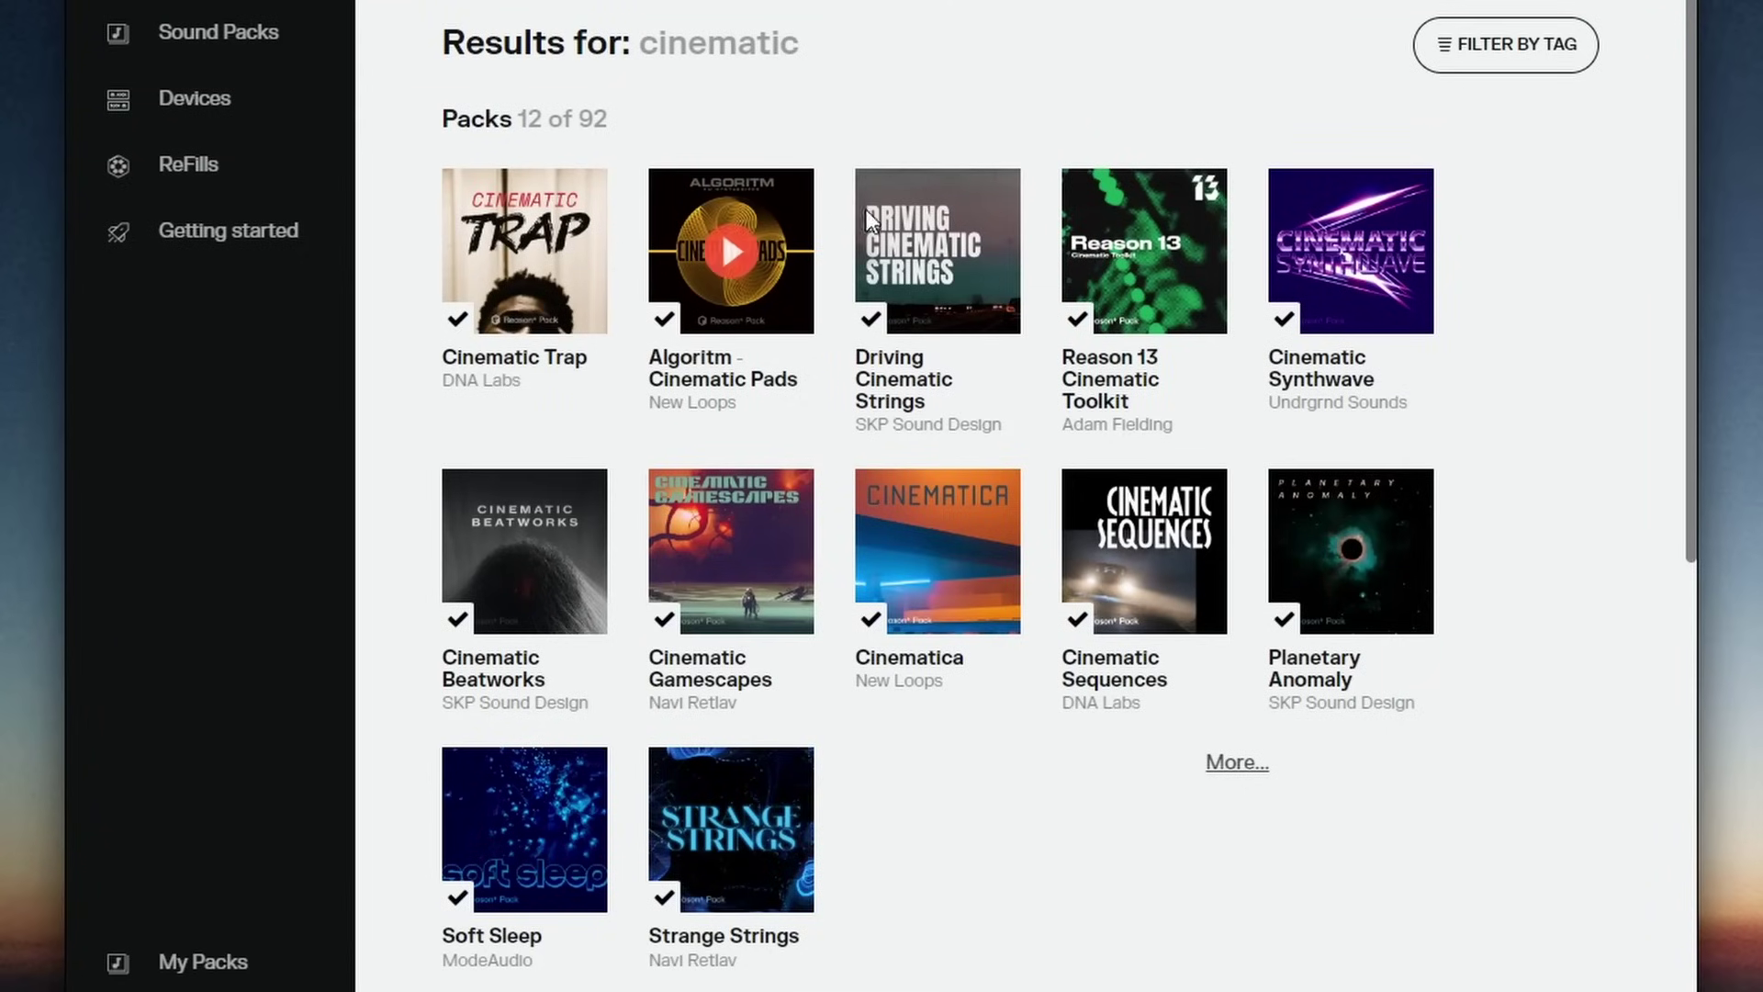
- Search the sound packs for "cinematic" and open the Reason 13 Cinematic Toolkit pack in Reason's browser
click(1110, 265)
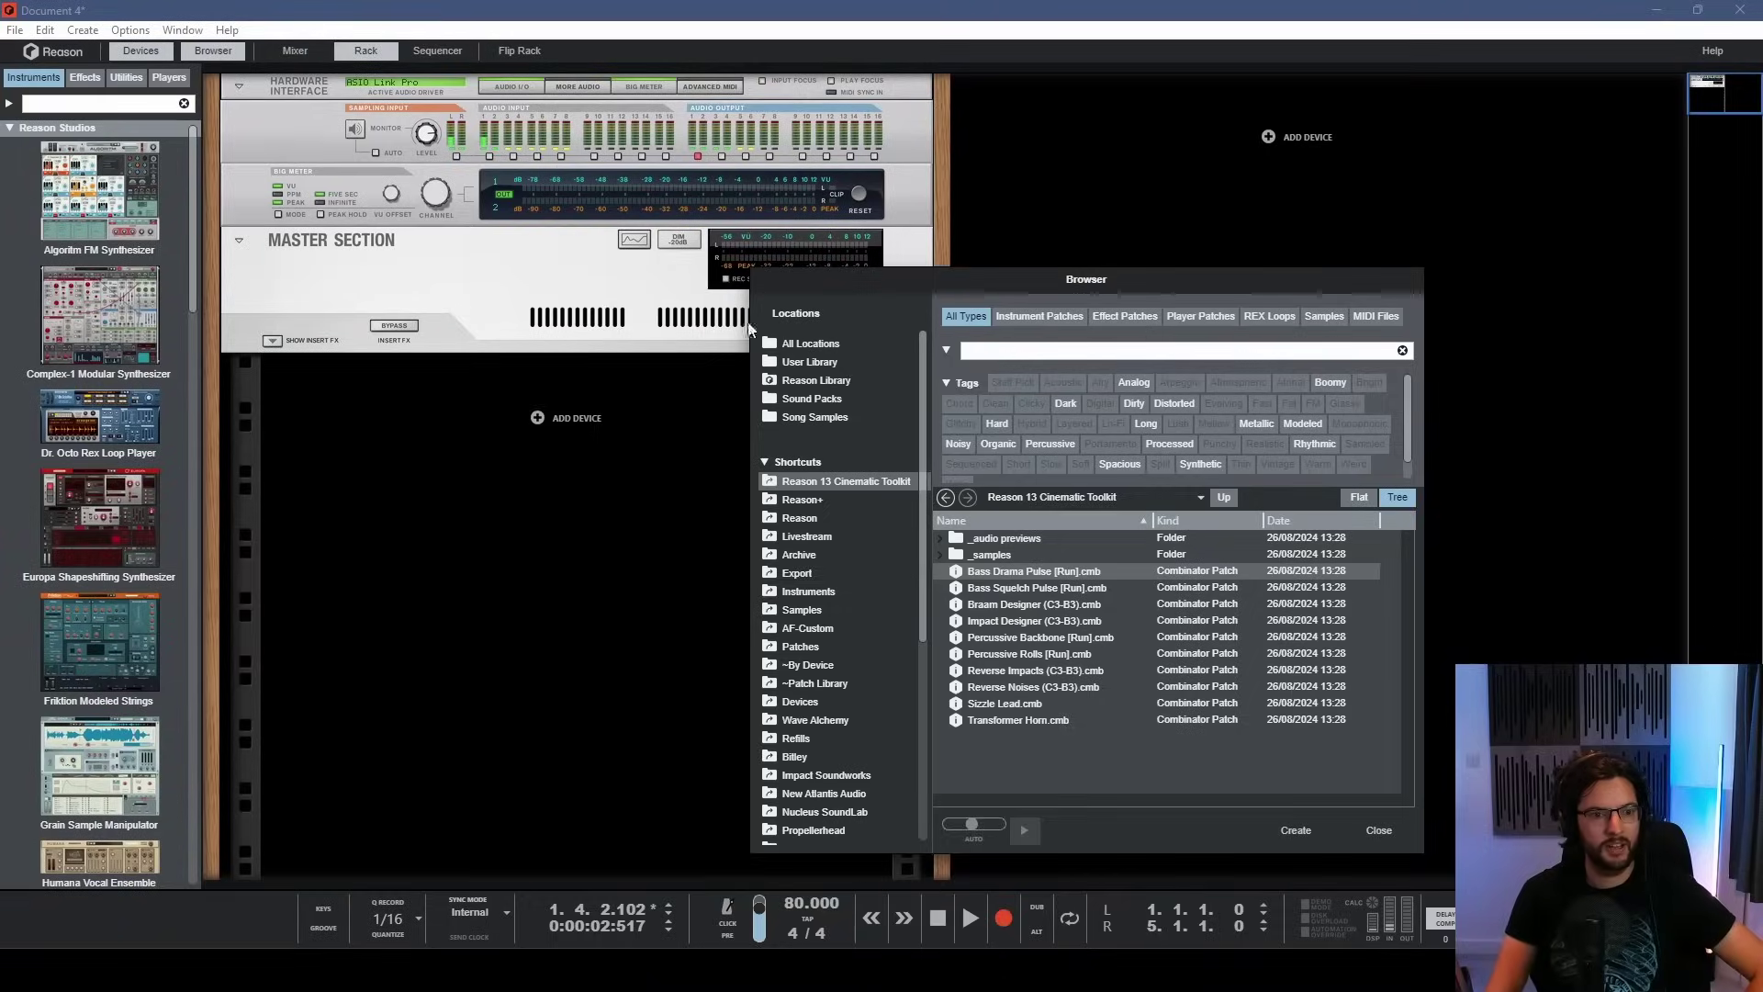
click(828, 481)
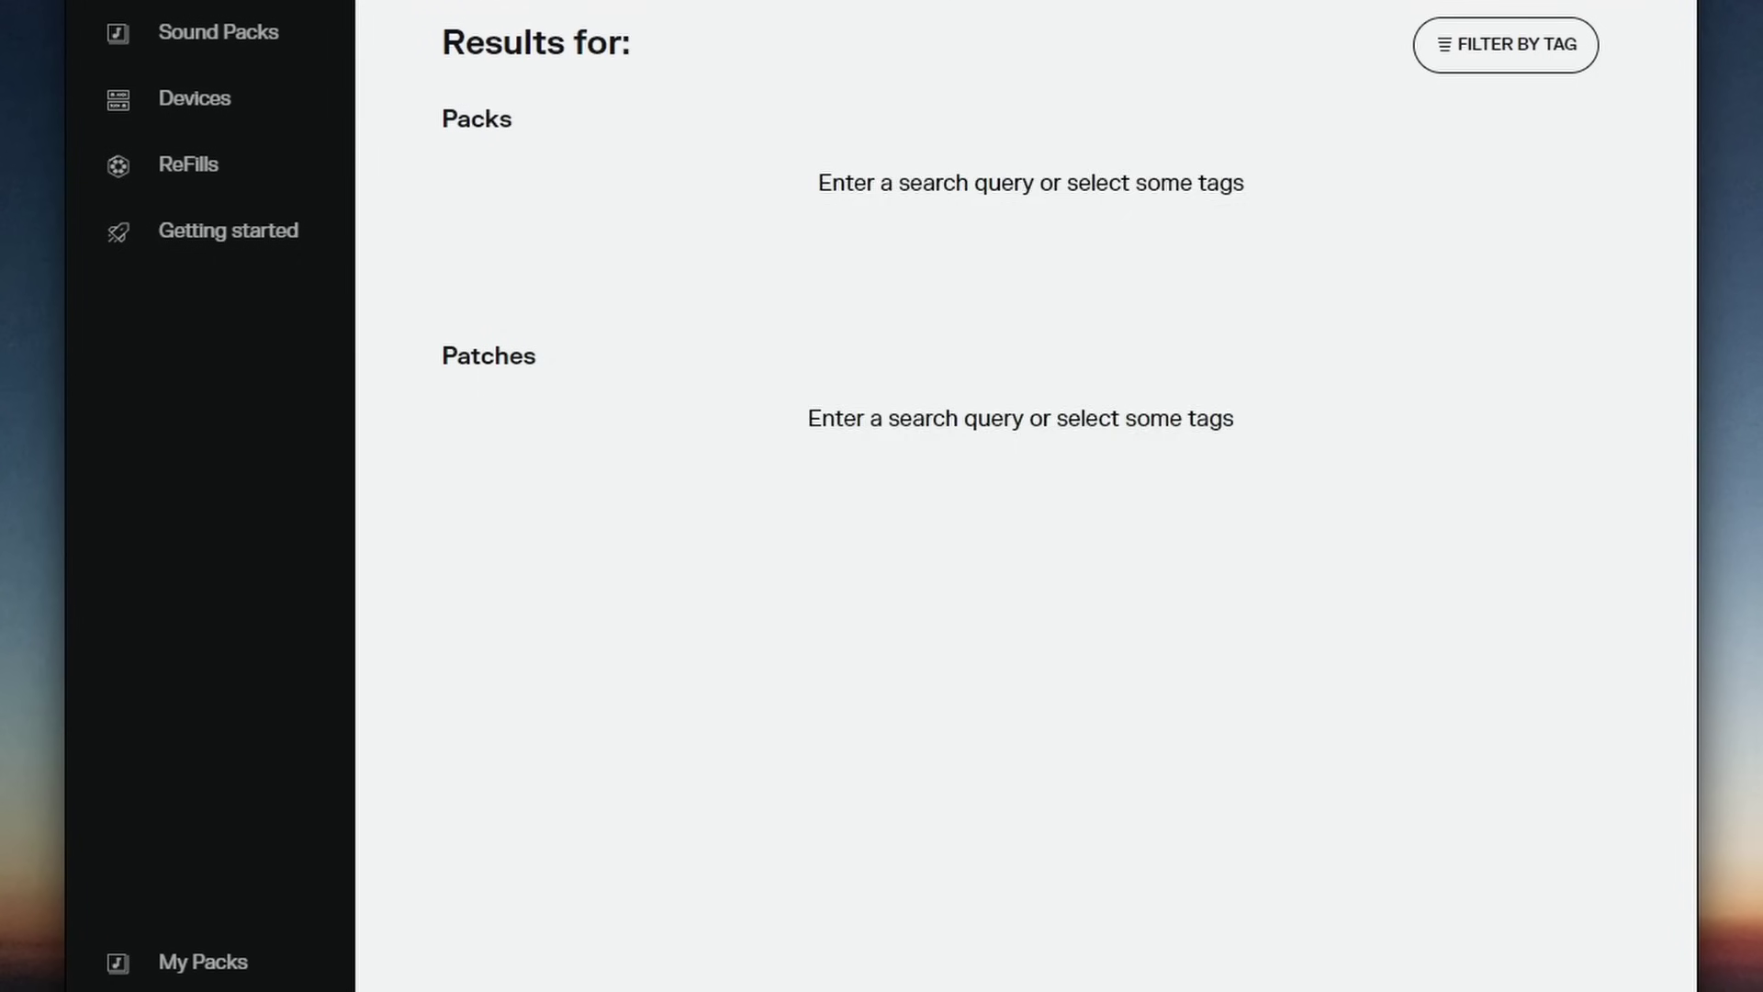
text(cinematic)
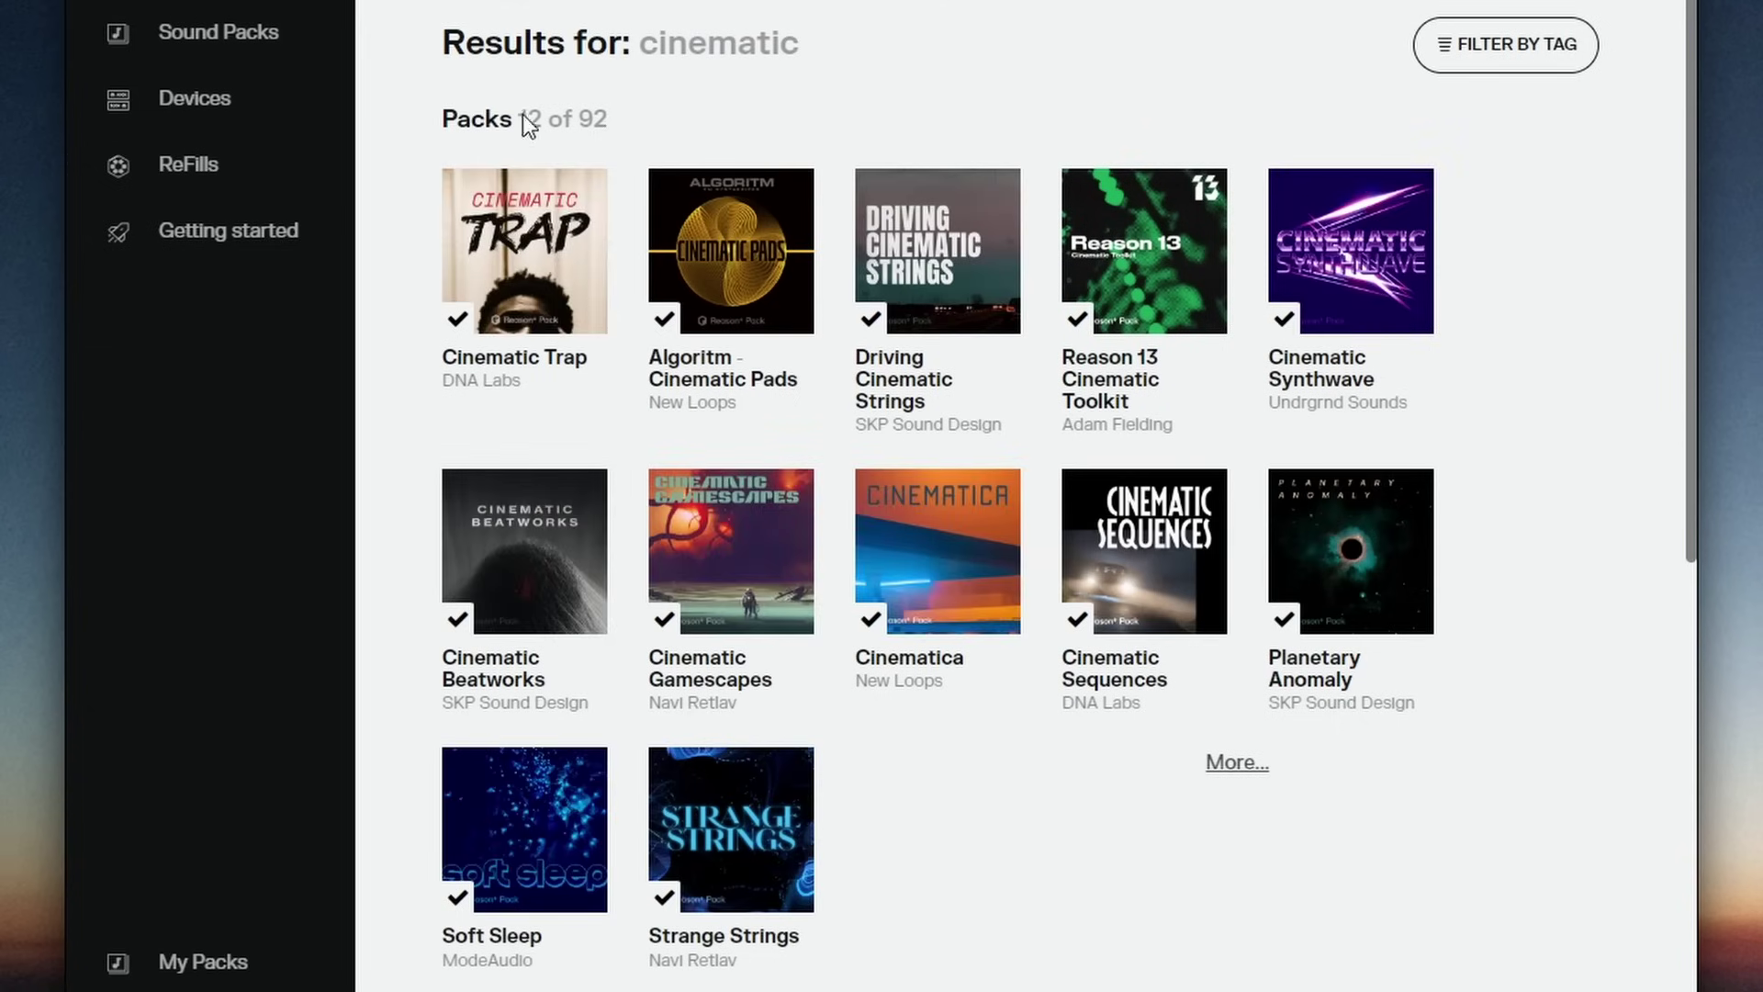
click(1109, 261)
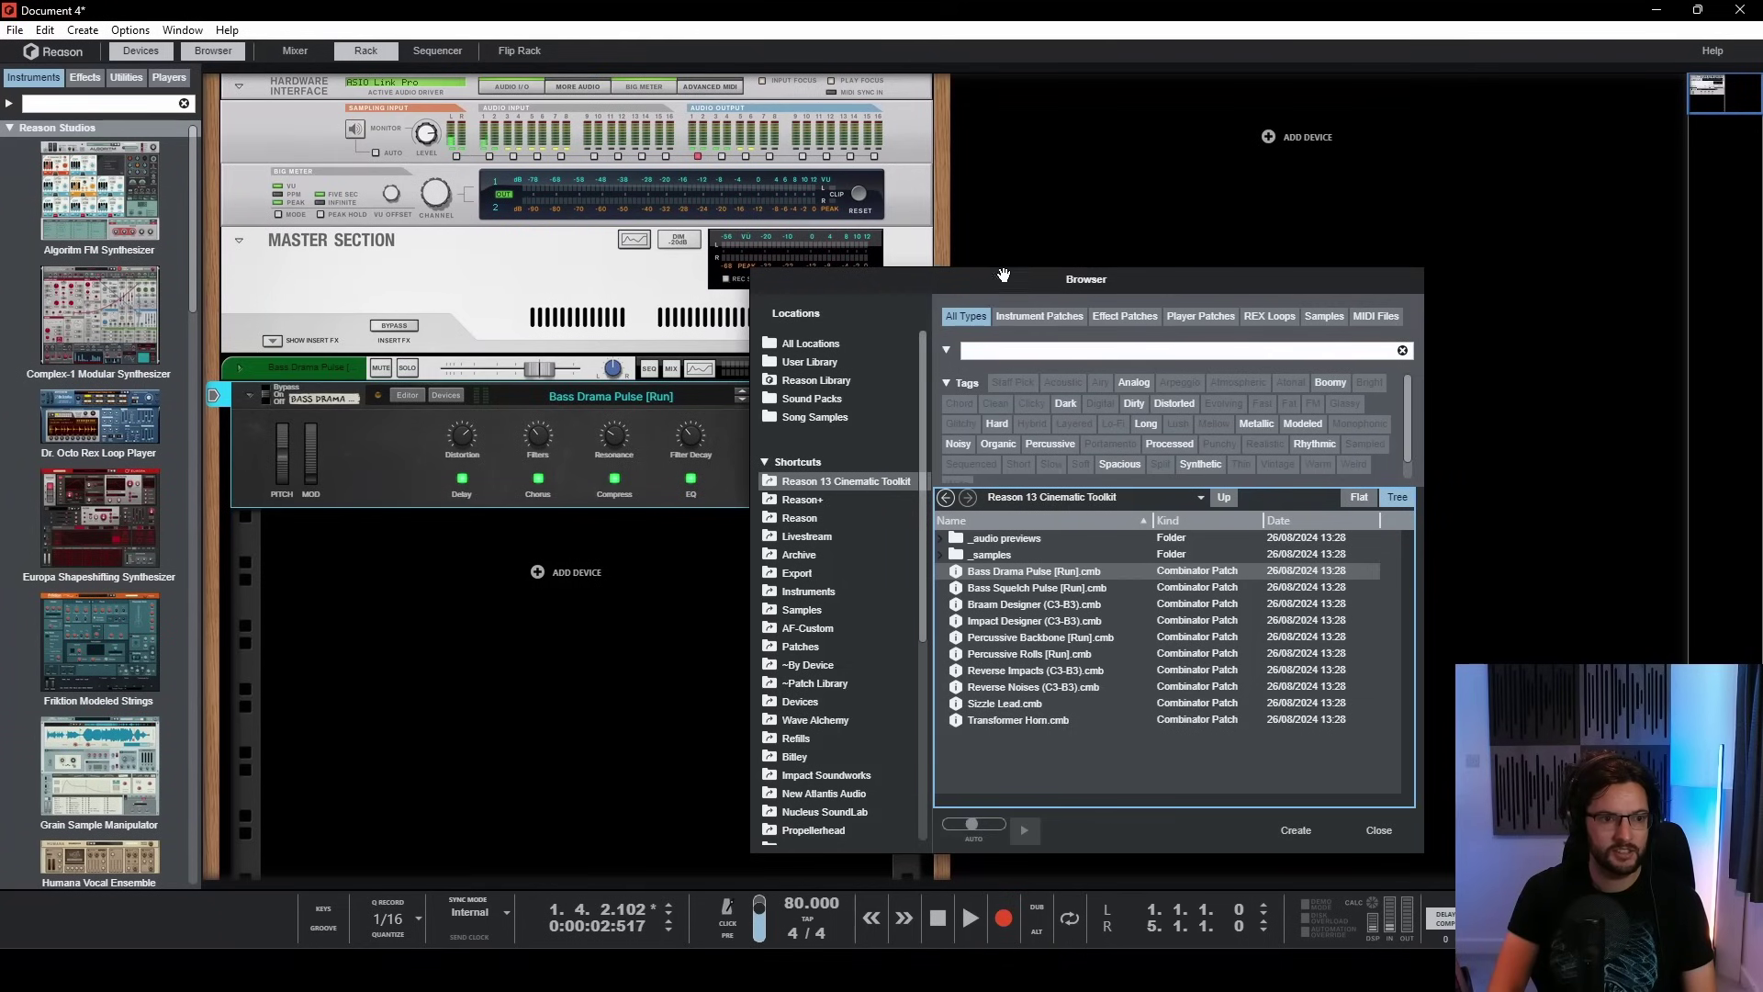
drag(1001, 280, 1258, 184)
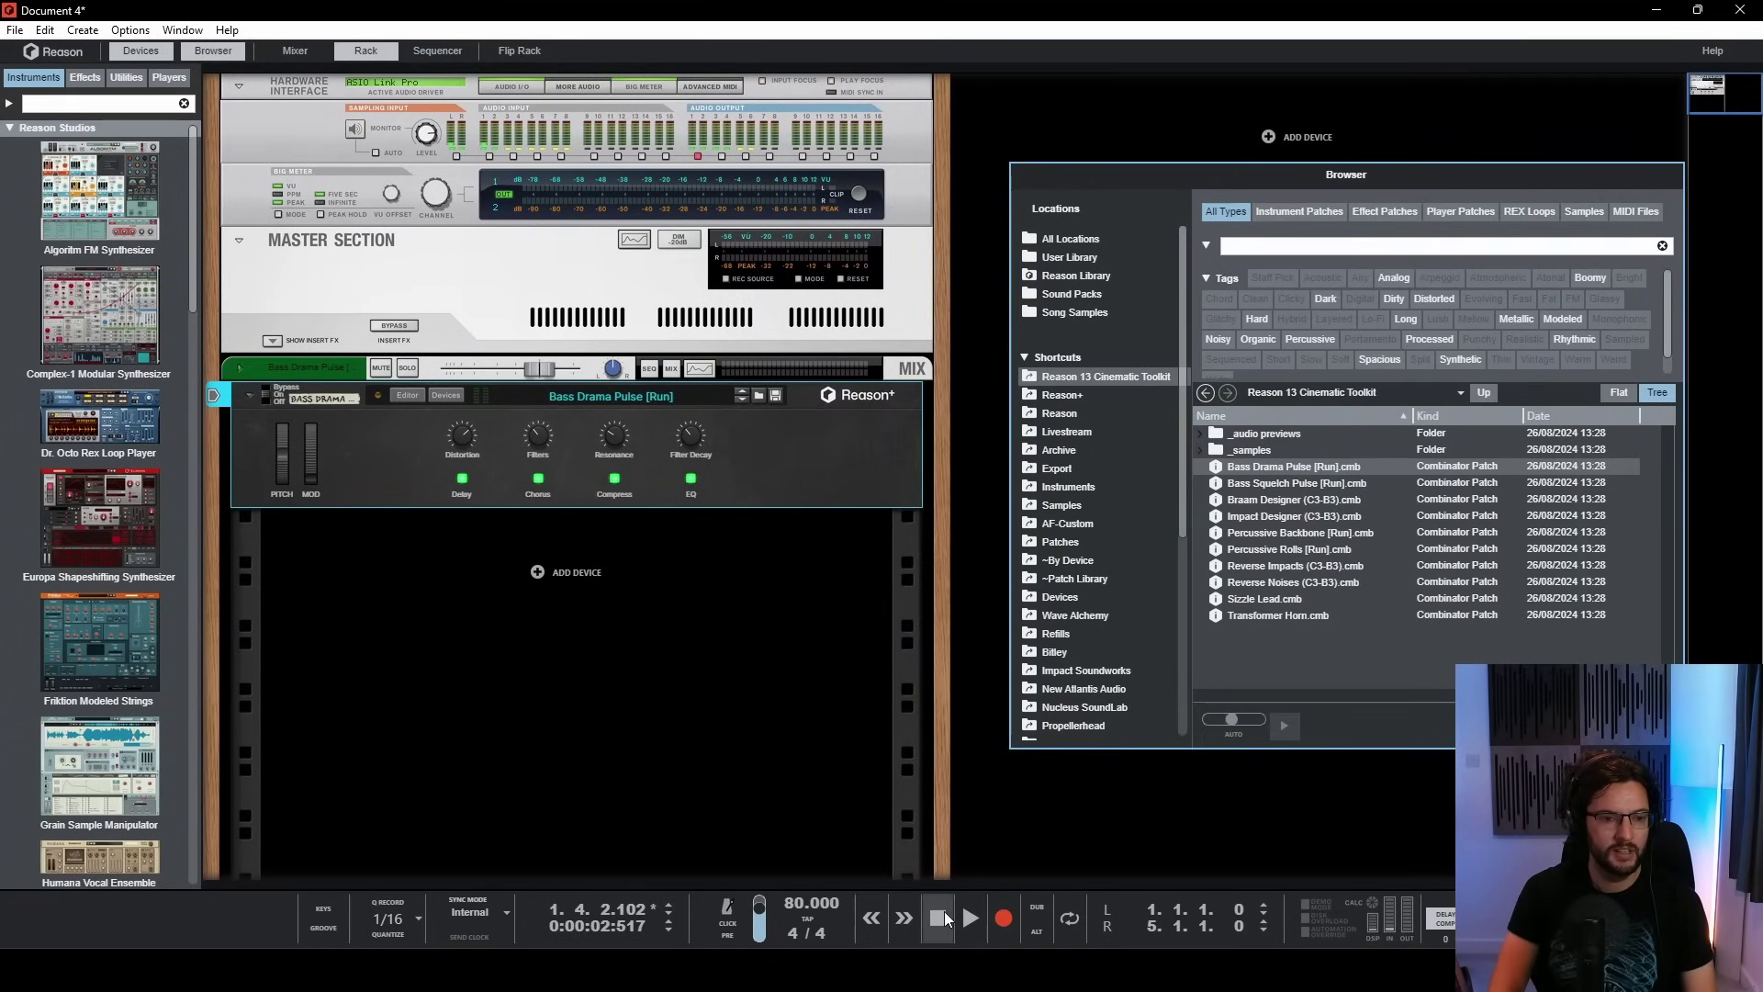
- Audition the Bass Drama Pulse [Run] patch from the song start while adjusting its Filter Decay and Filters knobs
click(940, 918)
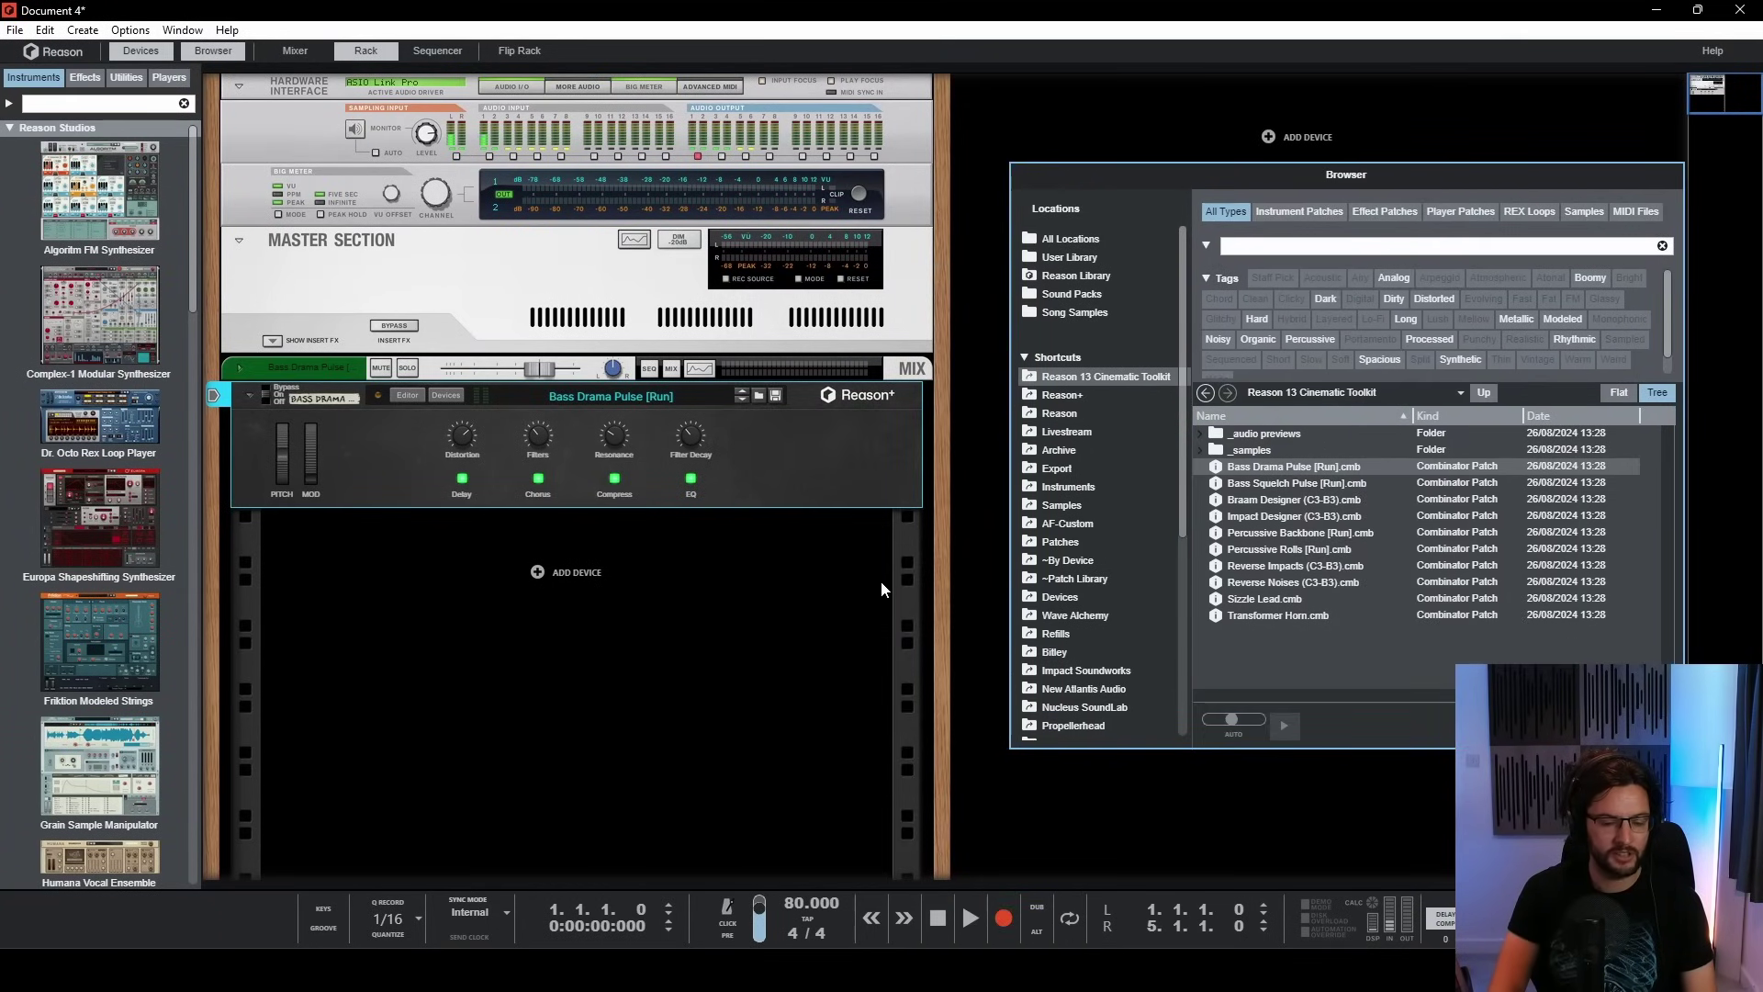
key(space)
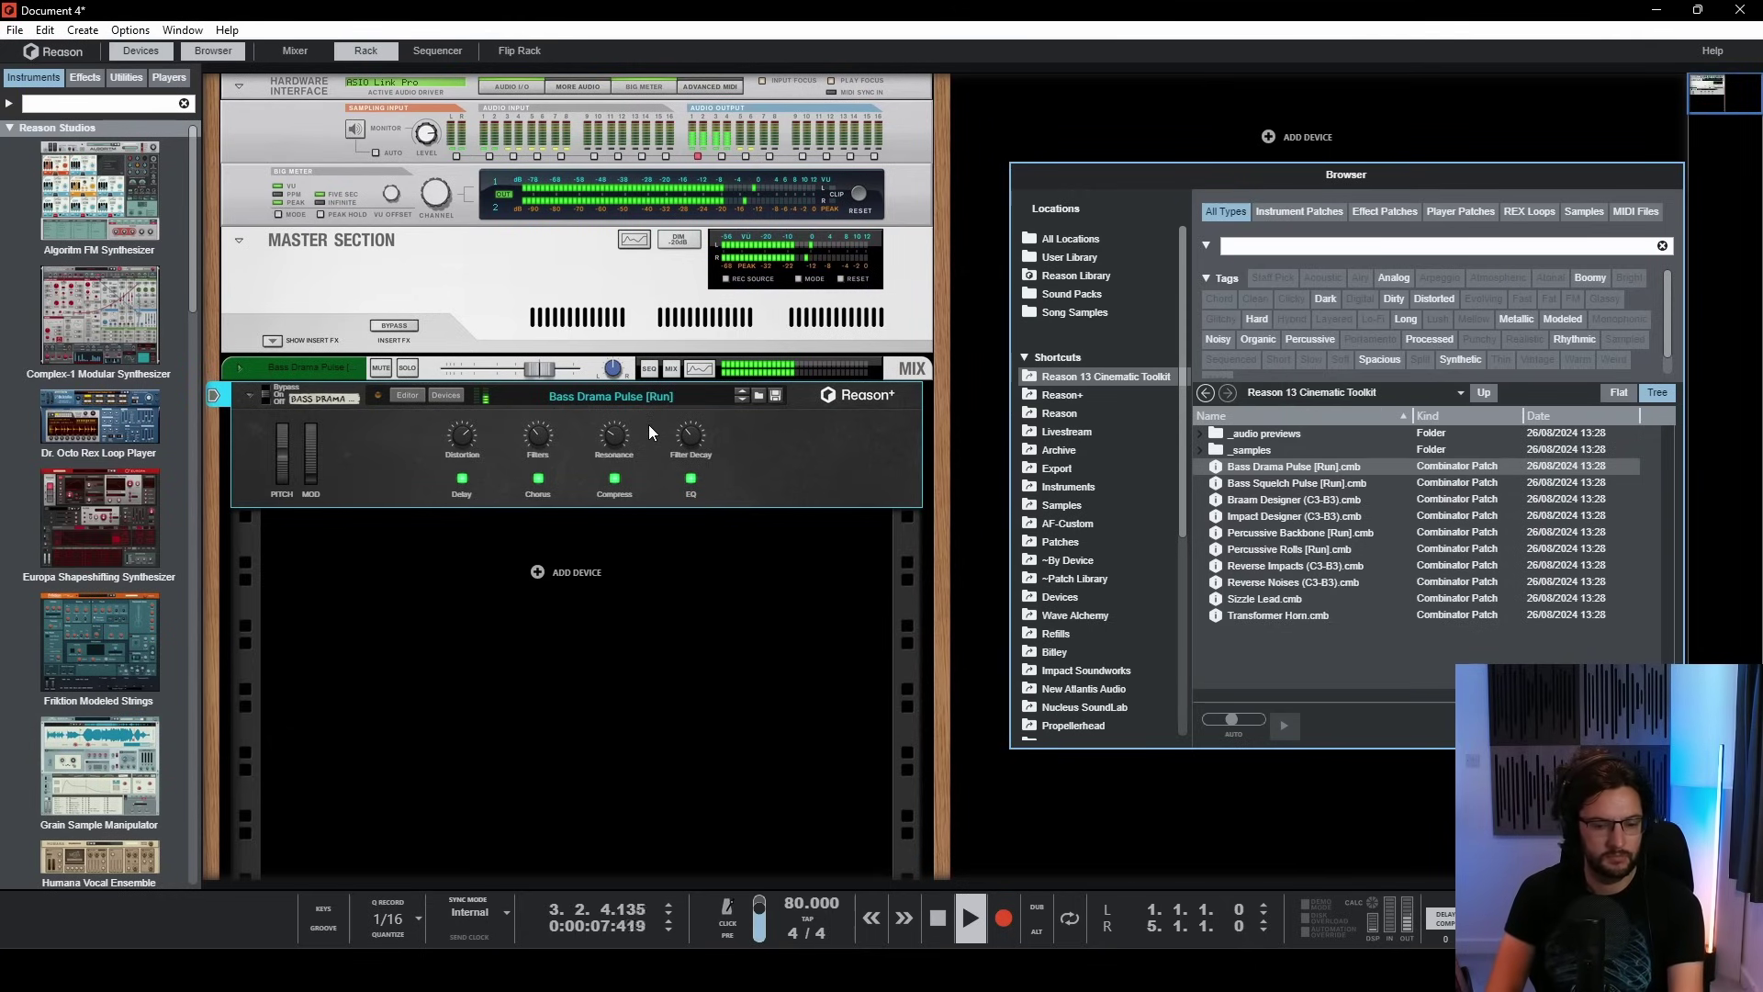
click(688, 432)
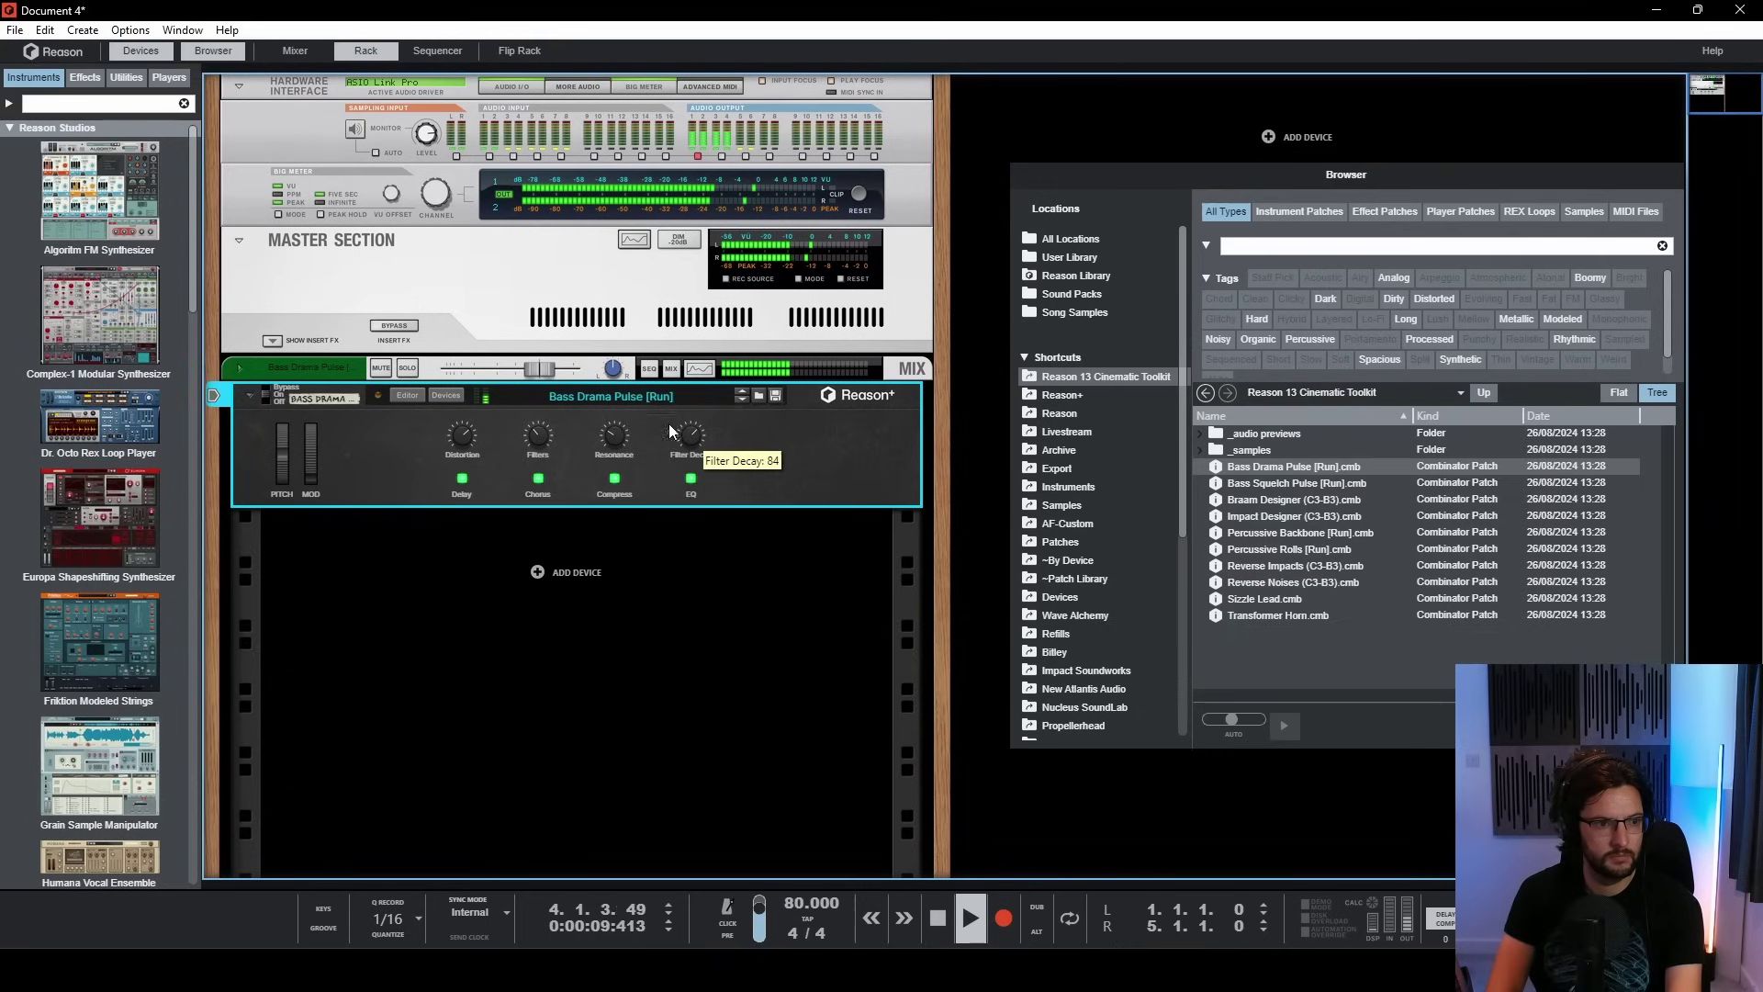
mouse_move(538, 433)
mouse_down()
mouse_move(536, 406)
mouse_move(542, 430)
mouse_up()
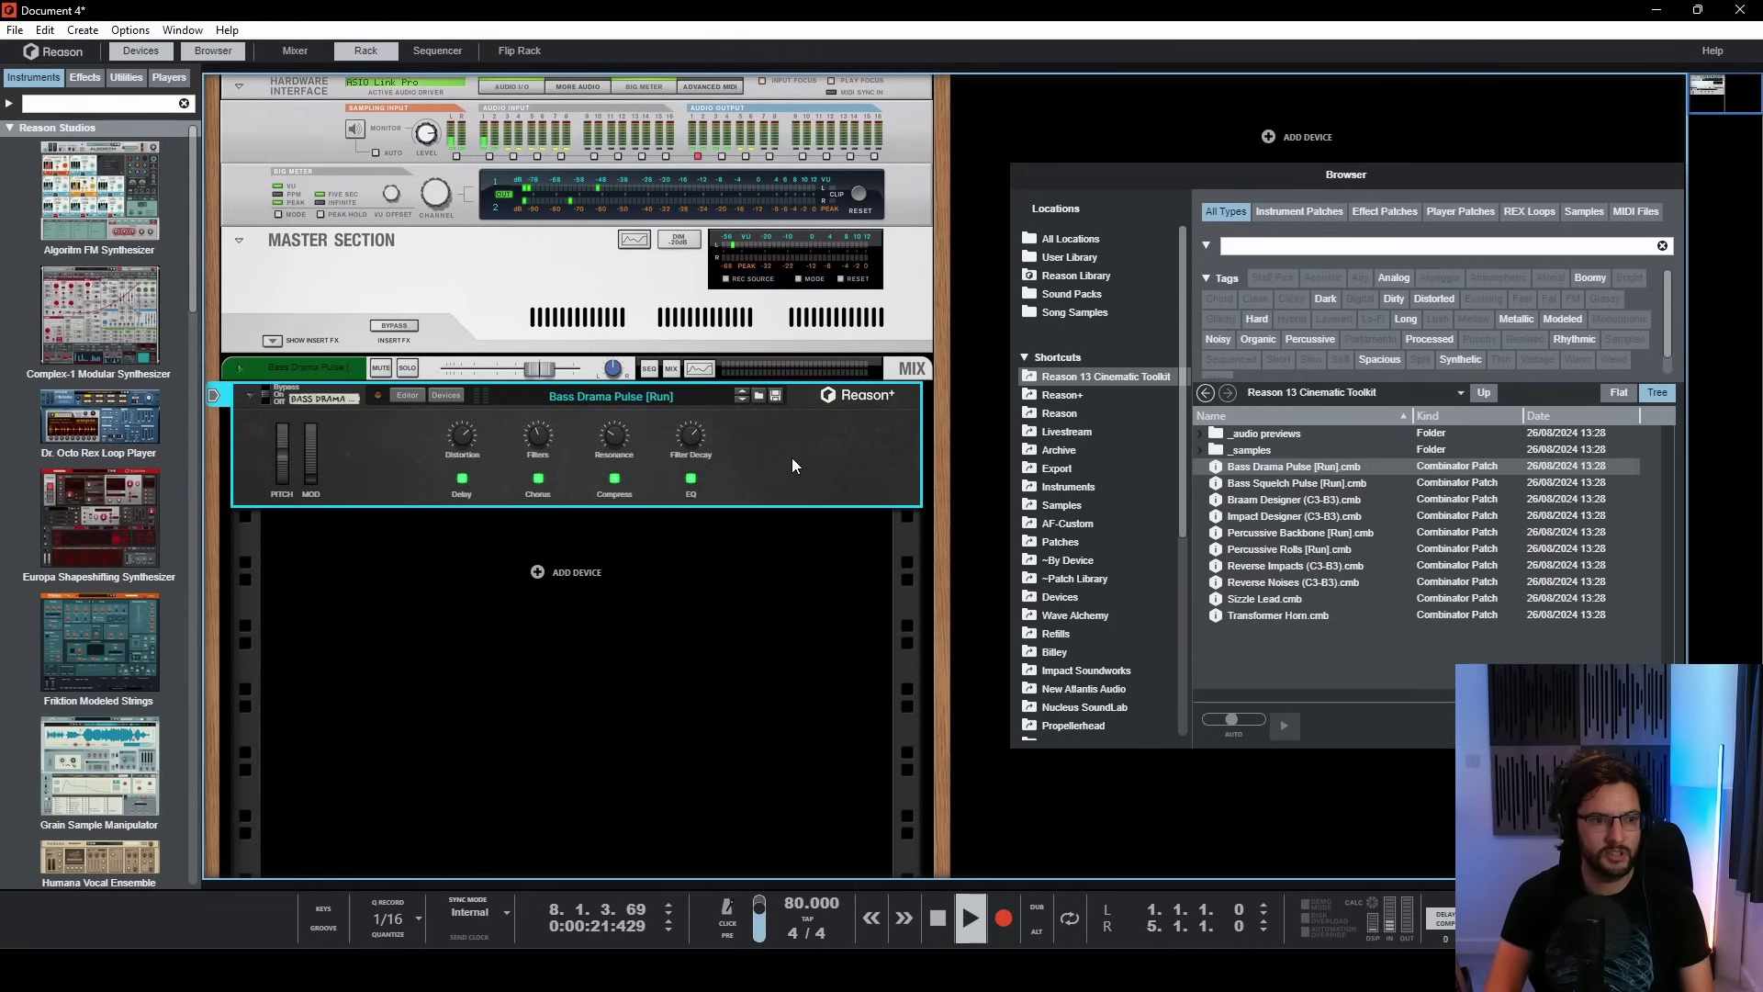
- Replace the patch with Bass Squelch Pulse [Run] from the Cinematic Toolkit and audition it from the song start
key(Down)
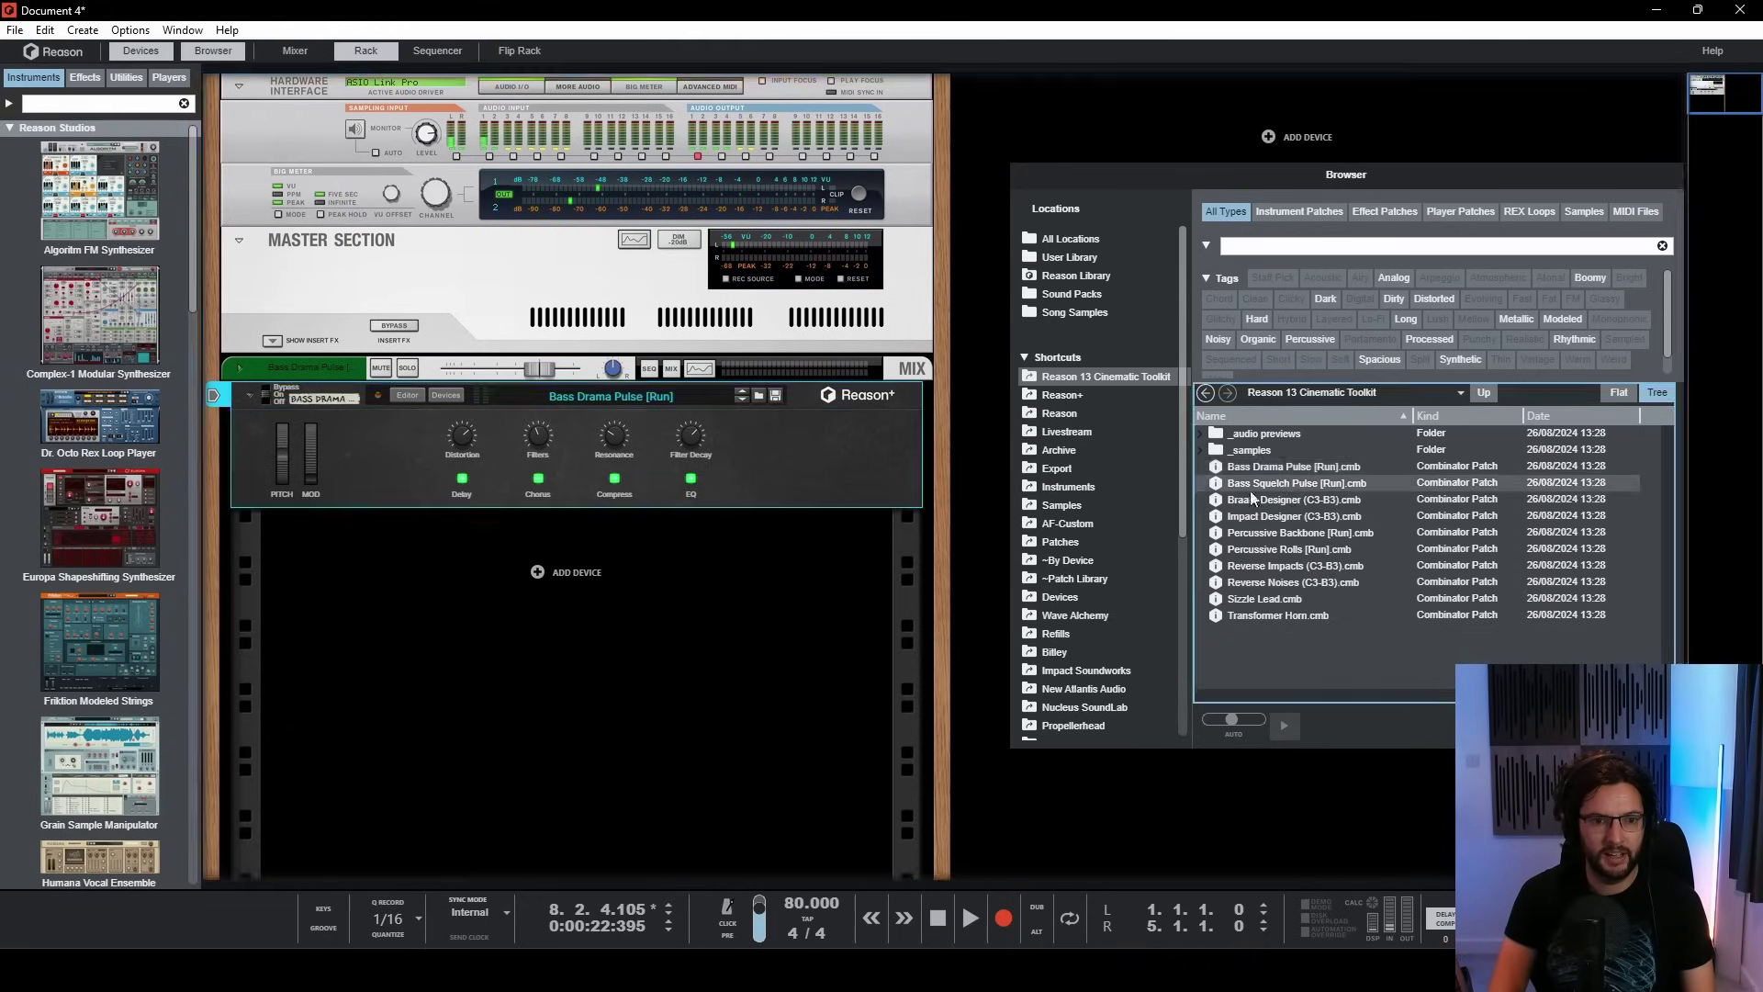
click(938, 926)
key(space)
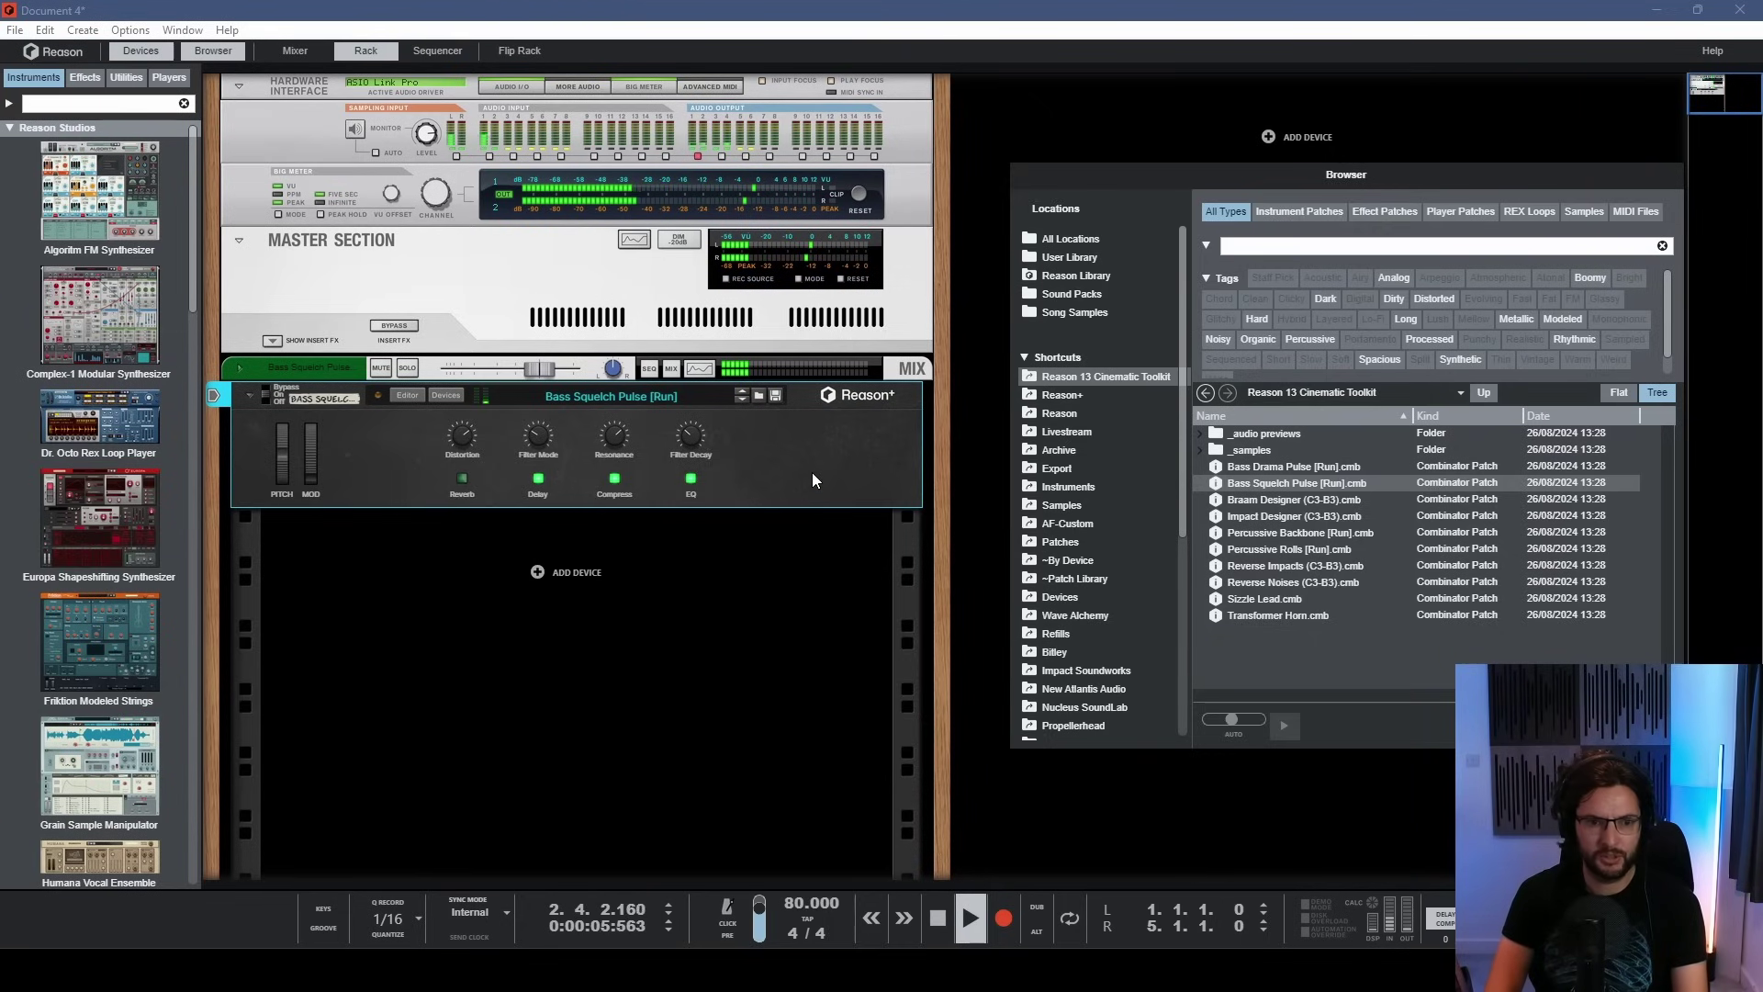
click(1262, 486)
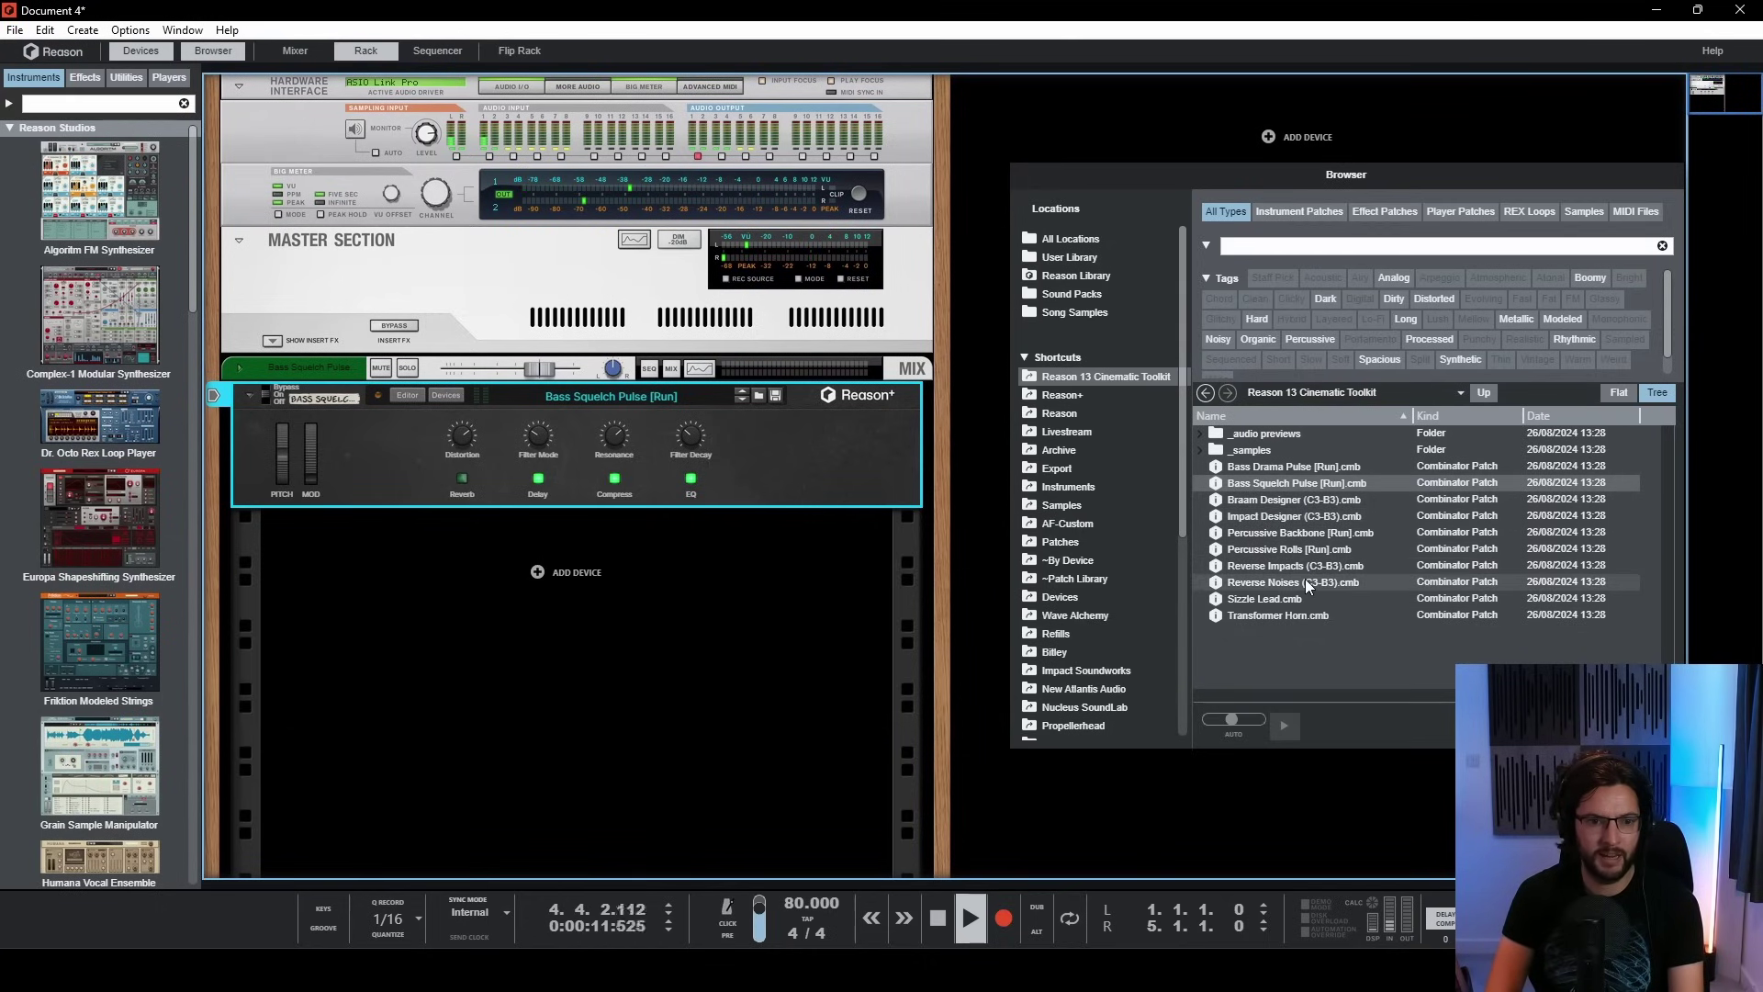
- Load the Impact Designer (C3-B3) patch onto the Combinator in the rack
click(1322, 507)
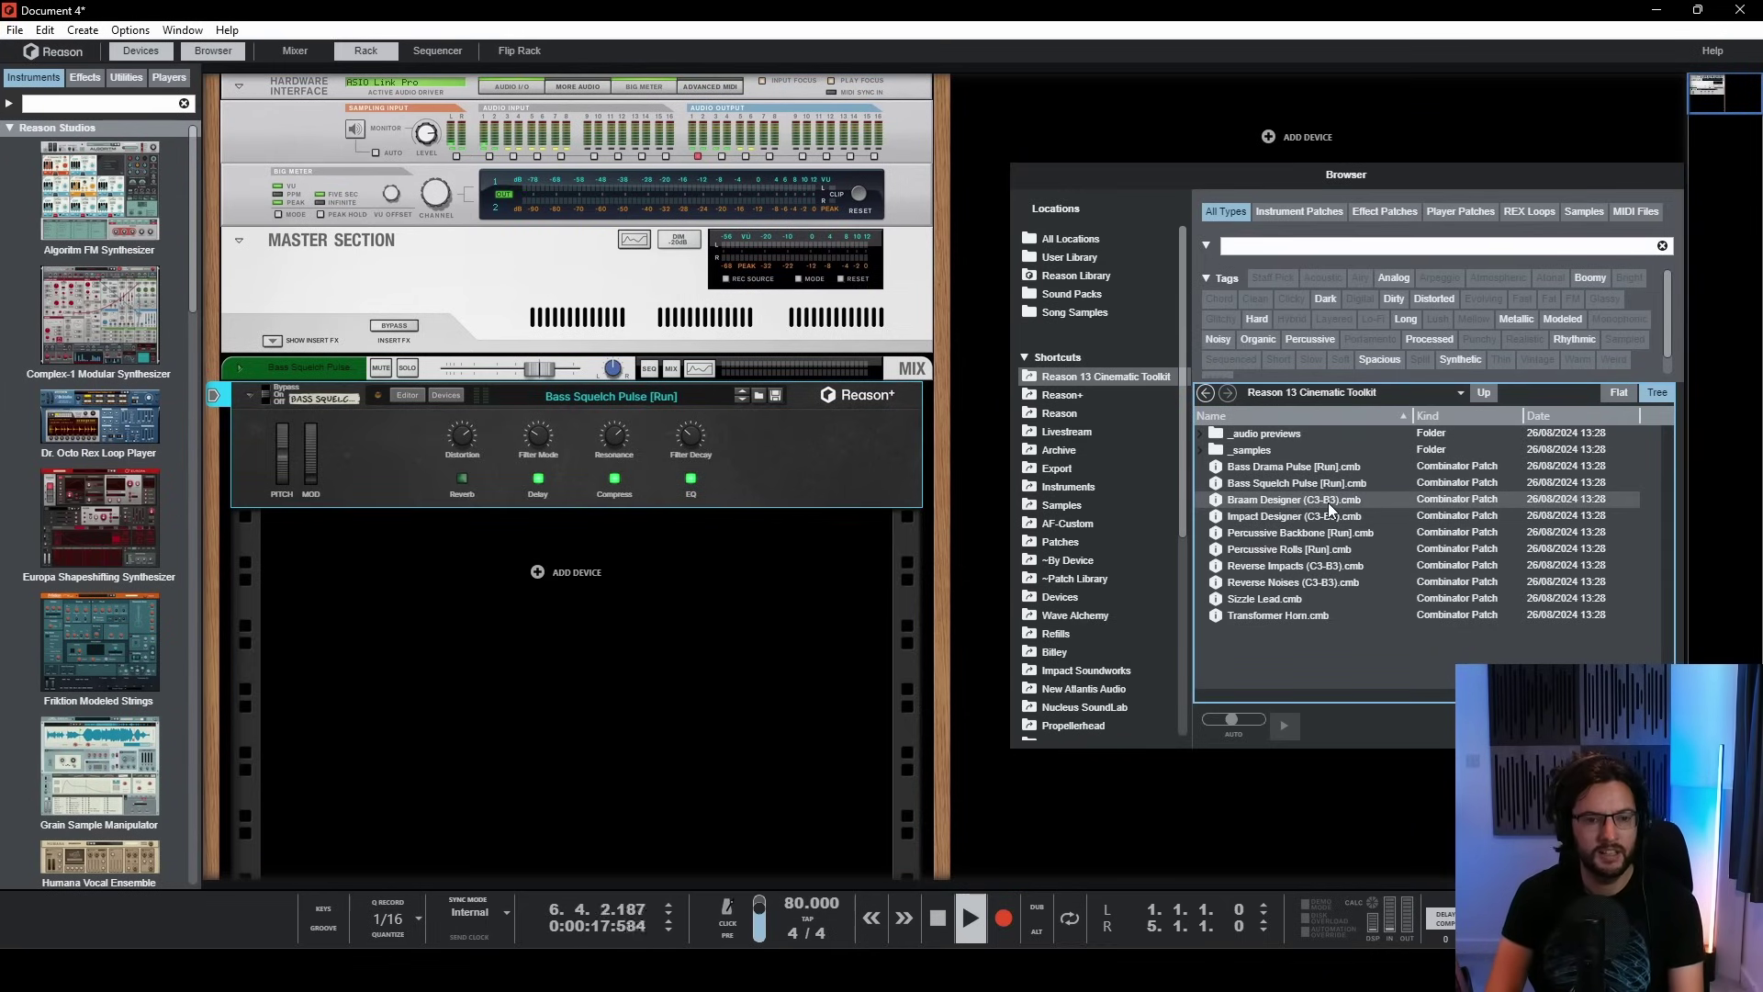
click(1316, 516)
drag(1308, 522, 825, 470)
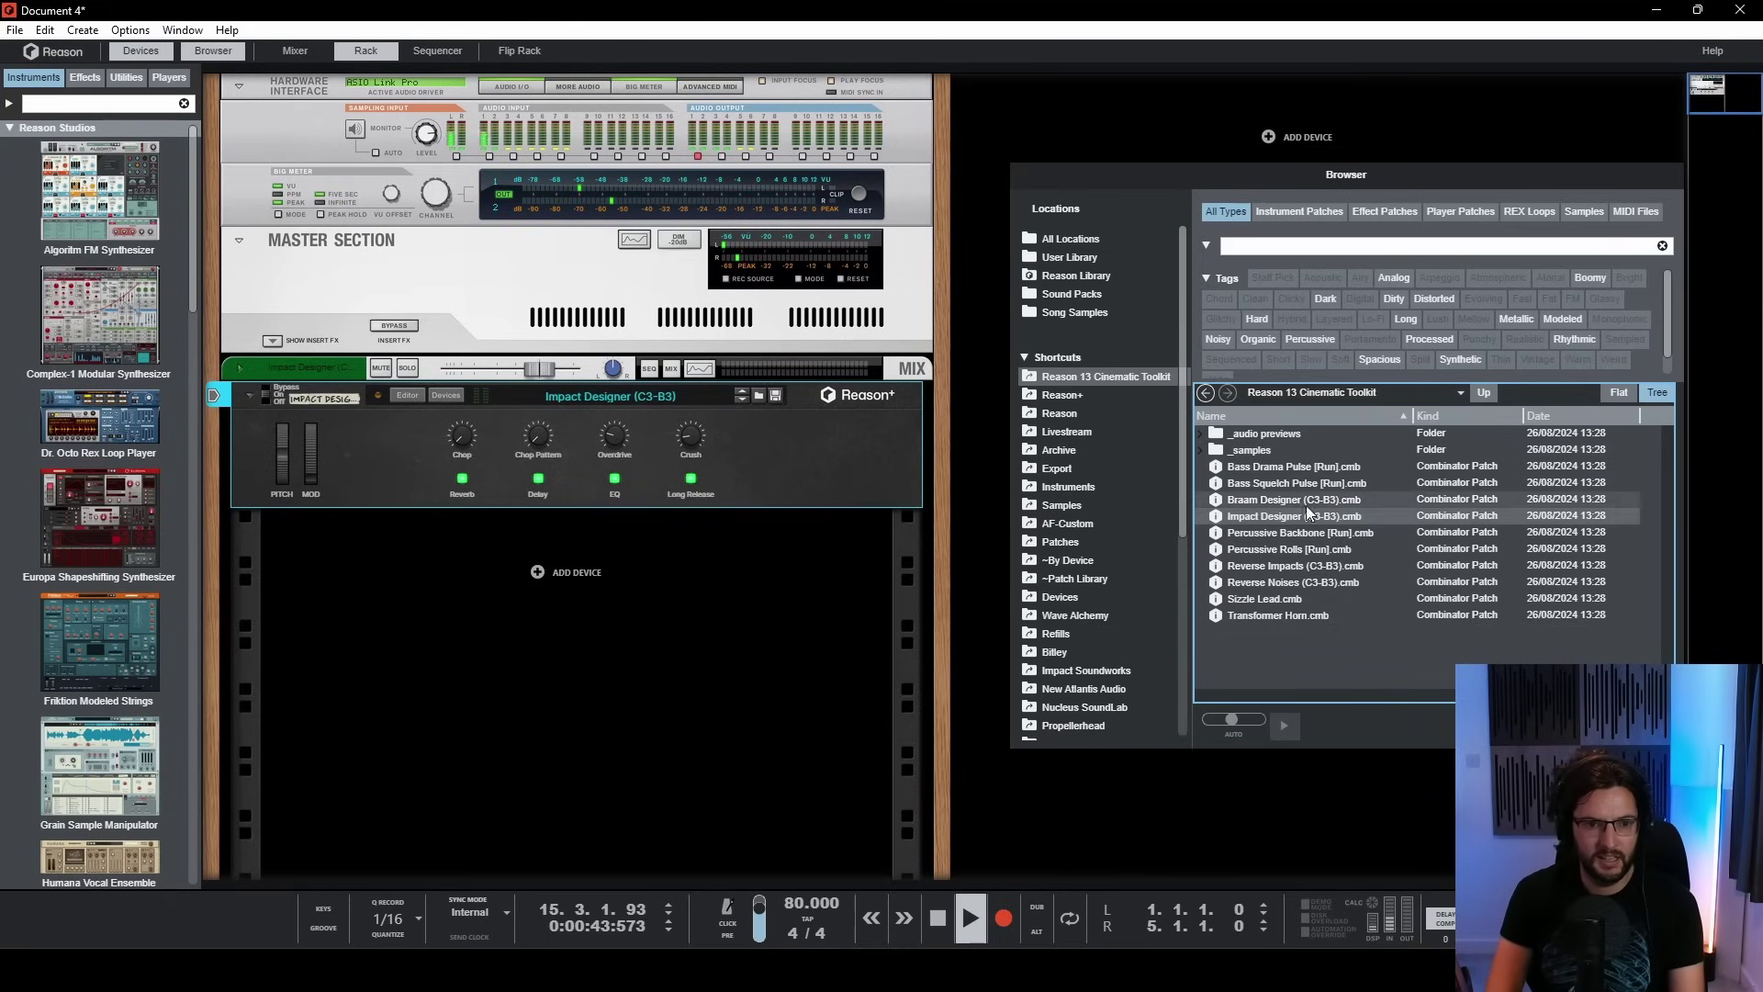
- Load the Braam Designer (C3-B3) patch onto the Combinator and vary its Chop knob while it plays
drag(1301, 504, 776, 461)
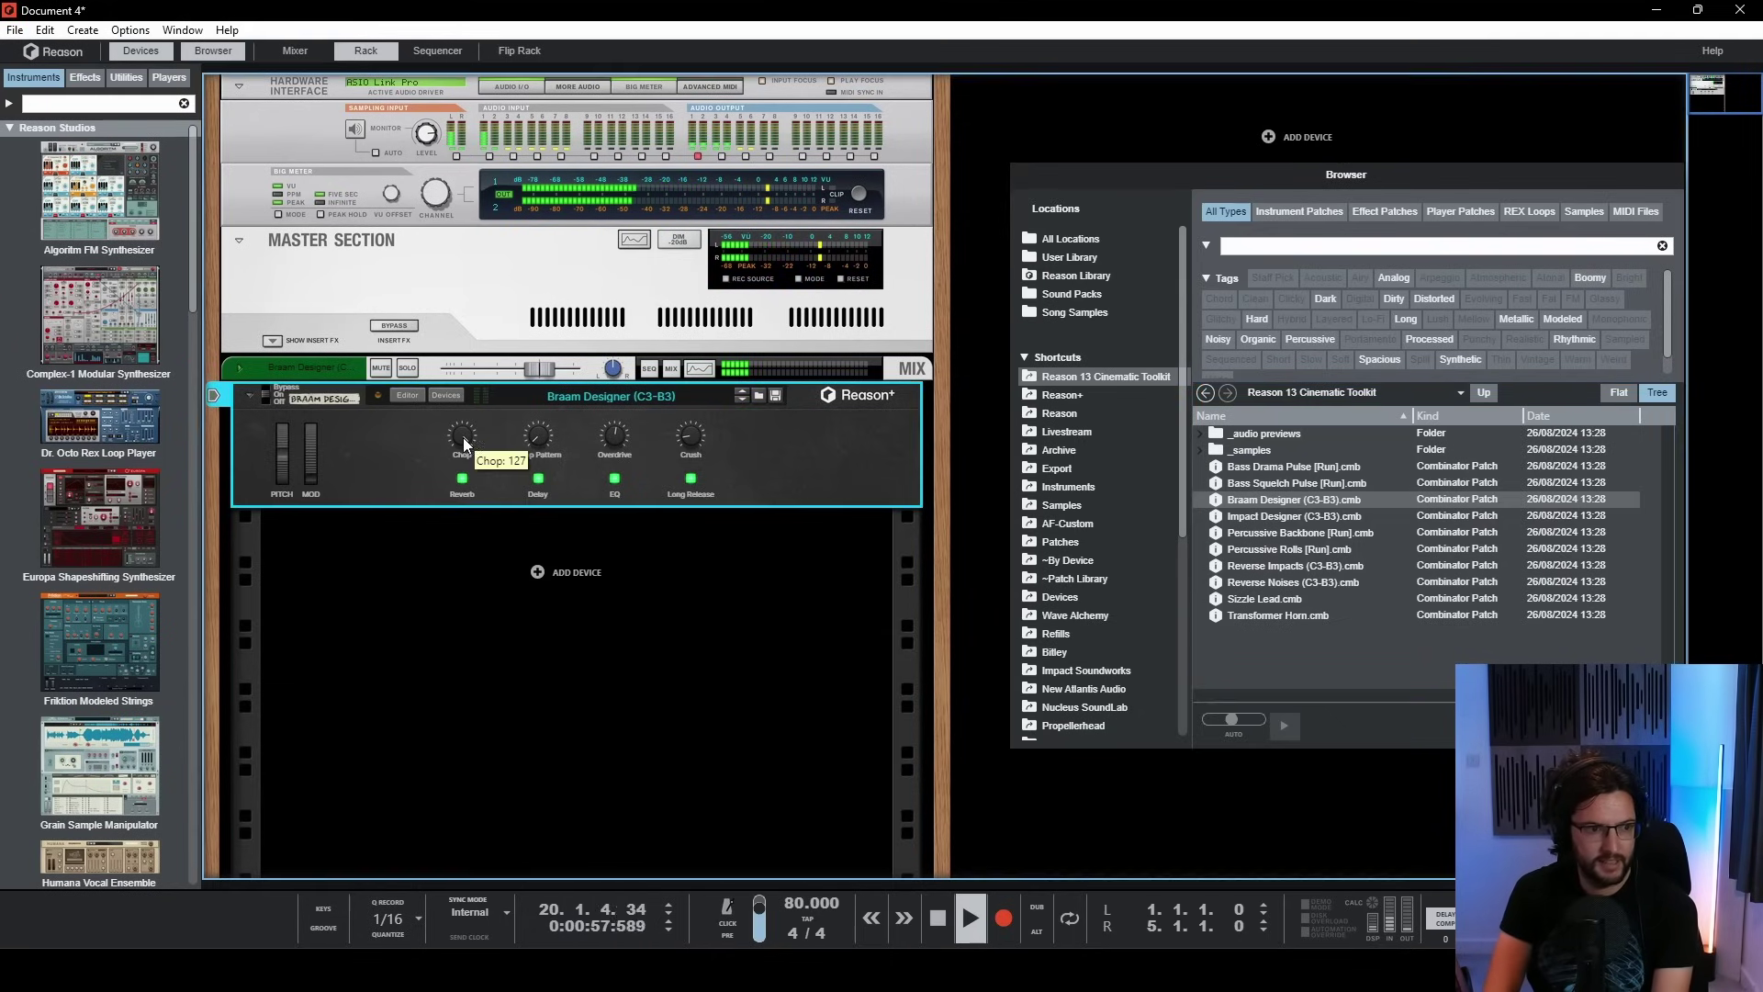
click(462, 437)
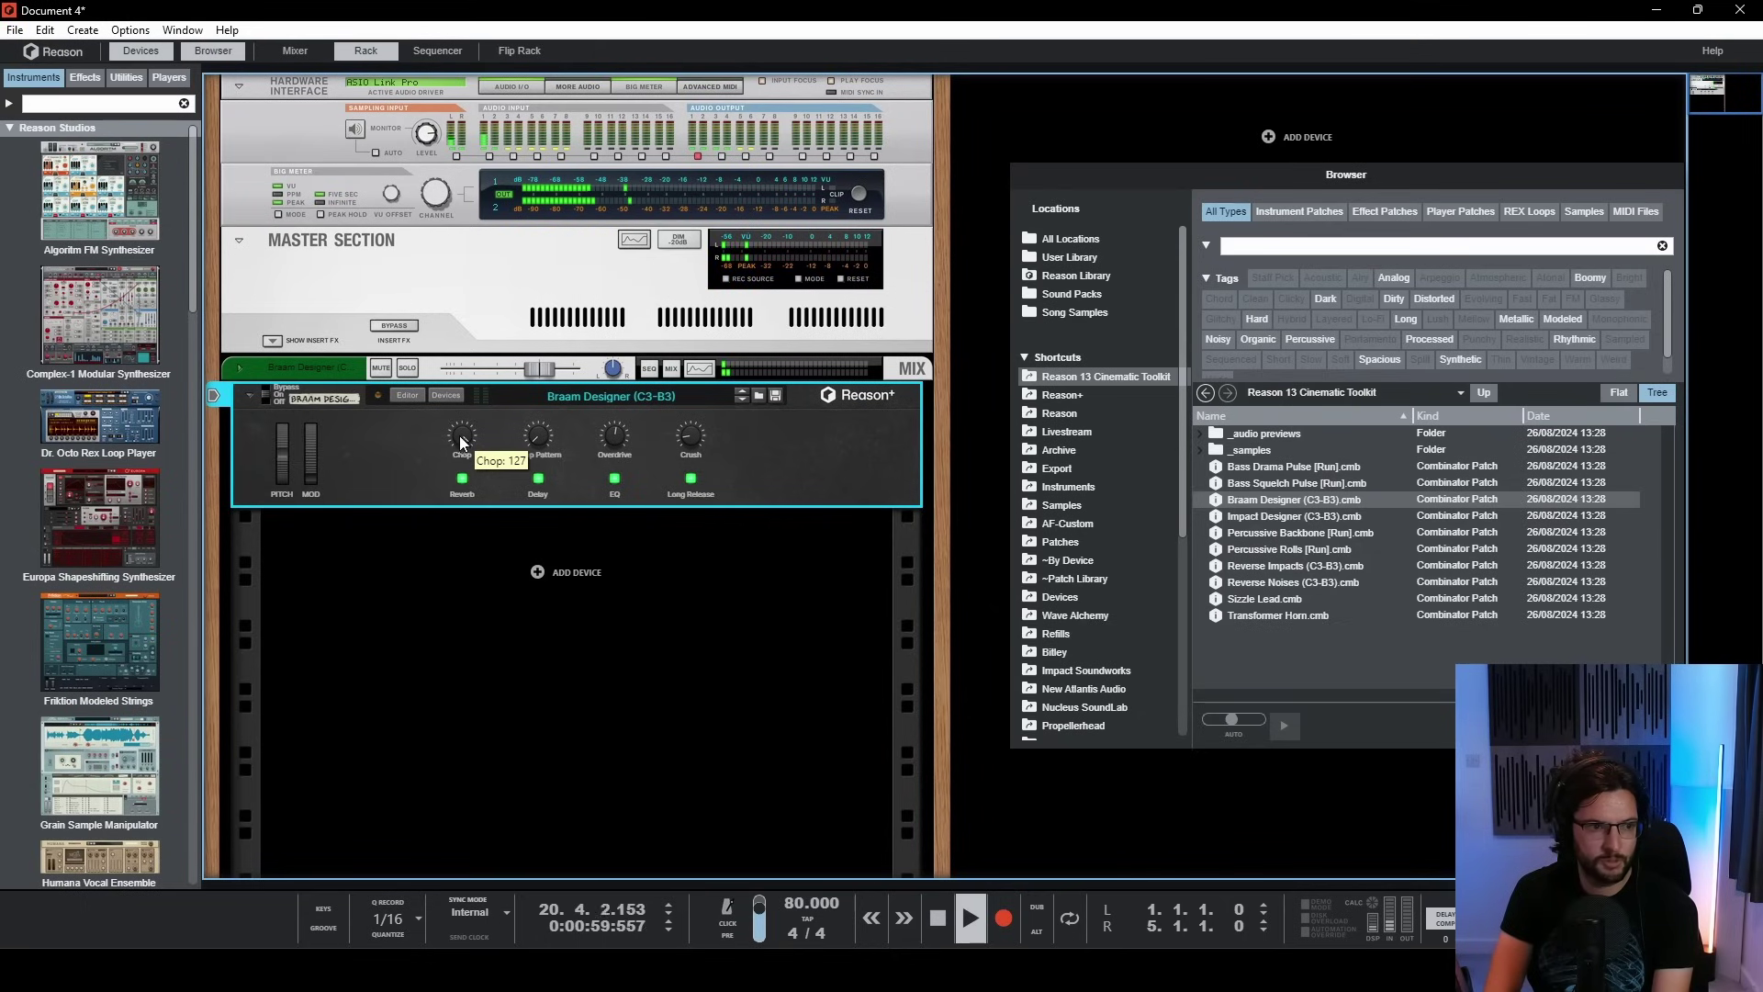
mouse_move(461, 448)
mouse_down()
mouse_move(466, 492)
mouse_move(449, 448)
mouse_move(470, 437)
mouse_up()
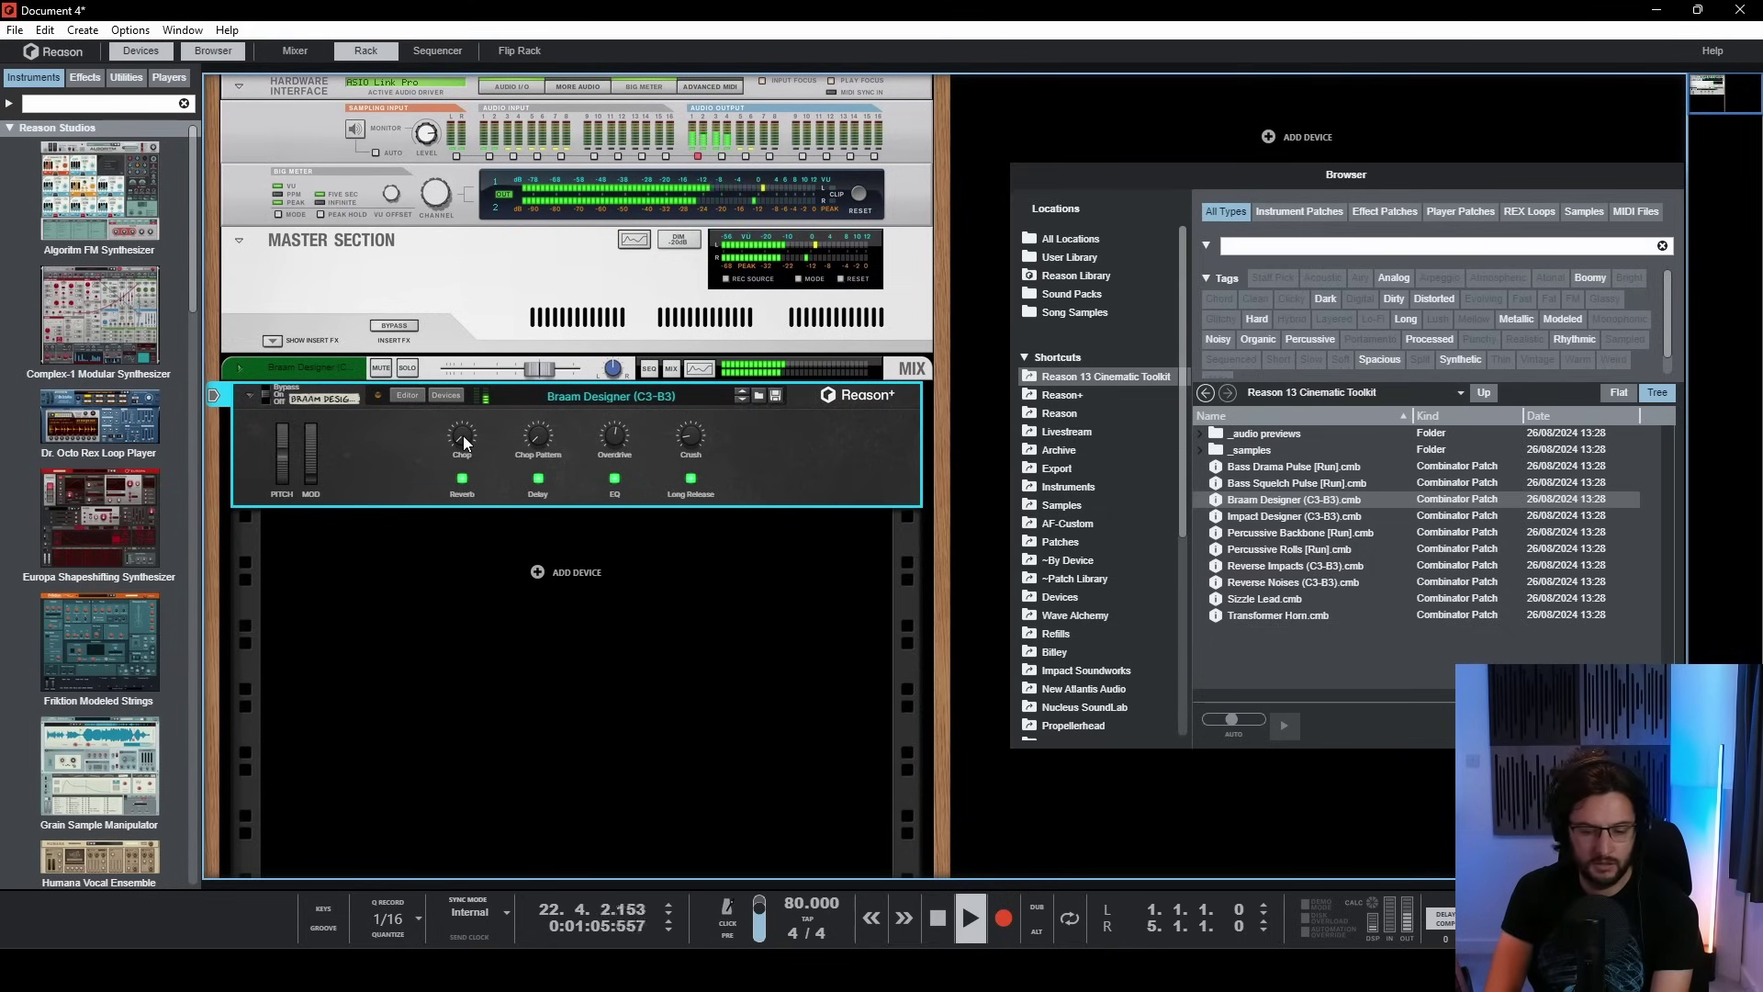
mouse_move(473, 420)
mouse_down()
mouse_move(483, 386)
mouse_move(488, 433)
mouse_up()
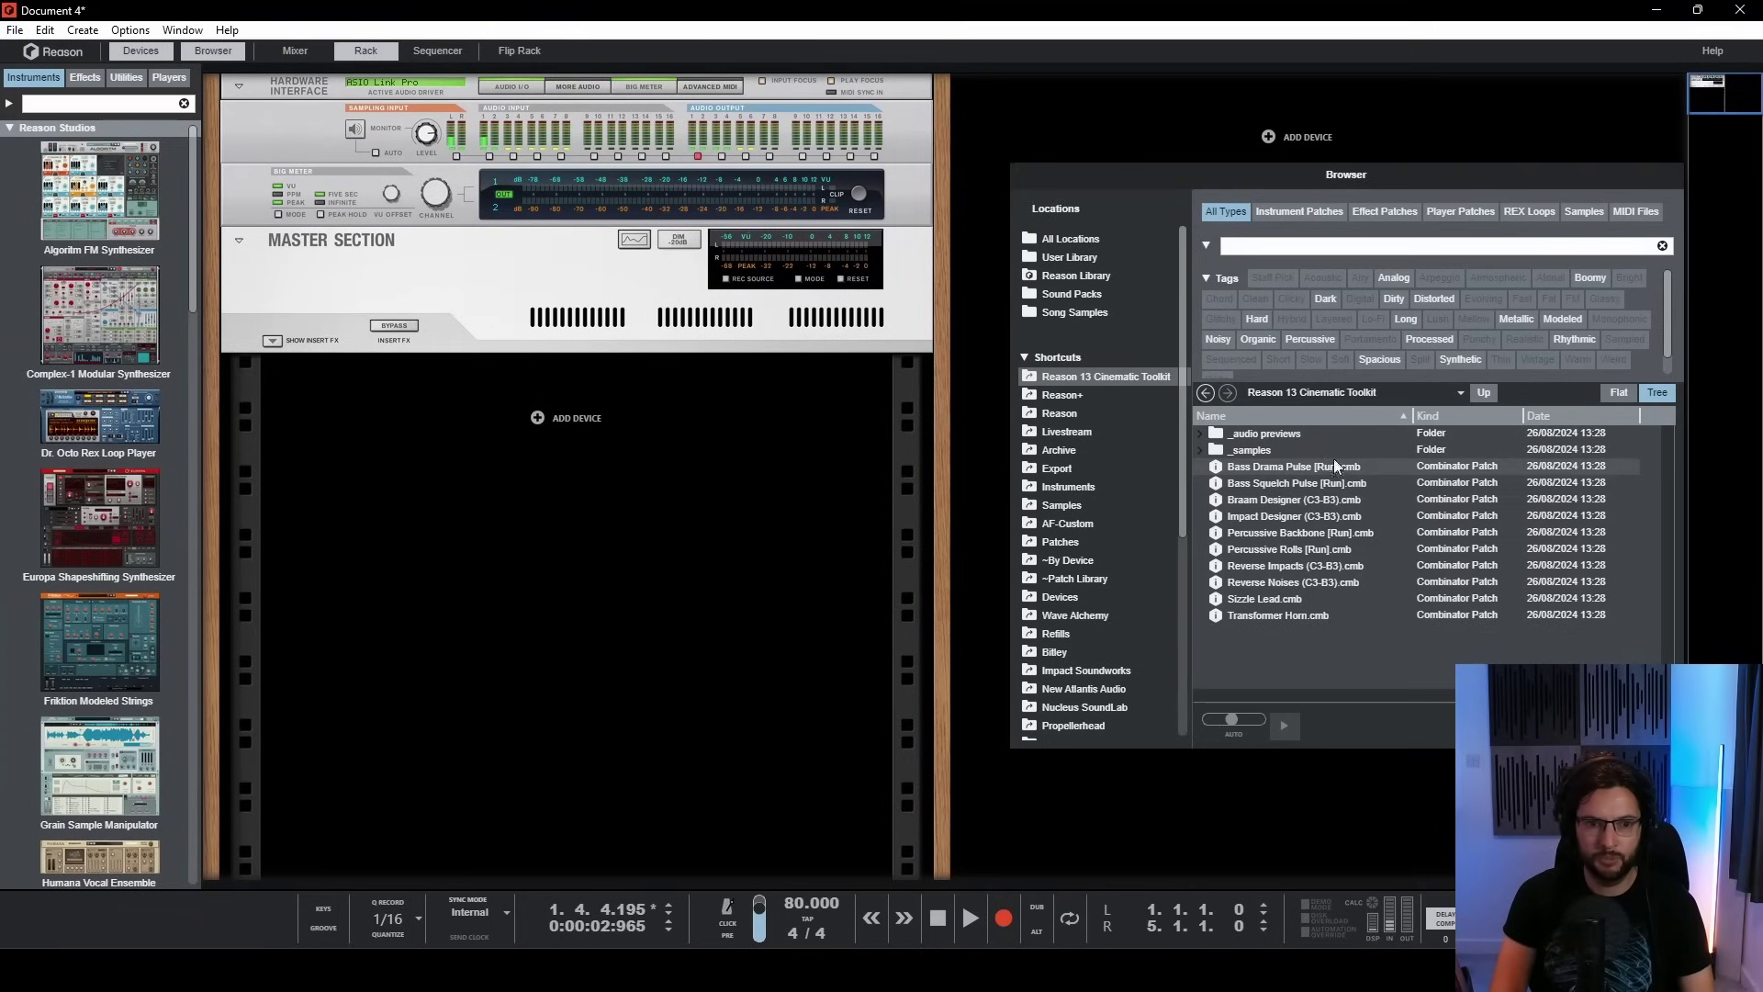
- Add the Bass Drama Pulse [Run] patch to the empty rack as a new instrument and close the browser
click(1281, 466)
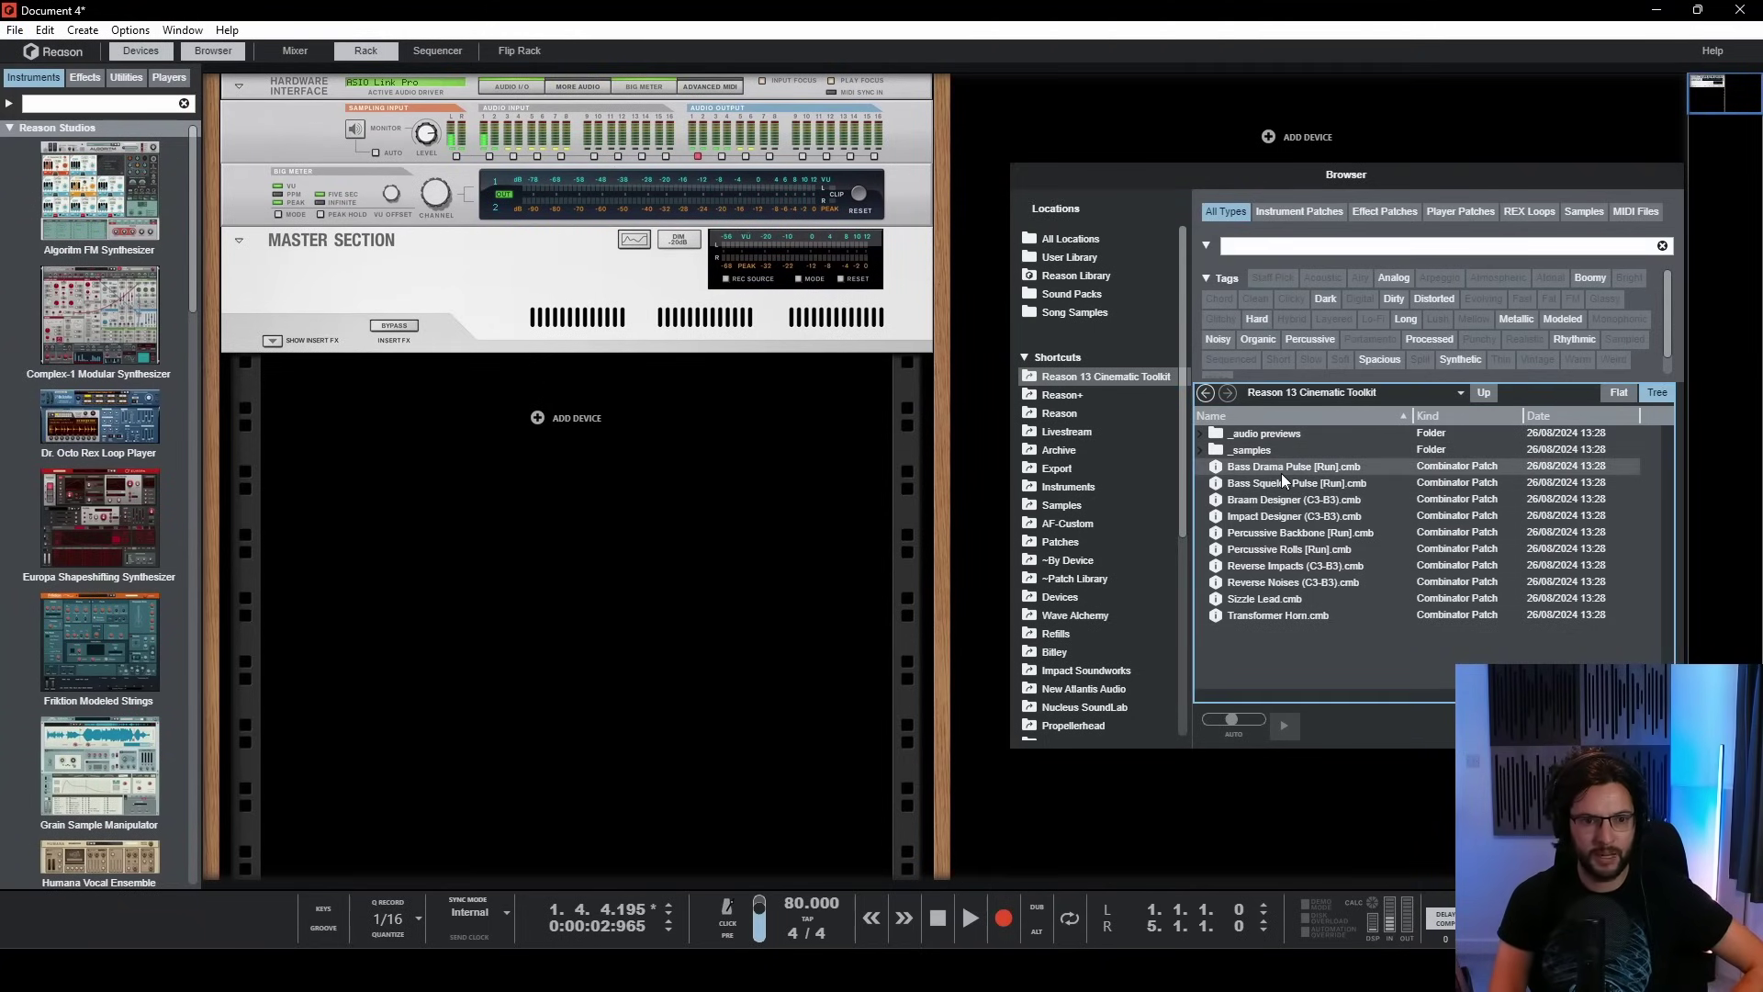
drag(1281, 470, 626, 537)
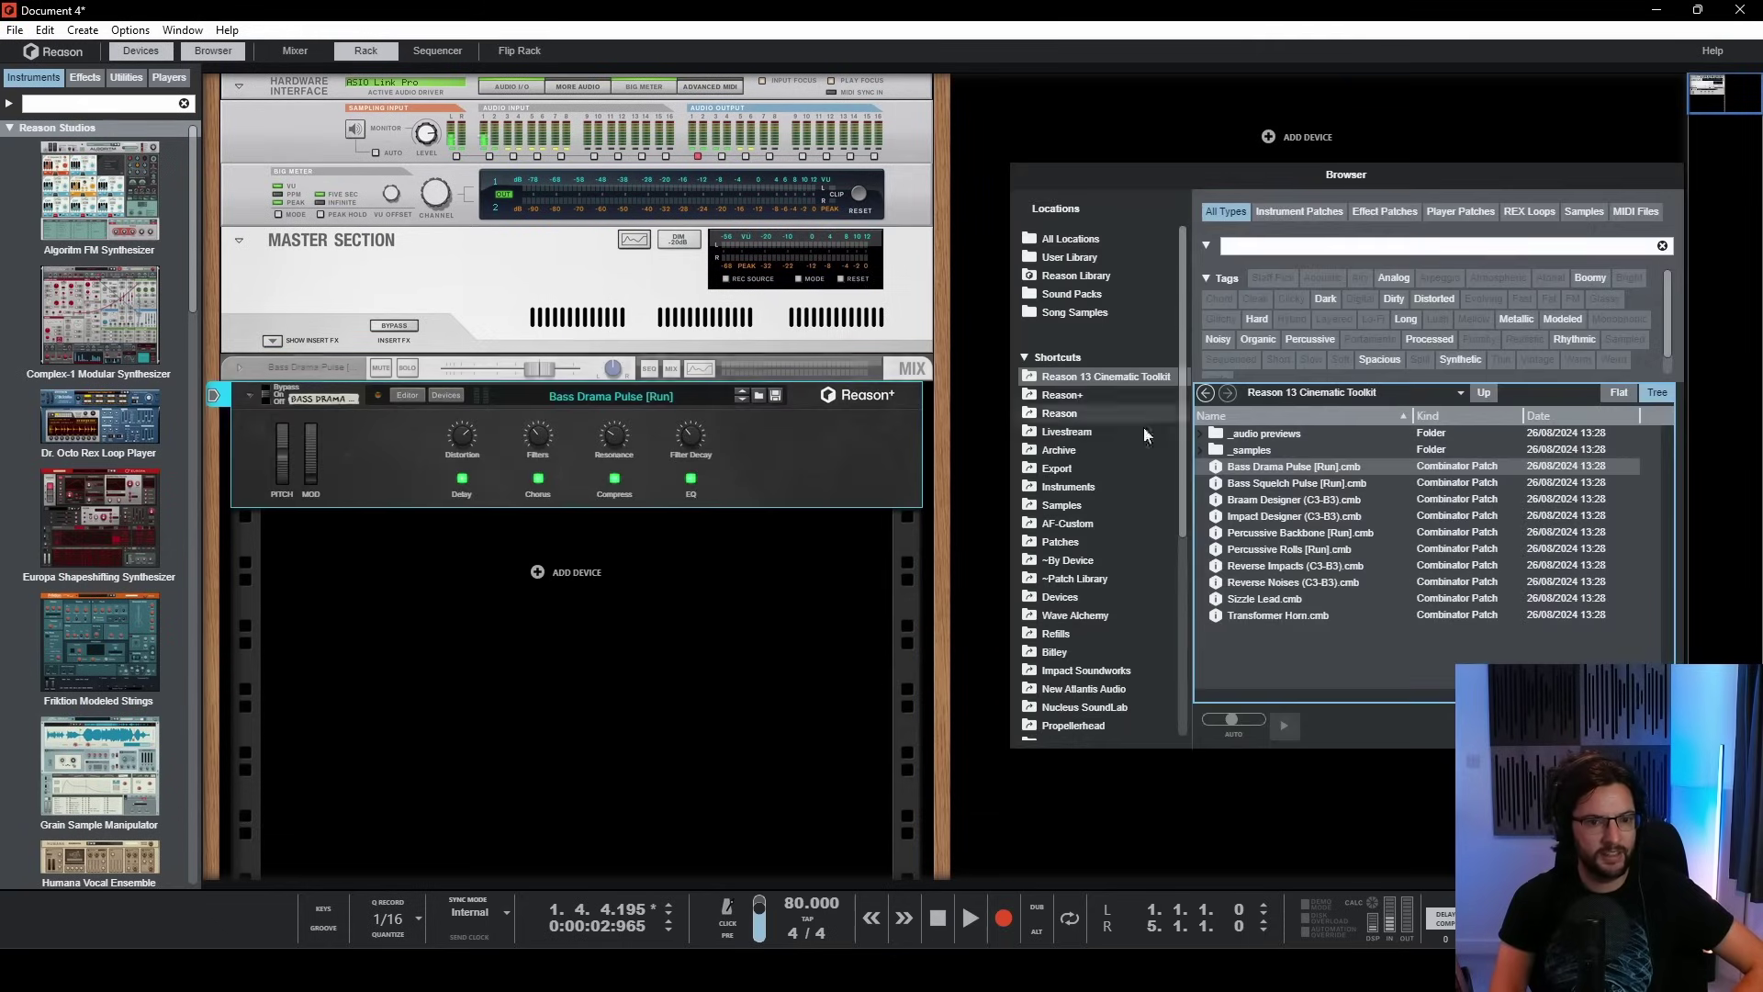
key(F3)
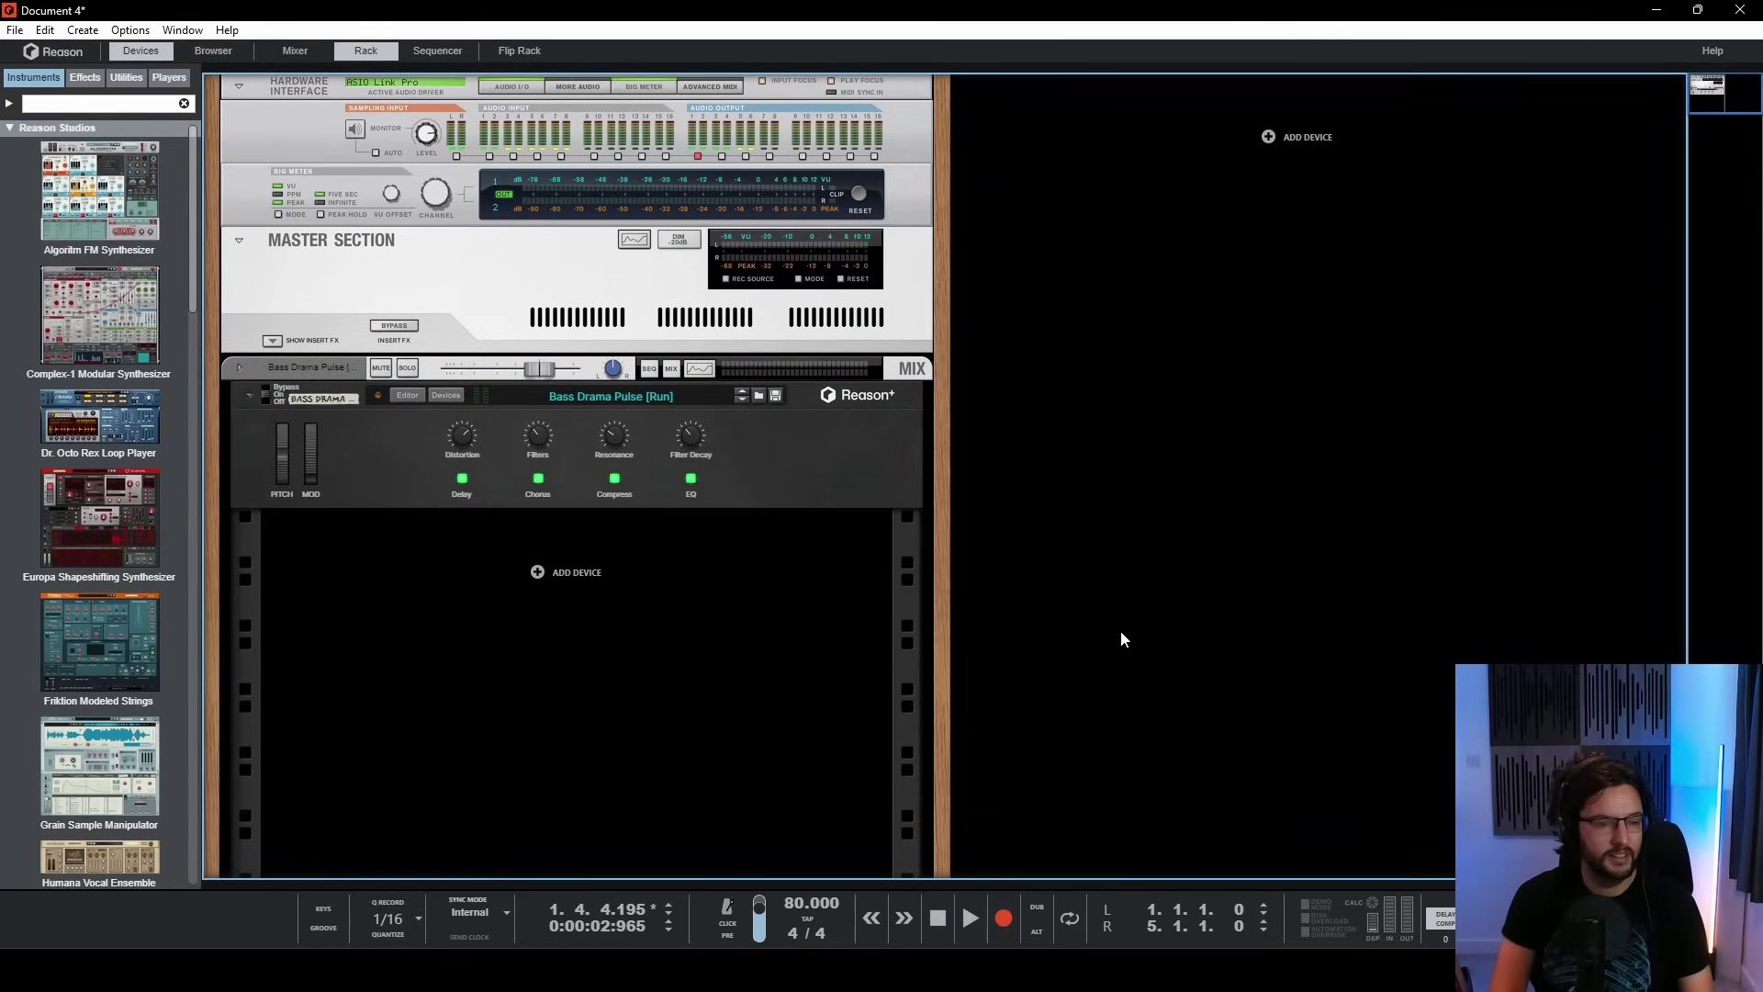
- Draw a four-bar clip from bar 1 to bar 5 on the Bass Drama Pulse sequencer track and open its notes for editing
key(Tab)
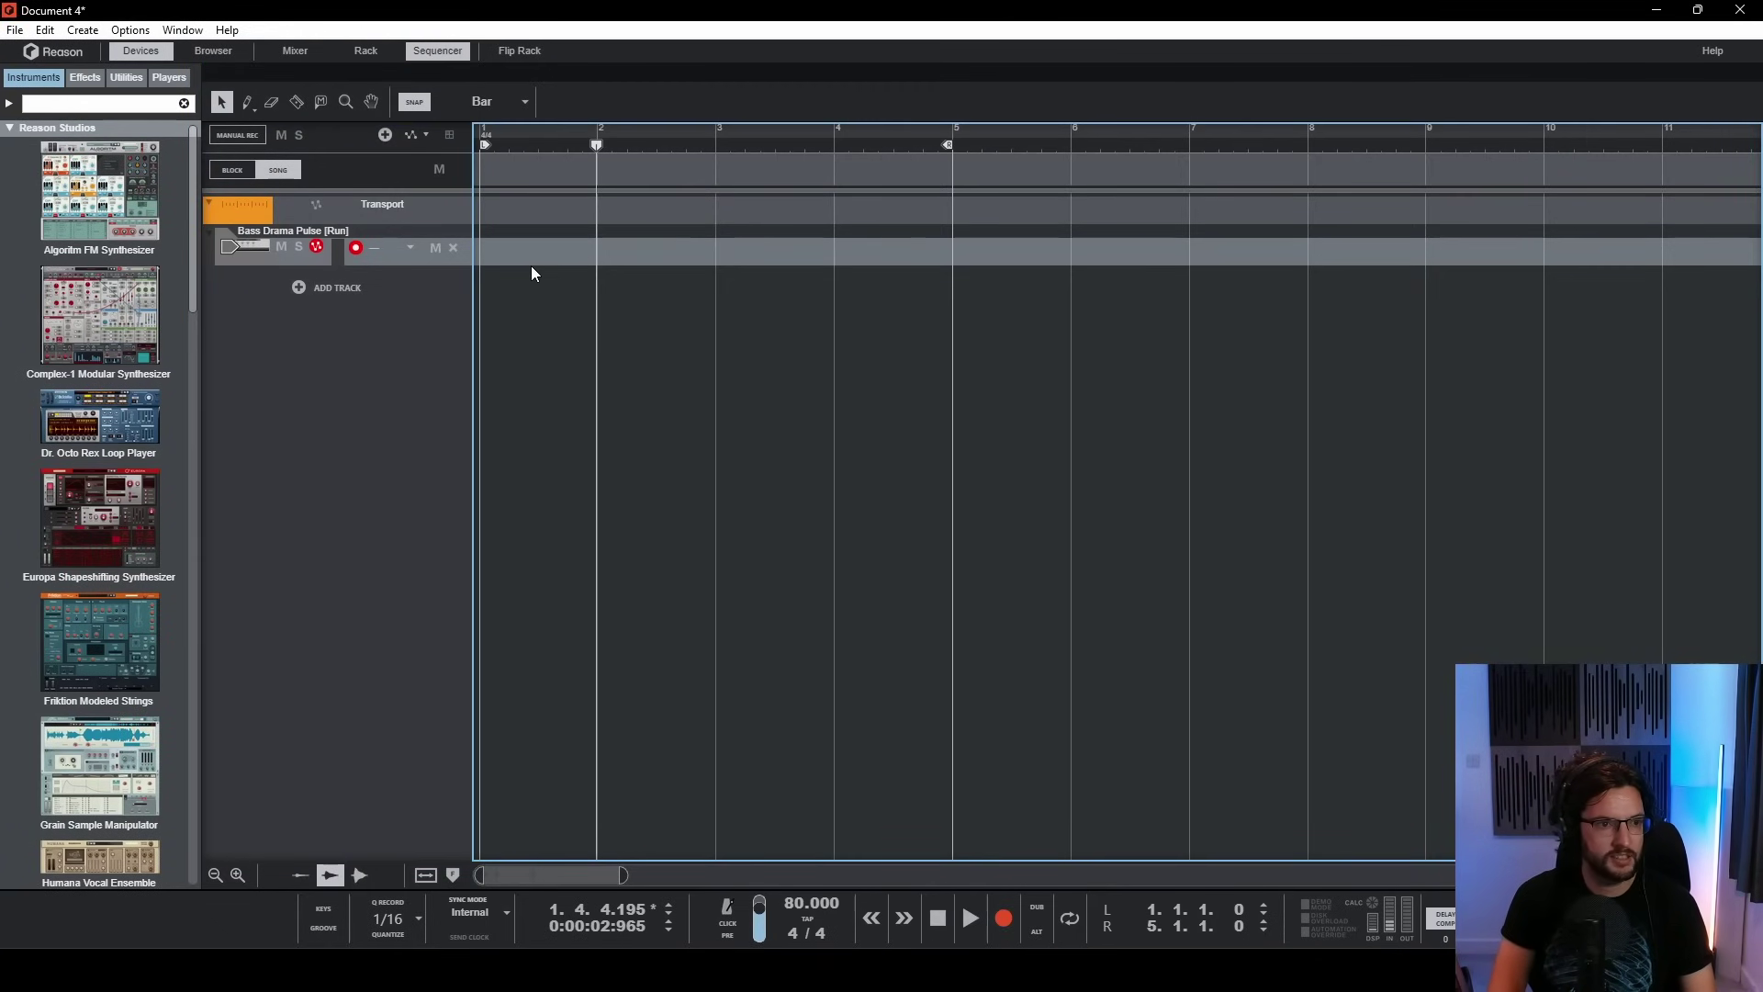
drag(518, 246, 918, 248)
double_click(769, 248)
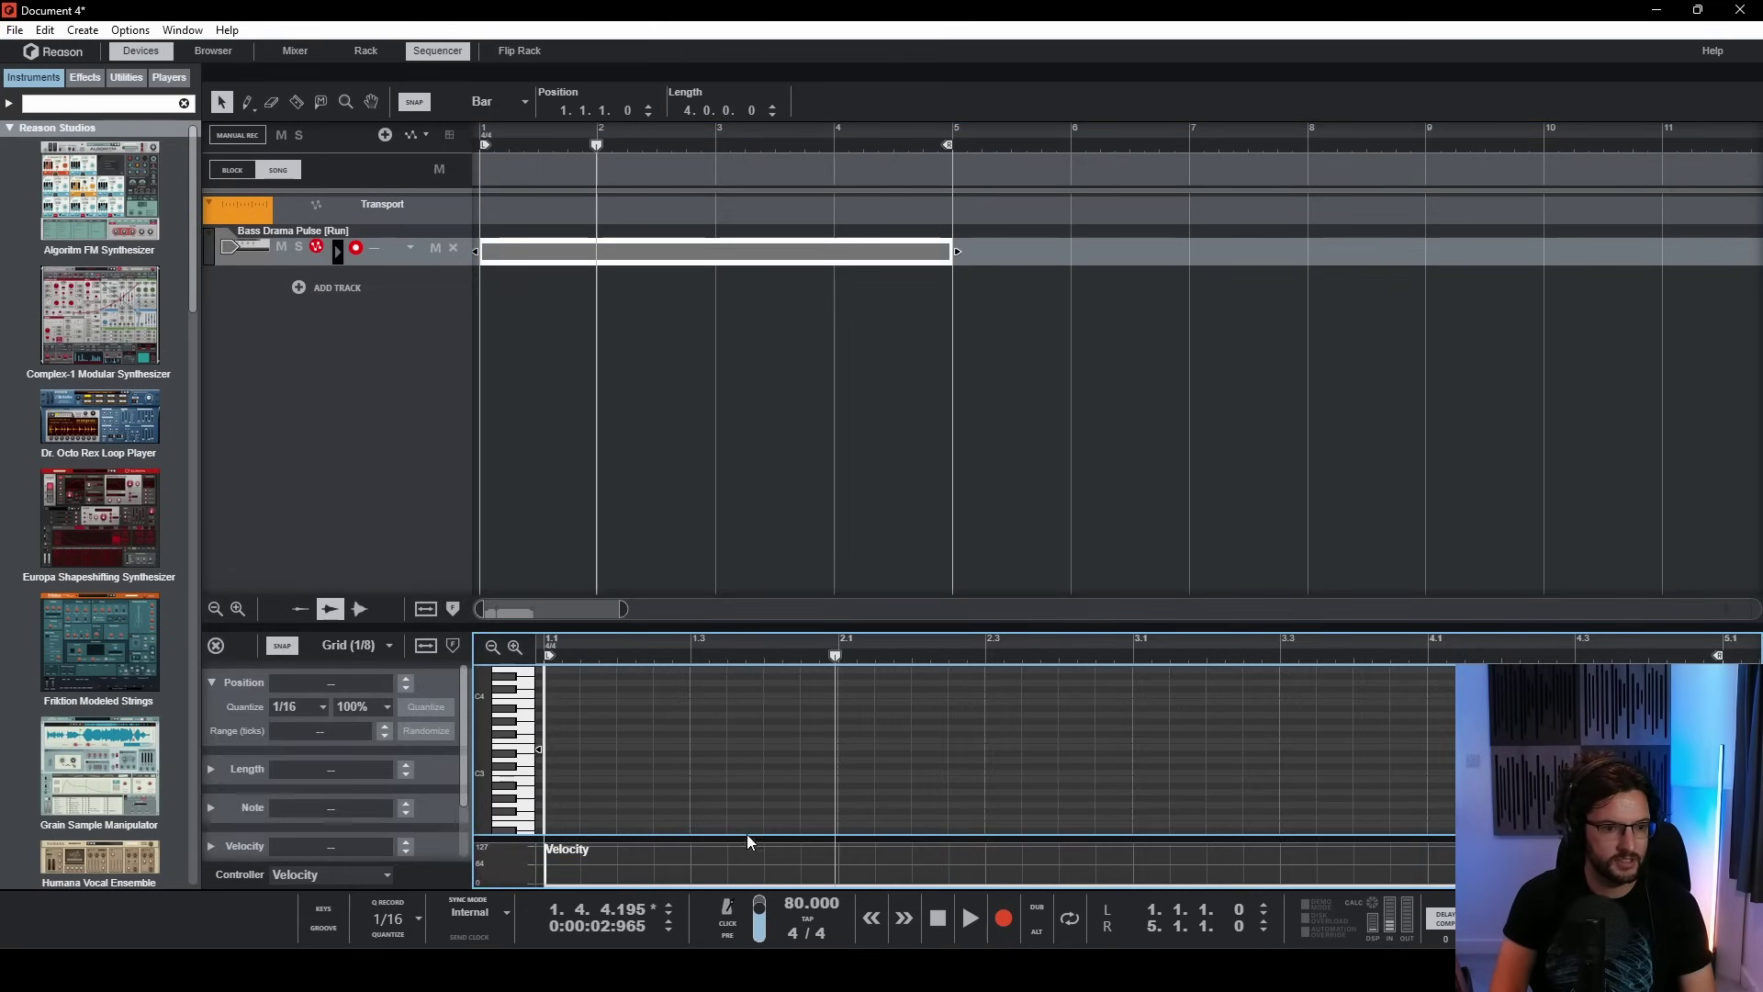
- Fill the clip with two consecutive C3 notes, each two bars long, starting at bar 1
drag(723, 654, 545, 657)
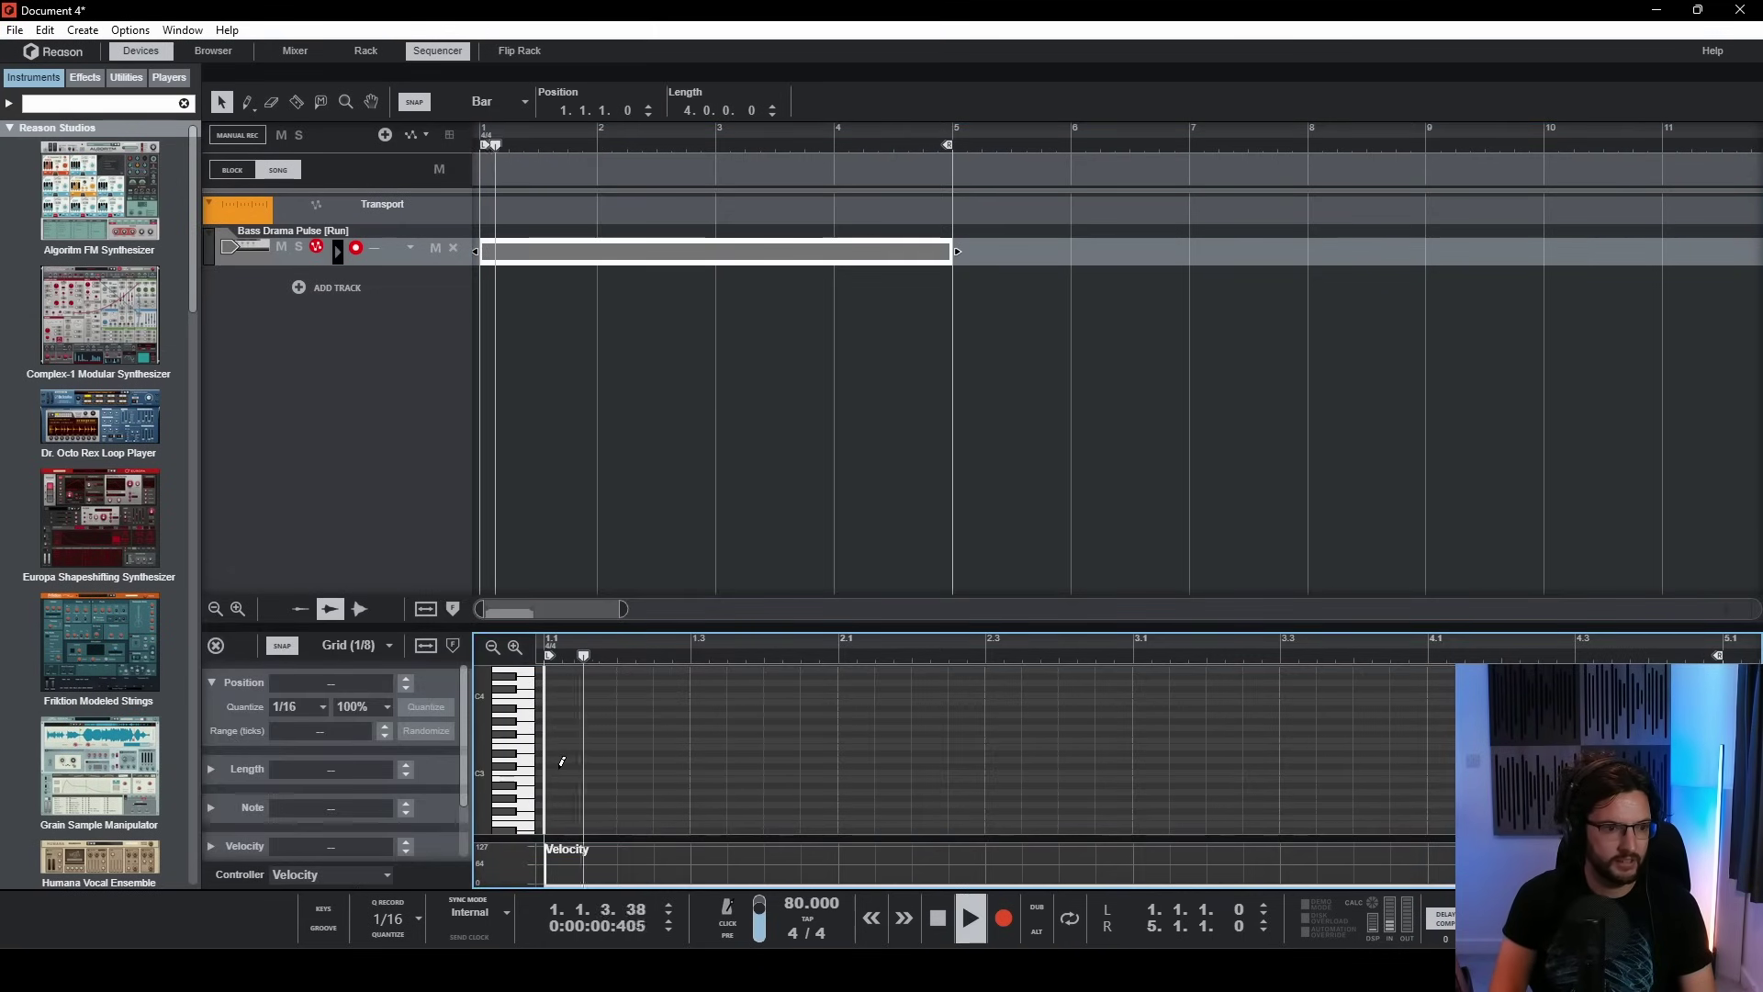
mouse_move(562, 769)
mouse_down()
mouse_move(1181, 780)
mouse_move(1123, 791)
mouse_move(1149, 768)
mouse_move(1717, 771)
mouse_up()
key(space)
- Transpose both notes in the clip down one octave to C2
drag(1280, 723, 1046, 808)
right_click(620, 263)
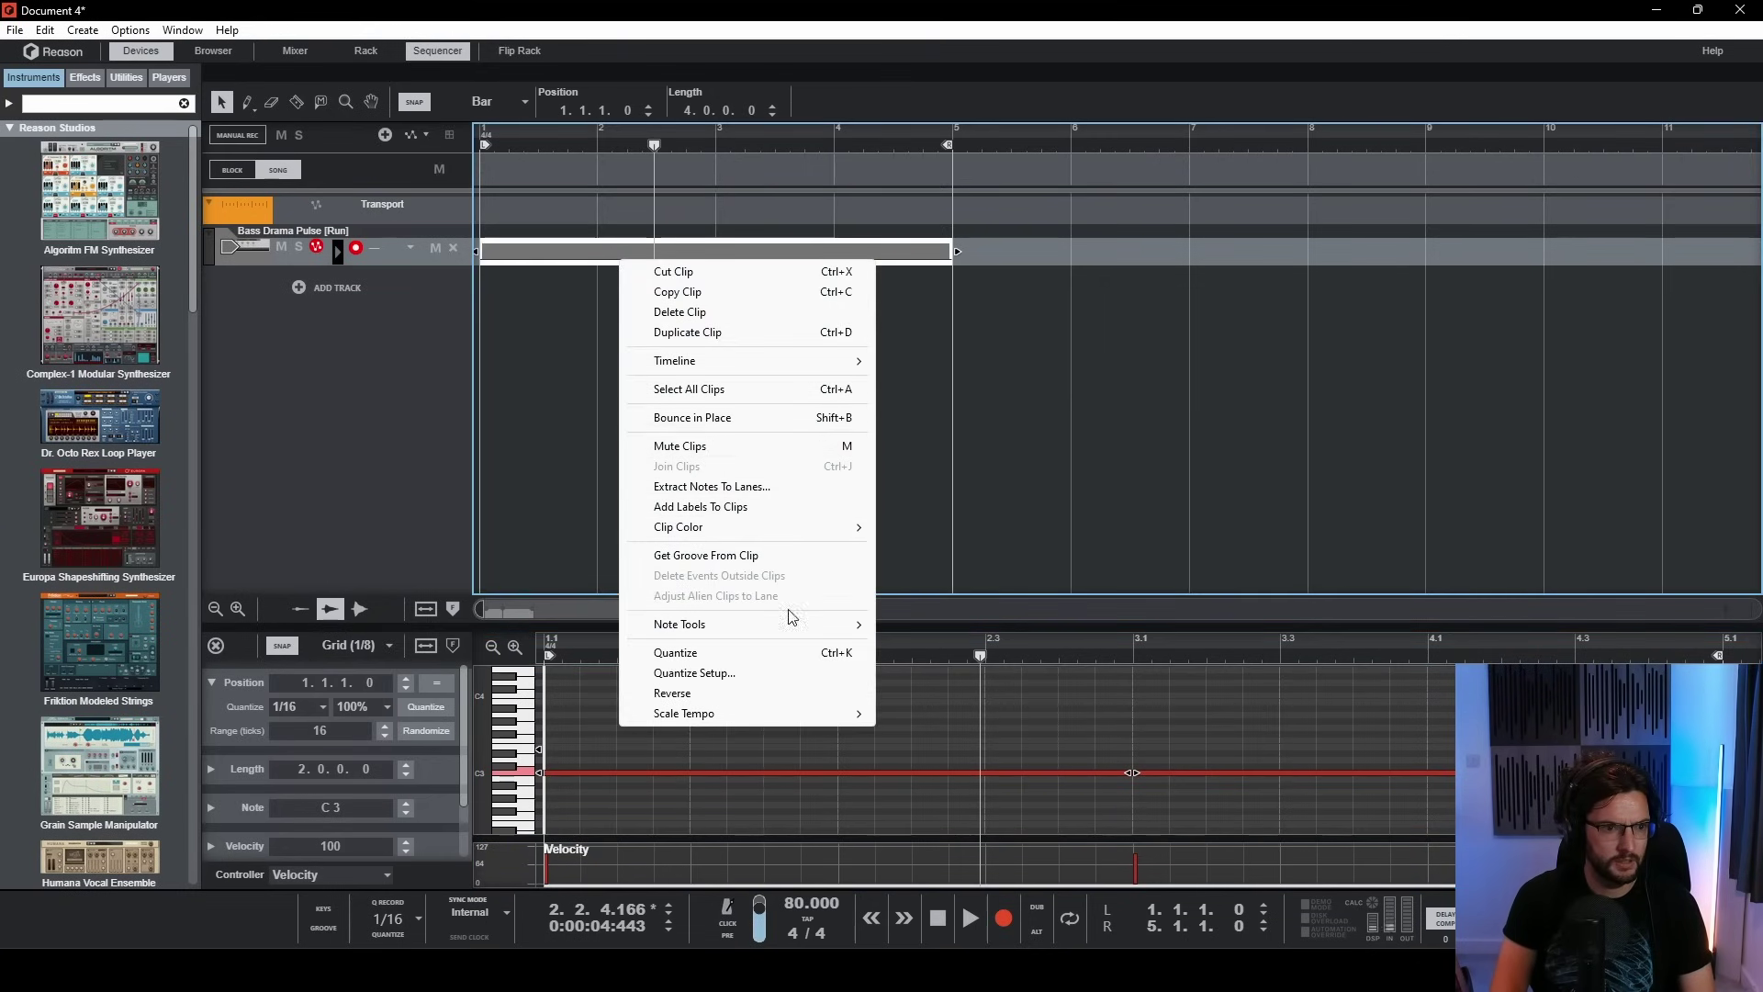
mouse_move(796, 632)
click(972, 624)
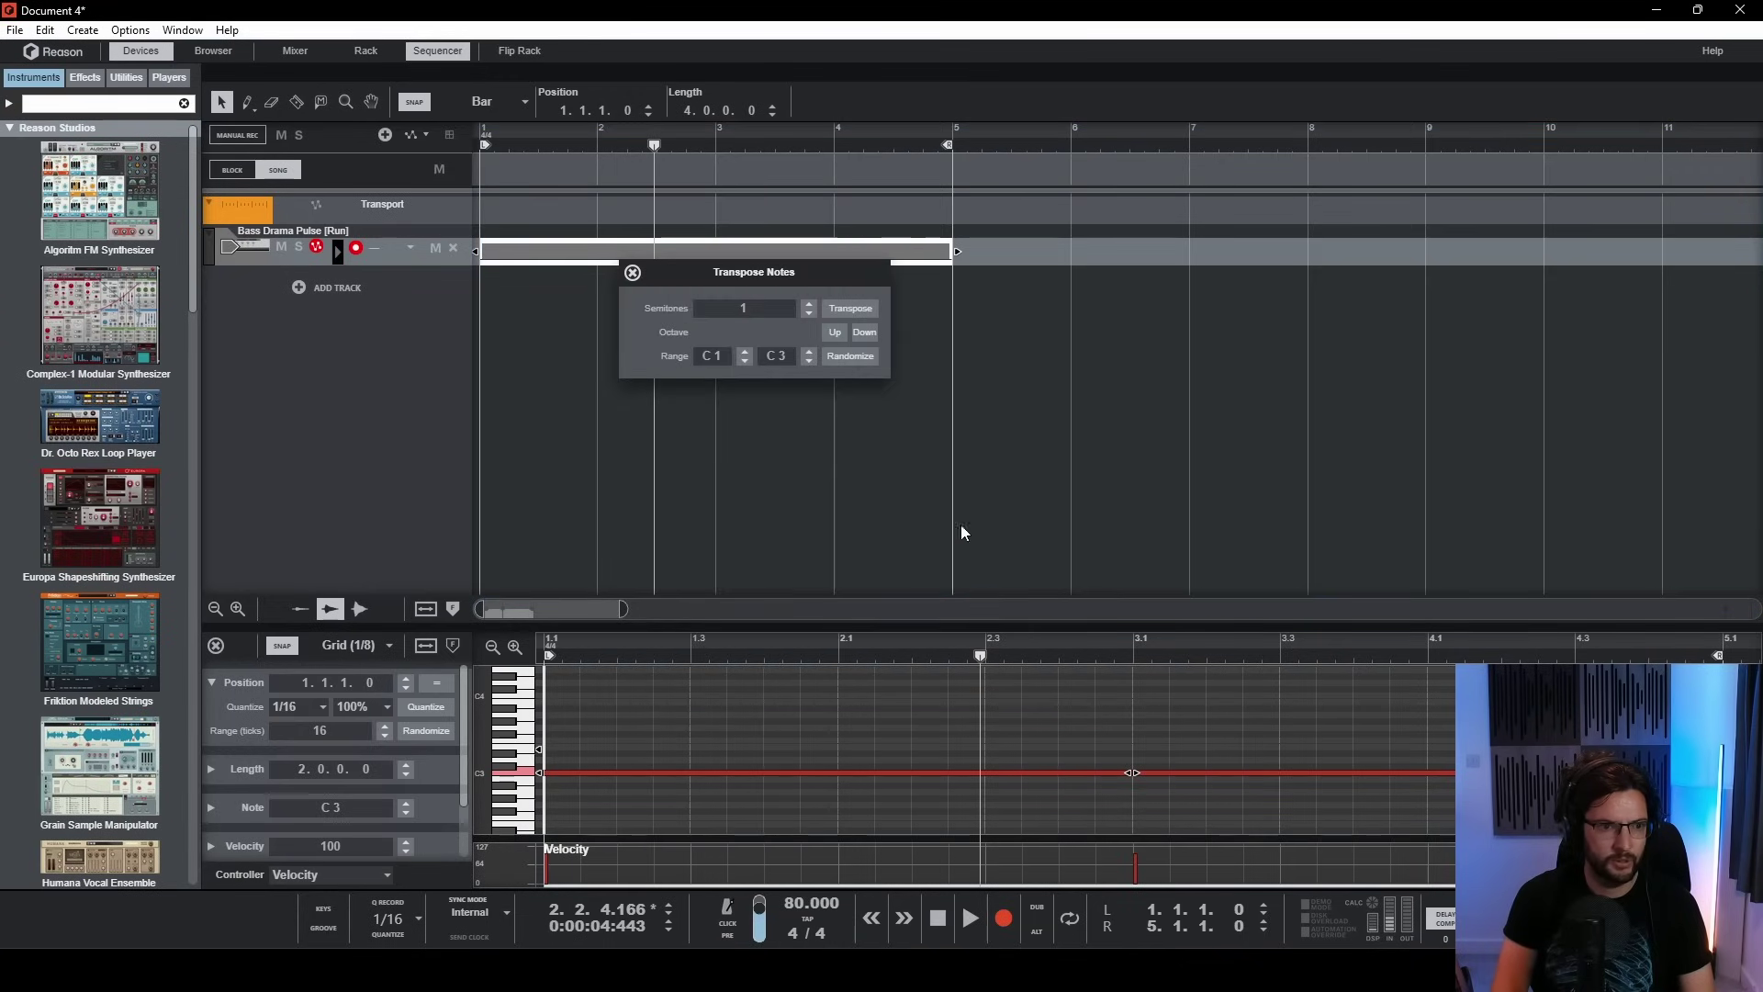
click(866, 336)
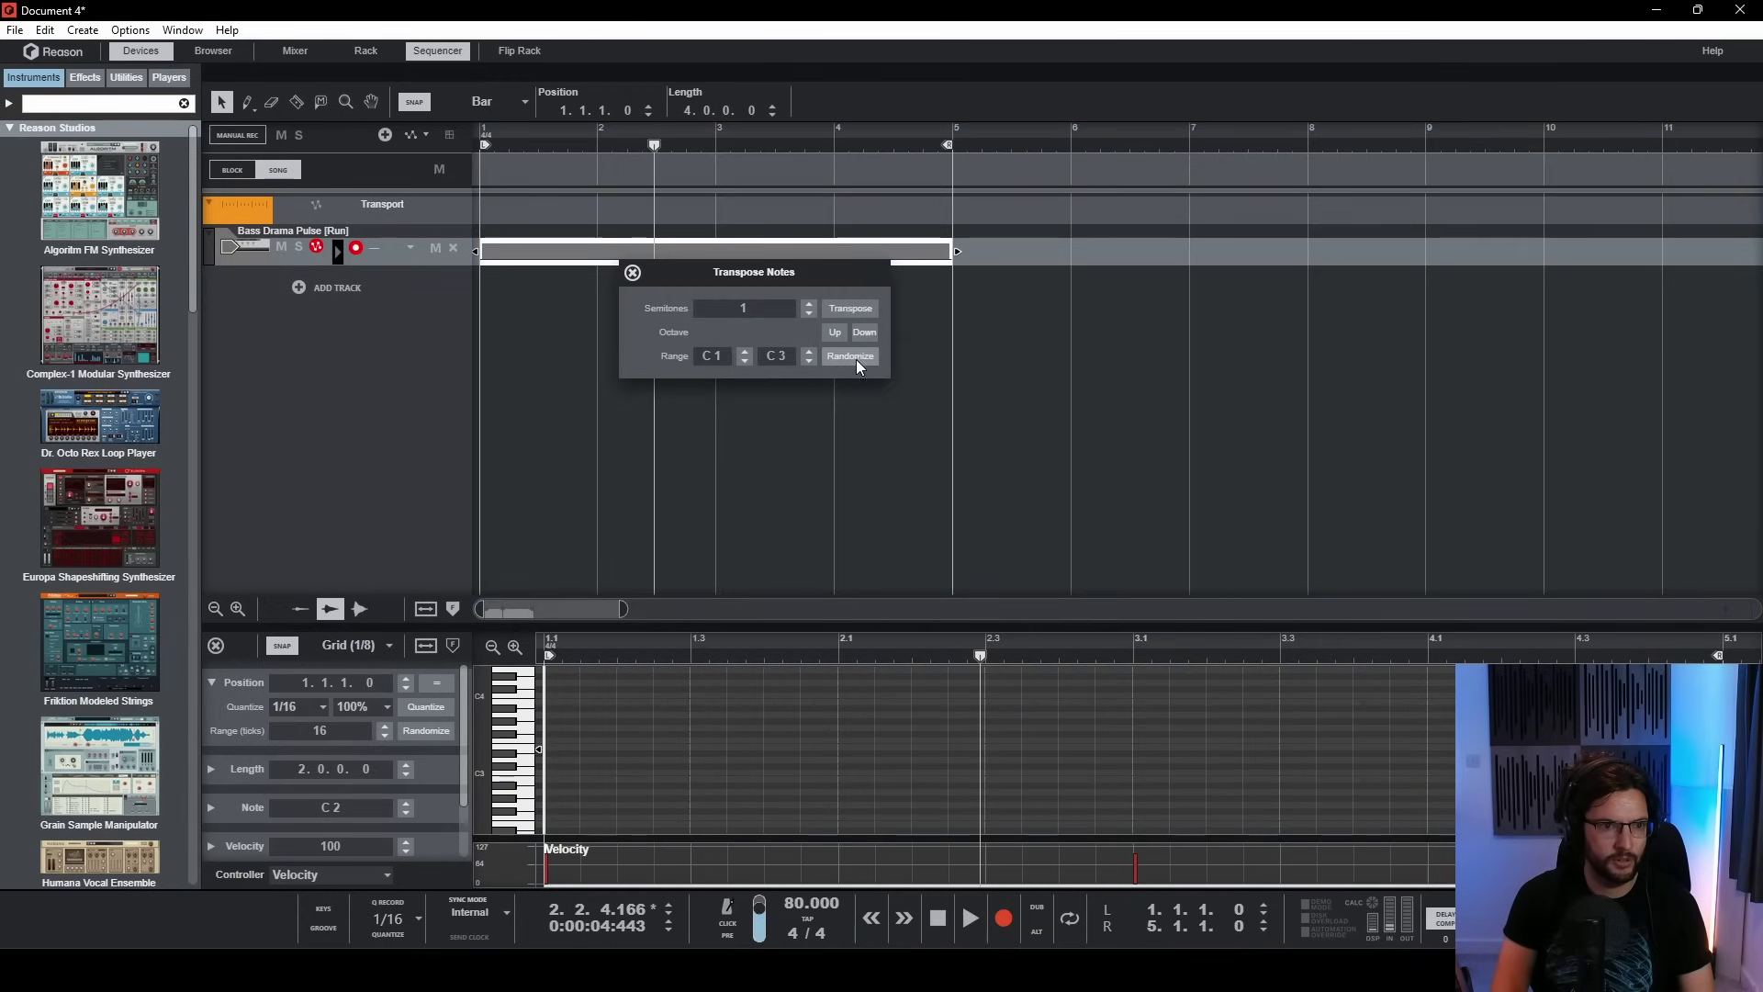
click(632, 272)
- Play the transposed clip from bar 1 to check the C2 notes, and return the playhead to the start
drag(596, 147, 305, 145)
key(space)
scroll(691, 745, down, 2)
scroll(692, 745, down, 2)
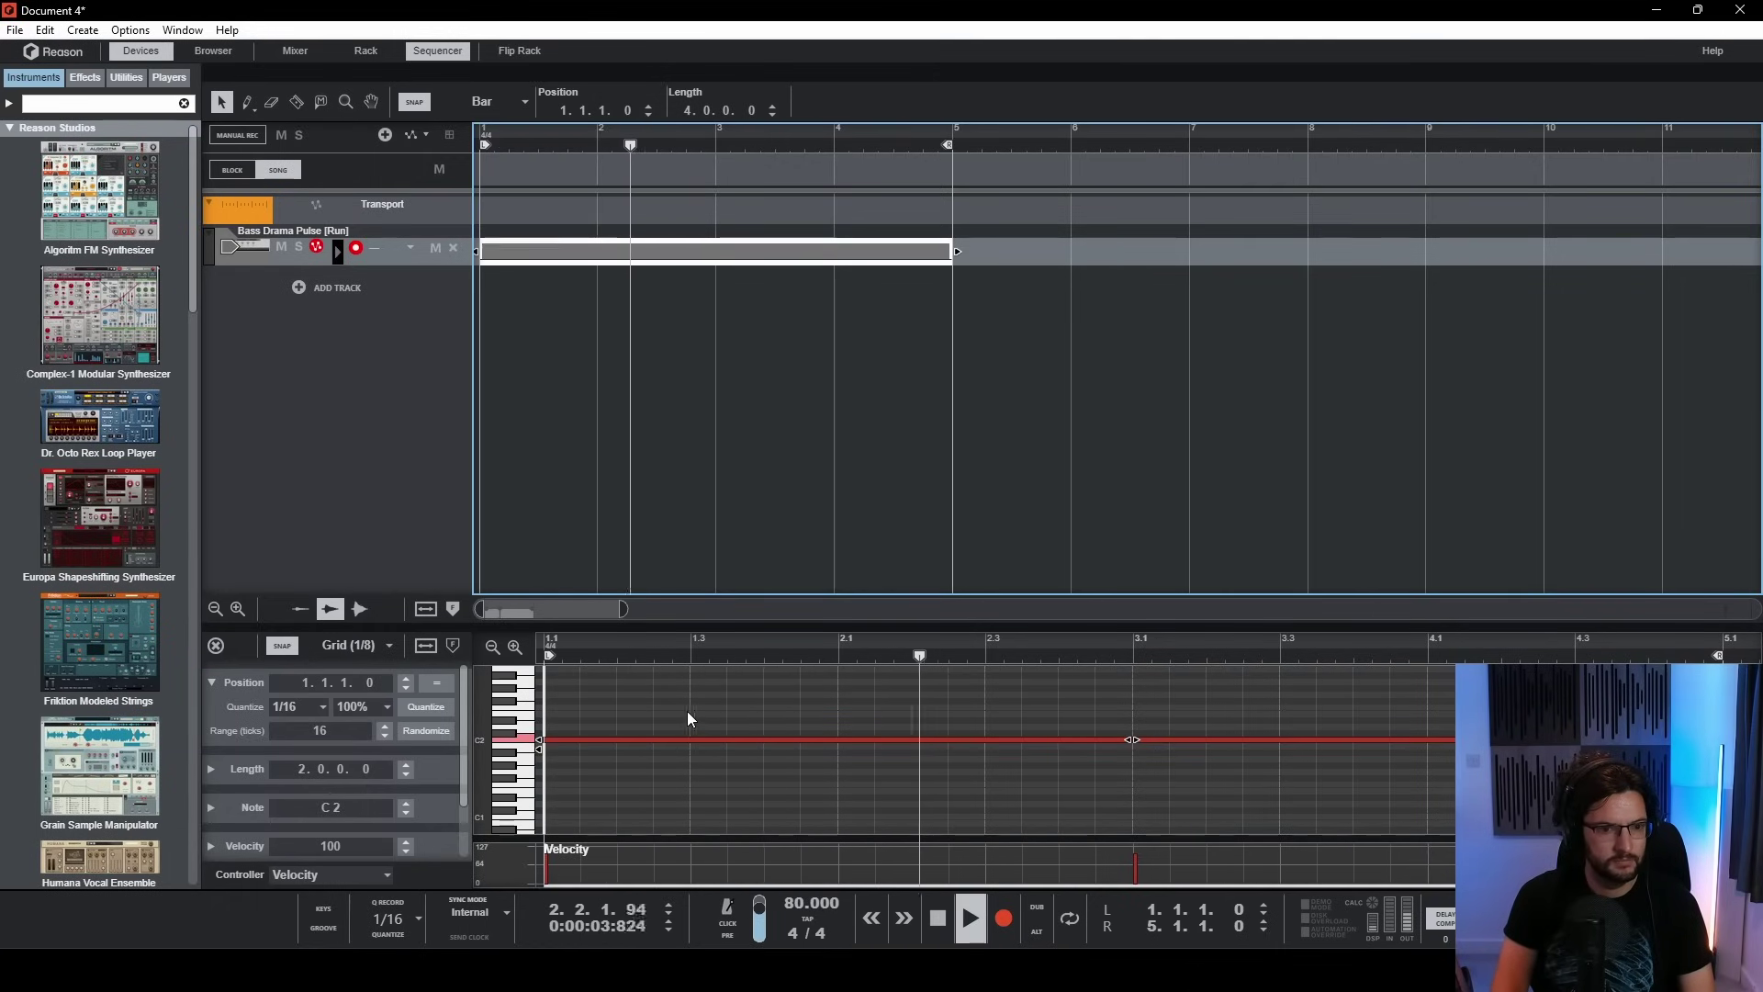
click(994, 721)
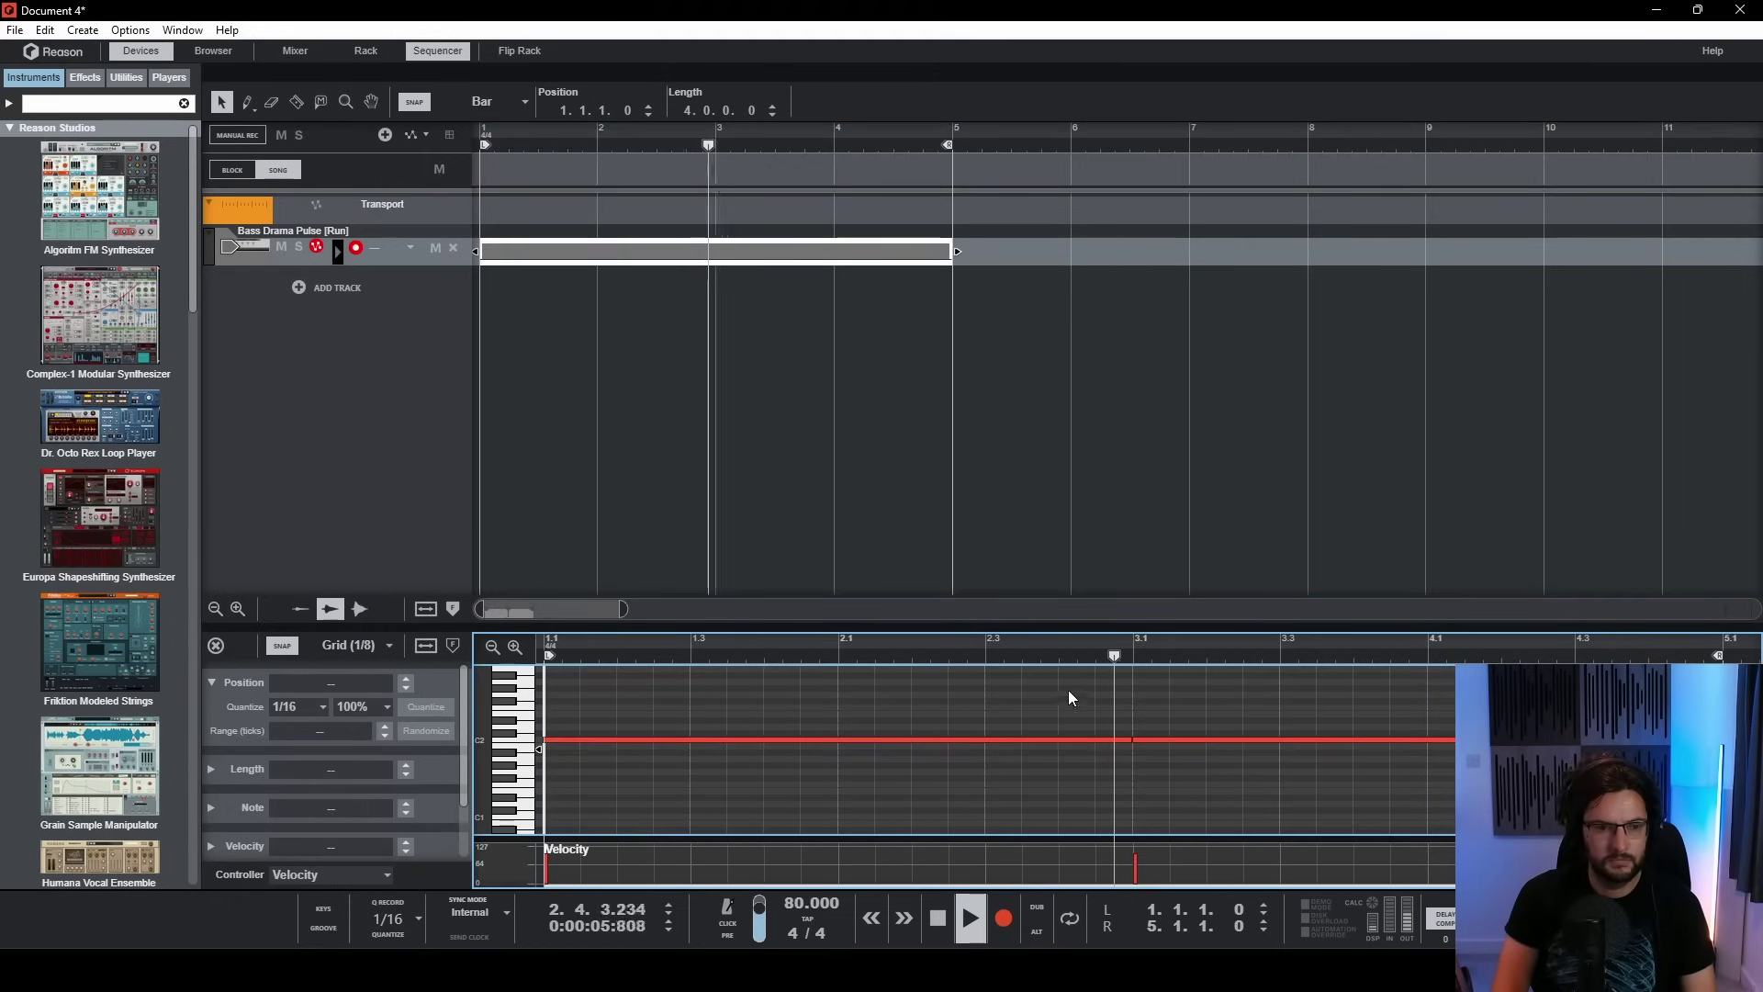
click(649, 363)
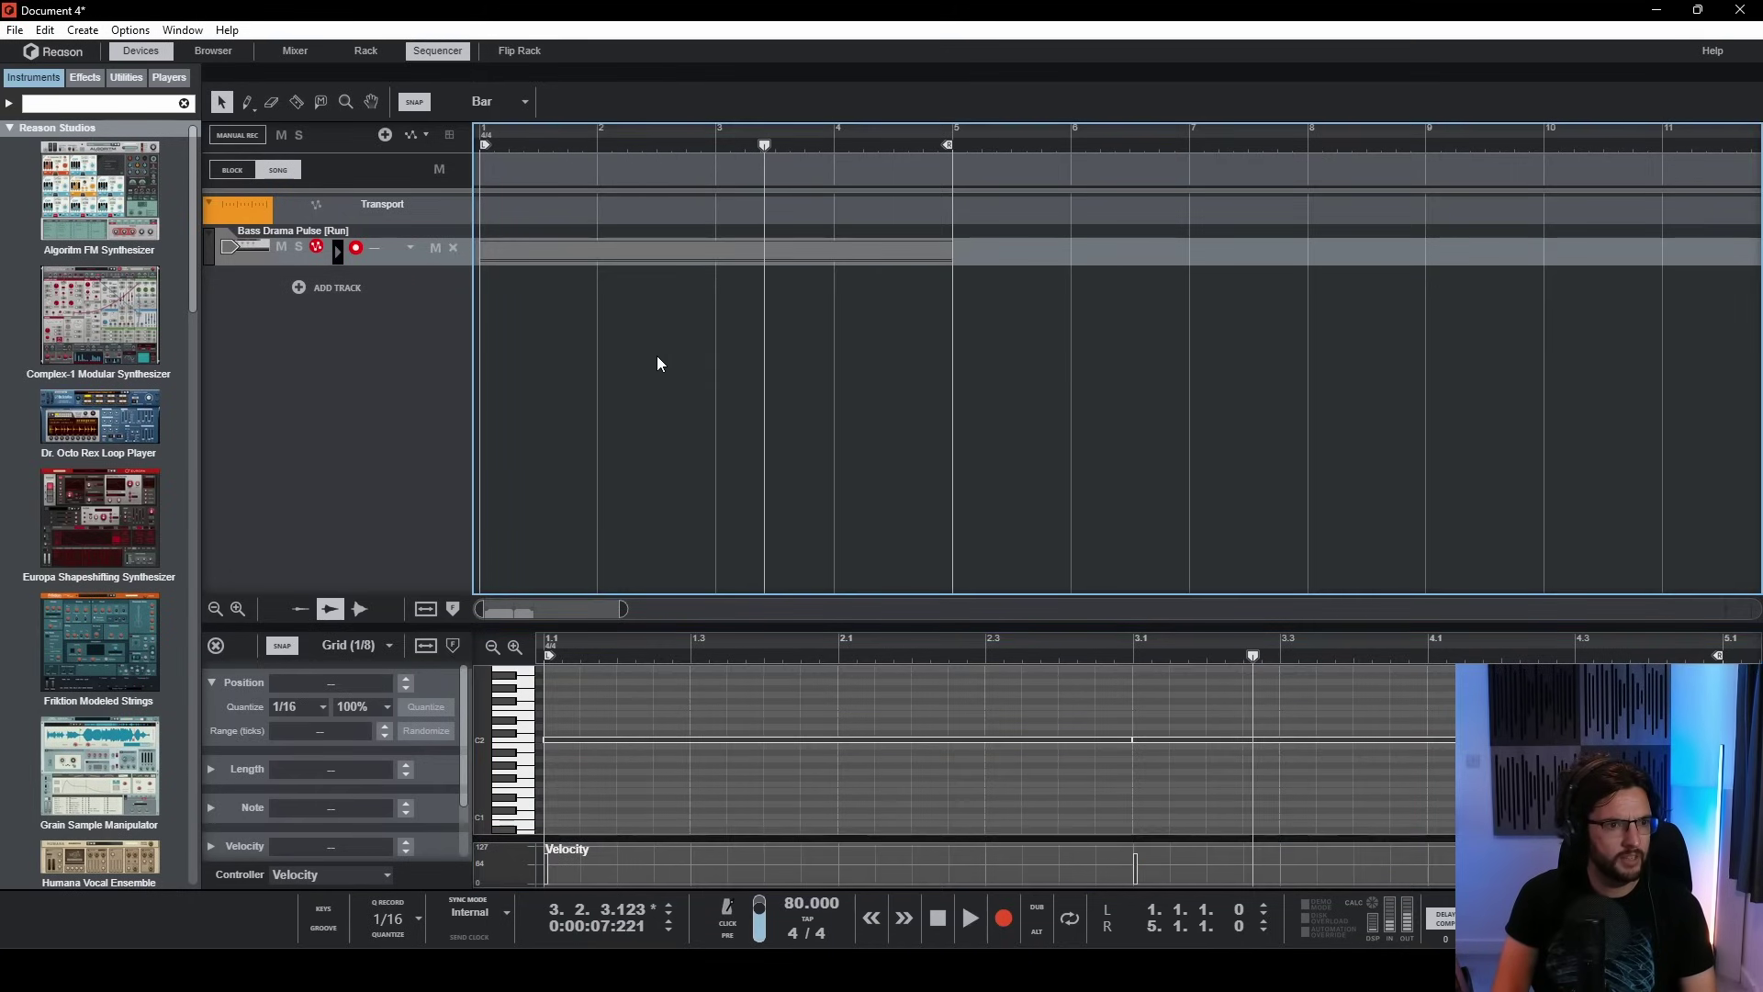
drag(601, 146, 496, 151)
- Add a Pitch Bend automation lane for the Bass Drama Pulse instrument and create an automation clip from bar 2 to bar 3
key(F6)
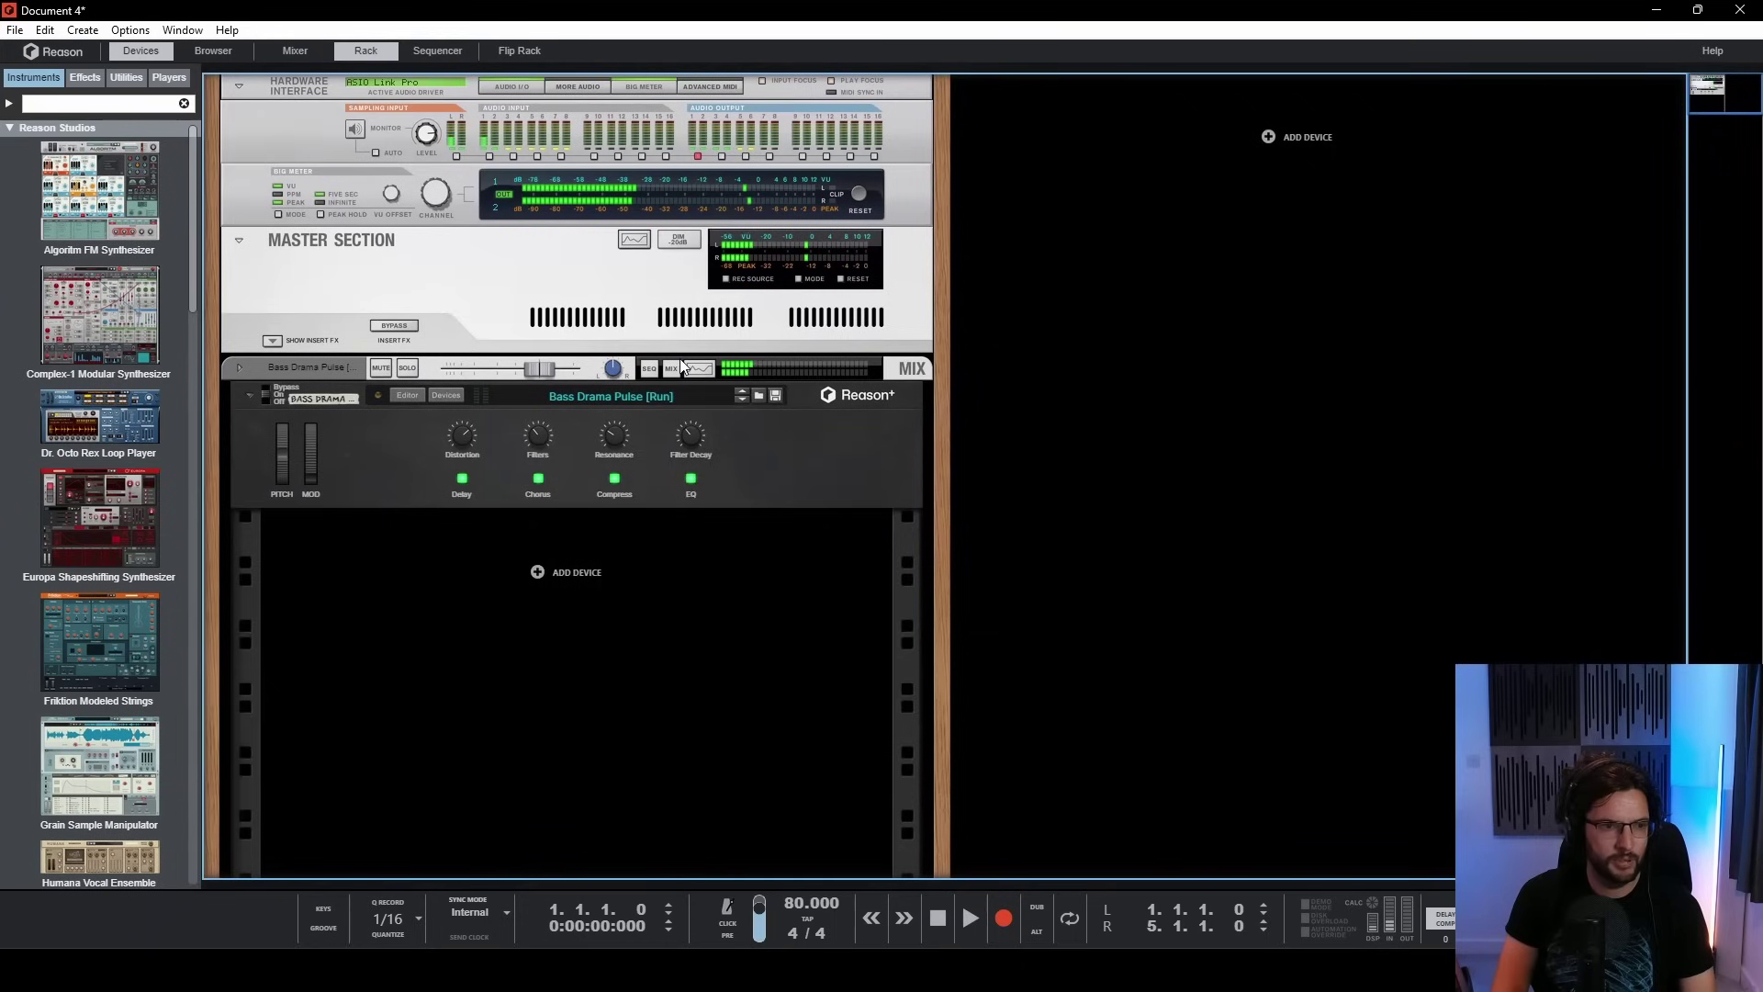
right_click(282, 465)
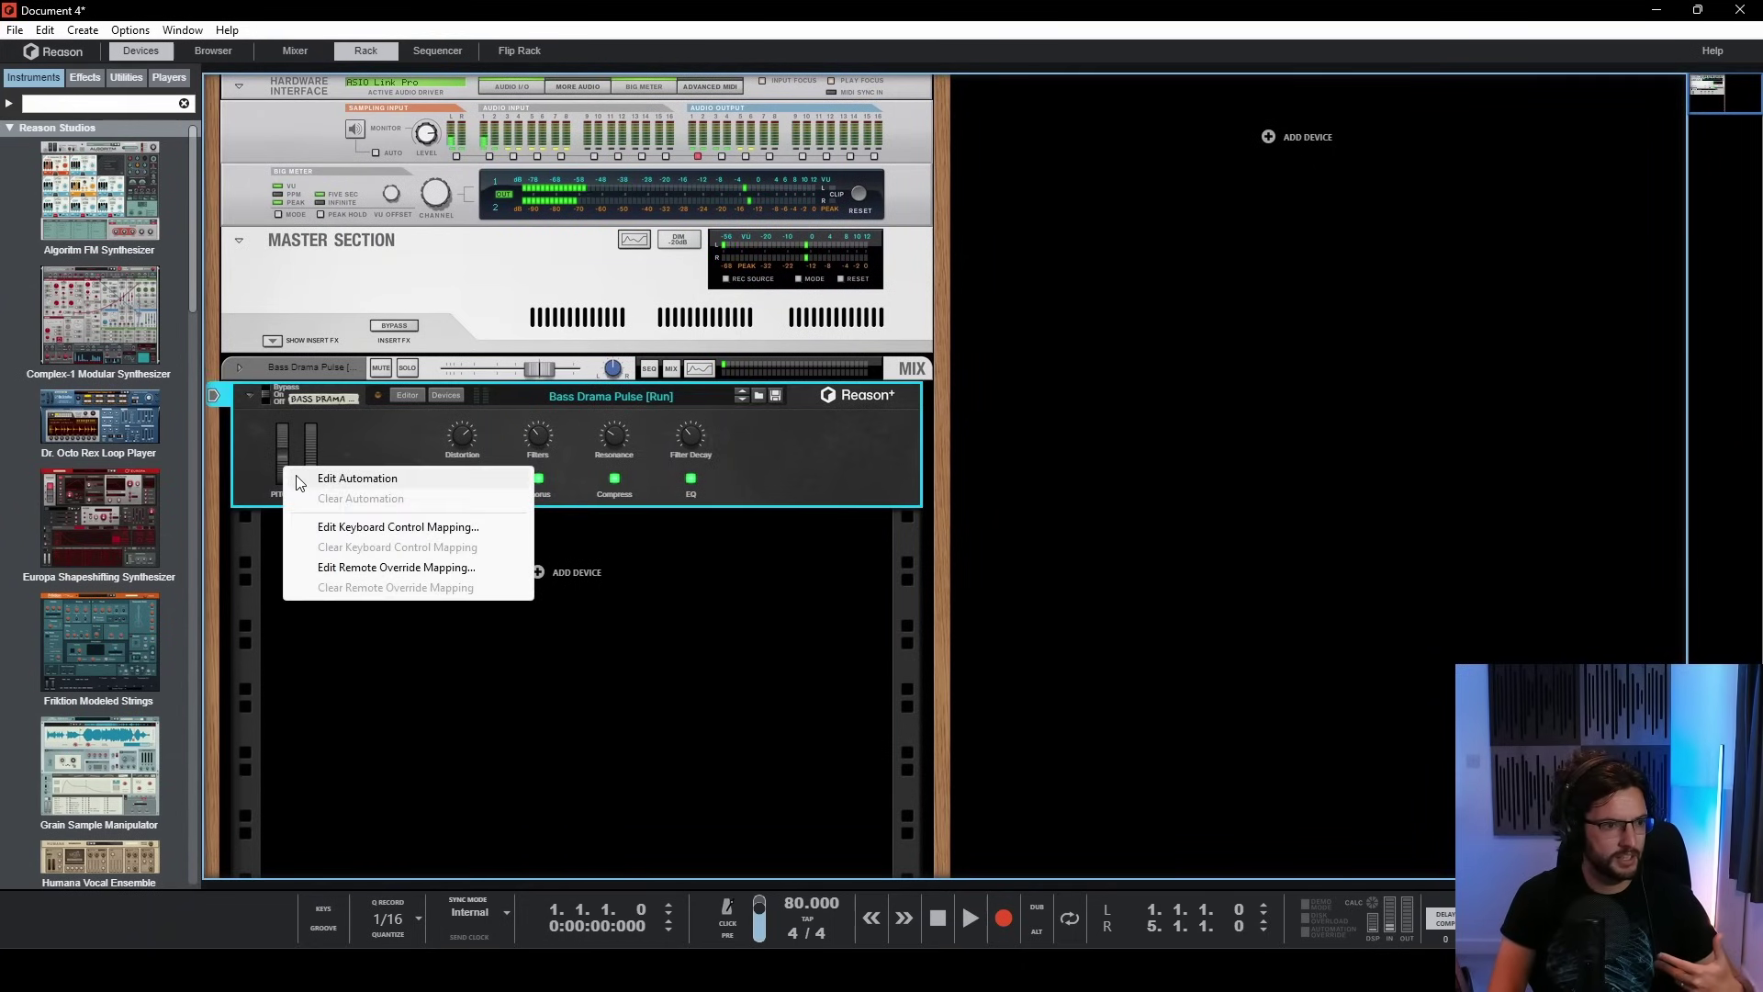
click(357, 478)
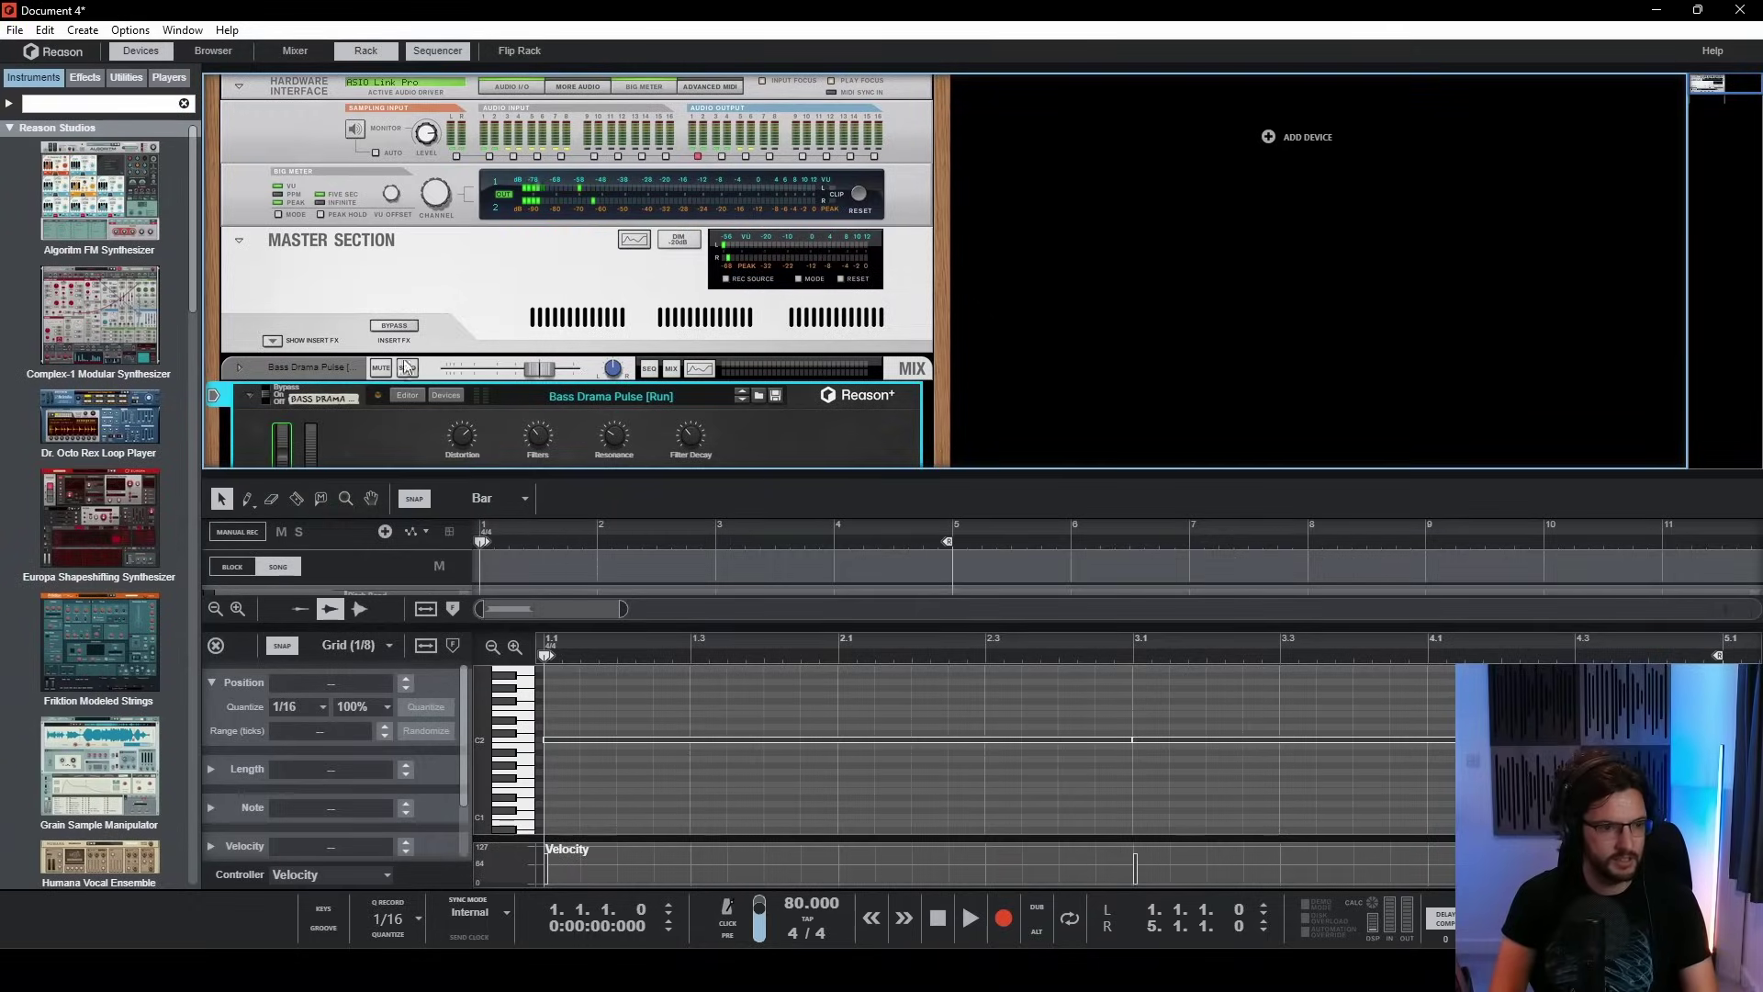
key(F7)
click(218, 645)
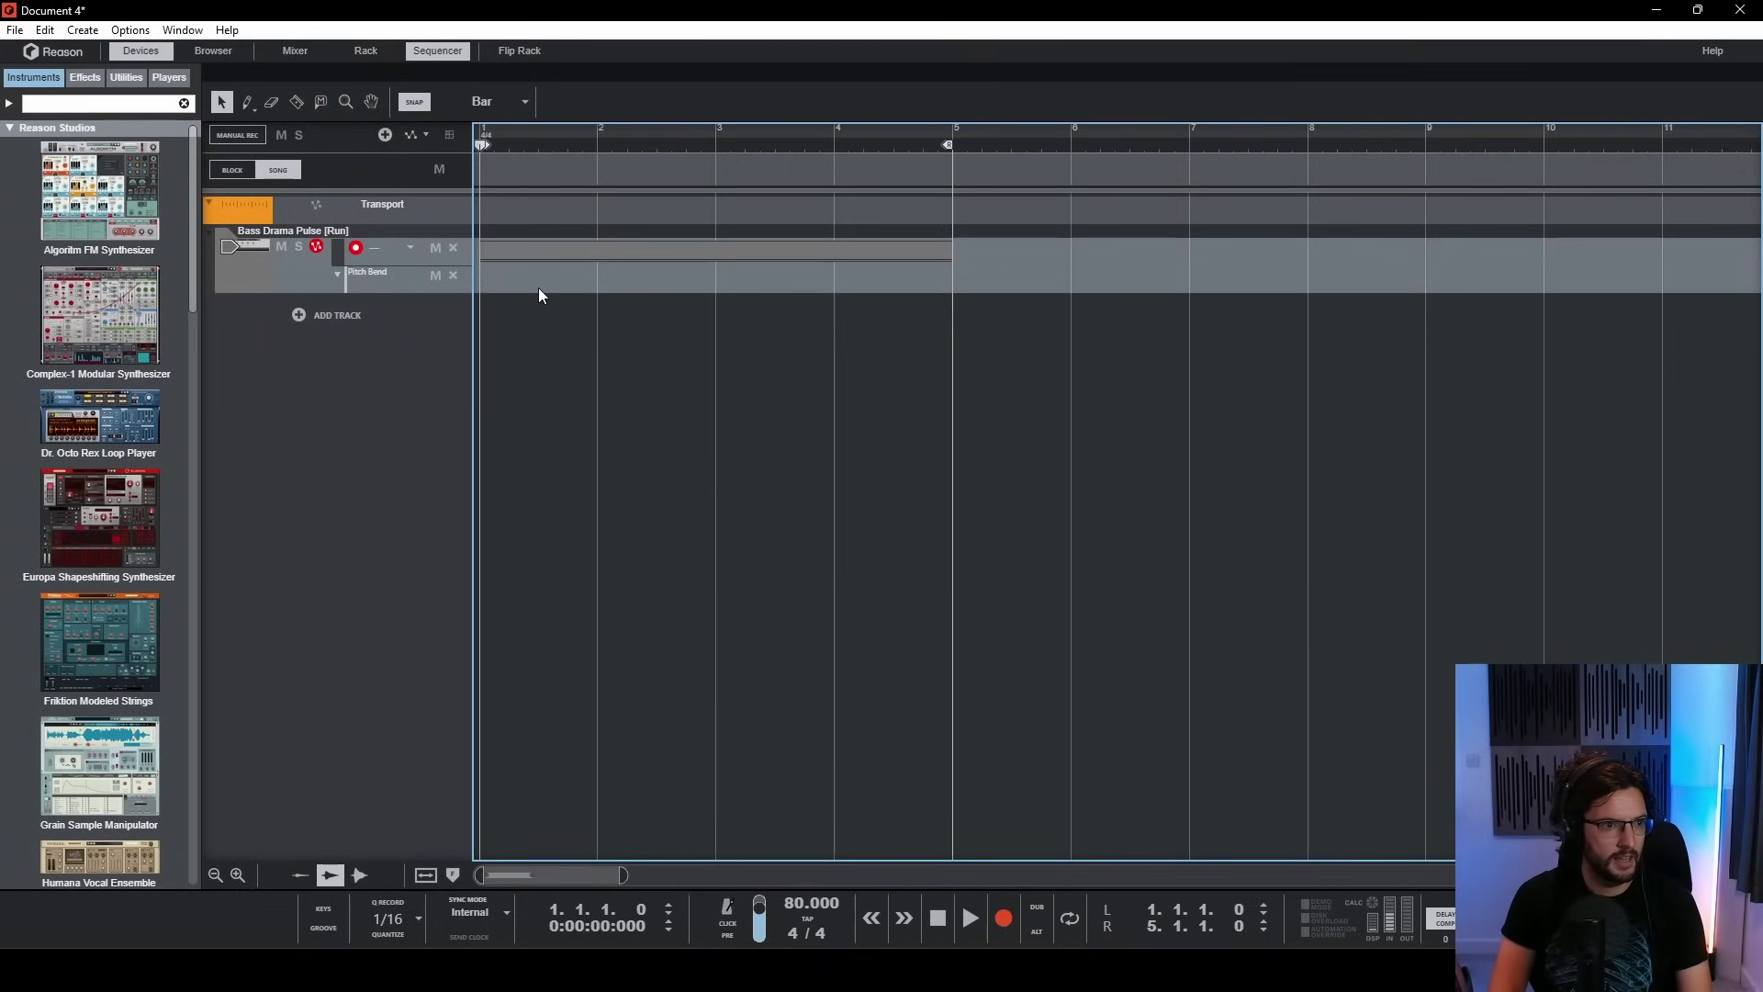
click(637, 269)
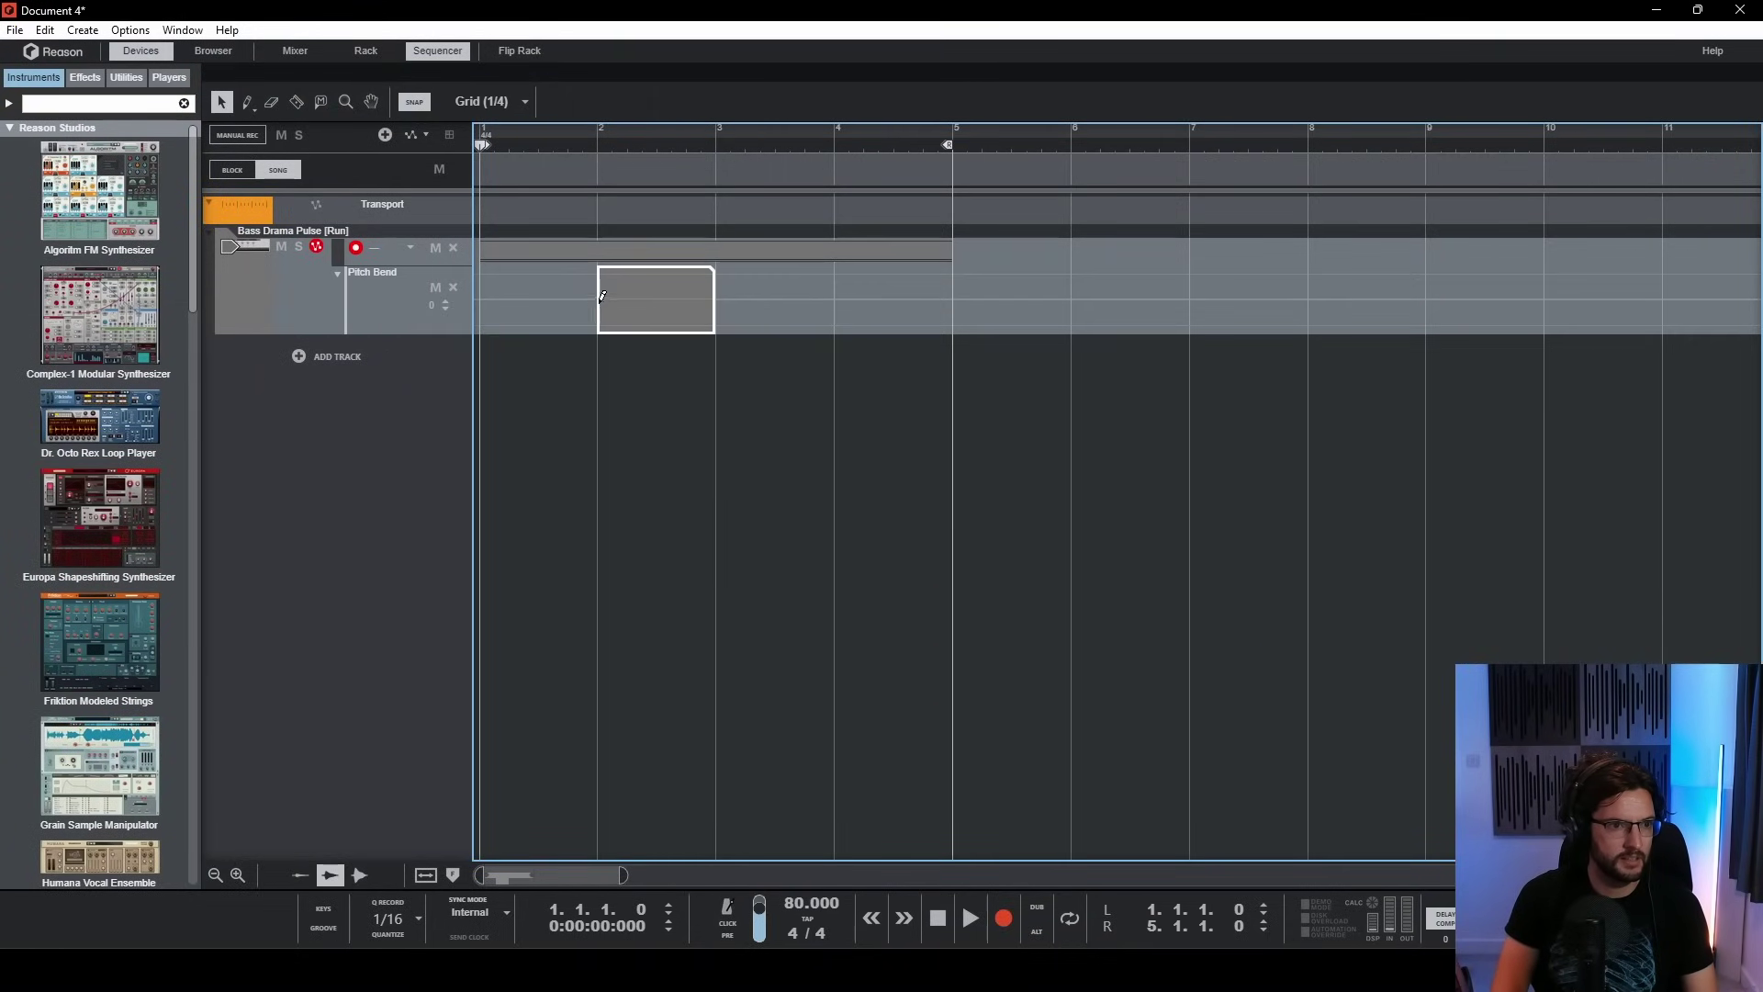
- Draw a Pitch Bend ramp falling from 0 at bar 2 to near minimum at bar 3, and trim the clip to end at bar 3
click(598, 298)
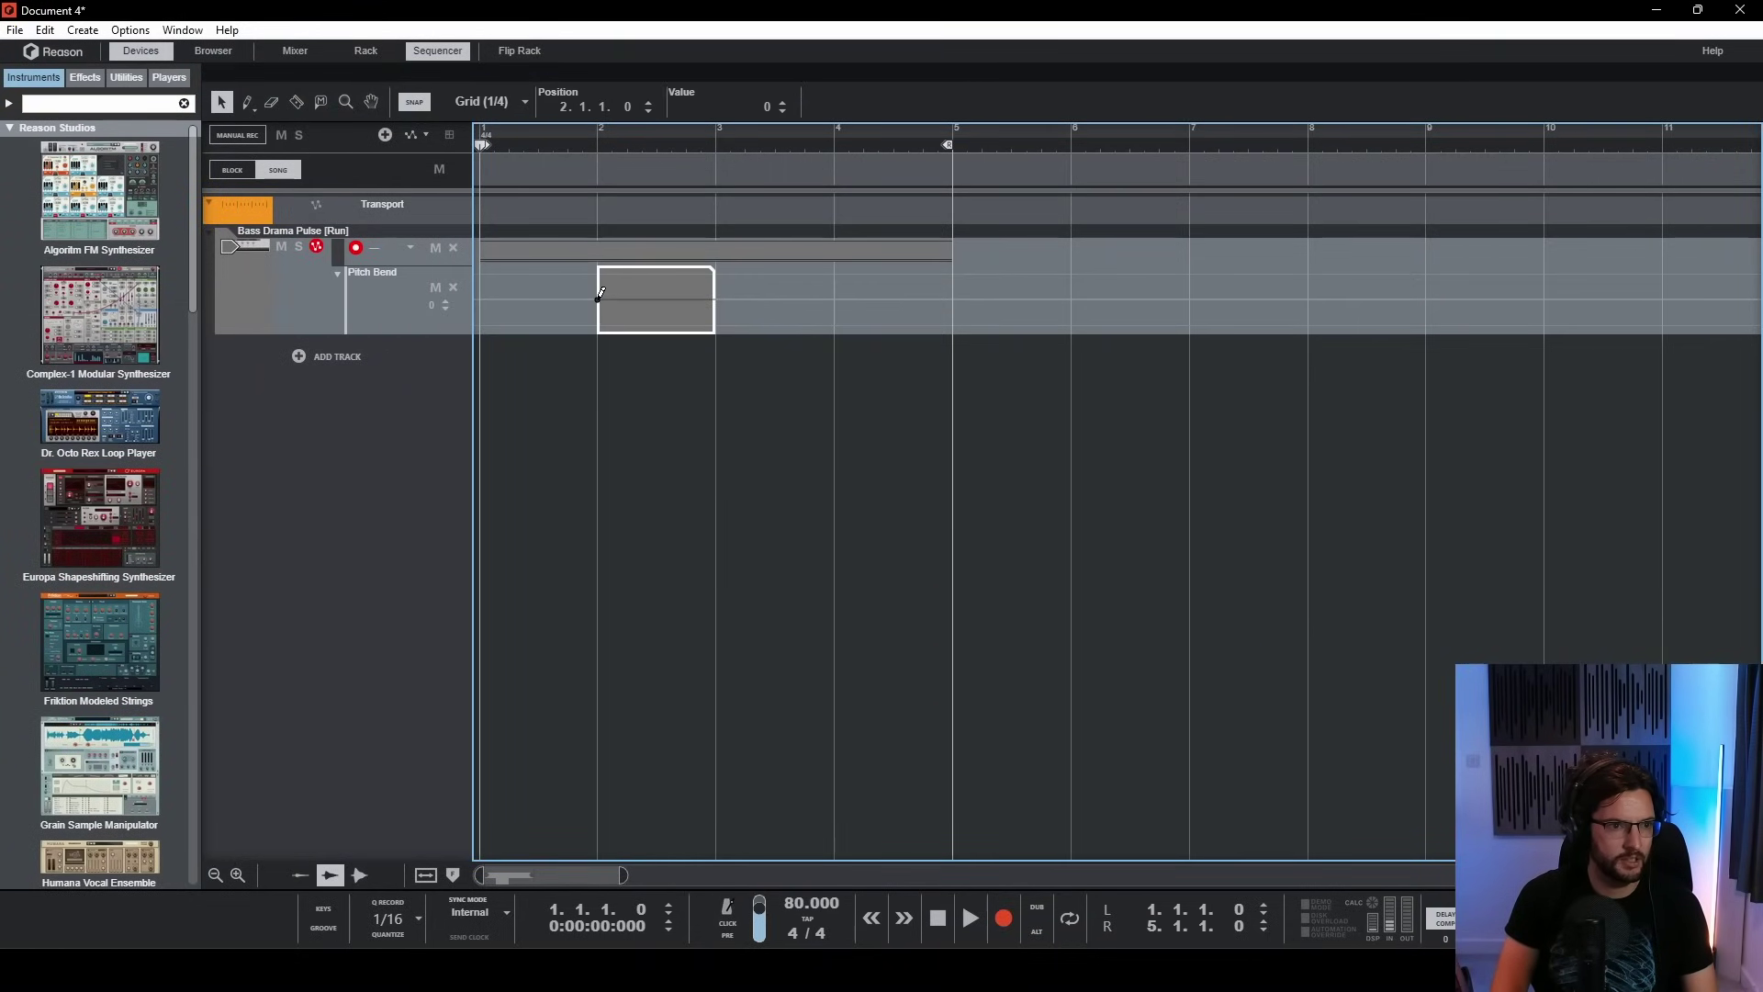
click(716, 326)
drag(848, 306, 715, 306)
click(874, 334)
- Create a second Pitch Bend clip from bar 4 to bar 5, with a ramp rising from 0 to near maximum
click(846, 281)
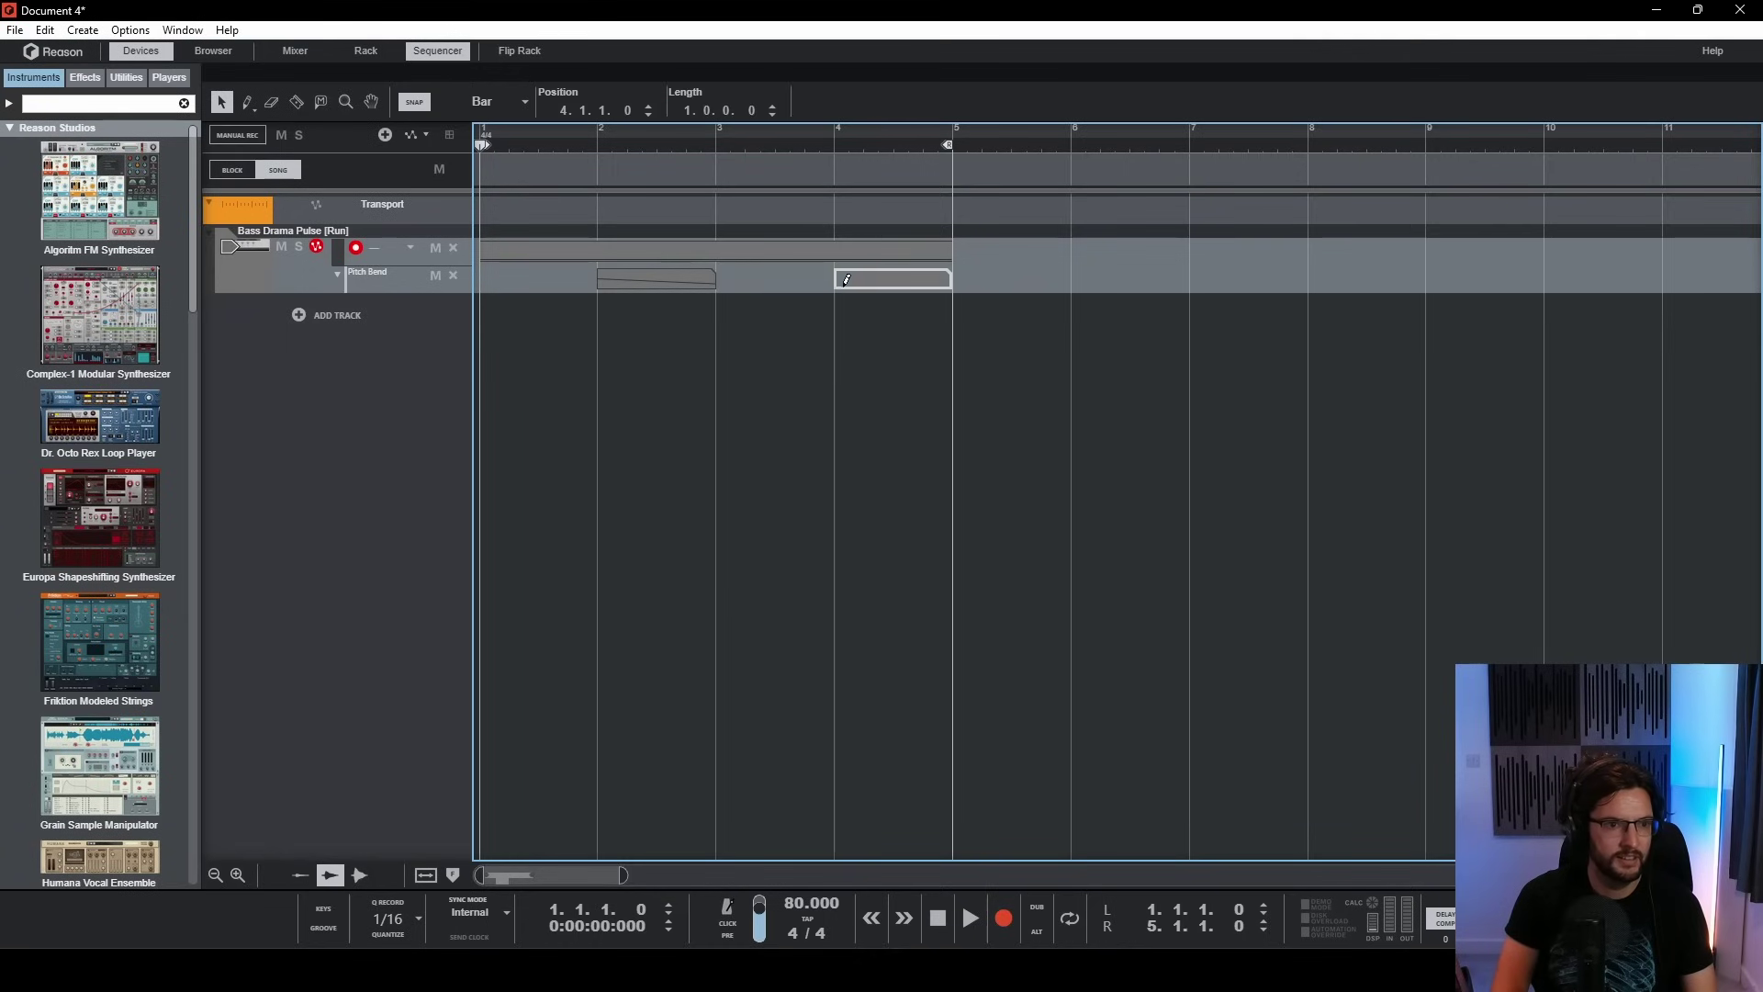
double_click(905, 286)
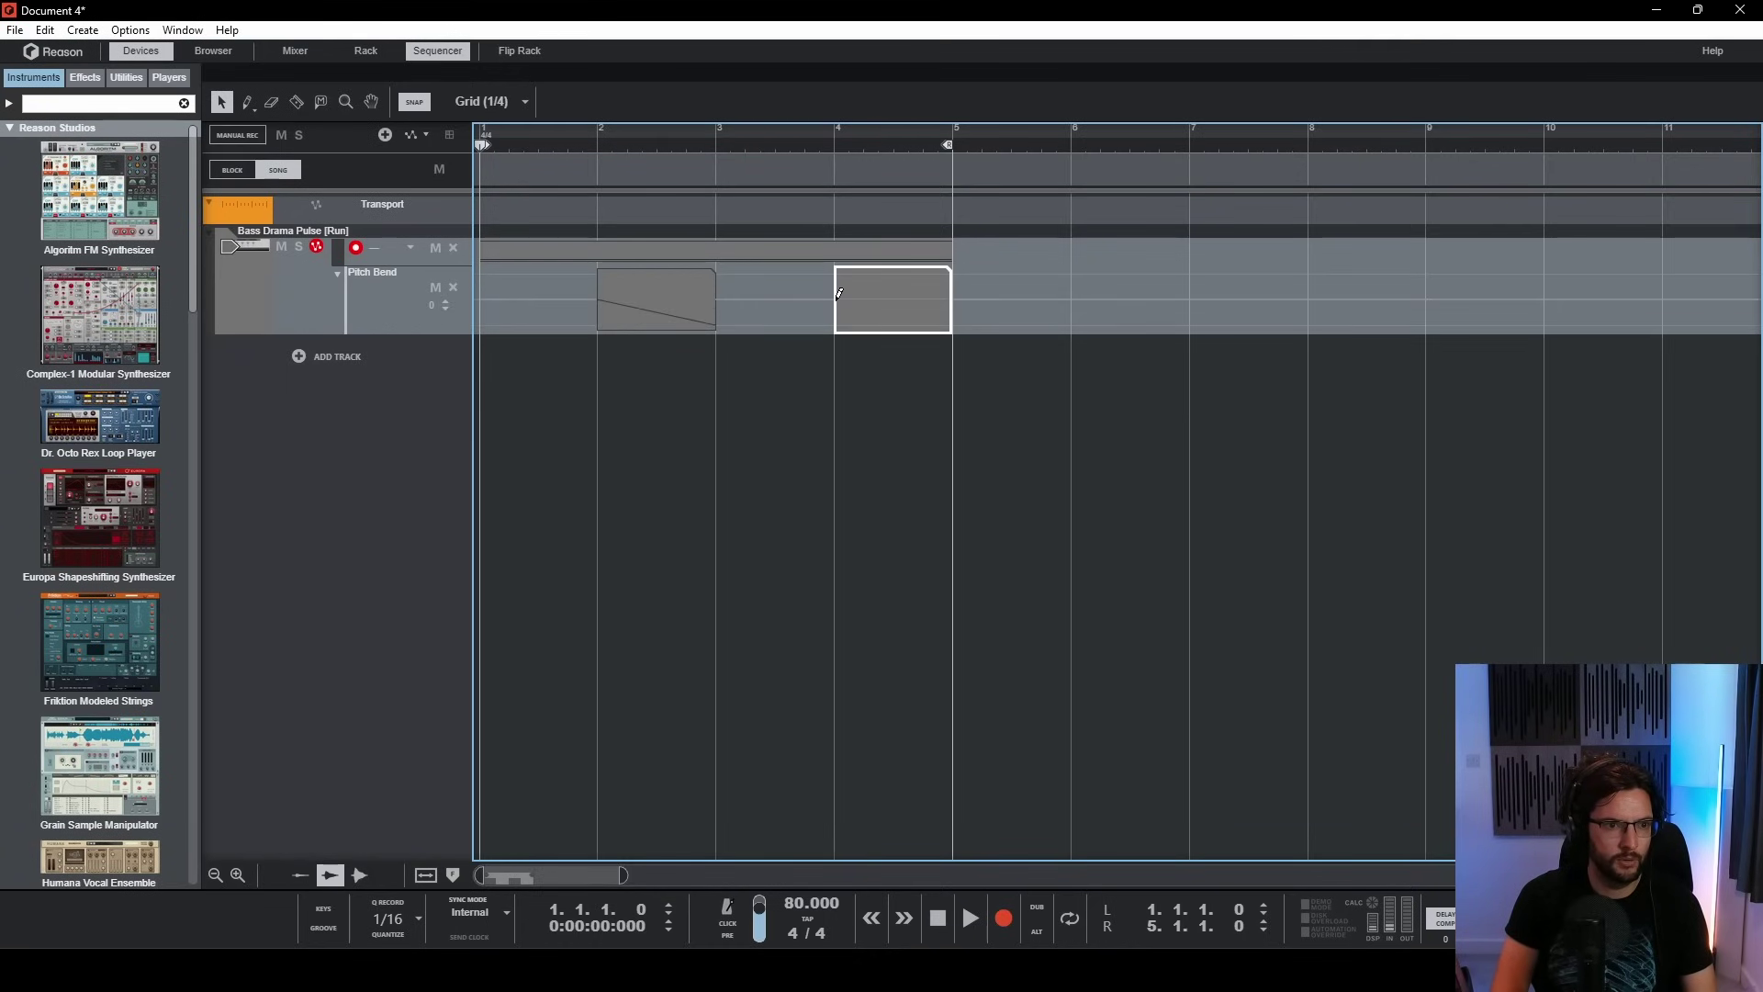
click(837, 299)
click(953, 266)
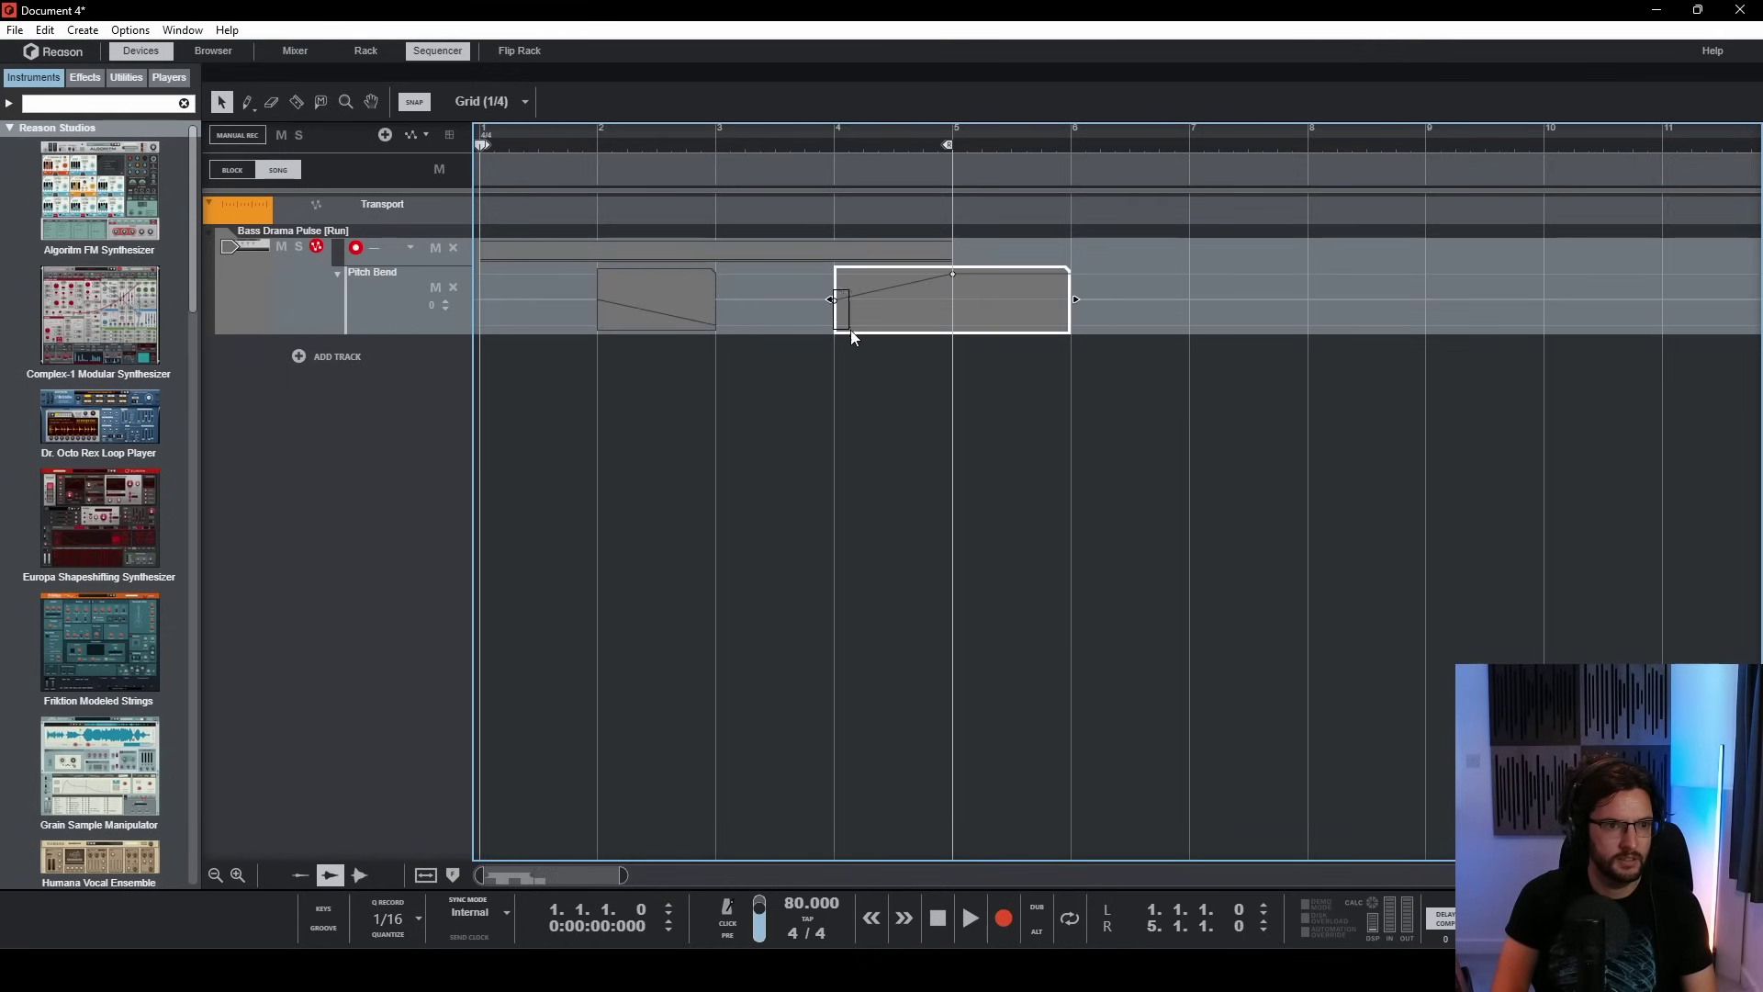
text(0)
key(Return)
drag(1078, 297, 955, 297)
key(Escape)
- Play the bass part from bar 1 to check the pitch bends, and replay it while watching the pitch wheel in the rack
key(space)
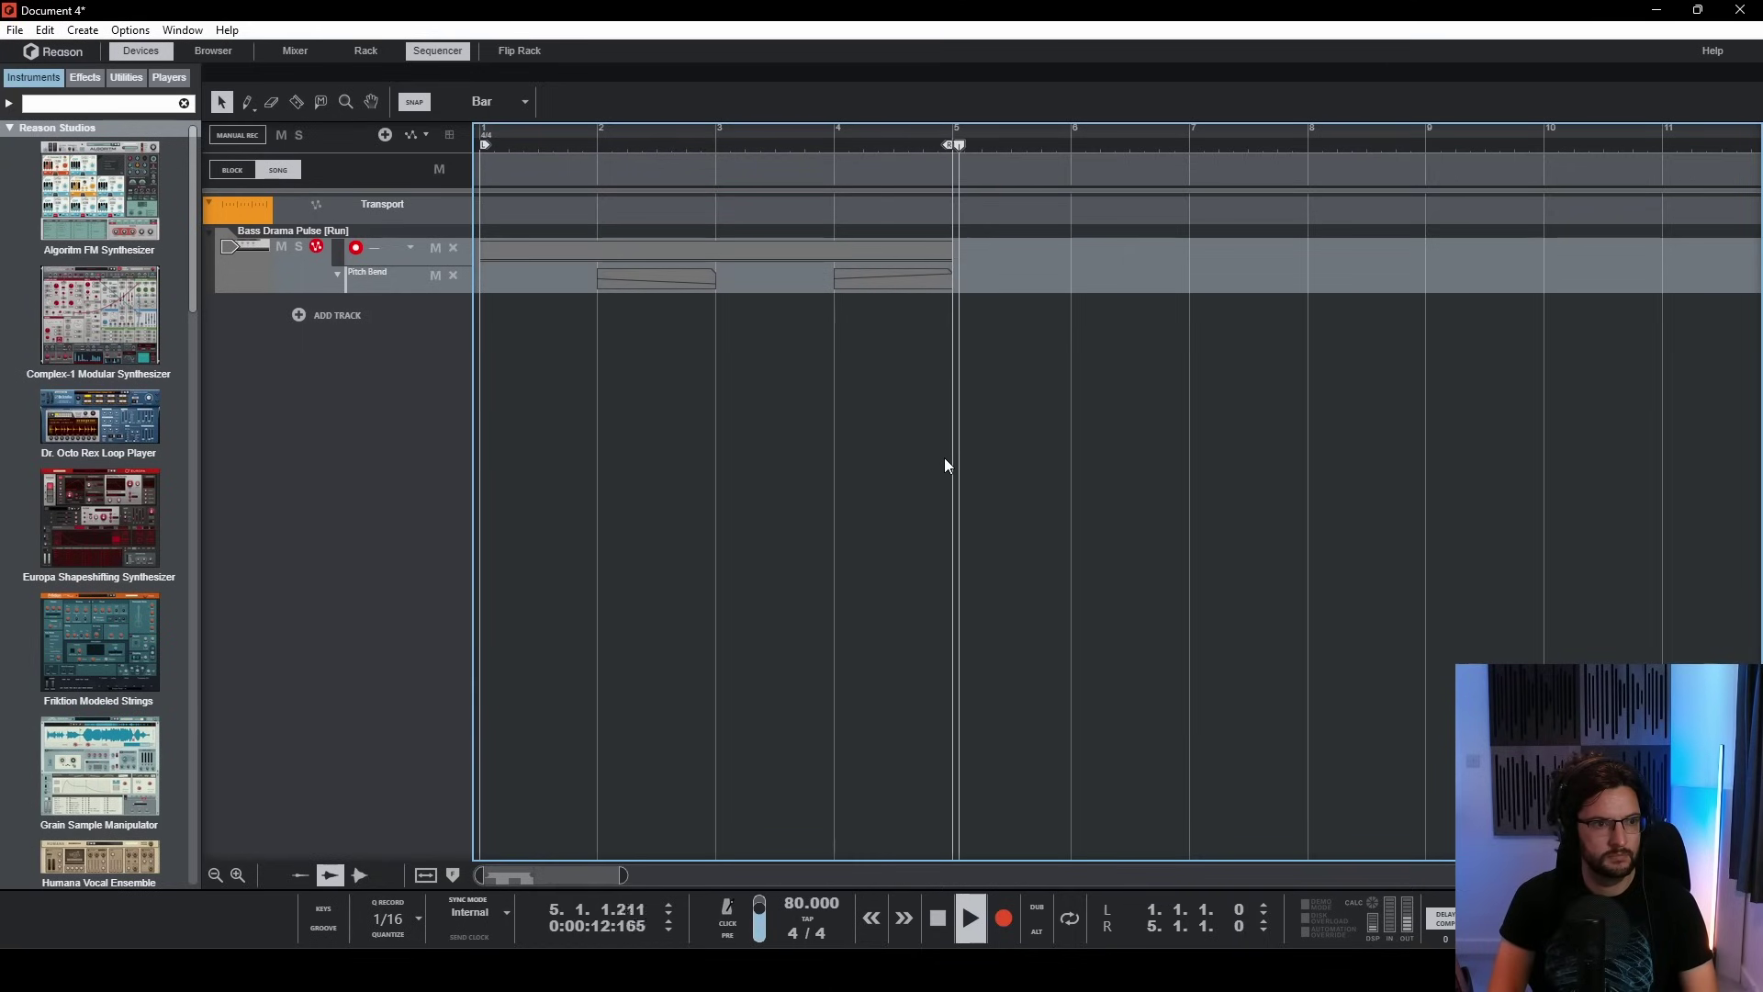
key(space)
drag(867, 142, 351, 181)
key(F6)
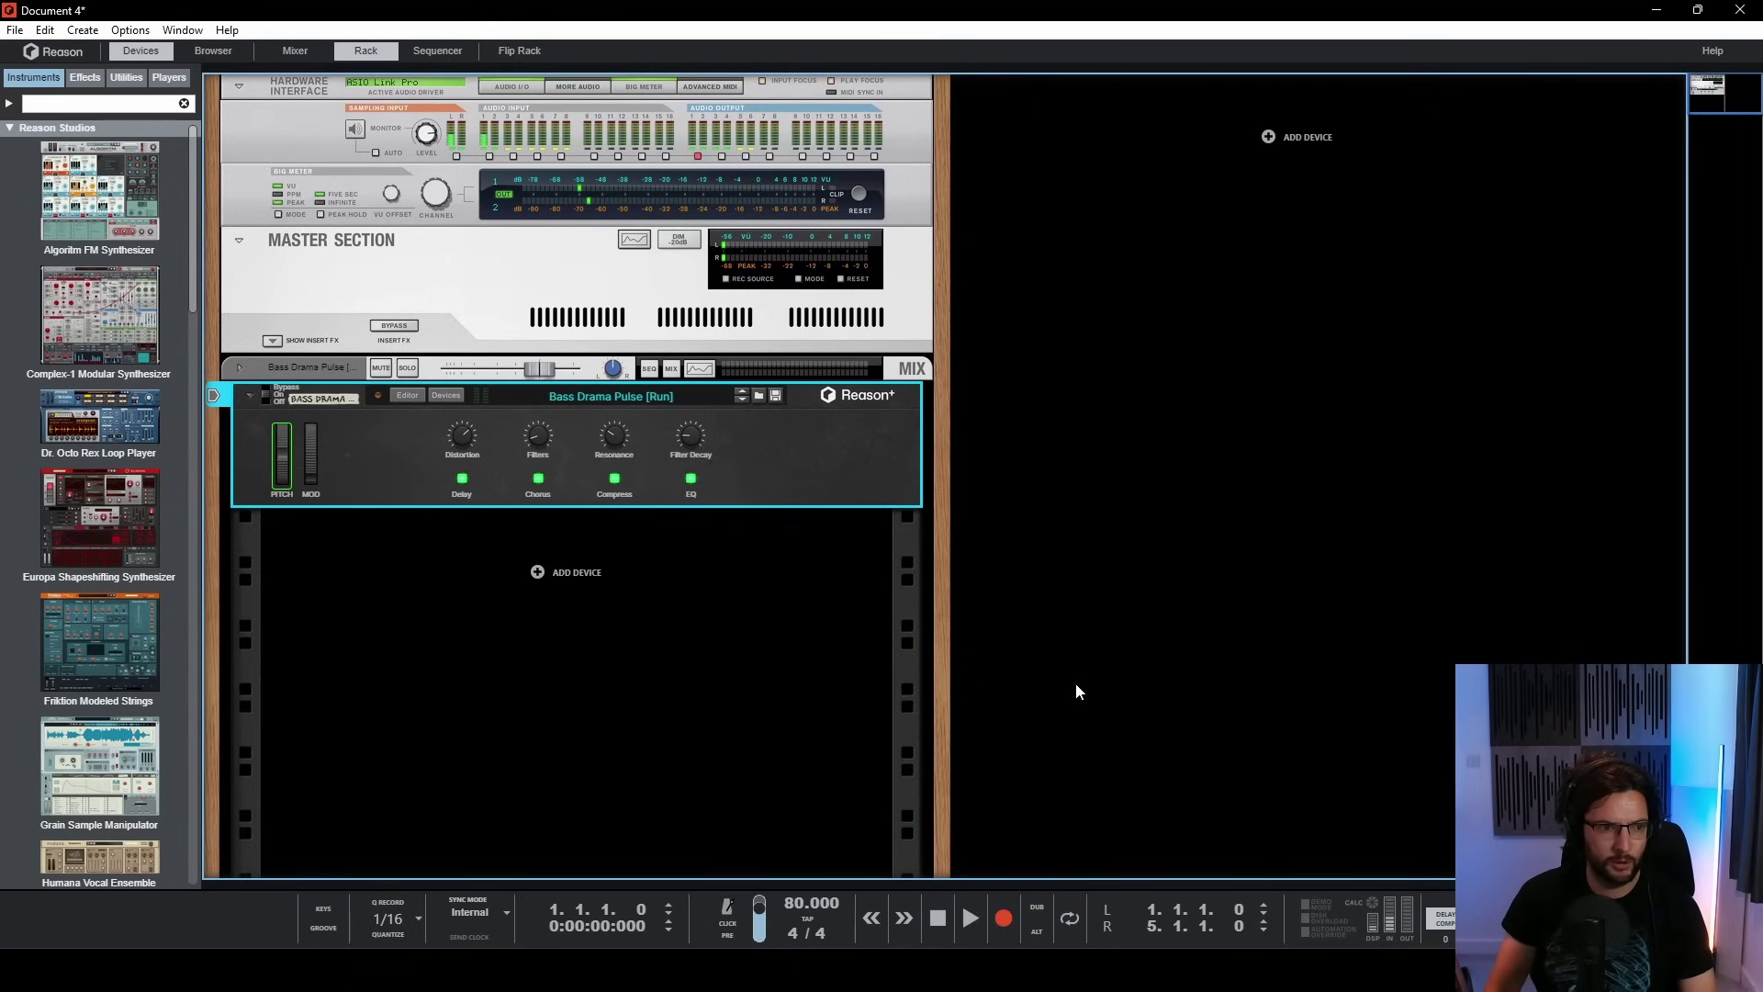
key(space)
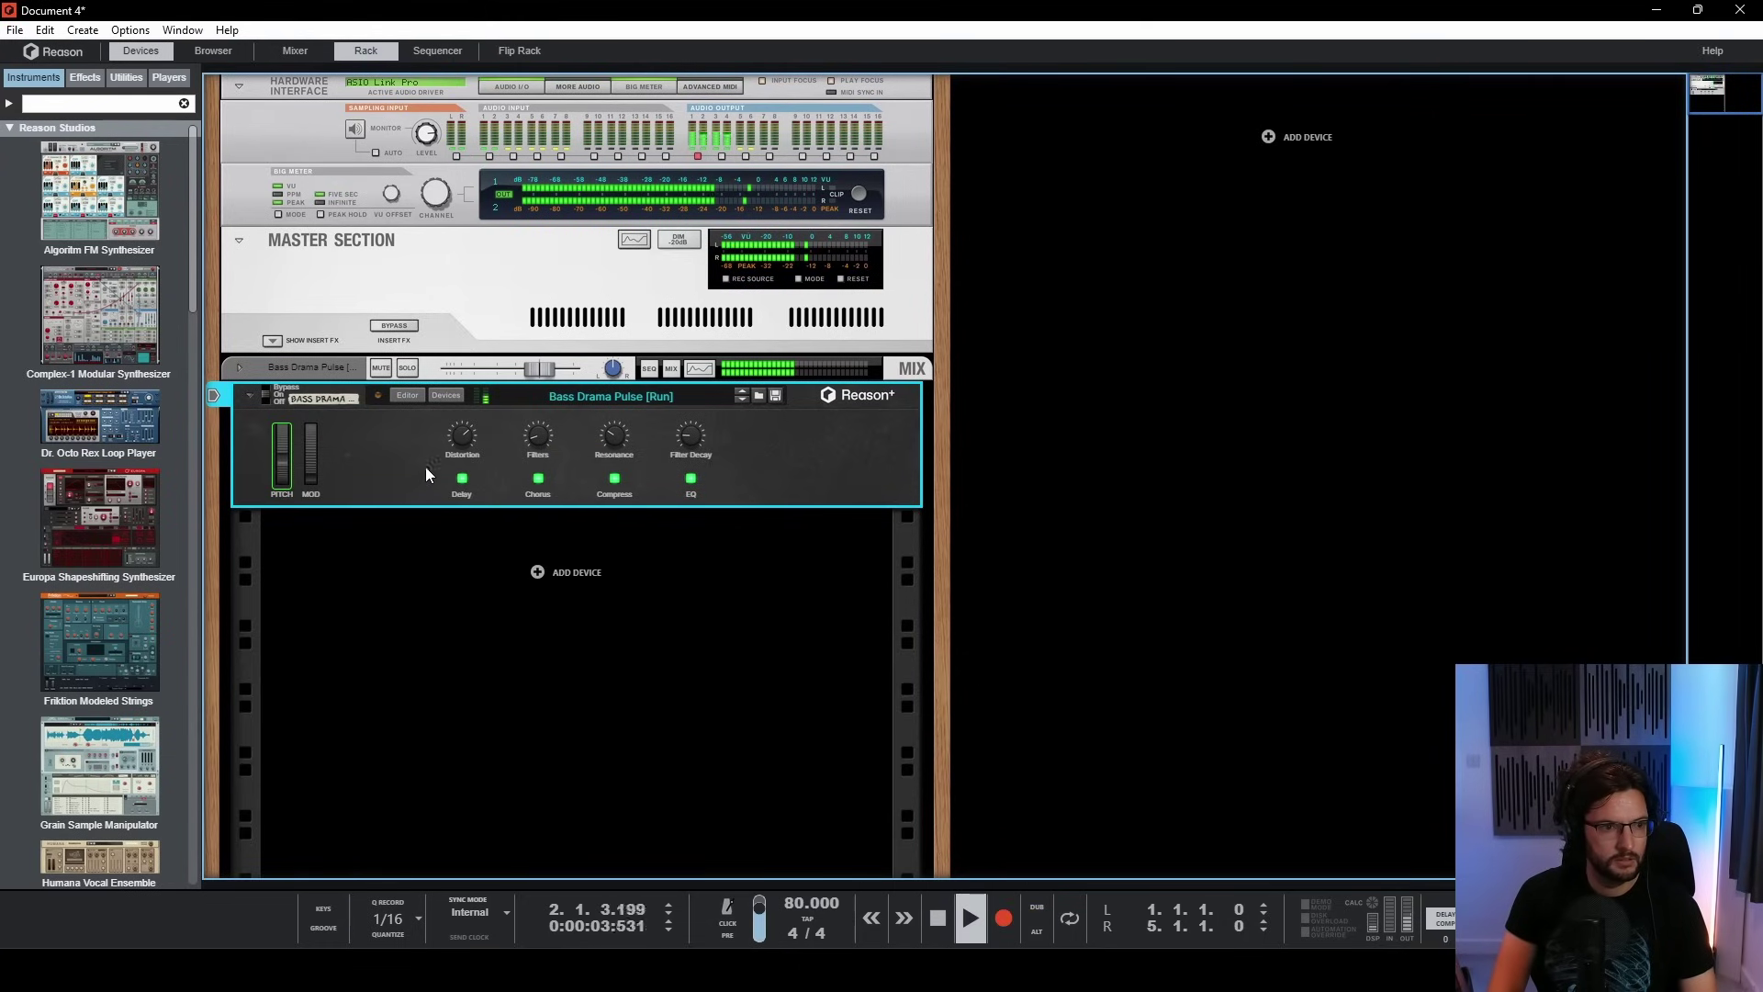
key(space)
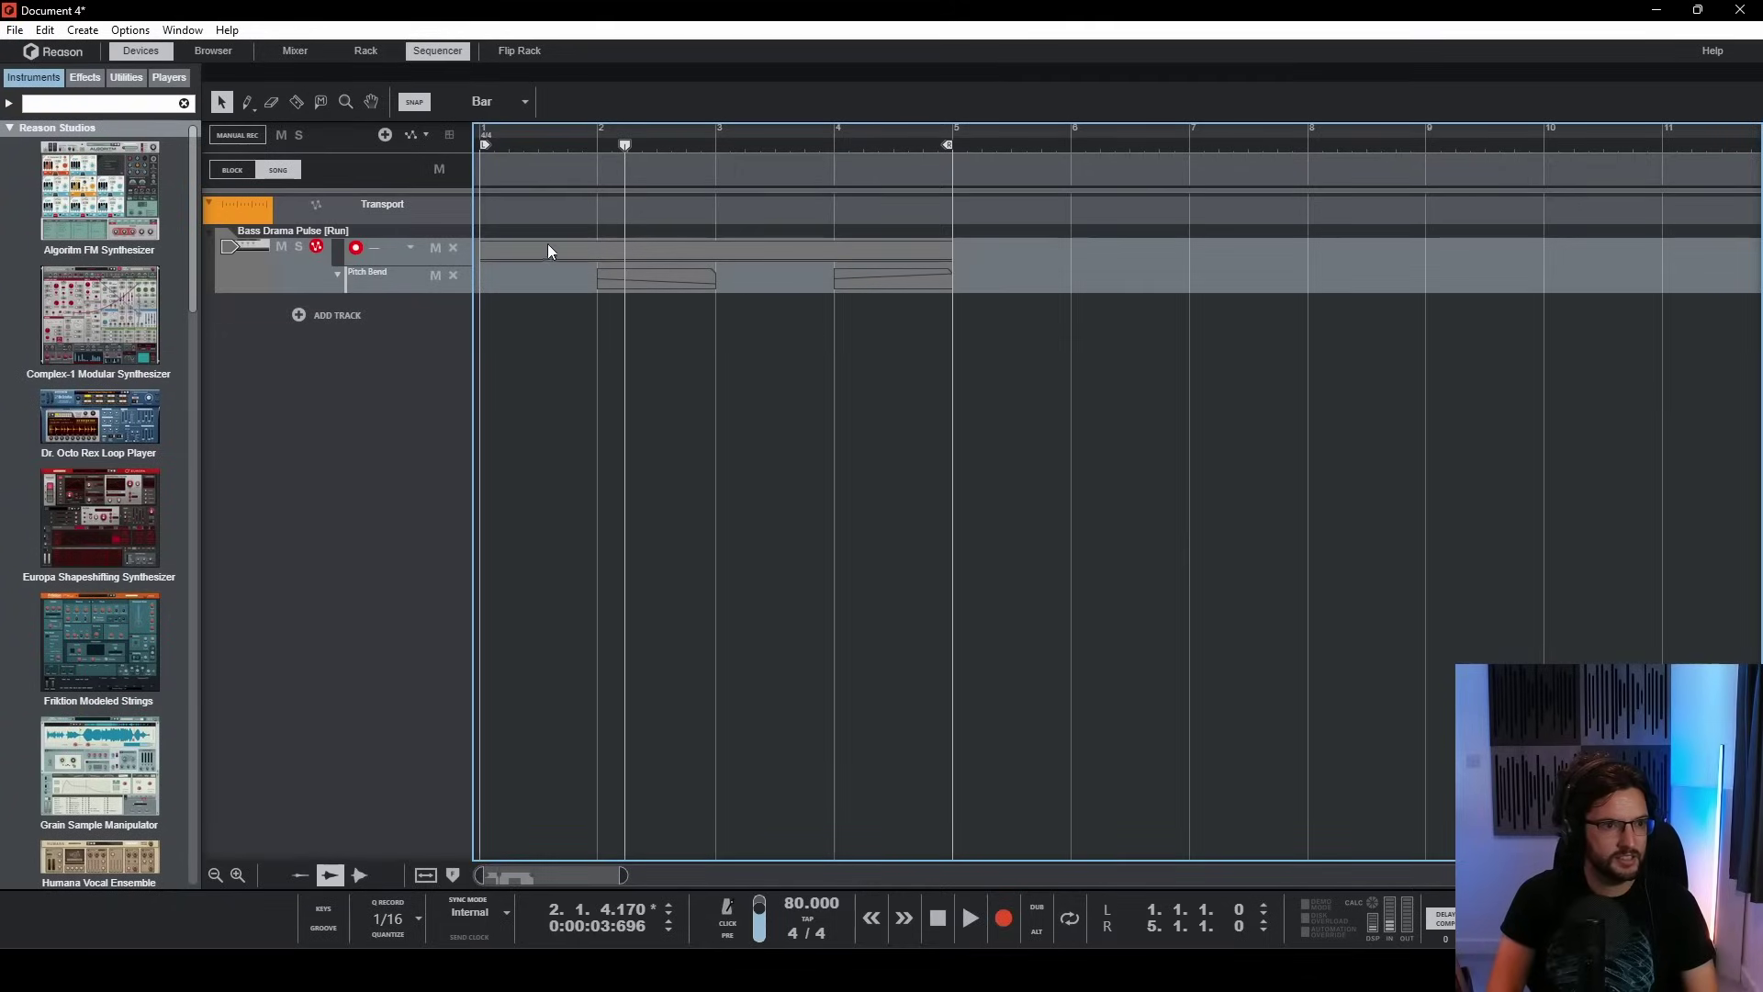
- Move the bass clip and both Pitch Bend clips one bar later, and set the loop locators from bar 2 to bar 6
drag(548, 250, 624, 362)
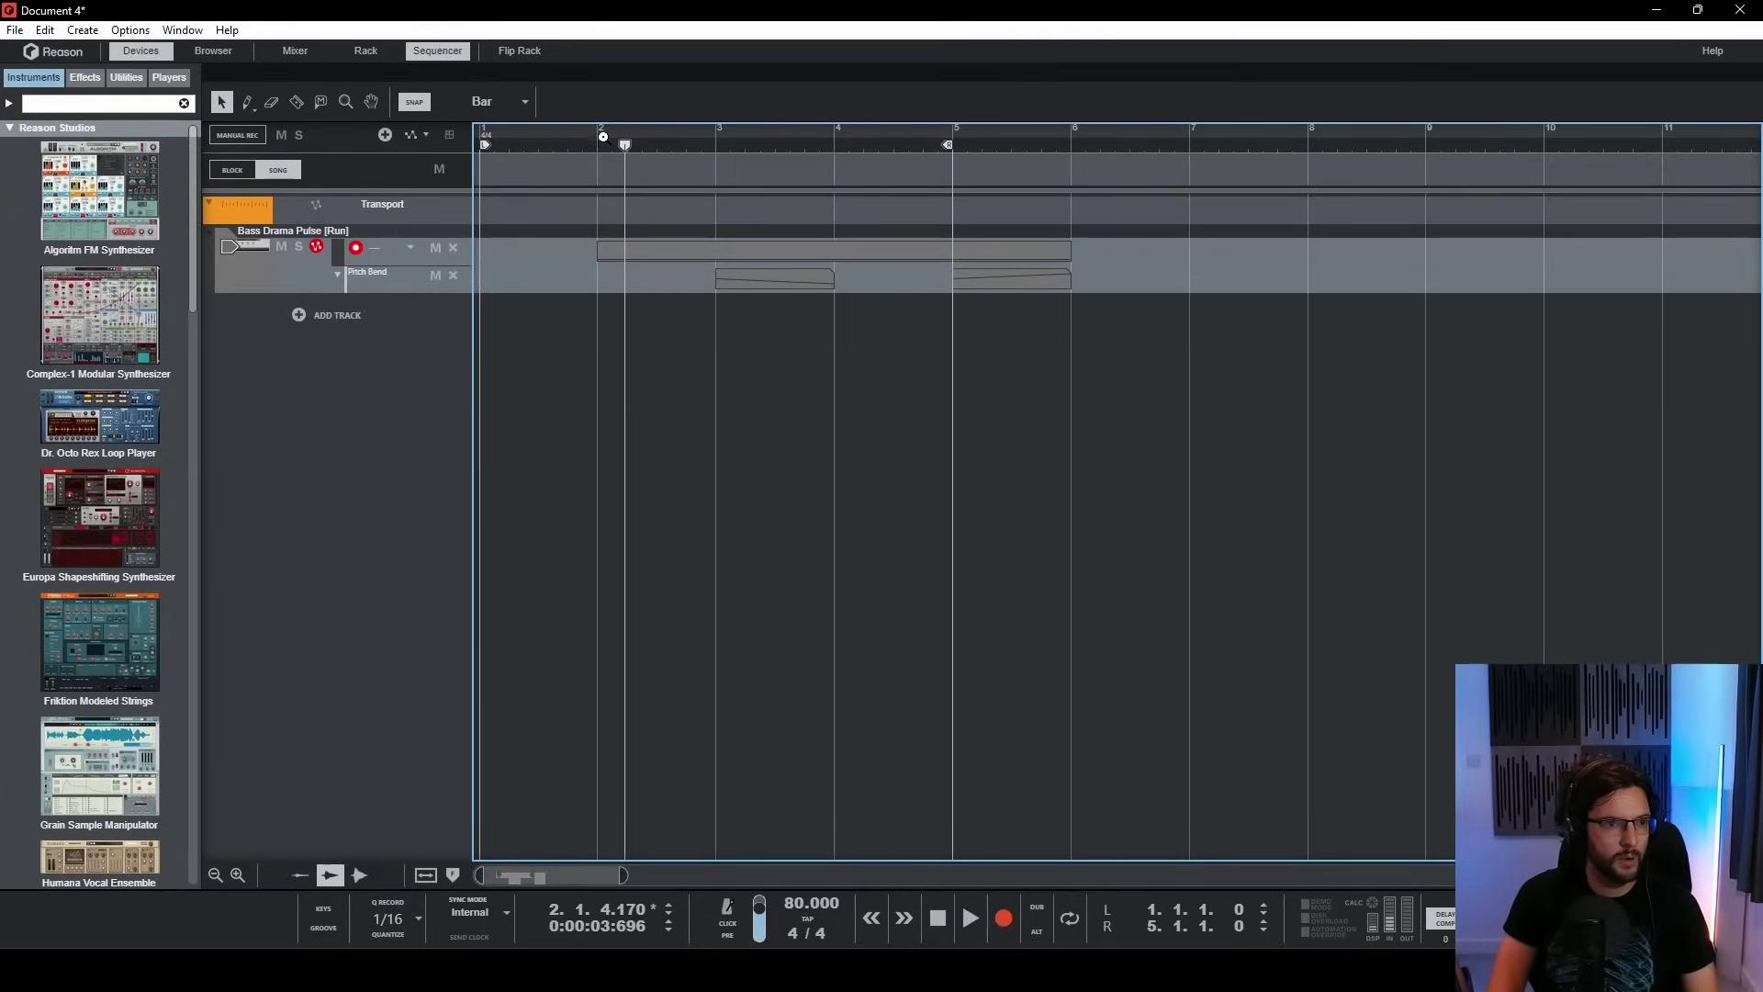
alt+click(1071, 141)
ctrl+click(602, 144)
- Add the Reverse Noises (C3-B3) patch from the Reason 13 Cinematic Toolkit below Bass Drama Pulse in the rack
key(F6)
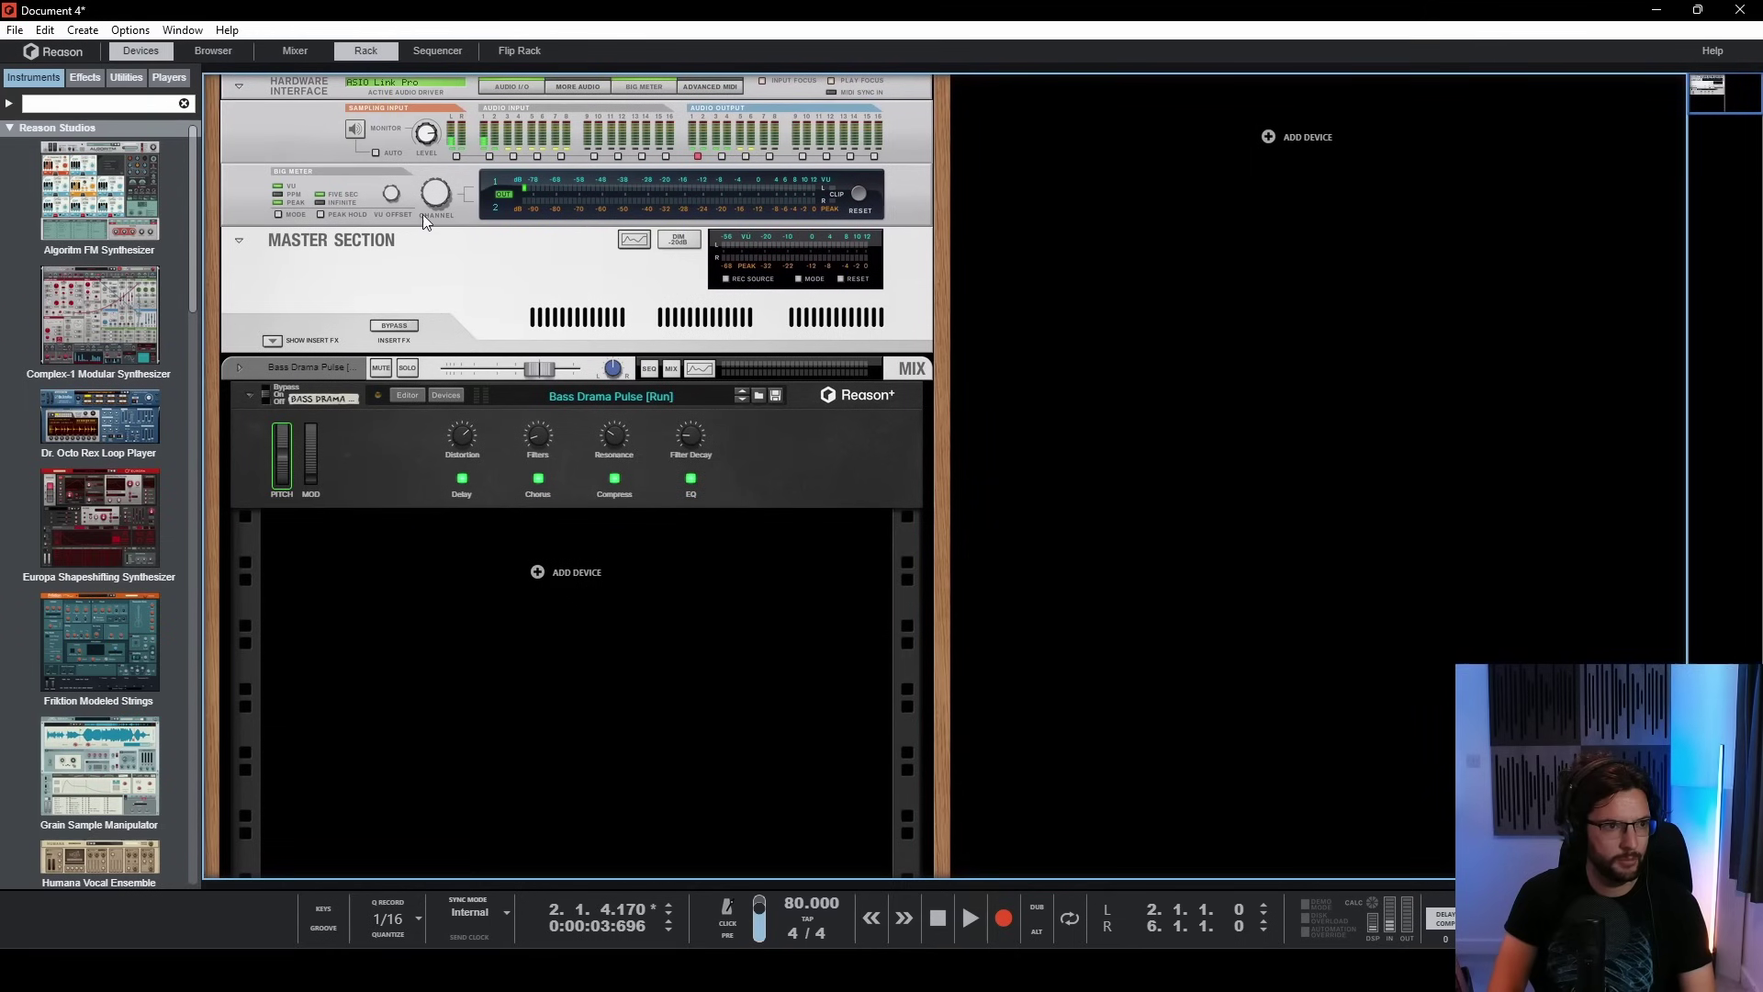
click(202, 49)
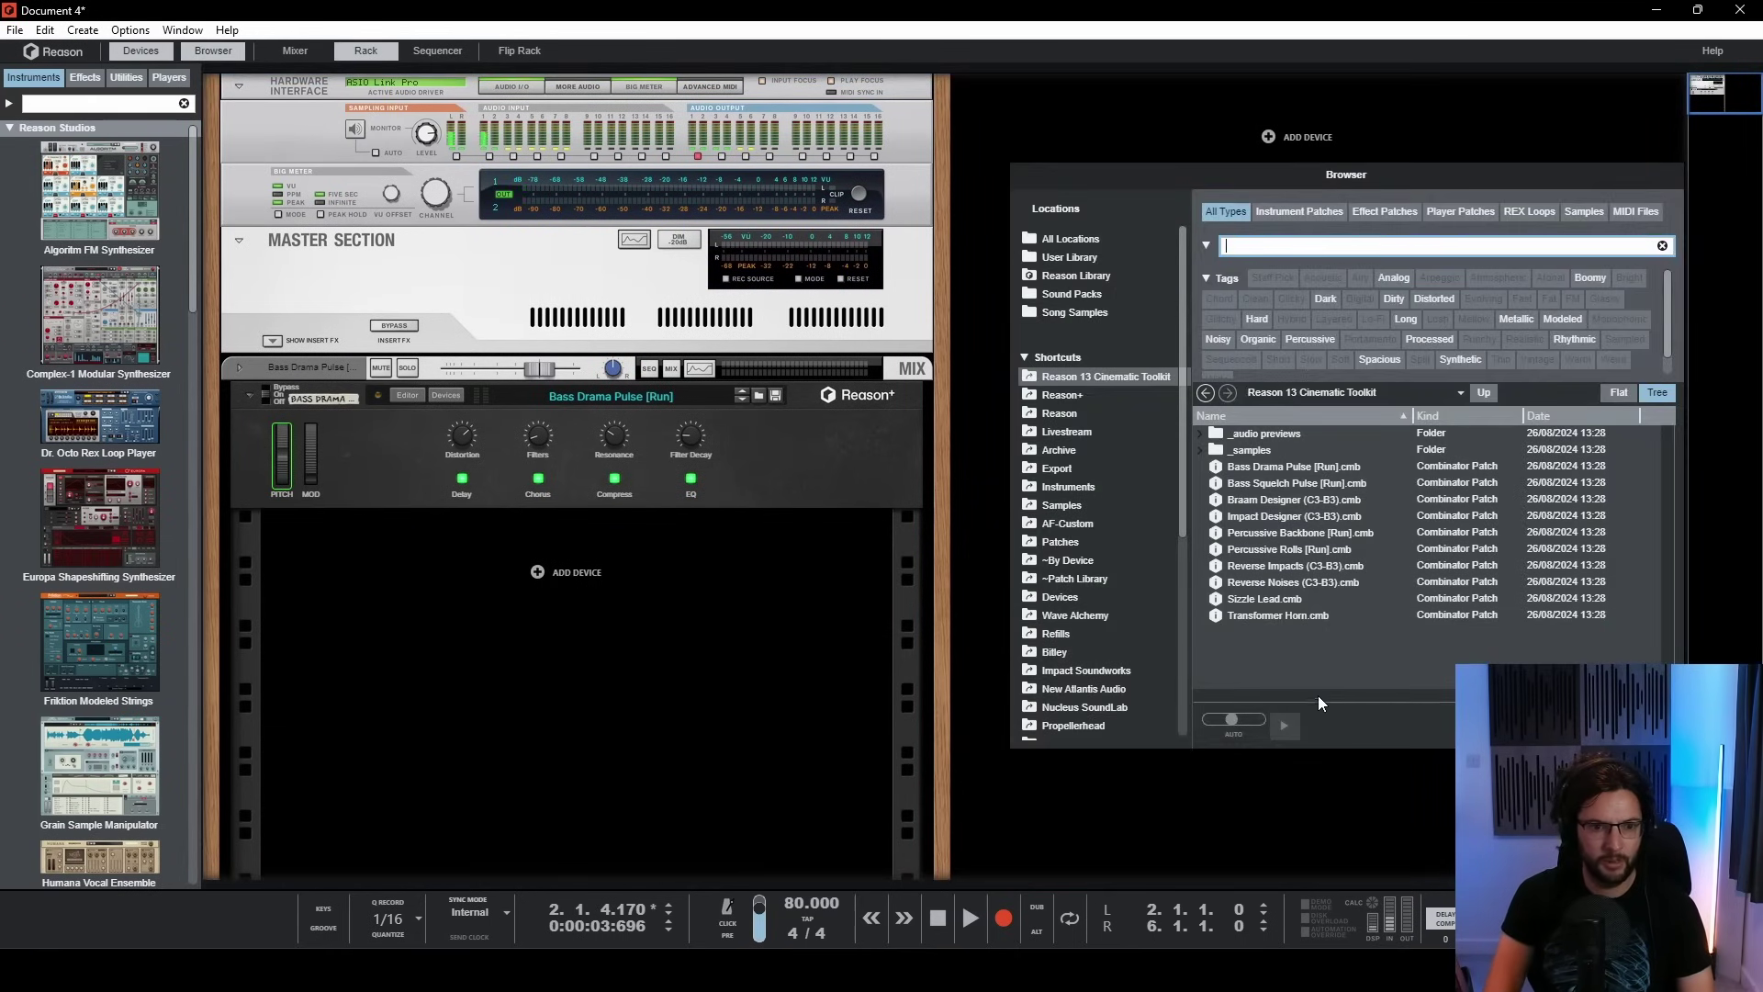
mouse_move(1271, 582)
mouse_down()
mouse_move(590, 661)
mouse_move(554, 542)
mouse_up()
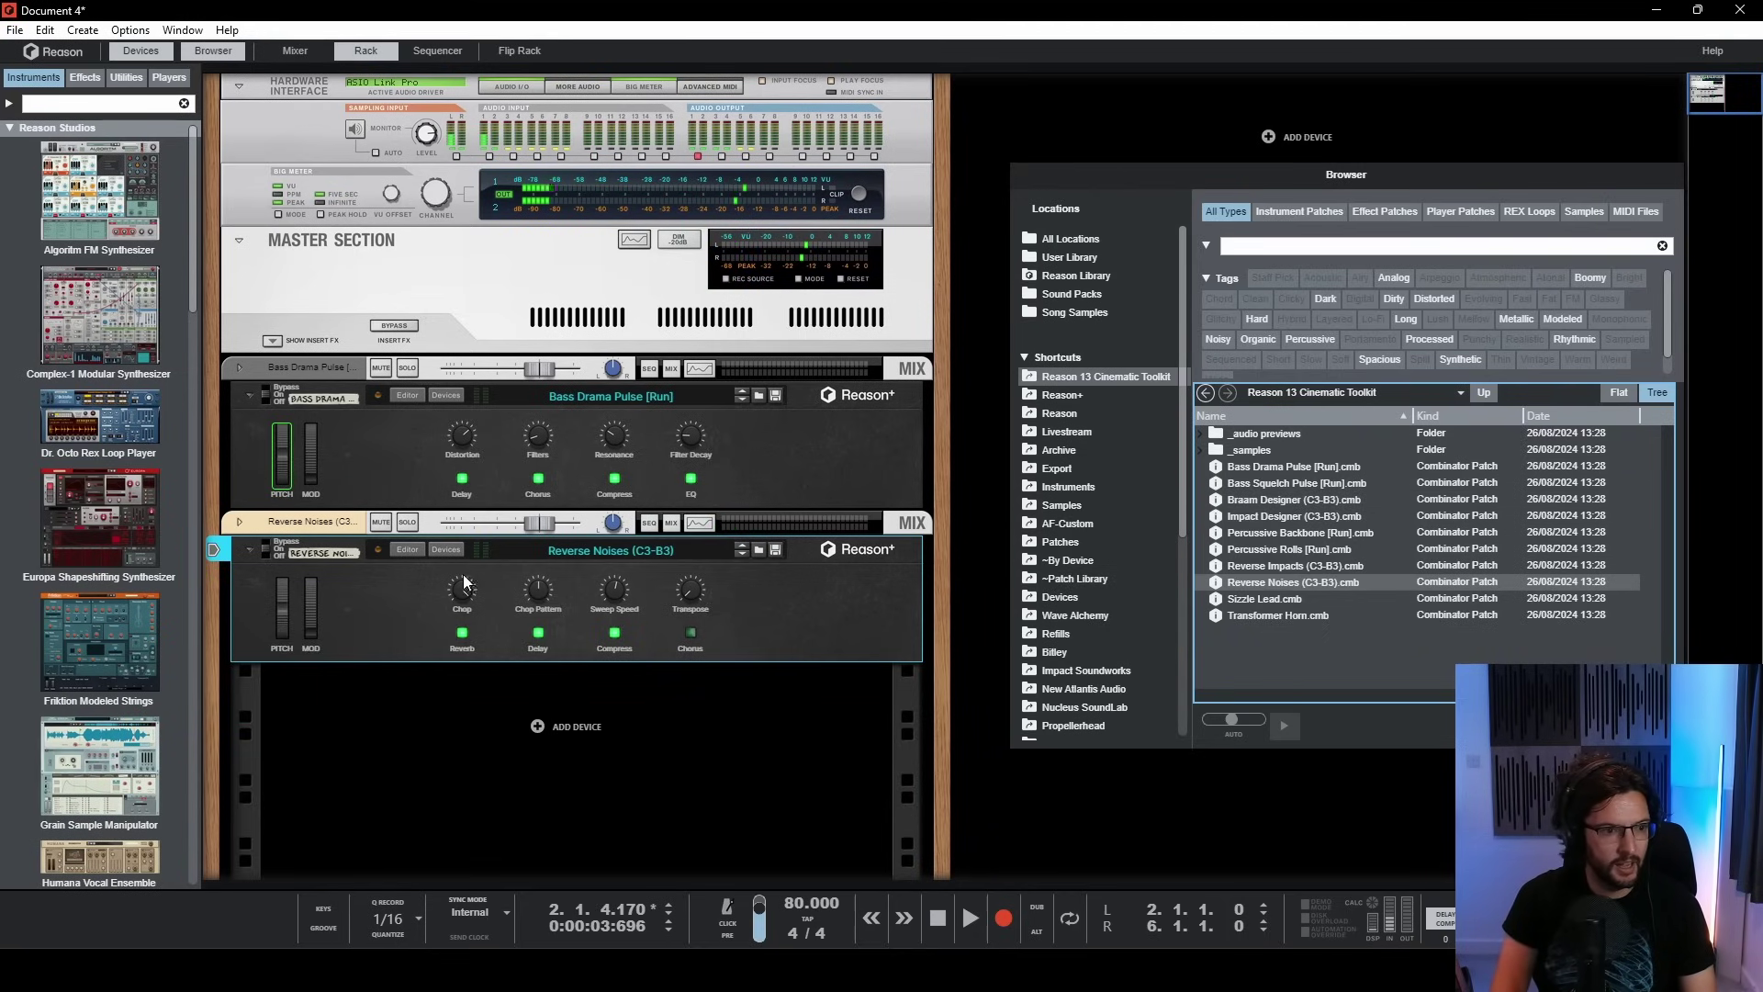
mouse_move(468, 607)
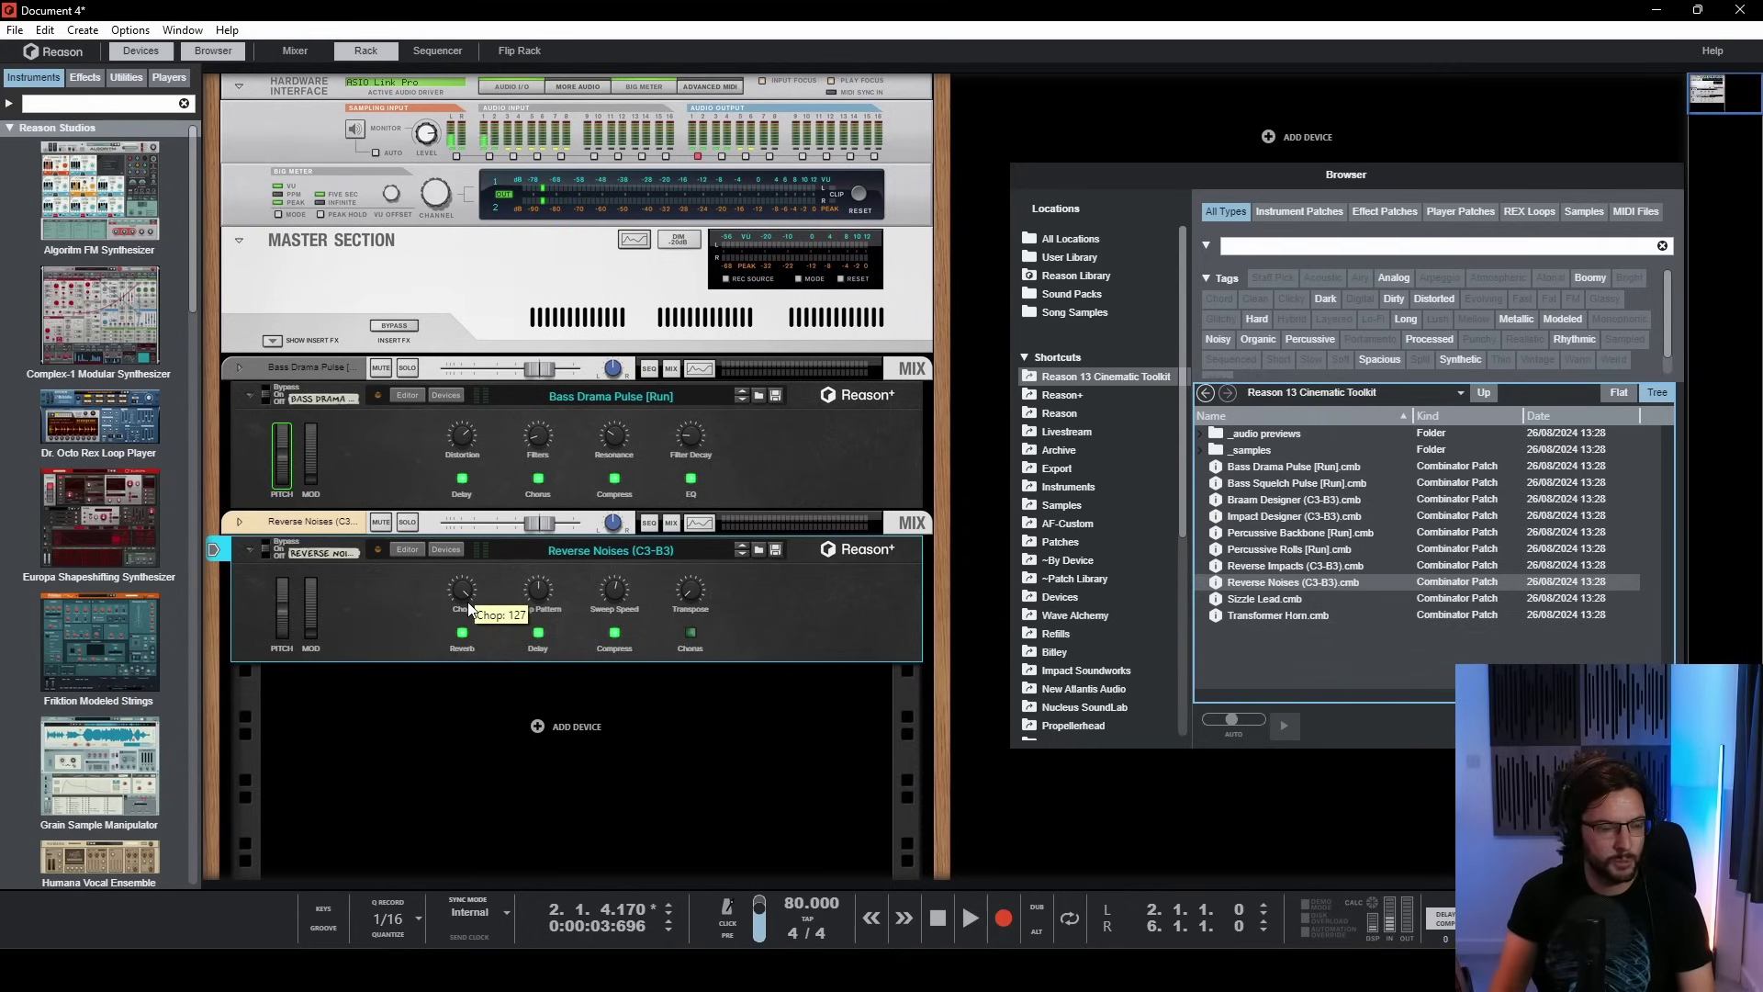
- Create a one-bar clip at bar 1 on the Reverse Noises track and close the patch browser
key(F7)
click(560, 309)
double_click(526, 328)
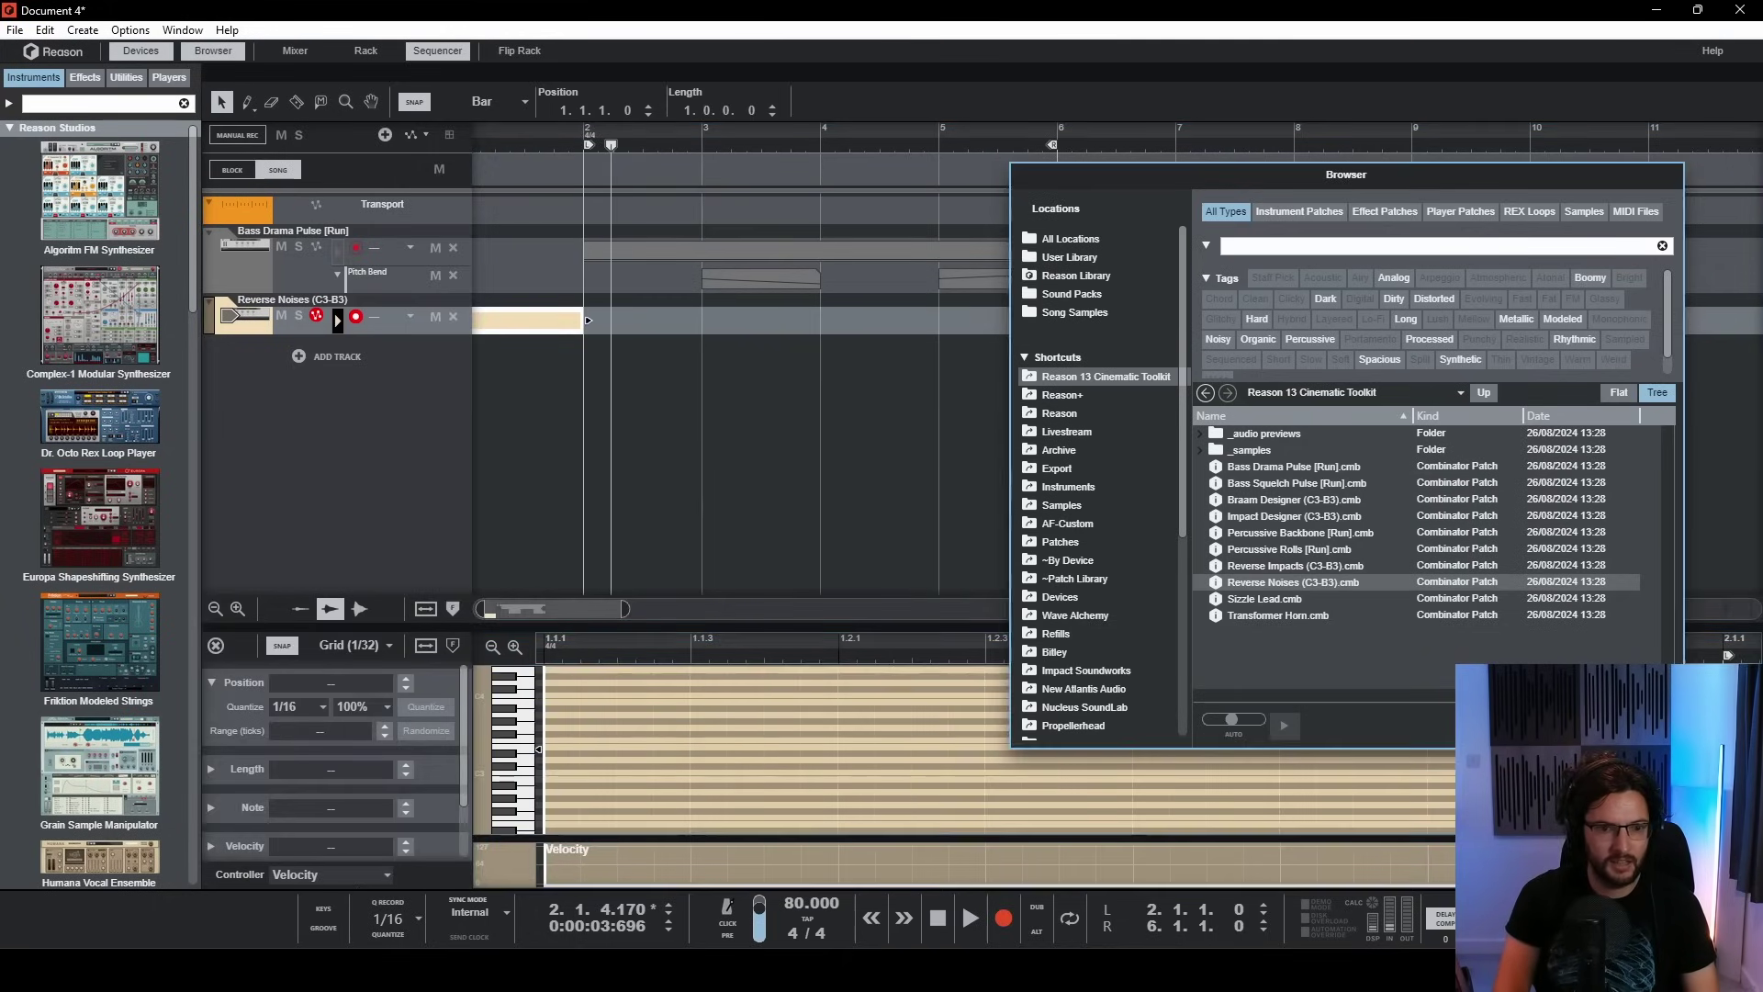
key(F3)
- Draw a two-beat D#3 note in the Reverse Noises clip from beat 3 to the end of bar 1
scroll(1141, 720, down, 2)
click(1133, 658)
scroll(1161, 716, down, 3)
scroll(1149, 736, up, 5)
key(F6)
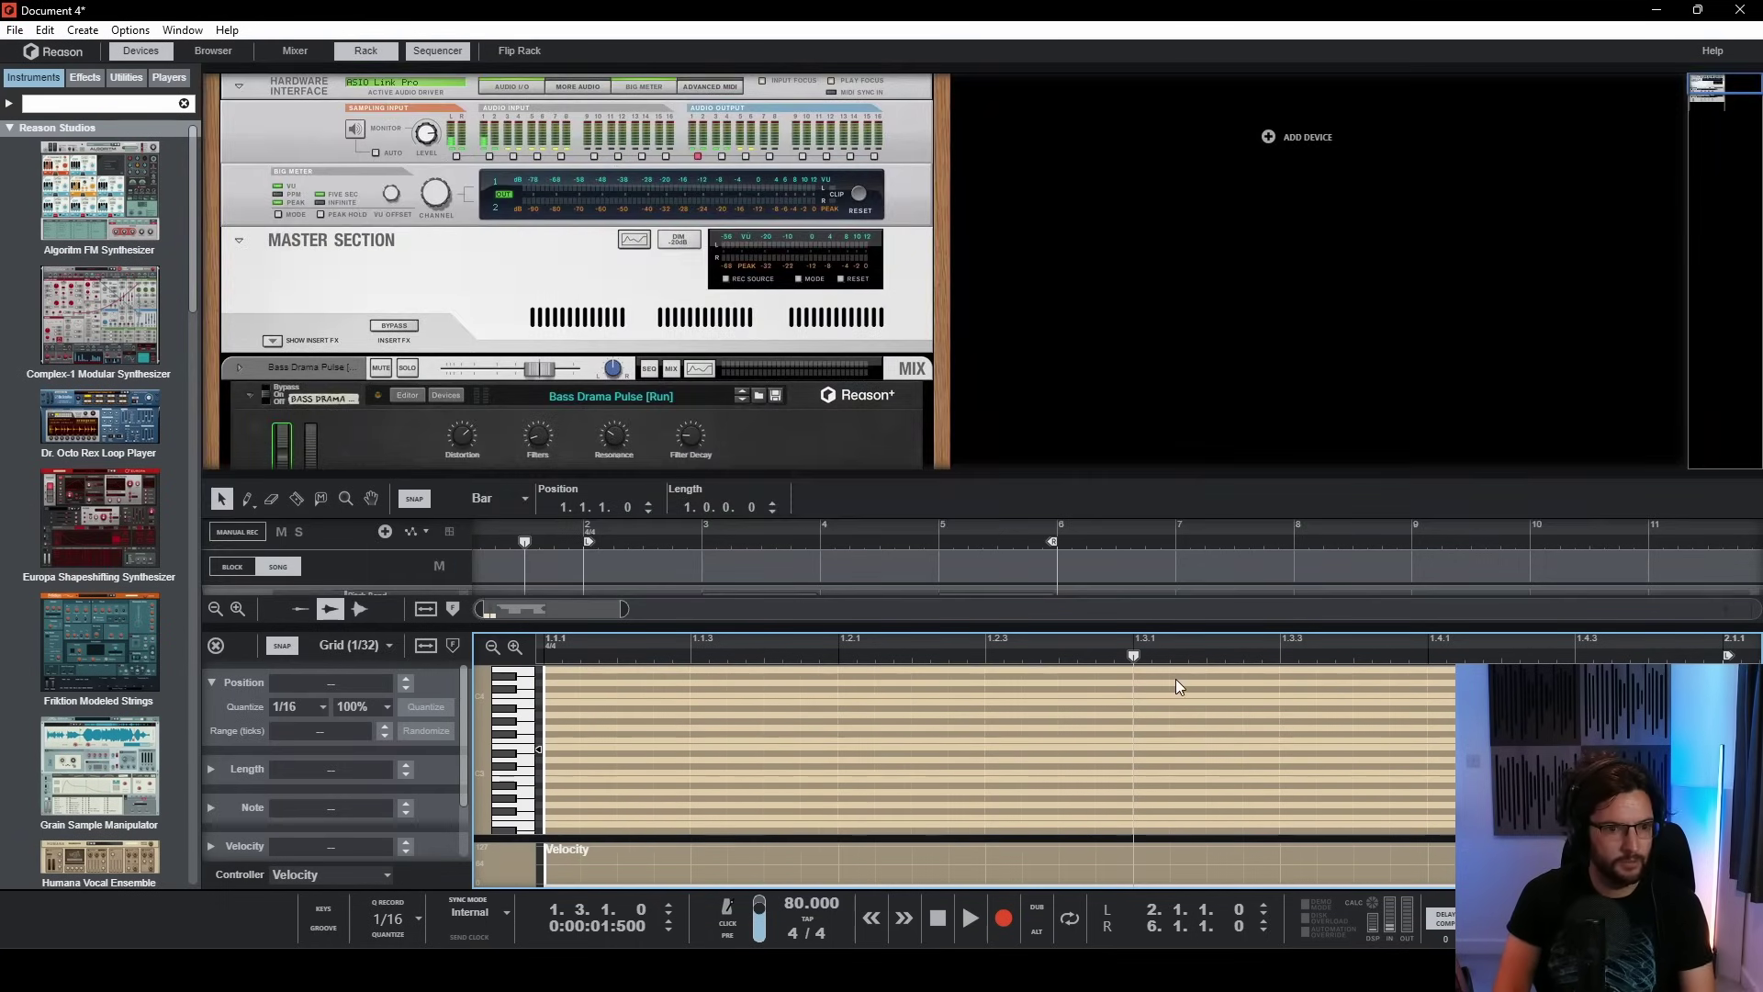
key(F6)
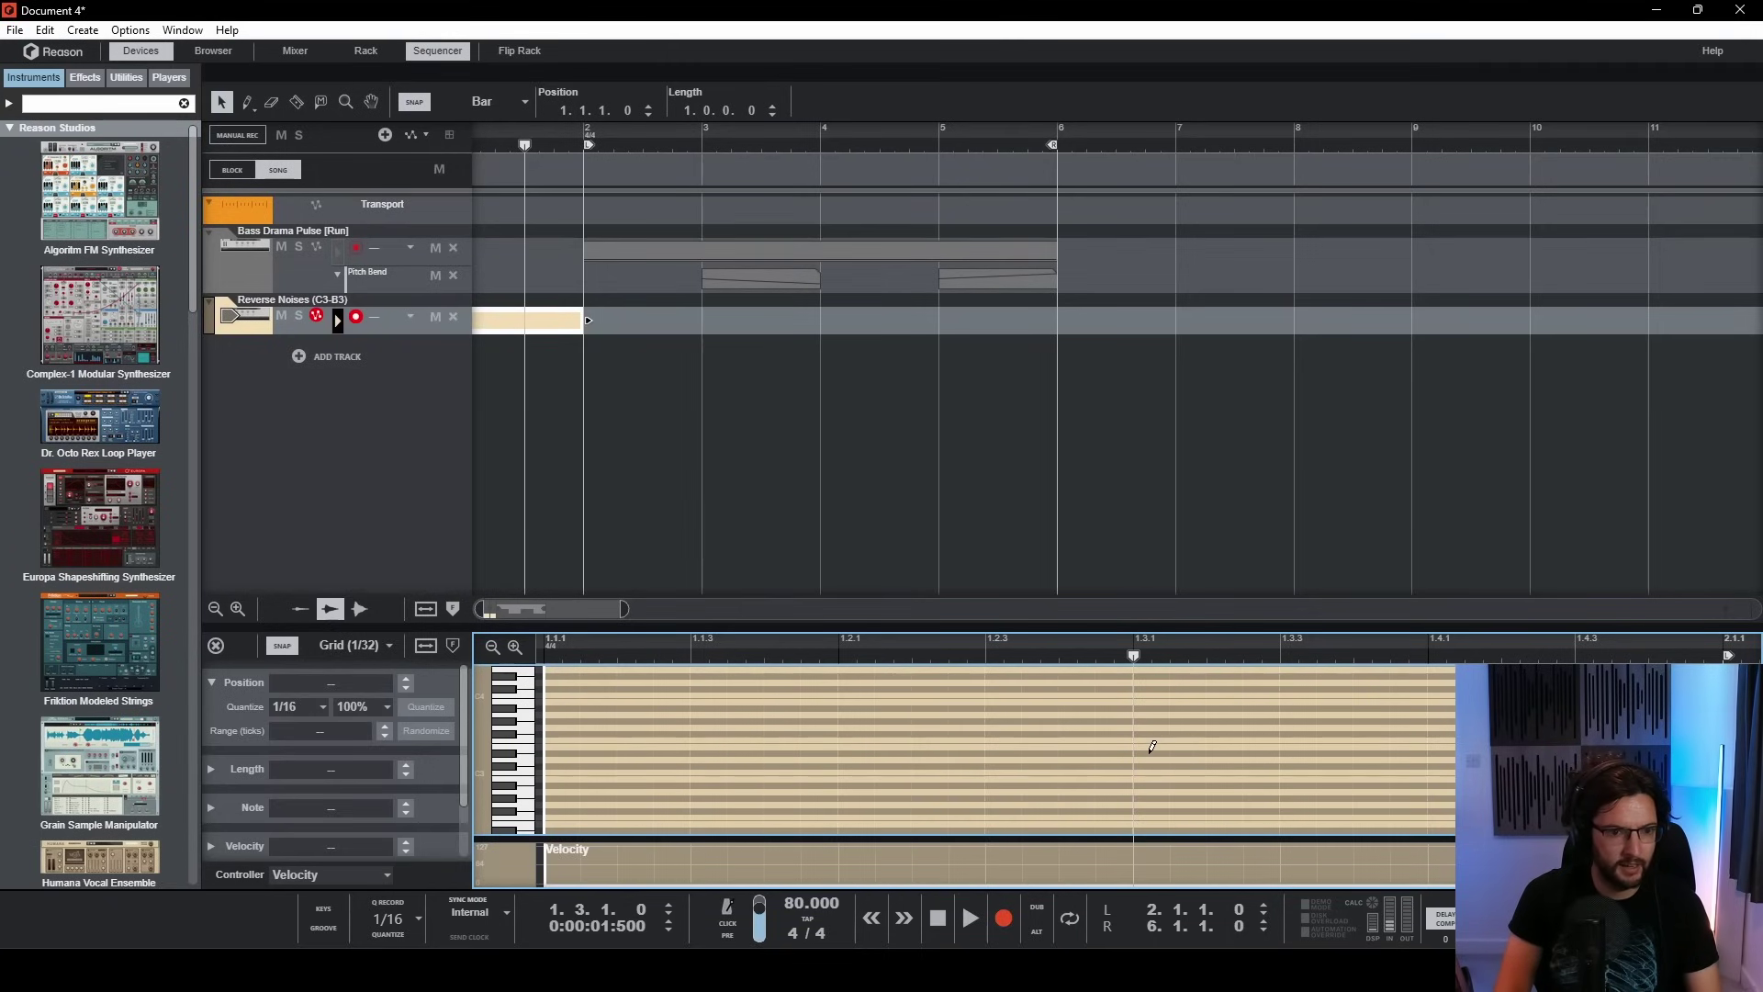
drag(1152, 751, 1572, 753)
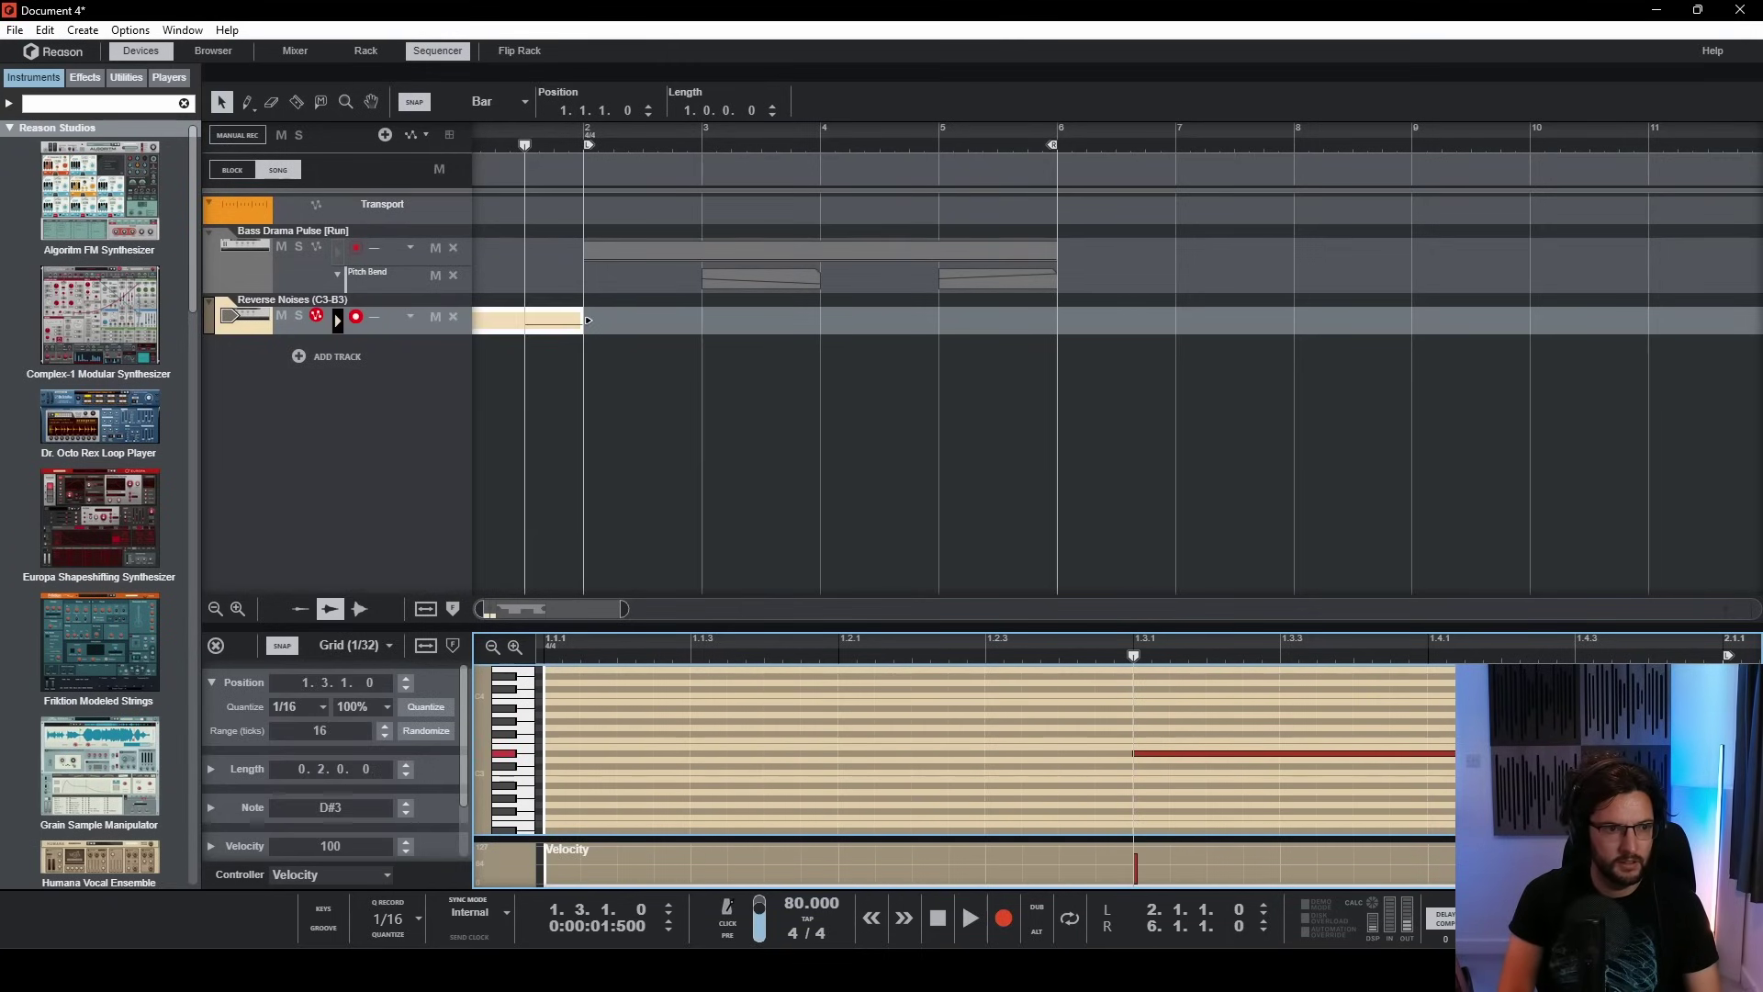
click(875, 399)
- Play the arrangement from bar 1 to hear the reverse noise lead into the bass, and place the playhead at bar 2
drag(521, 145, 372, 150)
key(space)
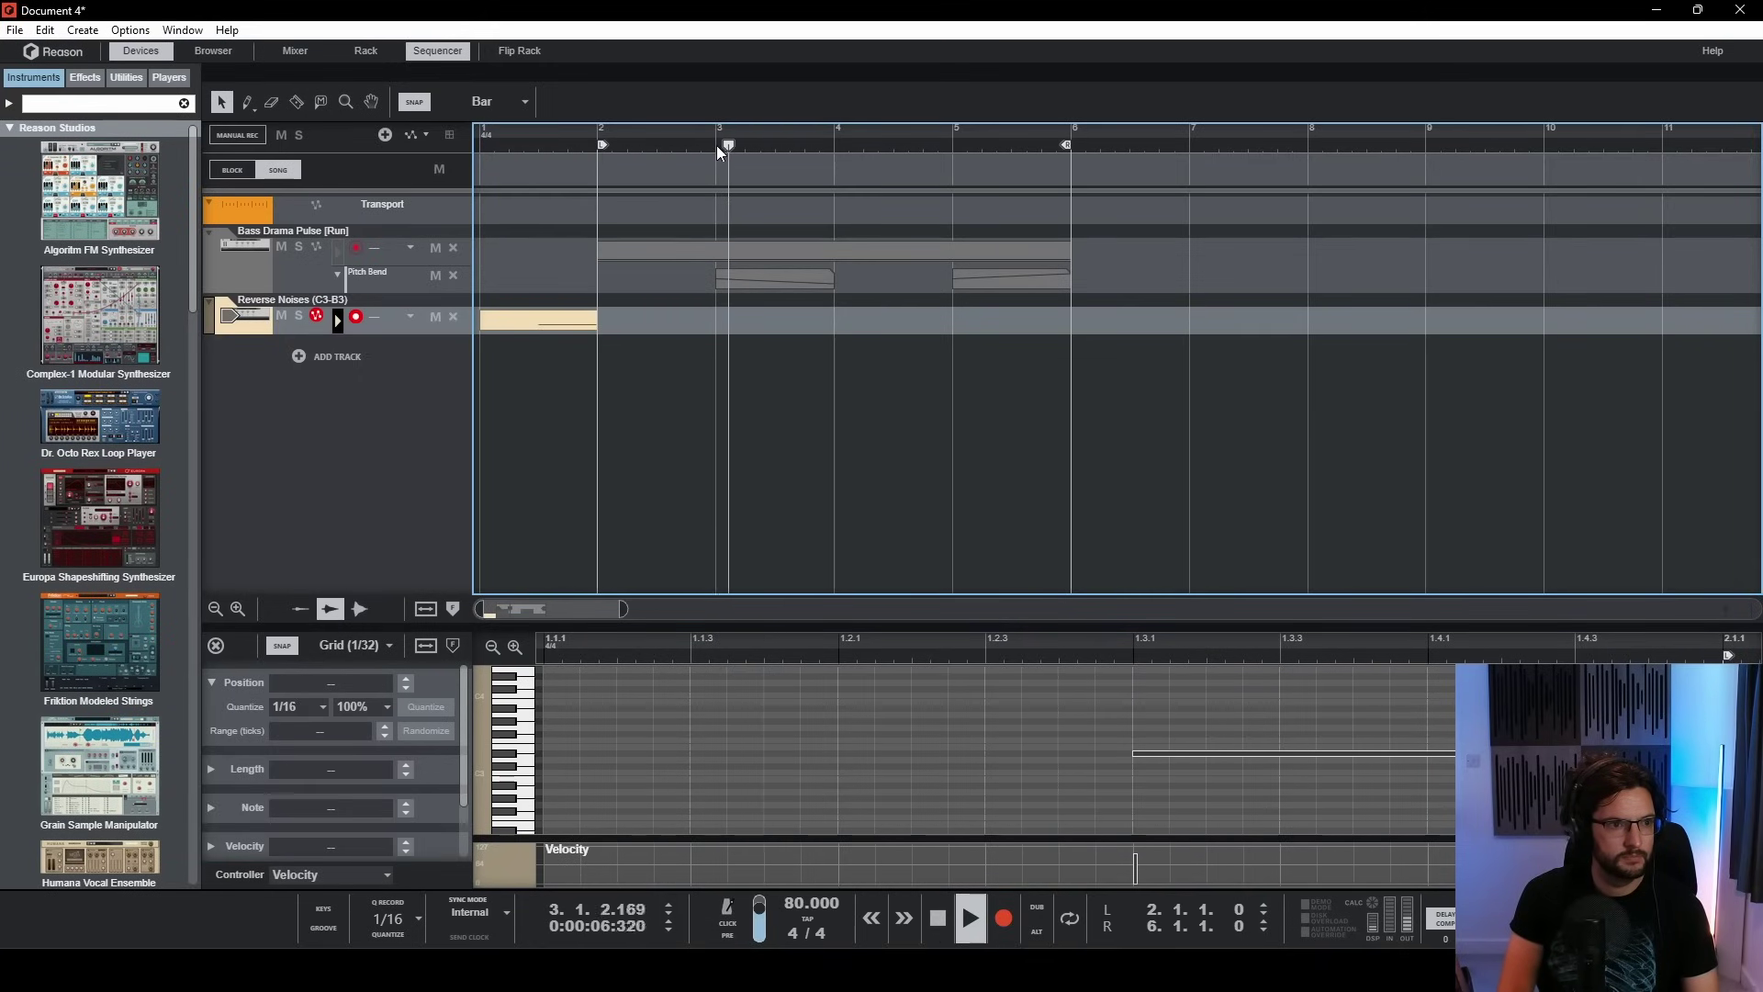
key(space)
click(607, 148)
- Add the Impact Designer (C3-B3) patch below Reverse Noises in the rack and close the patch browser
key(F6)
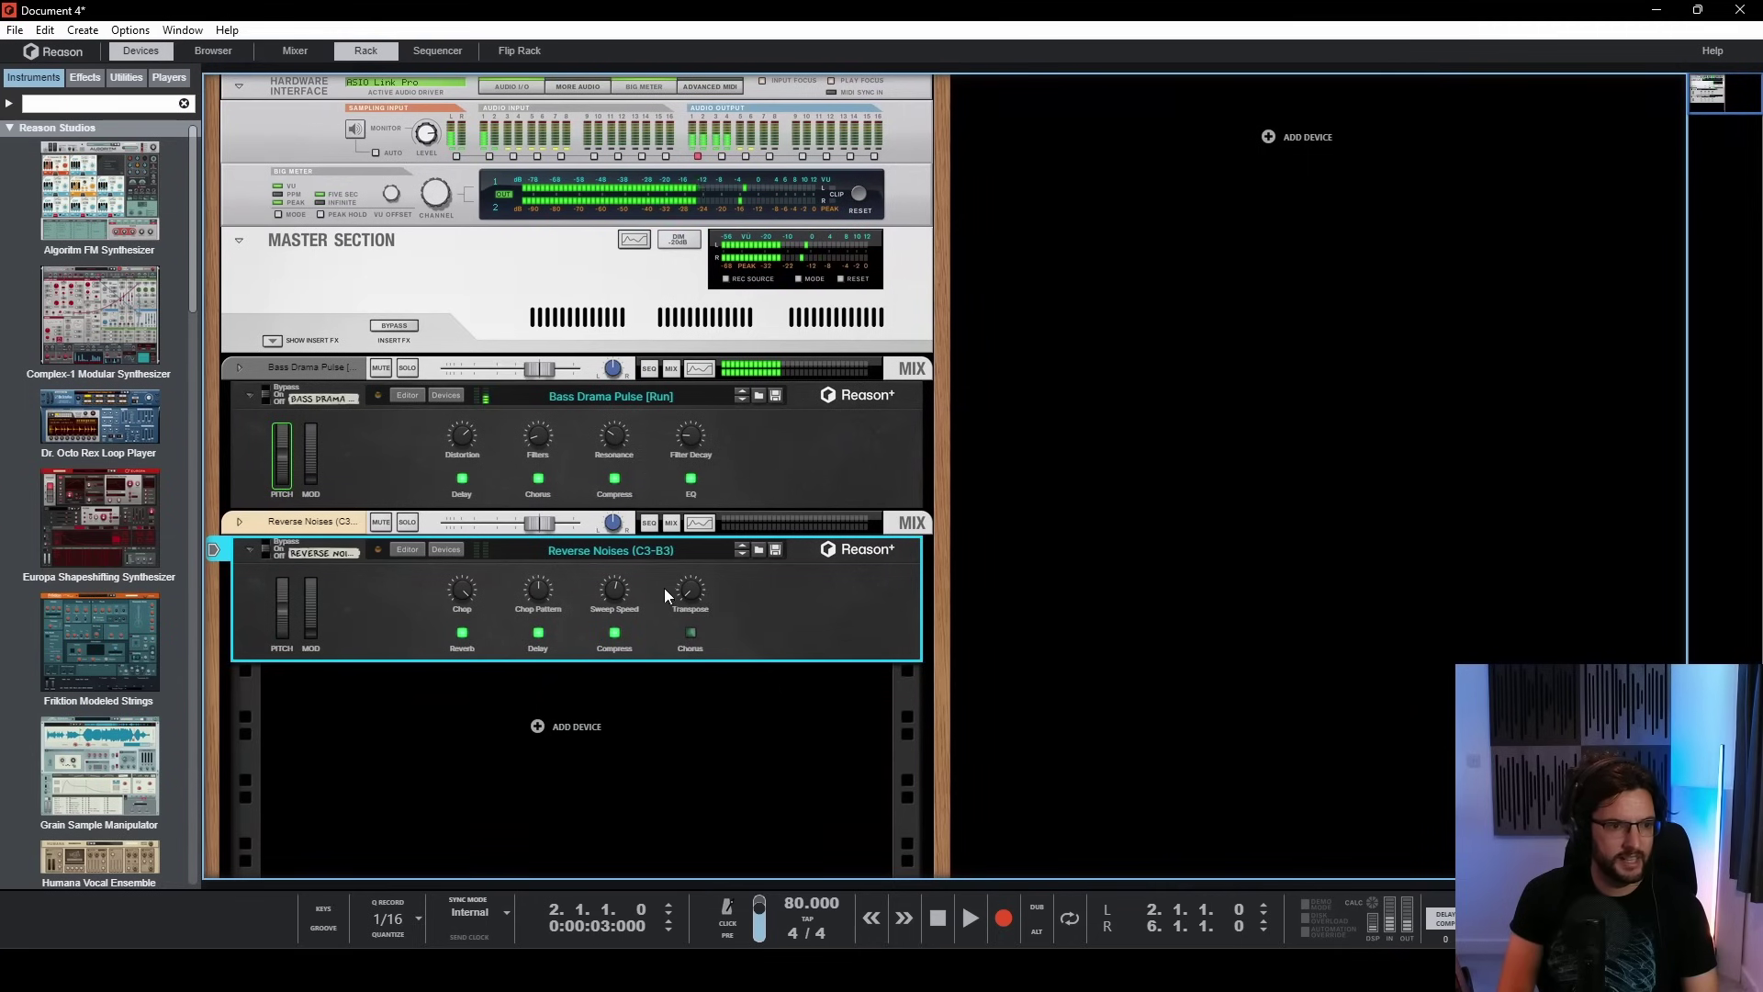
click(217, 55)
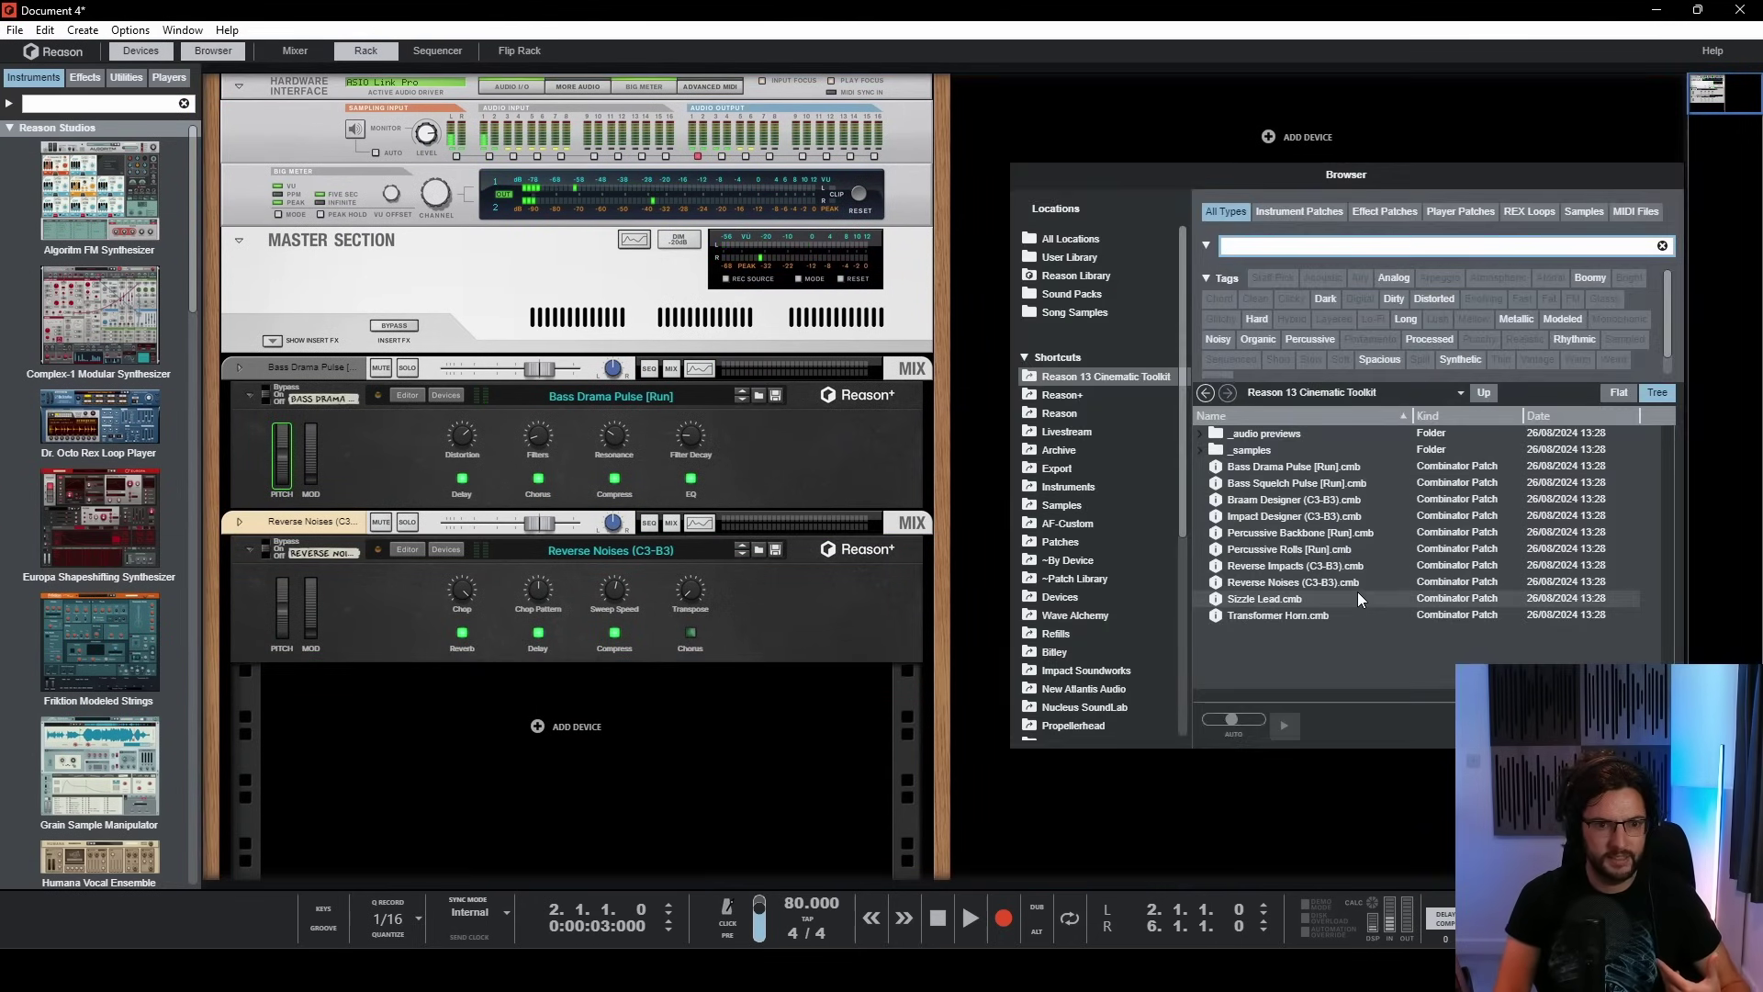
drag(1295, 516, 735, 634)
click(457, 750)
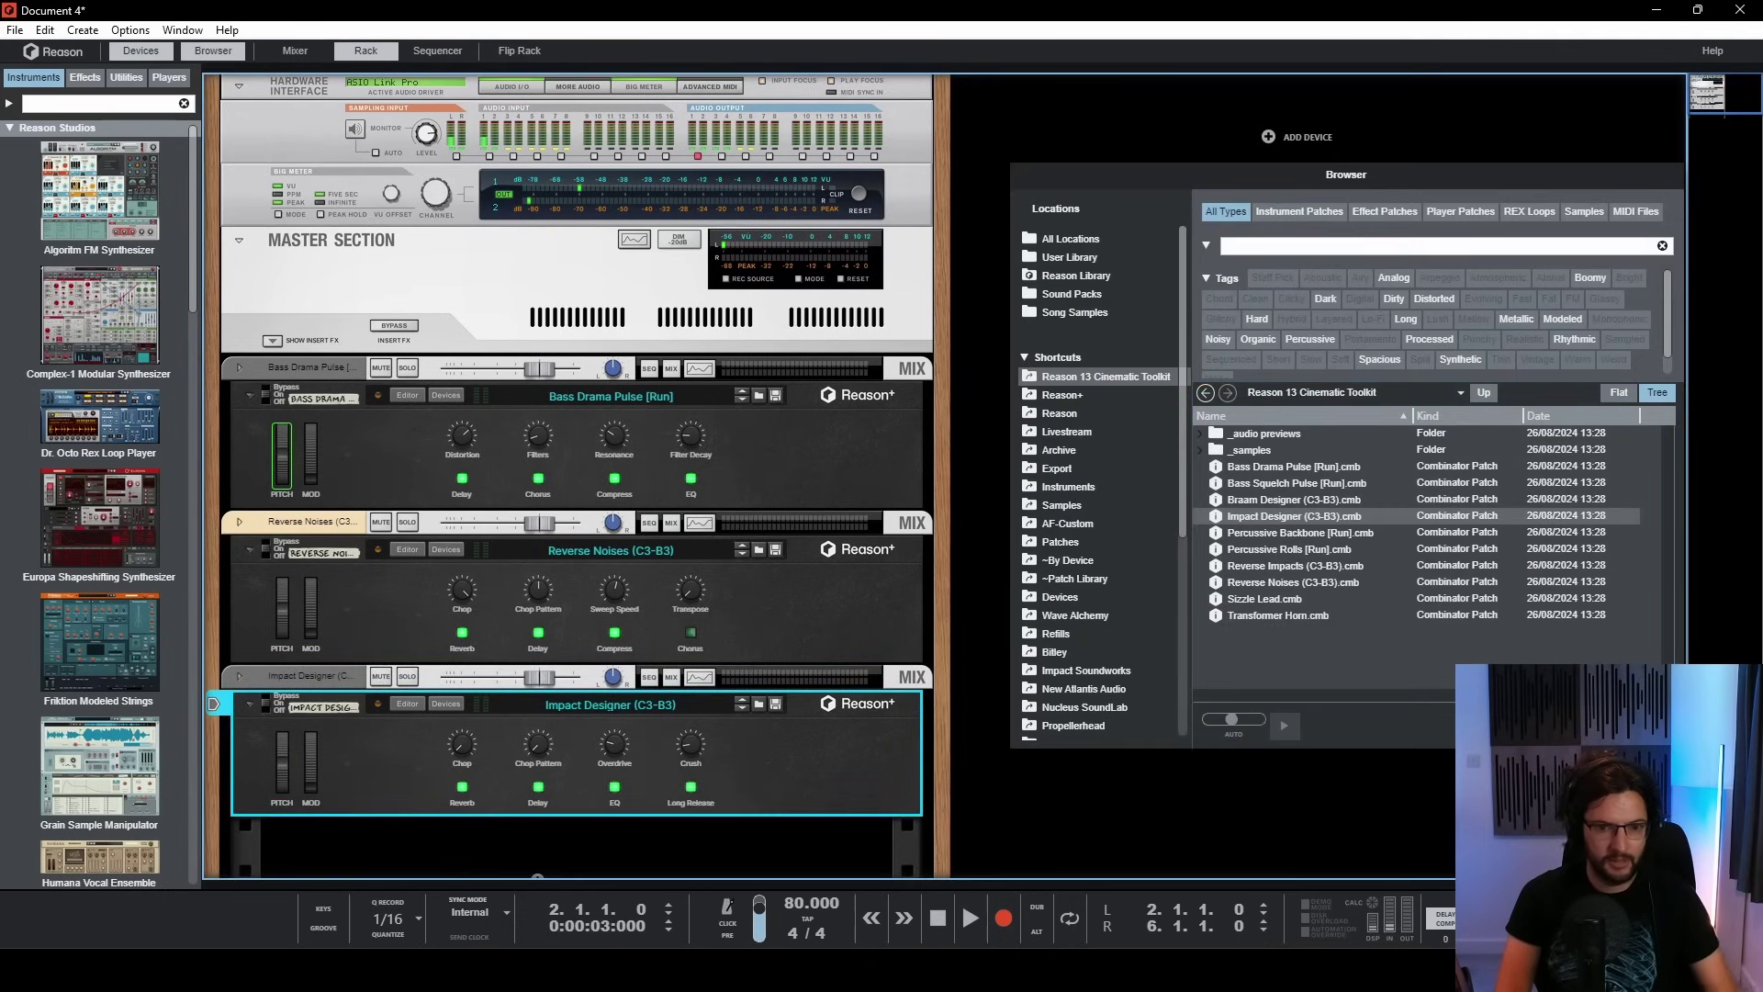
key(F3)
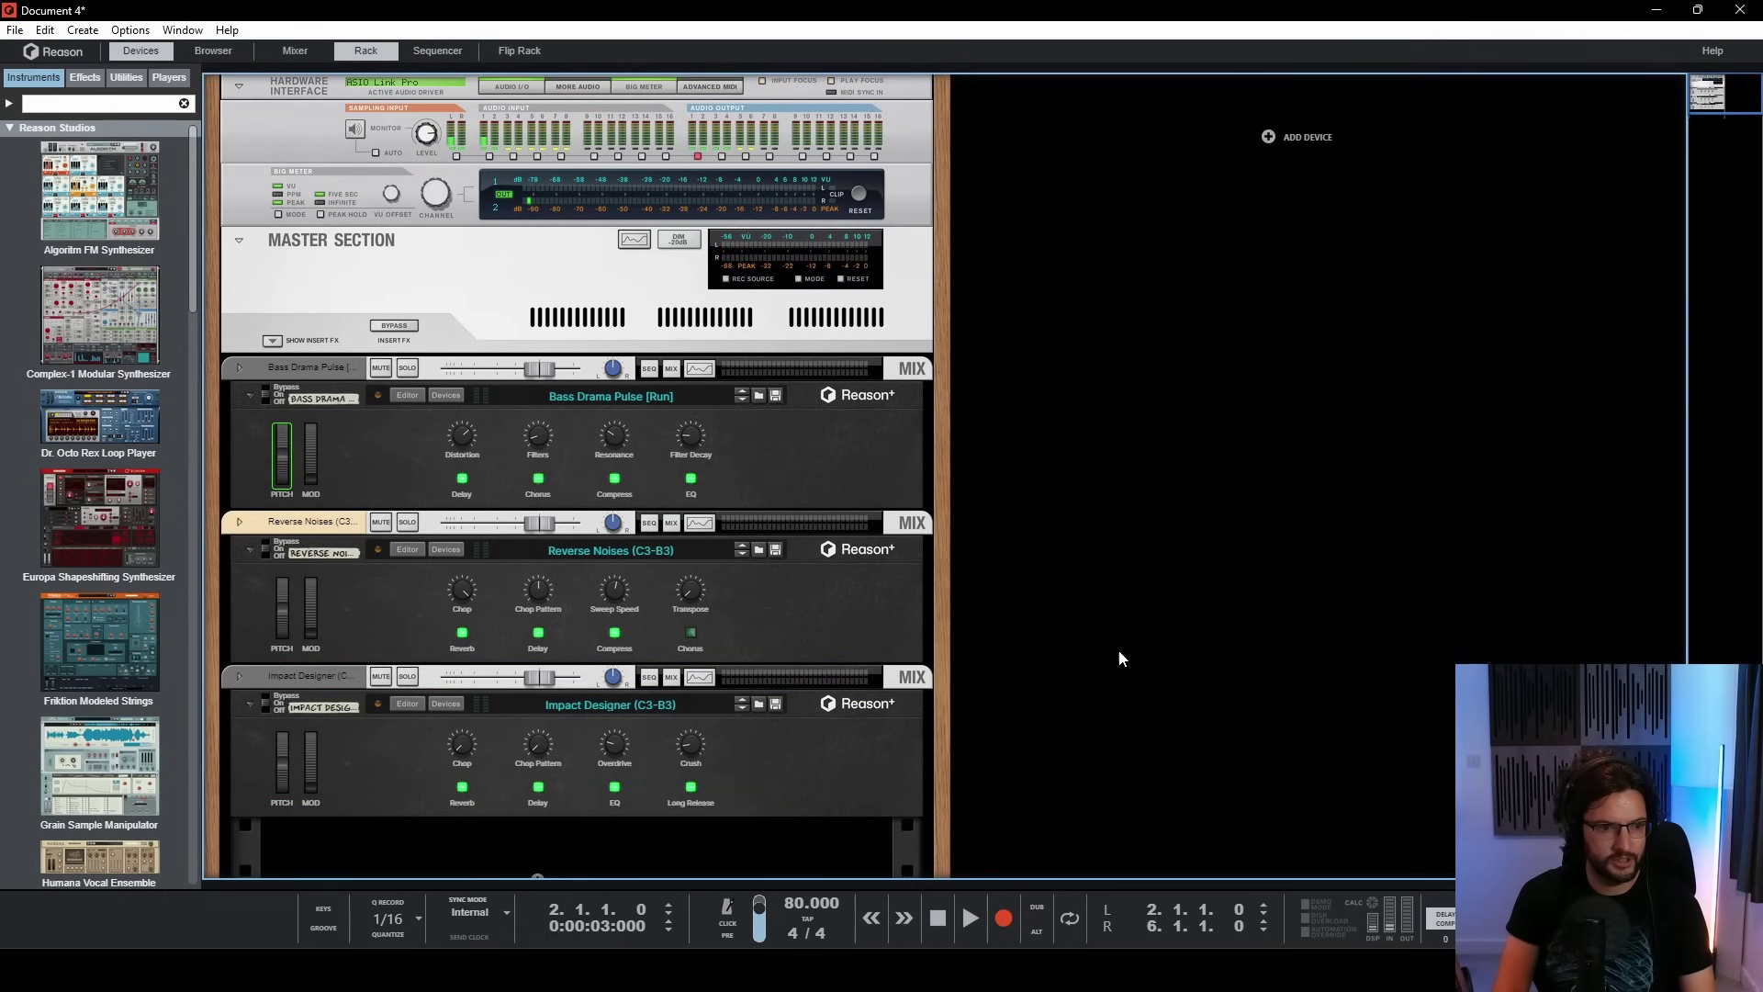
- Create a one-bar clip at bar 2 on the Impact Designer track and draw a one-beat note at its start
key(F7)
double_click(637, 366)
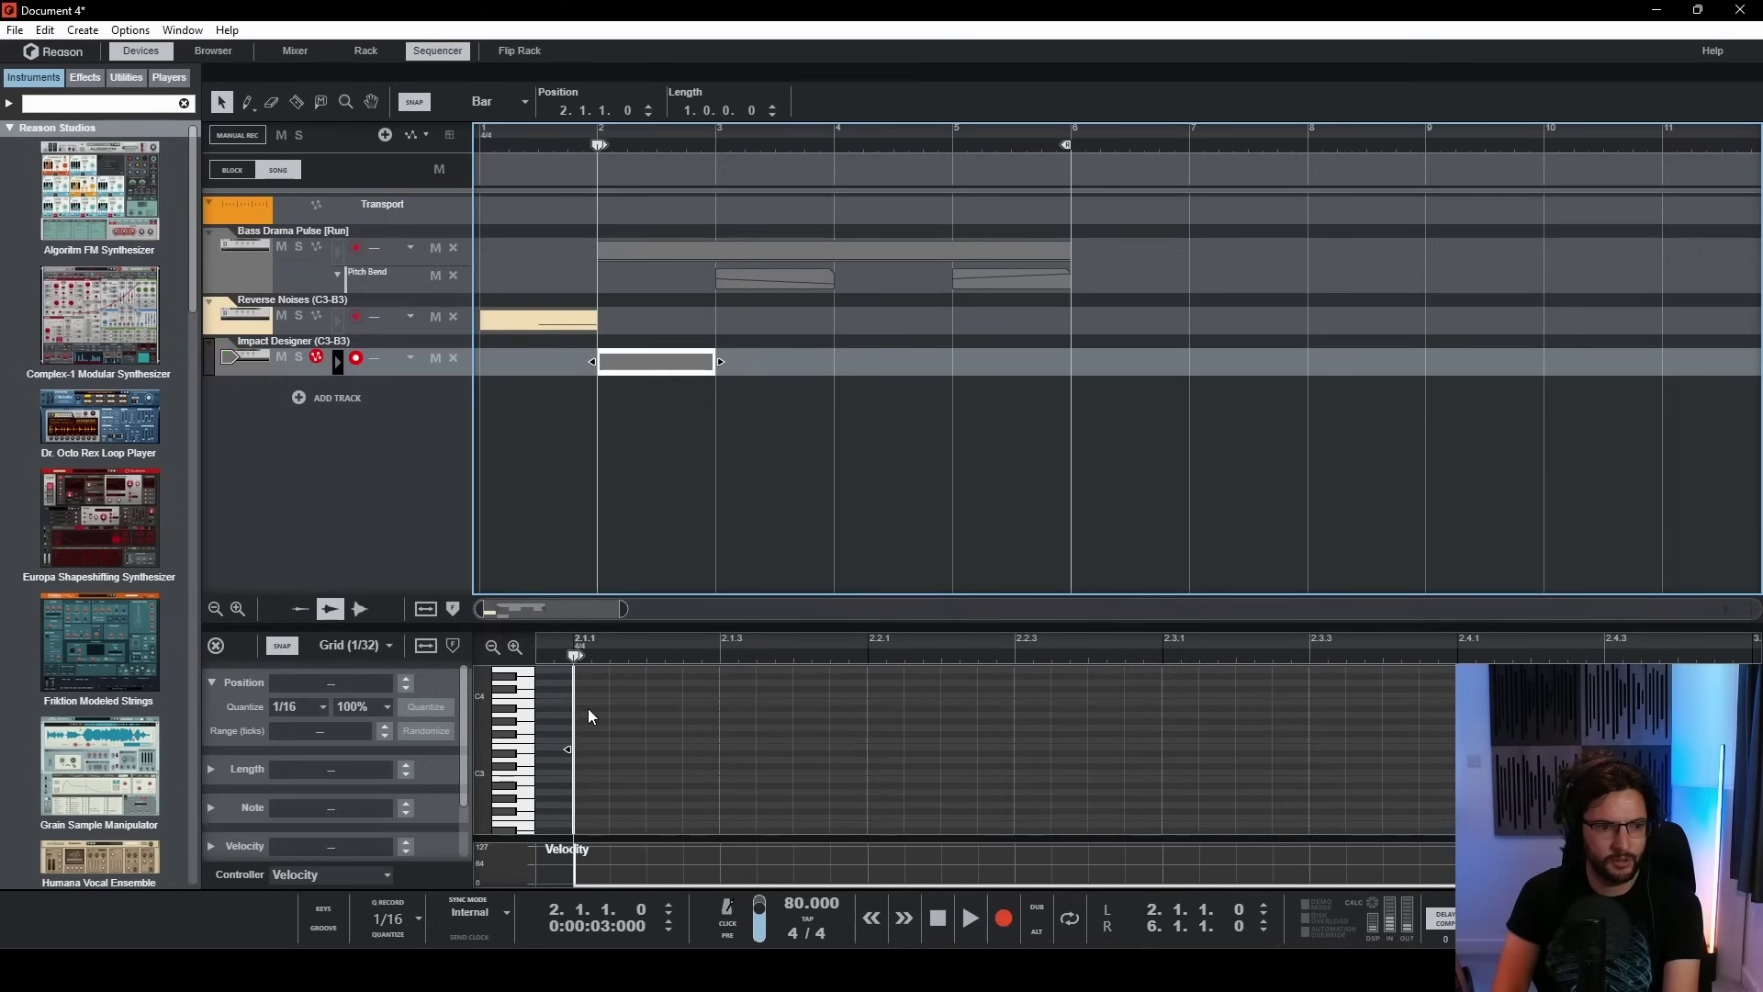
mouse_move(589, 709)
mouse_down()
mouse_move(1049, 709)
mouse_move(1190, 771)
mouse_move(852, 775)
mouse_up()
click(812, 457)
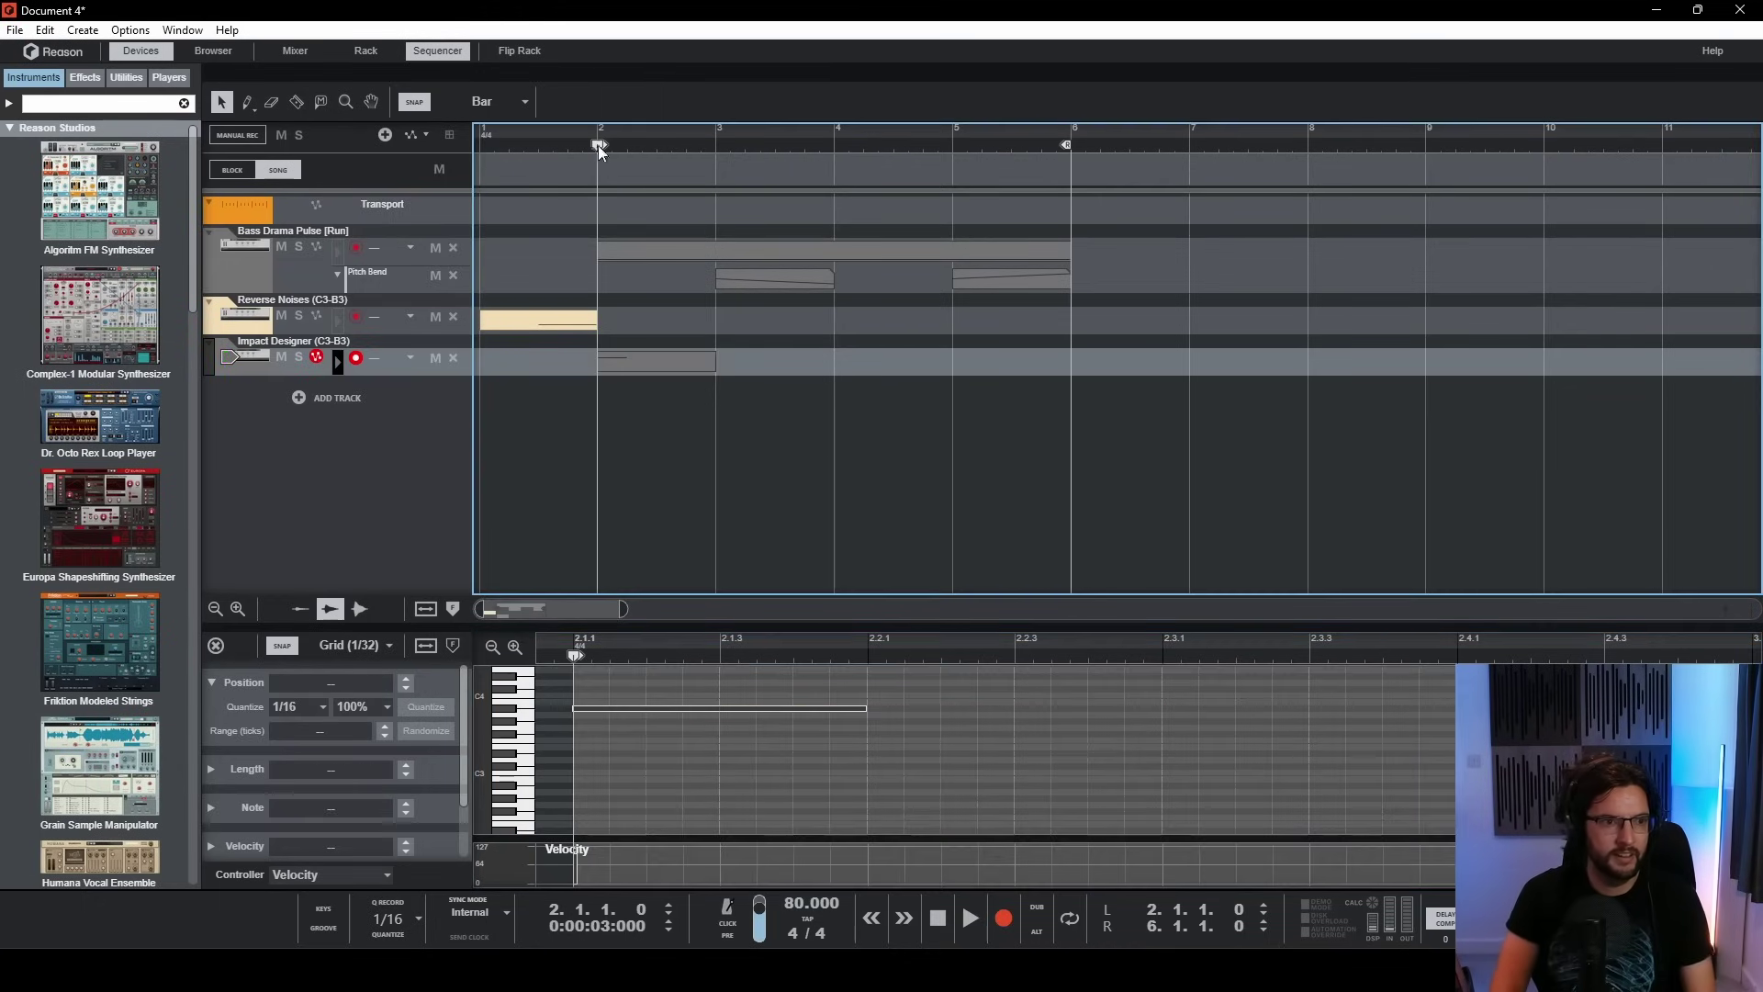
- Play the arrangement from bar 1 to hear the impact with the reverse noise and bass
drag(604, 140, 400, 141)
key(space)
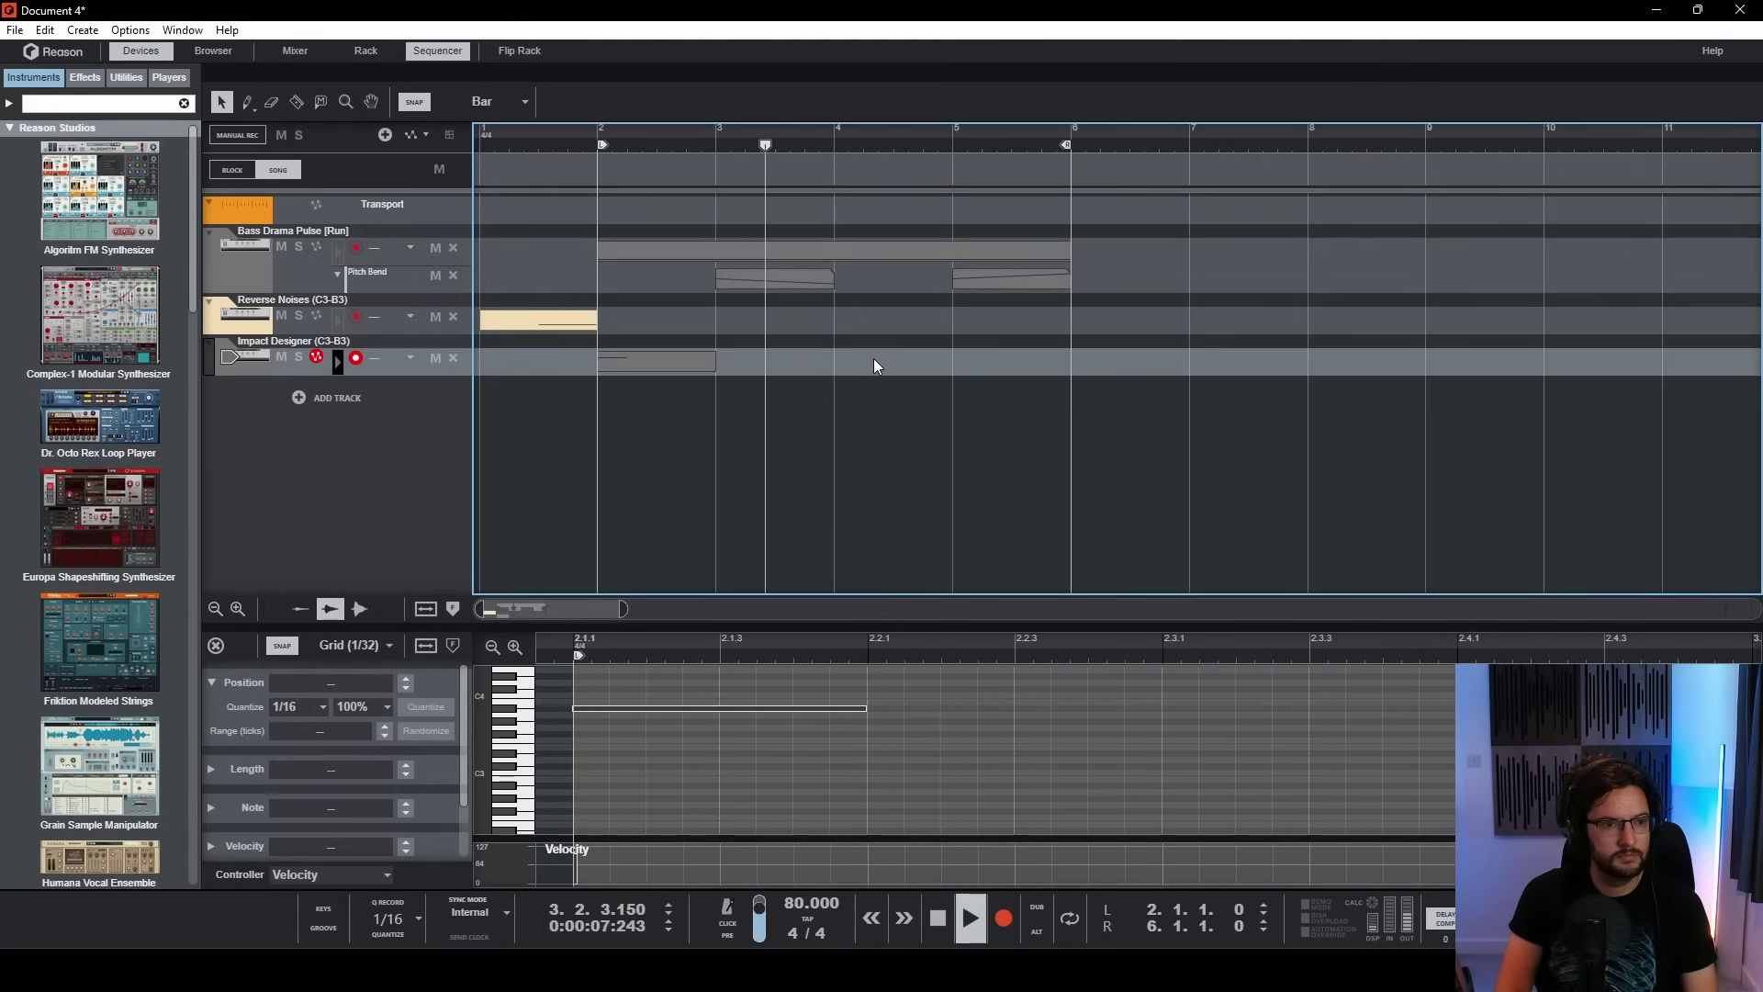
key(space)
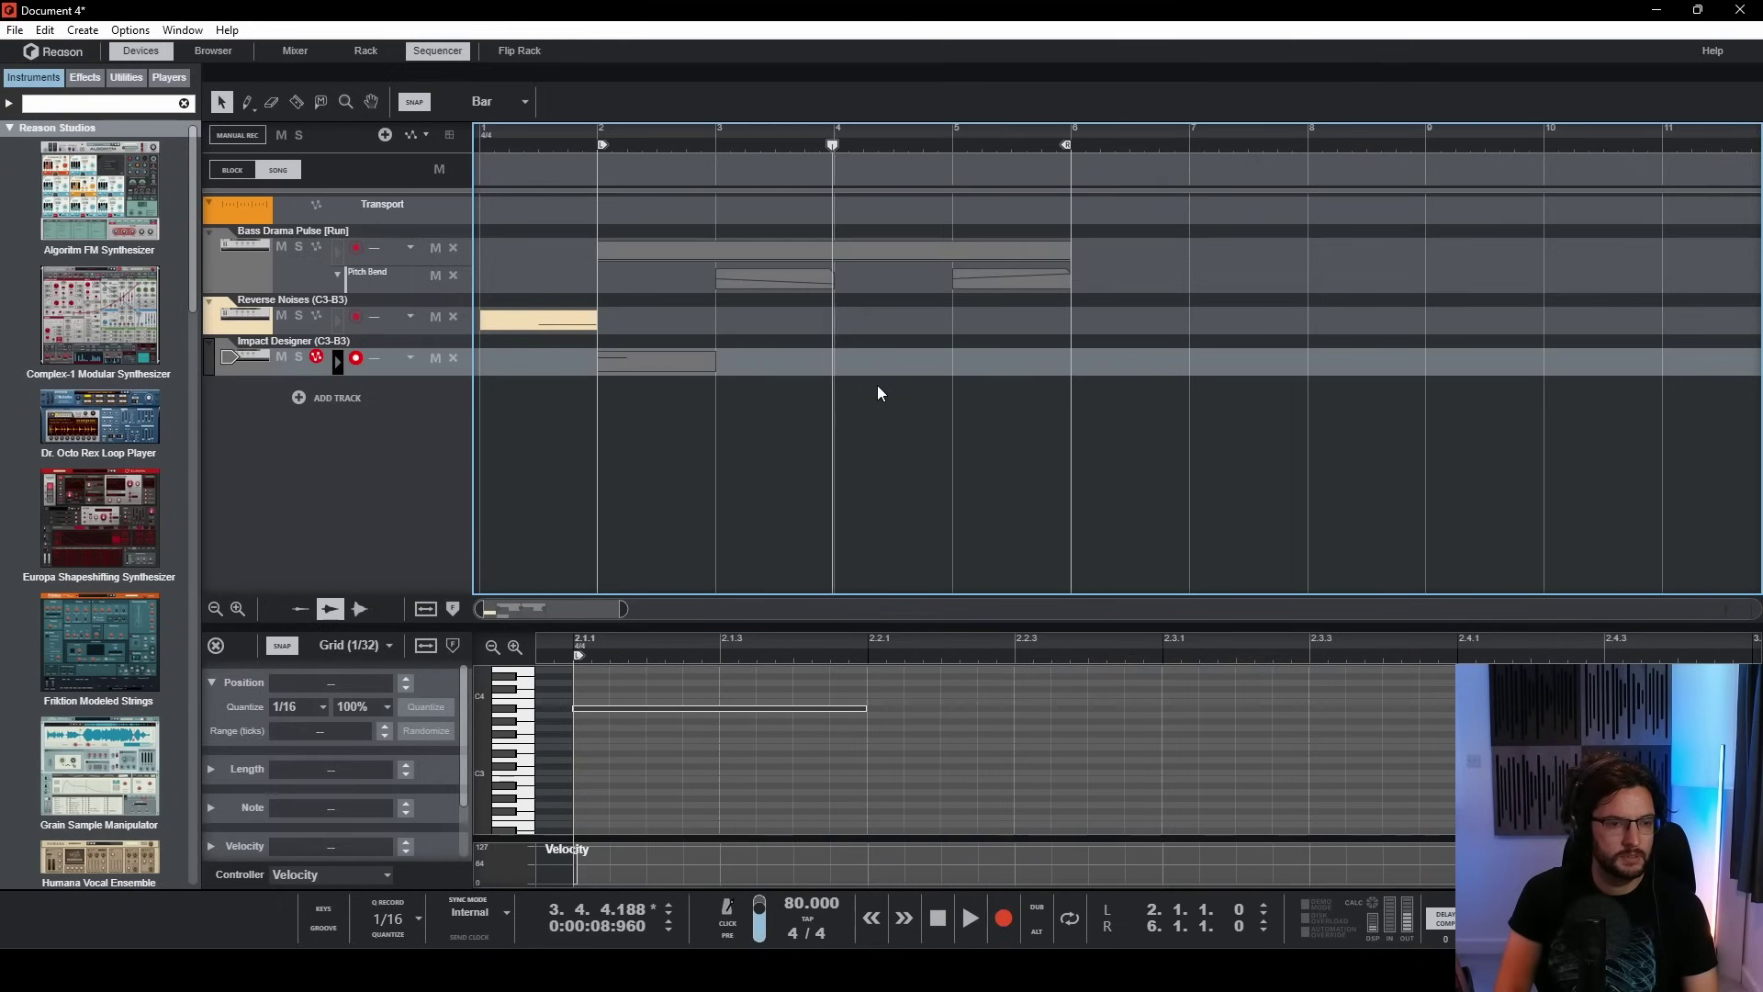
- Add the Braam Designer (C3-B3) patch from the Cinematic Toolkit below Impact Designer in the rack
key(F6)
key(F3)
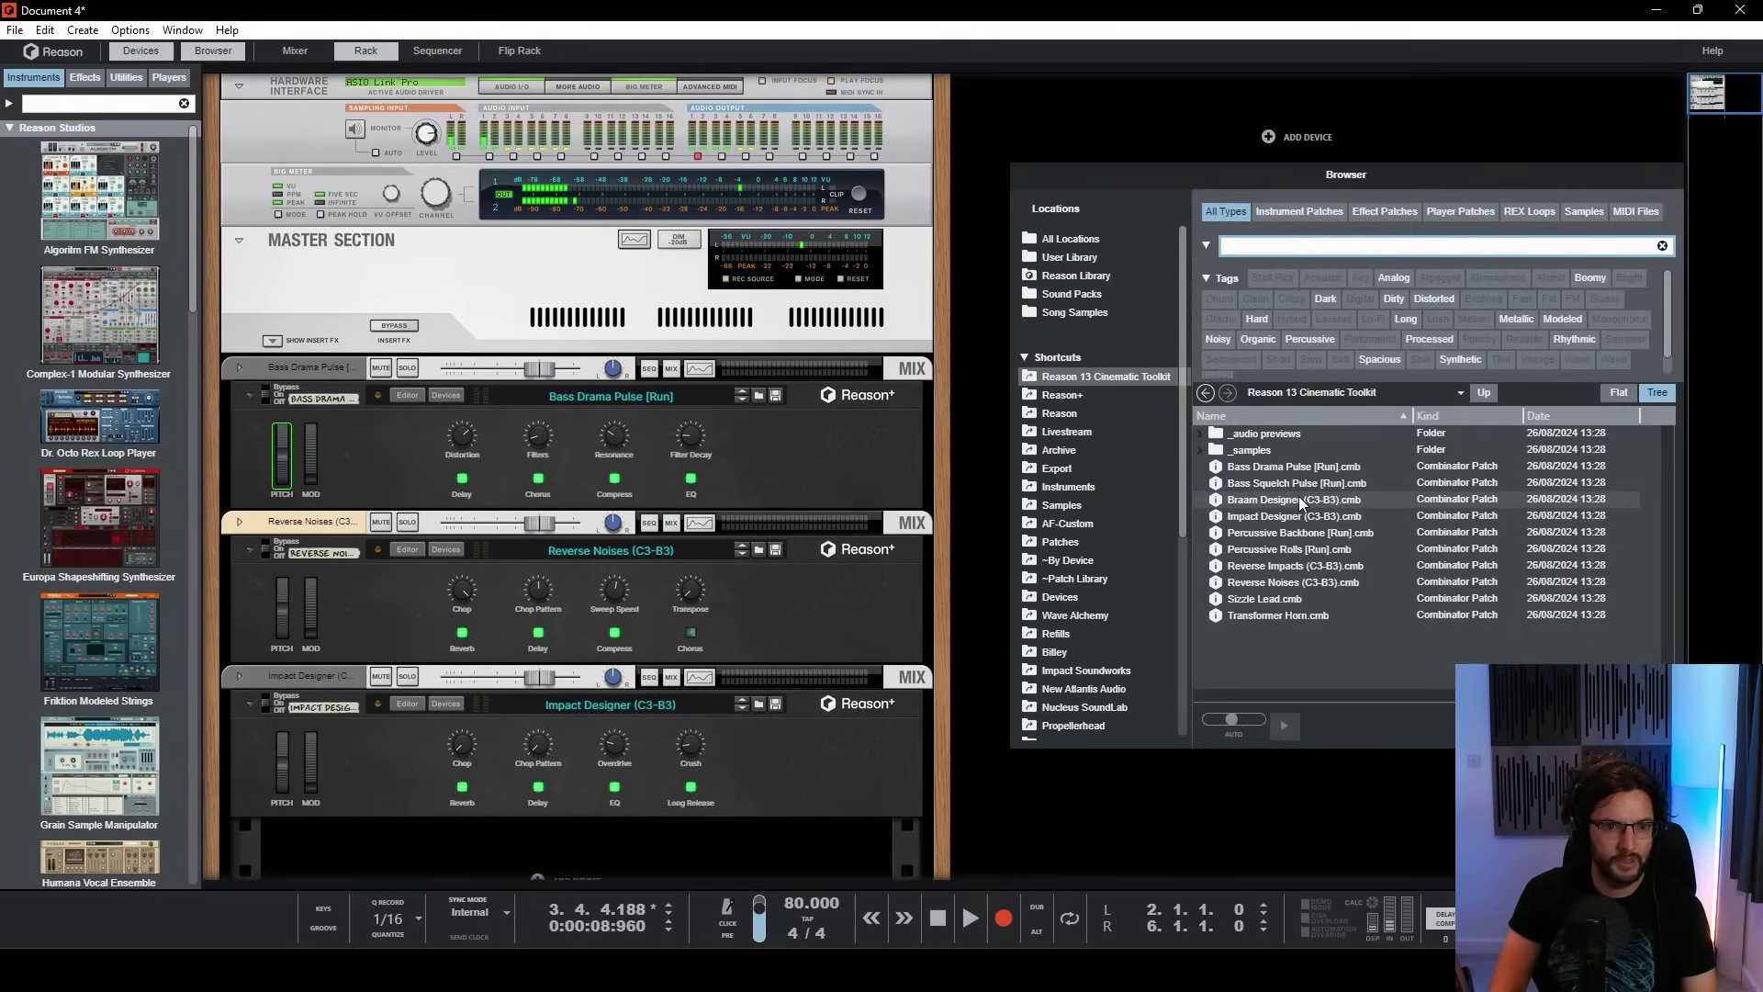
mouse_move(1298, 498)
mouse_down()
mouse_move(737, 841)
mouse_move(804, 787)
mouse_move(627, 609)
mouse_move(472, 768)
mouse_up()
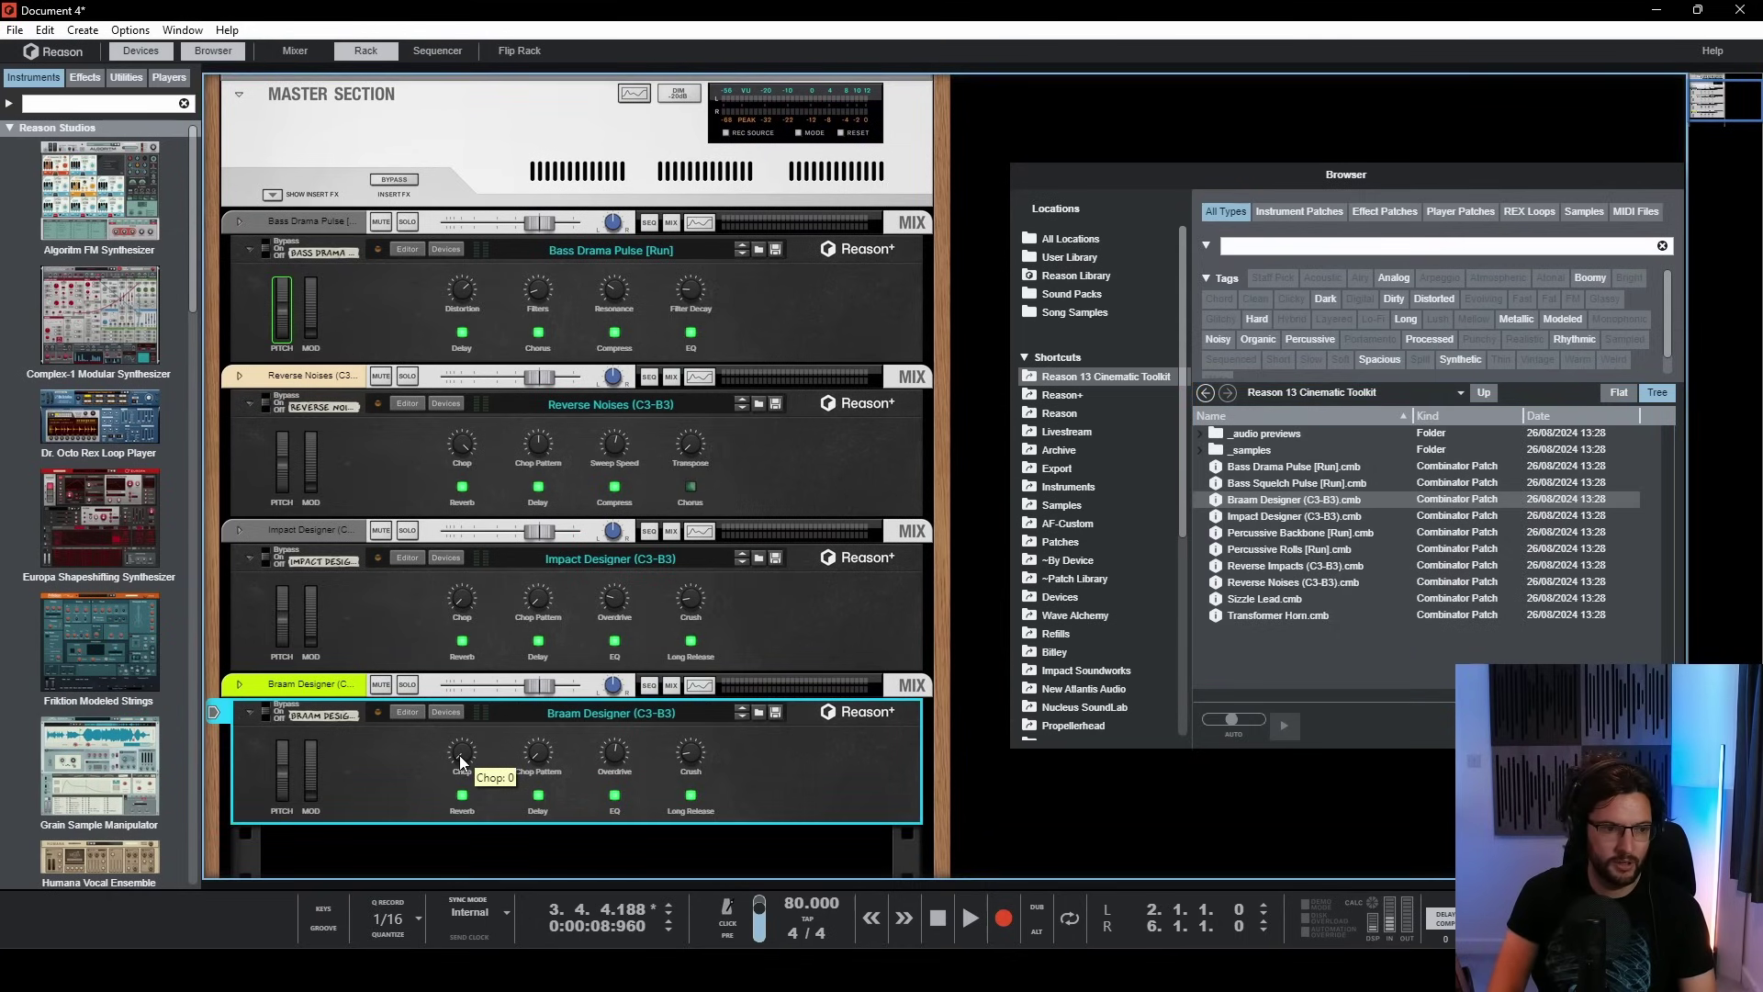
- Create a one-bar clip at bar 2 on the Braam Designer track and draw a half-beat D#3 note at its start
key(F7)
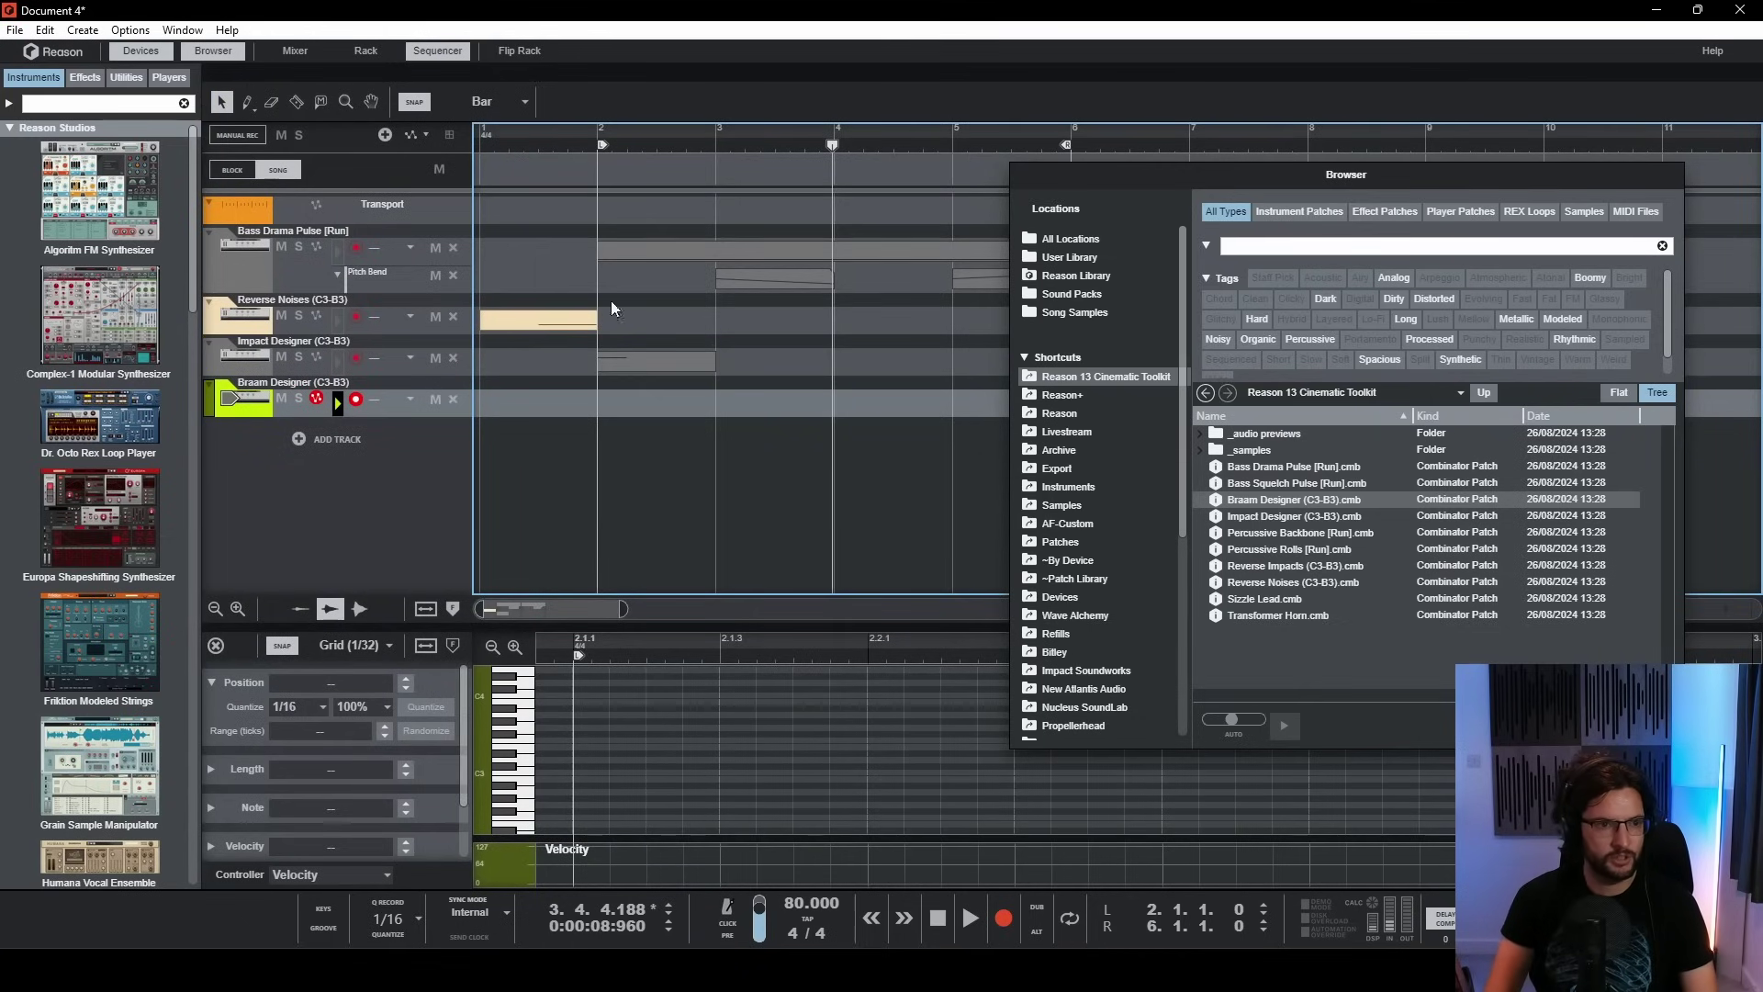
click(719, 147)
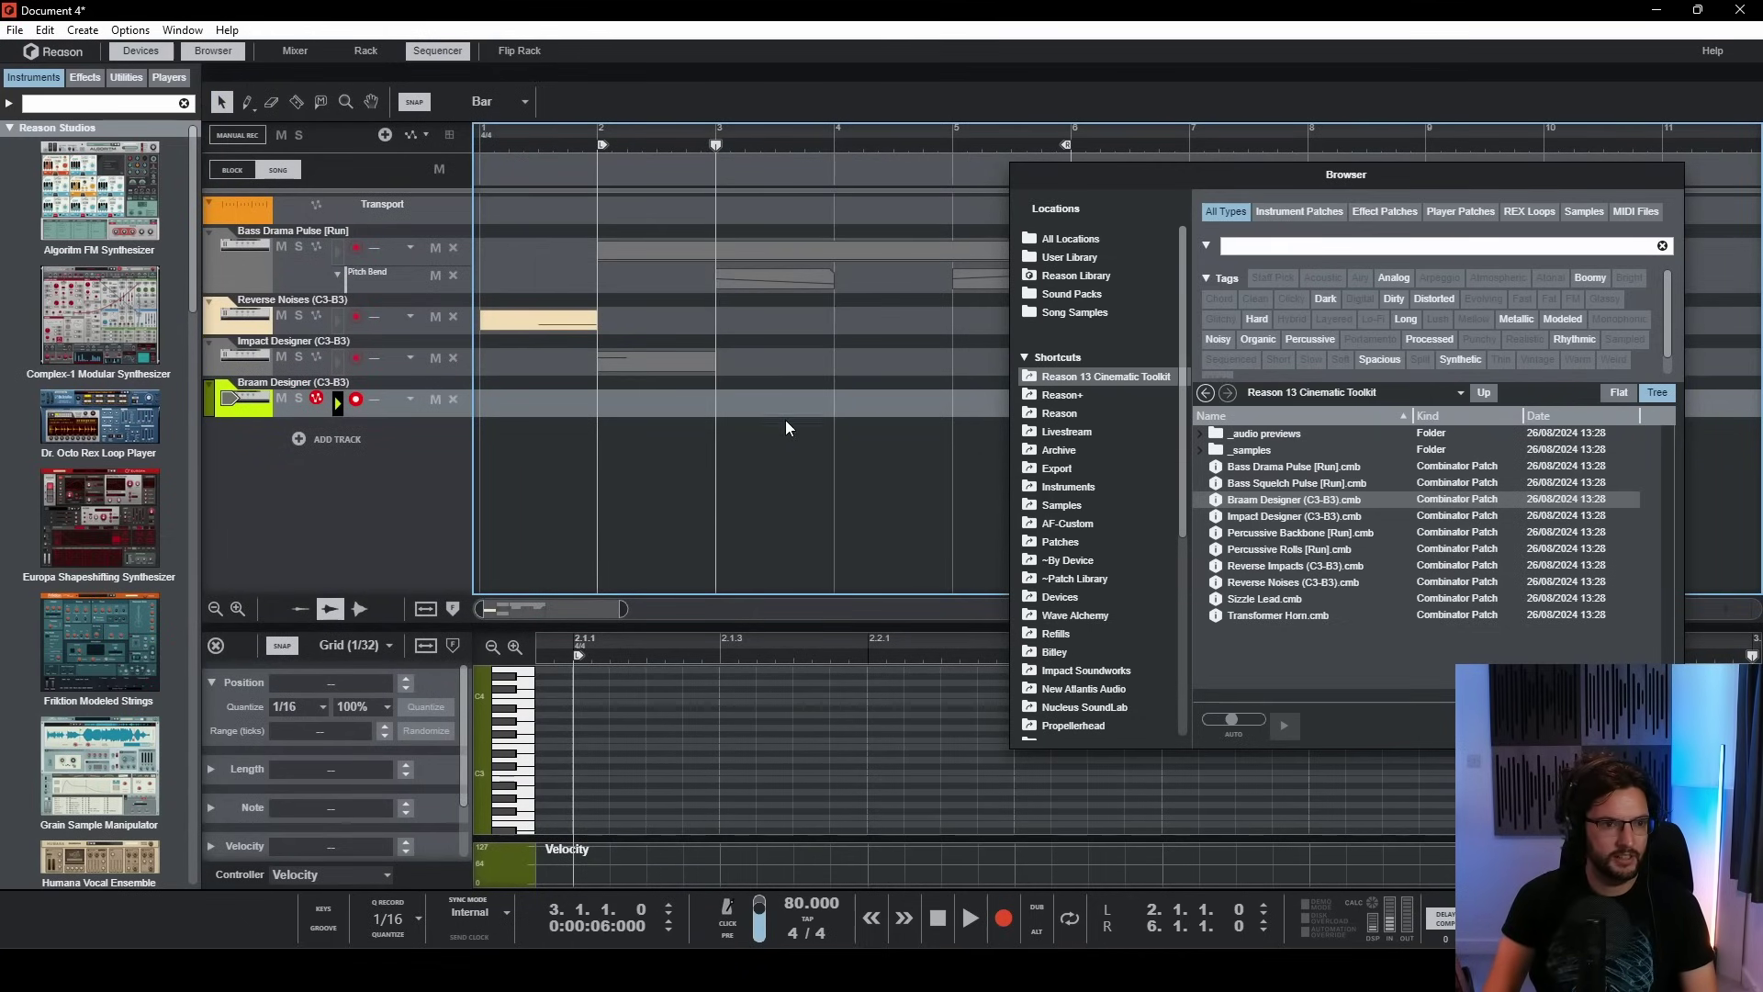
click(625, 390)
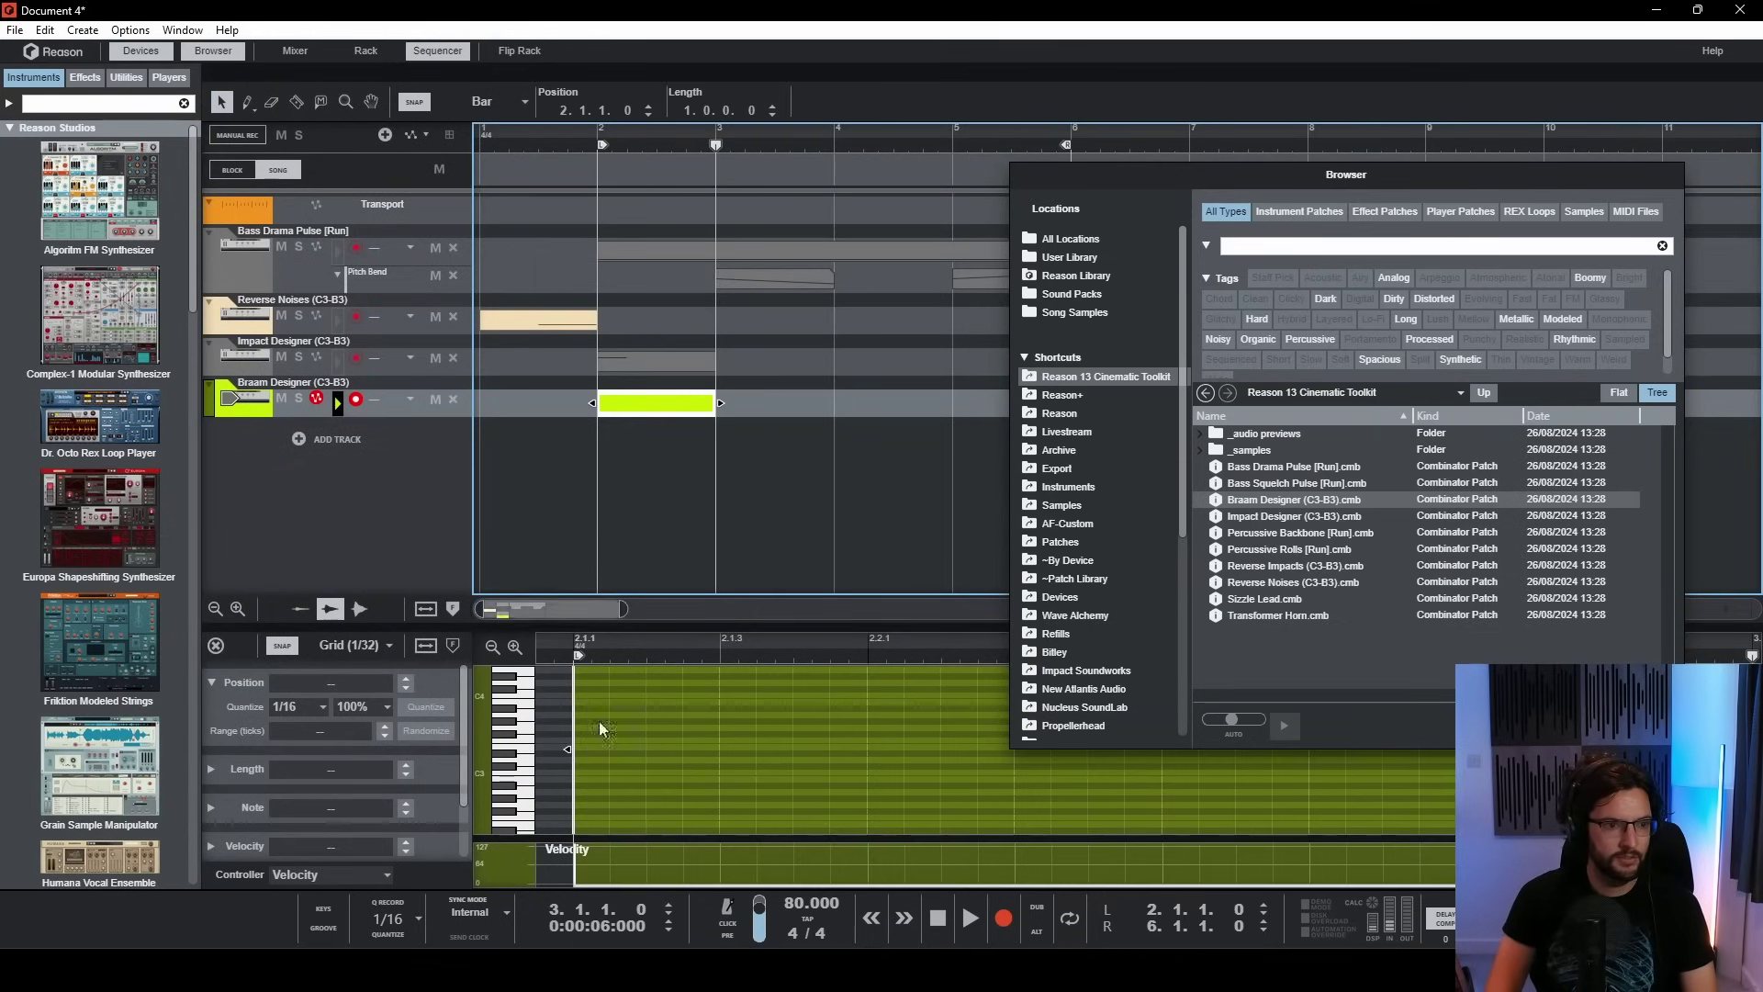
drag(598, 750, 702, 751)
- Play the arrangement from bar 2 to hear the Braam Designer note
click(600, 145)
key(space)
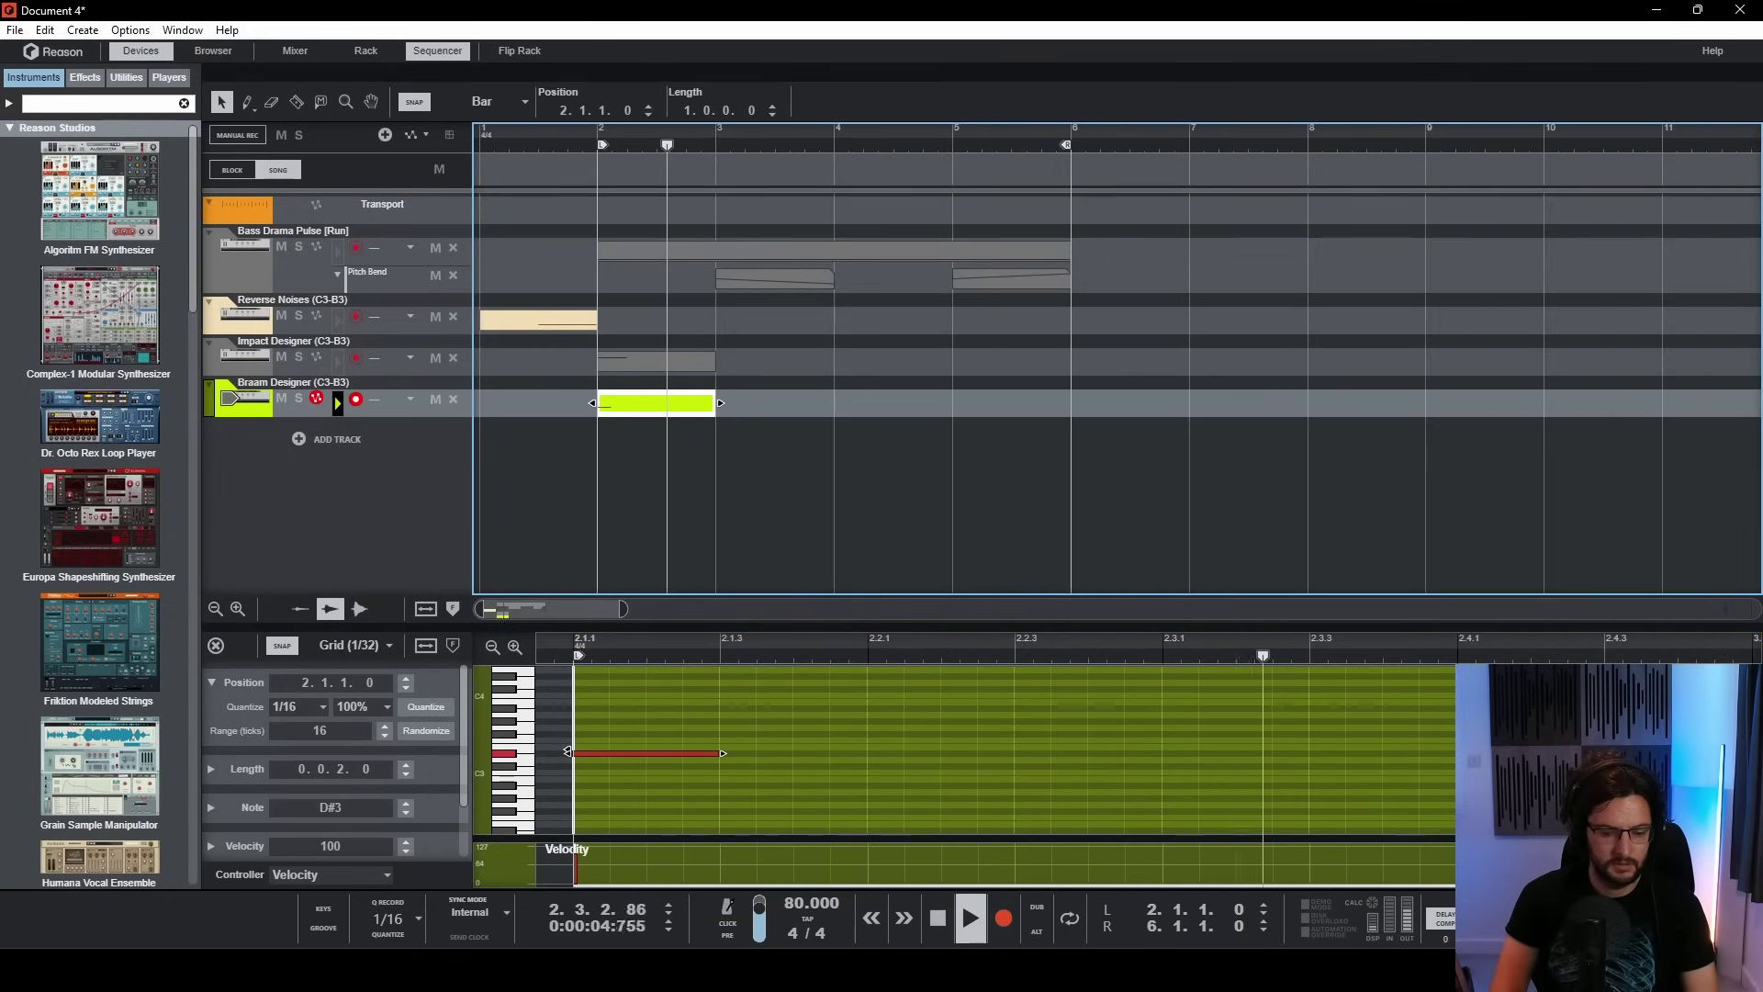
click(881, 468)
key(space)
- Raise the Braam Designer note to F3
click(648, 767)
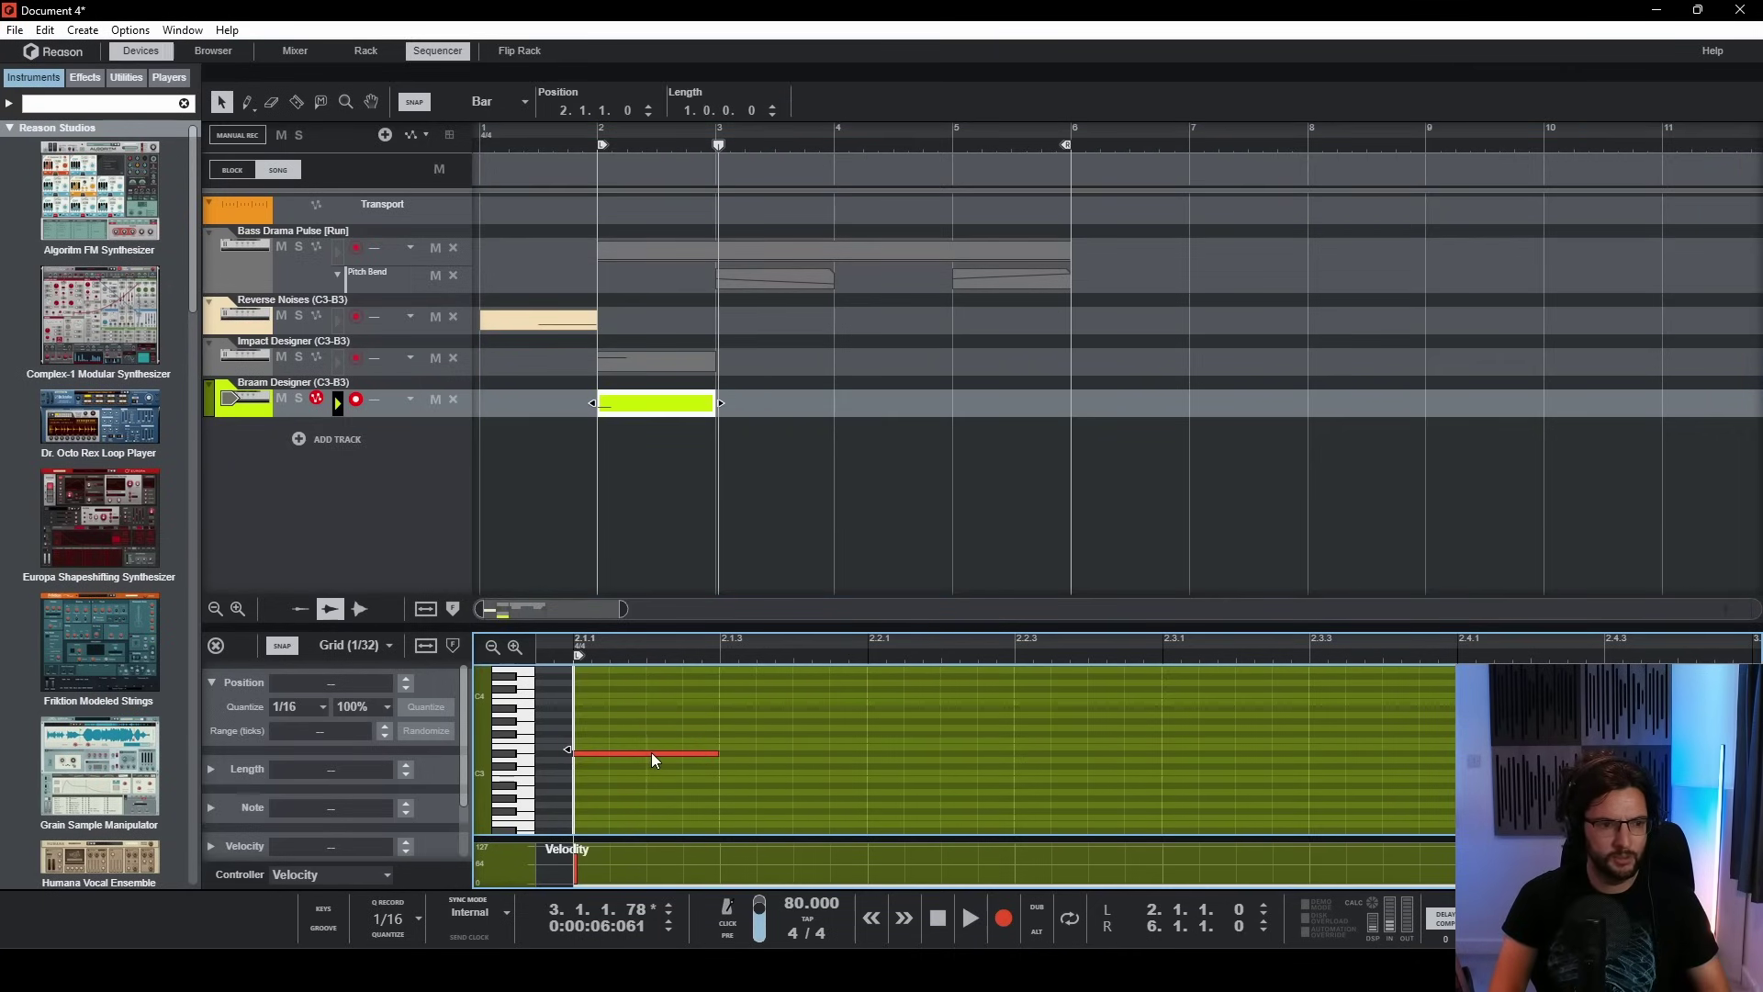
drag(654, 755, 656, 748)
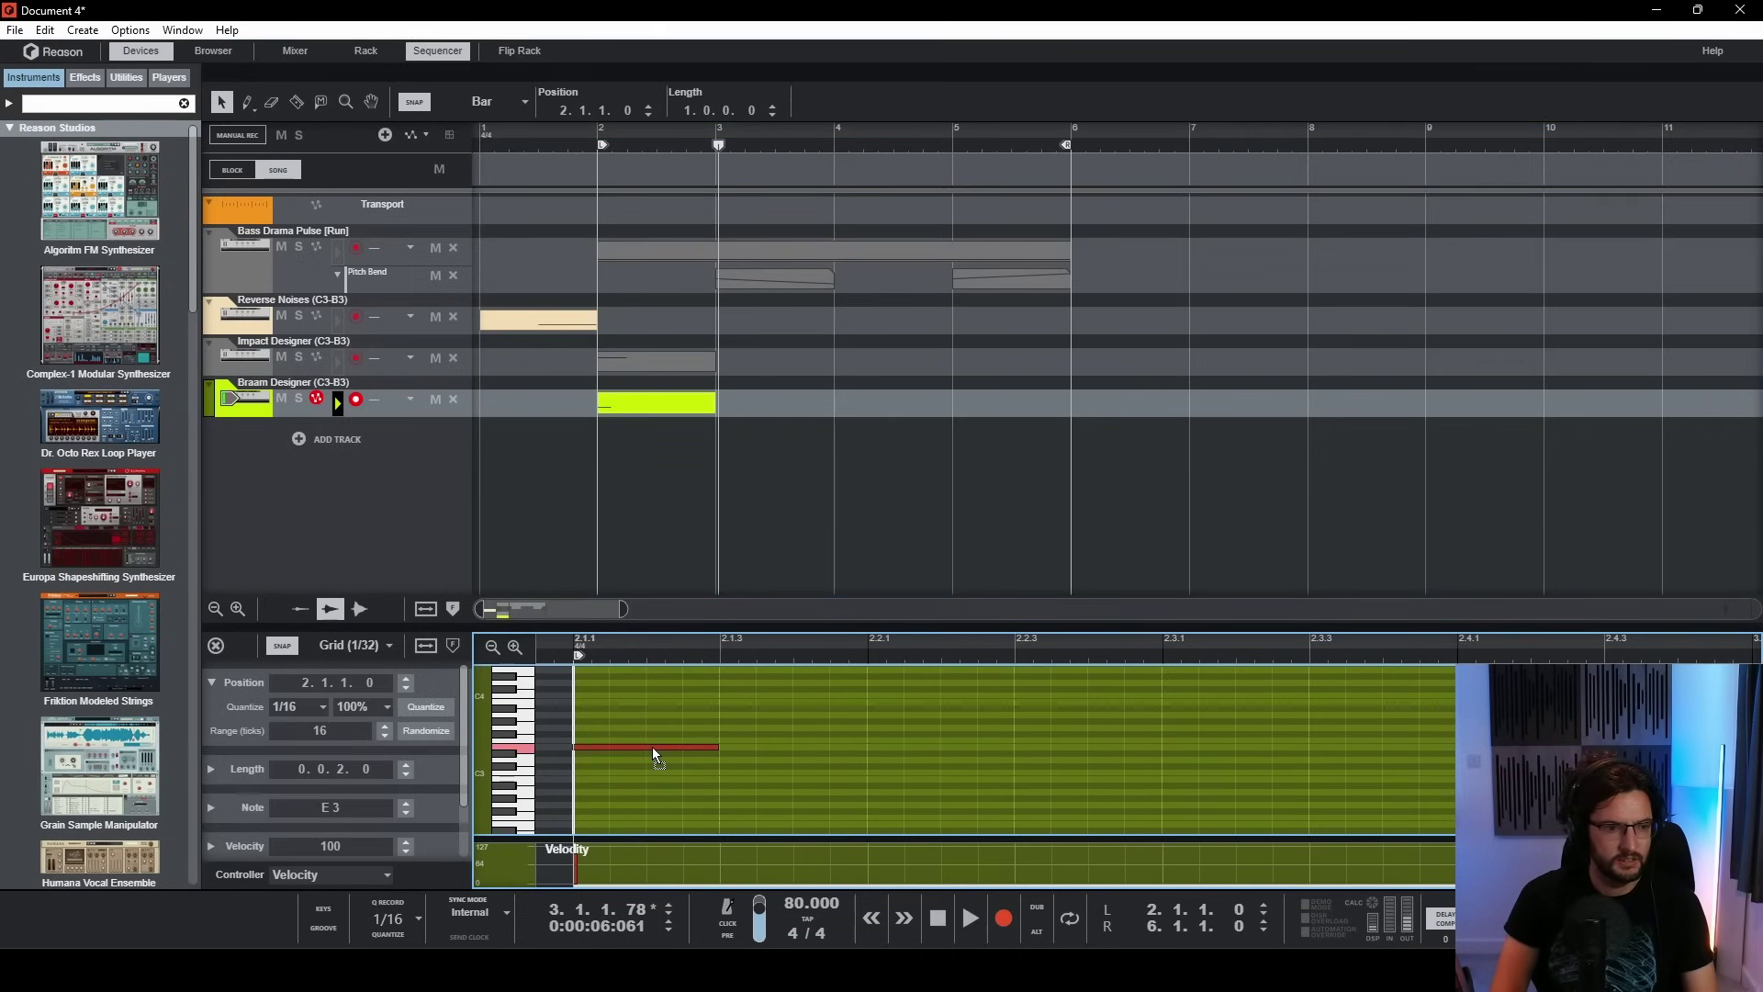
key(Up)
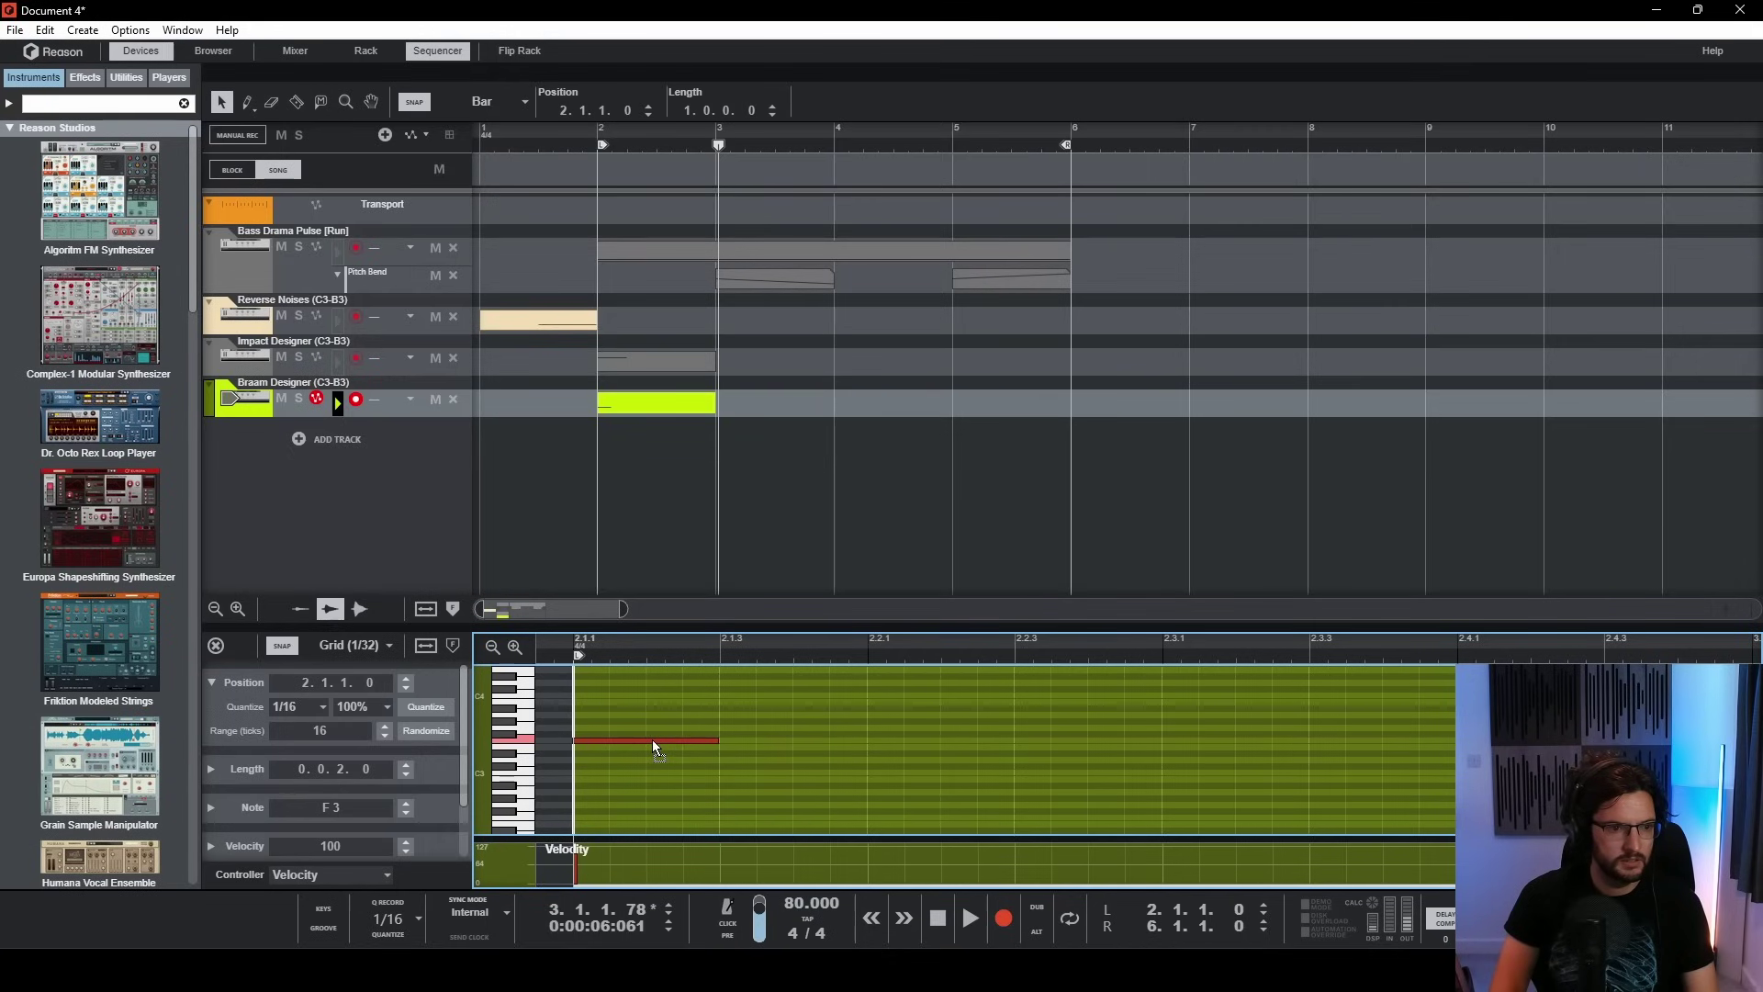
- Play the arrangement from bar 2 to audition the Braam Designer note at F3
click(827, 415)
click(636, 158)
key(space)
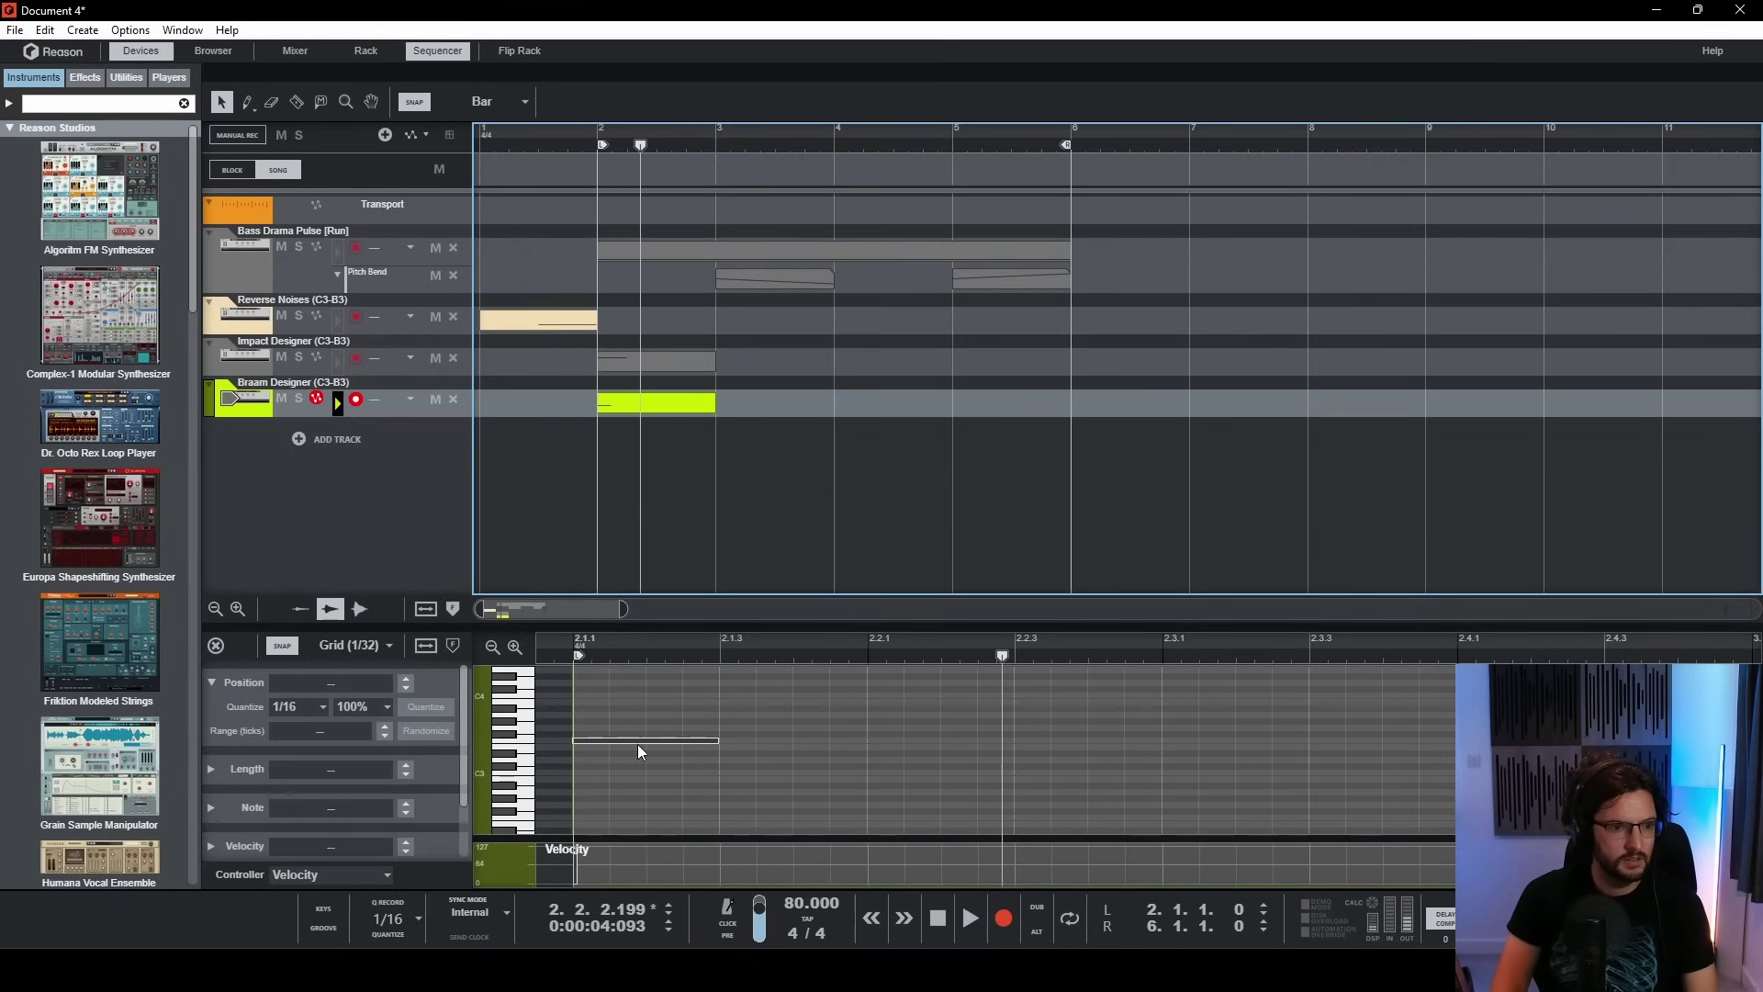
- Raise the Braam Designer note to F#3 and play the arrangement from bar 2
click(619, 742)
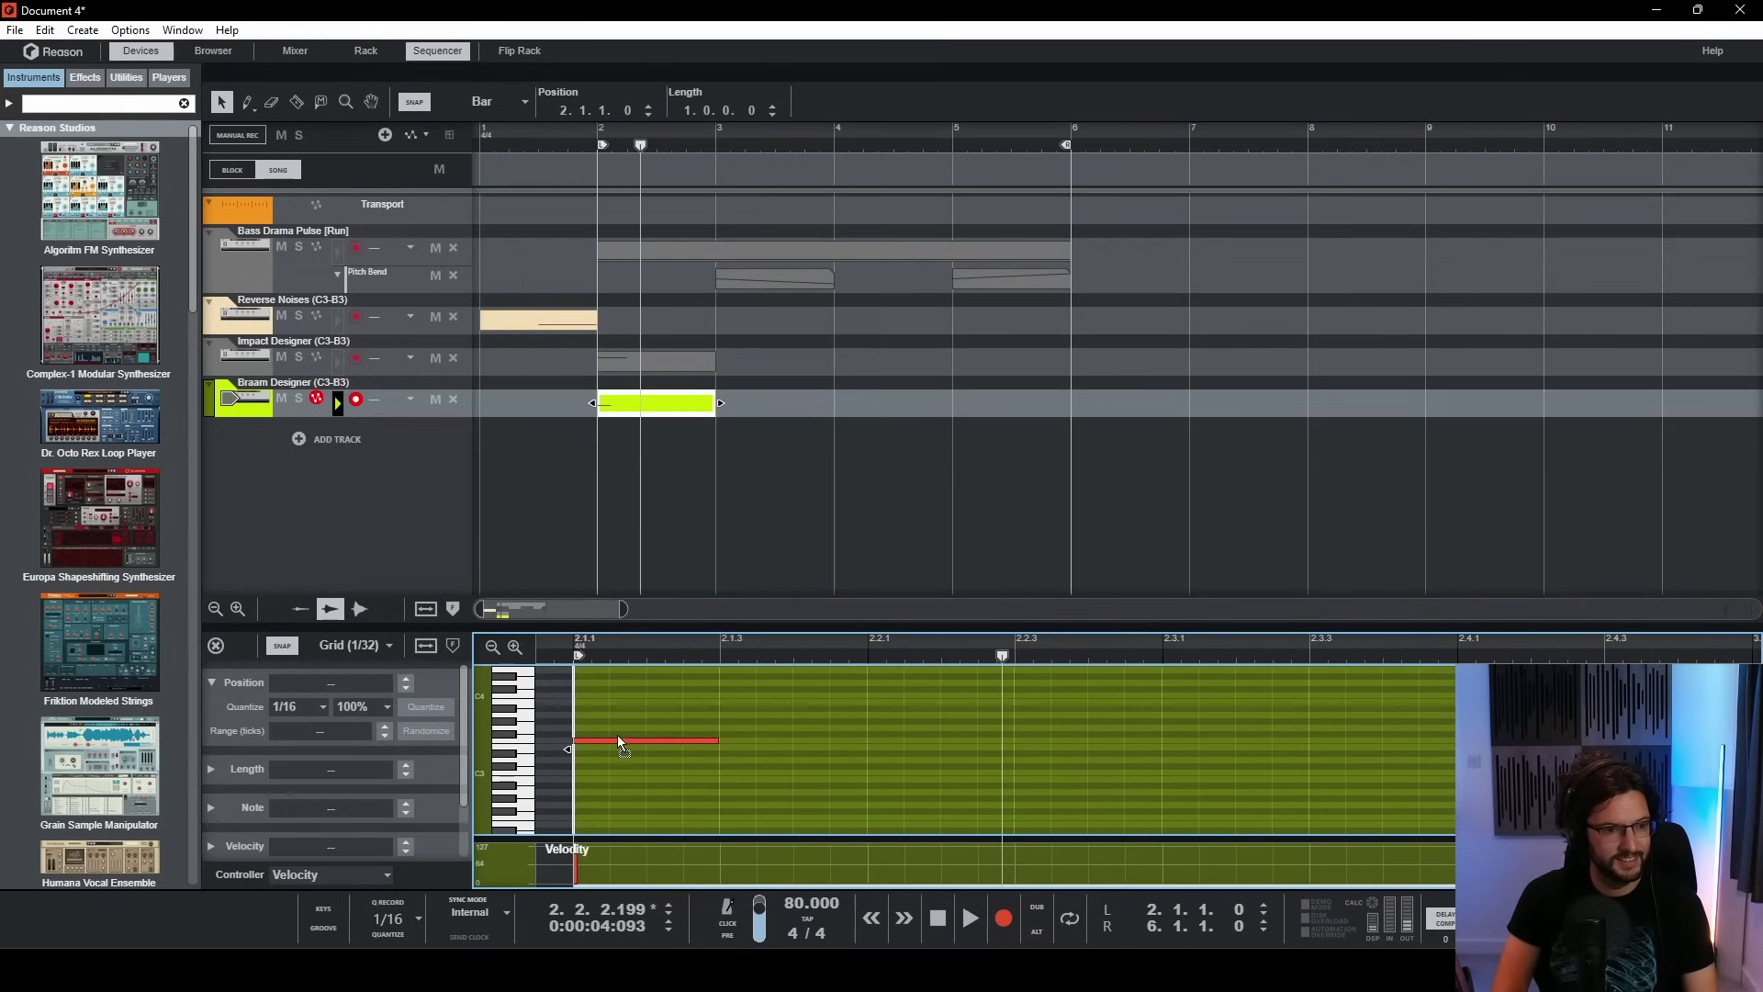
drag(619, 738, 620, 735)
click(874, 317)
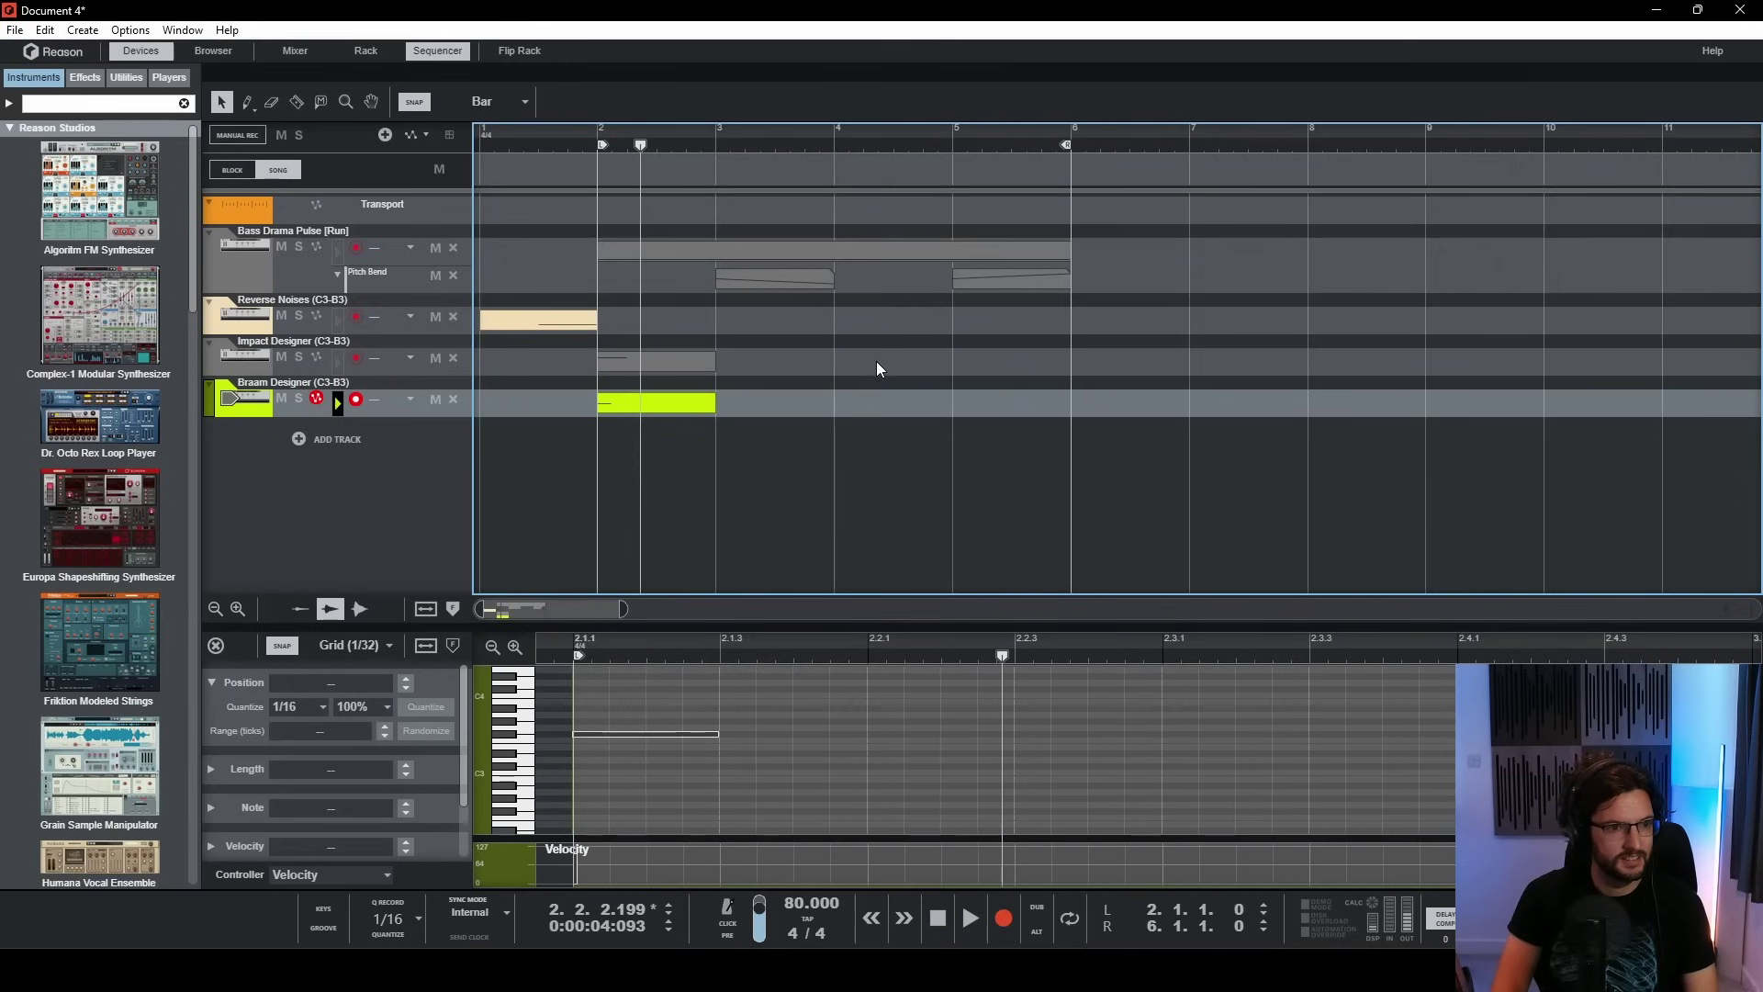
drag(648, 147, 618, 158)
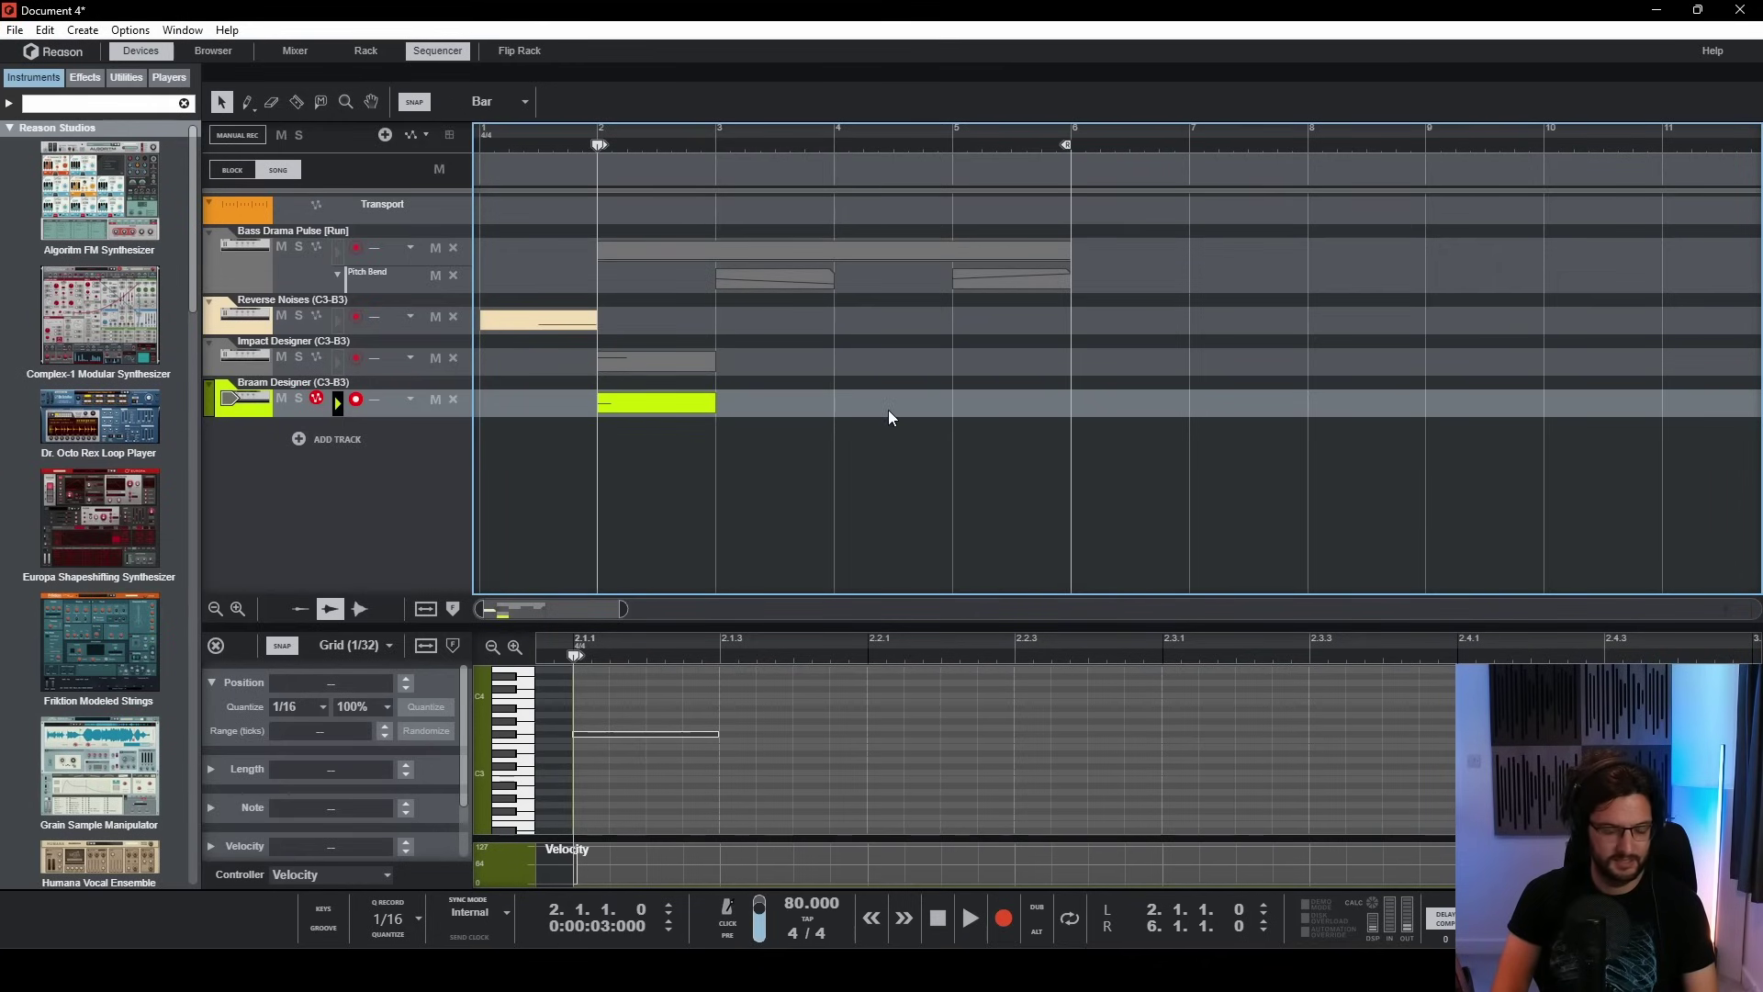
key(space)
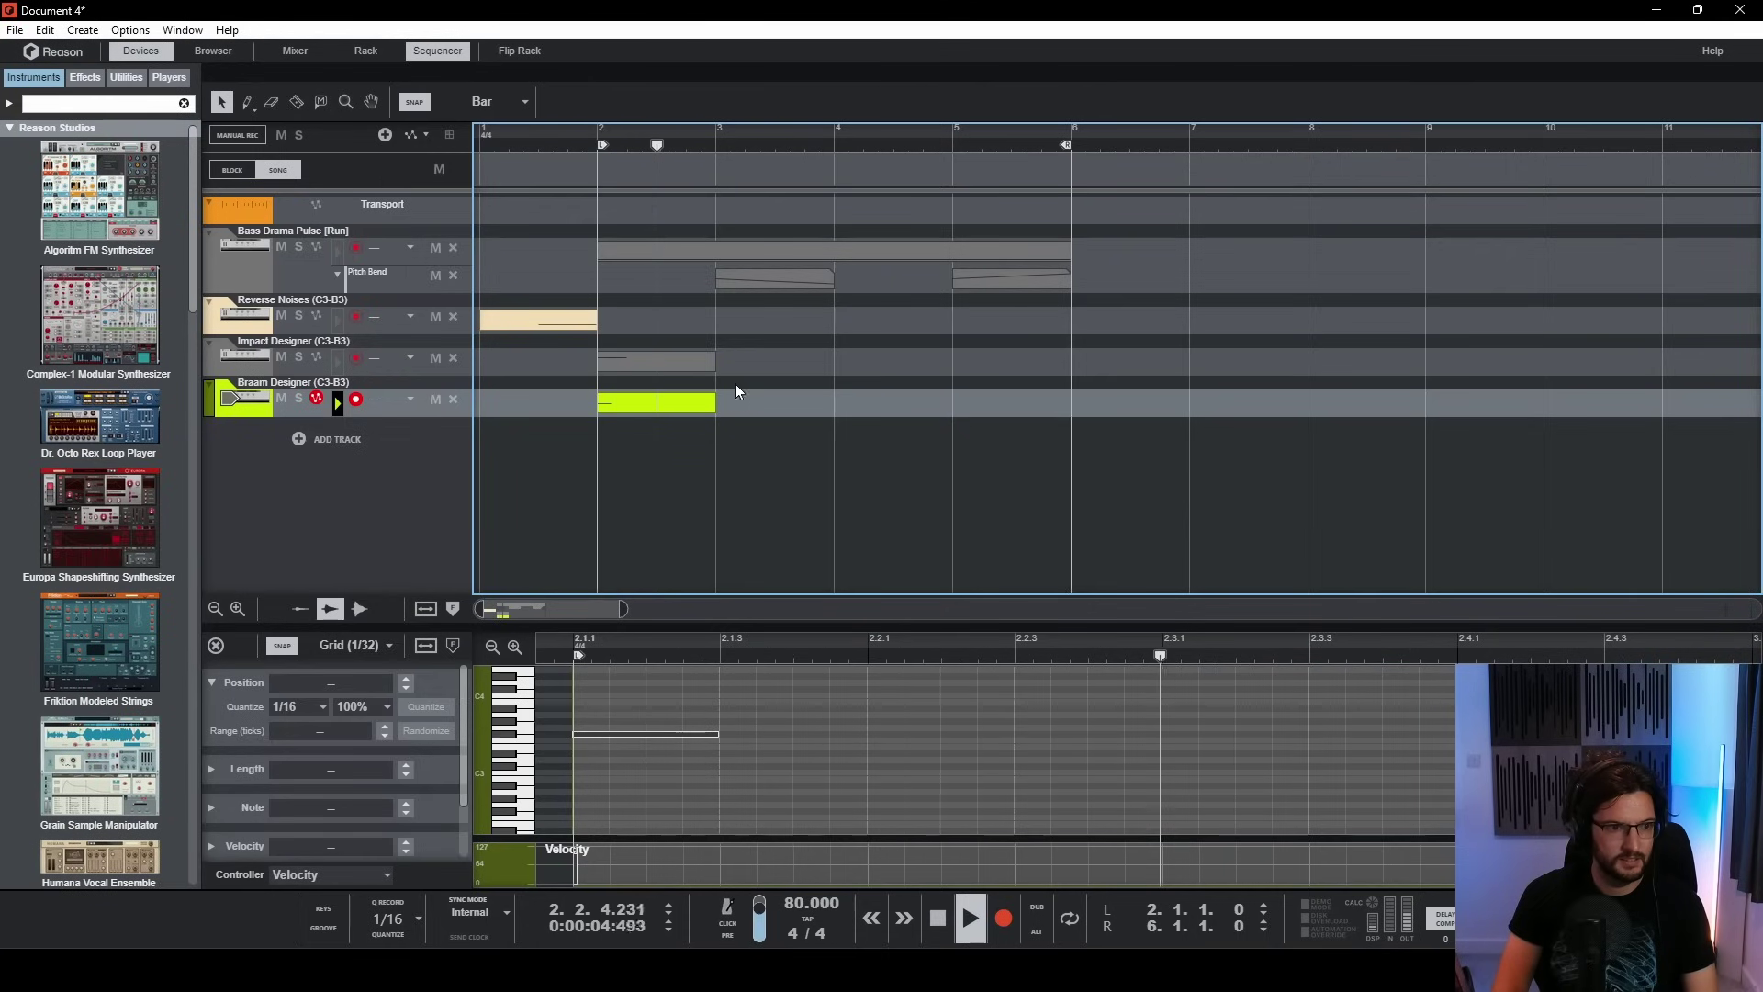
- Raise the Braam Designer note in the bar 2 clip to A#3 and play from bar 2 to hear it
click(650, 405)
click(650, 729)
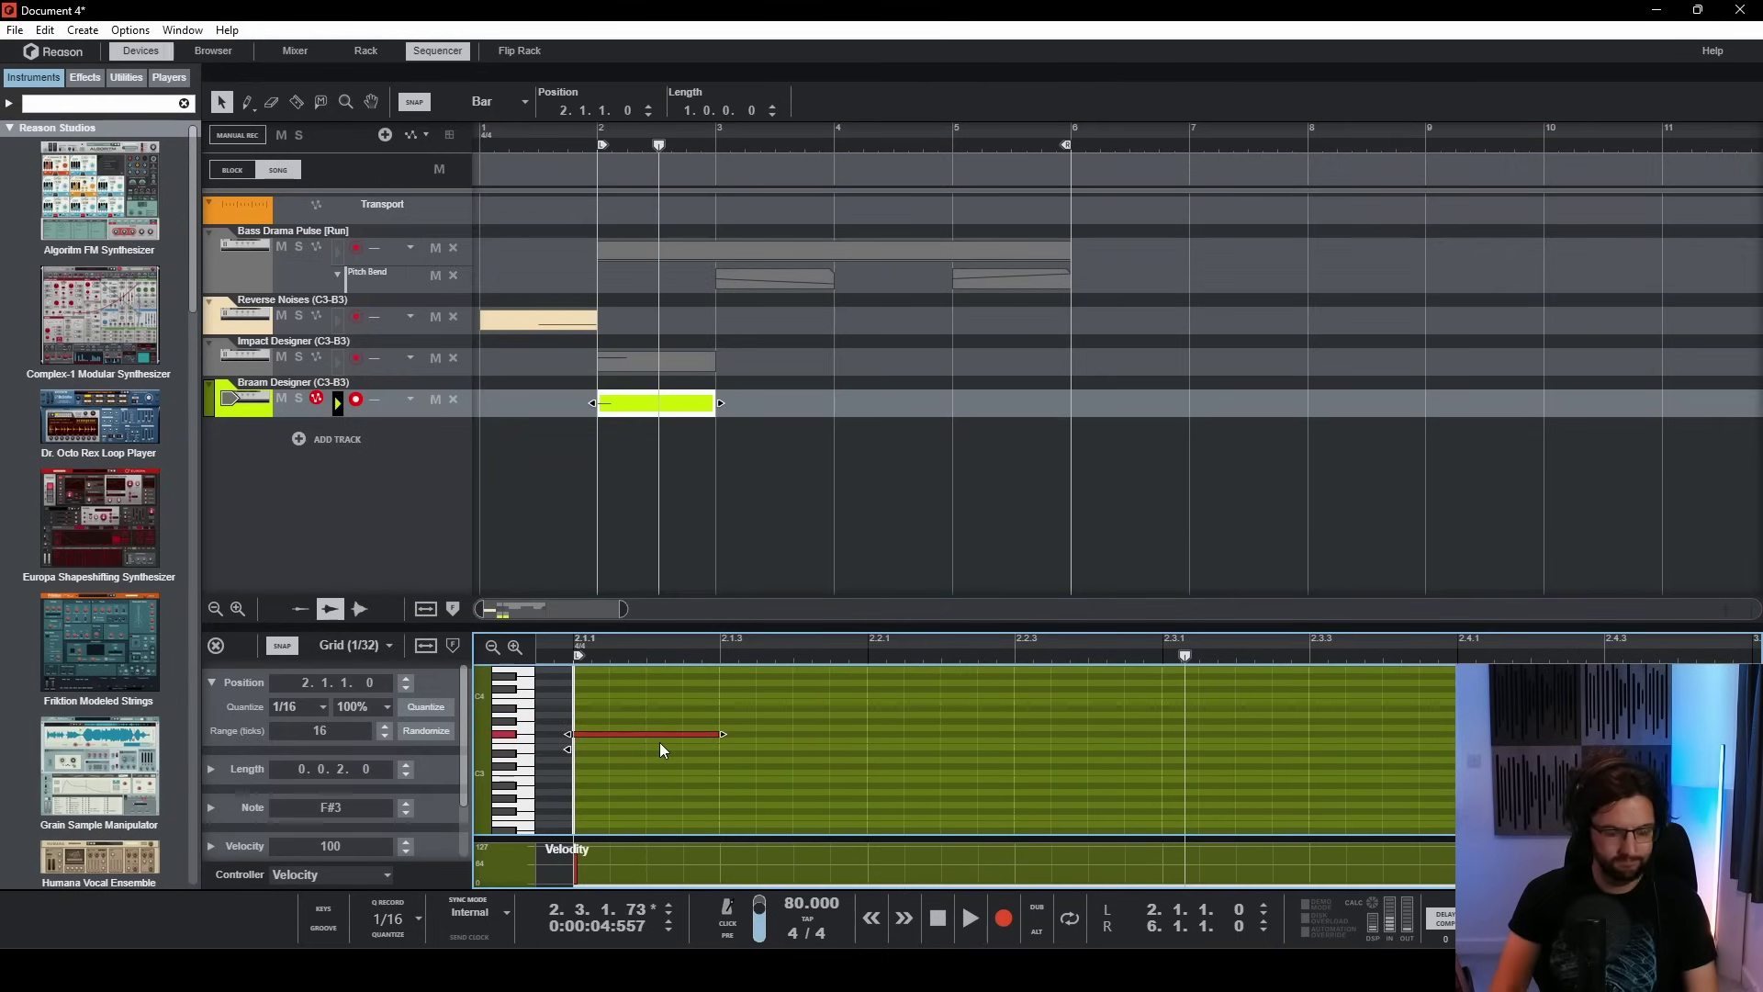
key(Up)
key(Up)
key(Up)
click(618, 156)
key(space)
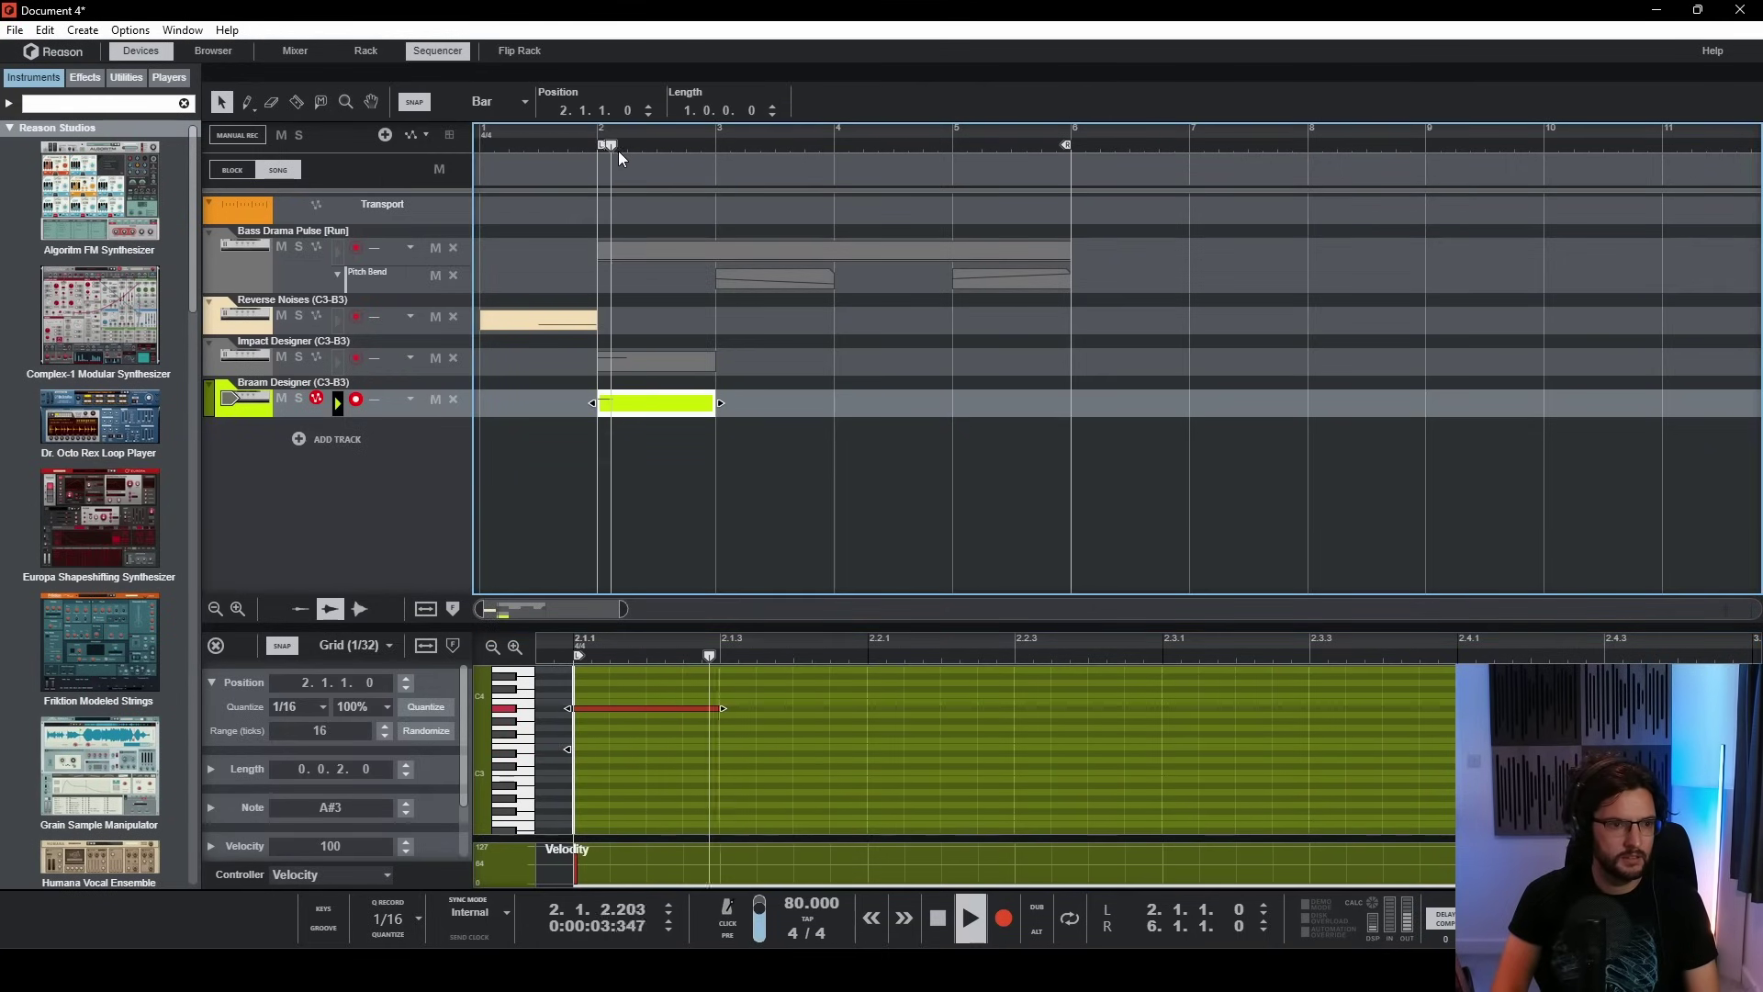
click(808, 415)
key(space)
- Create a one-bar clip at bar 3 on the Braam Designer track and draw a one-beat D#3 note at 3.4.1
double_click(798, 404)
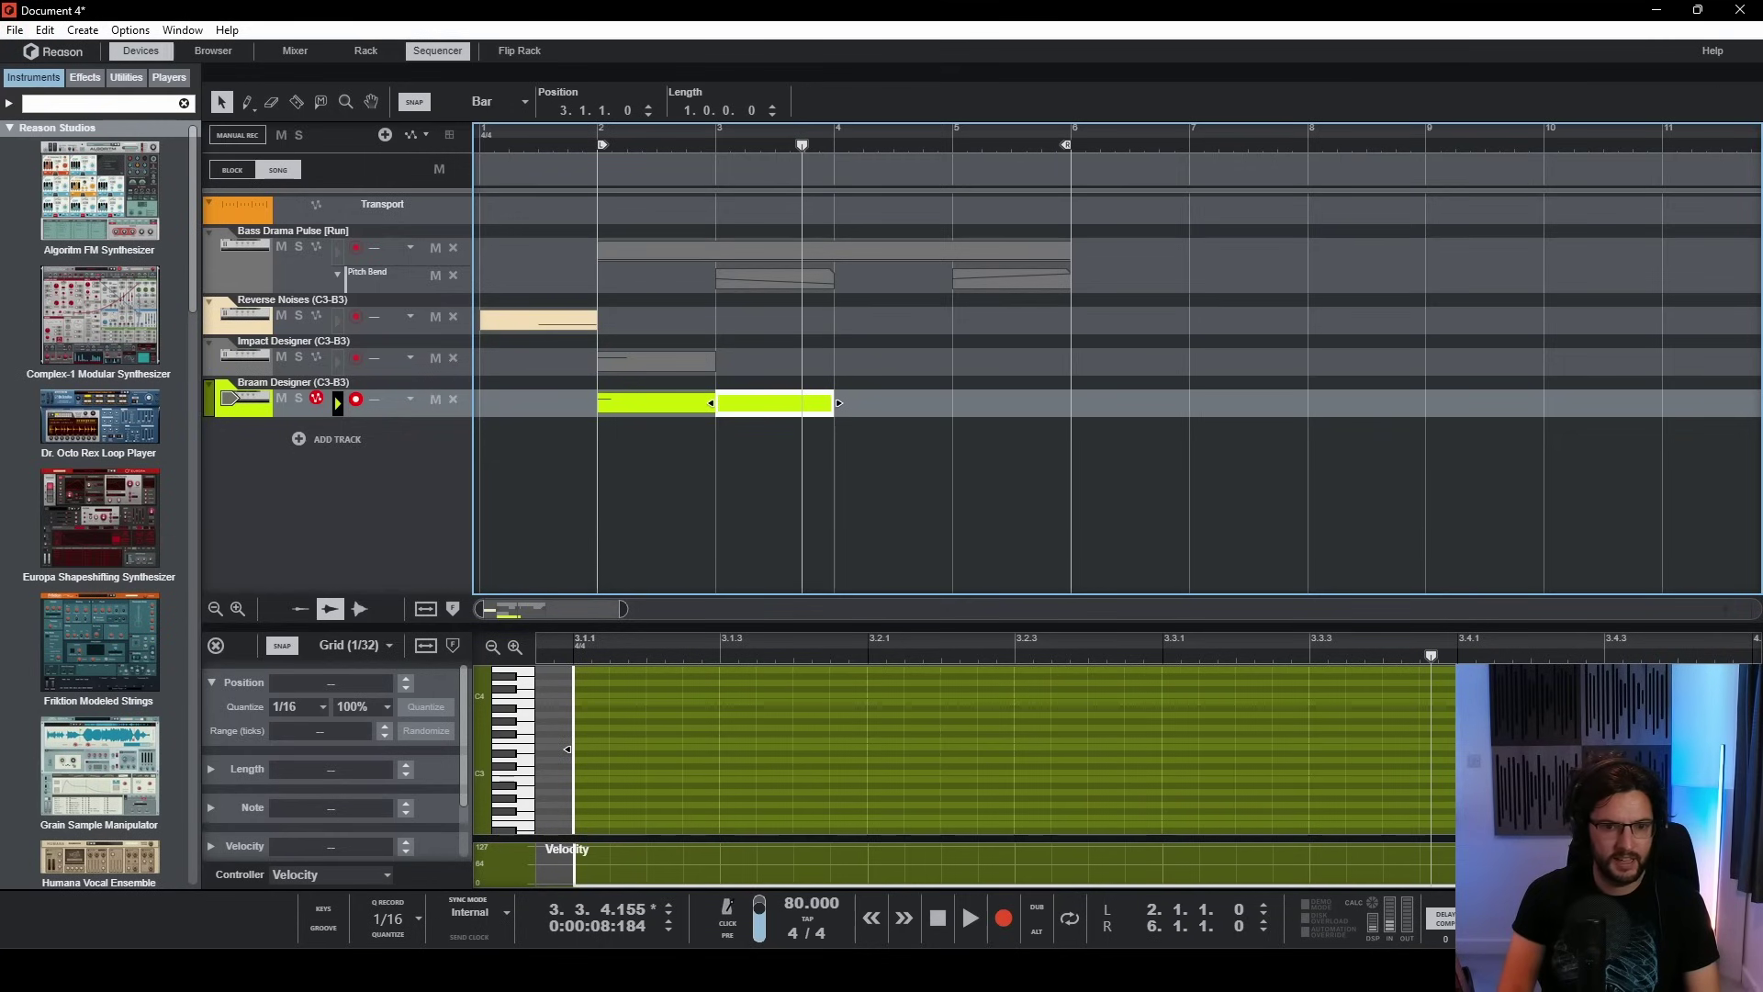
click(1469, 762)
scroll(1389, 763, right, 1)
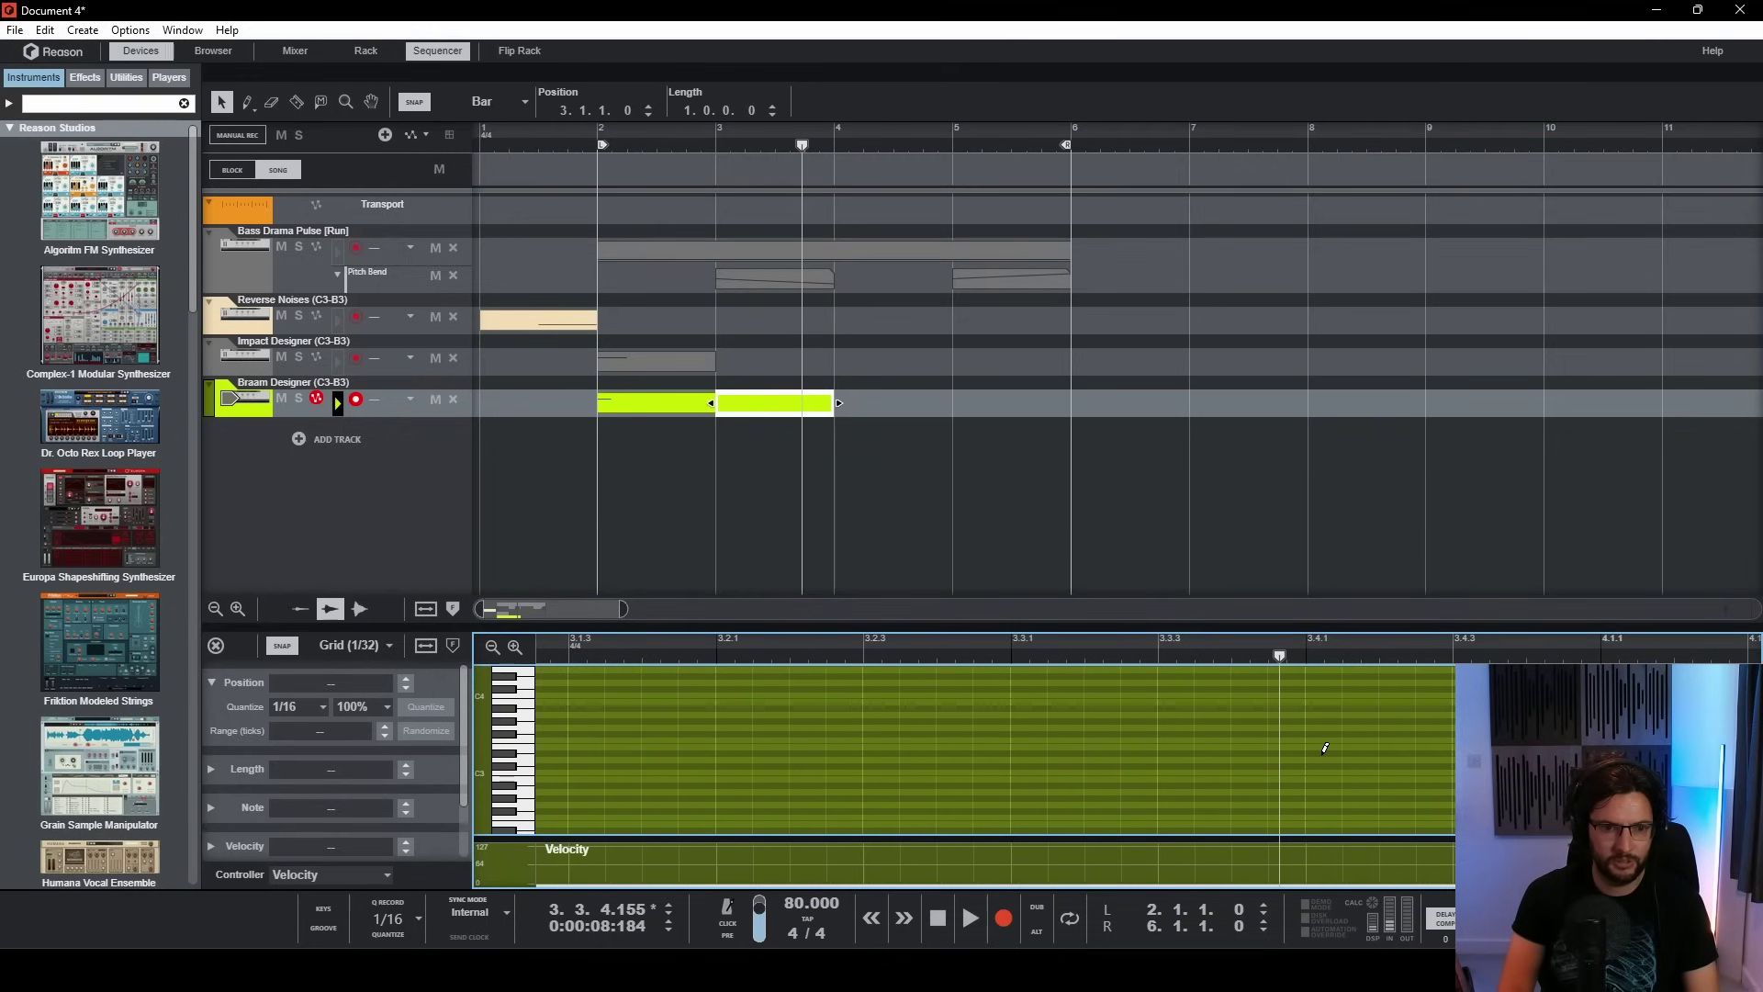
click(1324, 751)
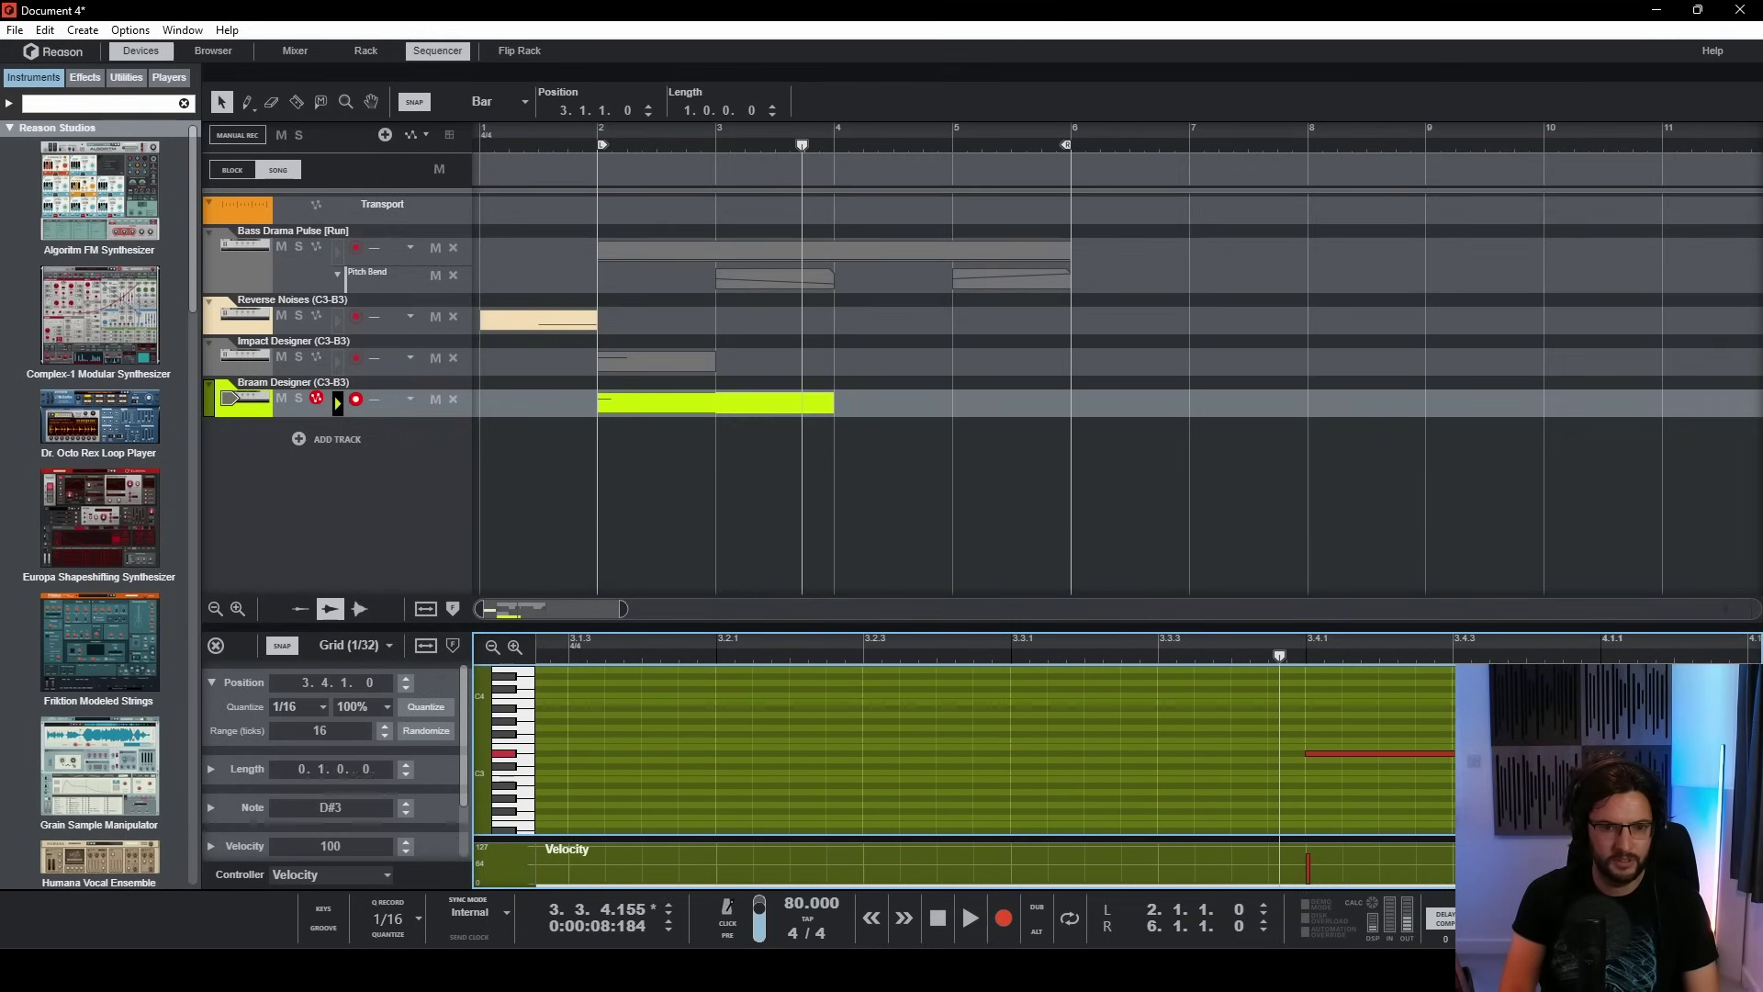
- Copy the Braam Designer clip from bar 2 to bar 4 and lower the copy's note to G#3
drag(652, 410, 906, 421)
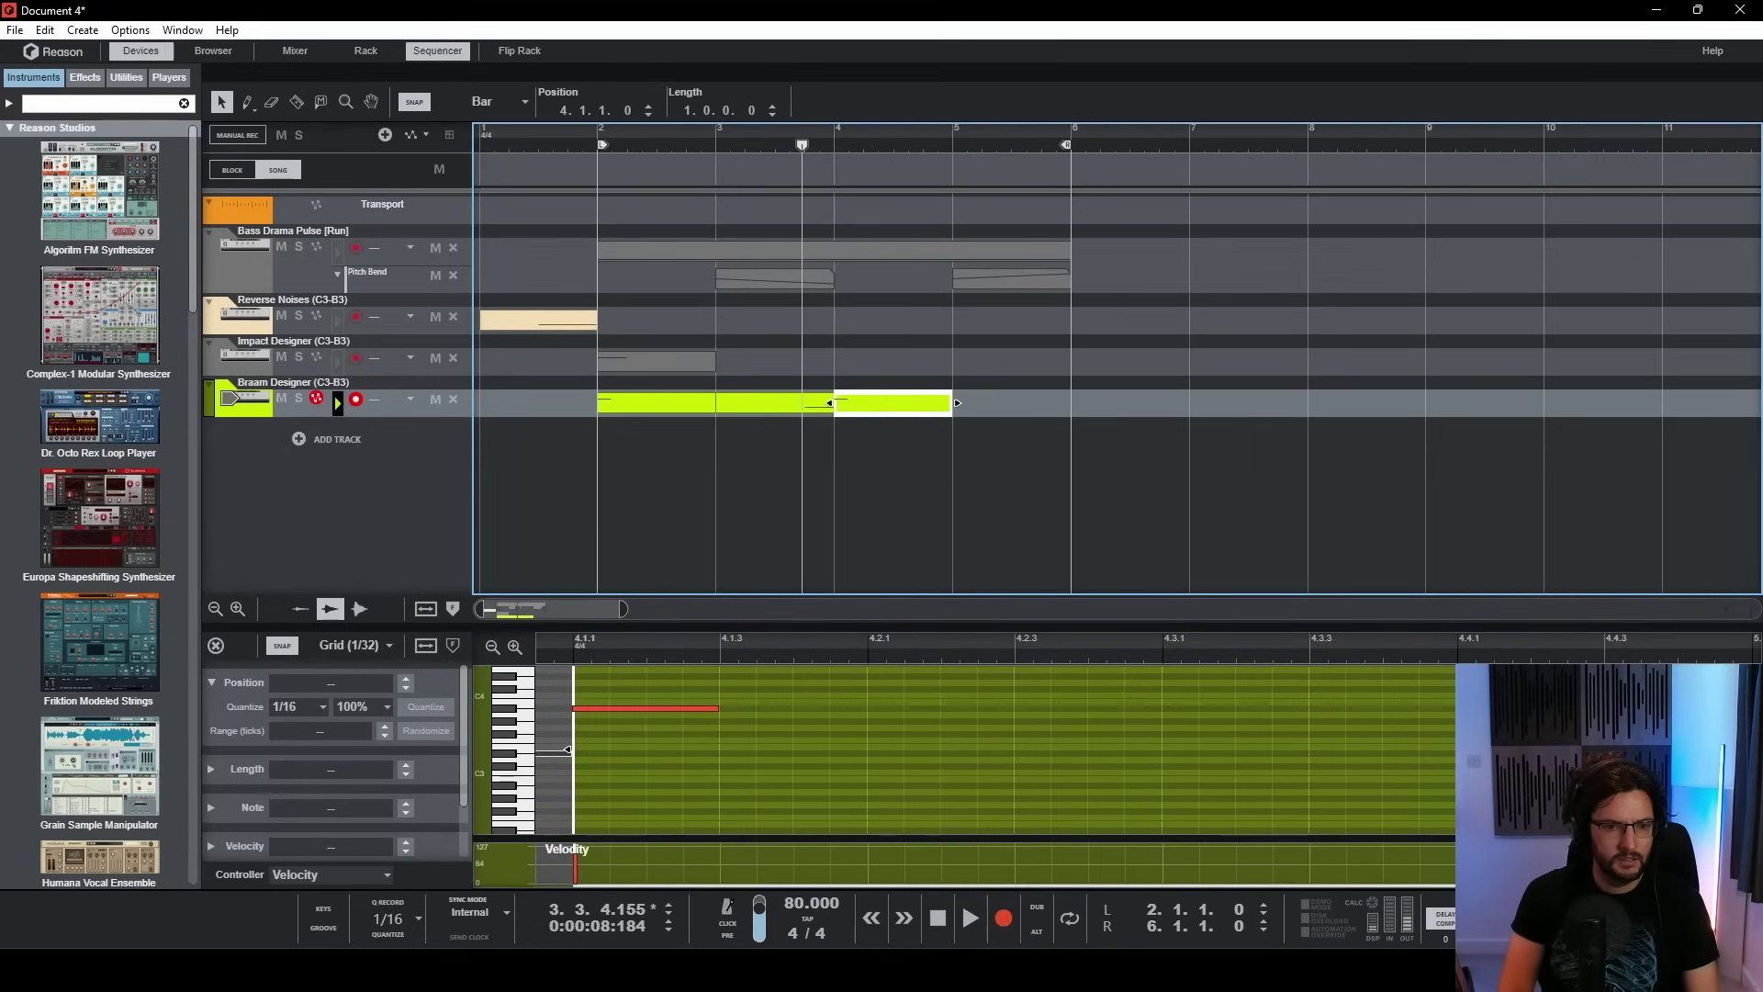
drag(639, 709, 638, 722)
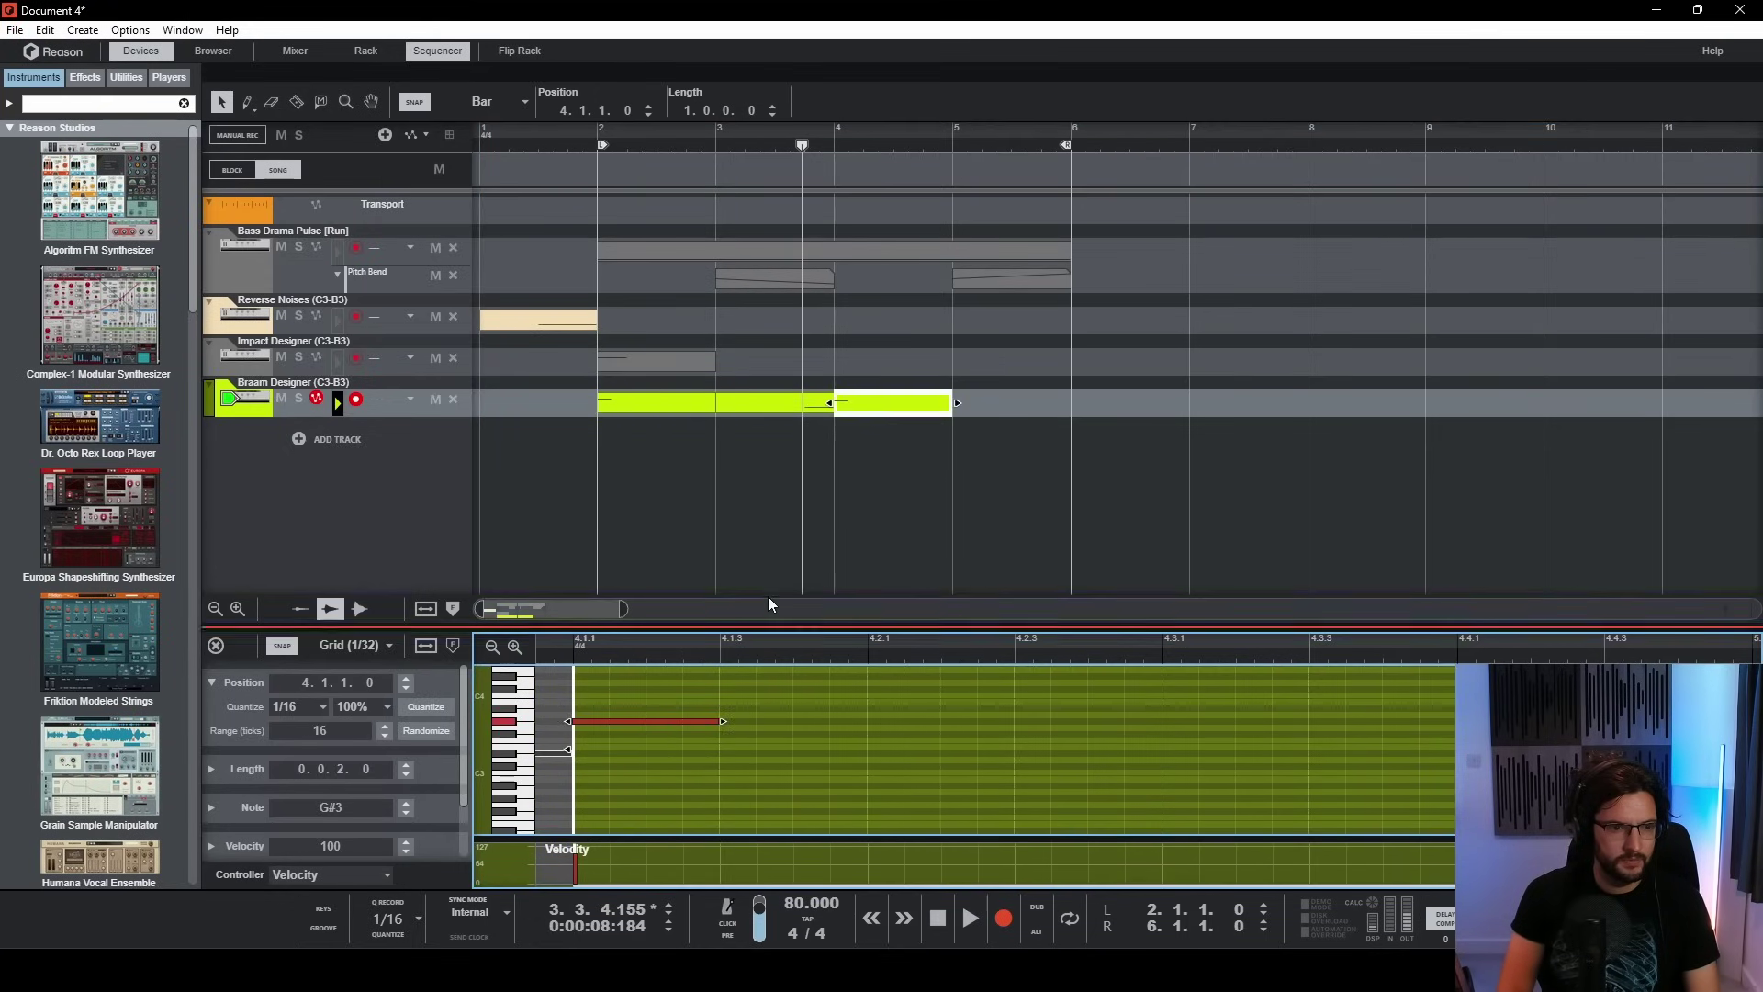
click(818, 561)
- Add an automation lane for the Braam Designer's Chop control and draw a two-bar clip in it starting at bar 3
key(F6)
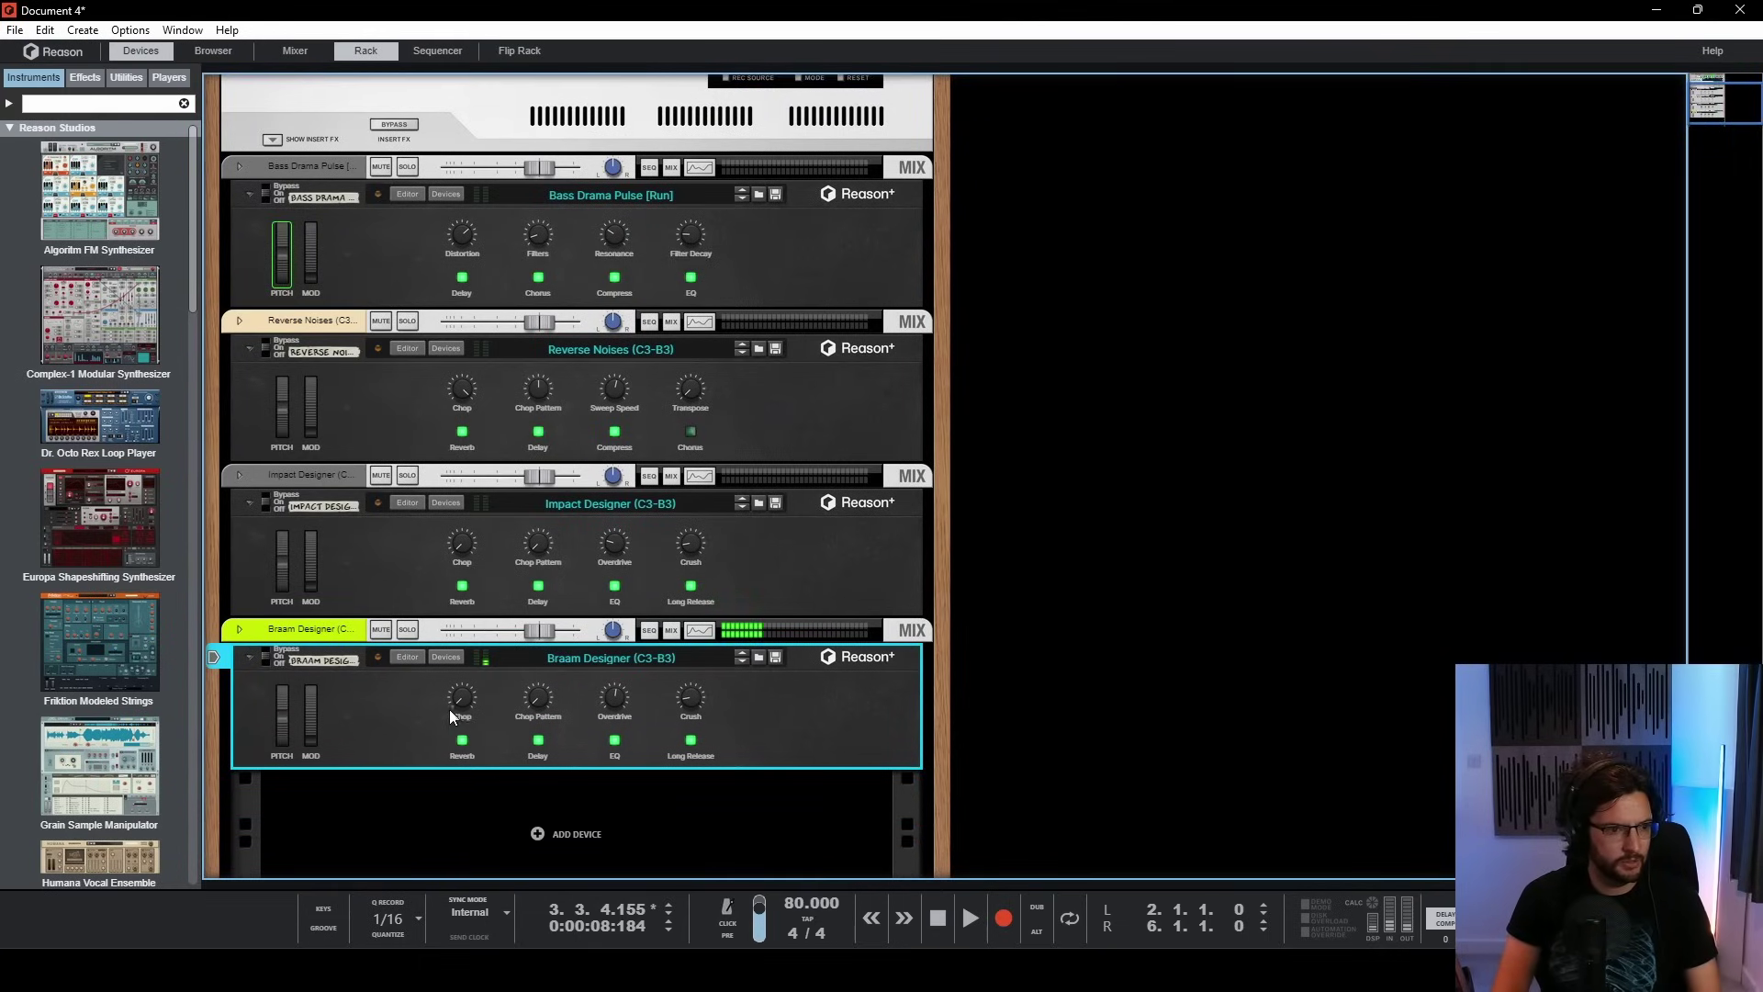
right_click(456, 706)
click(510, 714)
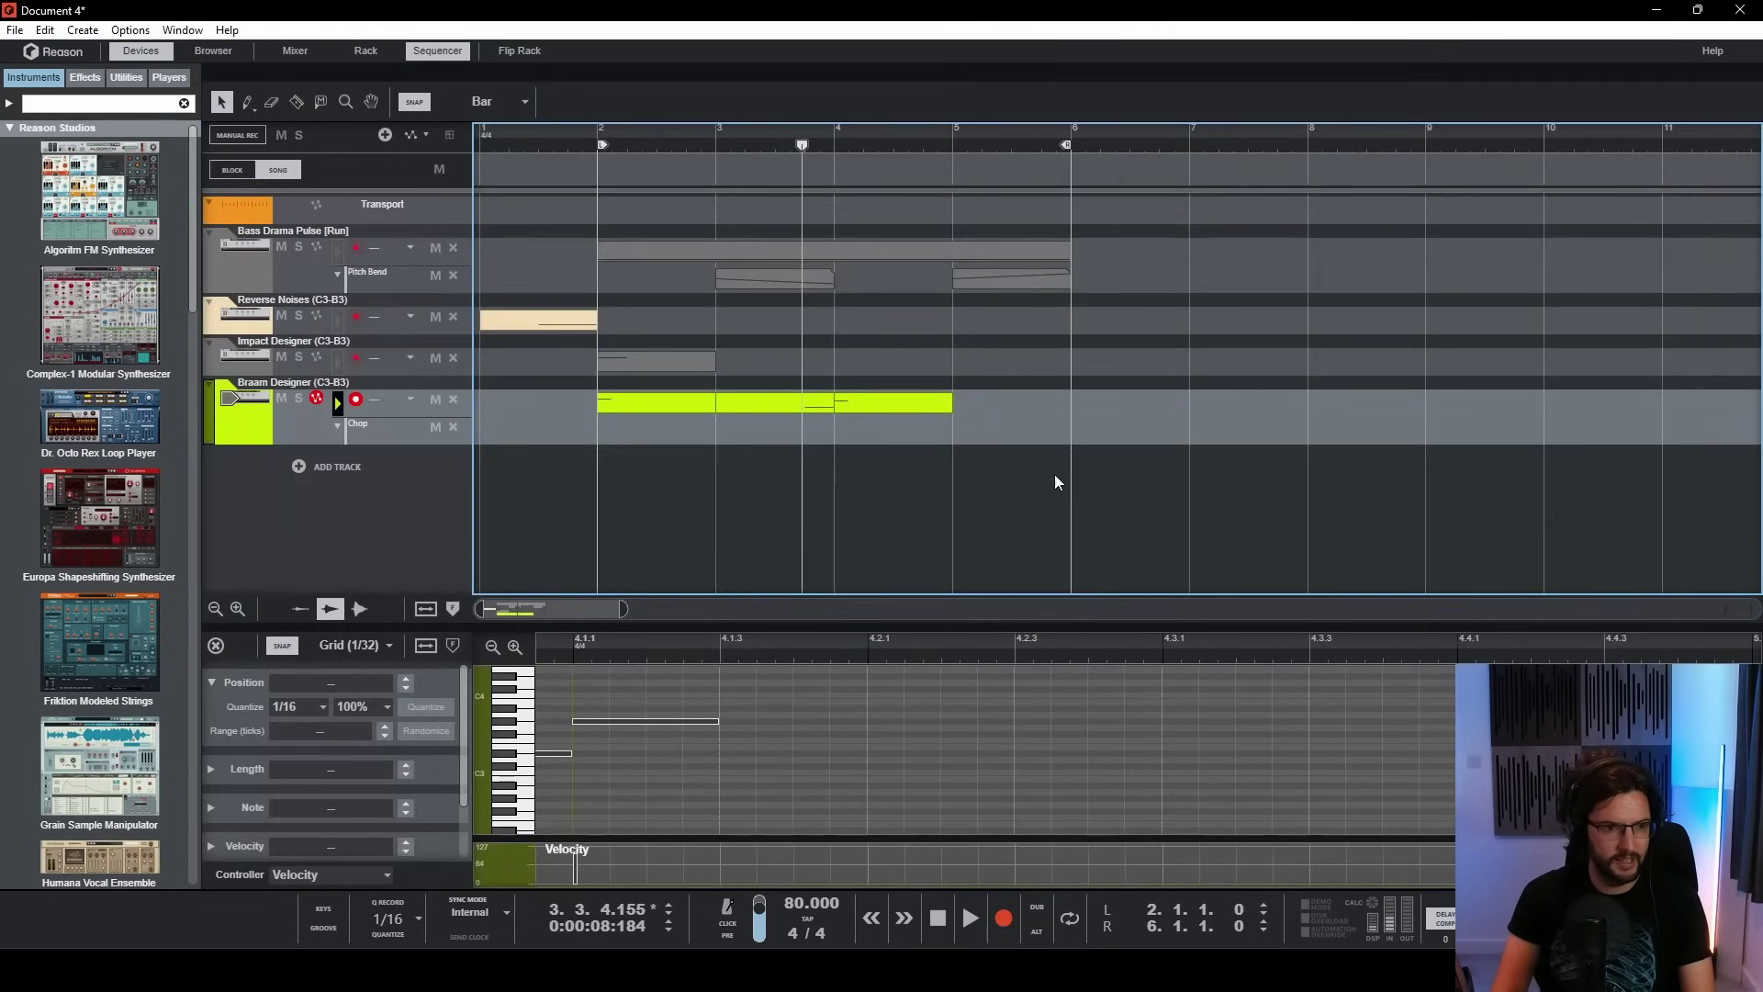
drag(734, 429, 863, 429)
- Raise the Chop automation level inside the new clip and play the arrangement from bar 3
double_click(842, 436)
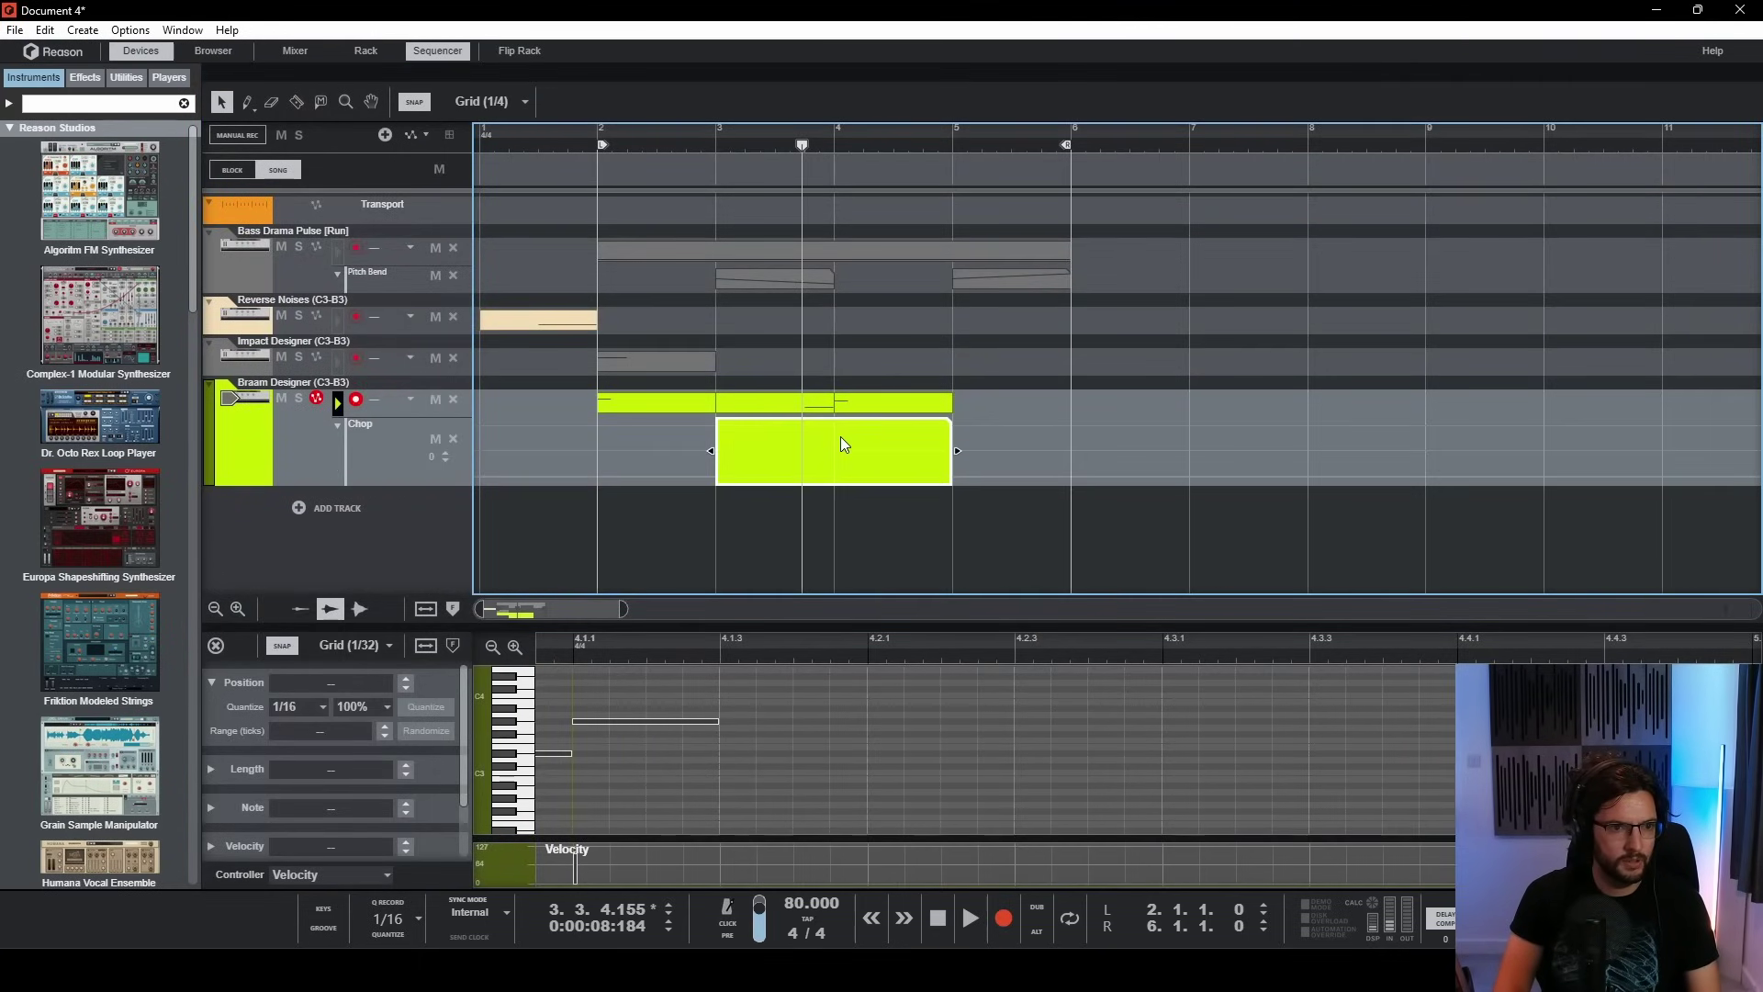
click(825, 421)
click(840, 313)
click(726, 138)
key(space)
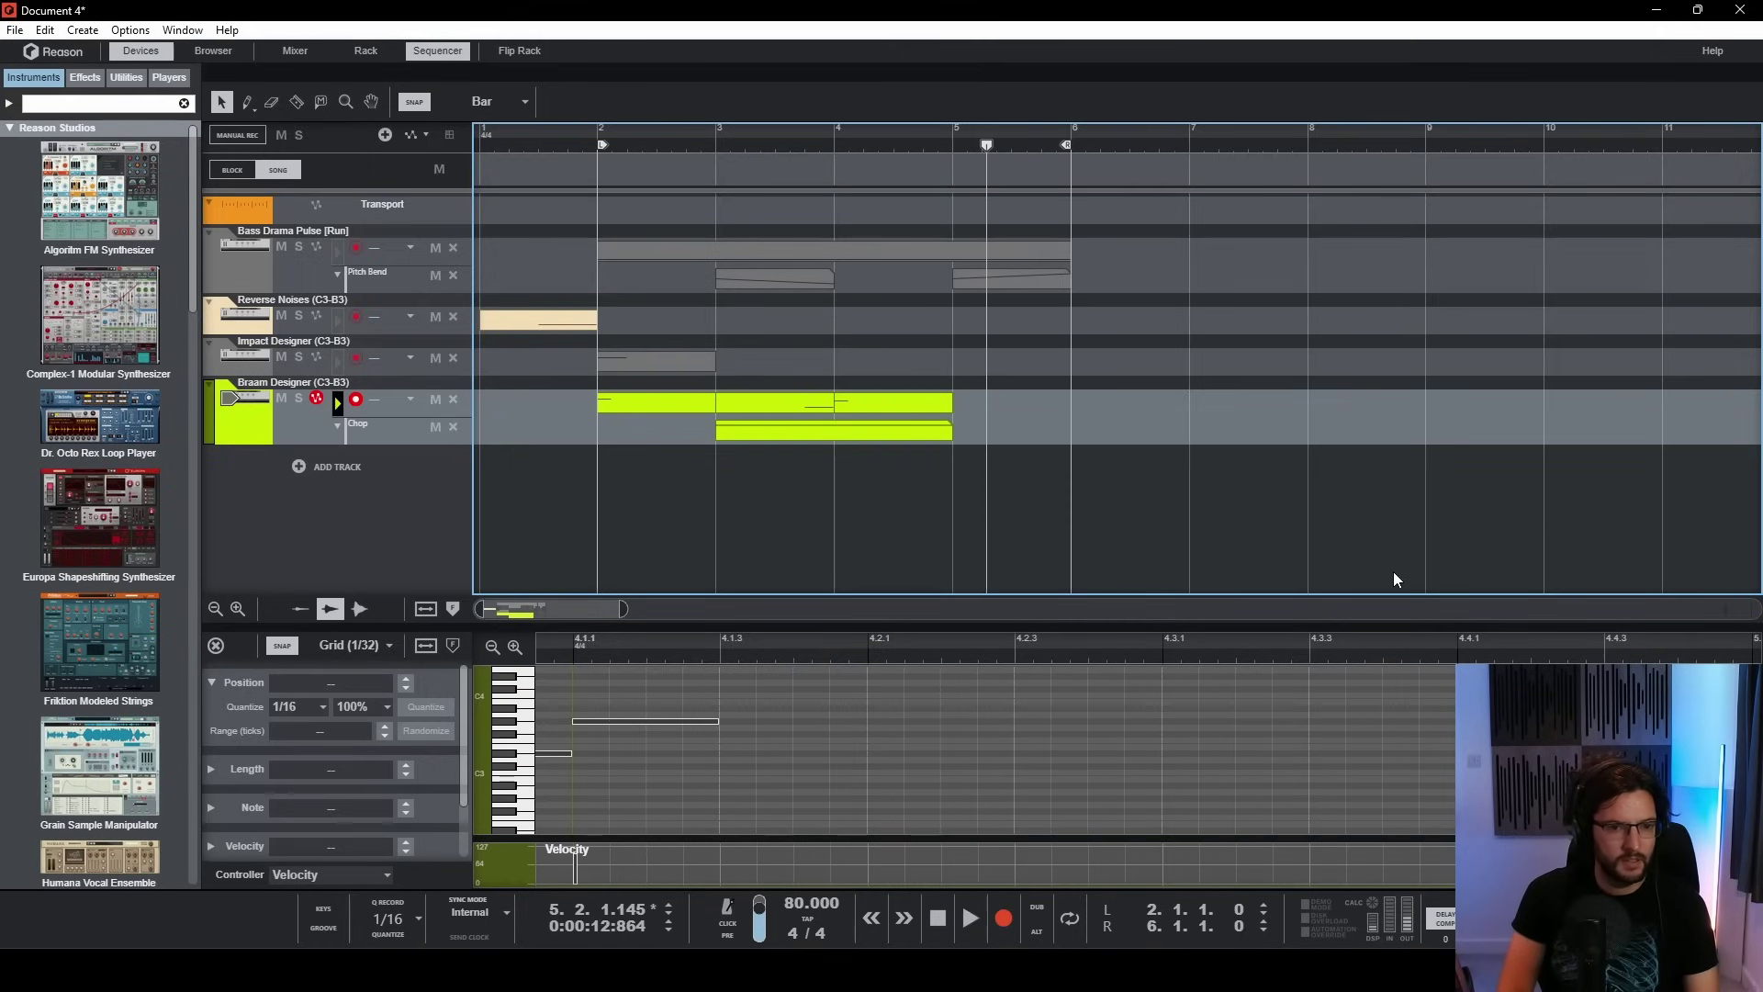
- Lower the Braam Designer channel's fader in the mixer and play the arrangement from bar 1
key(F5)
click(1509, 573)
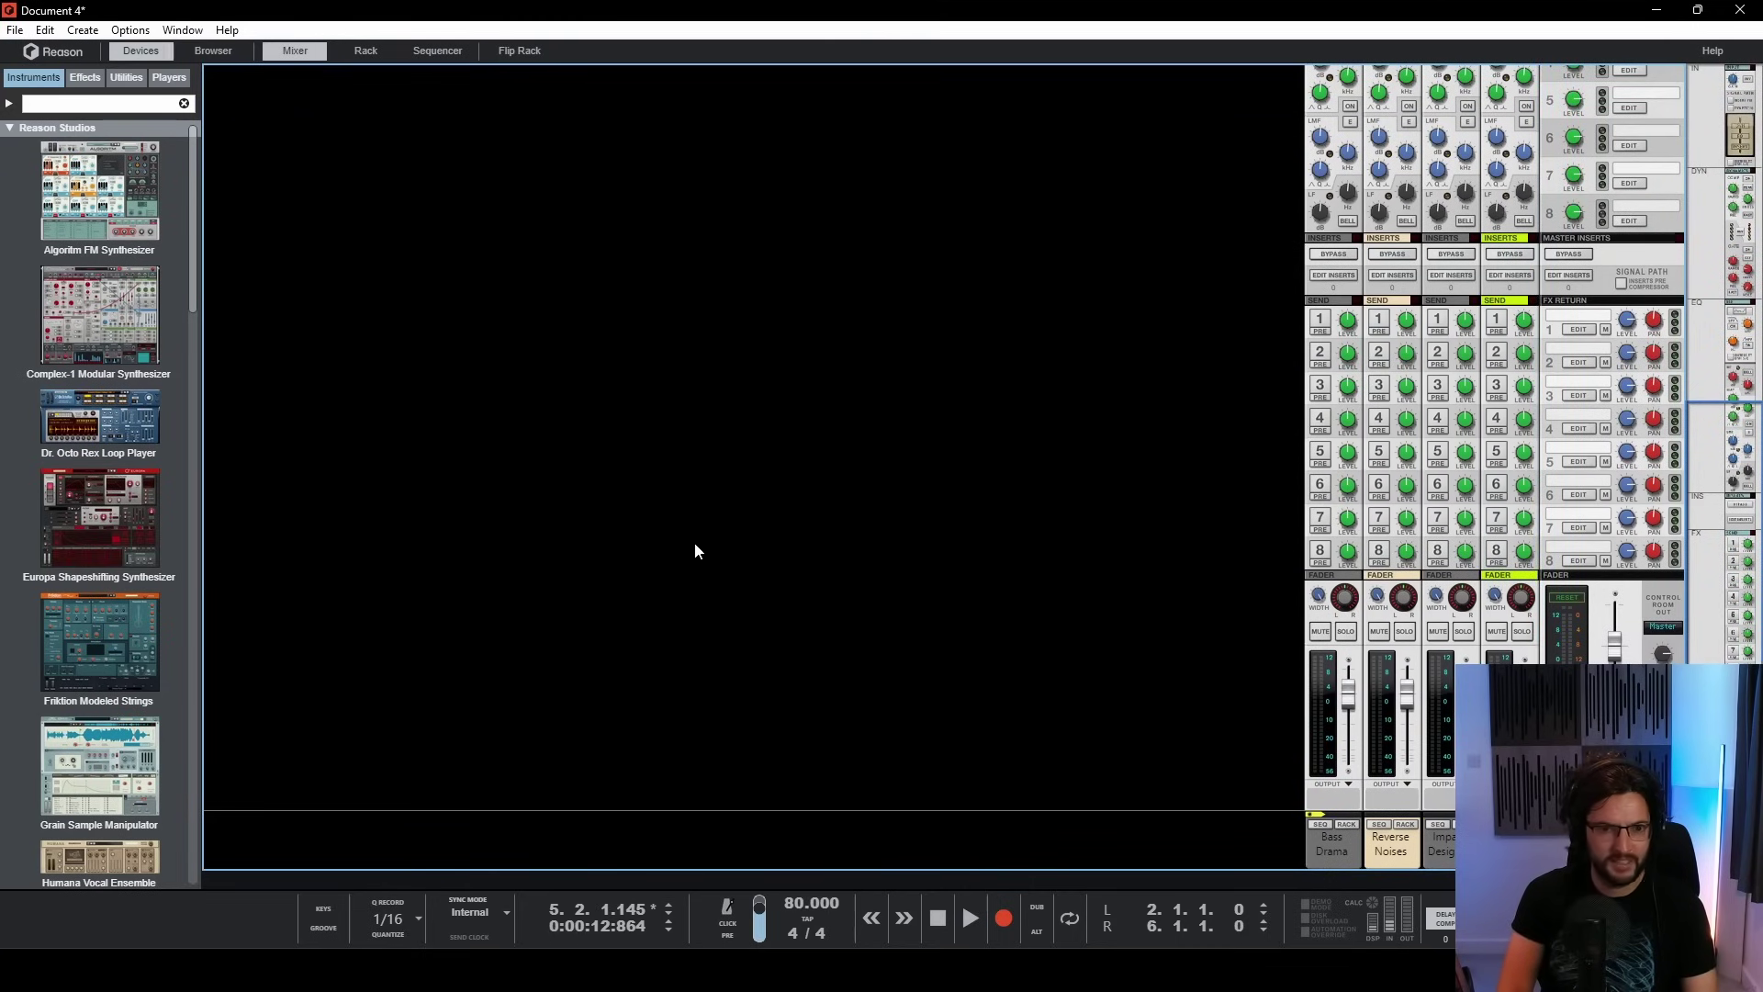
key(F7)
drag(714, 145, 536, 167)
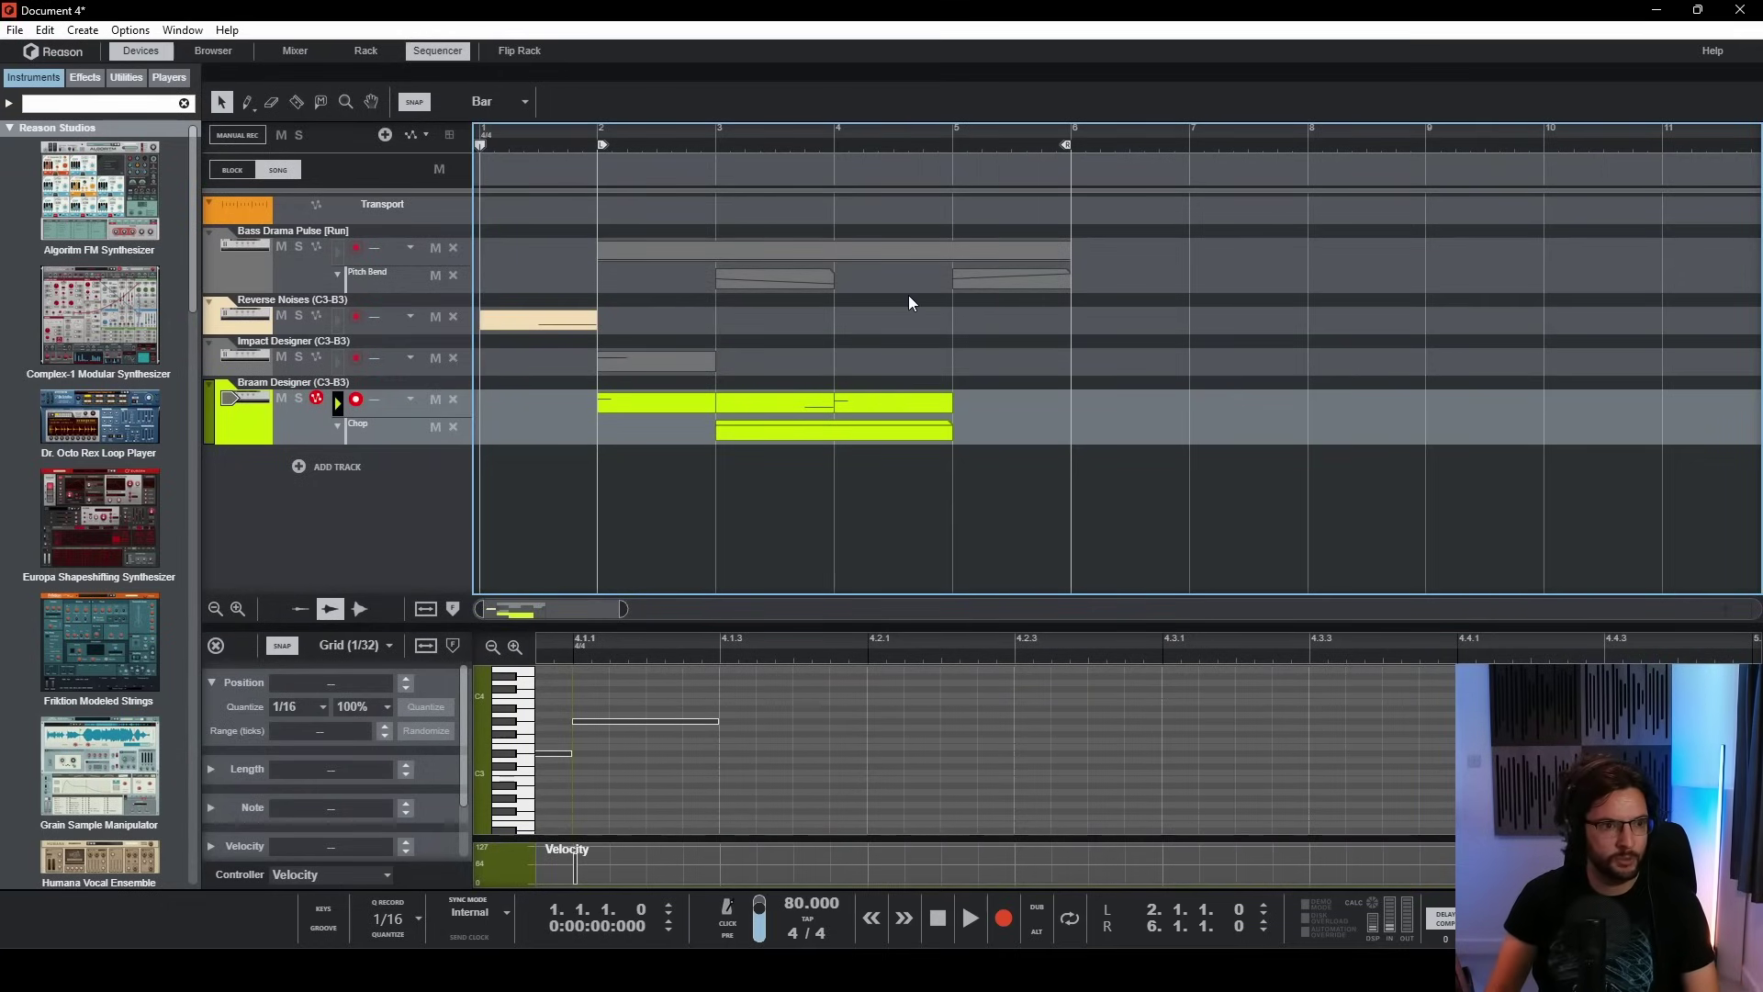
key(space)
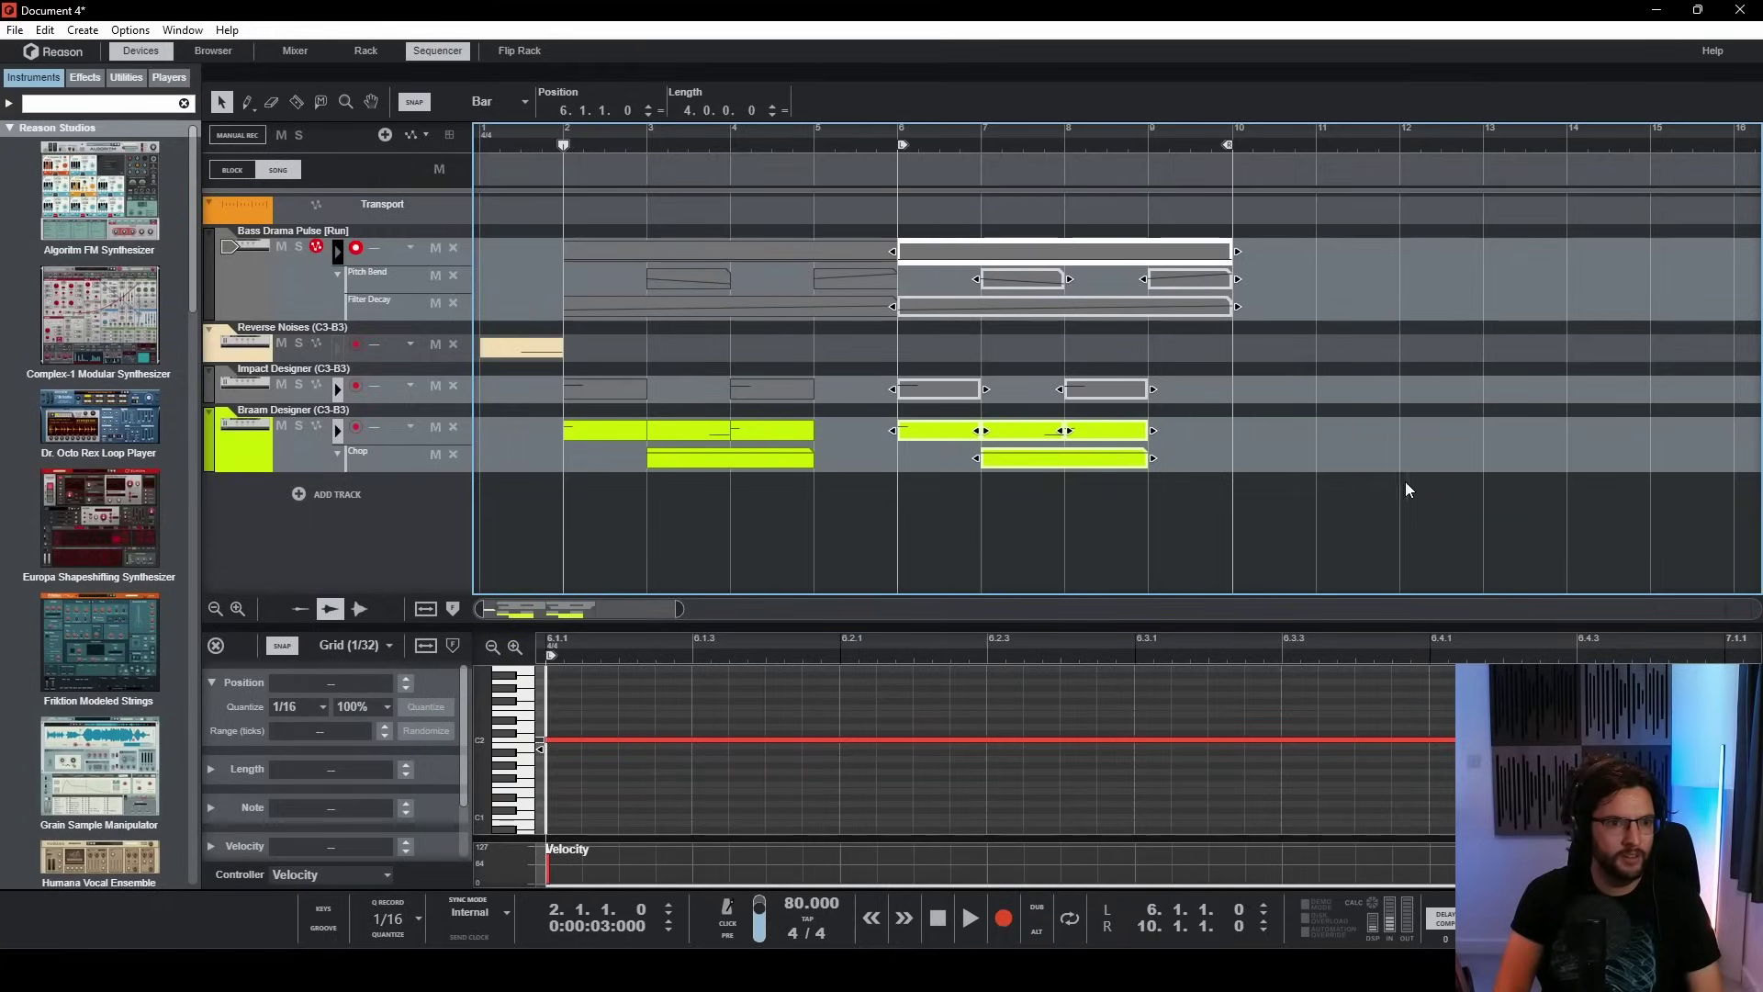
- Randomize the note pitches of the Impact Designer and Braam Designer clips from bar 6 onward within the range C3 to B3
click(1407, 488)
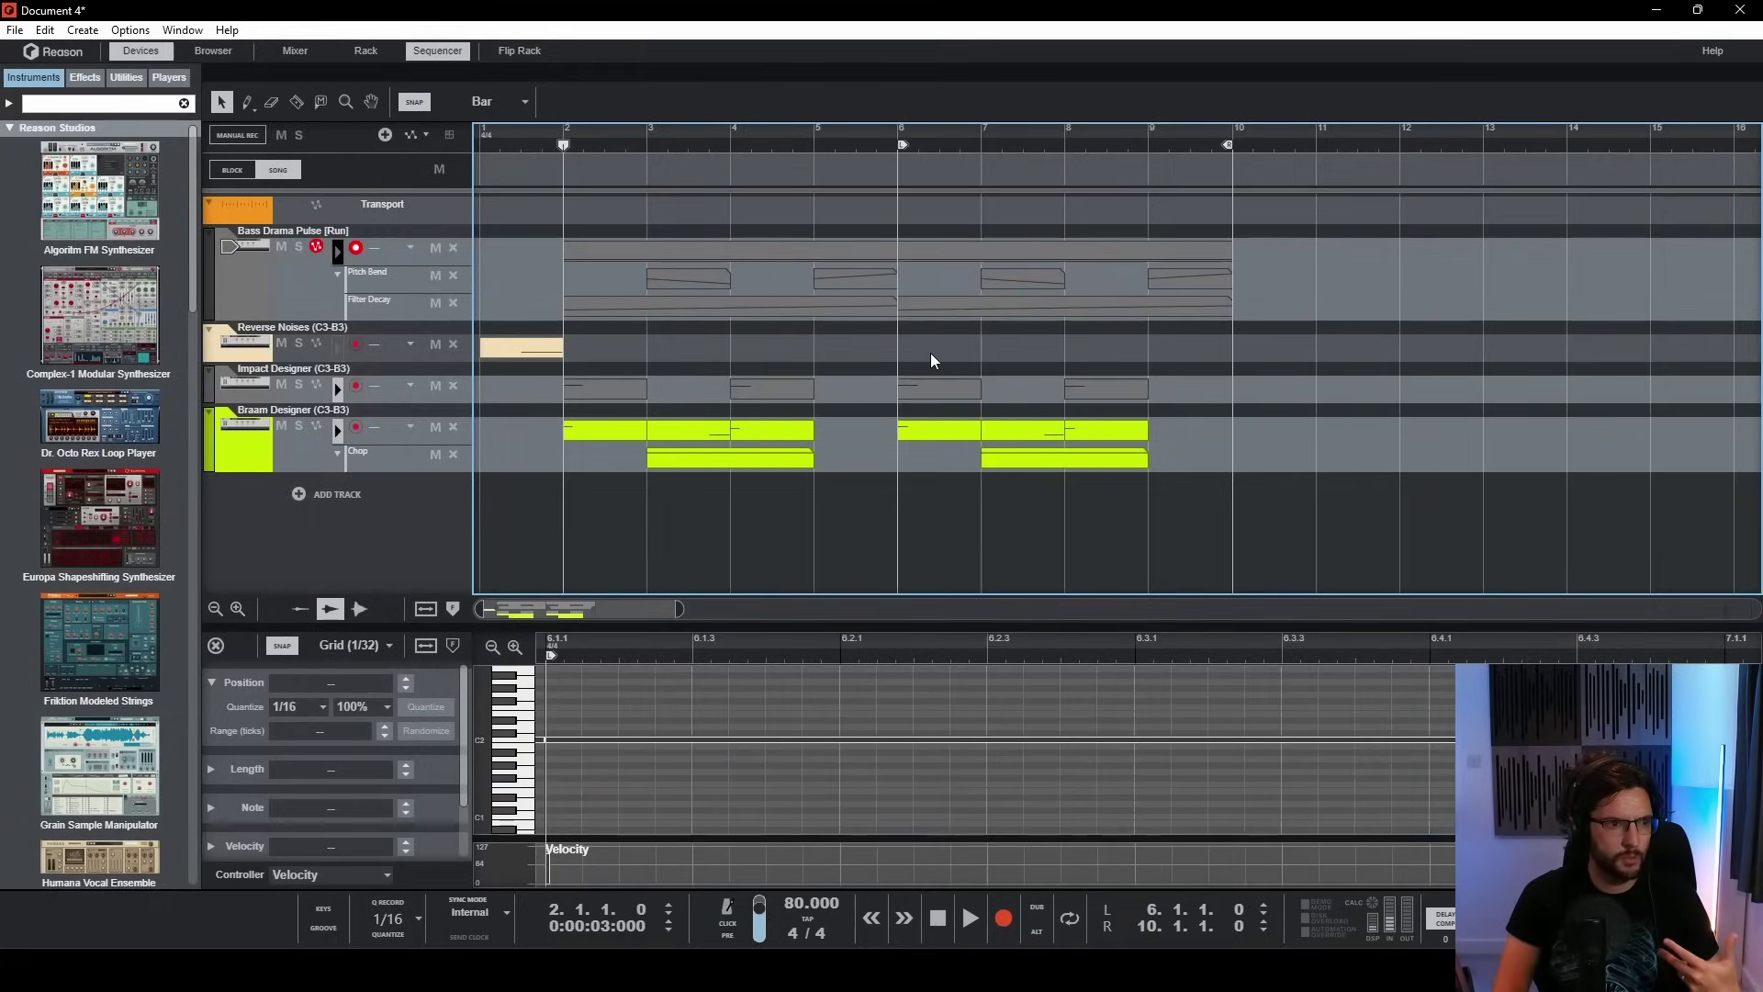
drag(929, 353, 1137, 415)
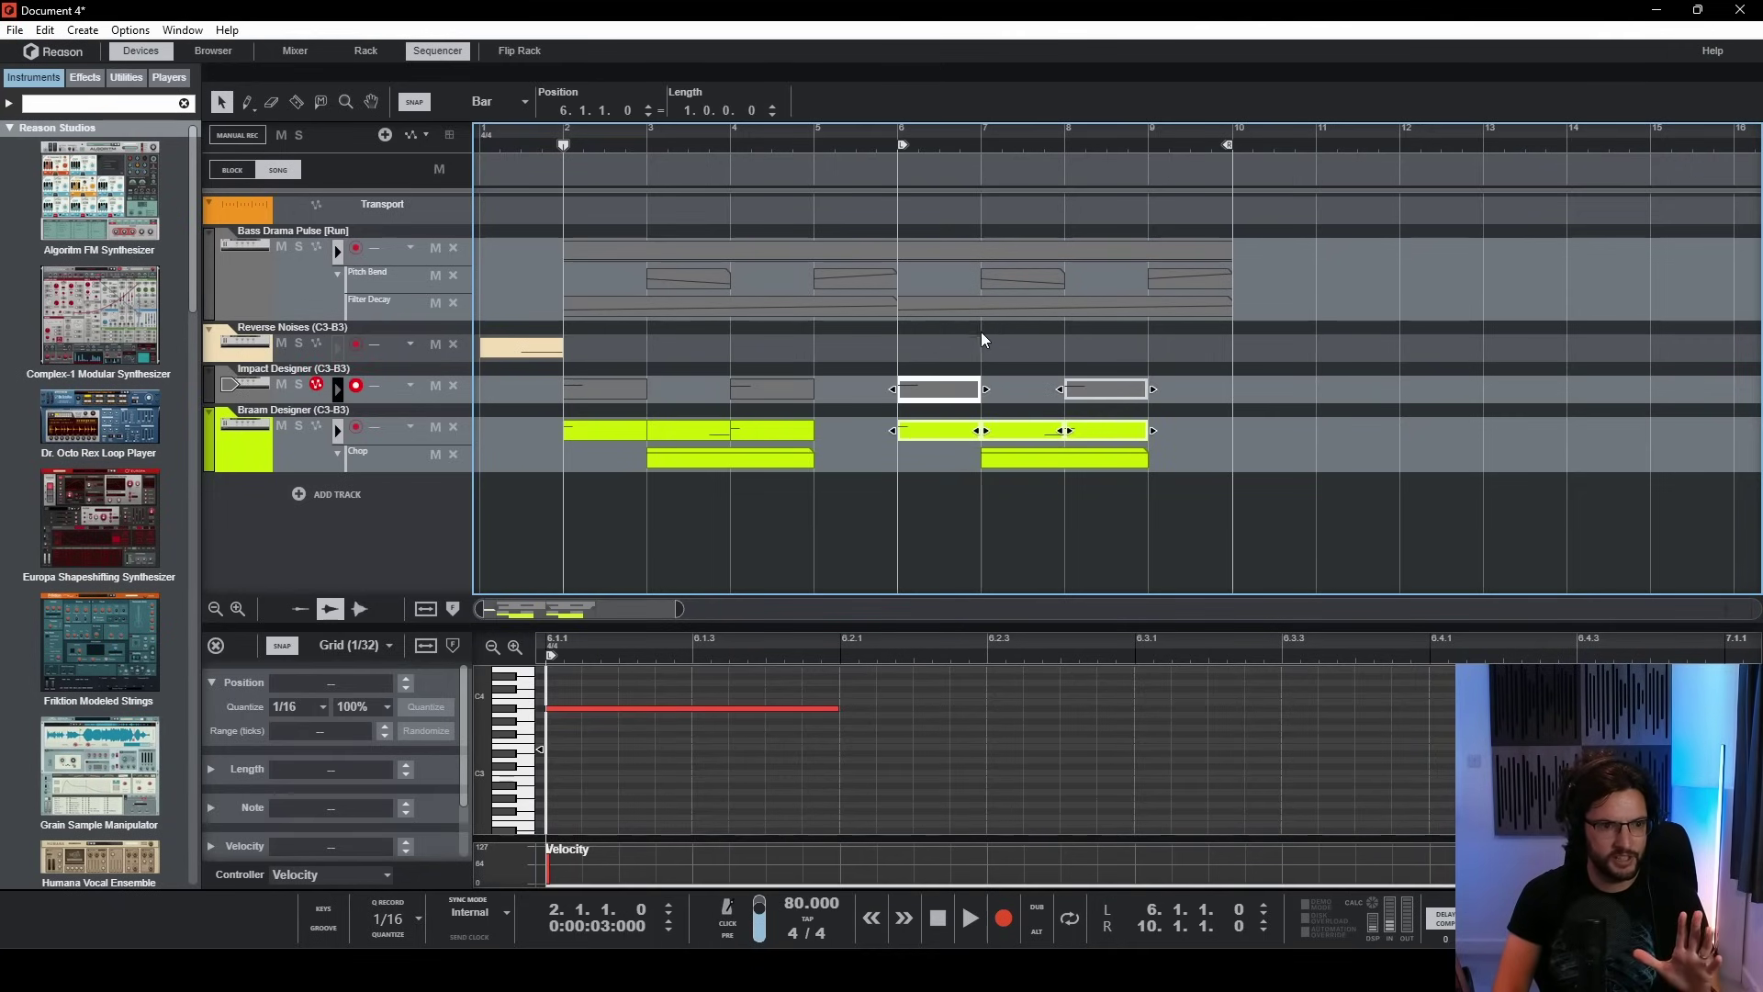
click(52, 34)
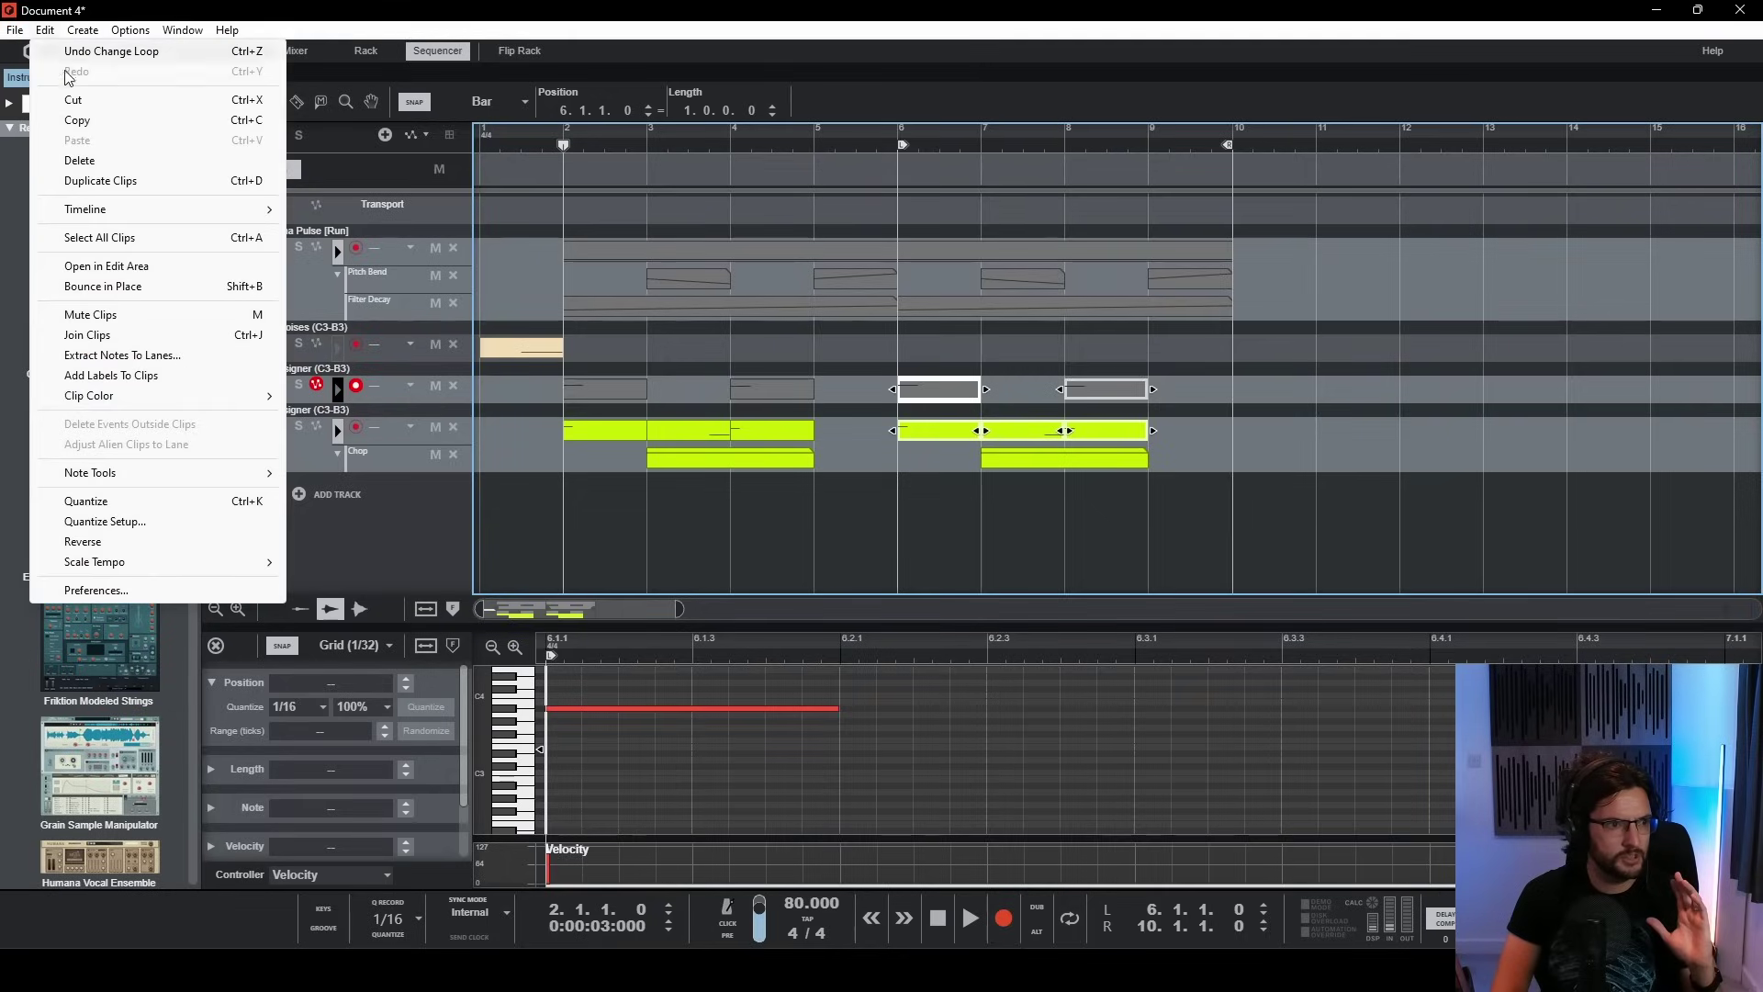
mouse_move(180, 484)
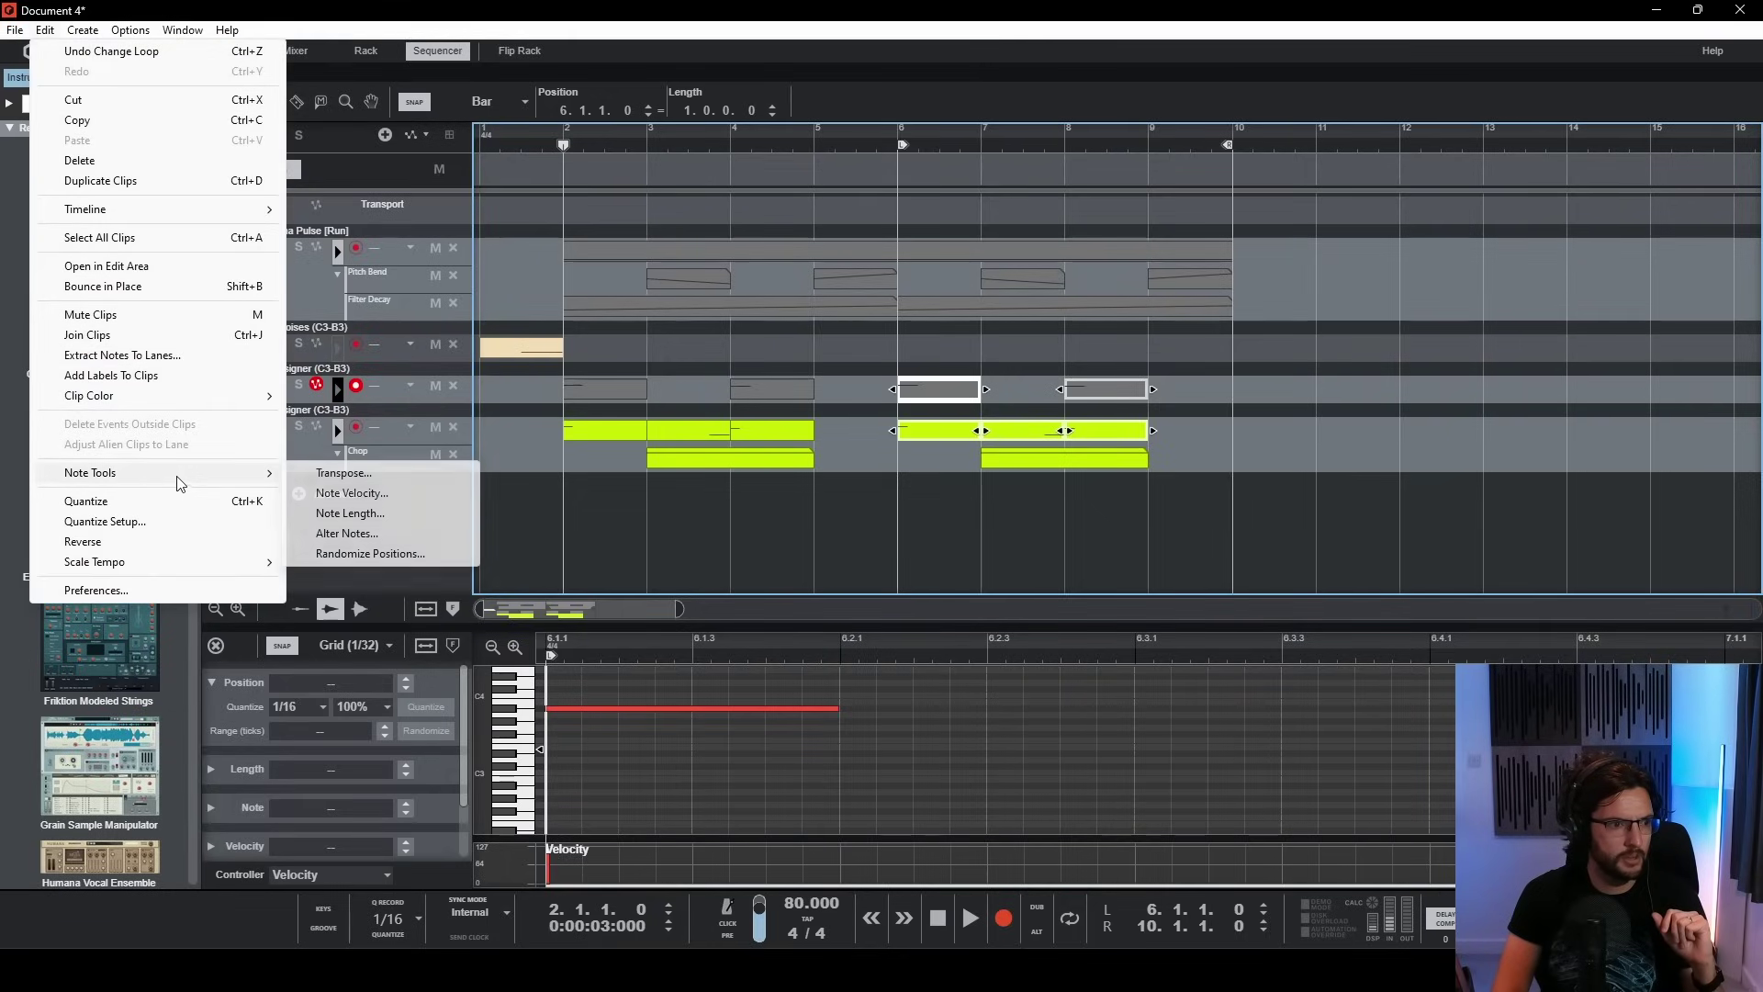
click(363, 474)
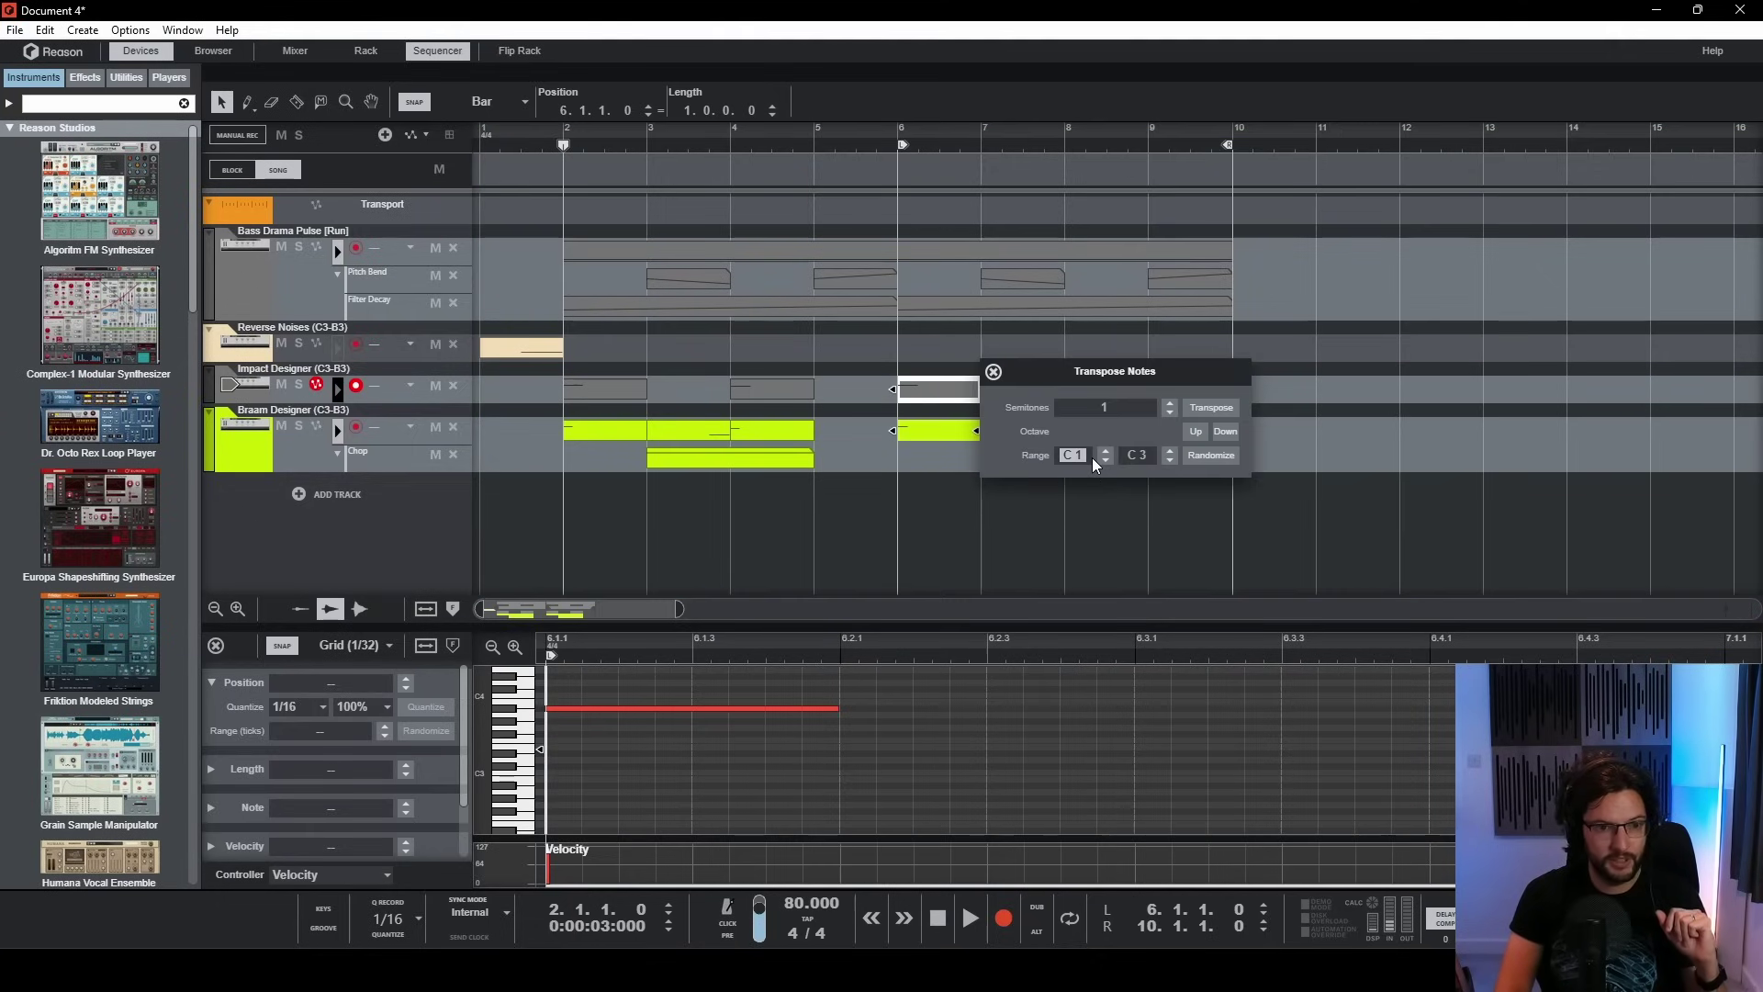
text(C3)
click(1131, 459)
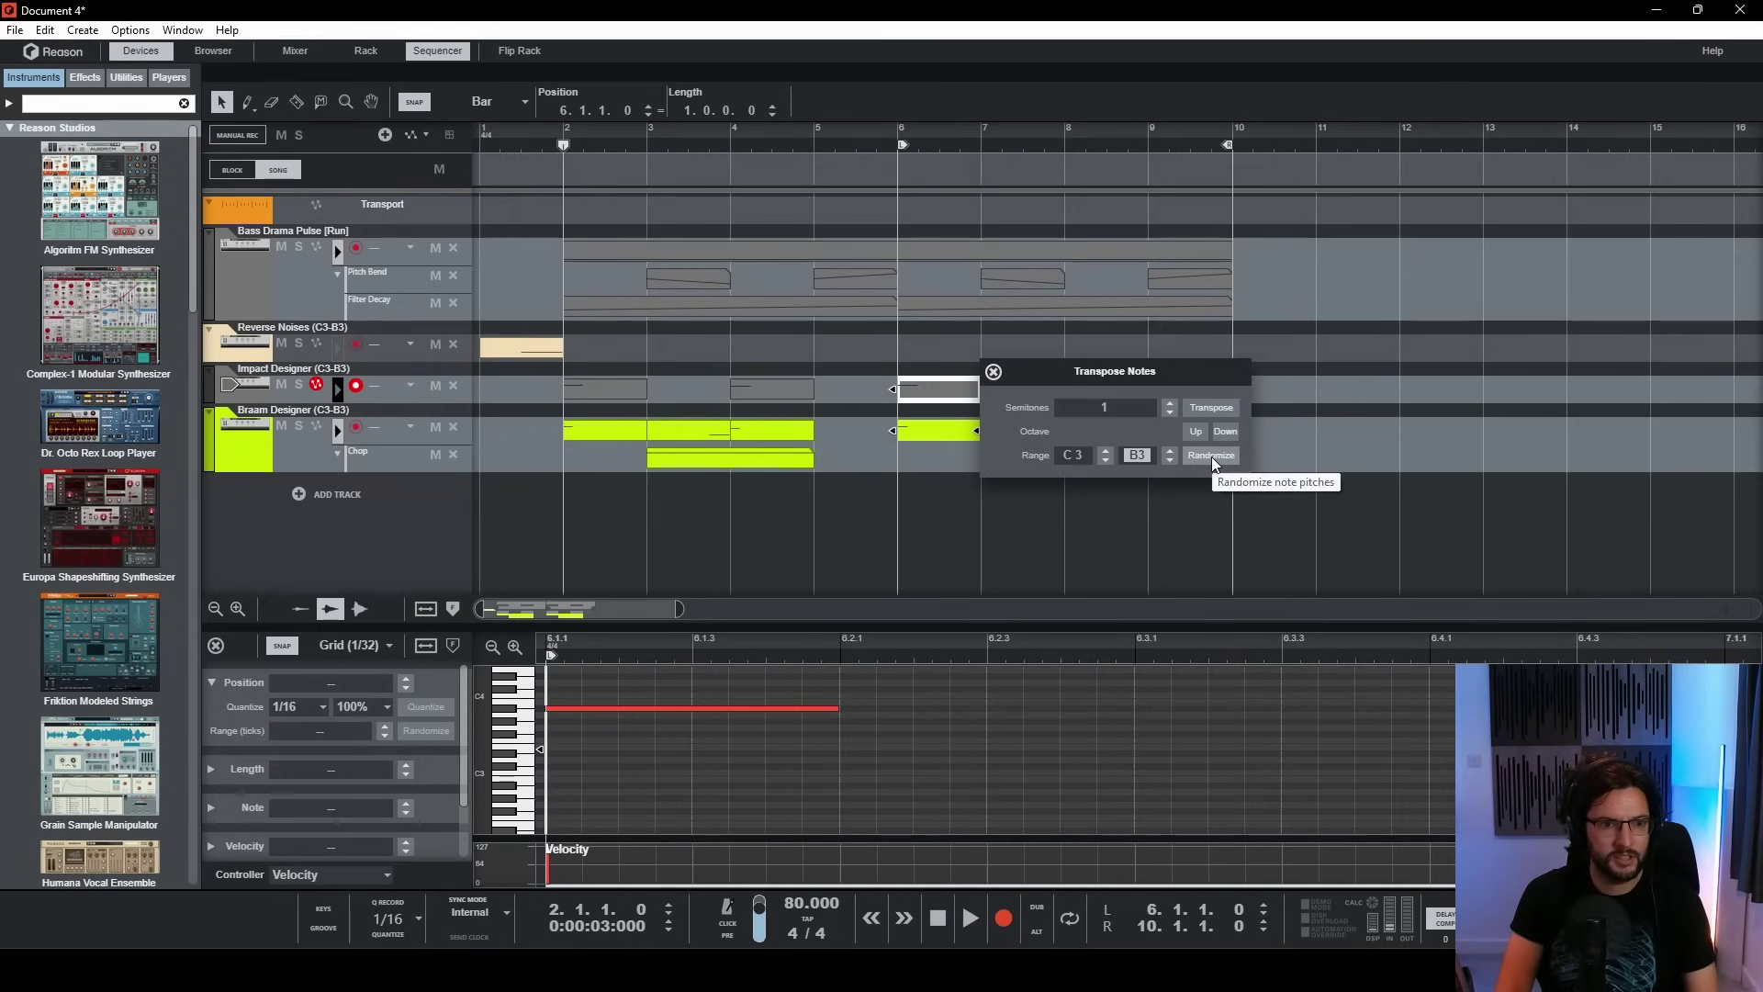
click(1212, 455)
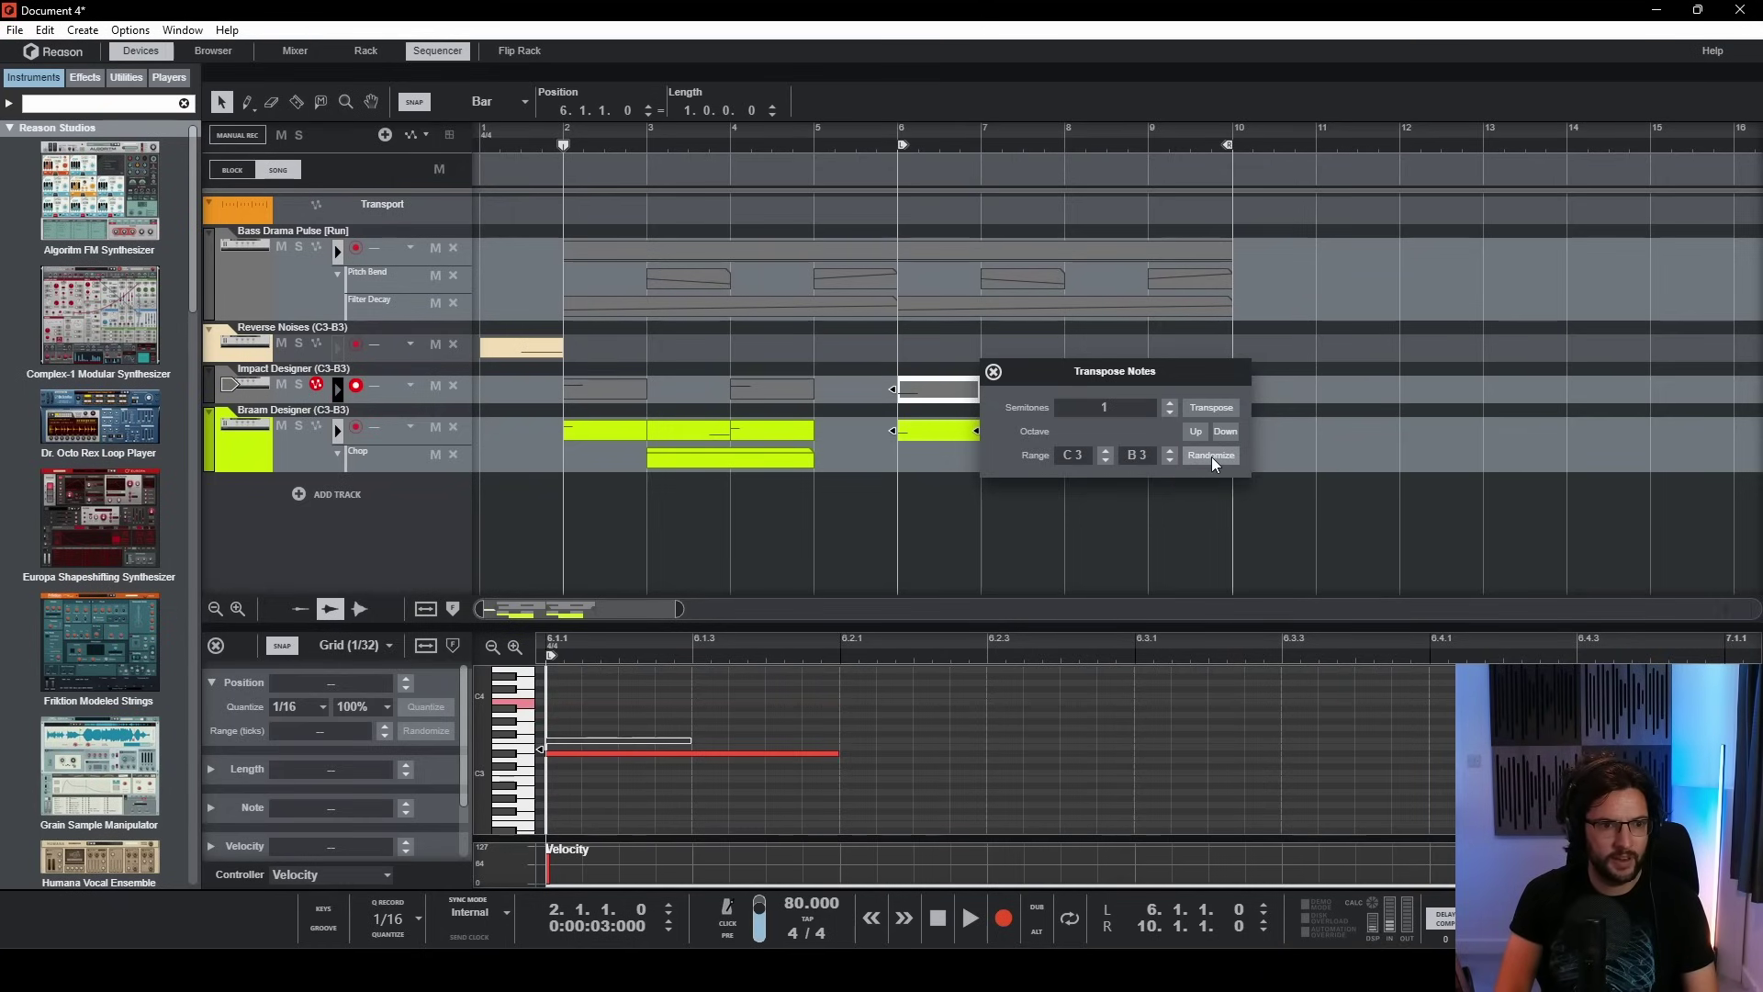
click(994, 372)
click(891, 207)
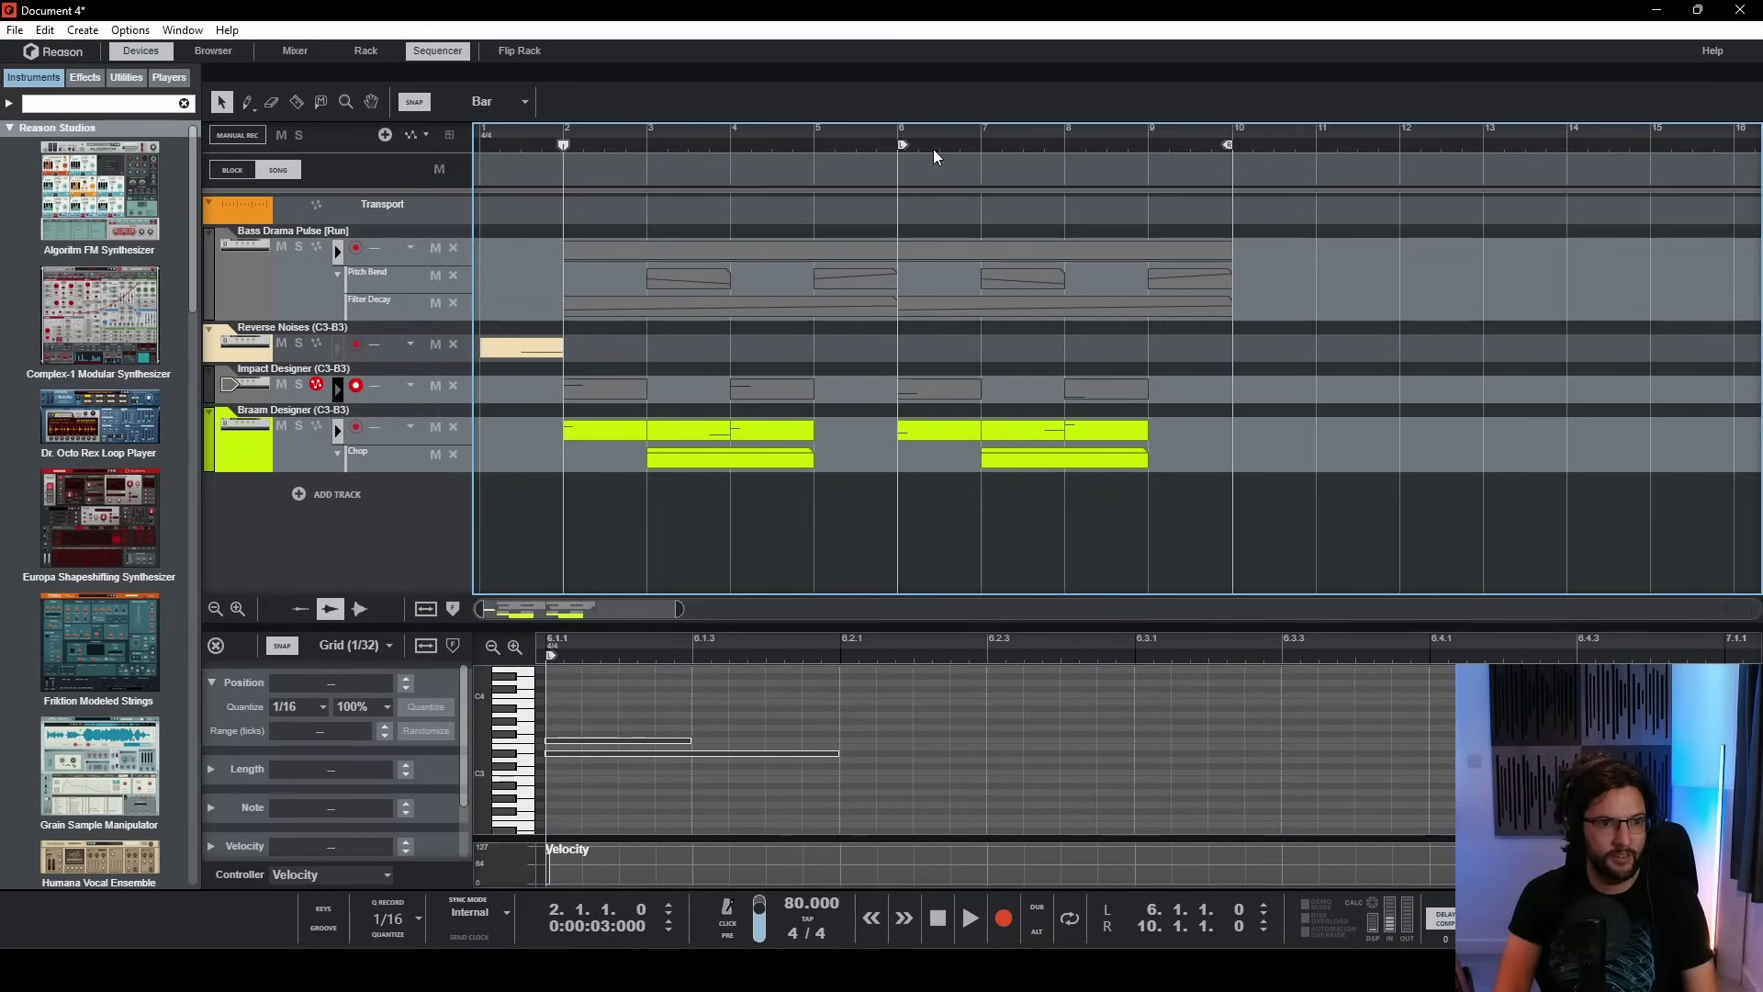
- Play from bar 6 and resize the second Chop automation clip to run from bar 6 to bar 8
click(911, 158)
key(space)
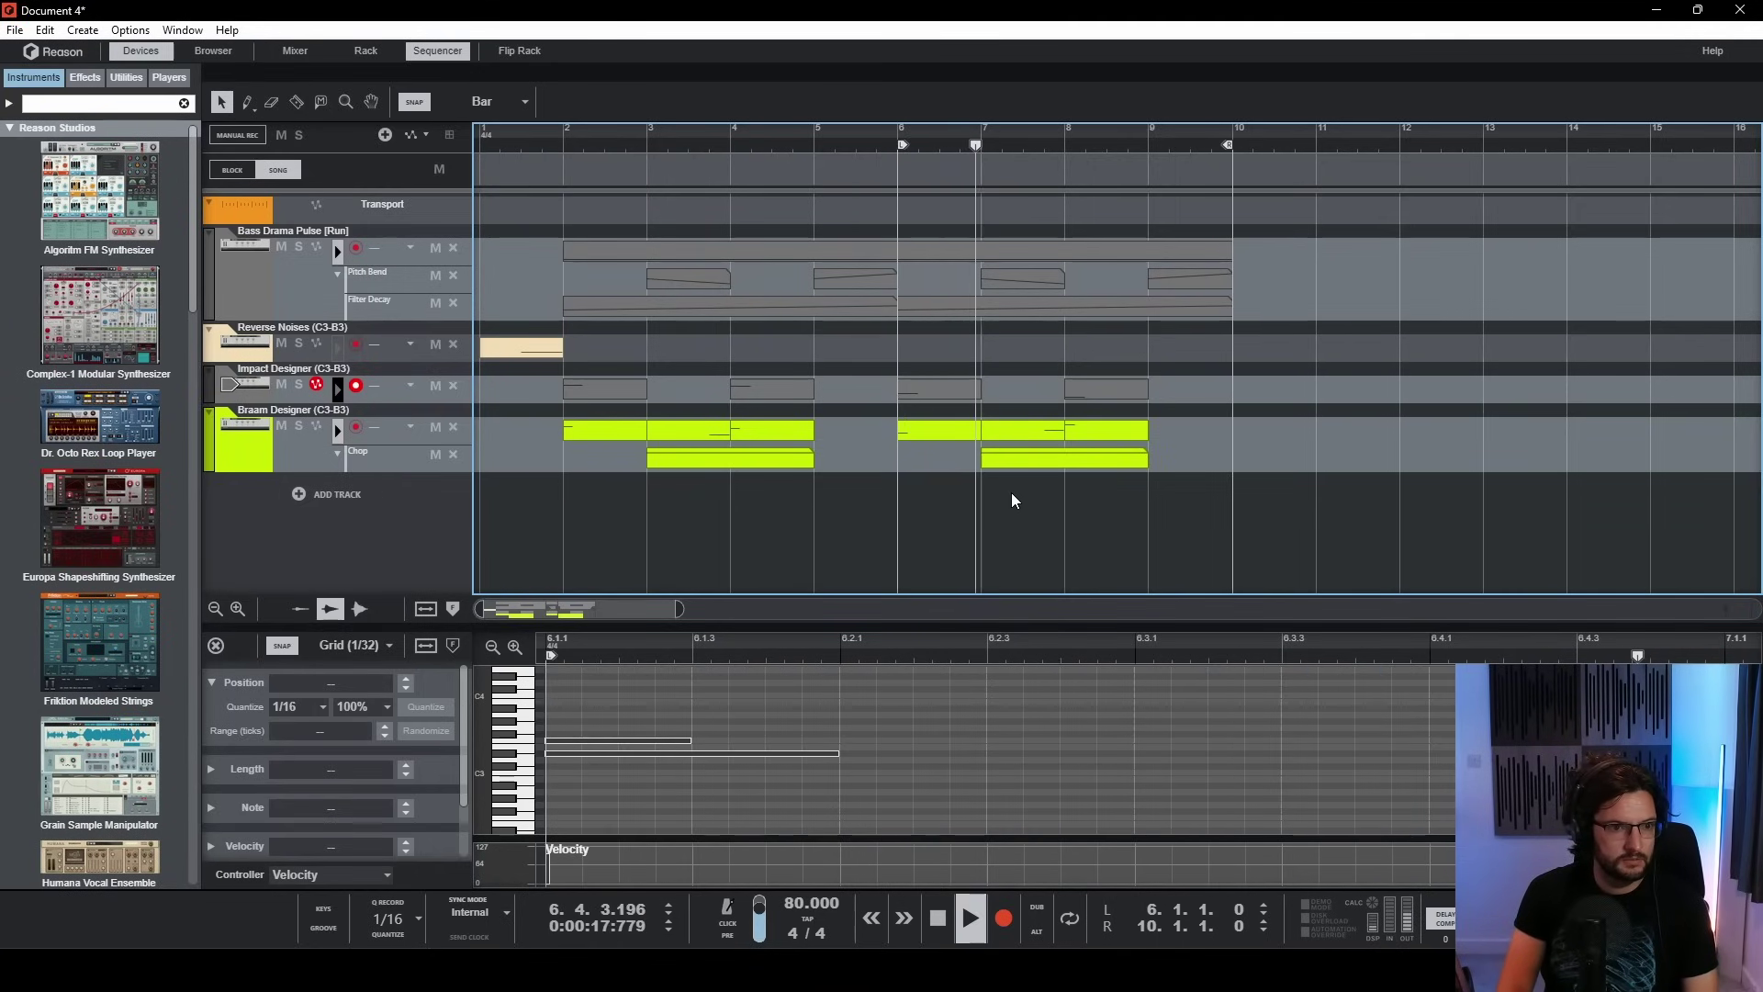
click(1004, 469)
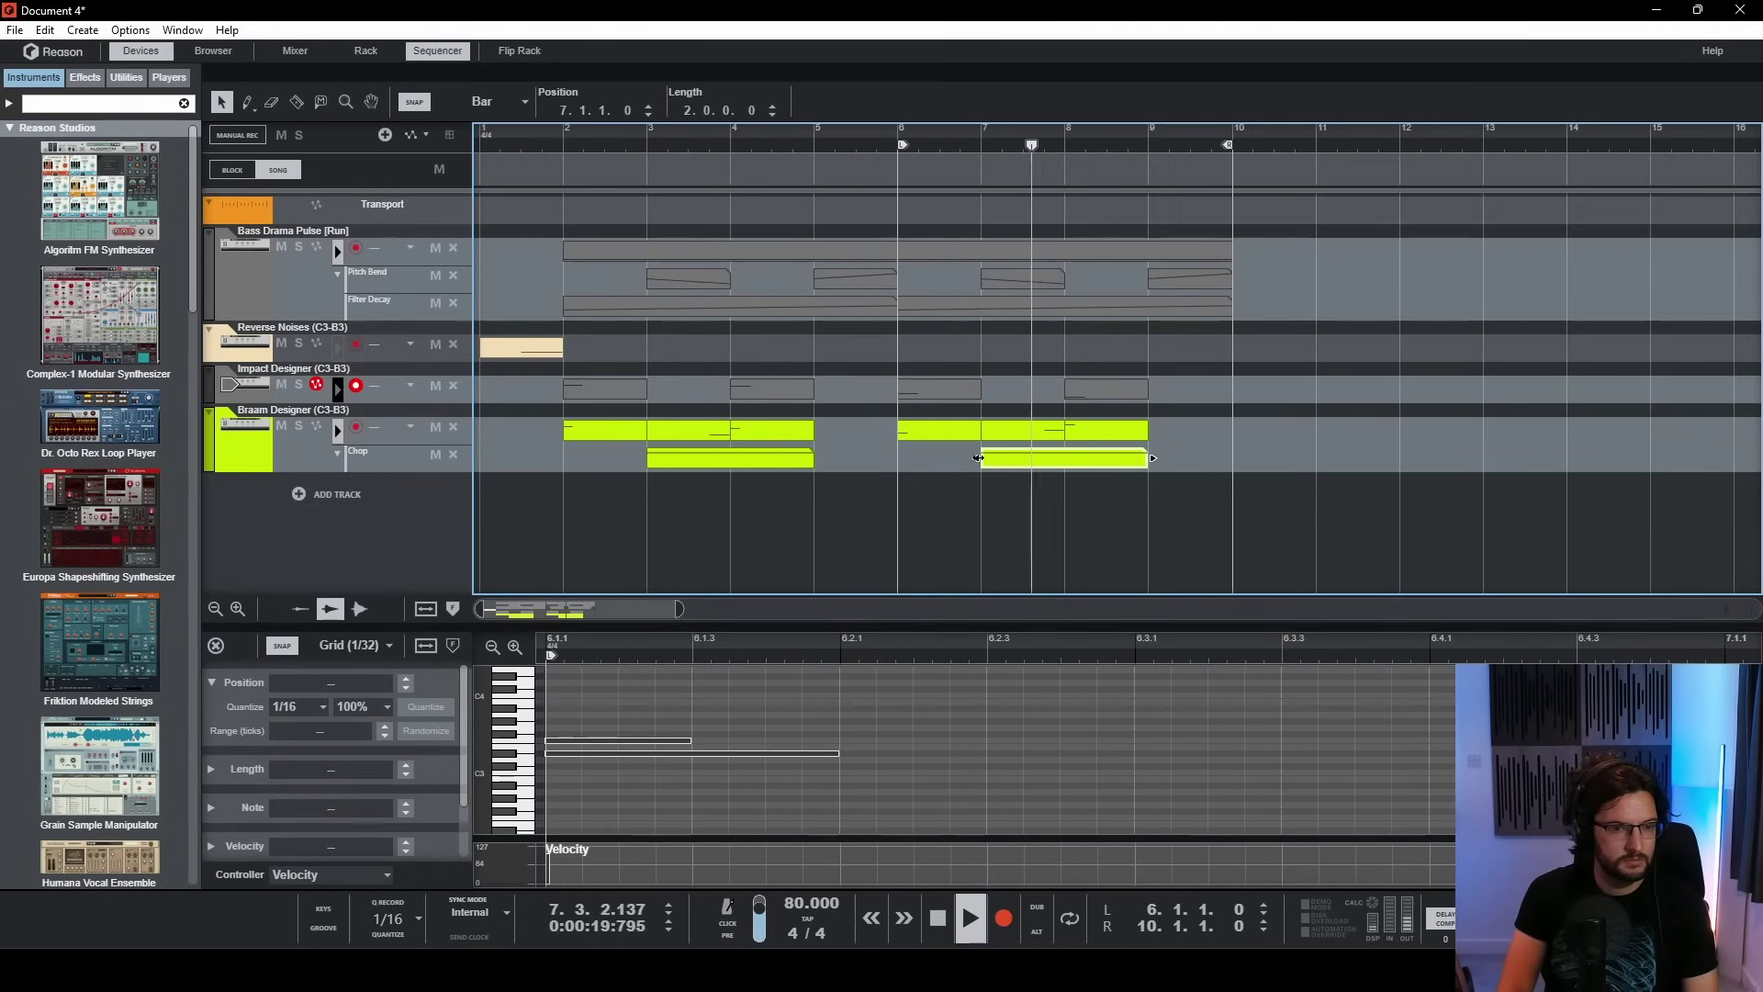
drag(983, 456, 904, 457)
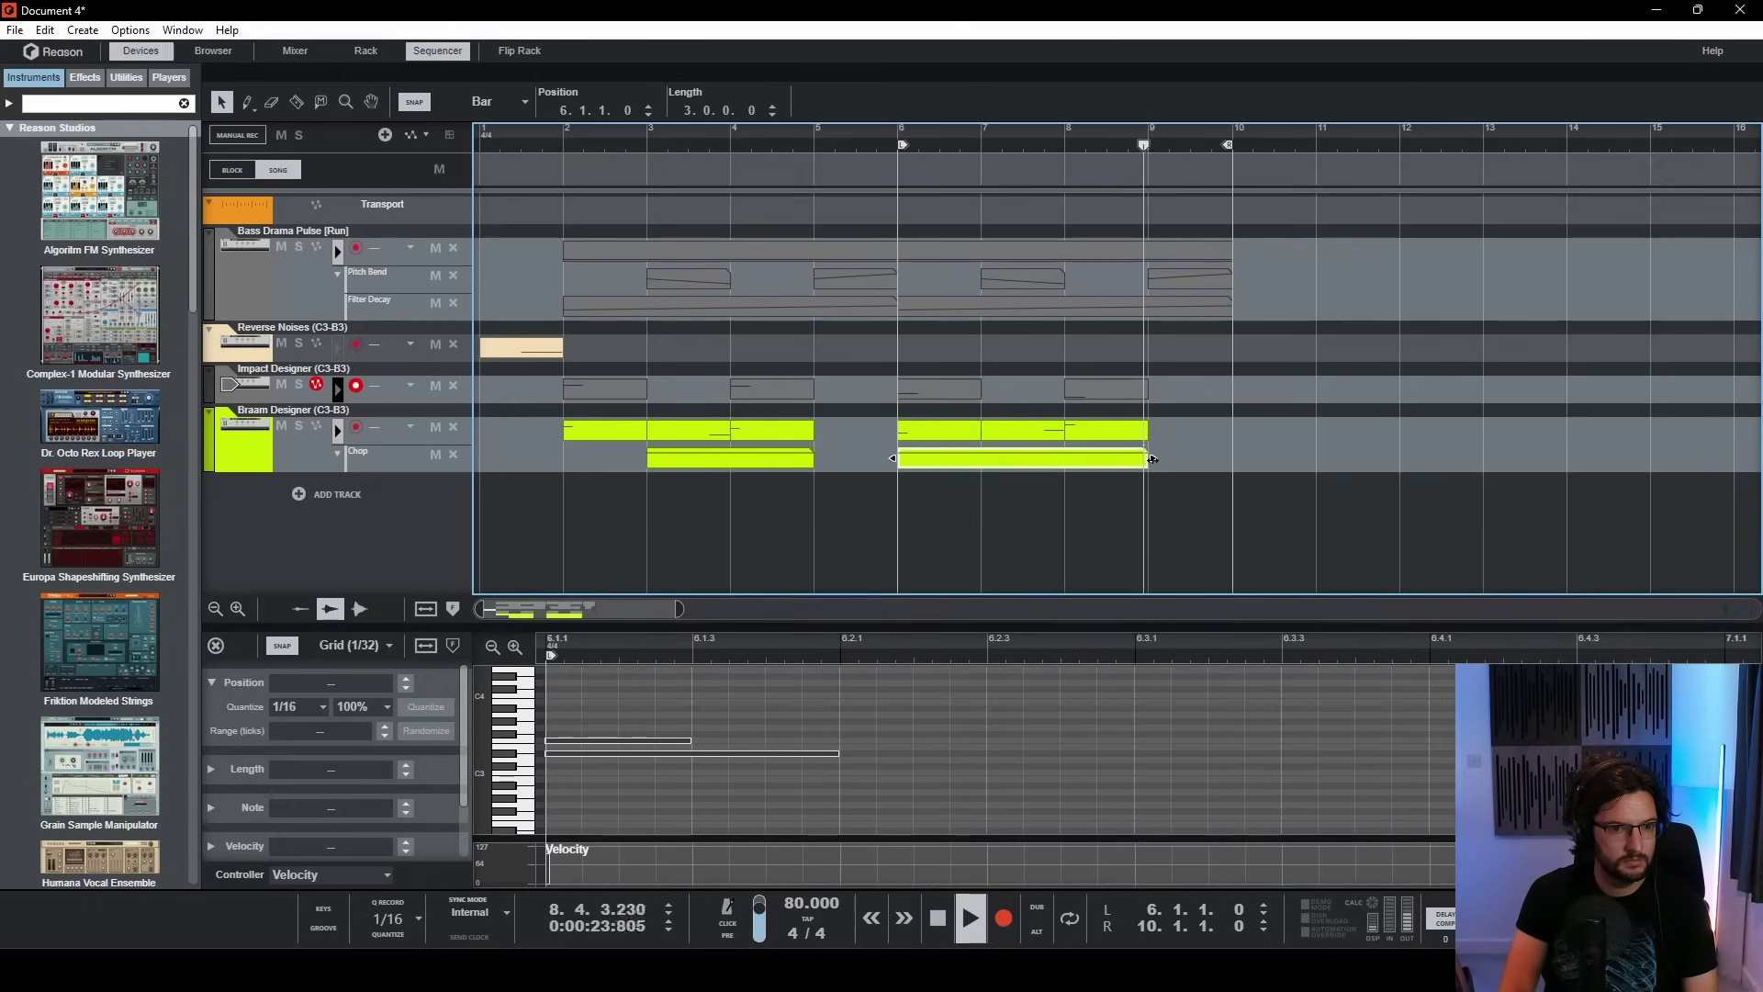
drag(1087, 473, 1065, 471)
- Stop playback and return the song position to the start of bar 6
click(1129, 328)
key(space)
drag(1072, 149, 913, 151)
click(907, 155)
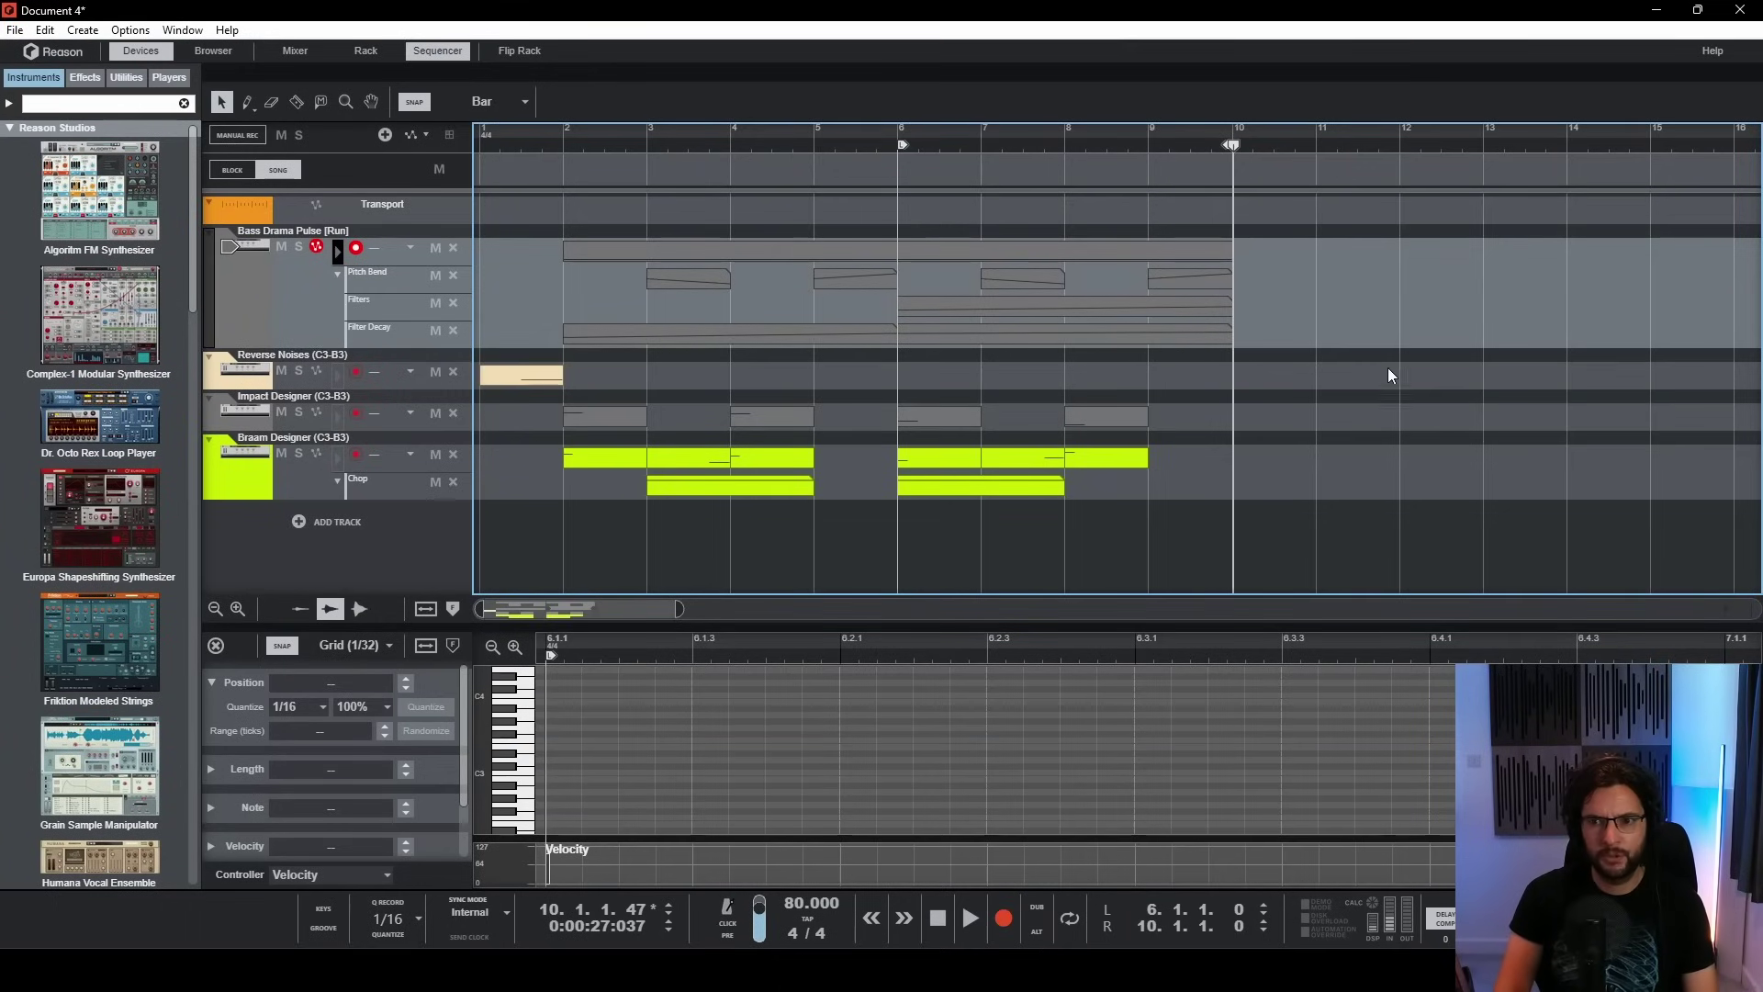
click(904, 149)
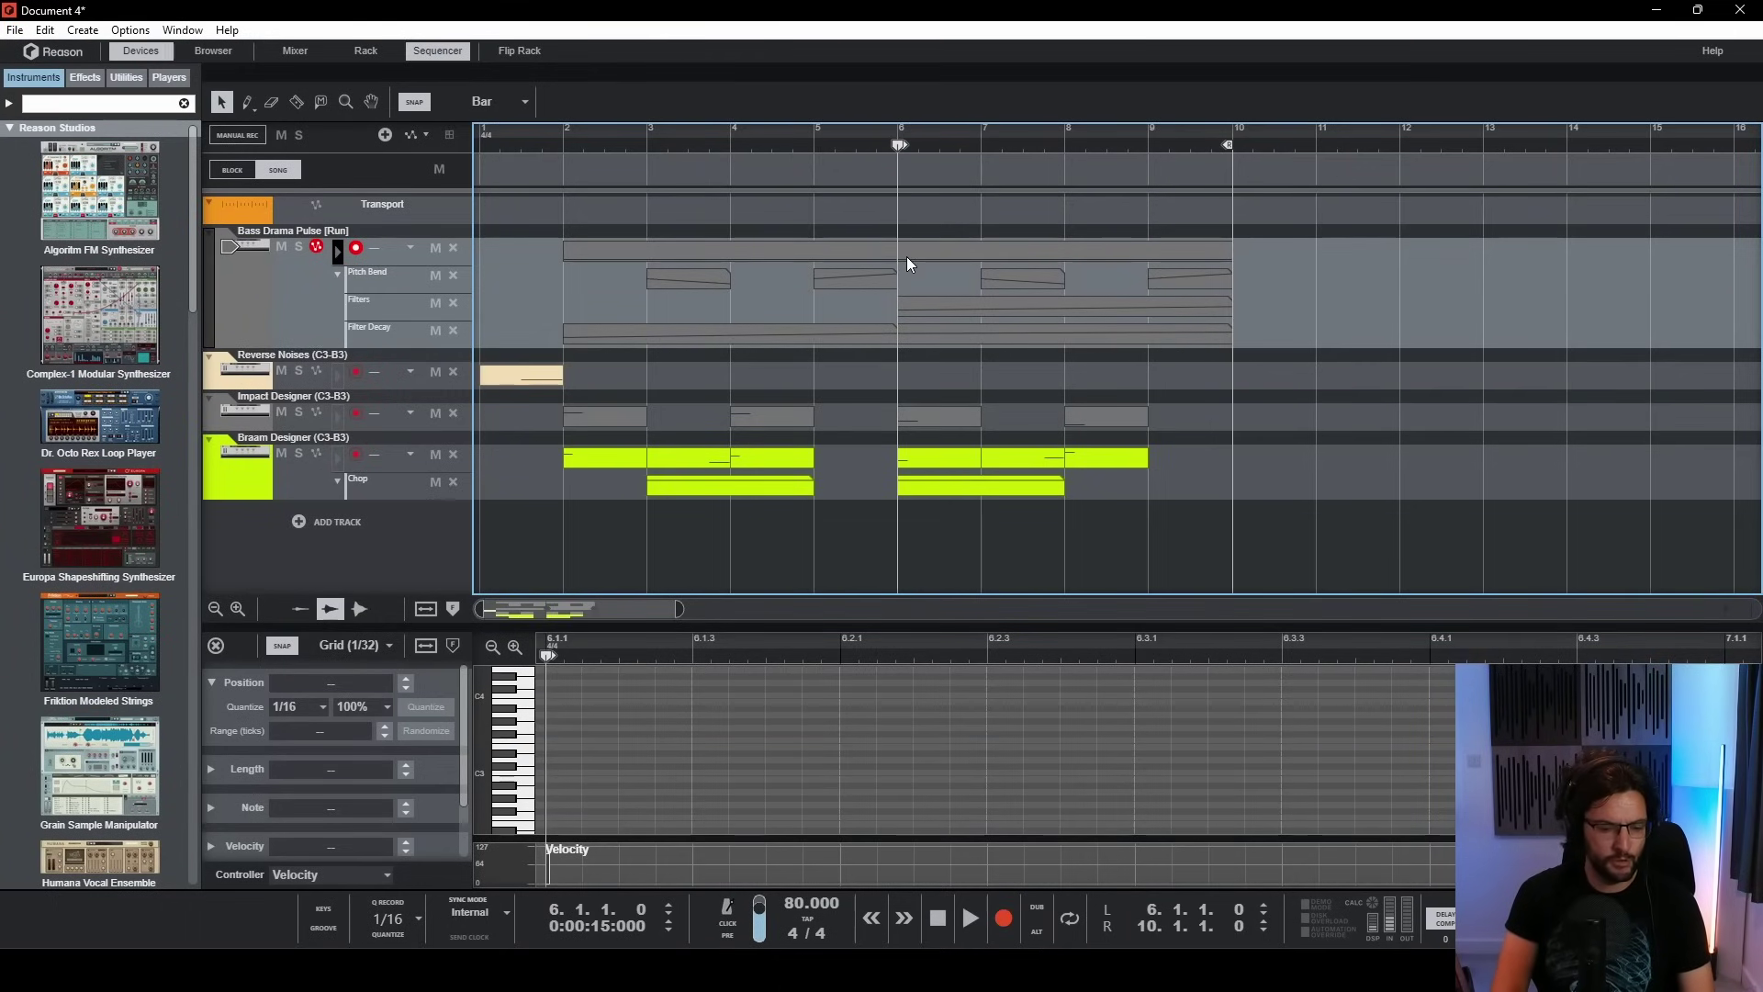
- Add the Percussive Backbone [Run] patch from the Reason 13 Cinematic Toolkit below Braam Designer in the rack
click(224, 54)
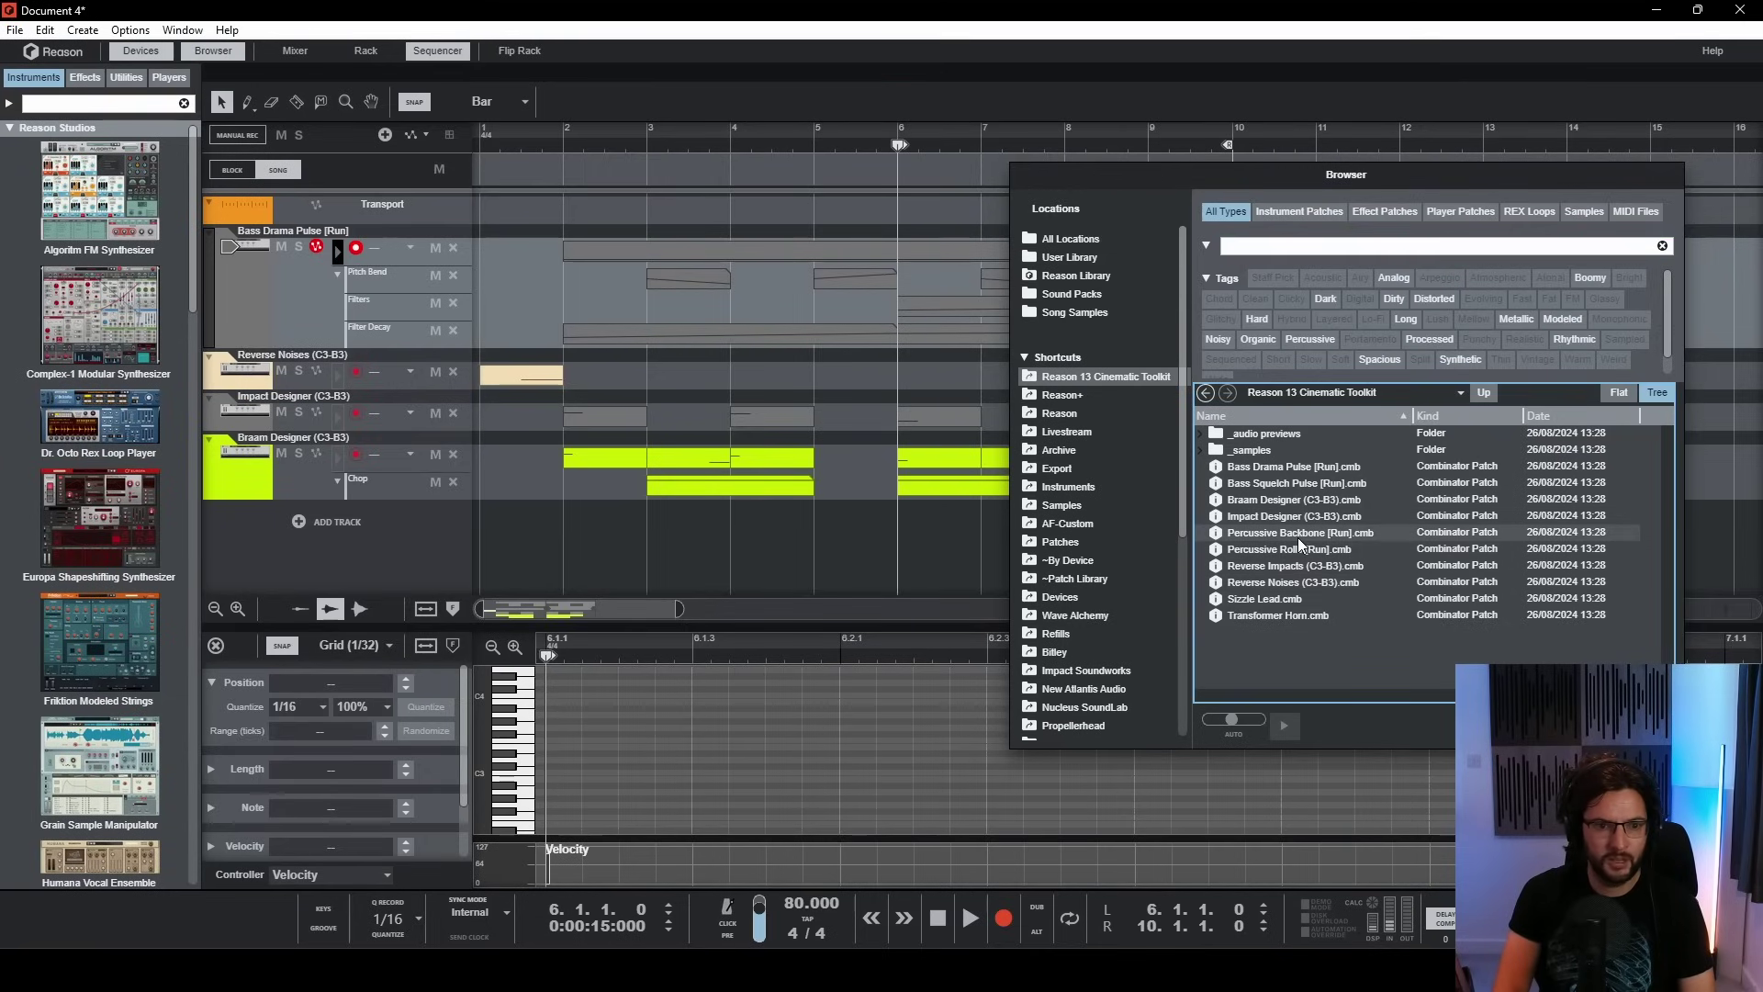
key(F6)
drag(1297, 537, 753, 795)
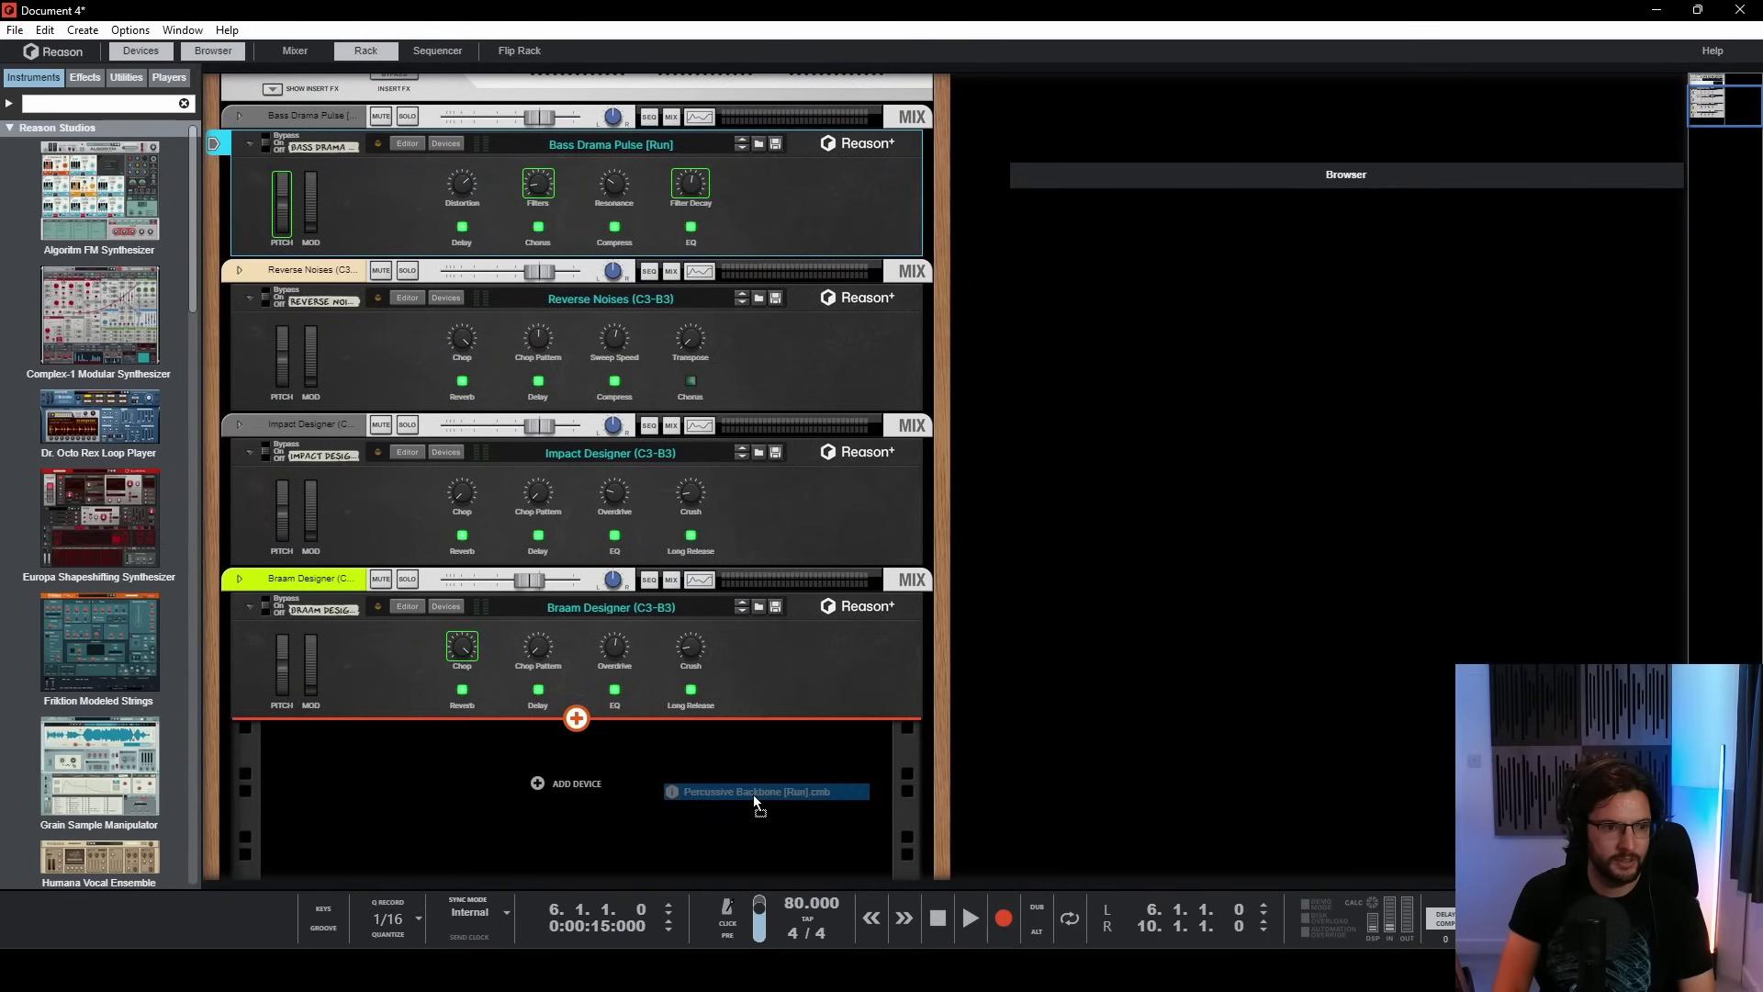
drag(861, 562, 797, 554)
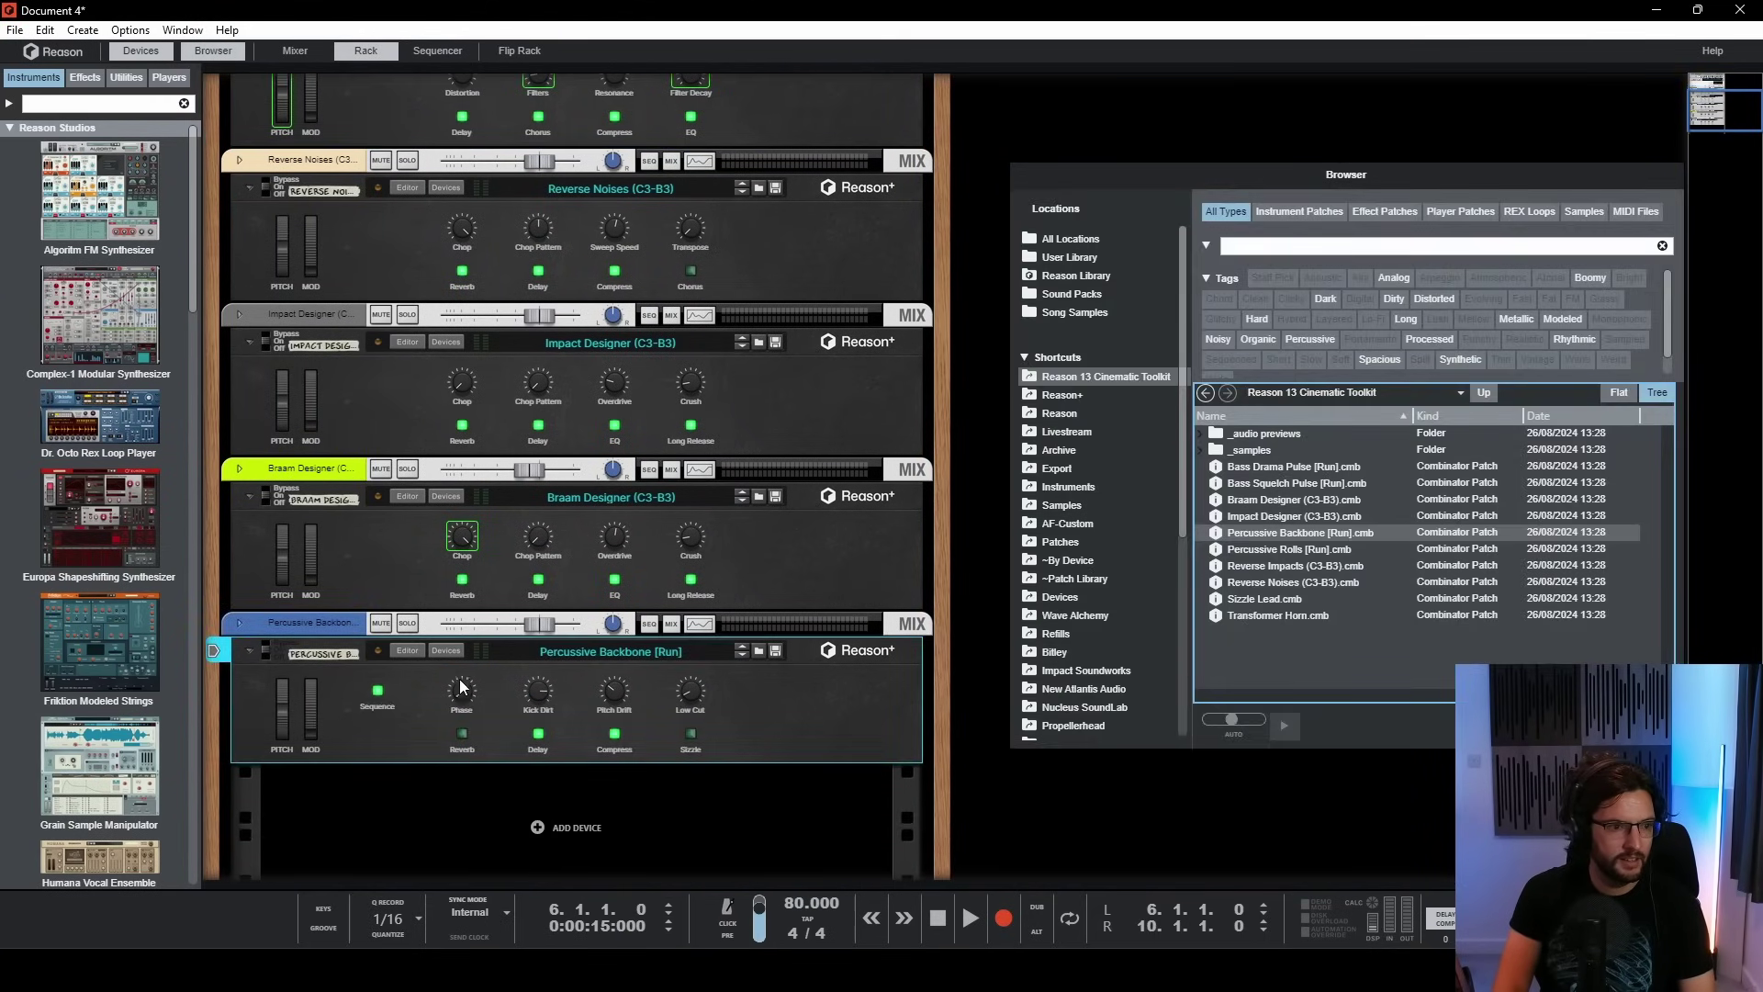
- Automate the Percussive Backbone's Sequence button with a clip from bar 6 to bar 10, and remove the track's empty note lane
right_click(382, 698)
click(423, 699)
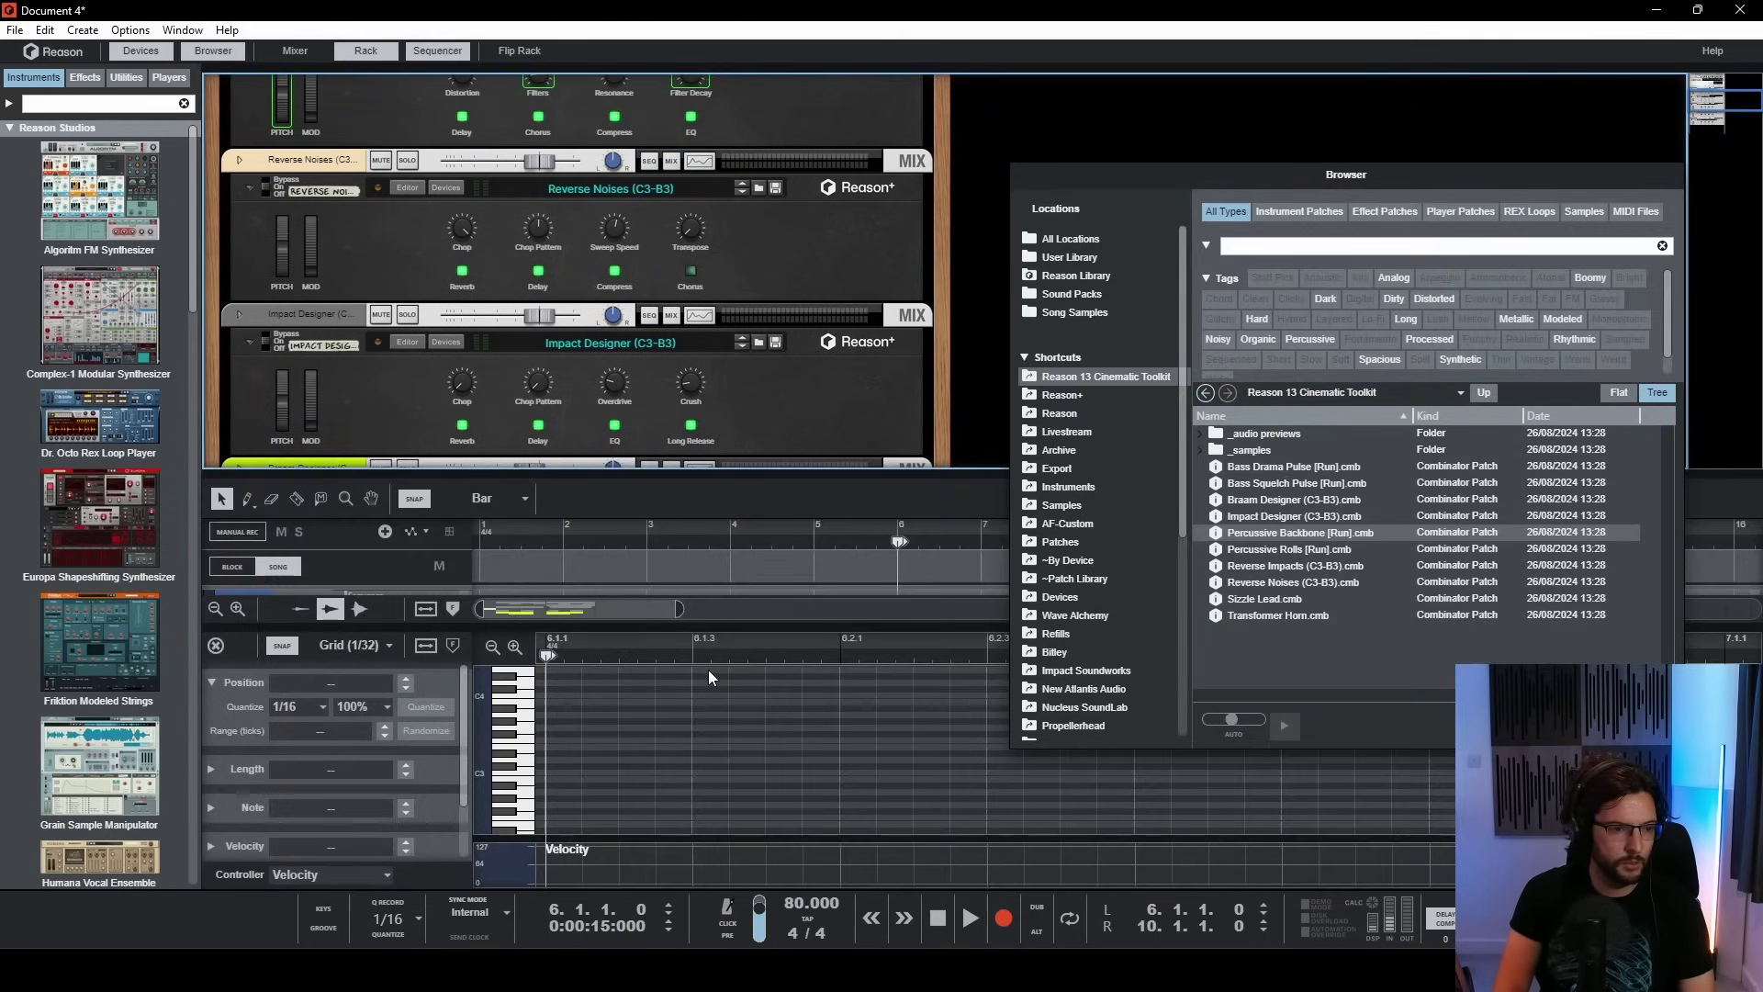
key(F3)
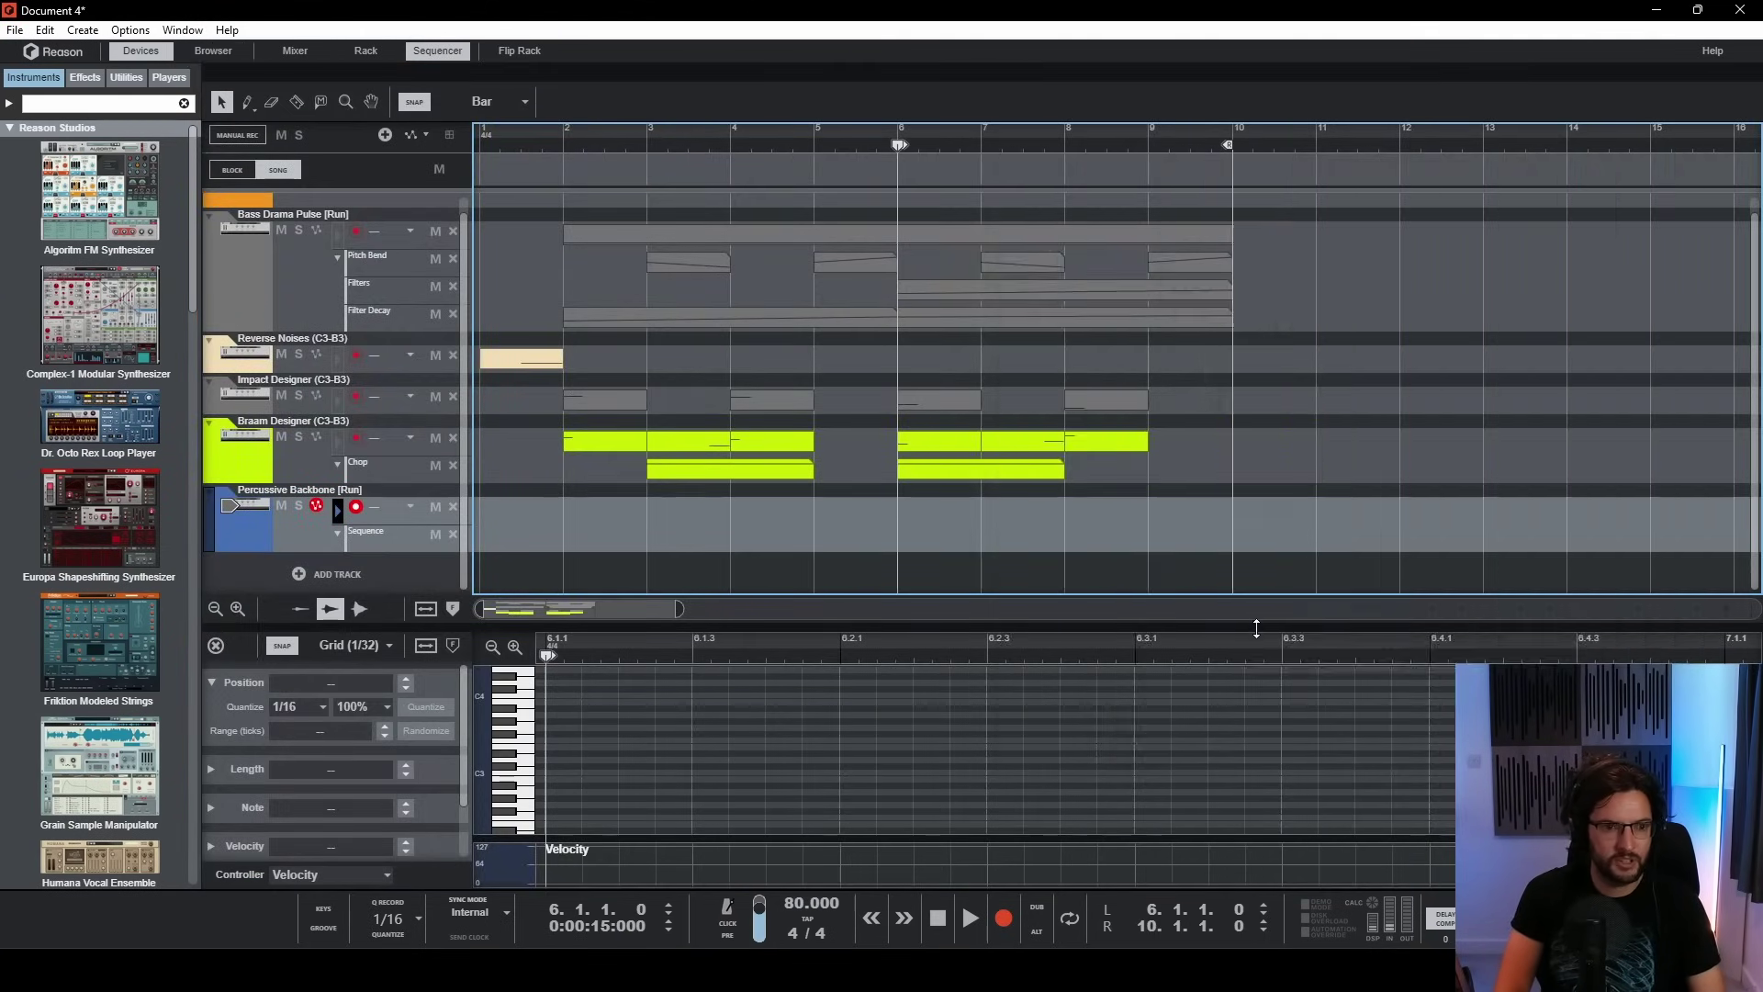
drag(948, 534, 1143, 547)
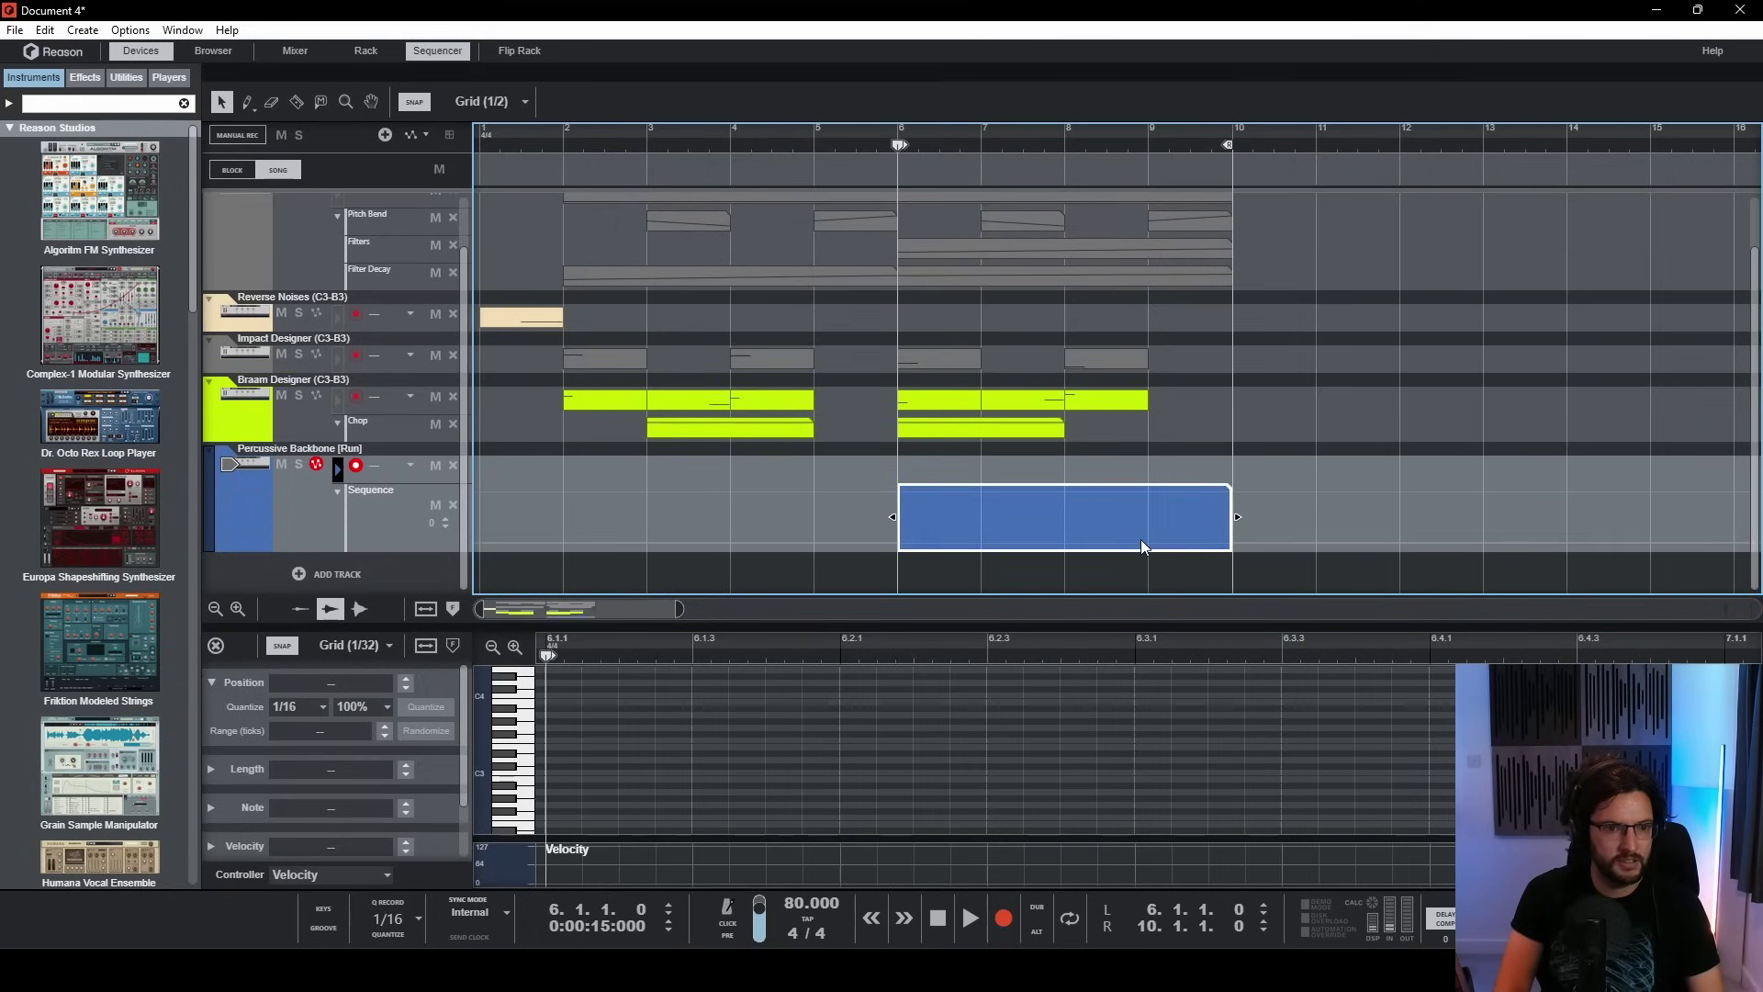
click(935, 490)
click(363, 493)
click(454, 507)
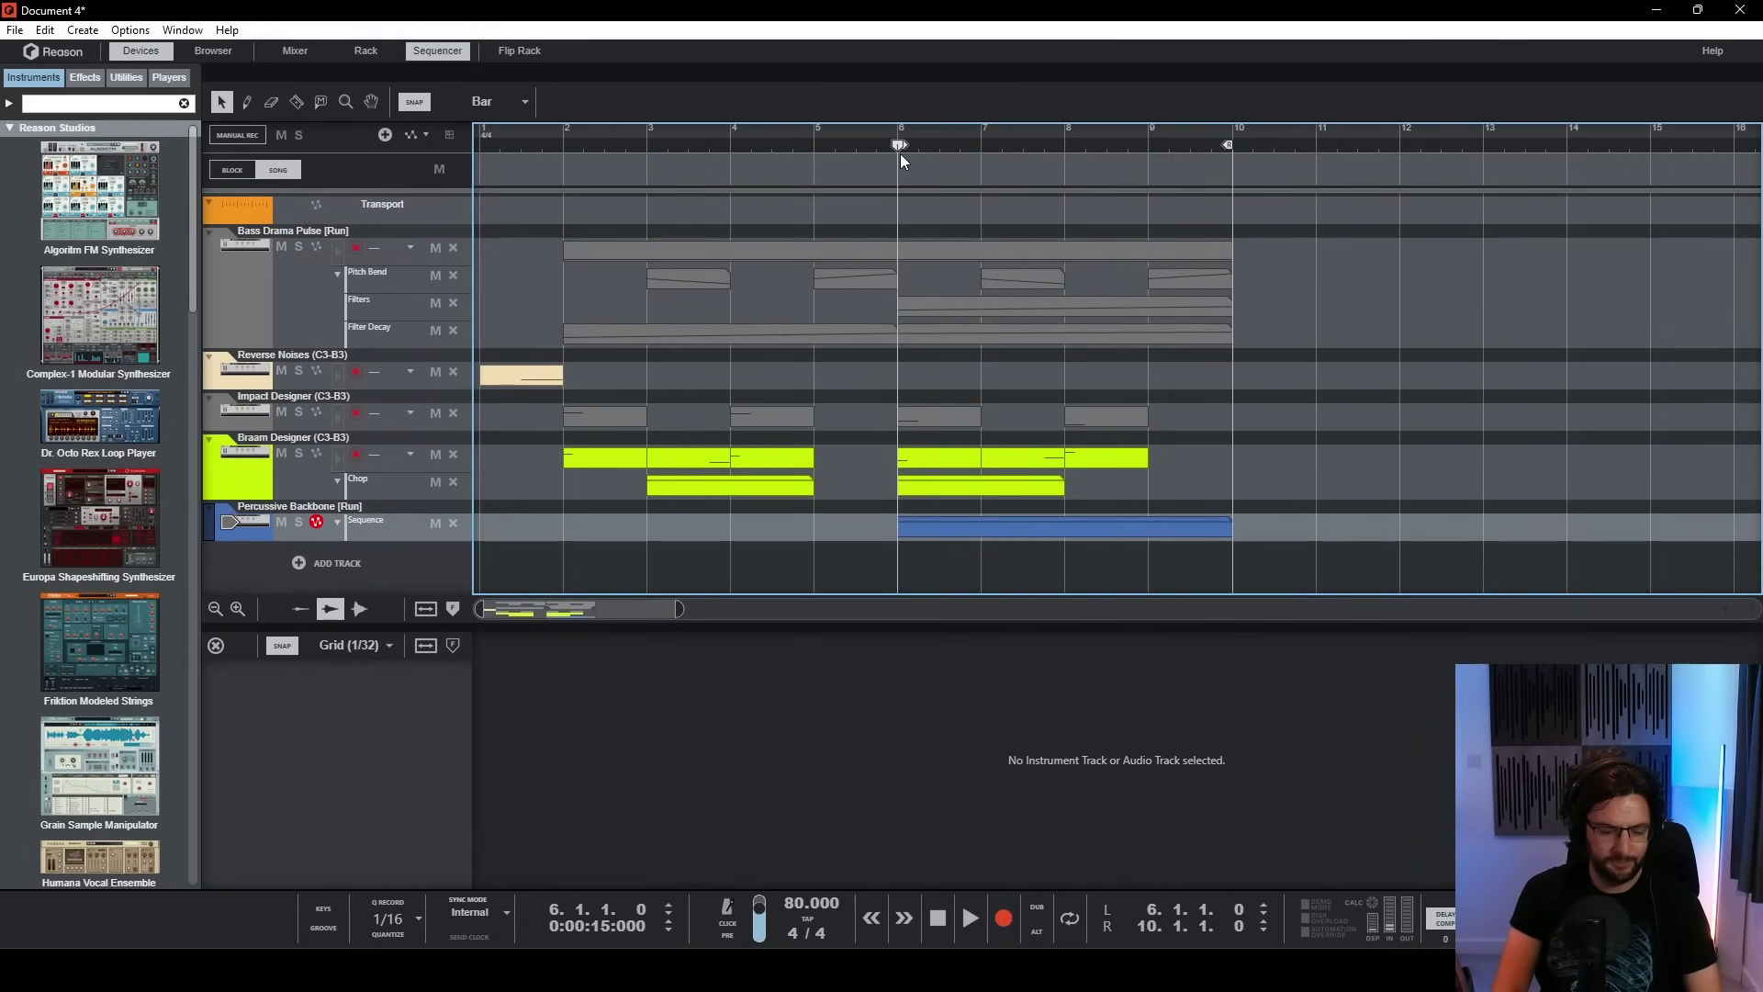
- Audition Percussive Backbone, show its internal devices and mute Redrum channels including 2, 7 and 9
key(space)
key(F6)
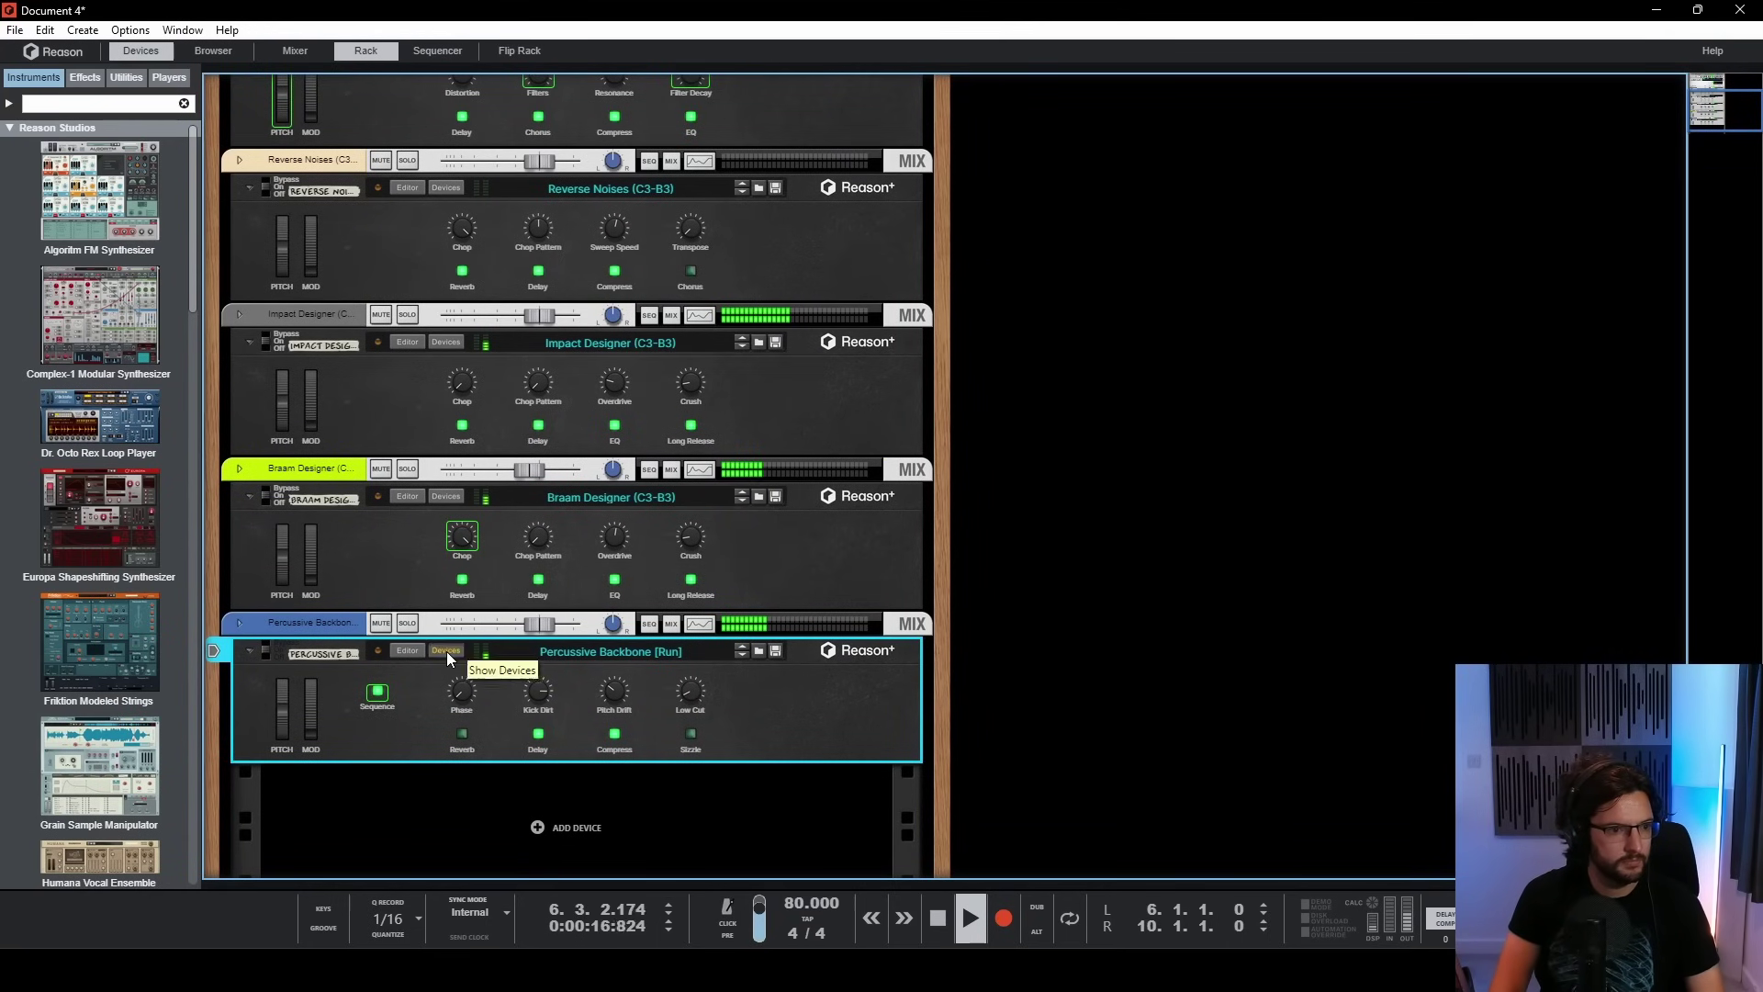
scroll(446, 653, down, 6)
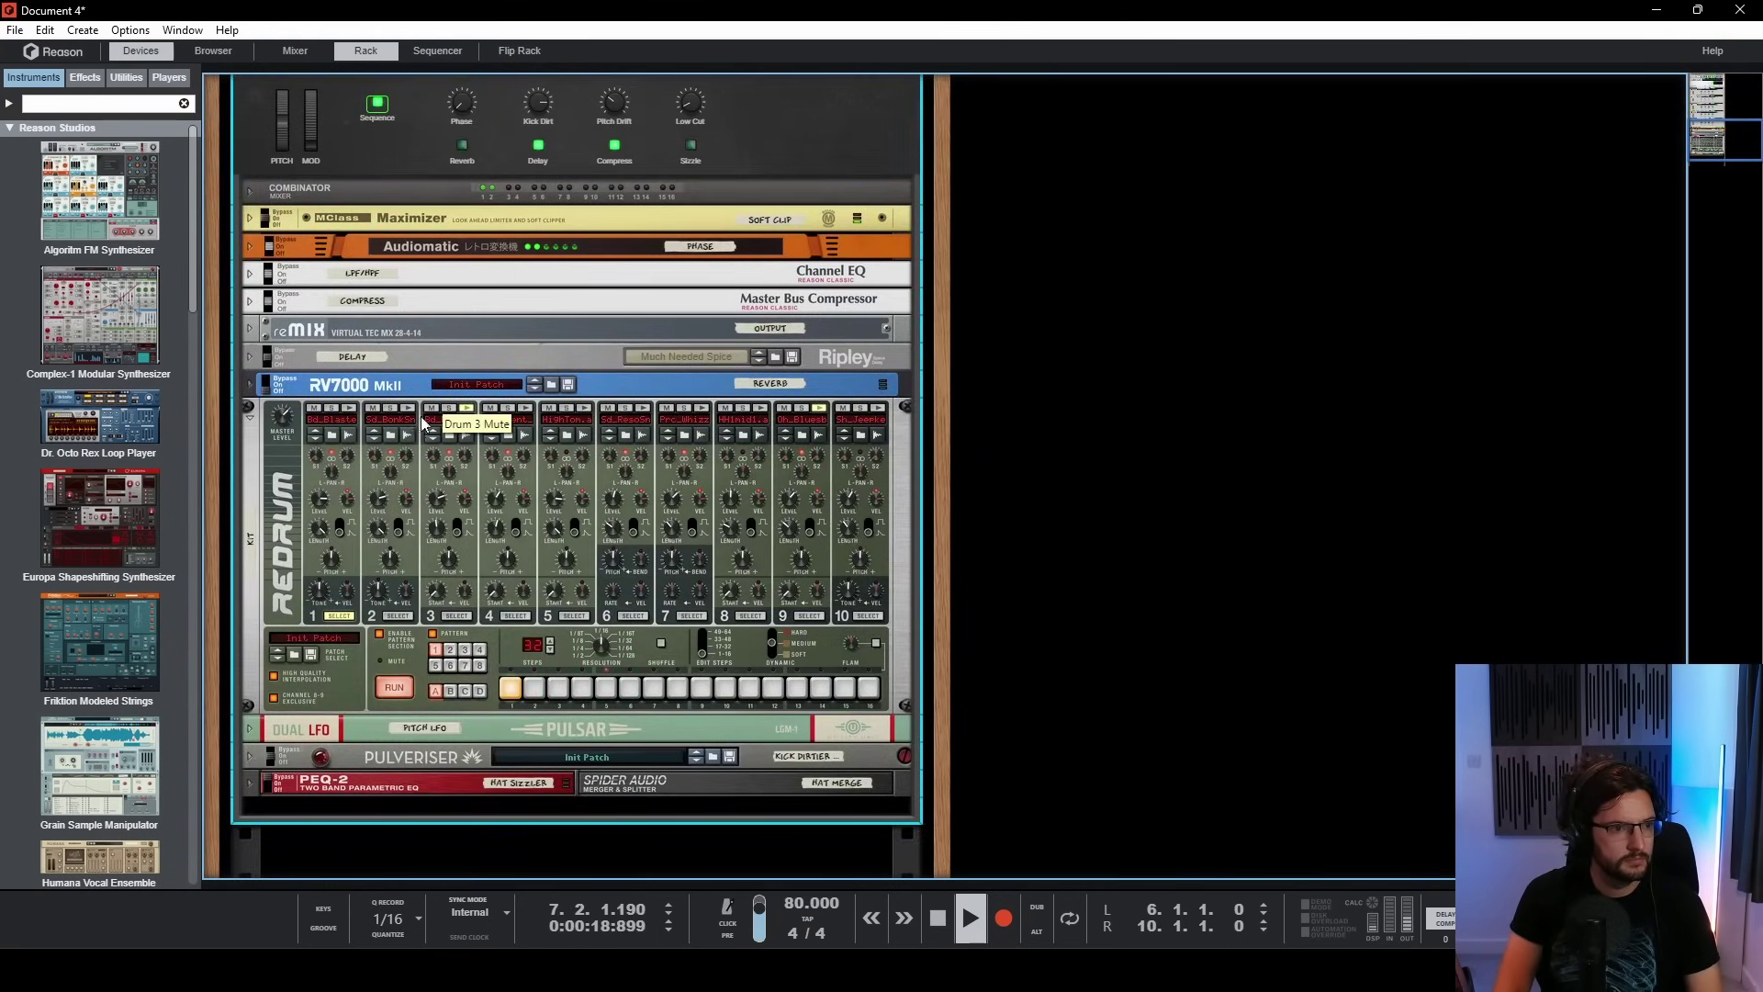
click(372, 408)
key(space)
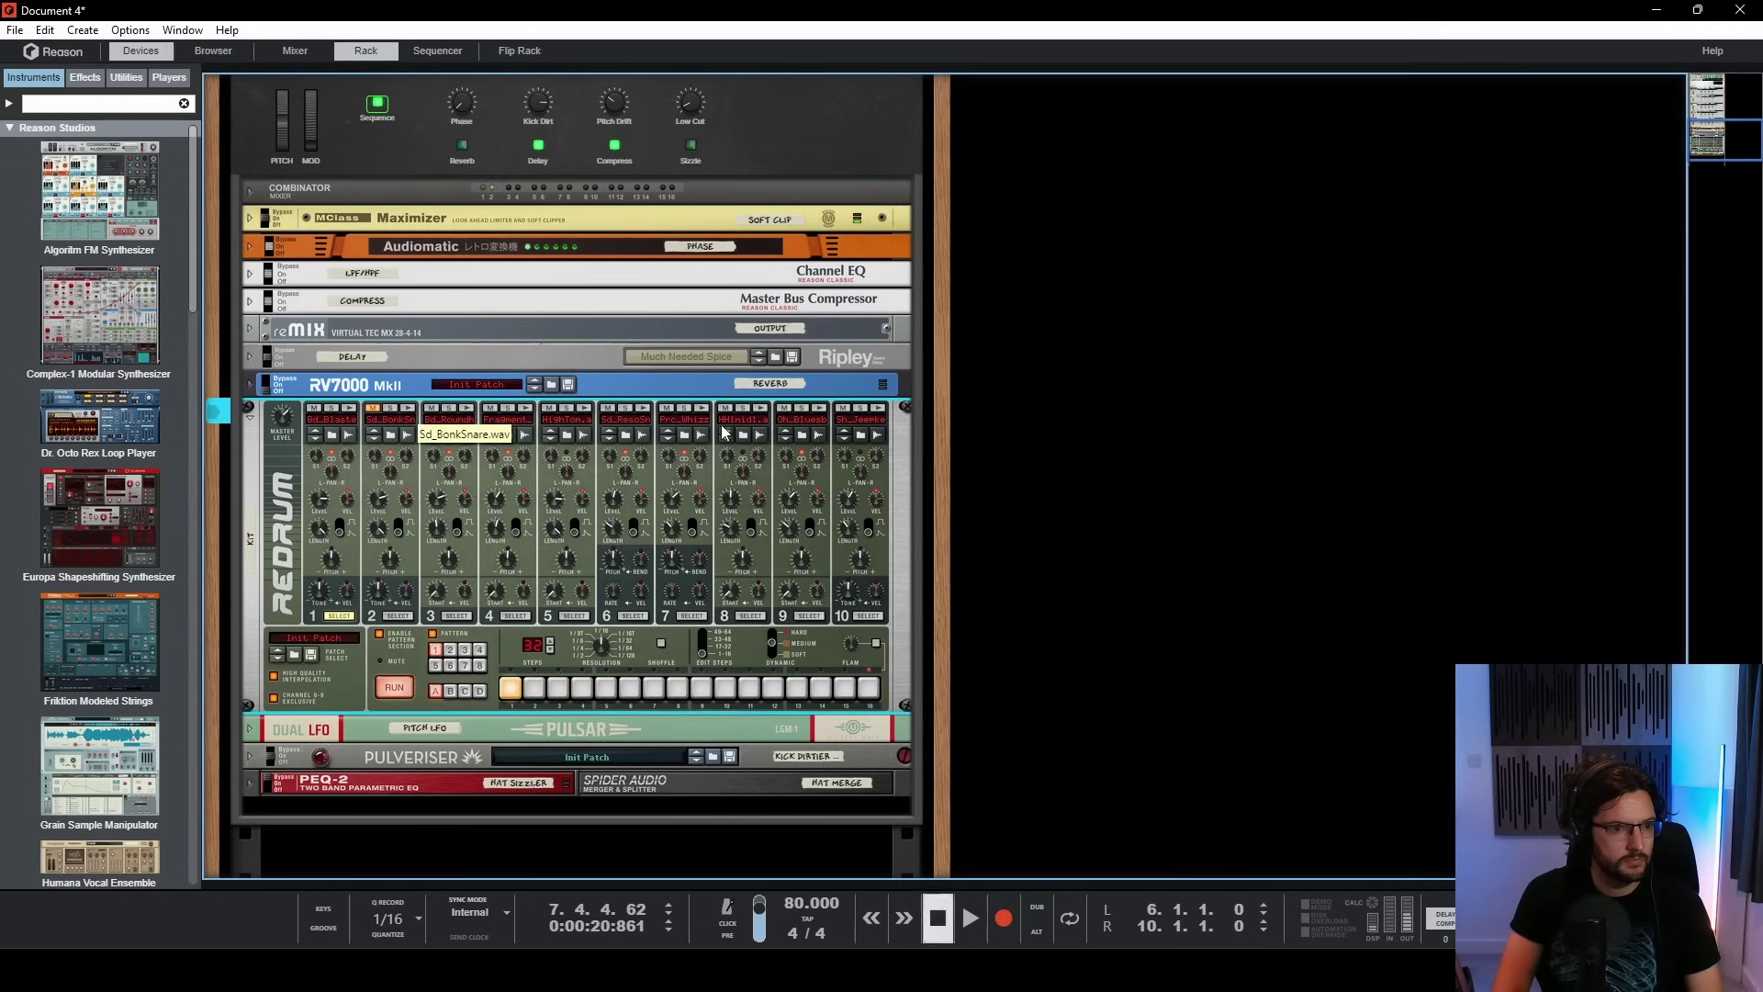
click(668, 407)
click(783, 407)
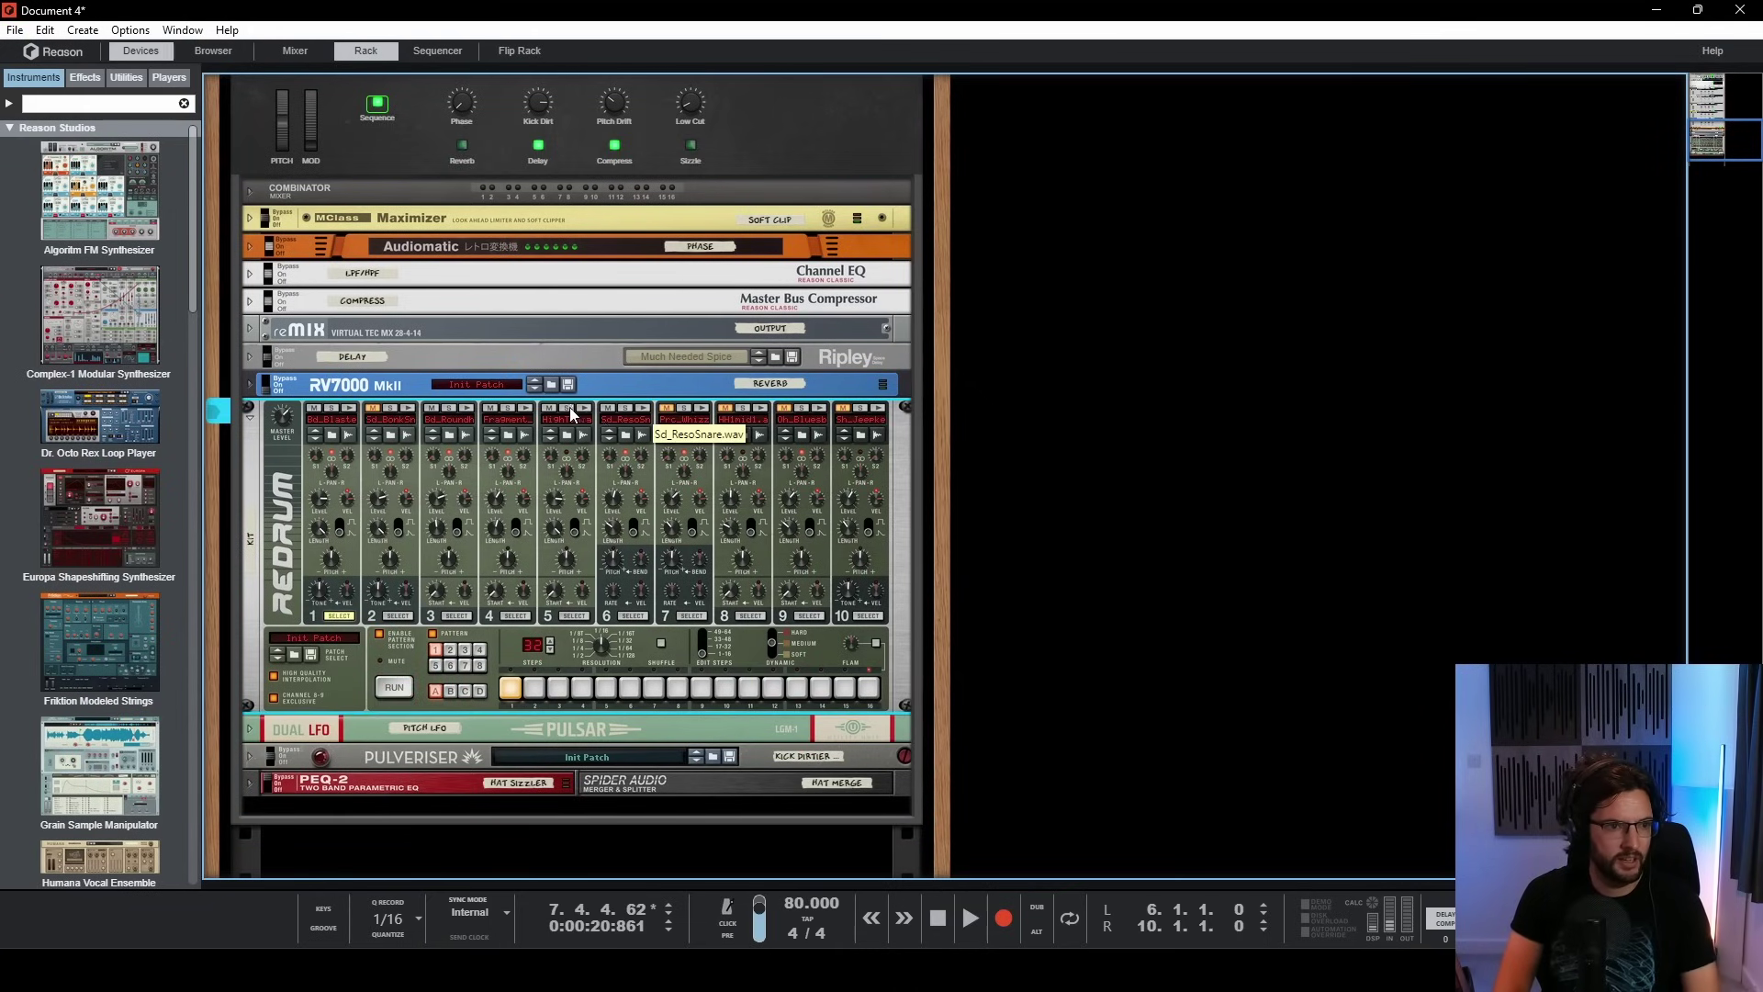
- Return the song position to bar 6 and play the arrangement with the reduced drum kit
key(F7)
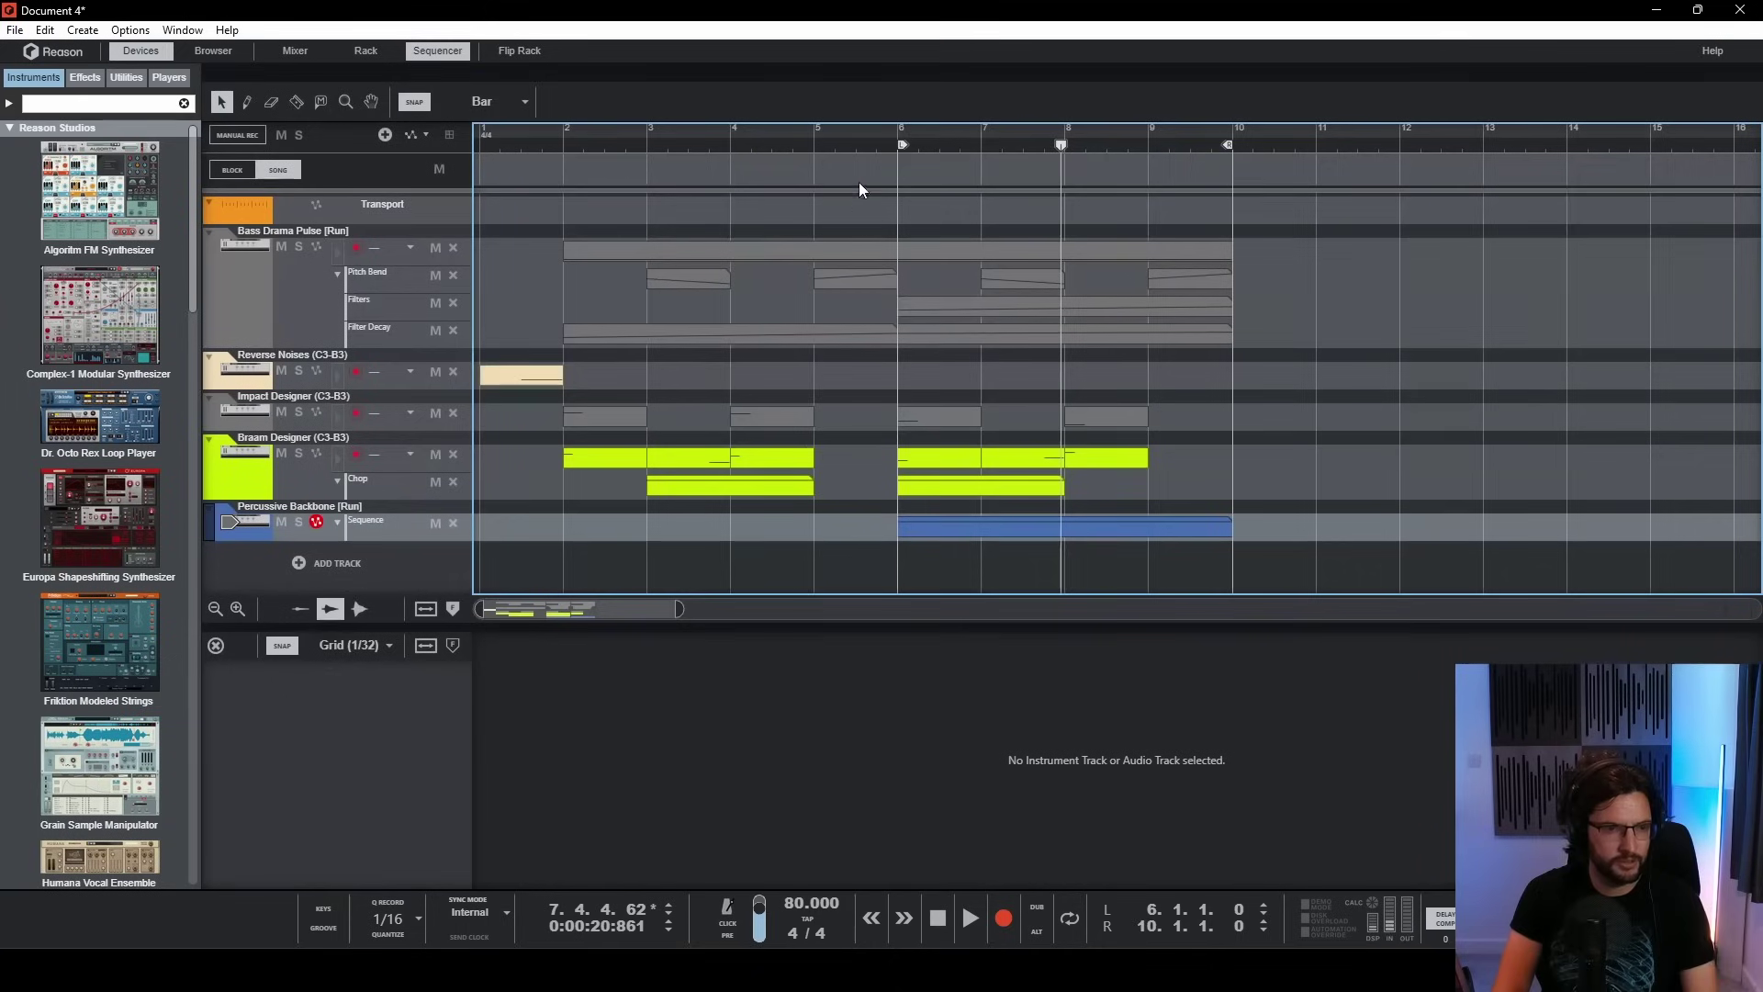
click(906, 144)
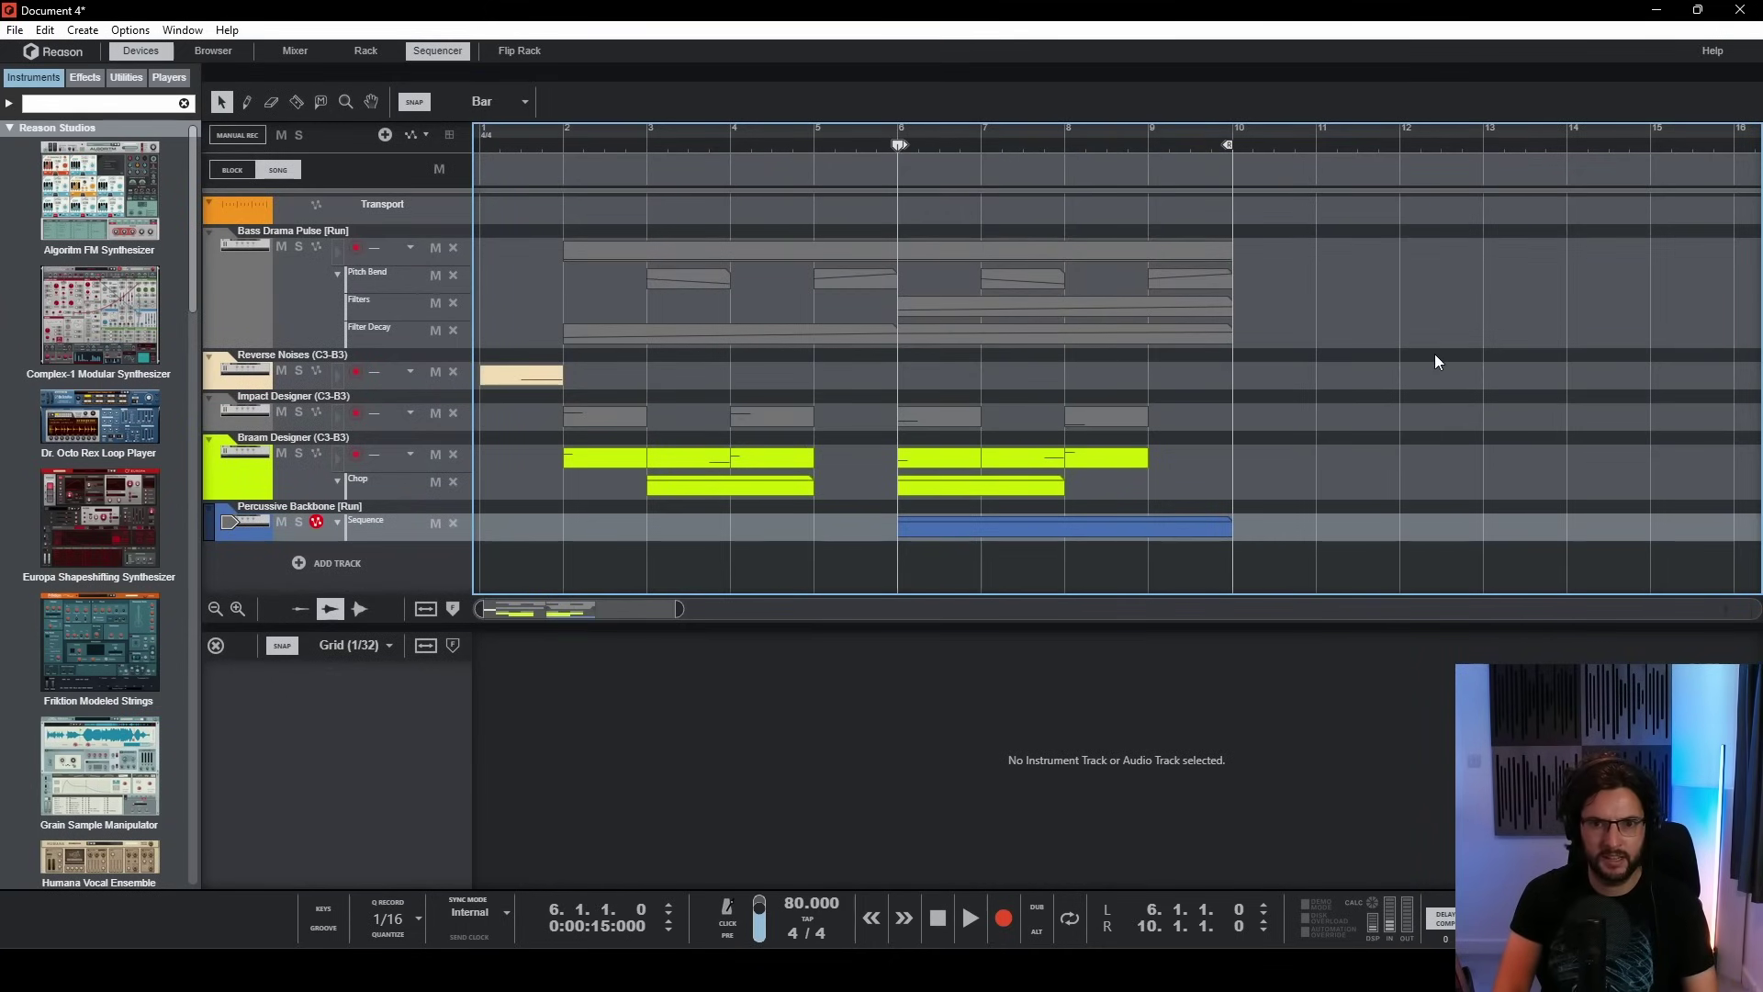
key(space)
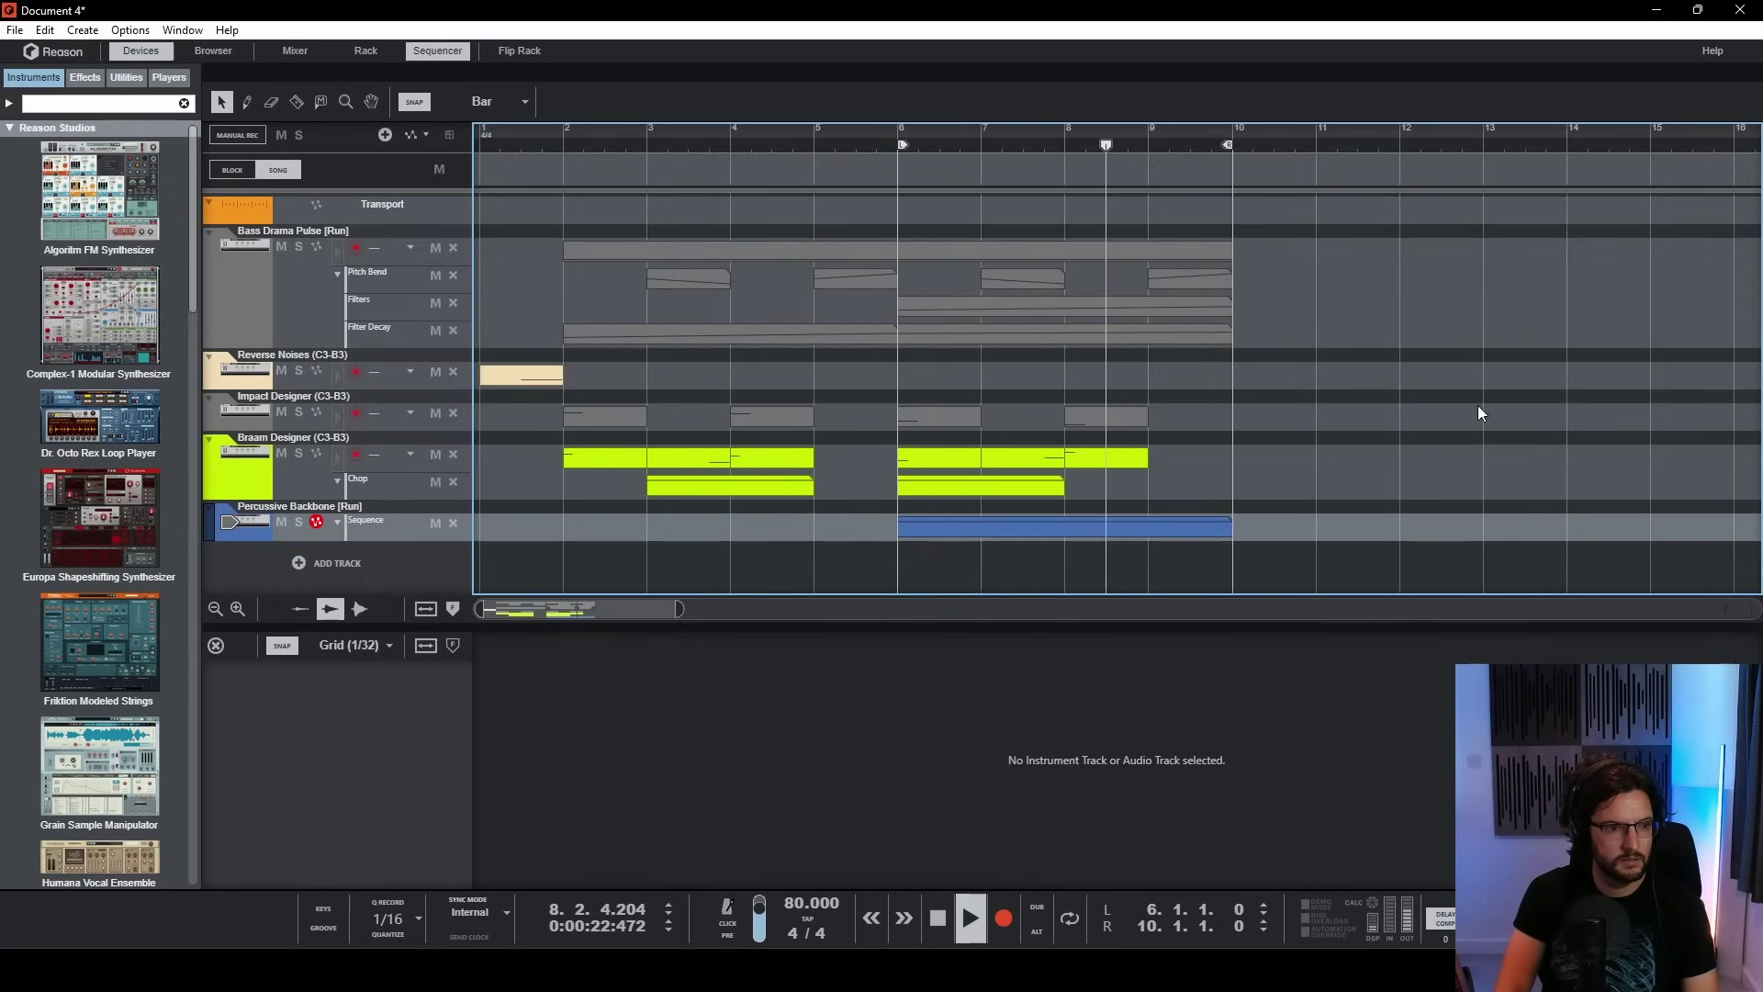
- Repeat the clips from bars 6 to 10 up to bar 14, and add a Reverse Noises clip at bar 5
click(215, 645)
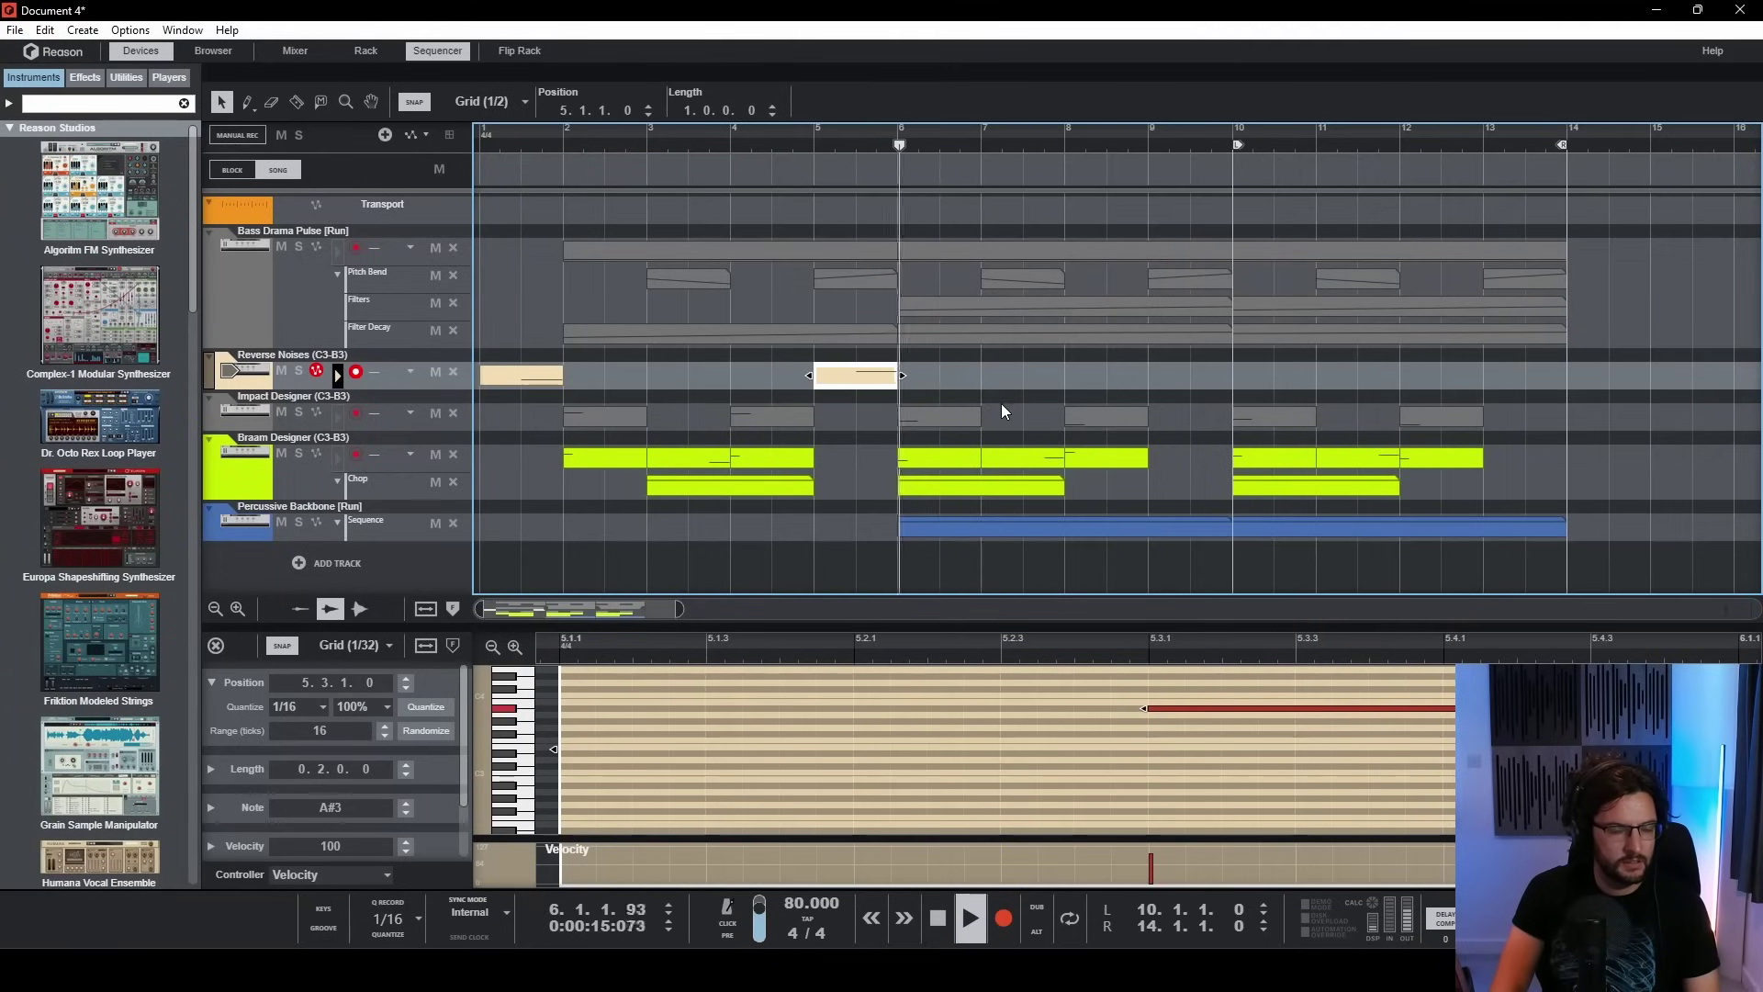
click(1000, 398)
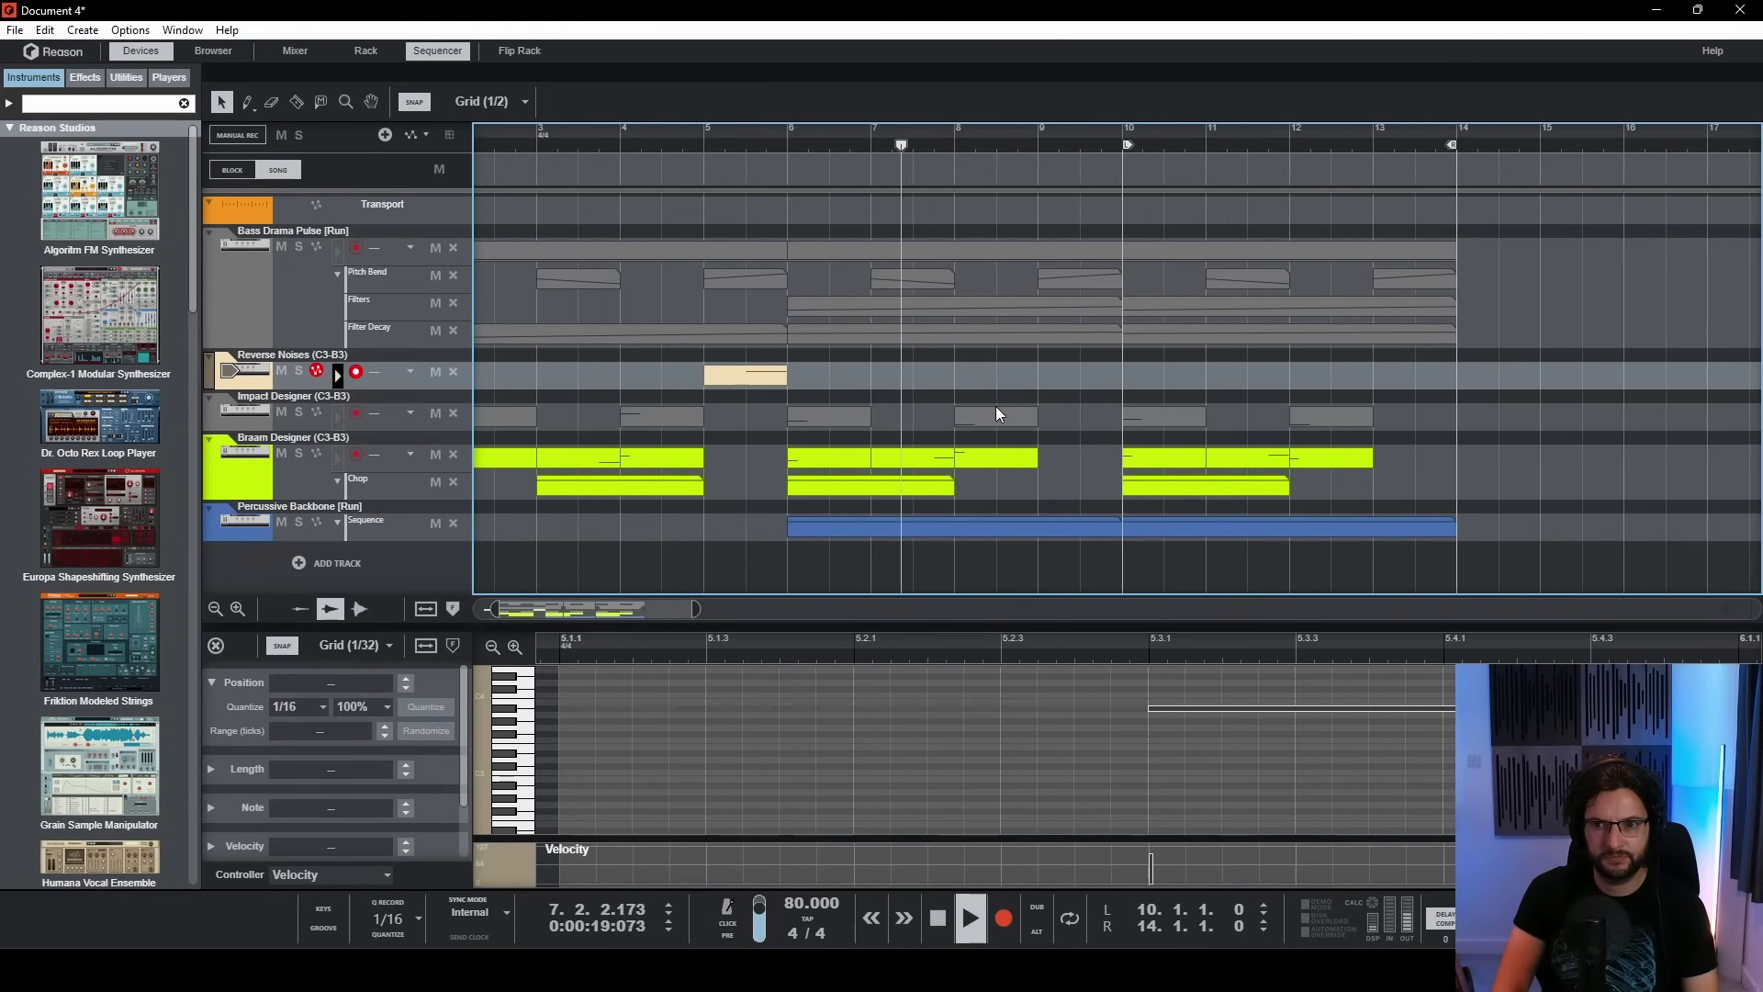
- Stop playback and create mute automation lanes for drums 8, 9 and 10 of the Percussive Backbone's Redrum
key(F6)
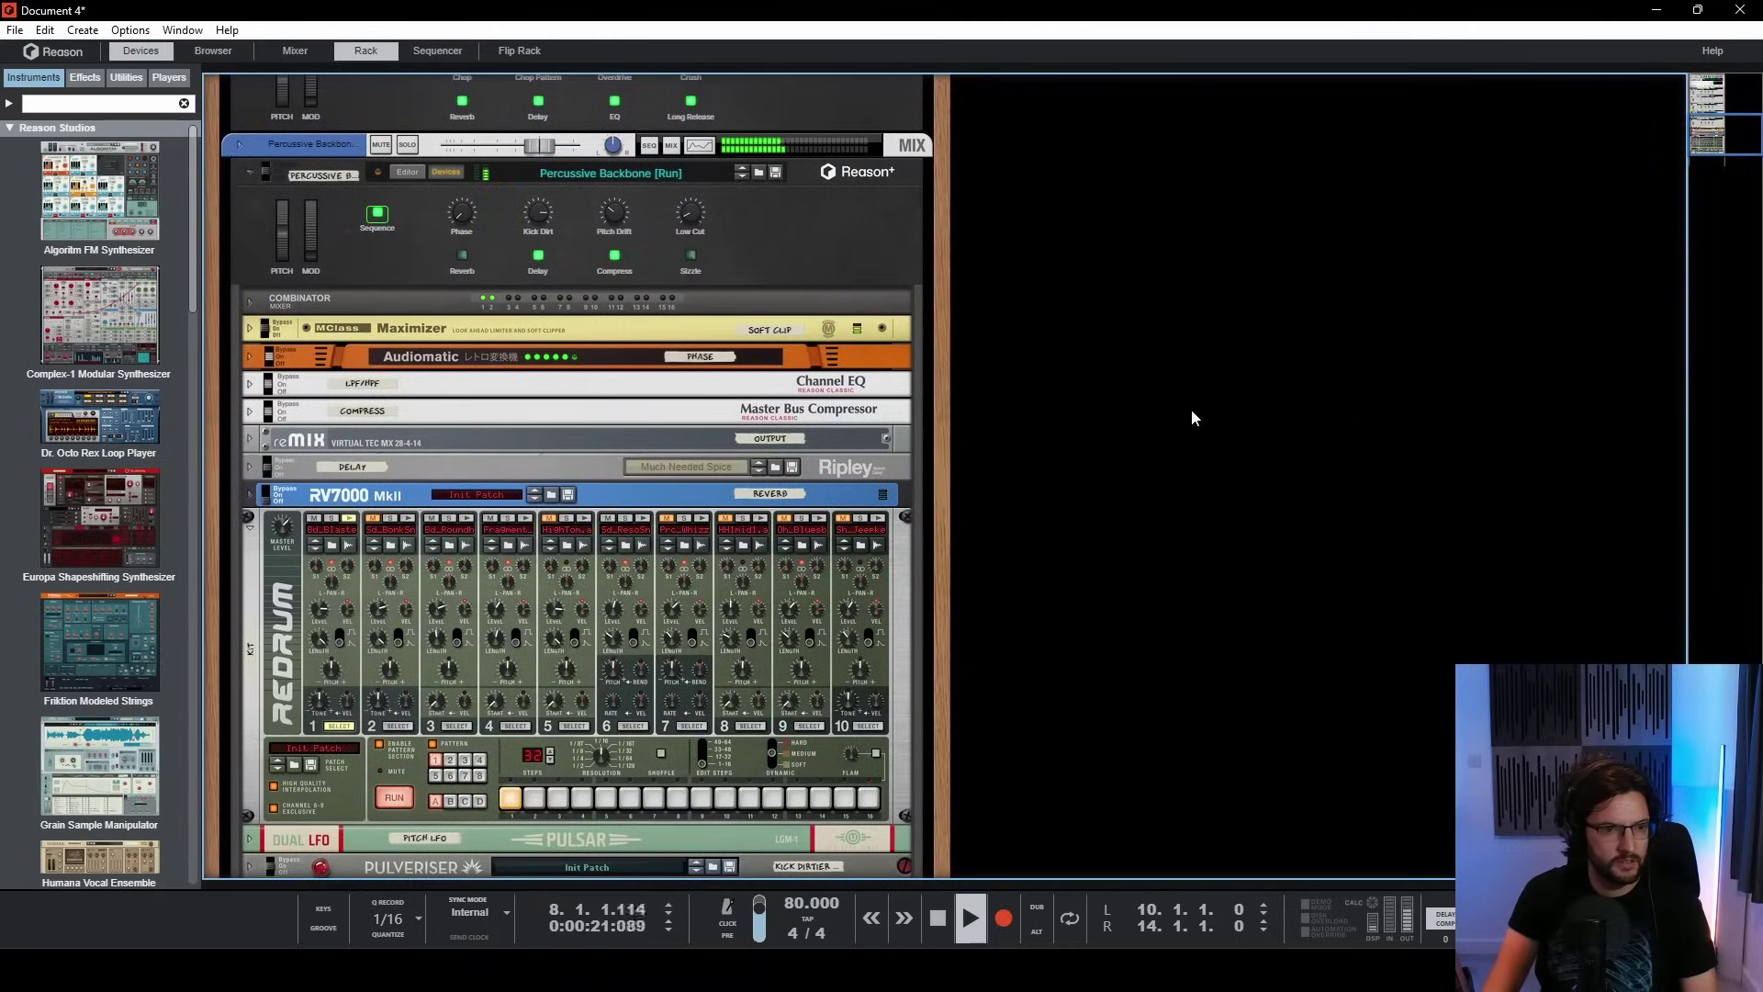
key(space)
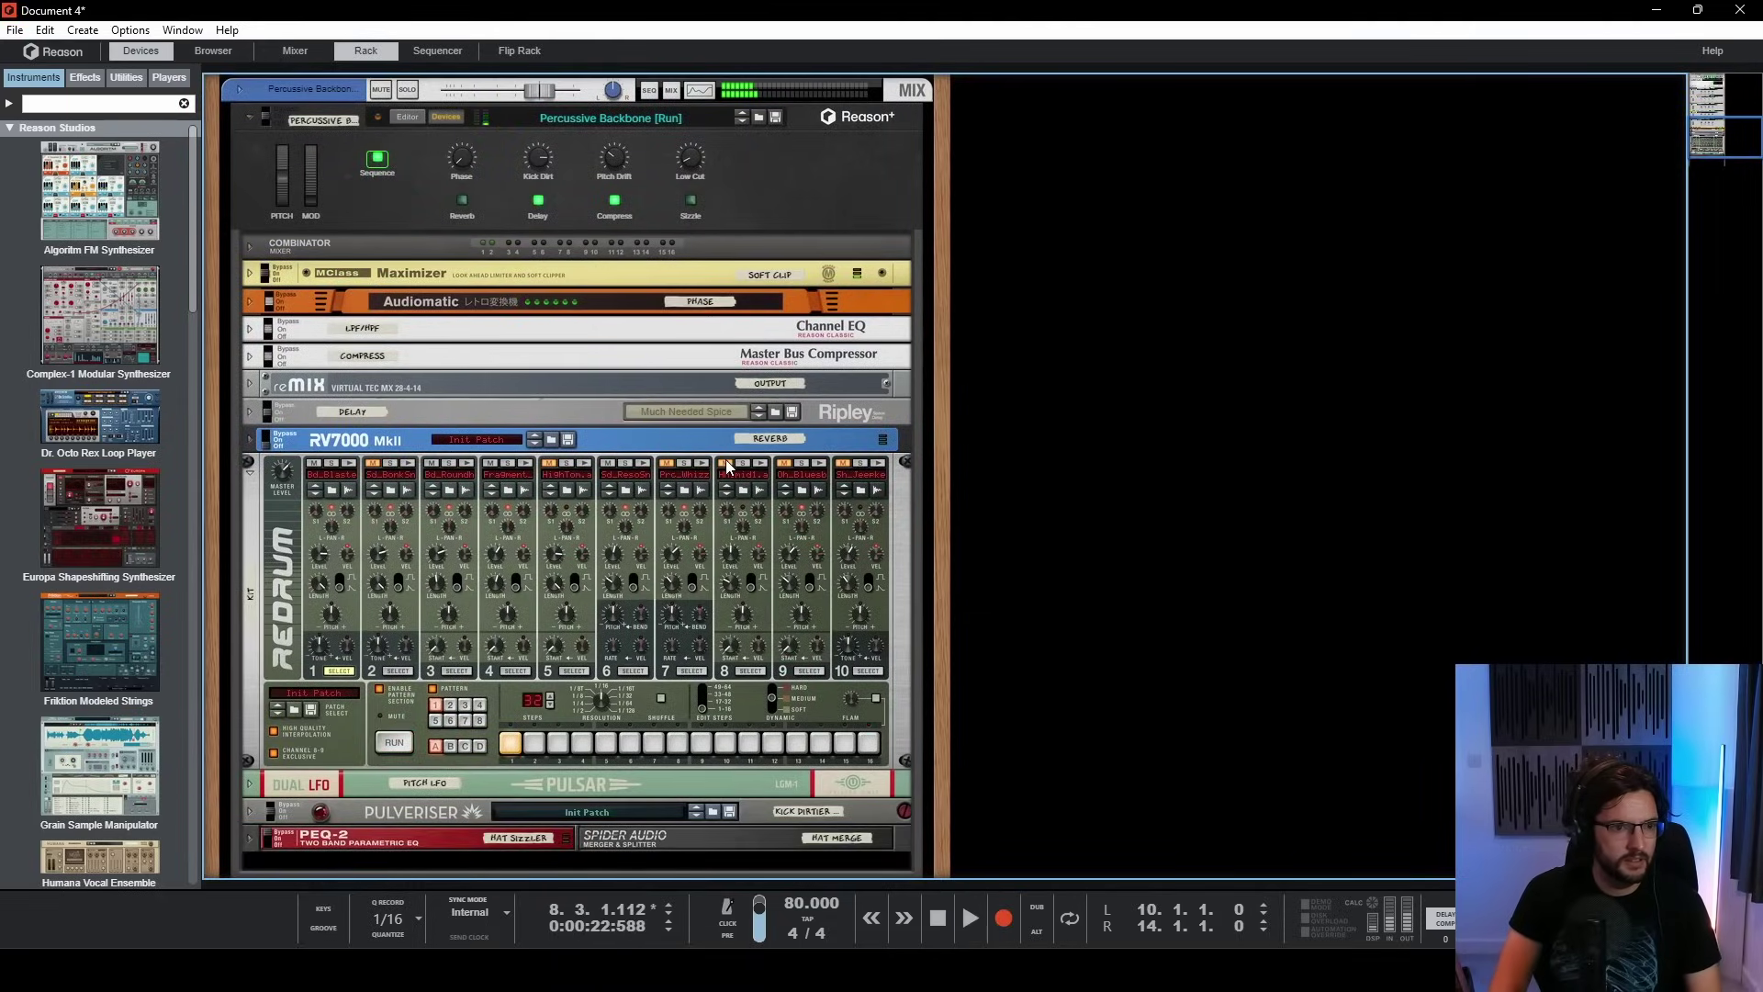
right_click(724, 467)
click(801, 474)
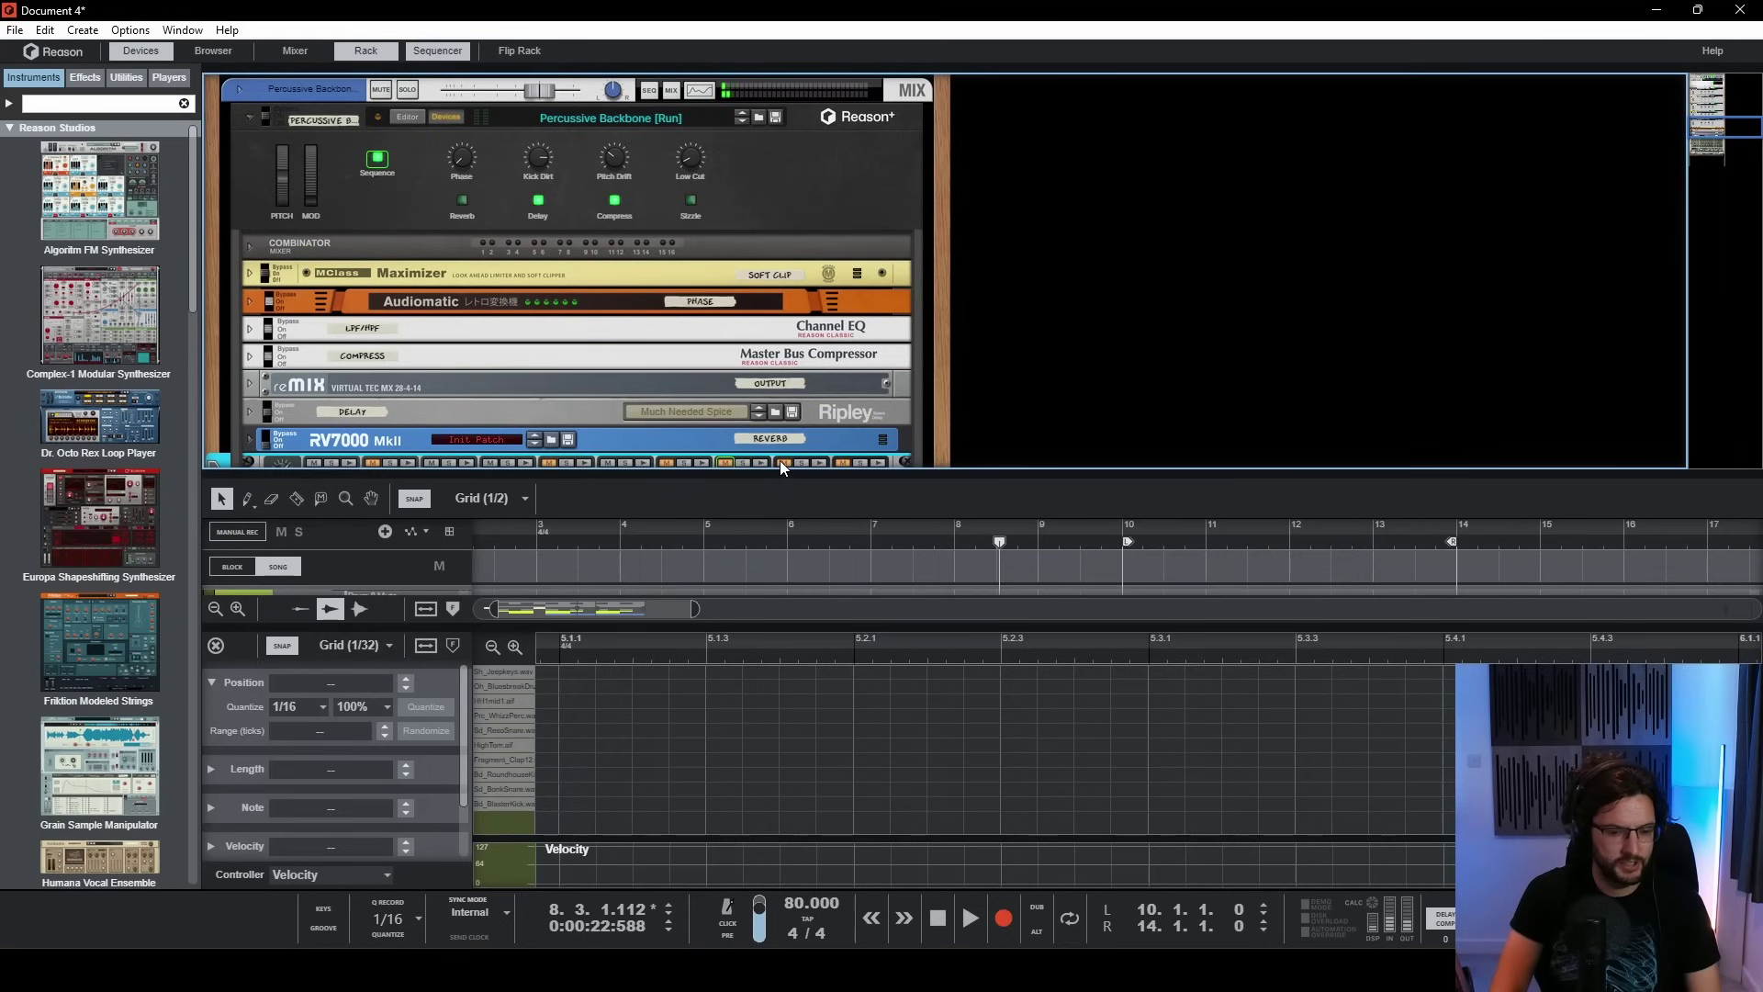
key(F6)
right_click(783, 460)
click(805, 473)
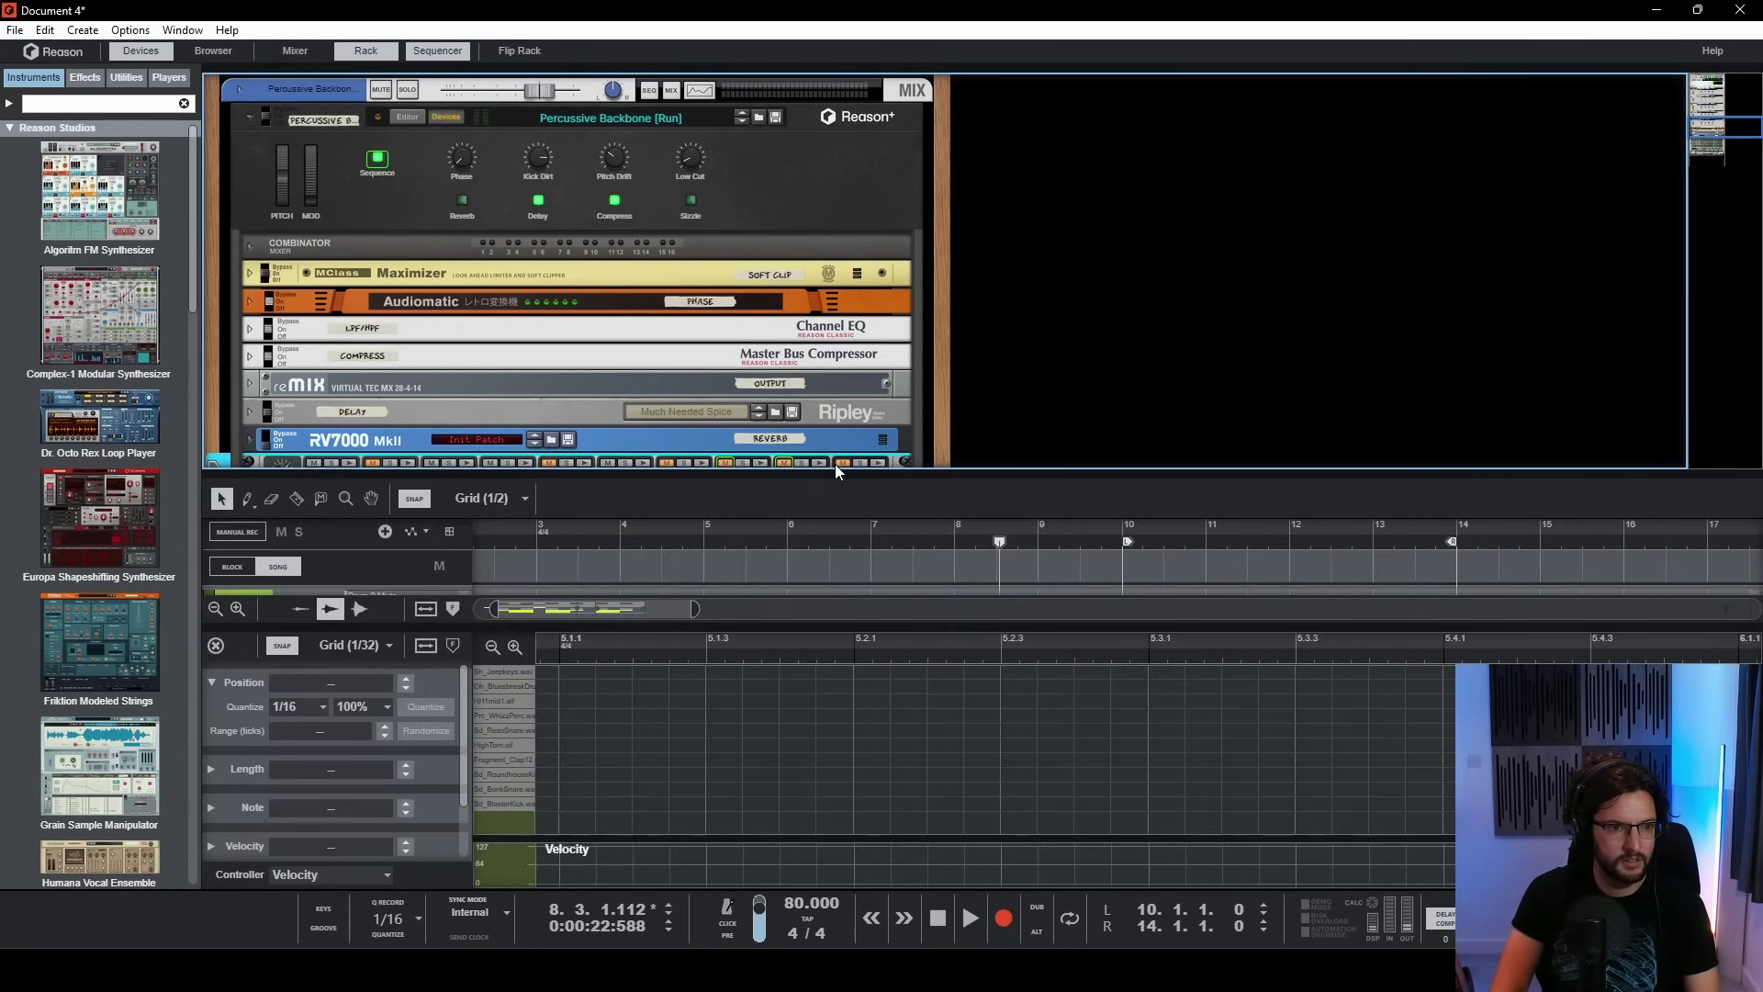
right_click(840, 460)
click(861, 472)
click(216, 645)
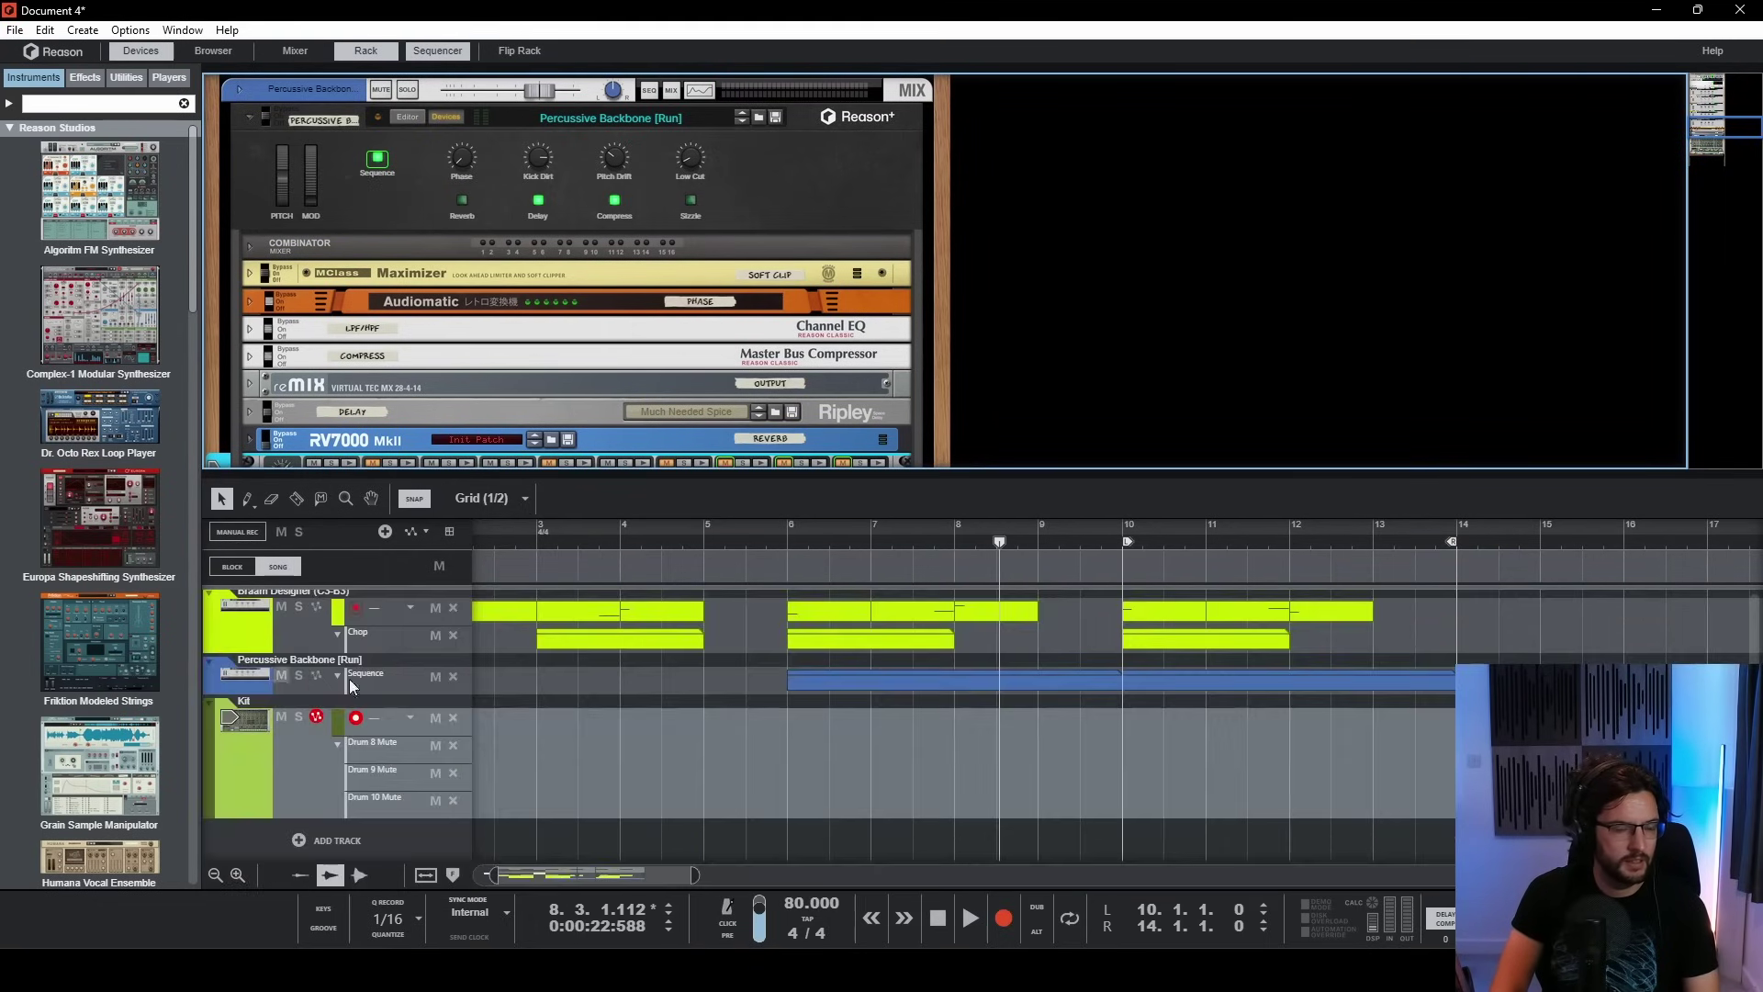
- Draw a mute-off automation clip from bar 10 to bar 14 for drum 8, and copy it to the drum 9 and 10 mute lanes
drag(1142, 742, 1504, 748)
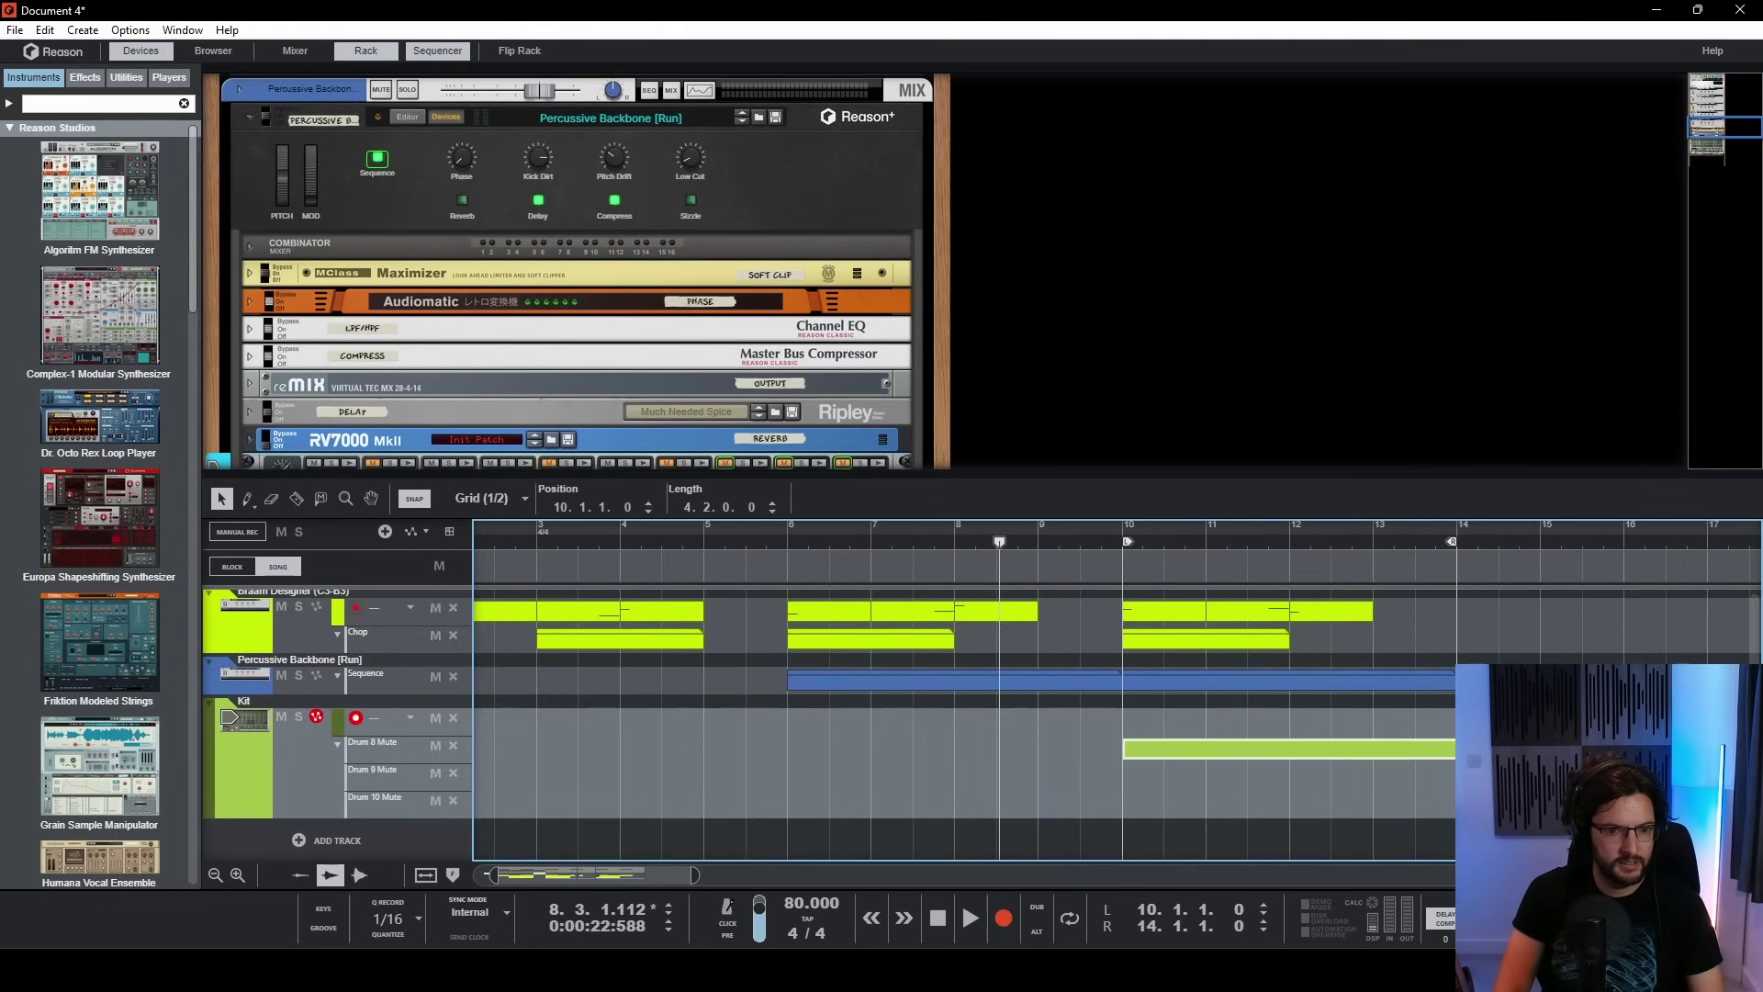
double_click(1408, 747)
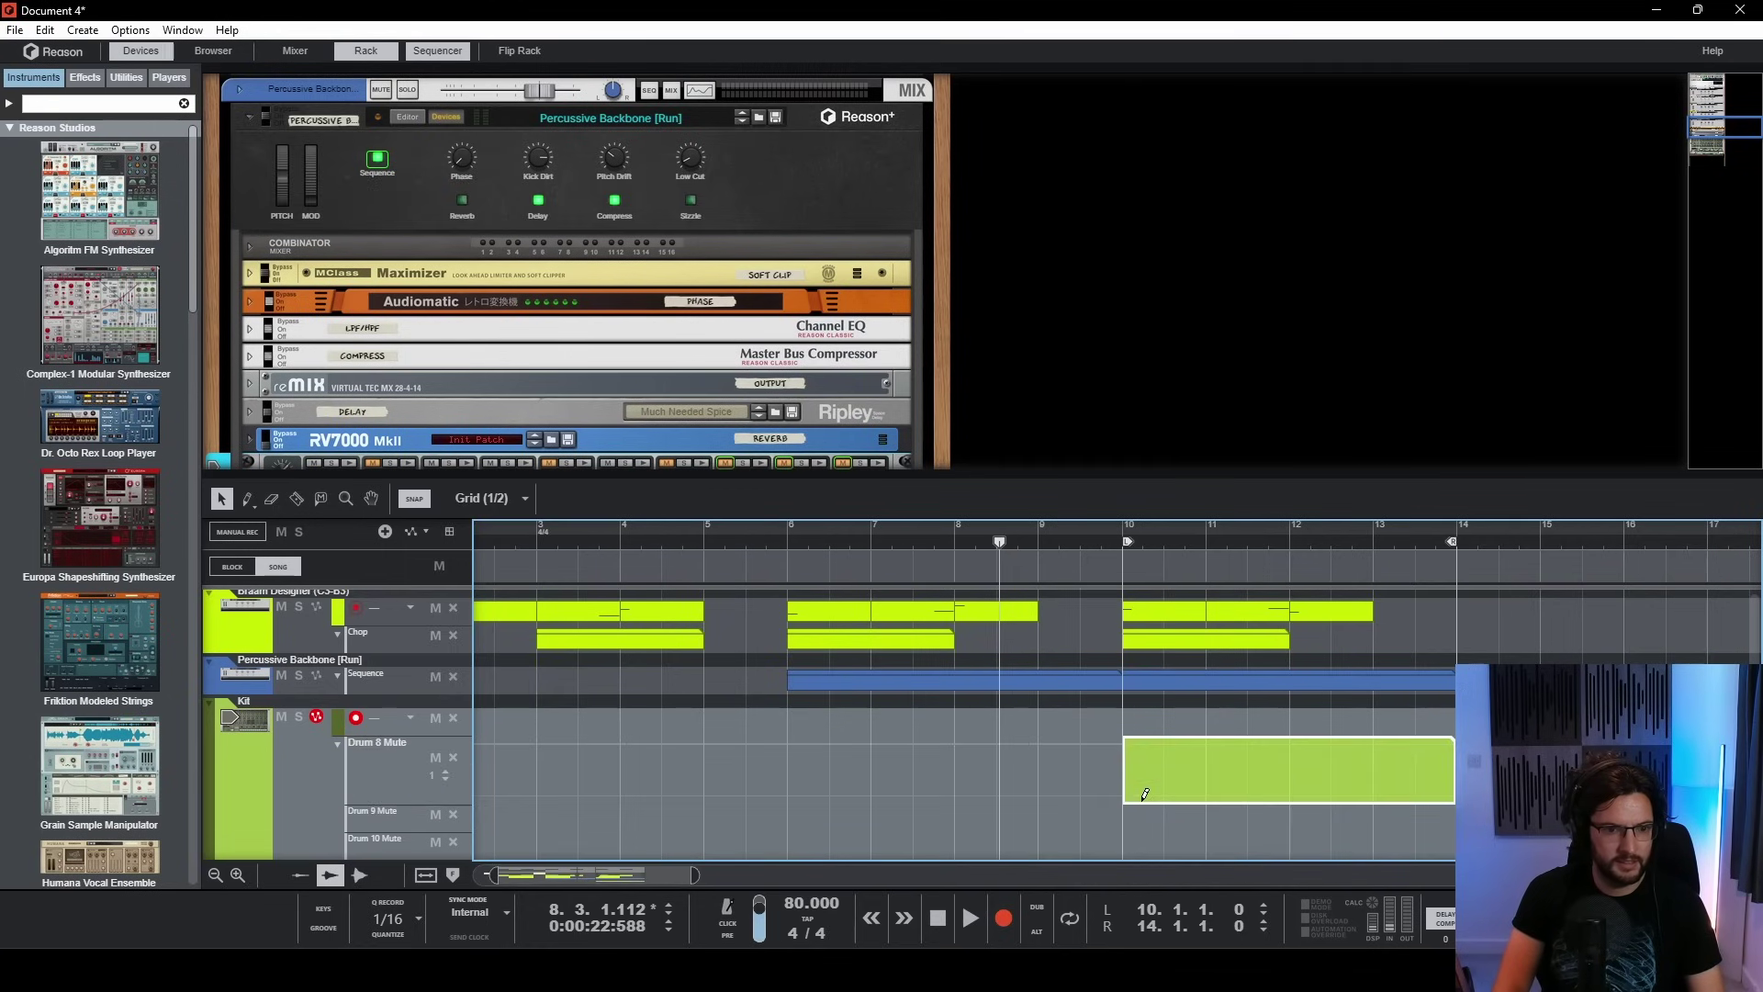
alt+click(1143, 795)
click(1490, 646)
ctrl+drag(1184, 745, 1179, 804)
- Play the section from bar 10 with the additional drums in the full sequencer view, and stop playback
click(1132, 542)
key(space)
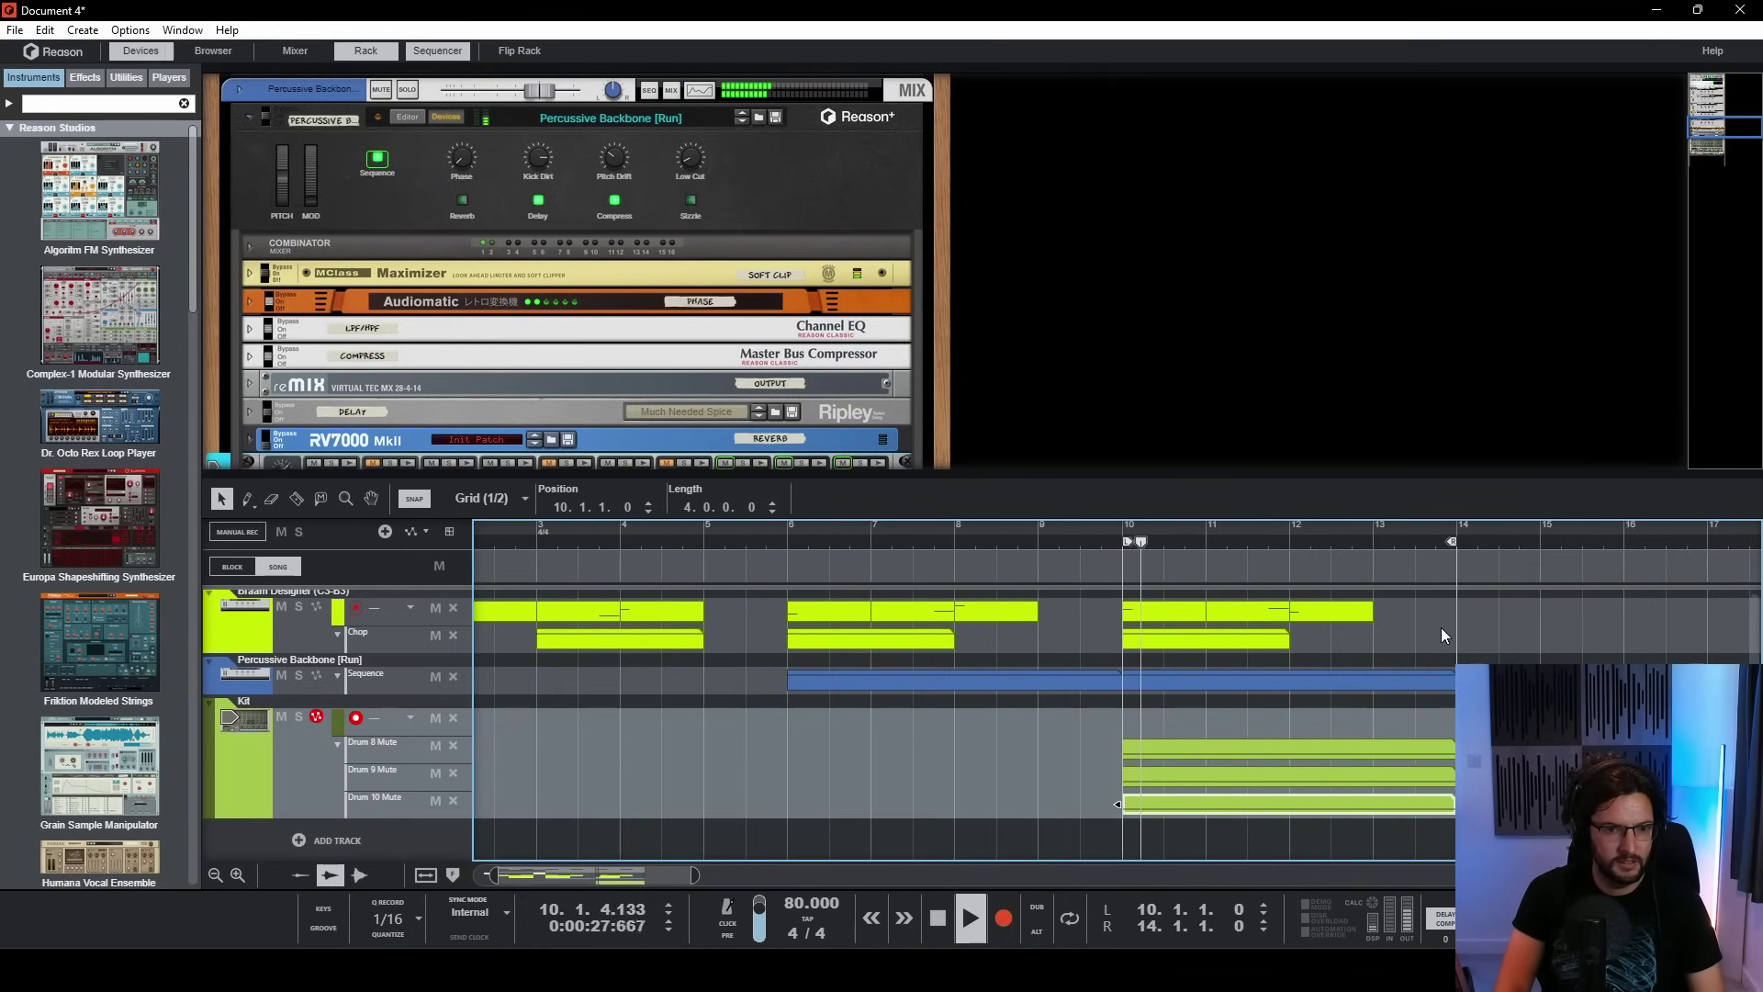
click(1440, 628)
key(F6)
key(F7)
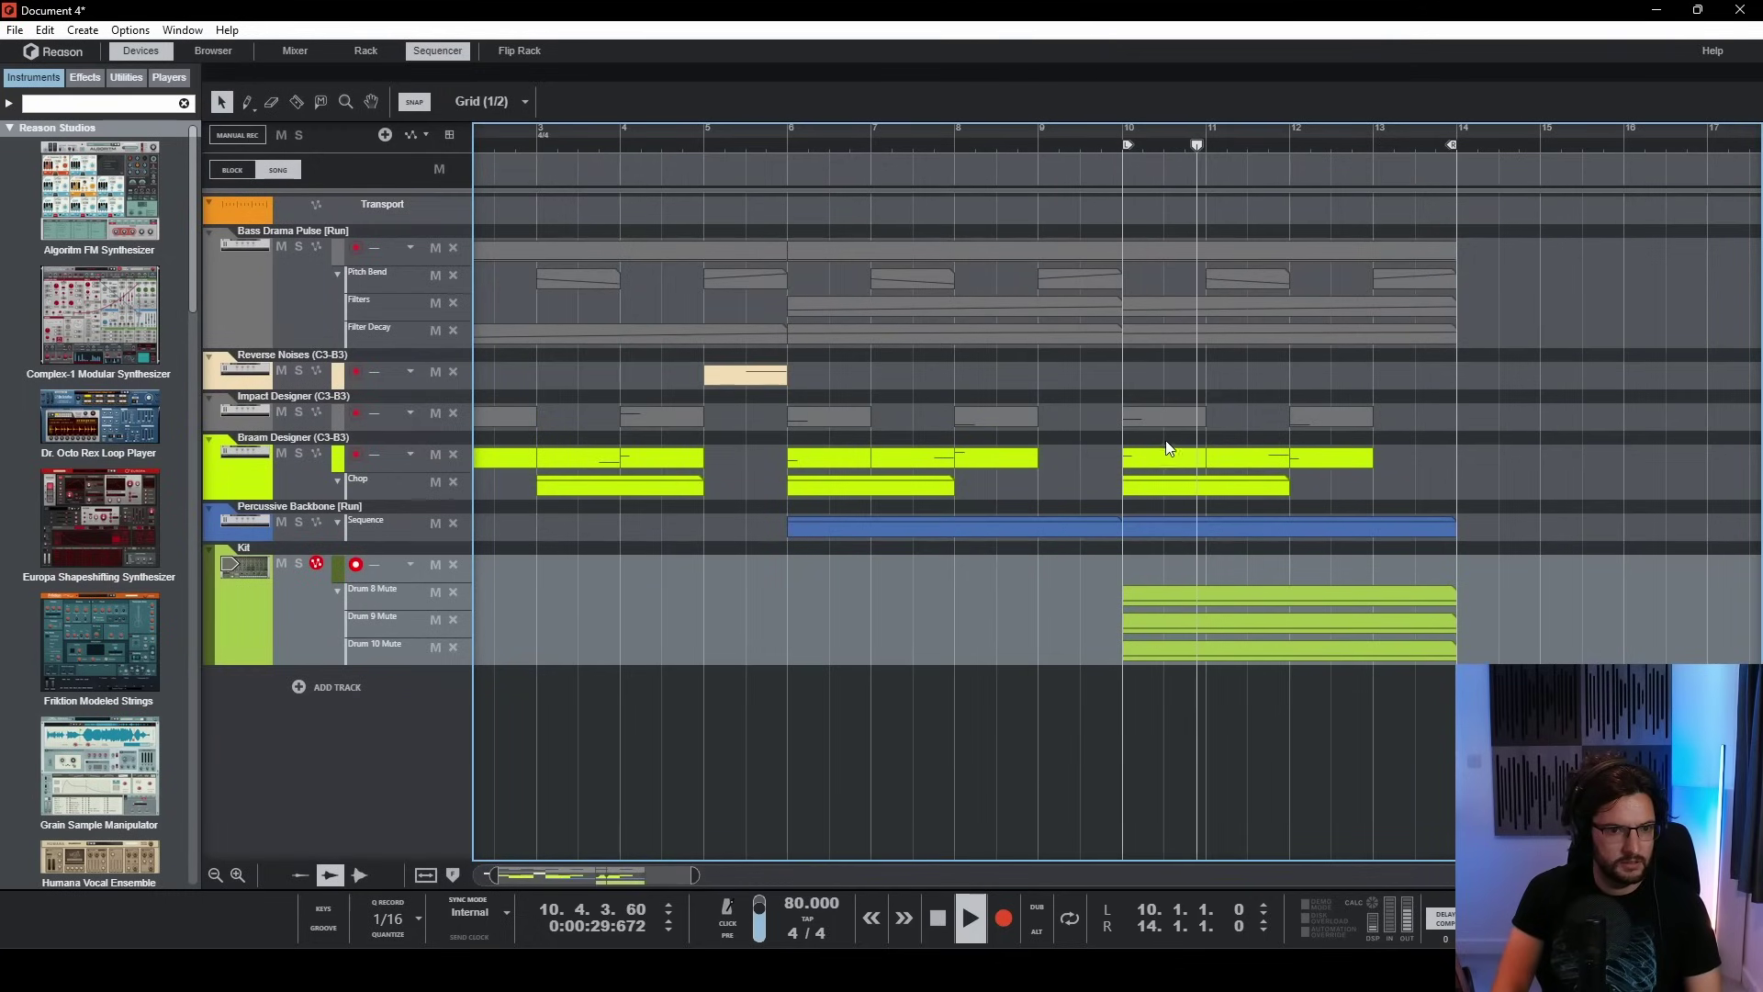
scroll(1186, 472, left, 2)
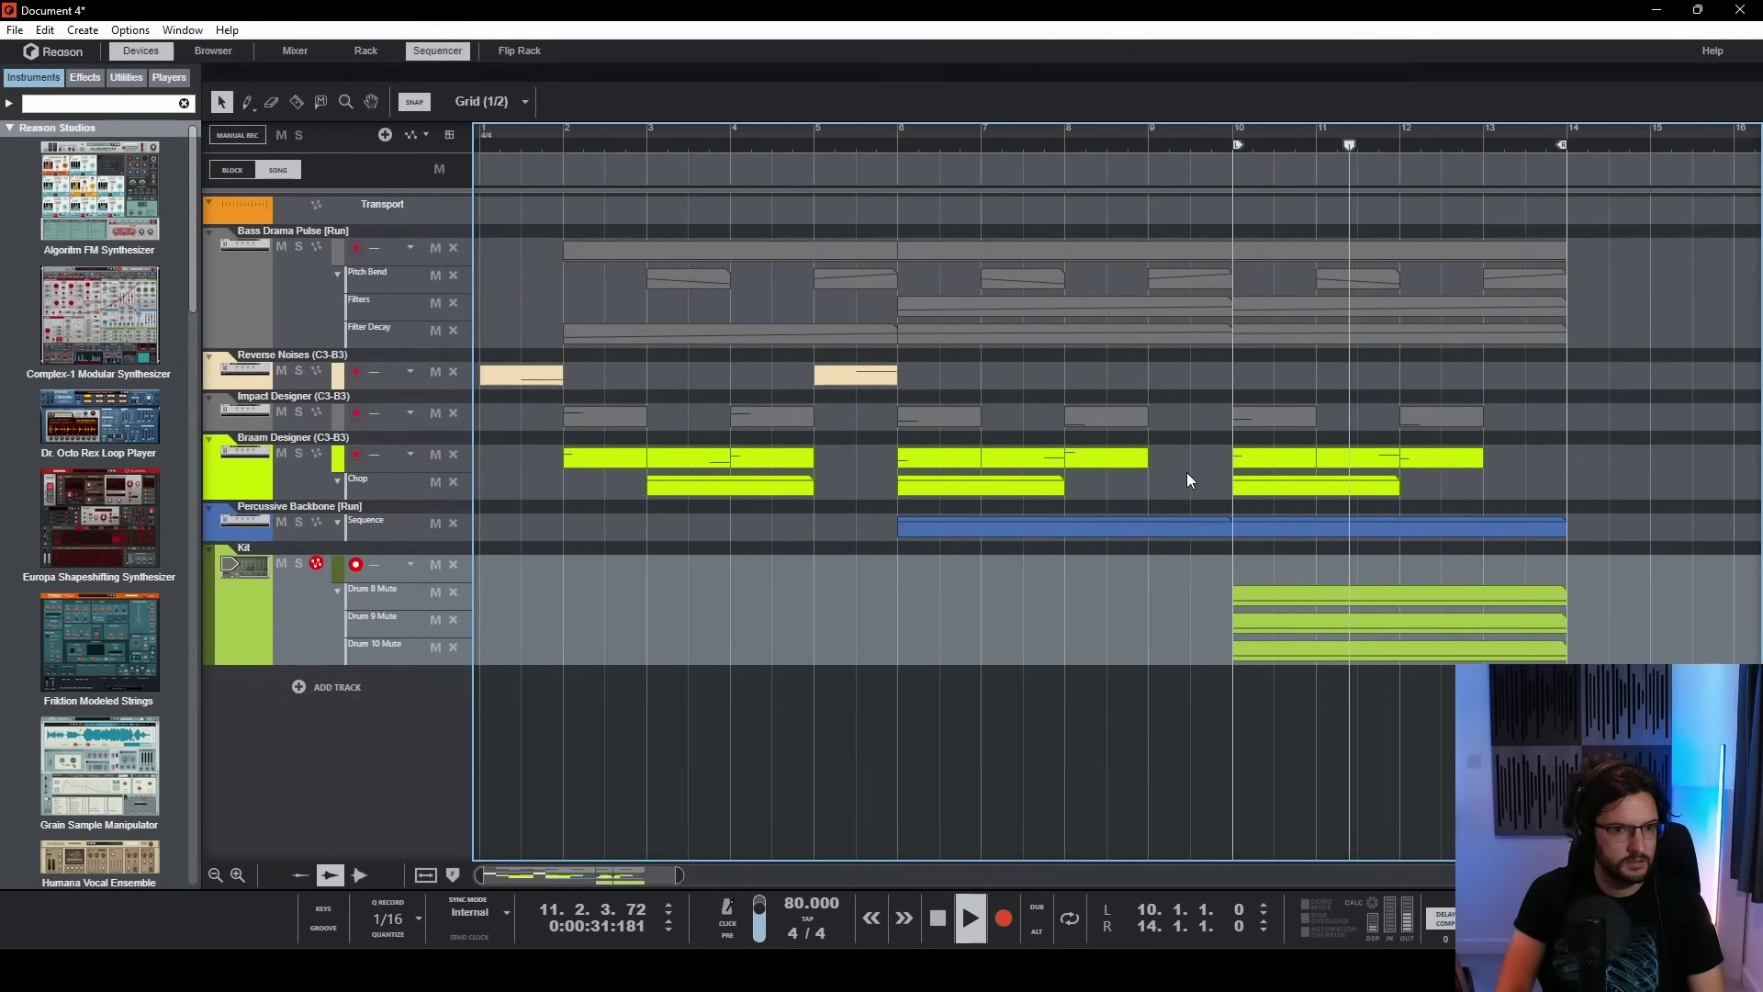
key(space)
- Lower the note in the Braam Designer clip at bar 10 to G3 and play from bar 10
double_click(1266, 460)
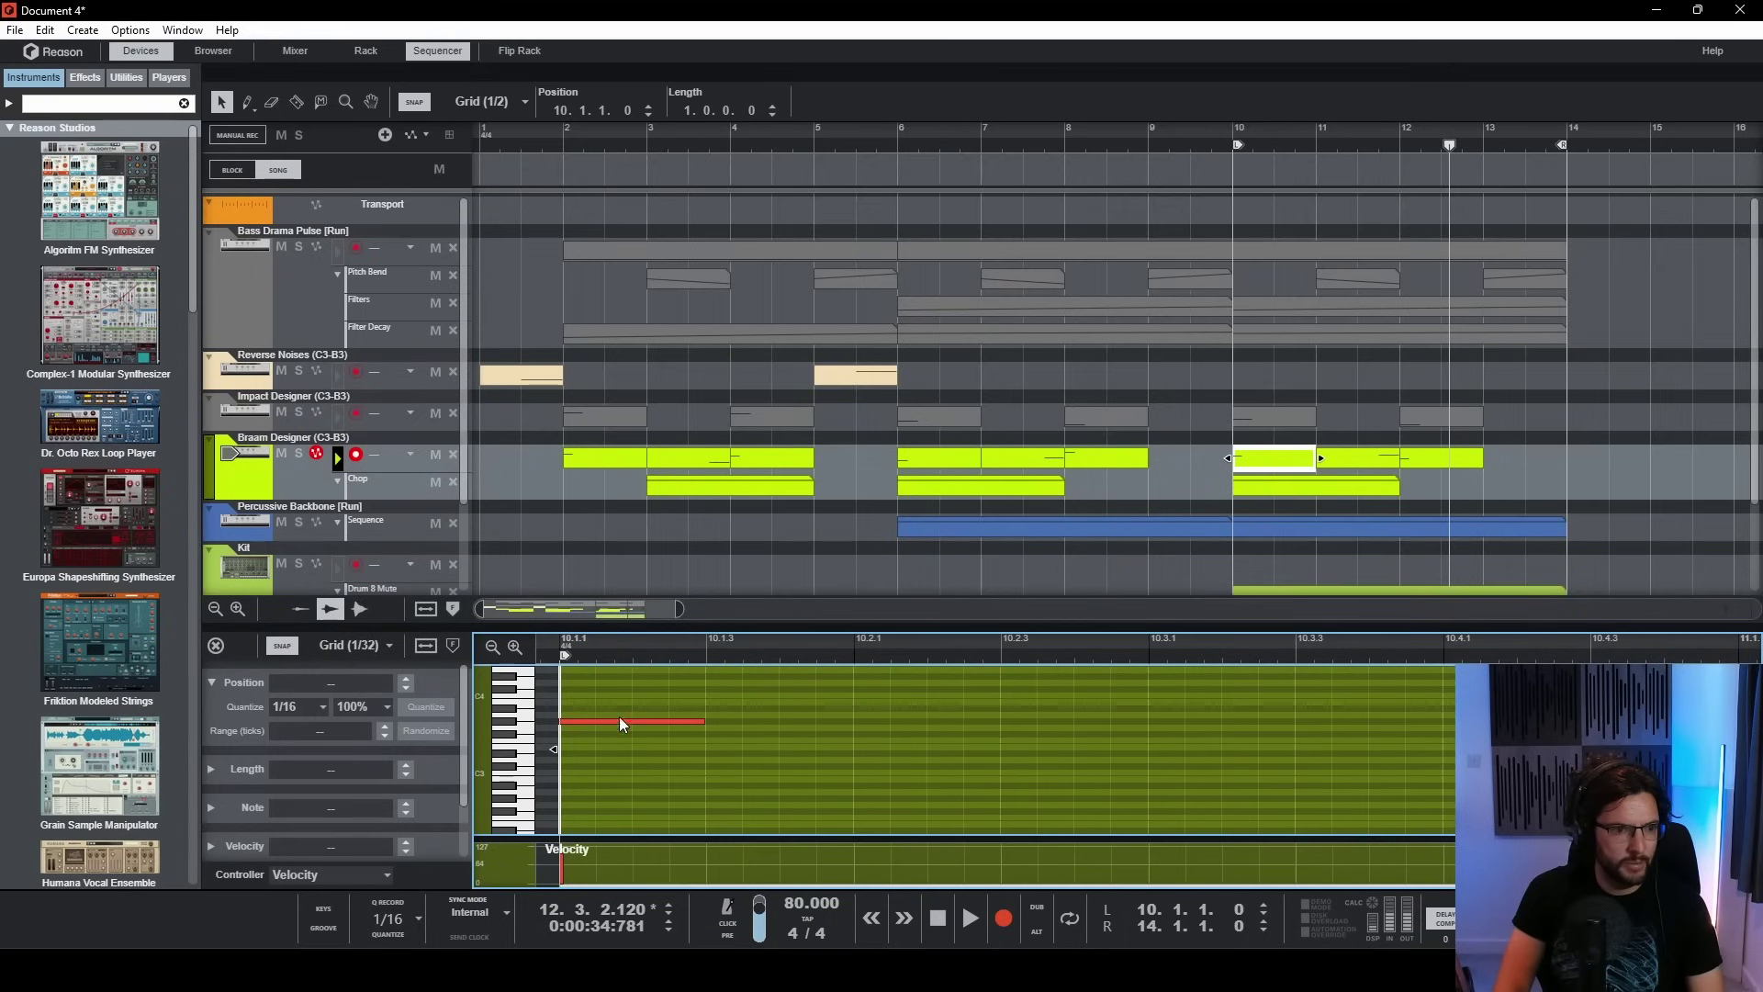
click(647, 721)
key(Down)
click(1238, 146)
key(space)
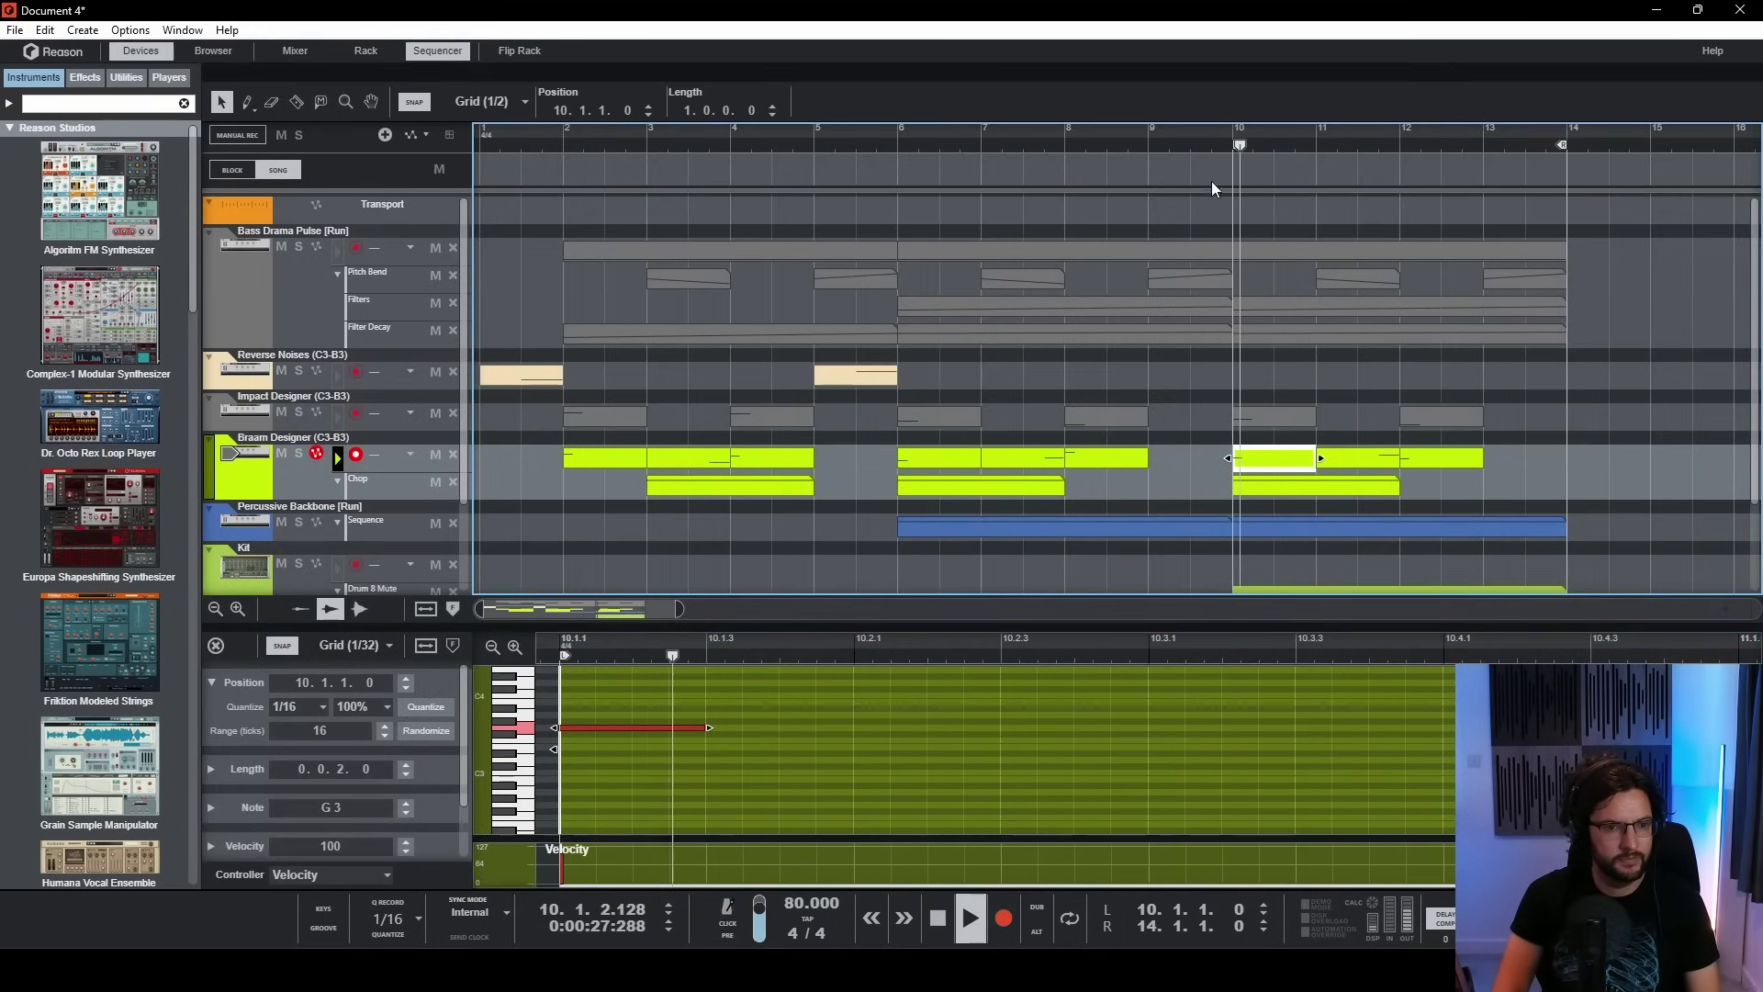
- Raise the note in the Braam Designer clip at bar 2 by one semitone, and return the song position to bar 10
click(570, 491)
click(577, 453)
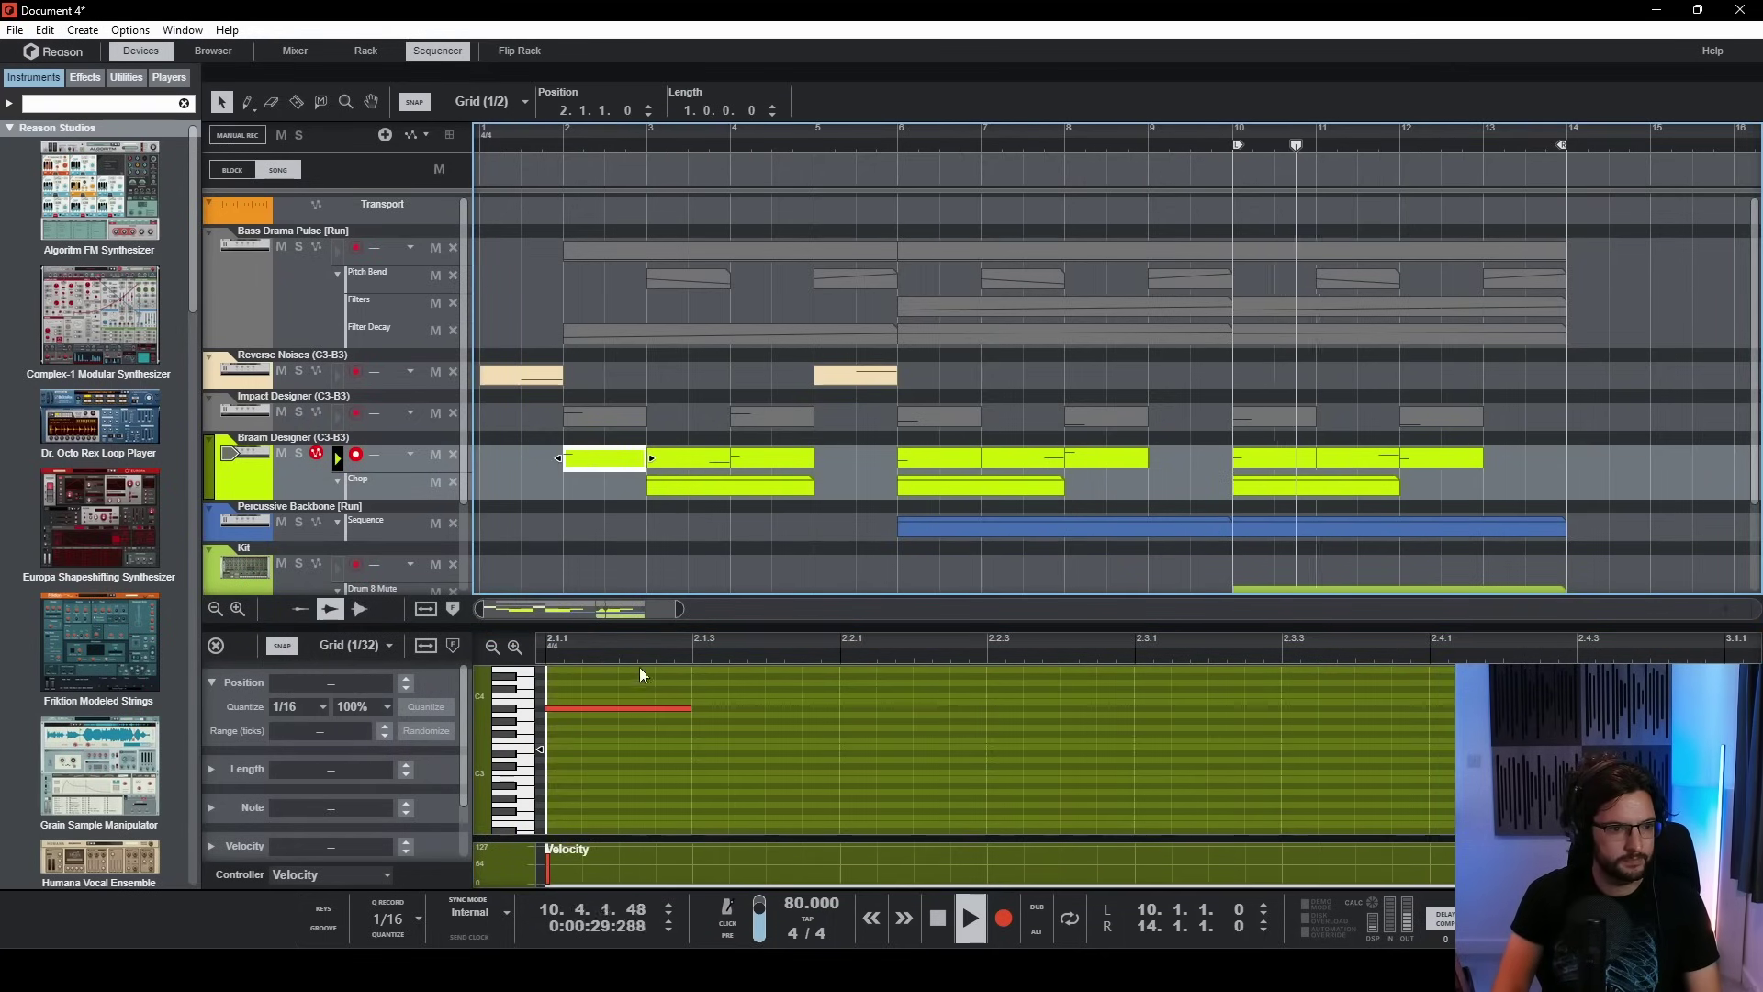
click(603, 708)
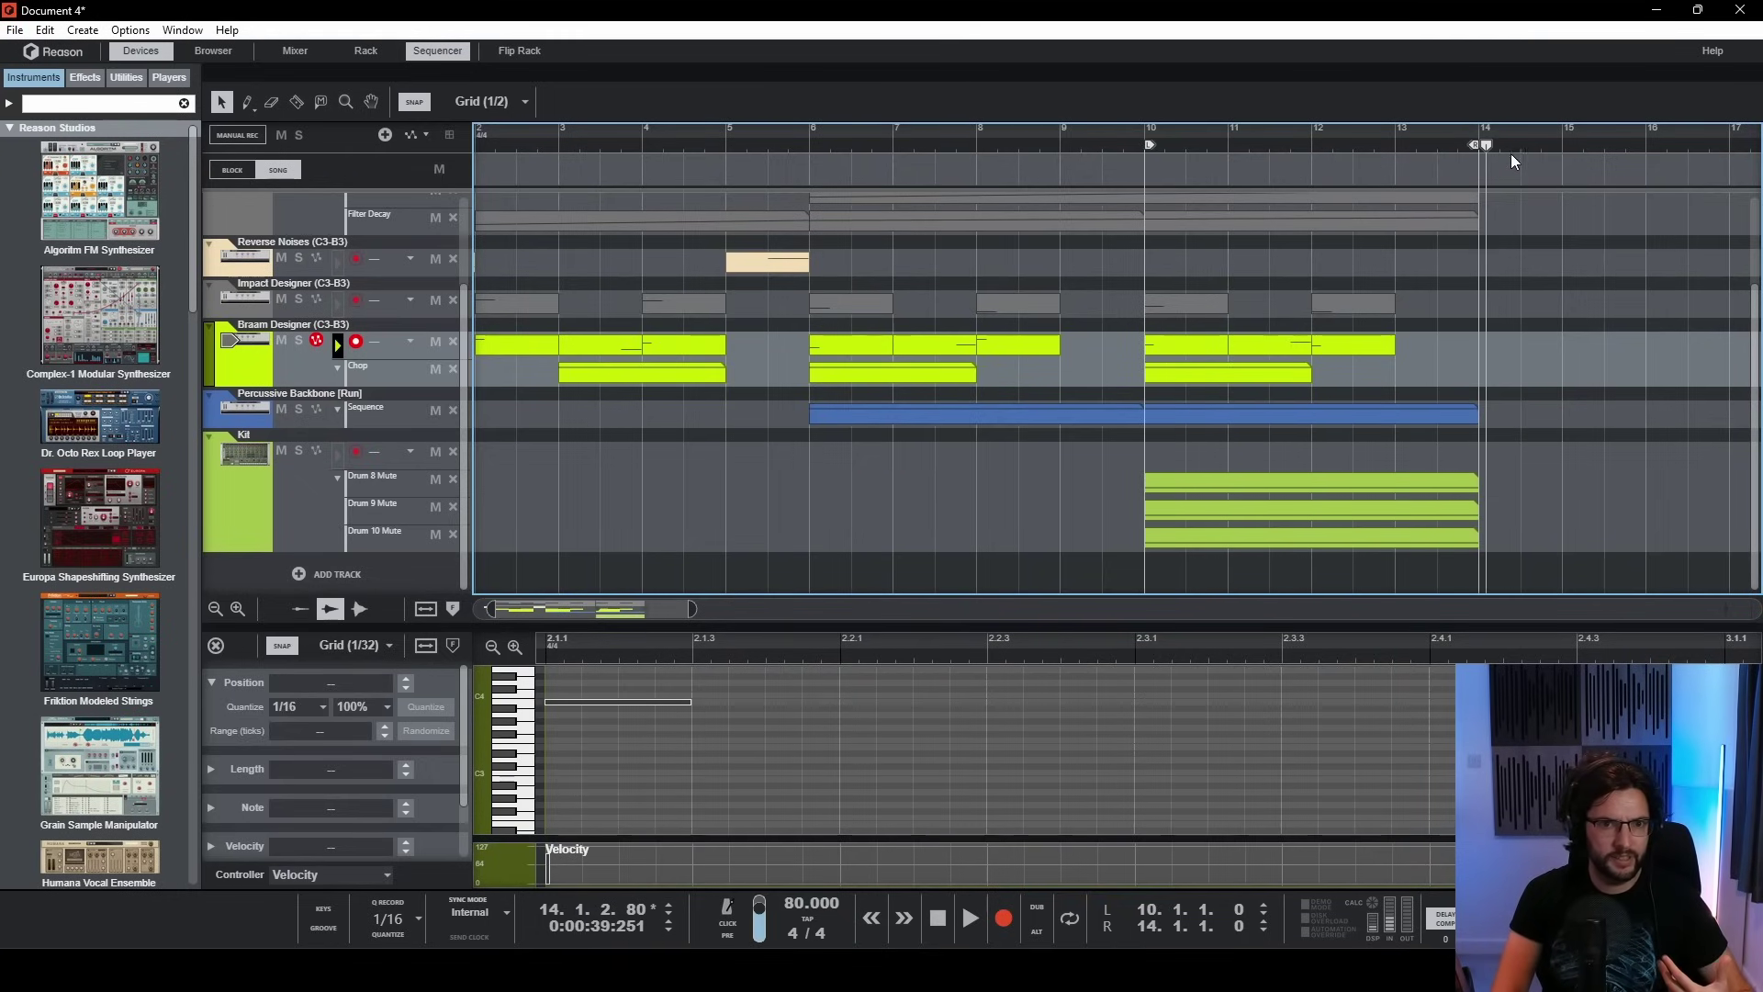
drag(1516, 164, 1492, 156)
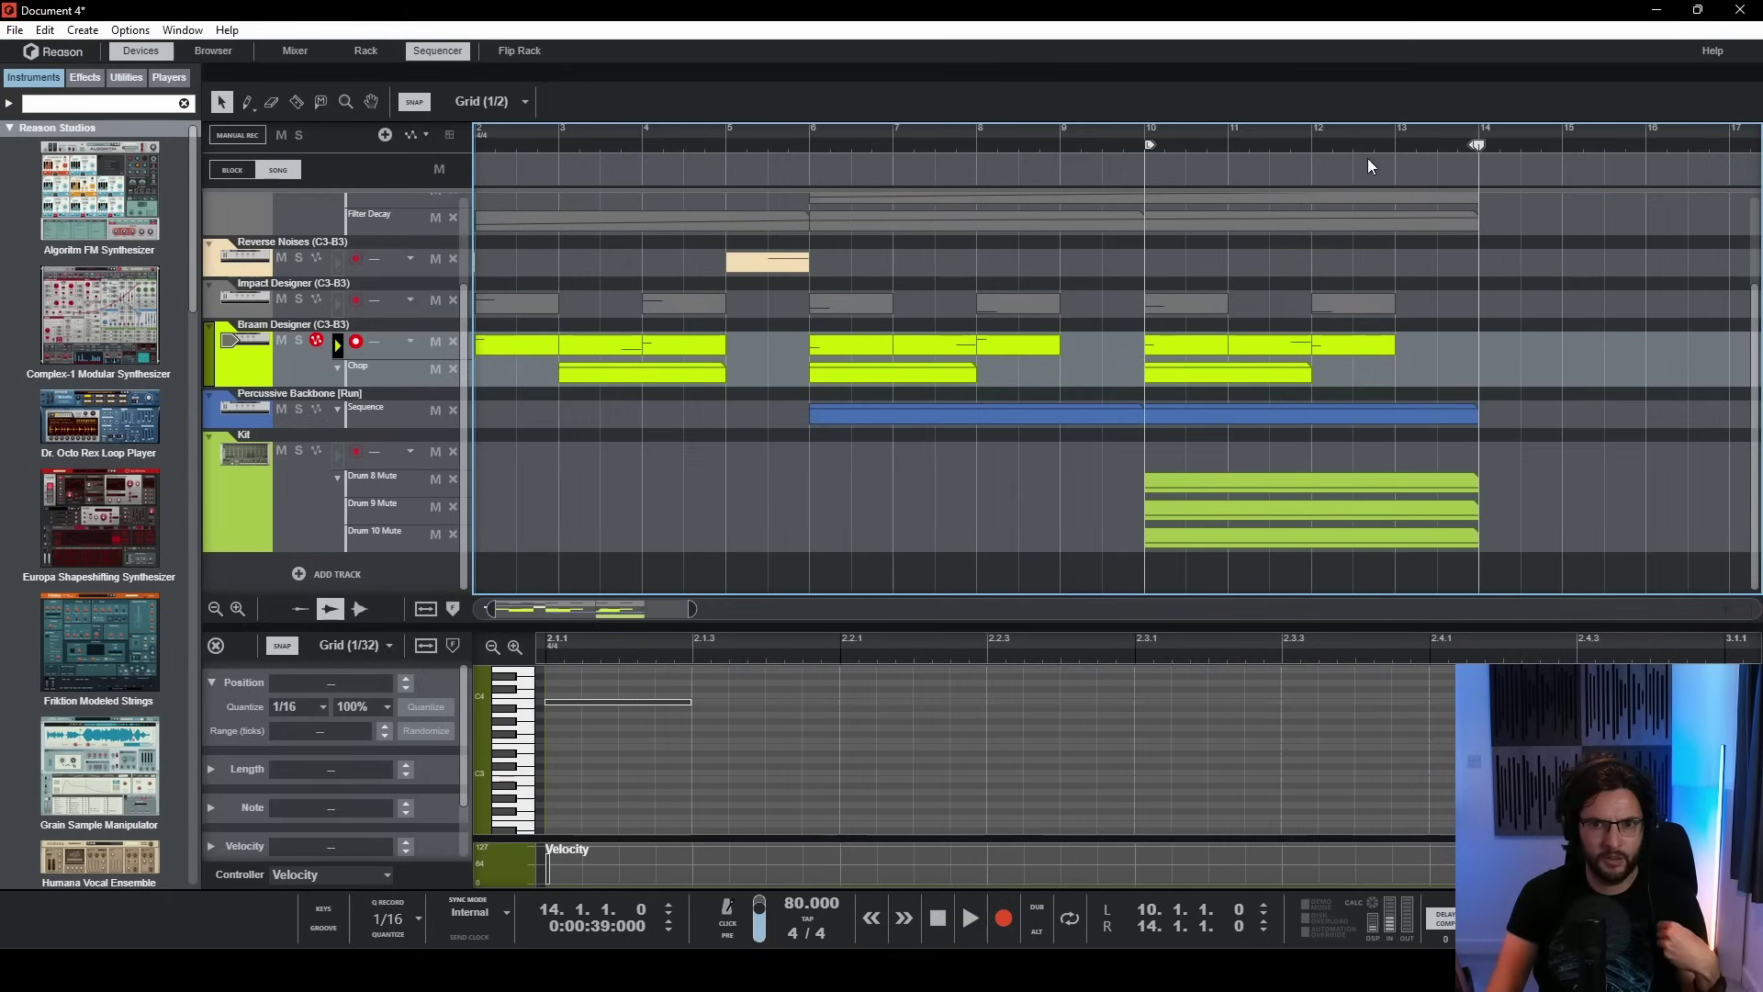
click(1149, 154)
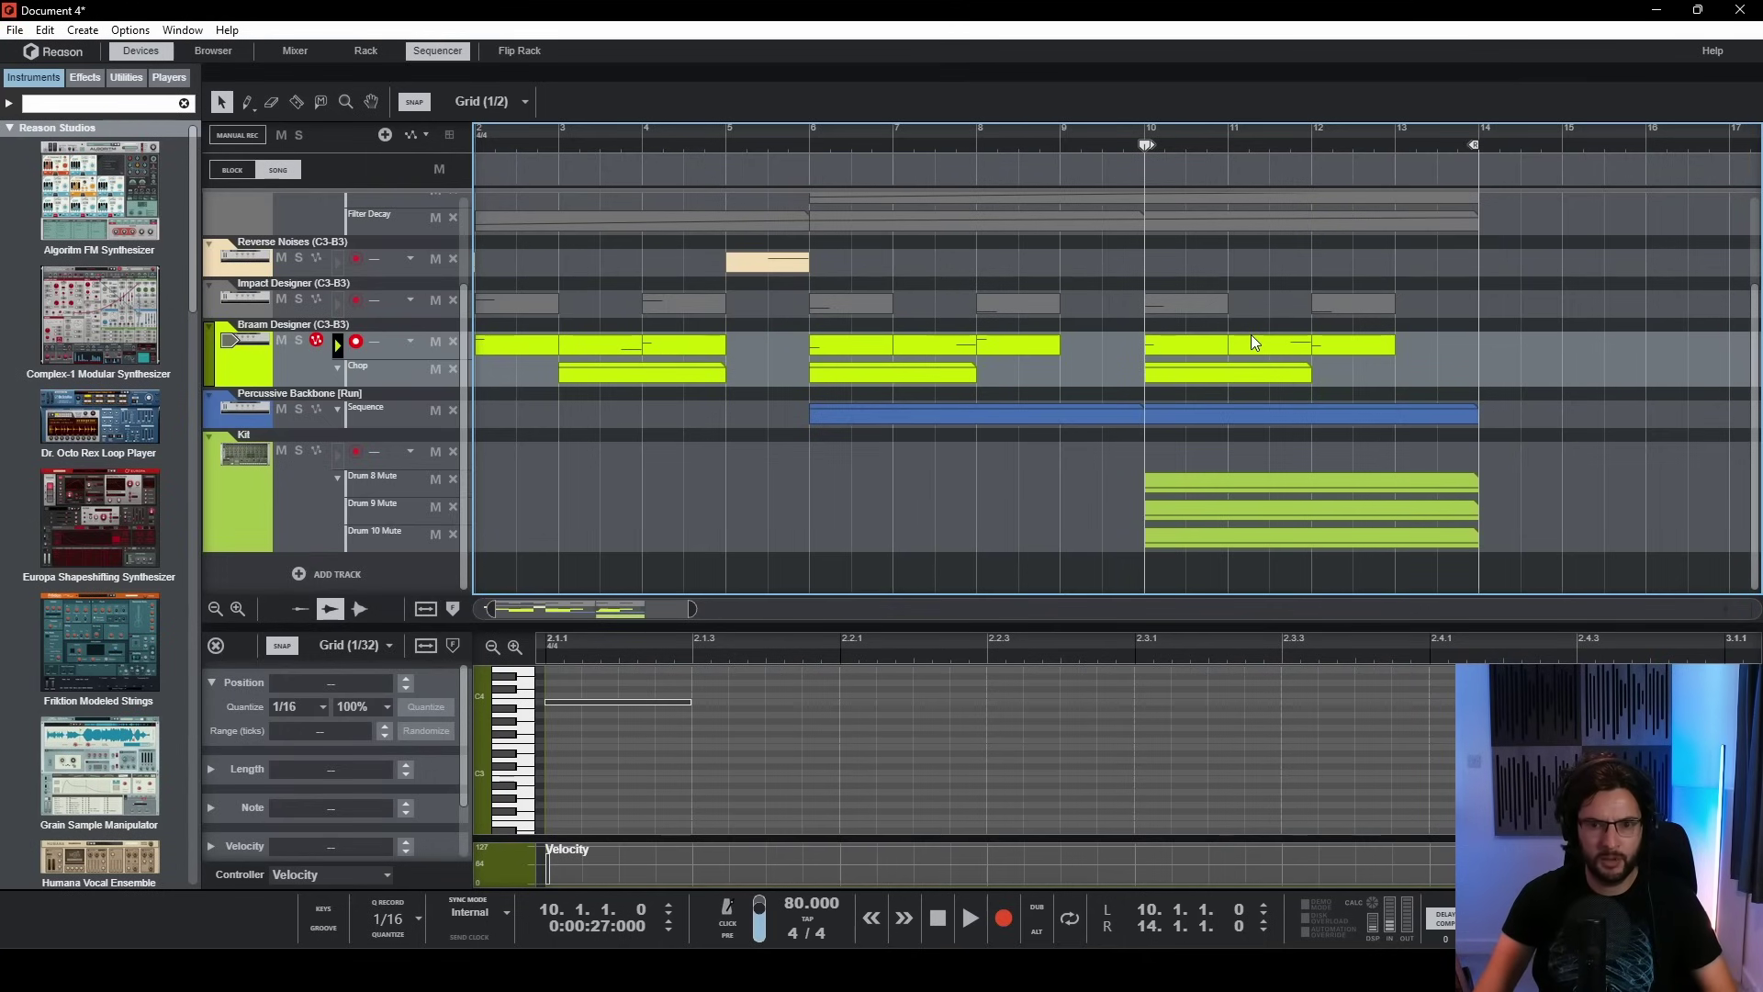
- Hide the Percussive Backbone's internal devices and add the Percussive Rolls [Run] patch below it in the rack
click(213, 50)
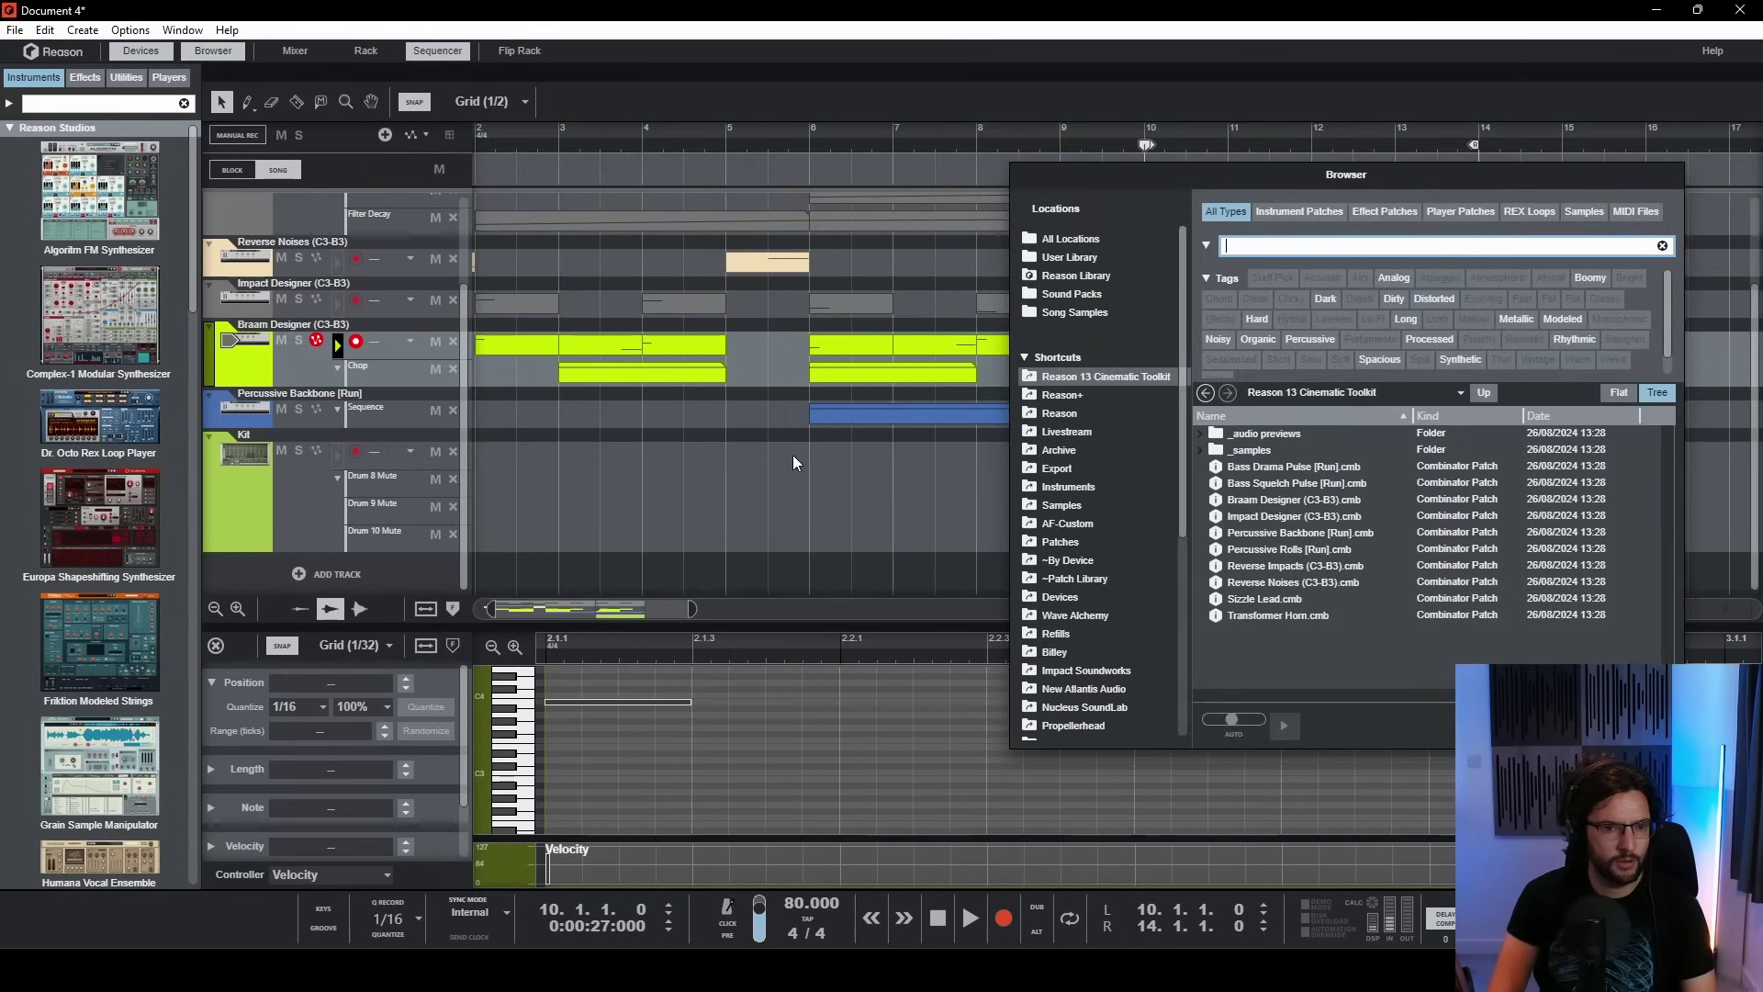
key(F6)
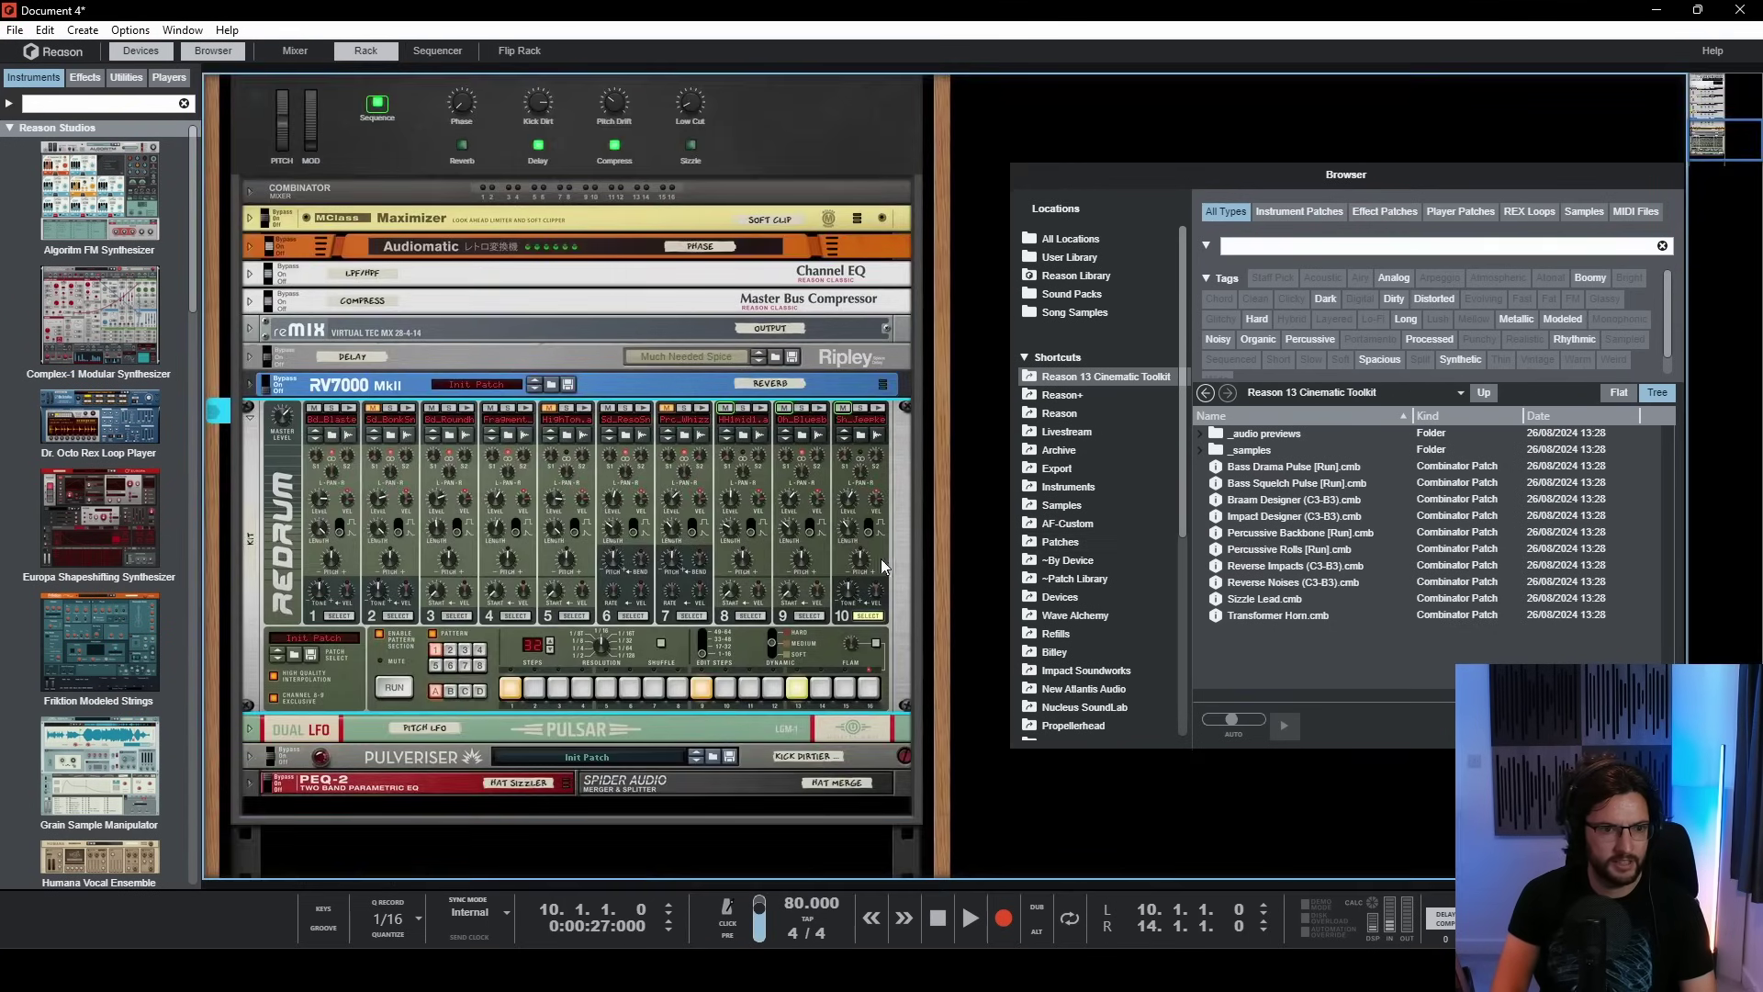
click(444, 118)
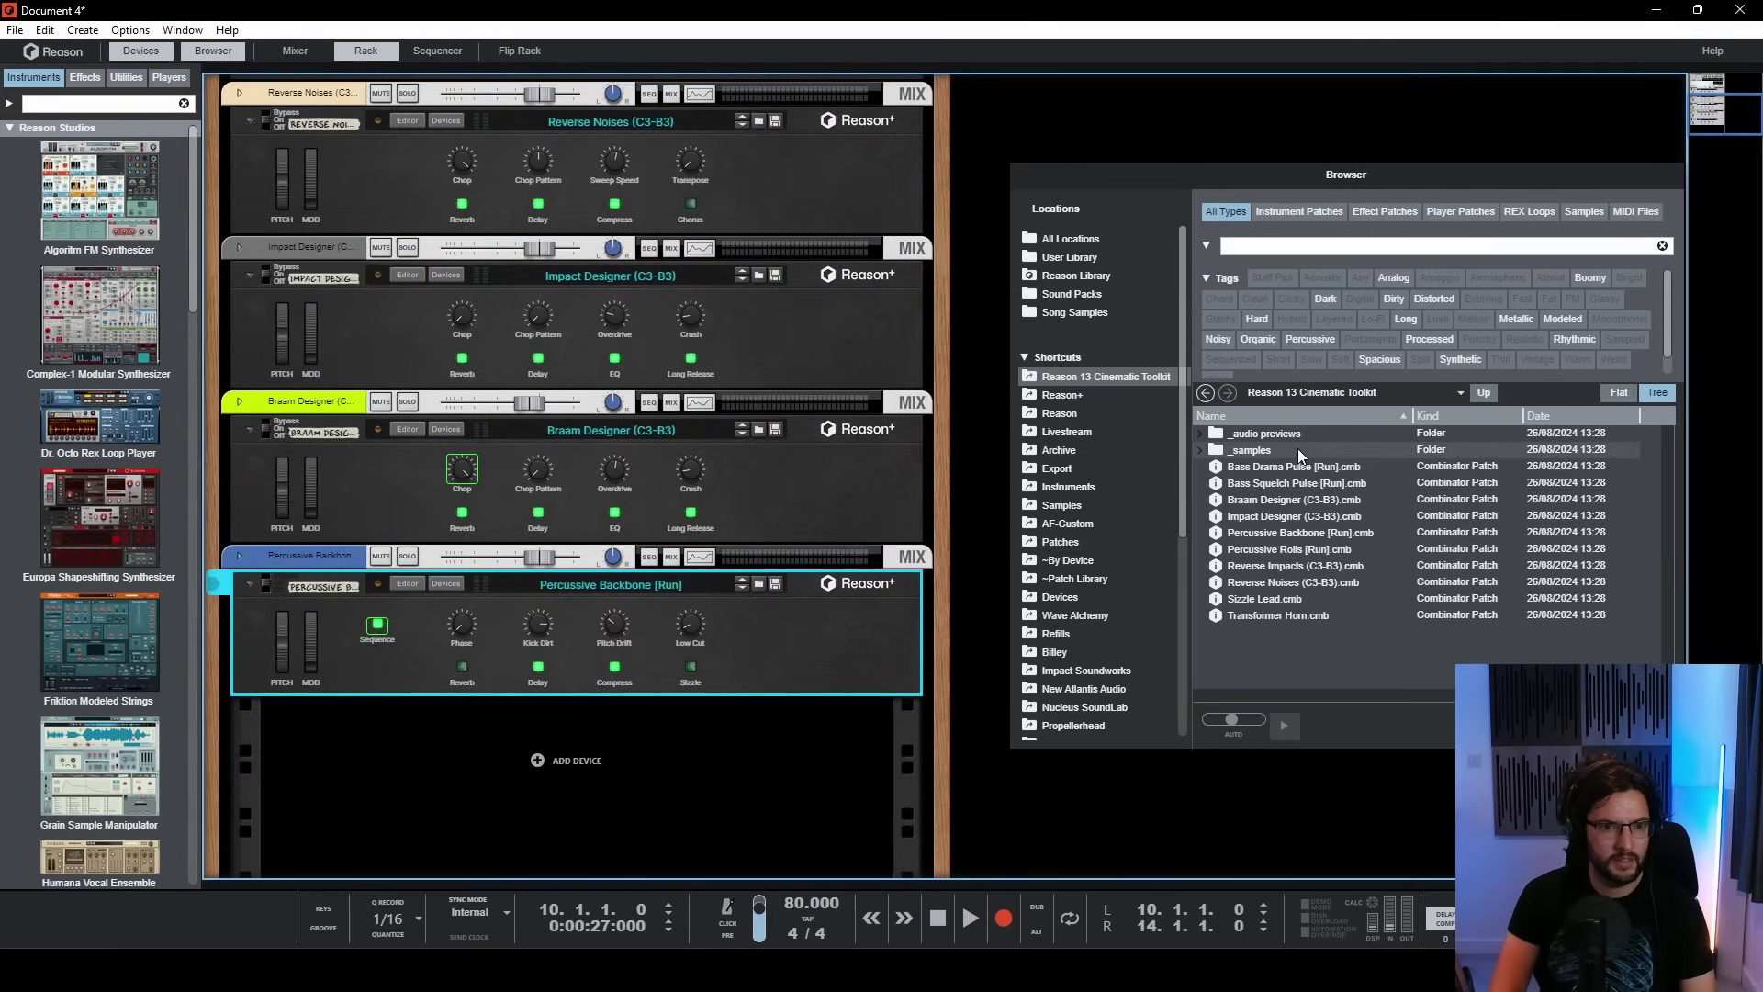
drag(1307, 547, 575, 695)
- Create an automation lane for the Sequence button of the Percussive Rolls device and show the full arrangement in the sequencer
drag(434, 623, 372, 682)
right_click(378, 629)
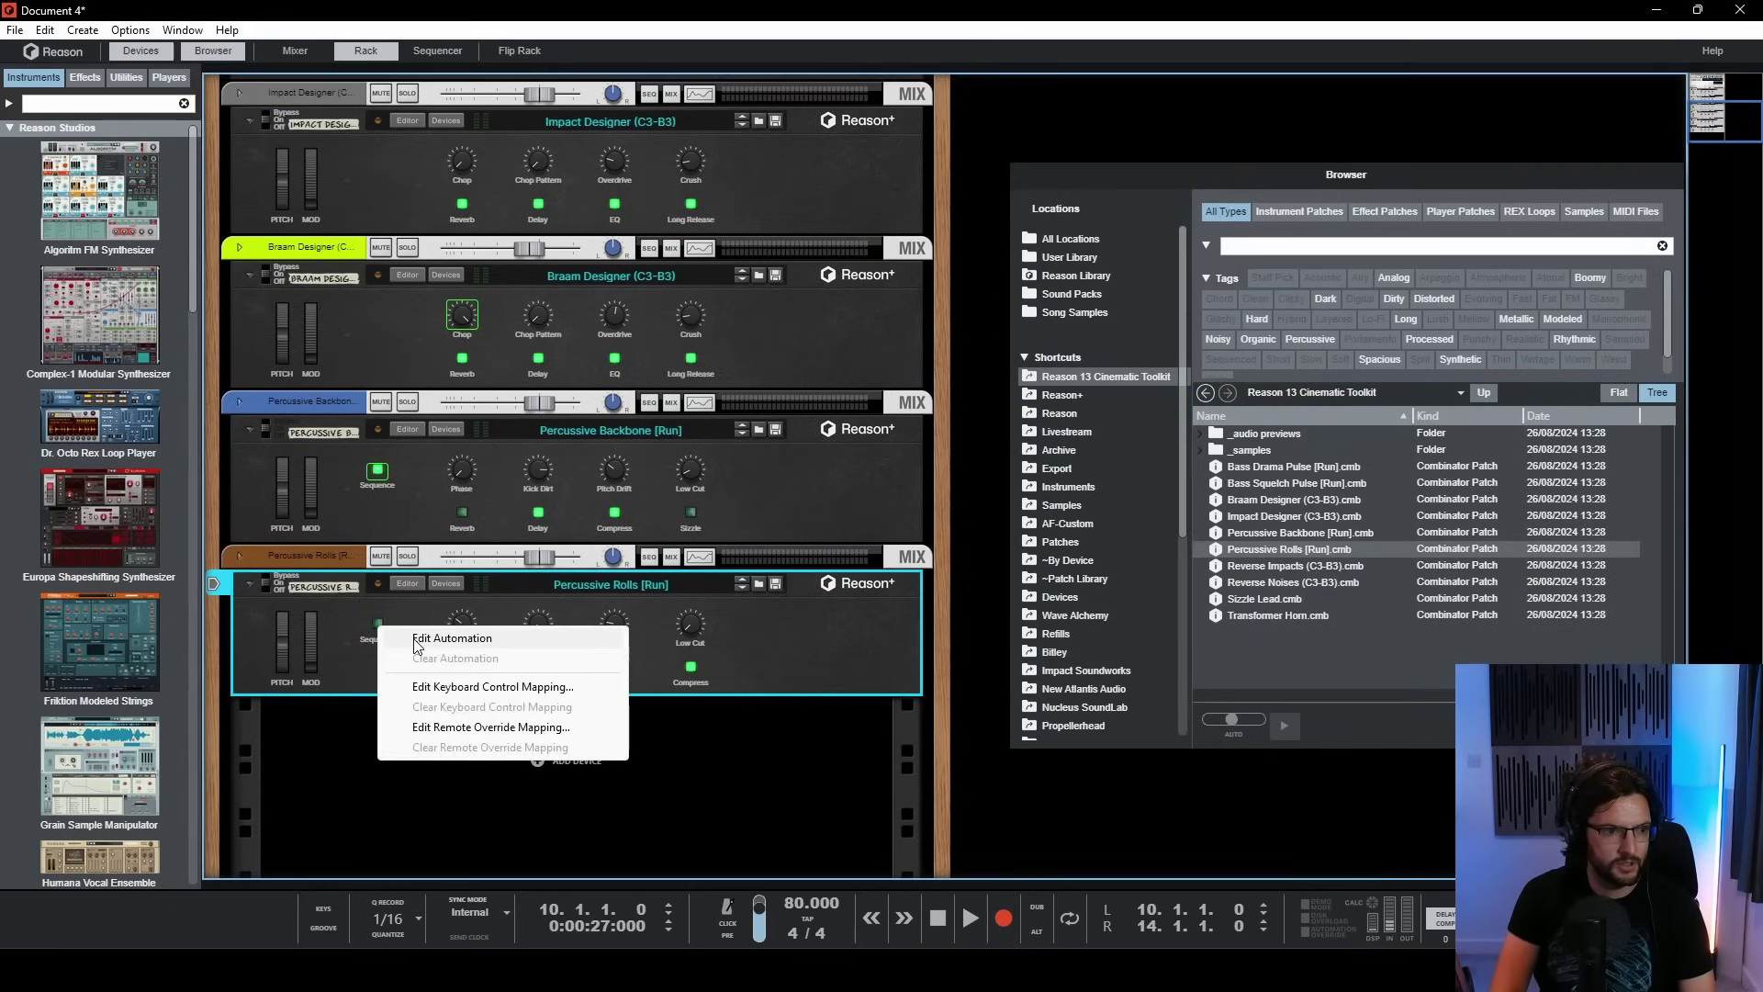
click(414, 640)
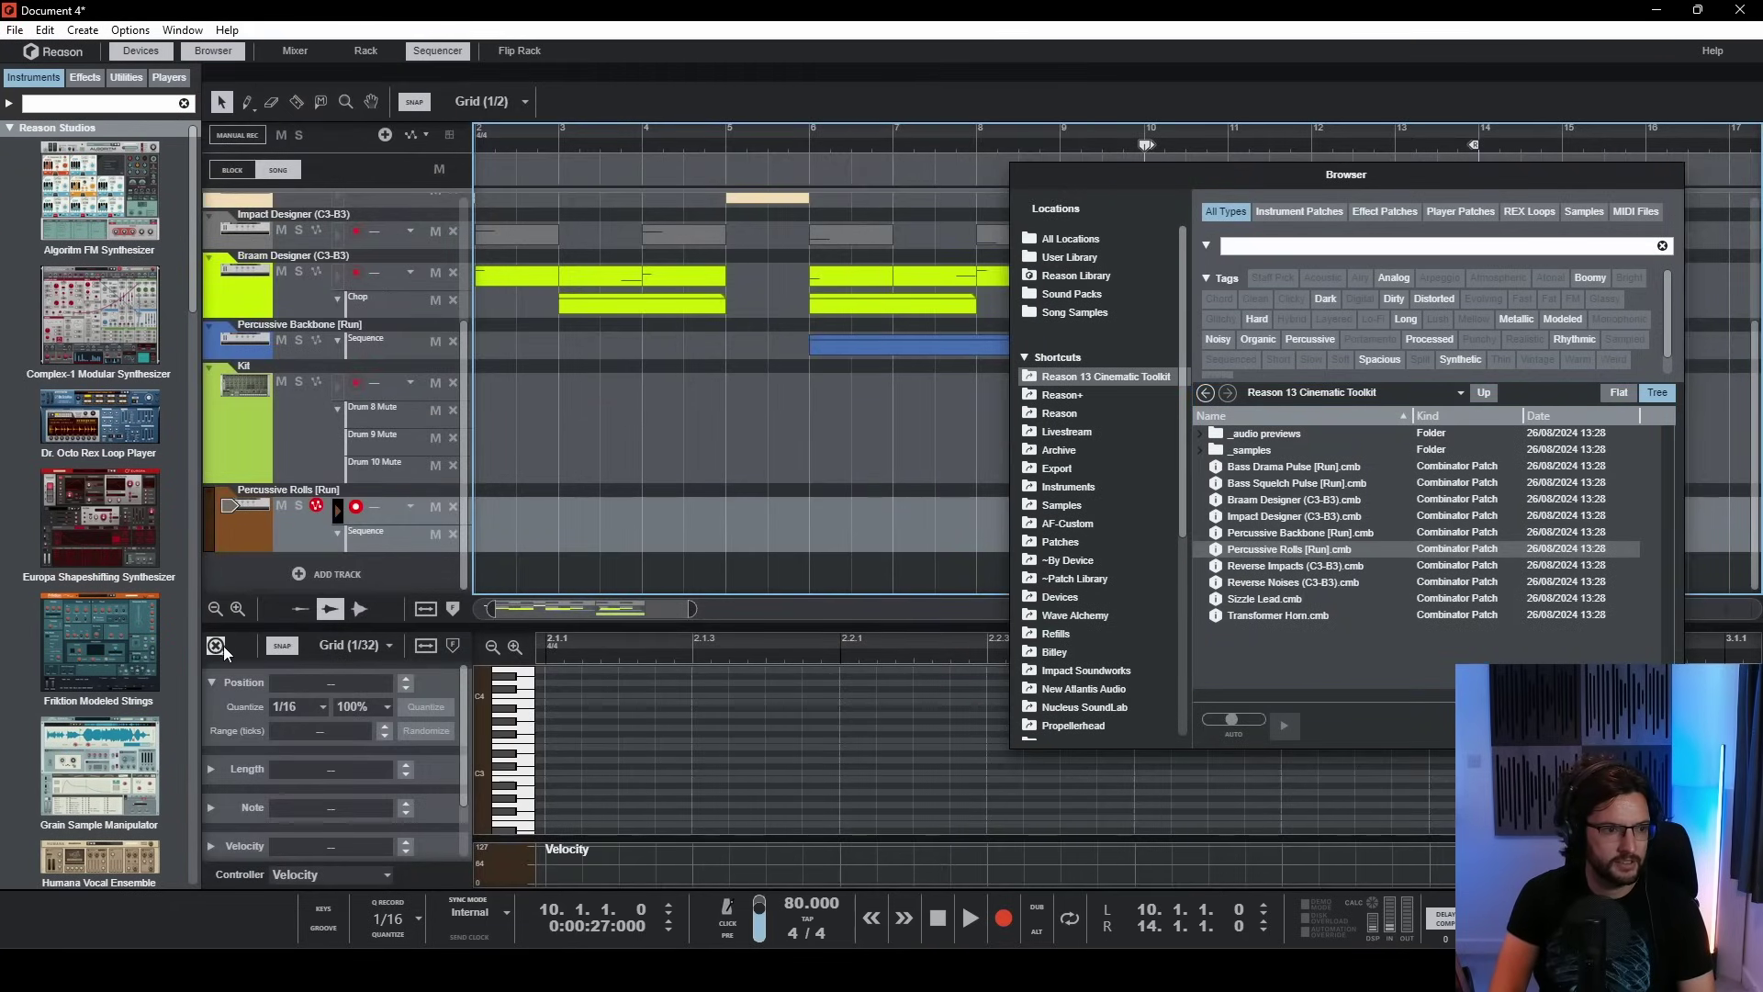
click(216, 646)
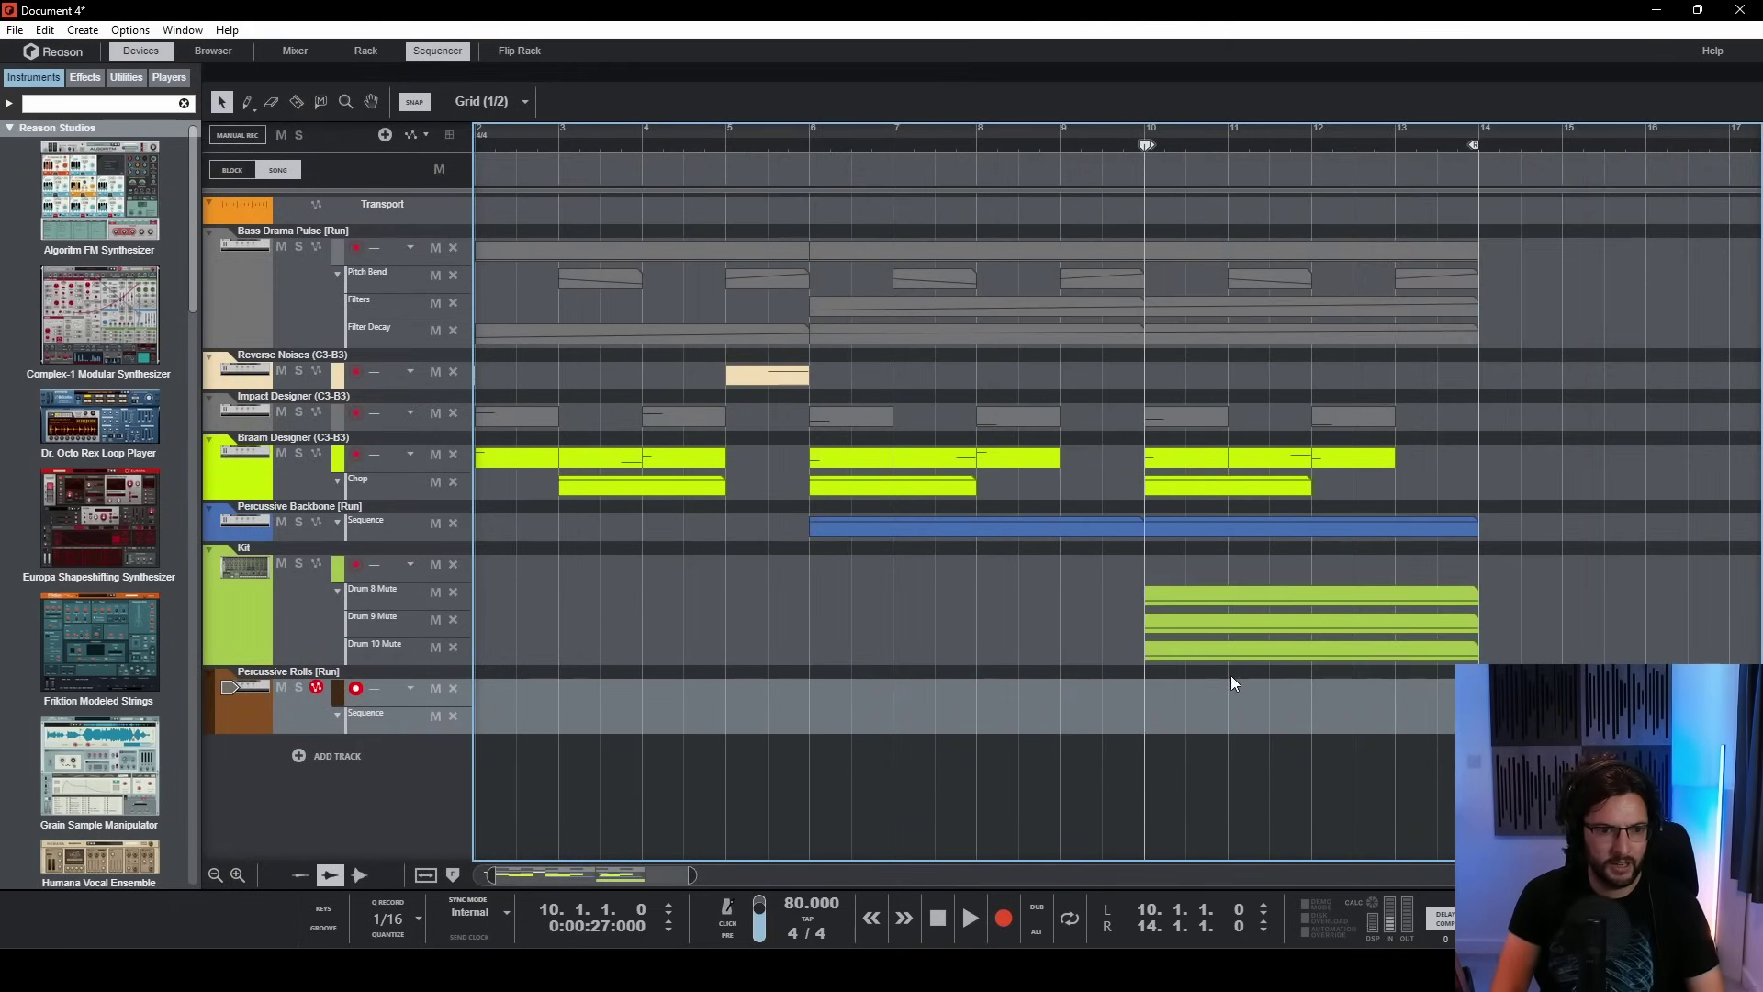
- Draw an automation clip from bar 10 to bar 14 on the Percussive Rolls Sequence lane, with the sequence switched on
drag(1174, 718, 1443, 715)
double_click(1430, 720)
alt+click(1184, 714)
click(979, 620)
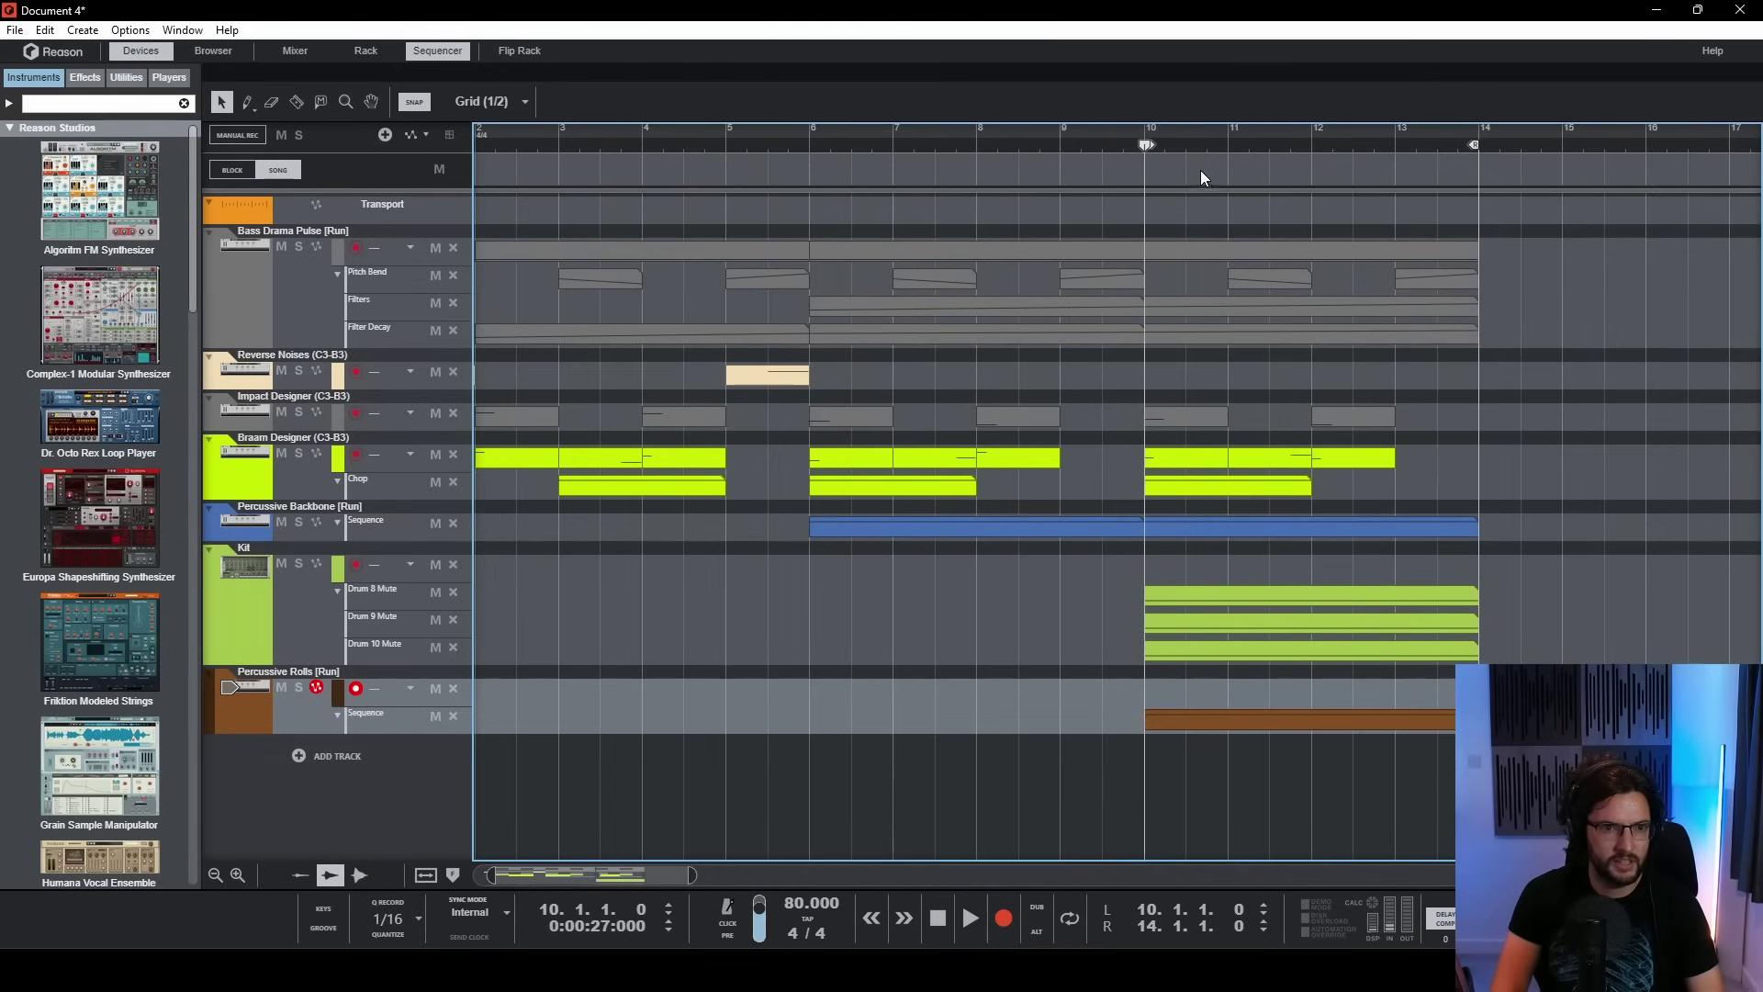
- Delete the empty note lane from the Percussive Rolls track and play the section from bar 10
click(448, 697)
key(space)
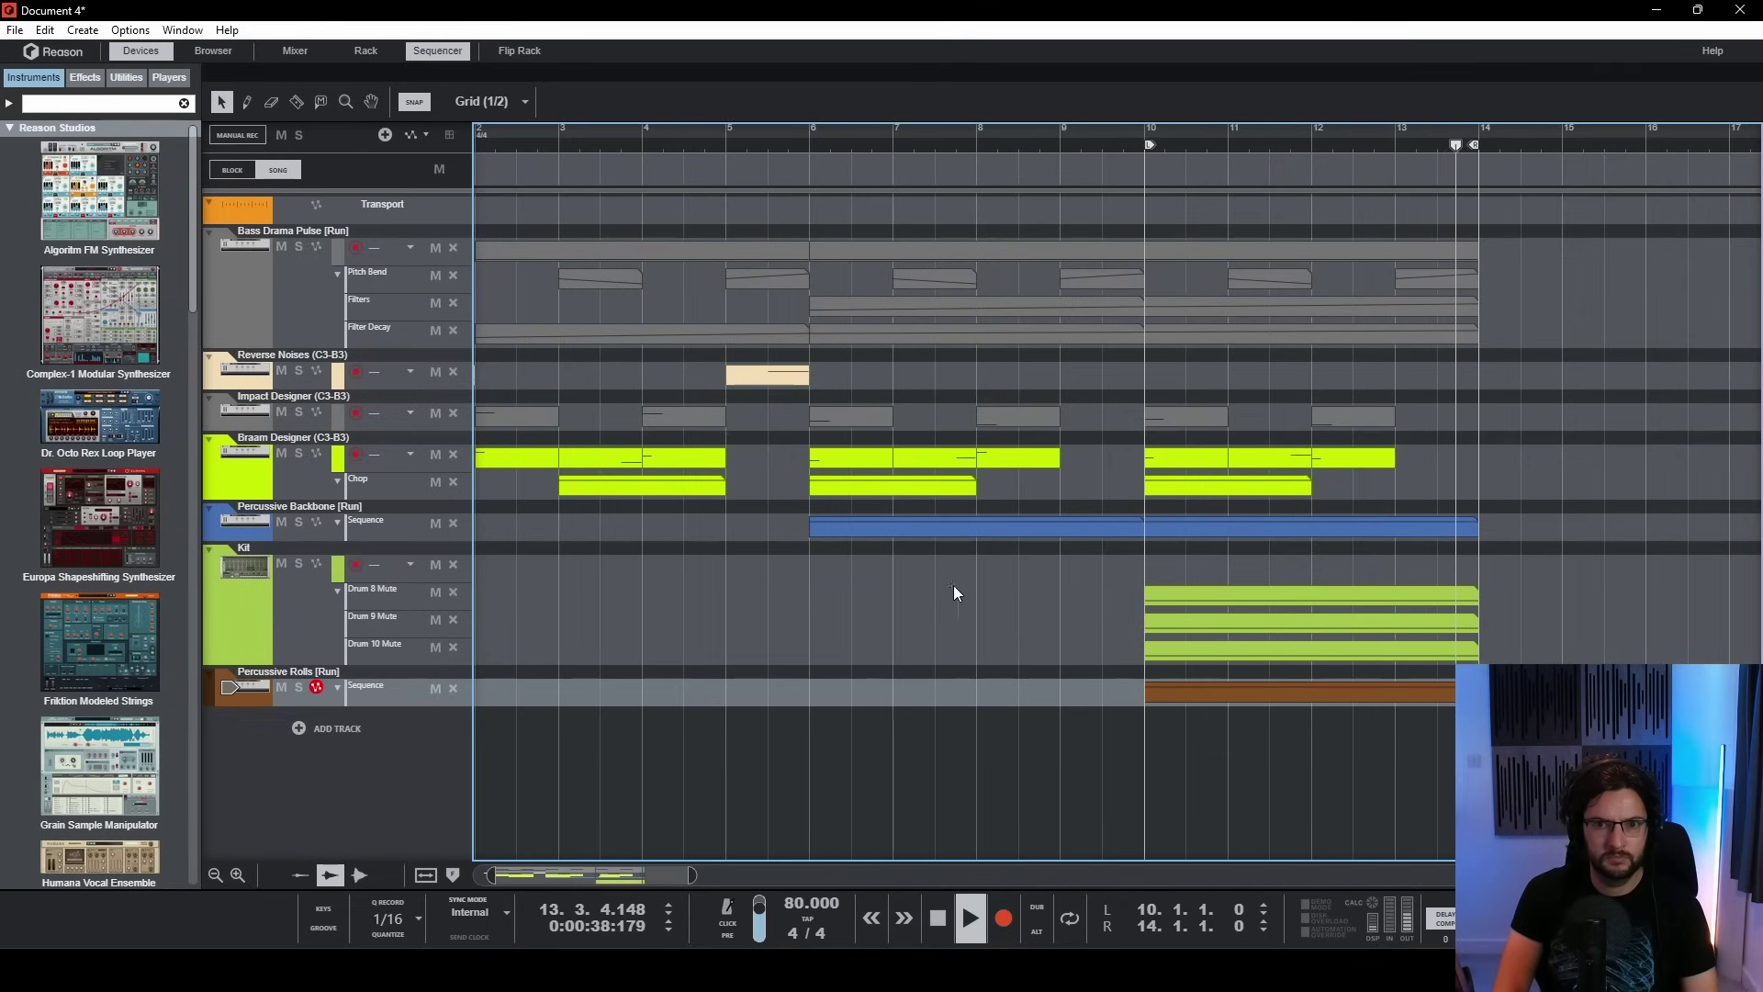
click(1161, 145)
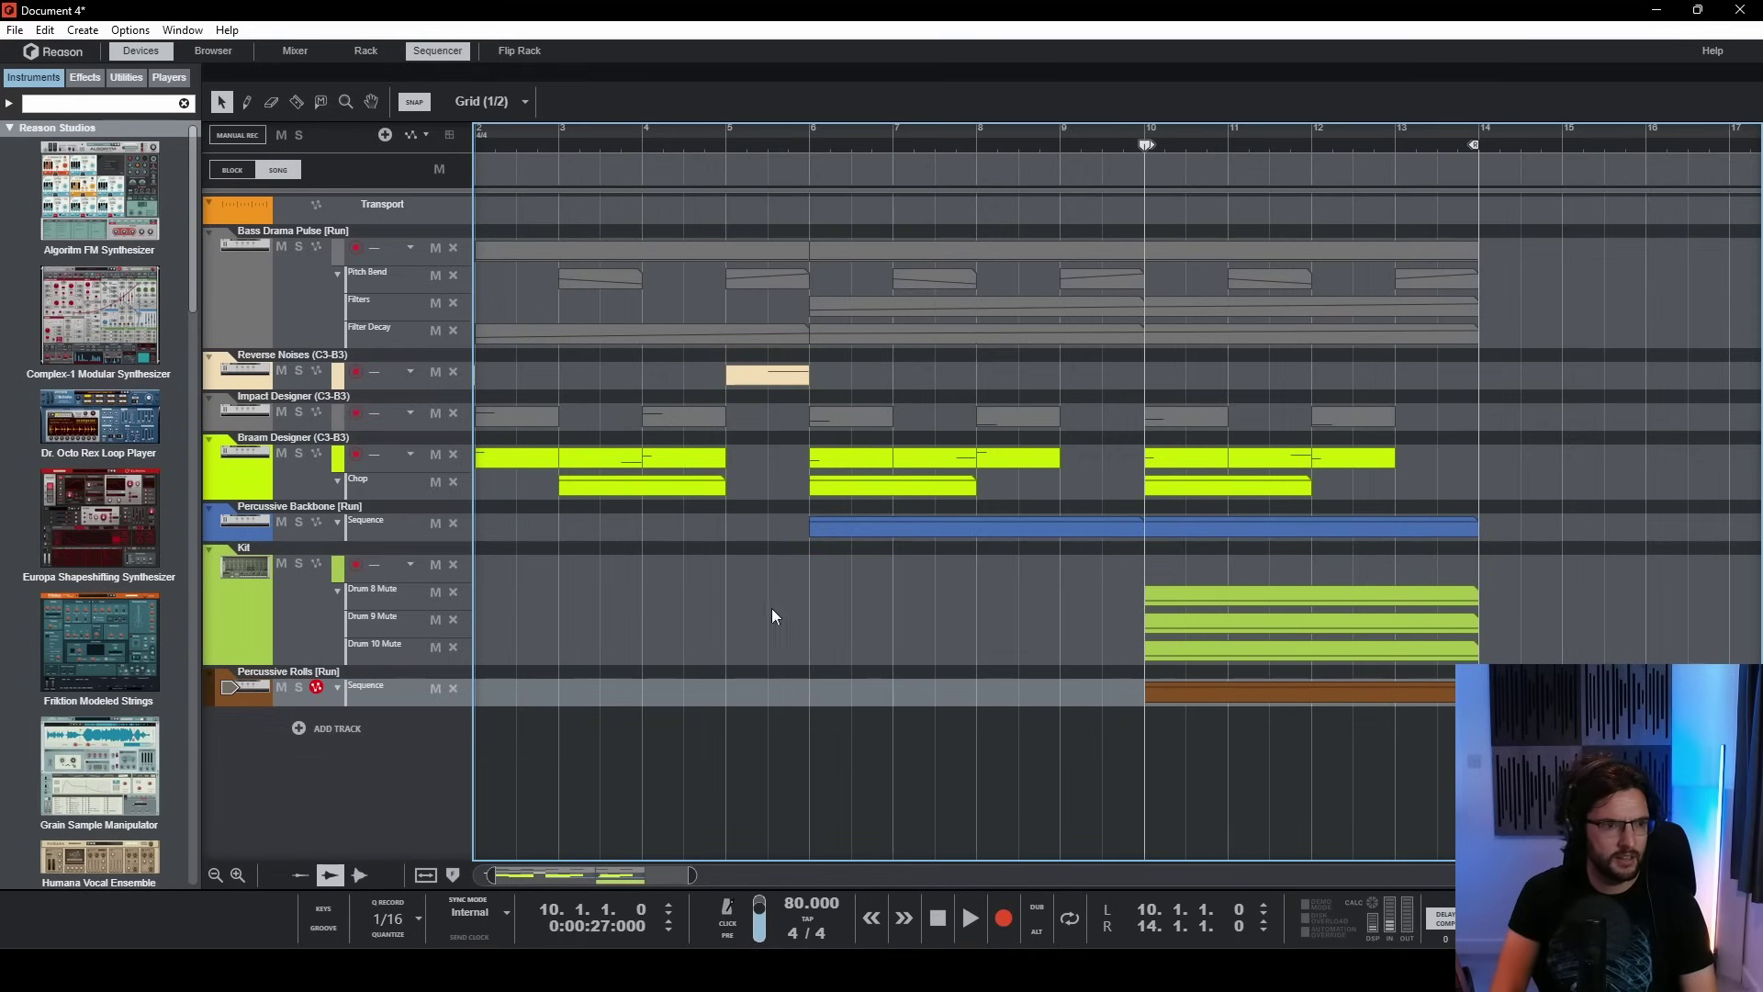
- Delete the empty note lane from the Kit track and set the song position to bar 14
click(453, 565)
click(565, 380)
click(734, 375)
click(640, 397)
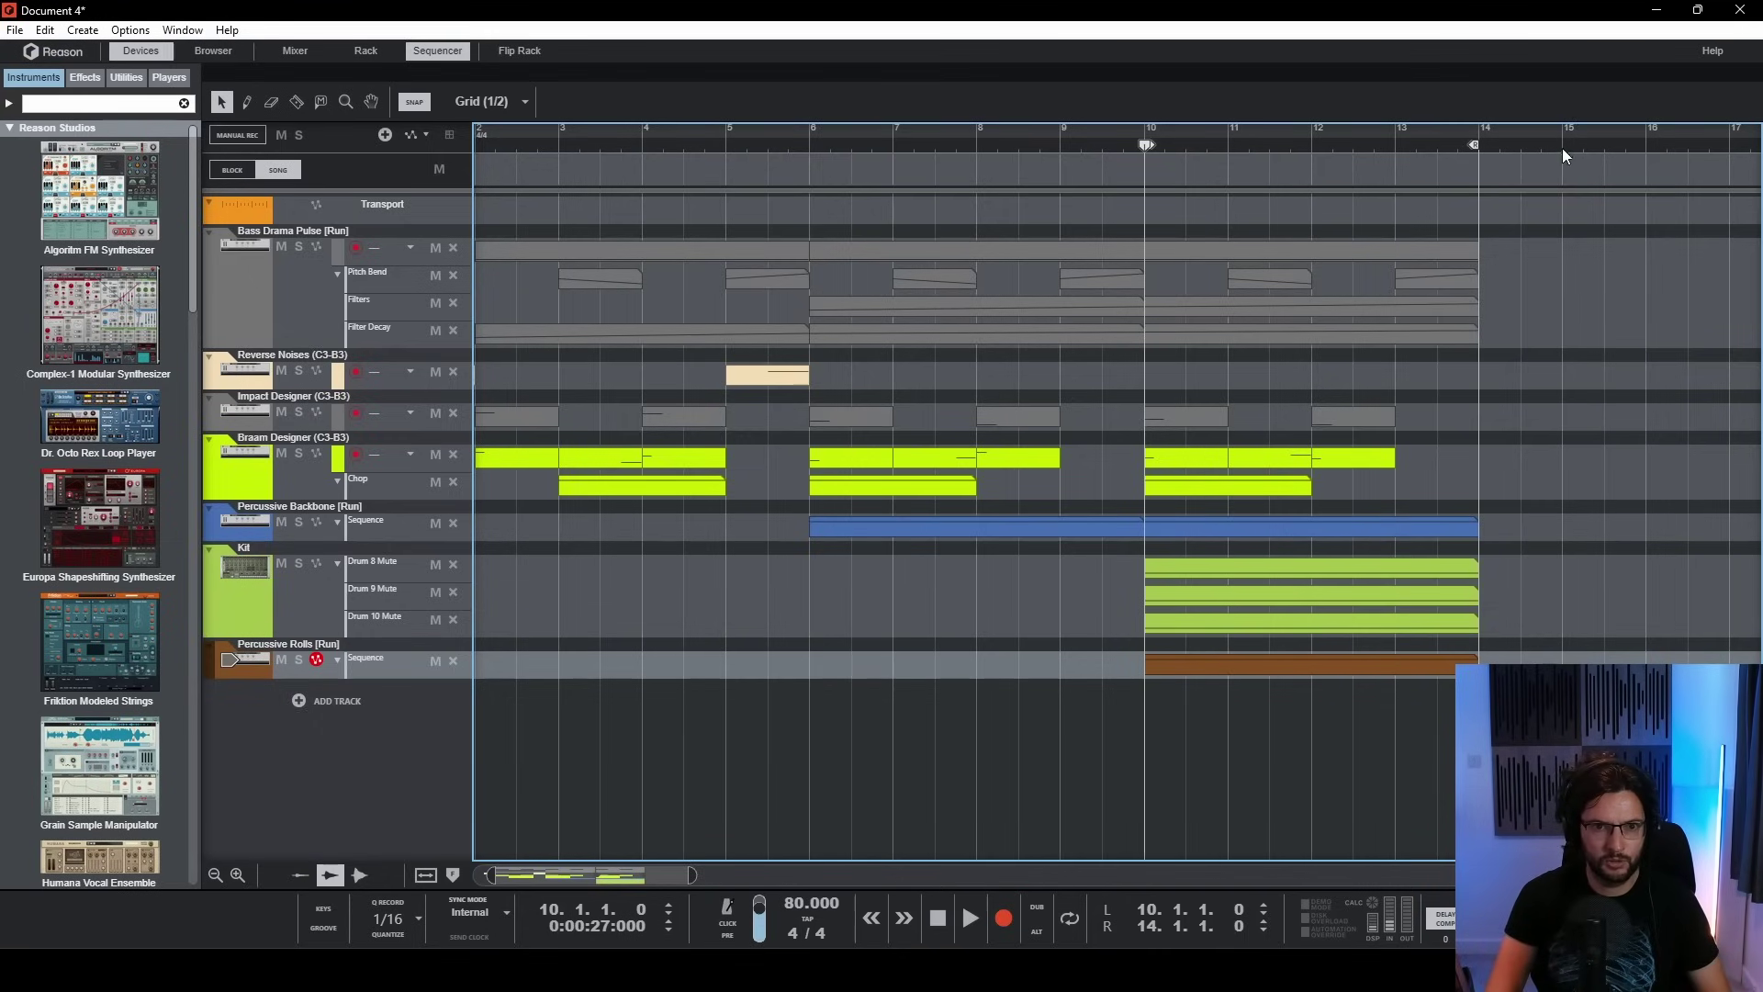
click(1489, 147)
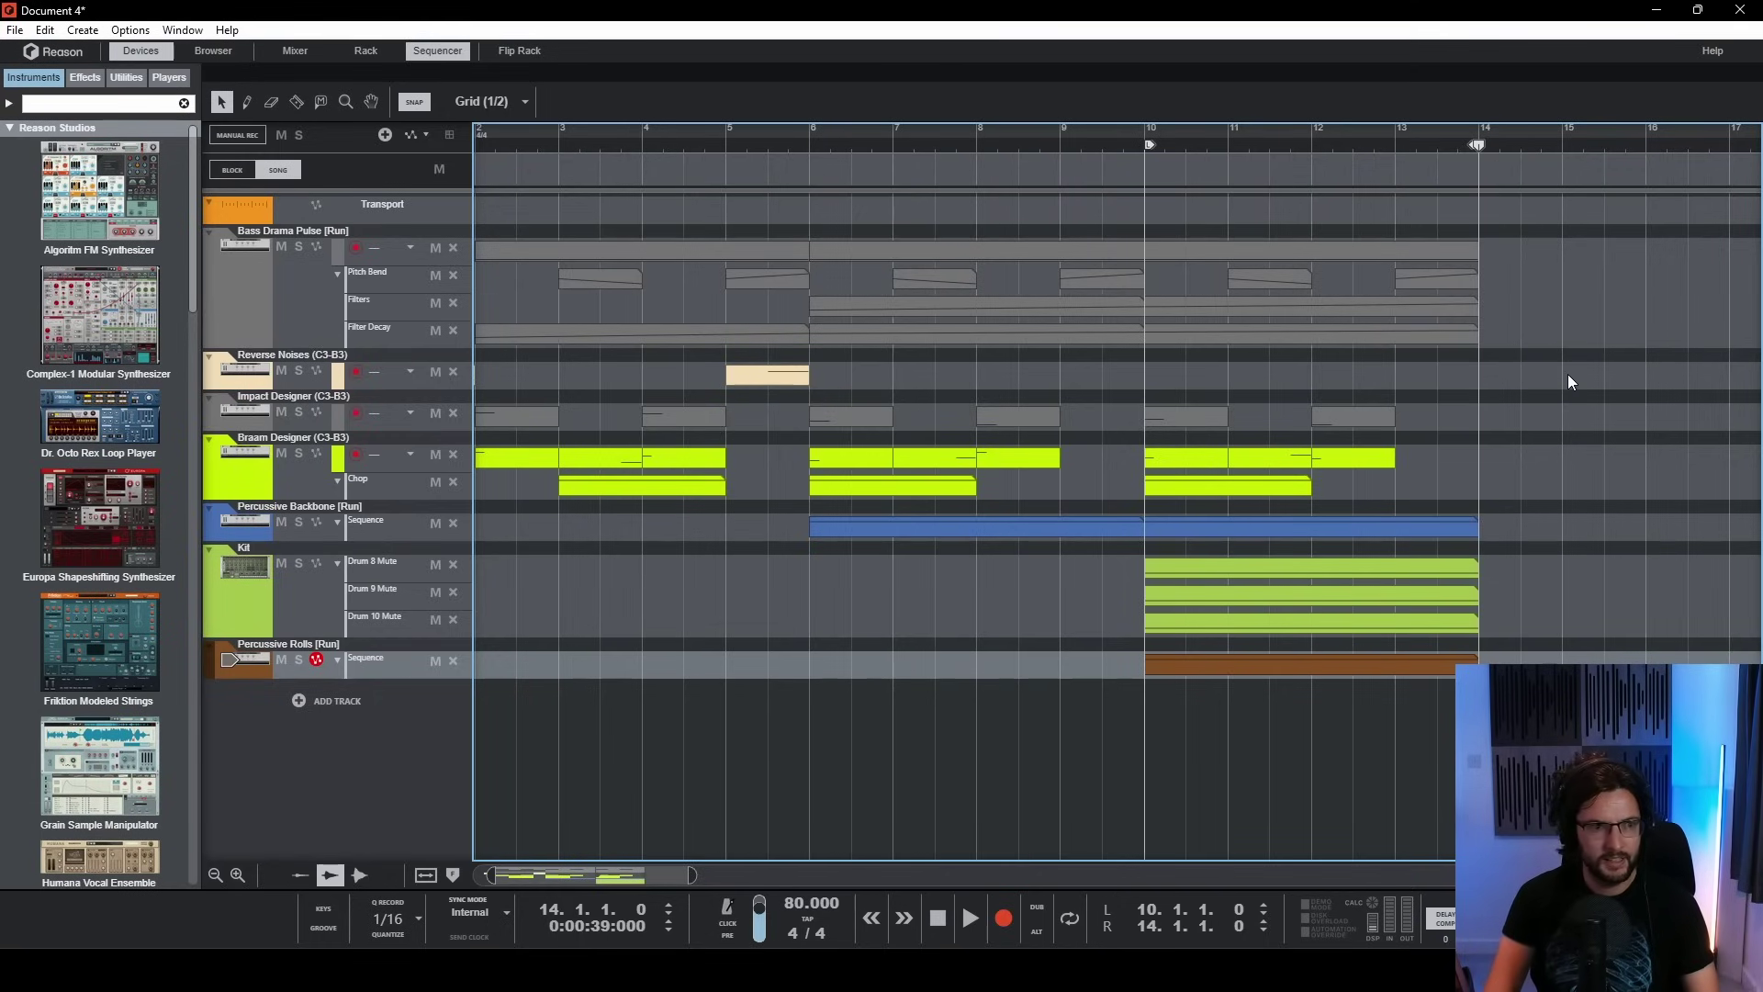
- Search the sound packs for "risers" and open the Risers & Sweeps pack
click(210, 52)
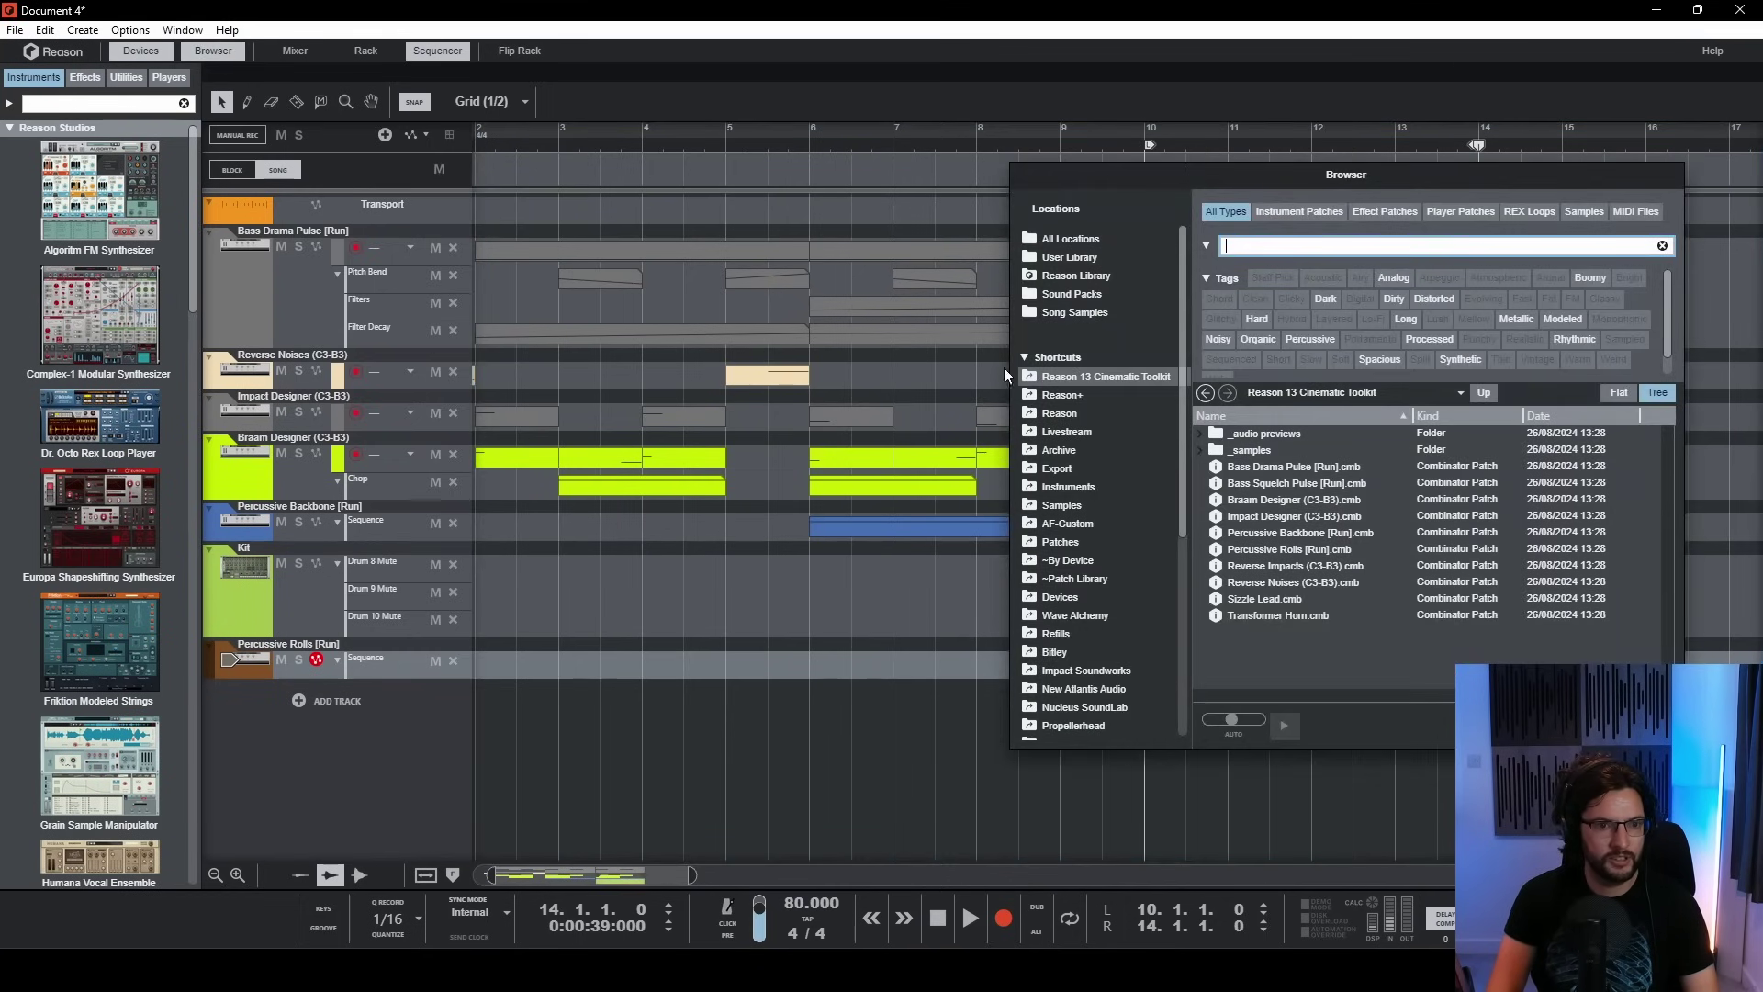
click(1094, 296)
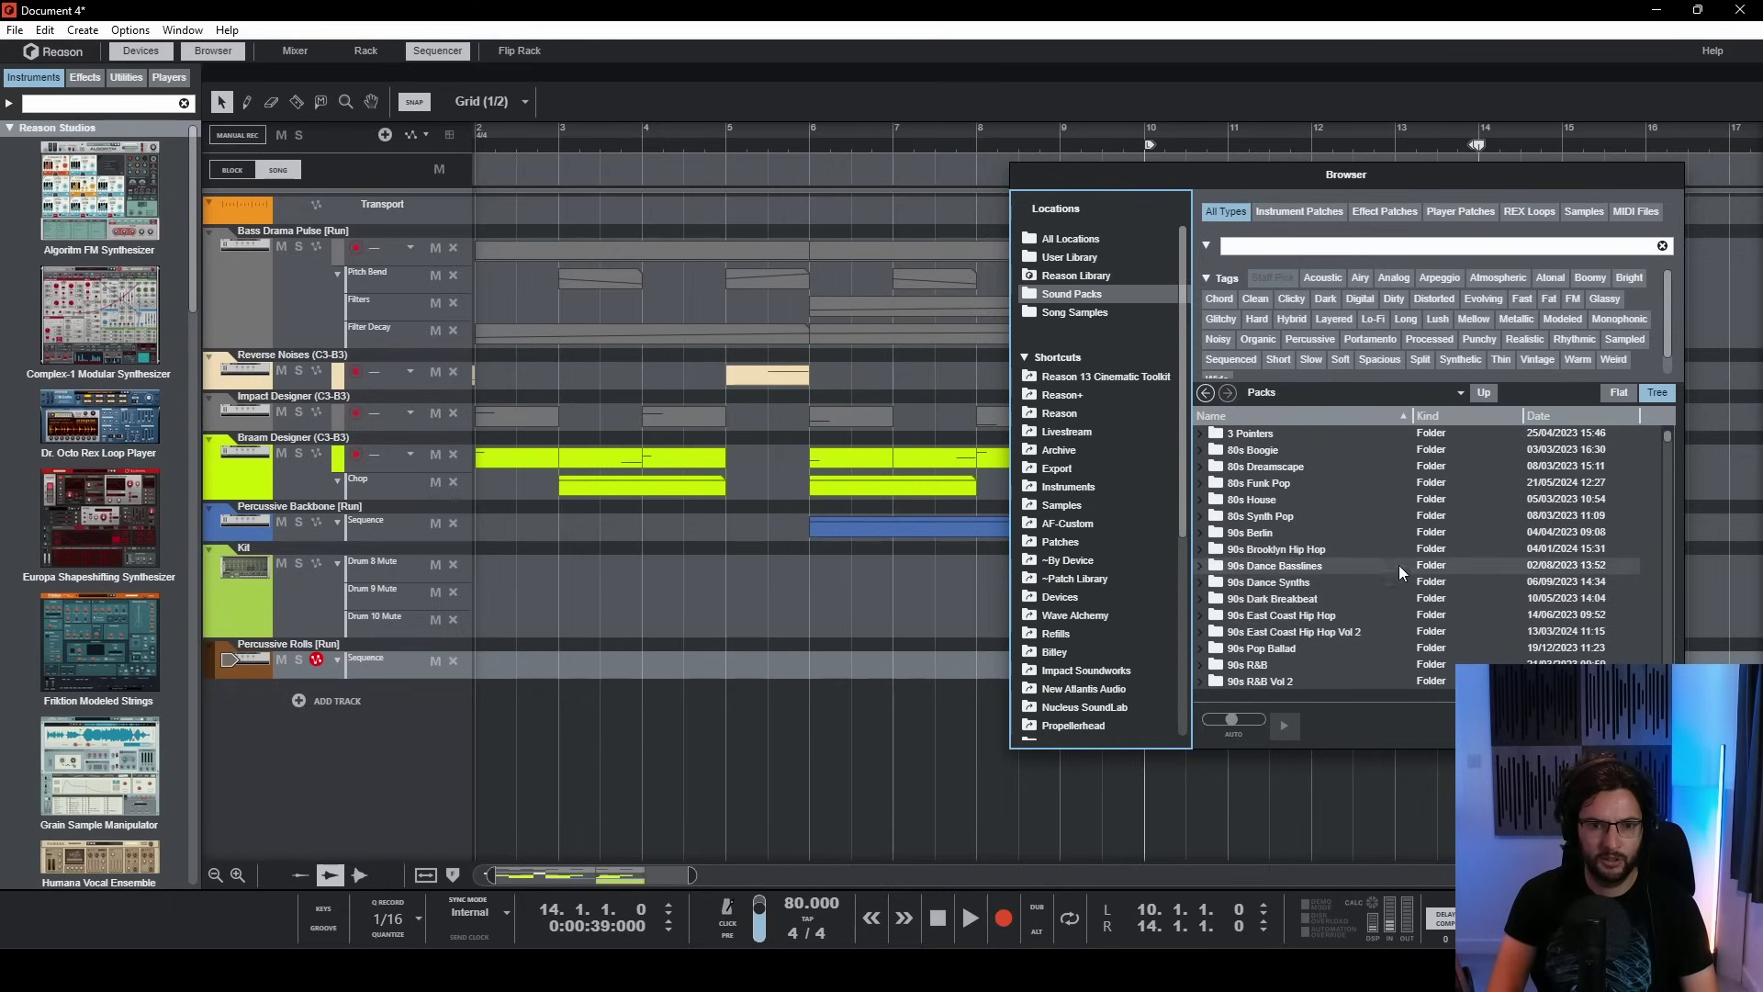
scroll(1397, 556, down, 1)
click(1453, 245)
text(risers)
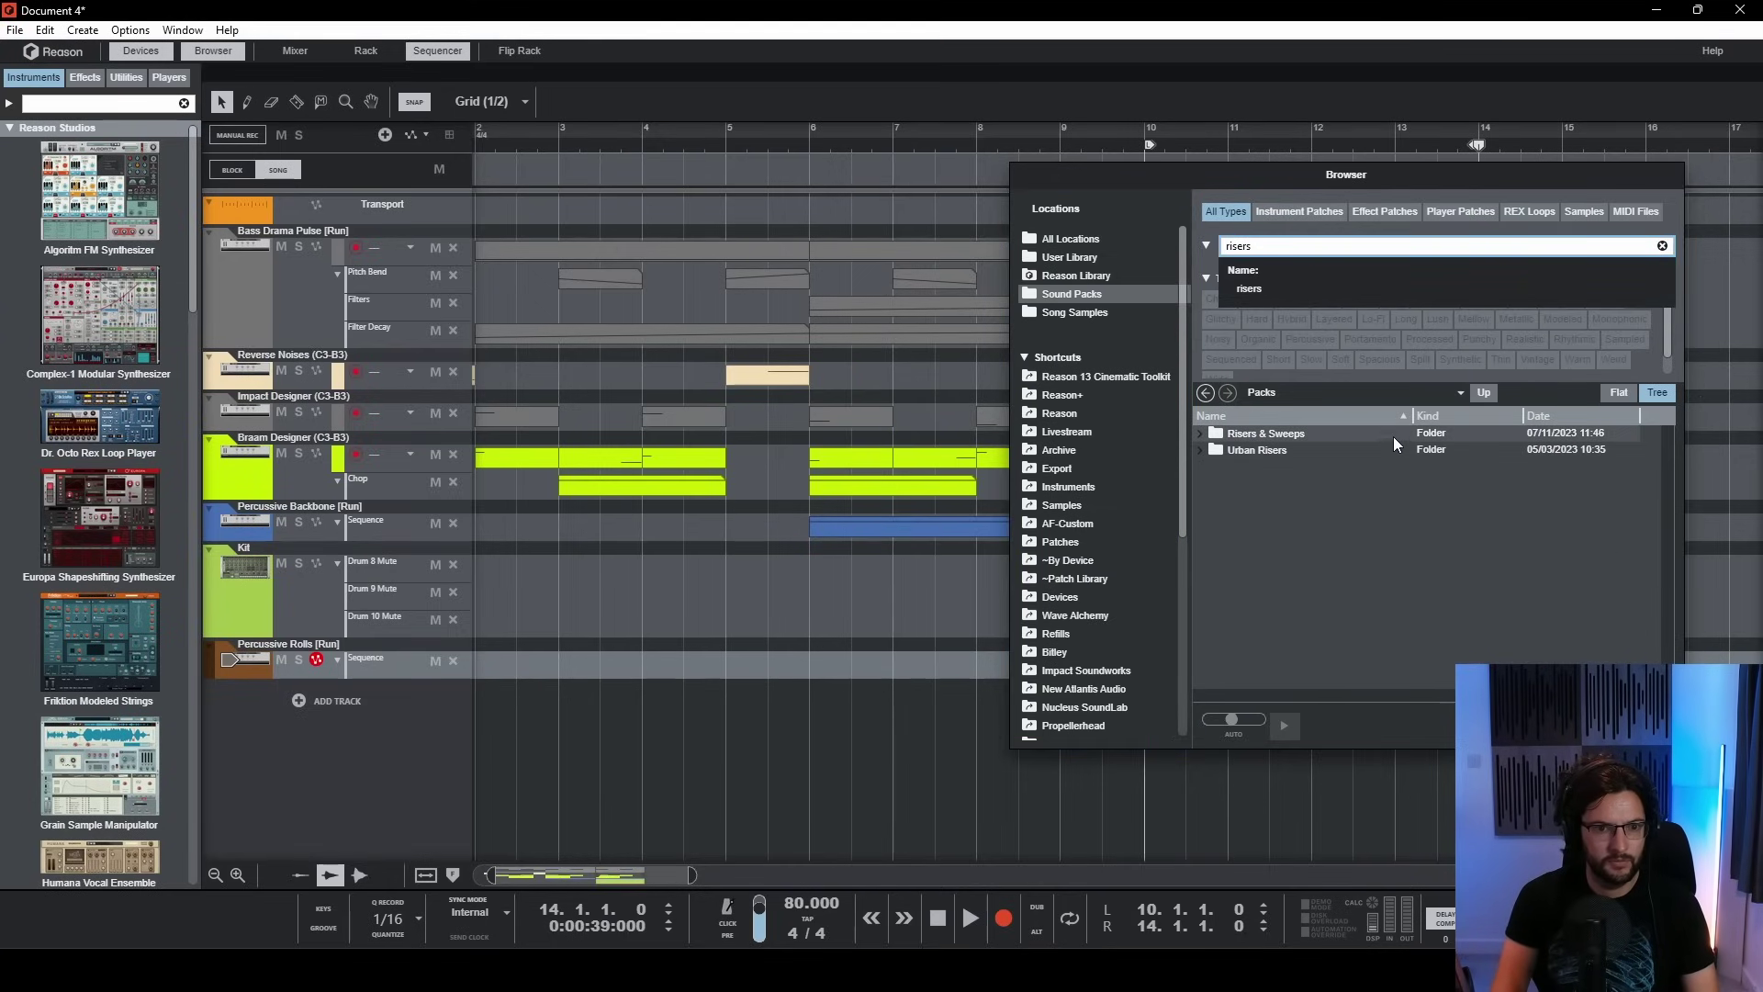
key(Return)
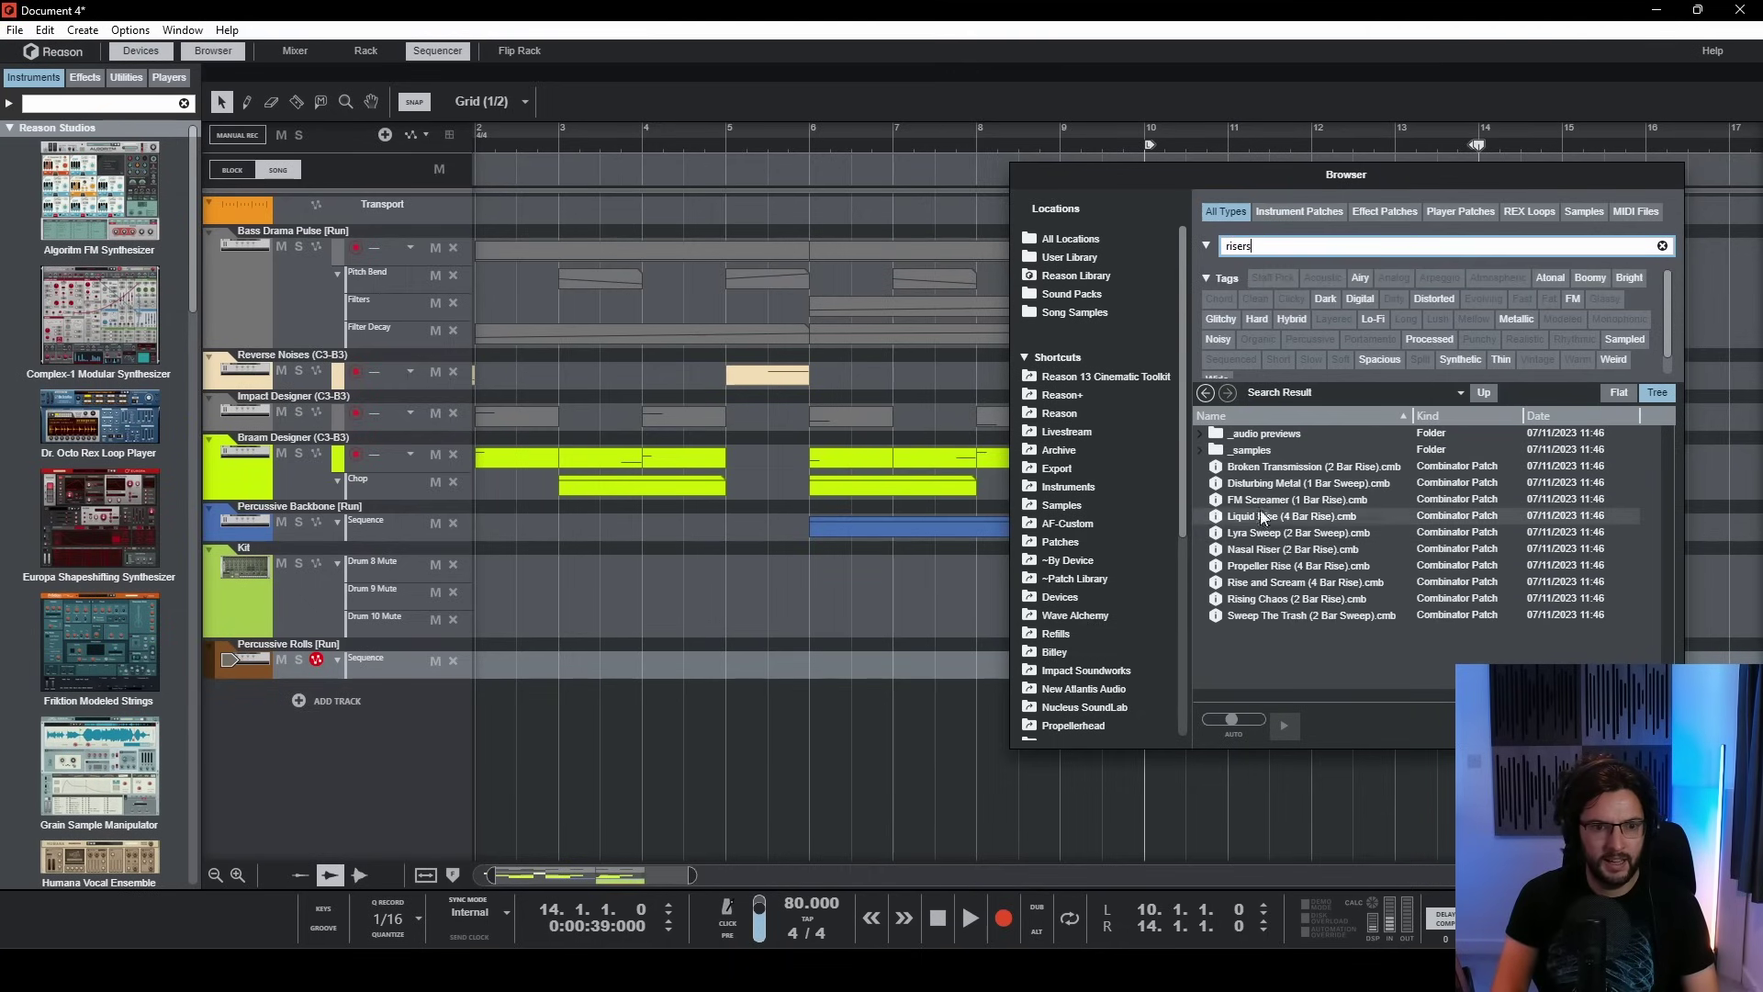
click(1309, 642)
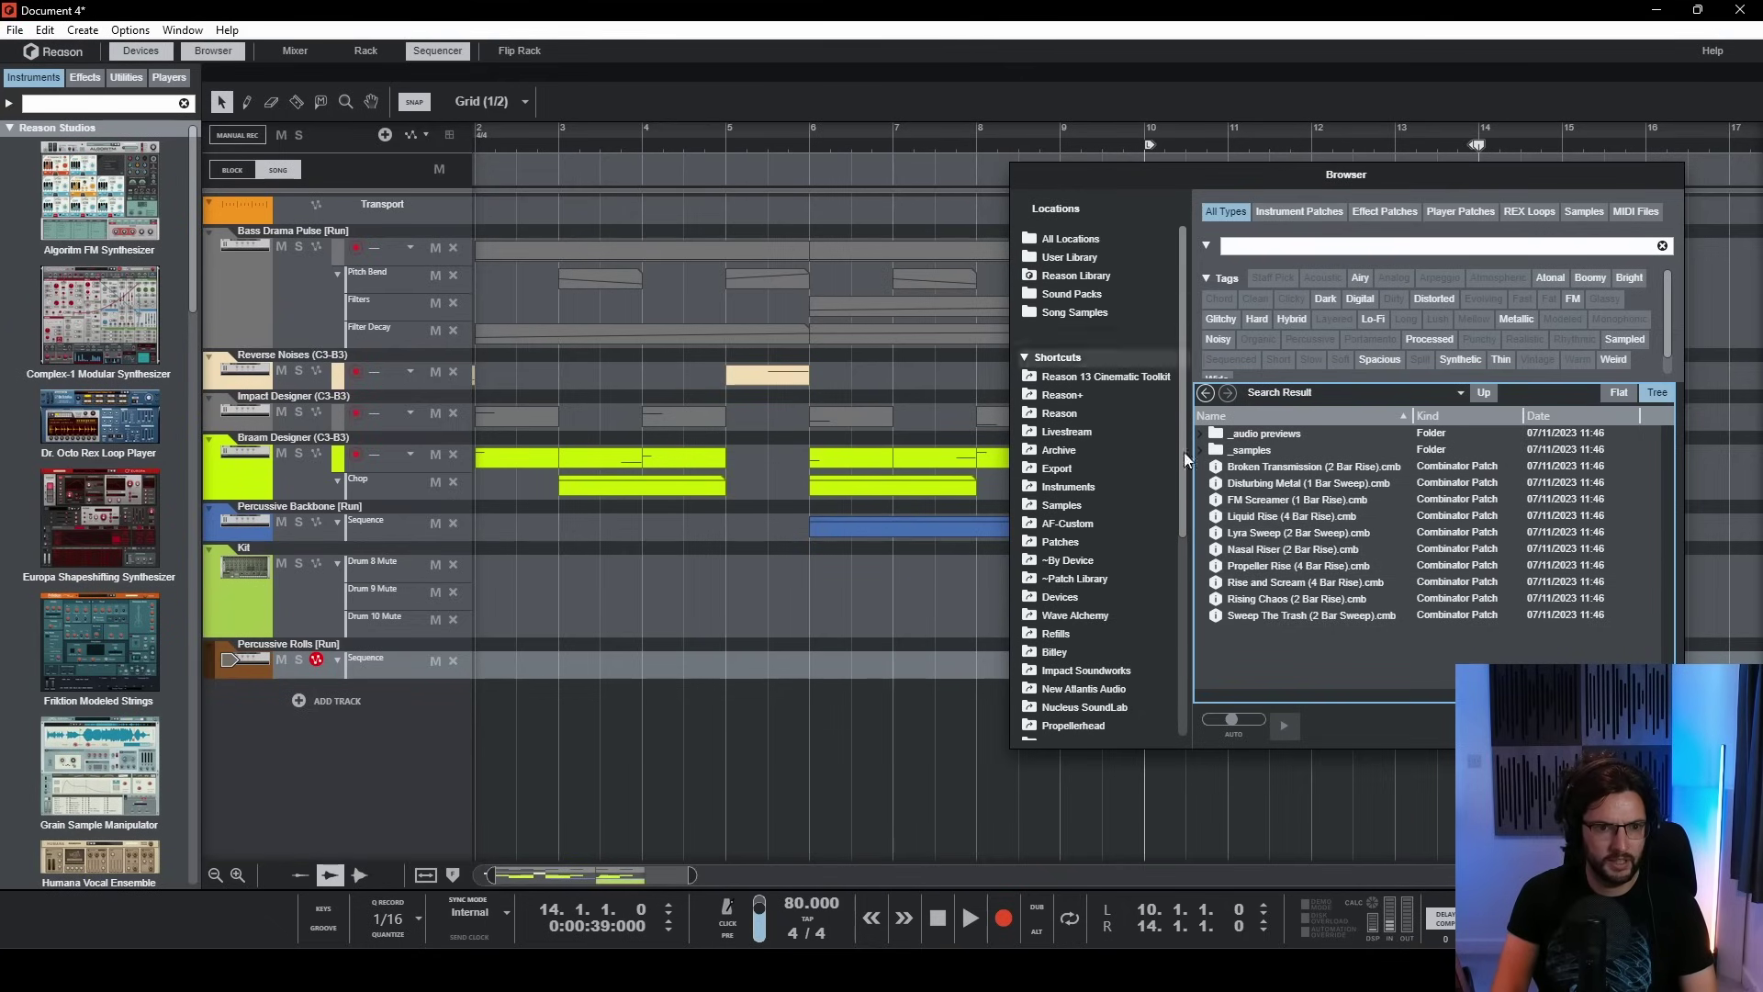
- Add the Liquid Rise (4 Bar Rise) patch below the Percussive Rolls in the rack
key(F6)
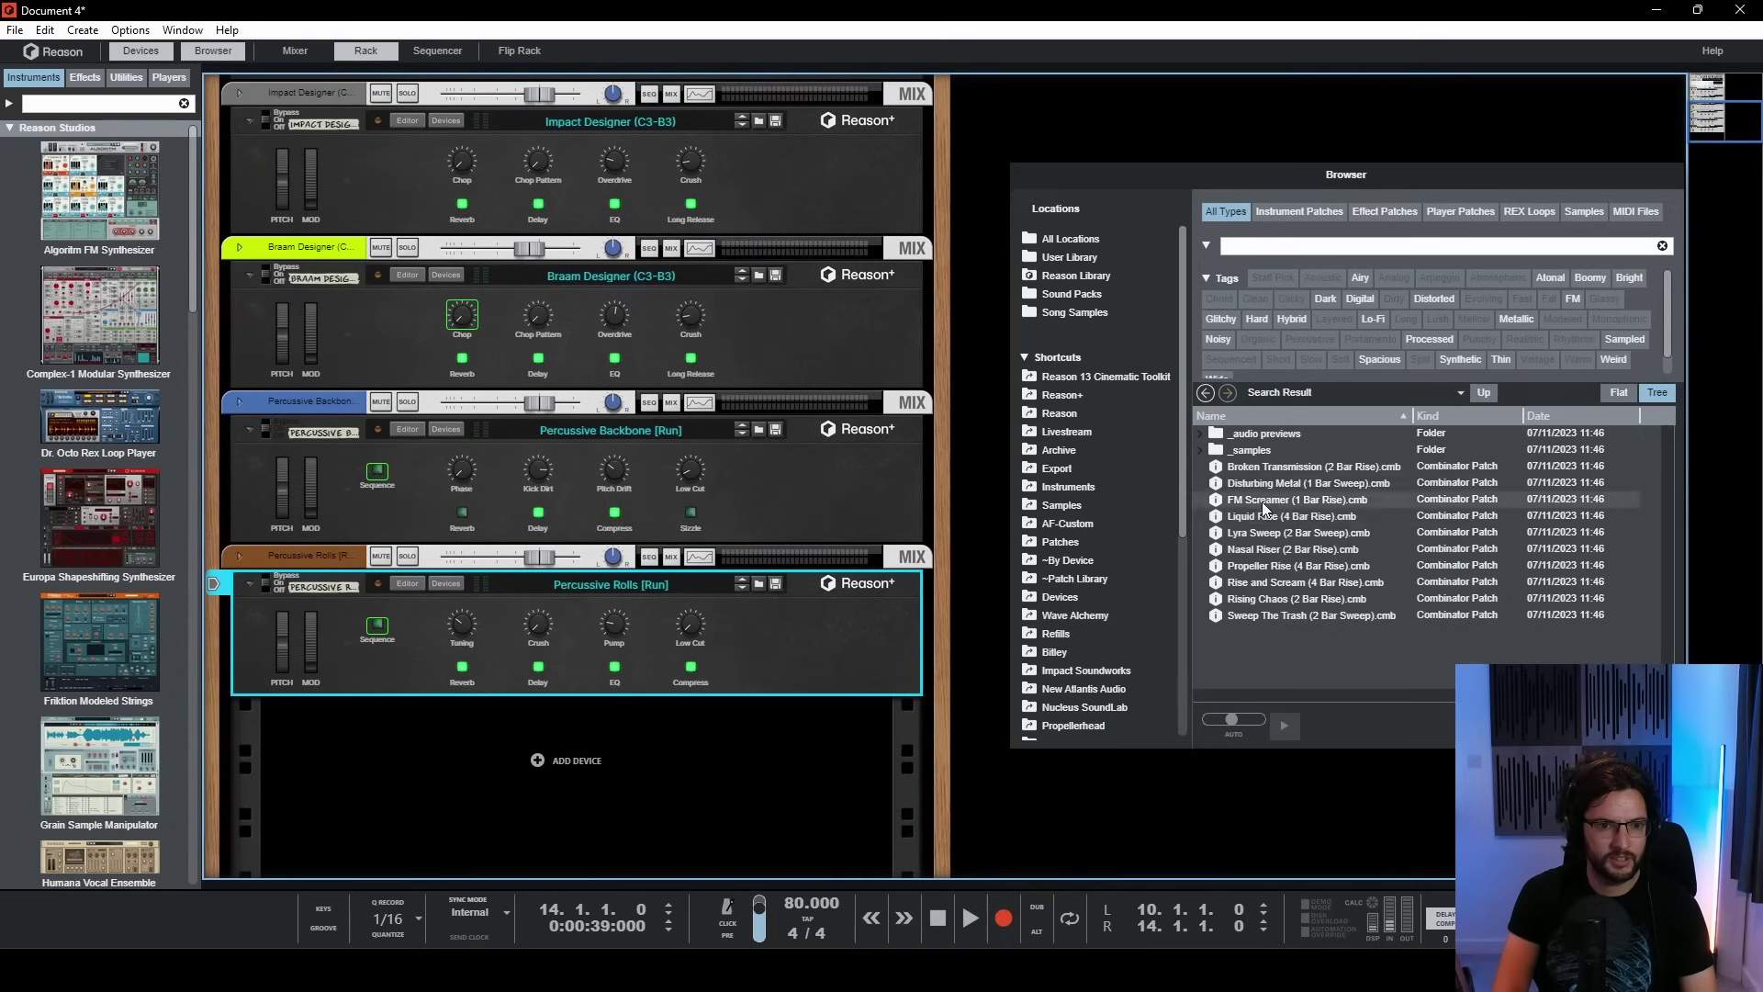
drag(717, 782, 716, 773)
scroll(799, 764, down, 2)
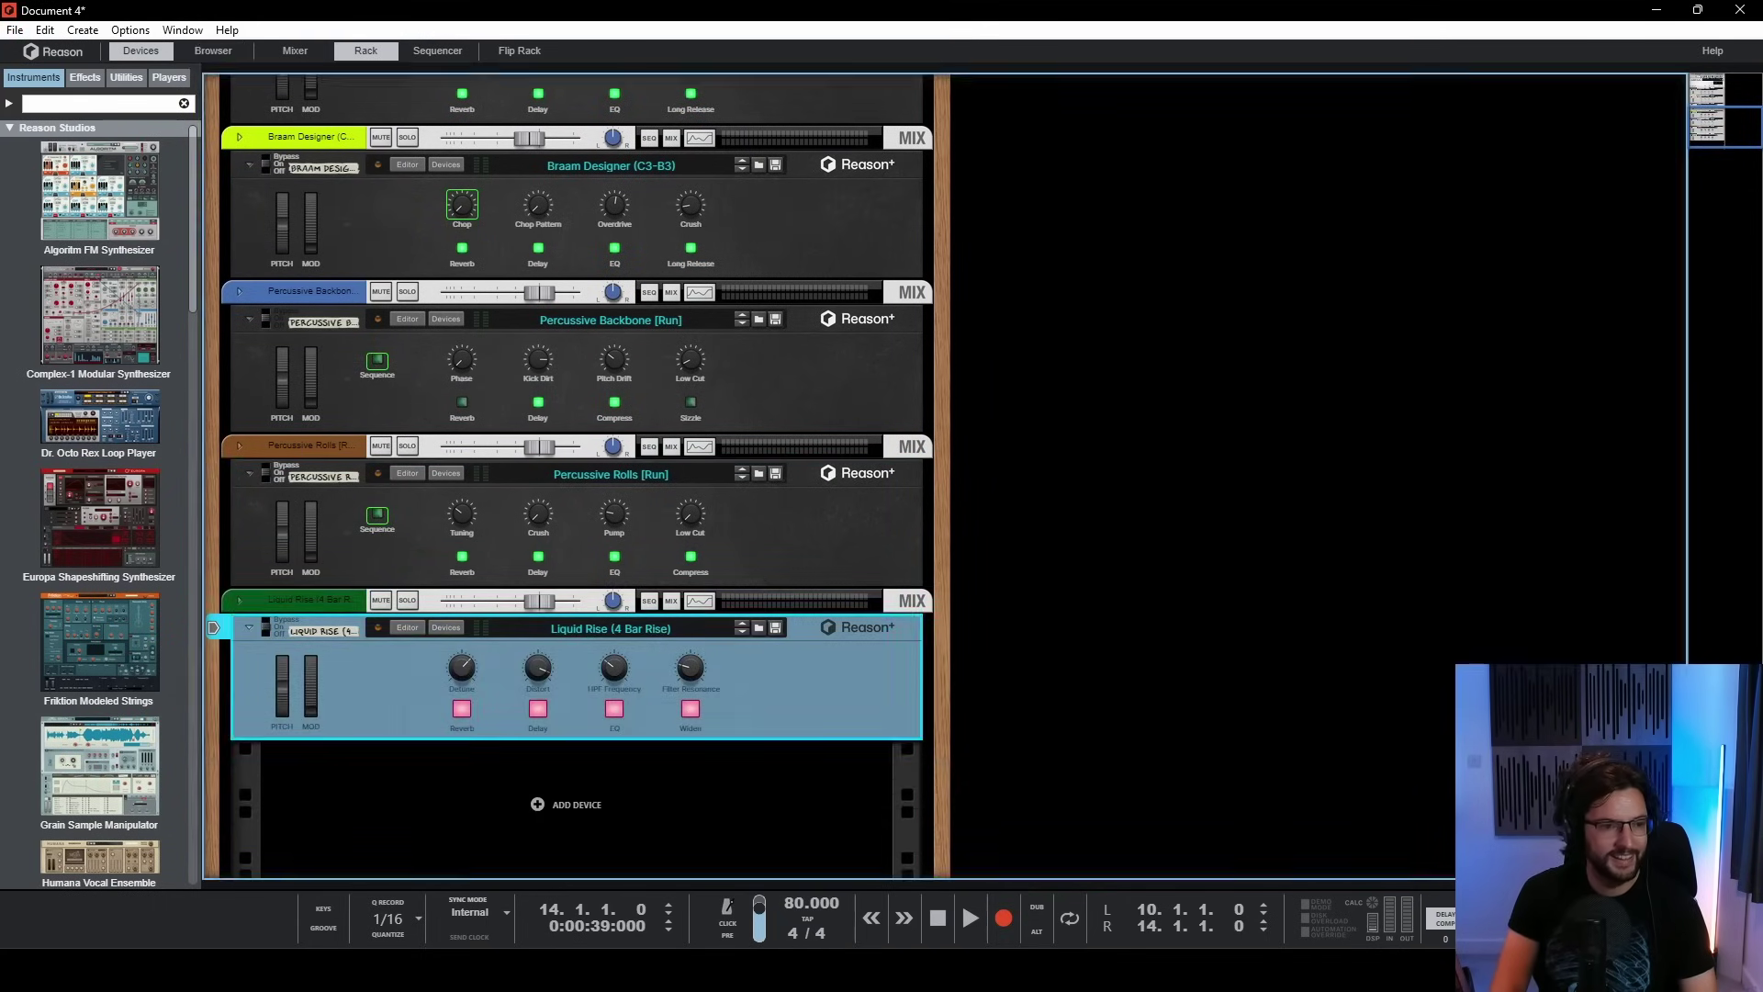
- Create a four-bar clip at bar 10 on the Liquid Rise track and draw one sustained C3 note across it
key(F7)
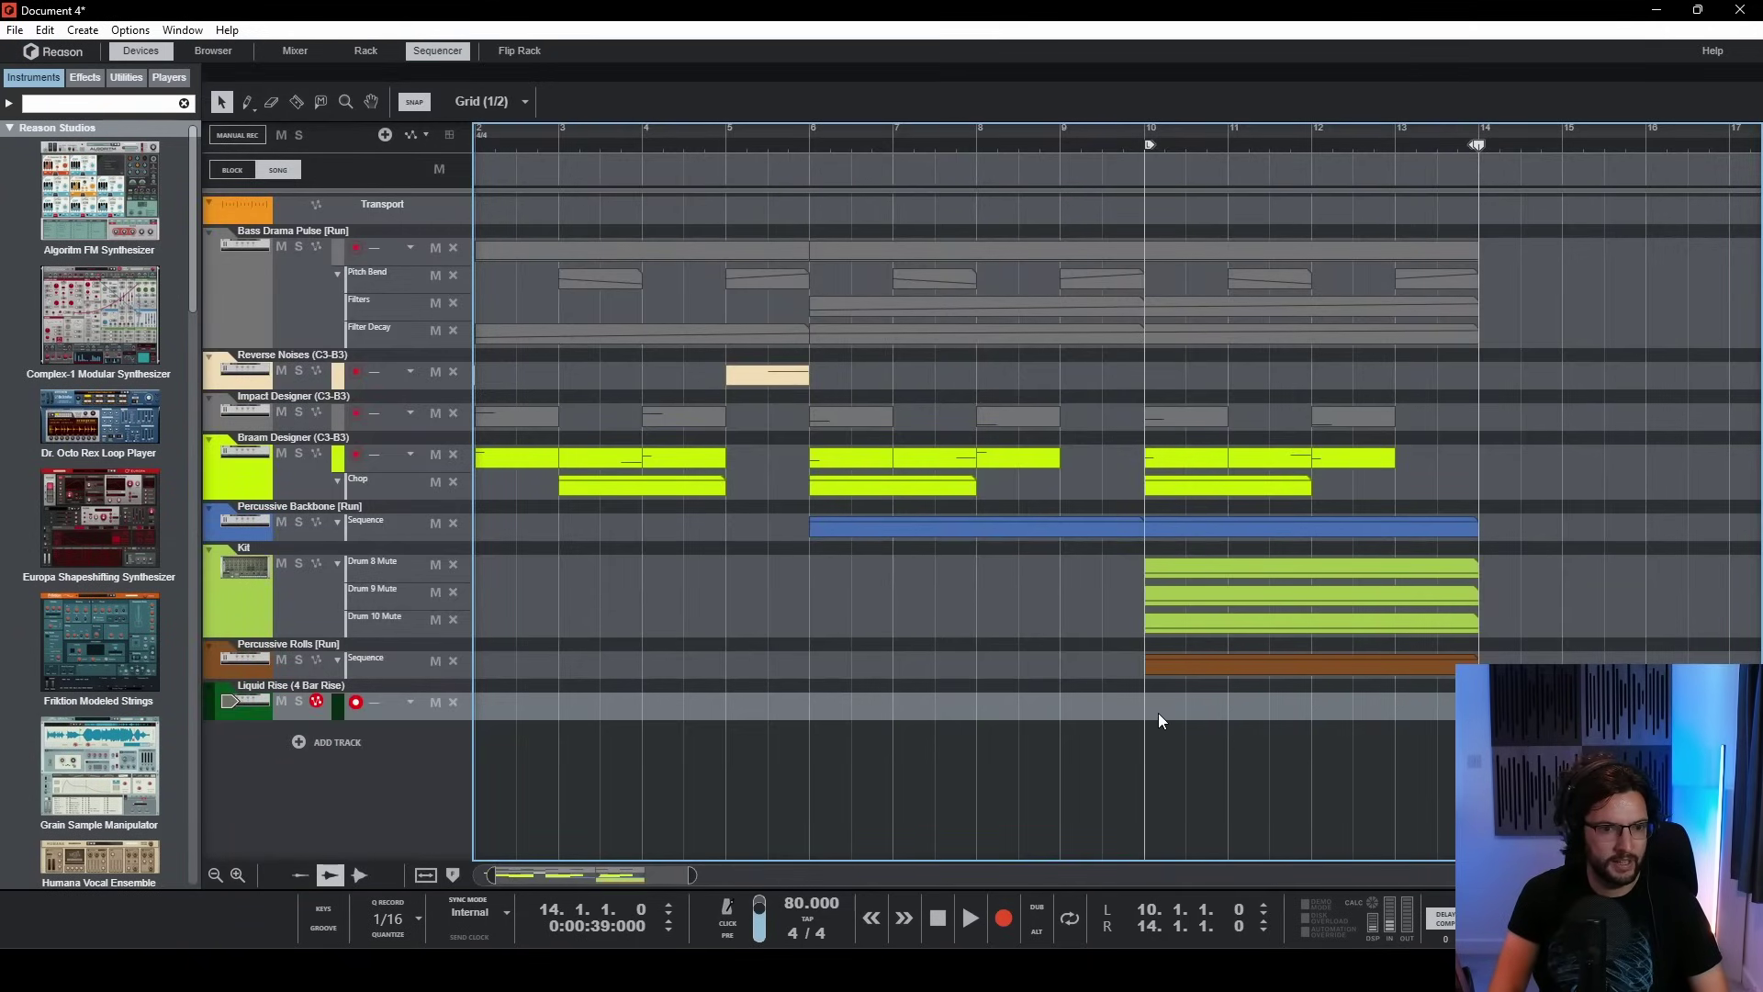
drag(1159, 712, 1474, 707)
scroll(630, 771, down, 2)
drag(574, 713, 1405, 743)
scroll(1429, 744, down, 4)
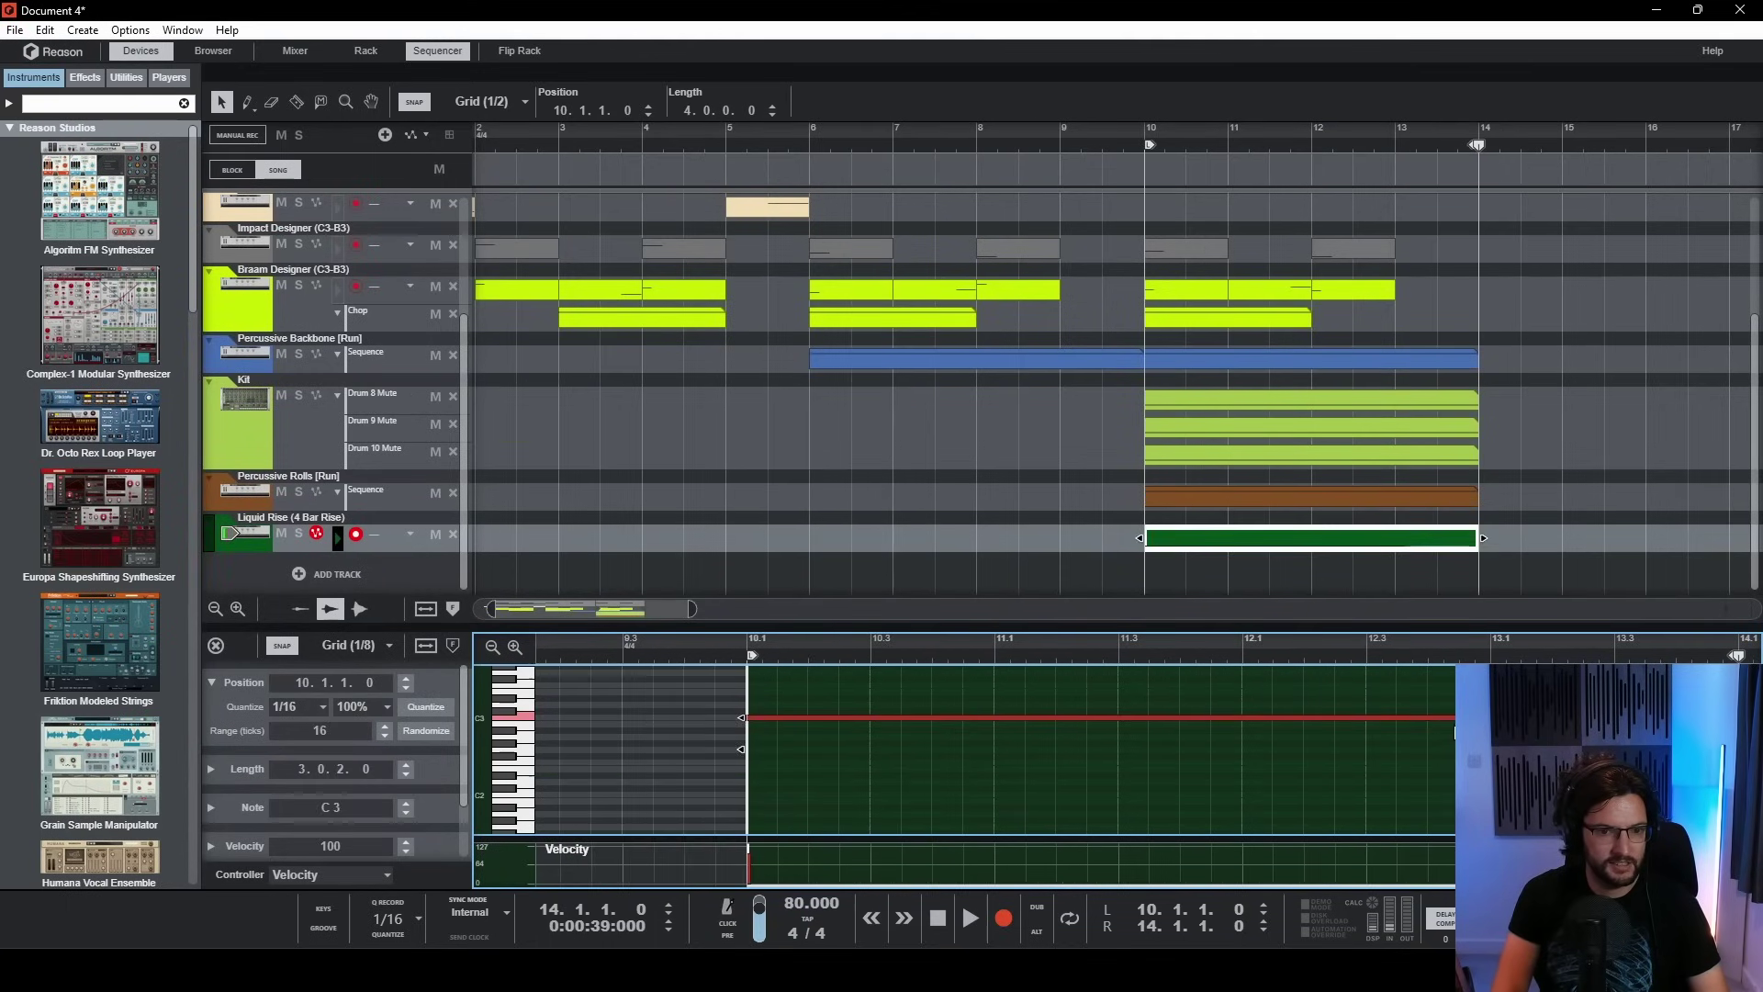
scroll(1430, 743, up, 1)
click(1425, 716)
click(1588, 470)
- Play the section from bar 10 and slightly lower the Liquid Rise channel's level in the mixer
click(1139, 147)
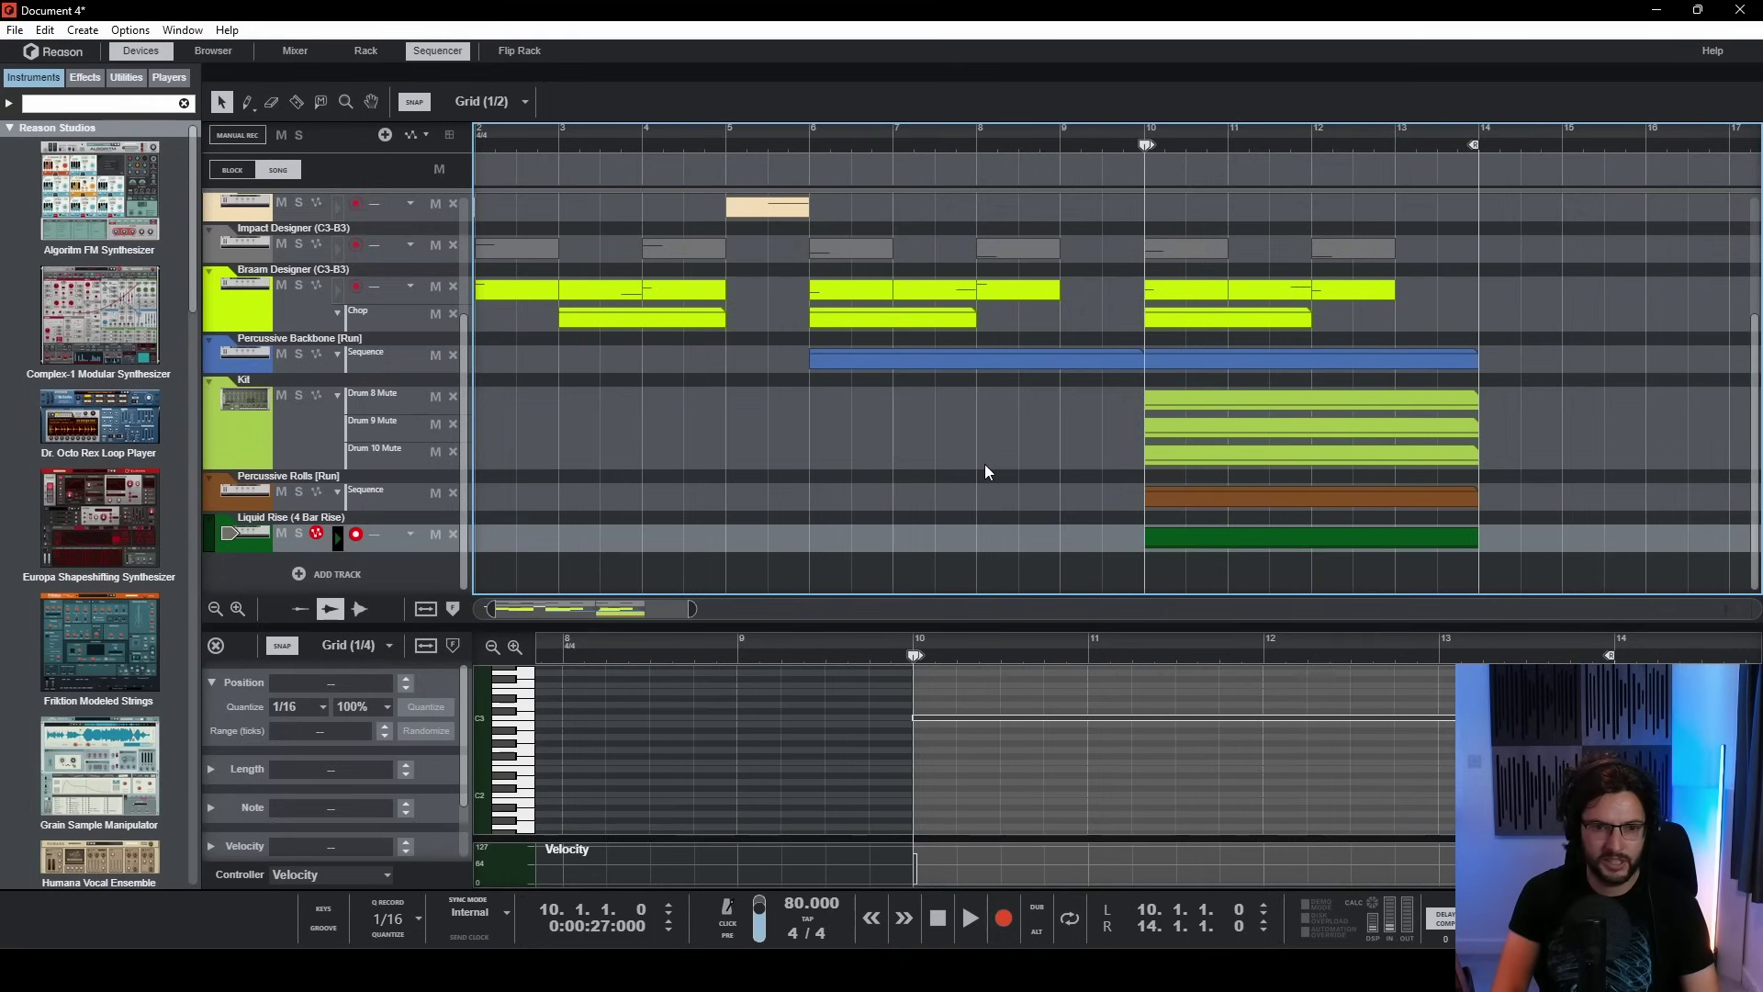
key(space)
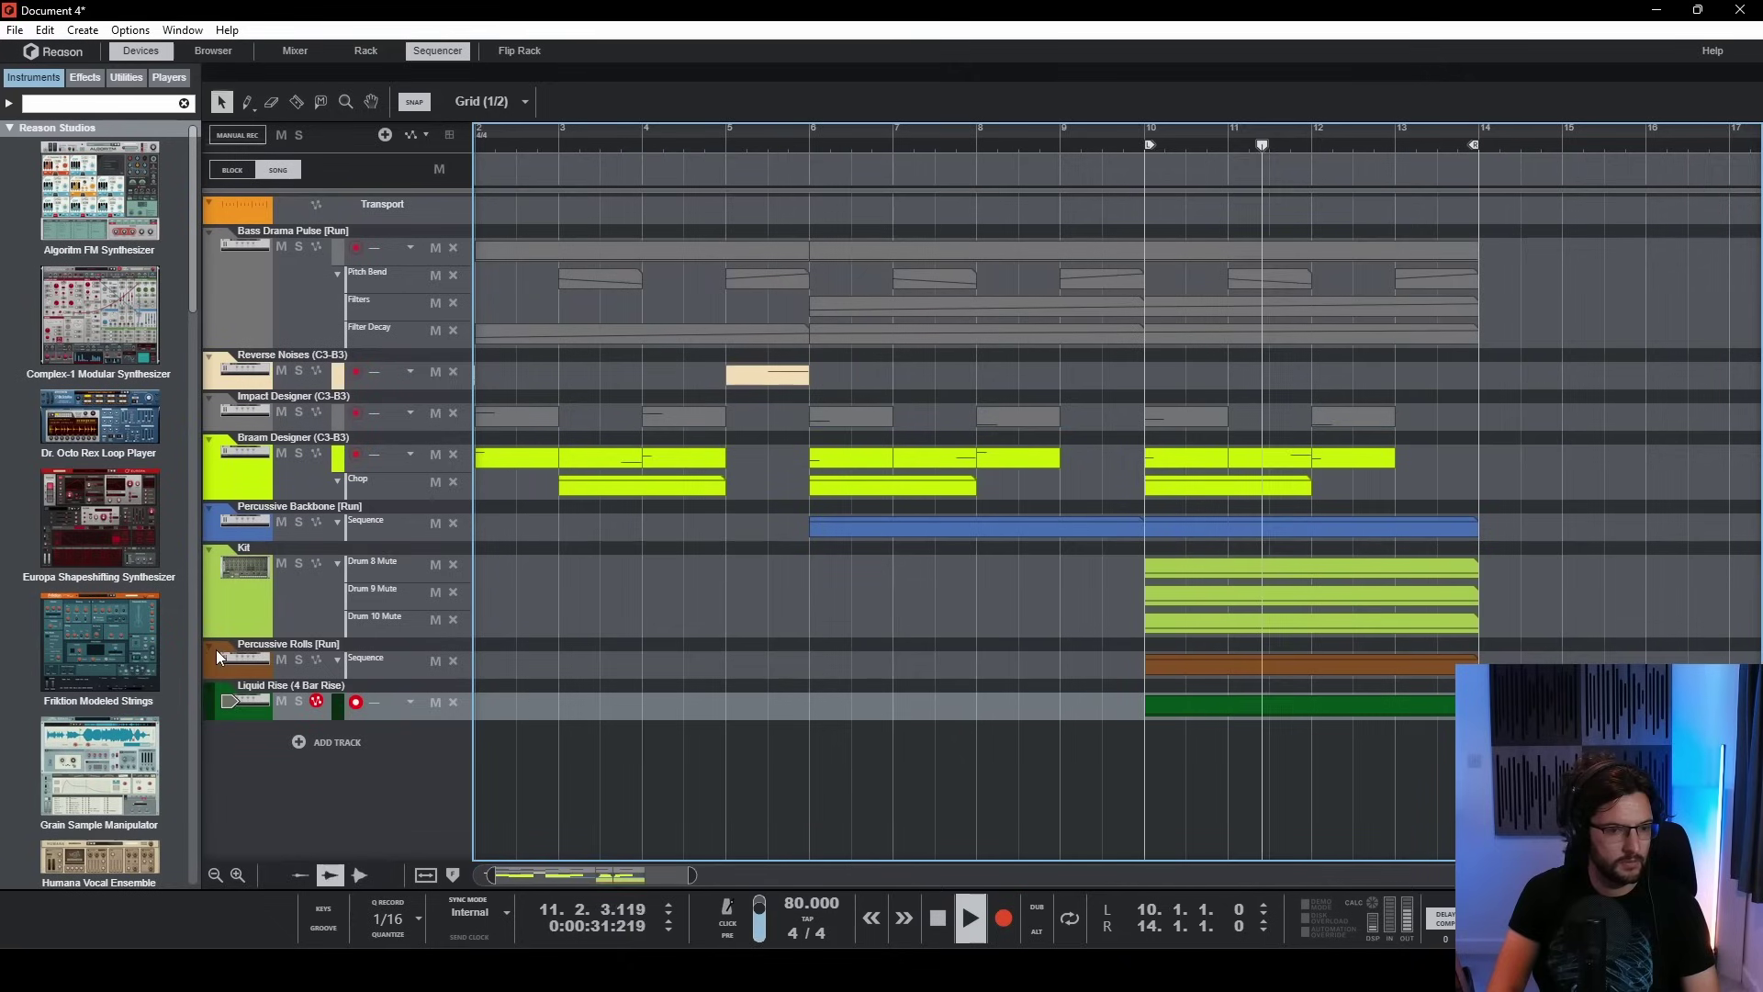
click(217, 647)
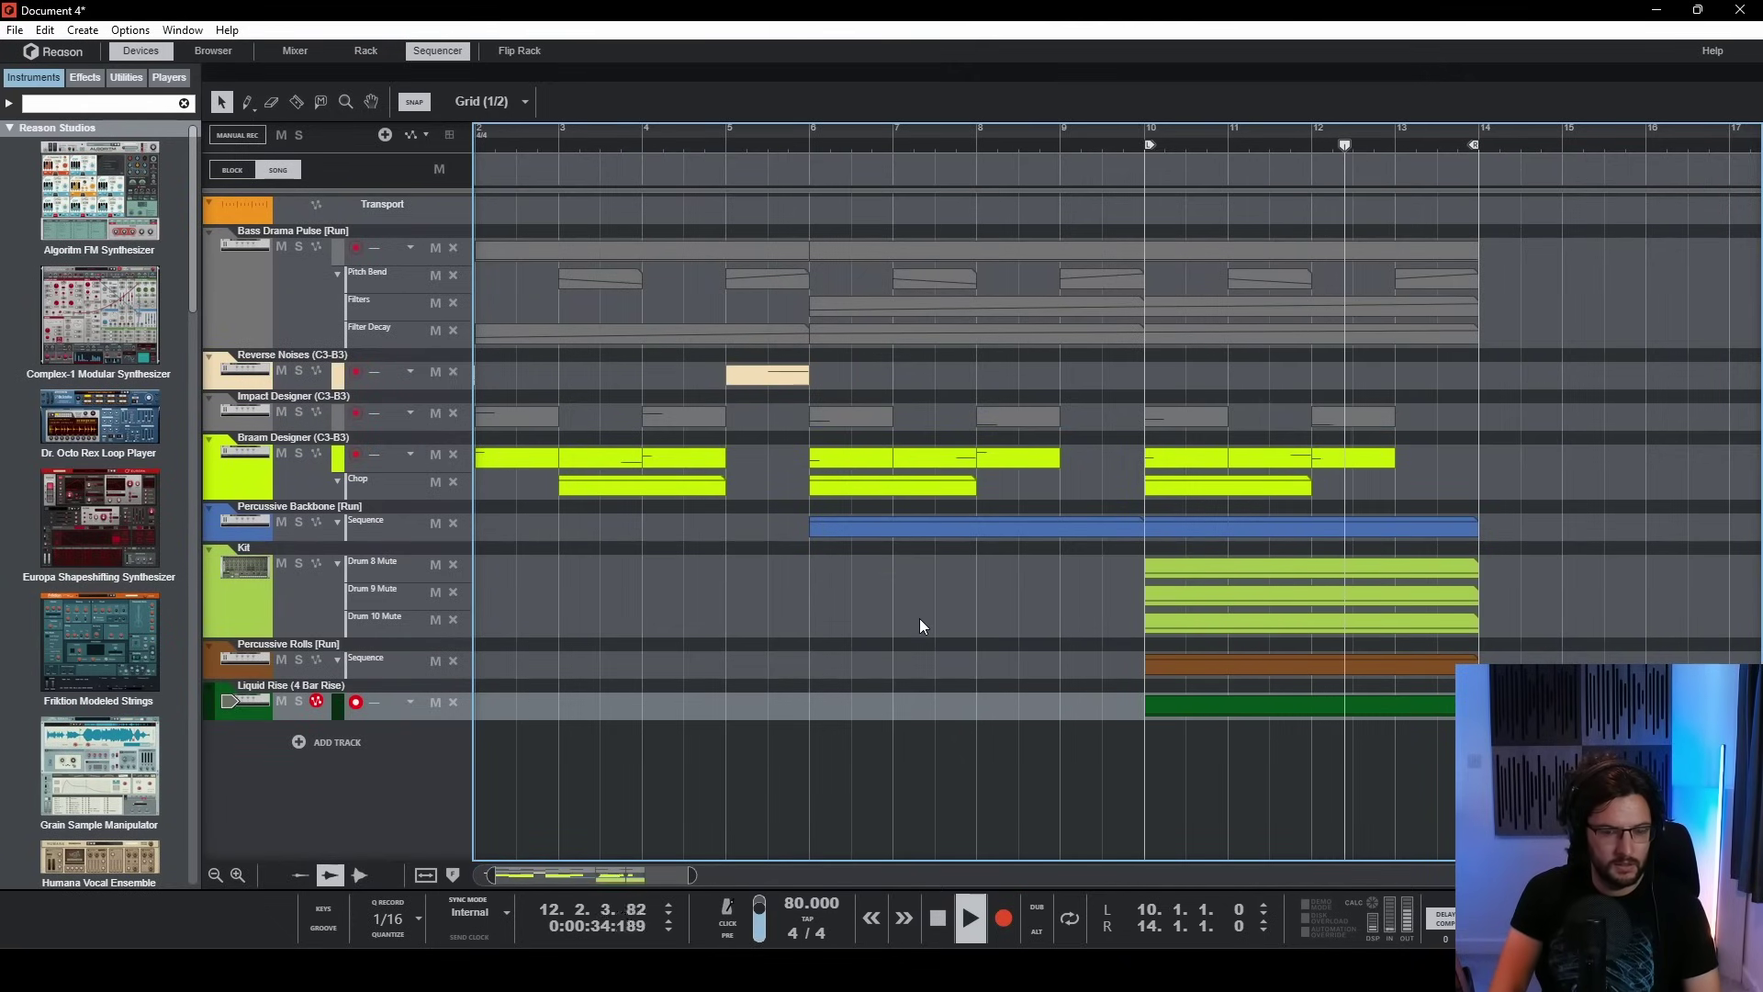
key(F5)
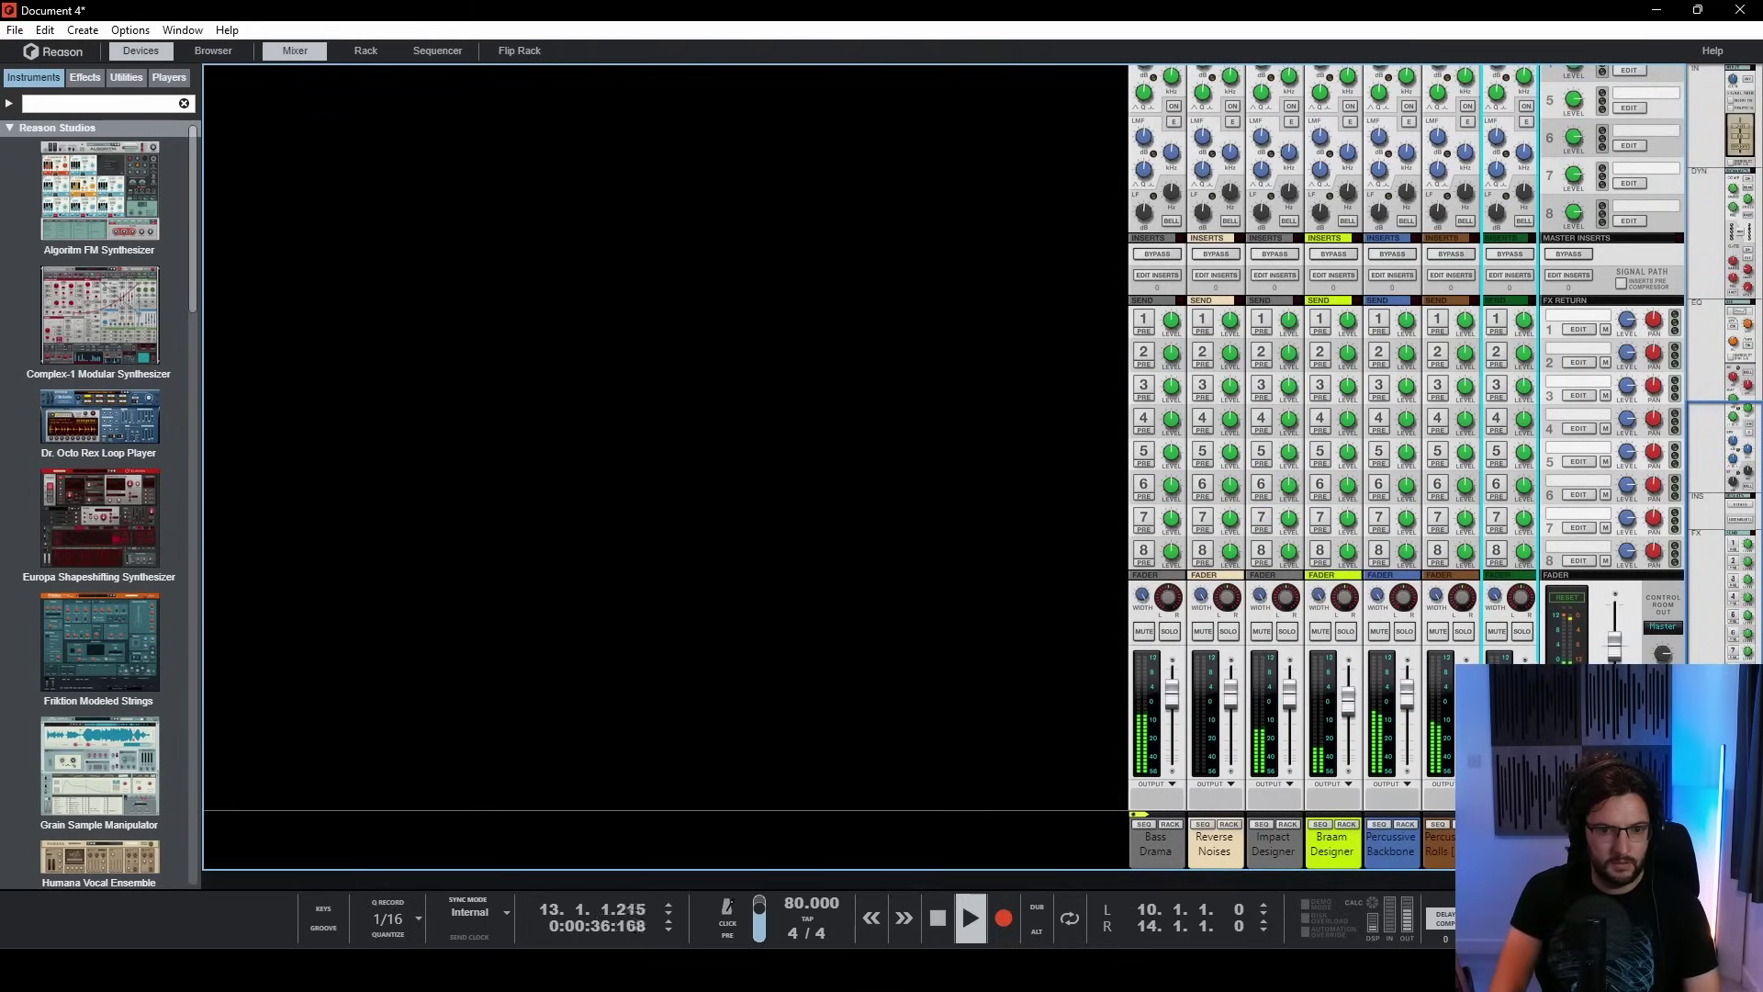
key(F7)
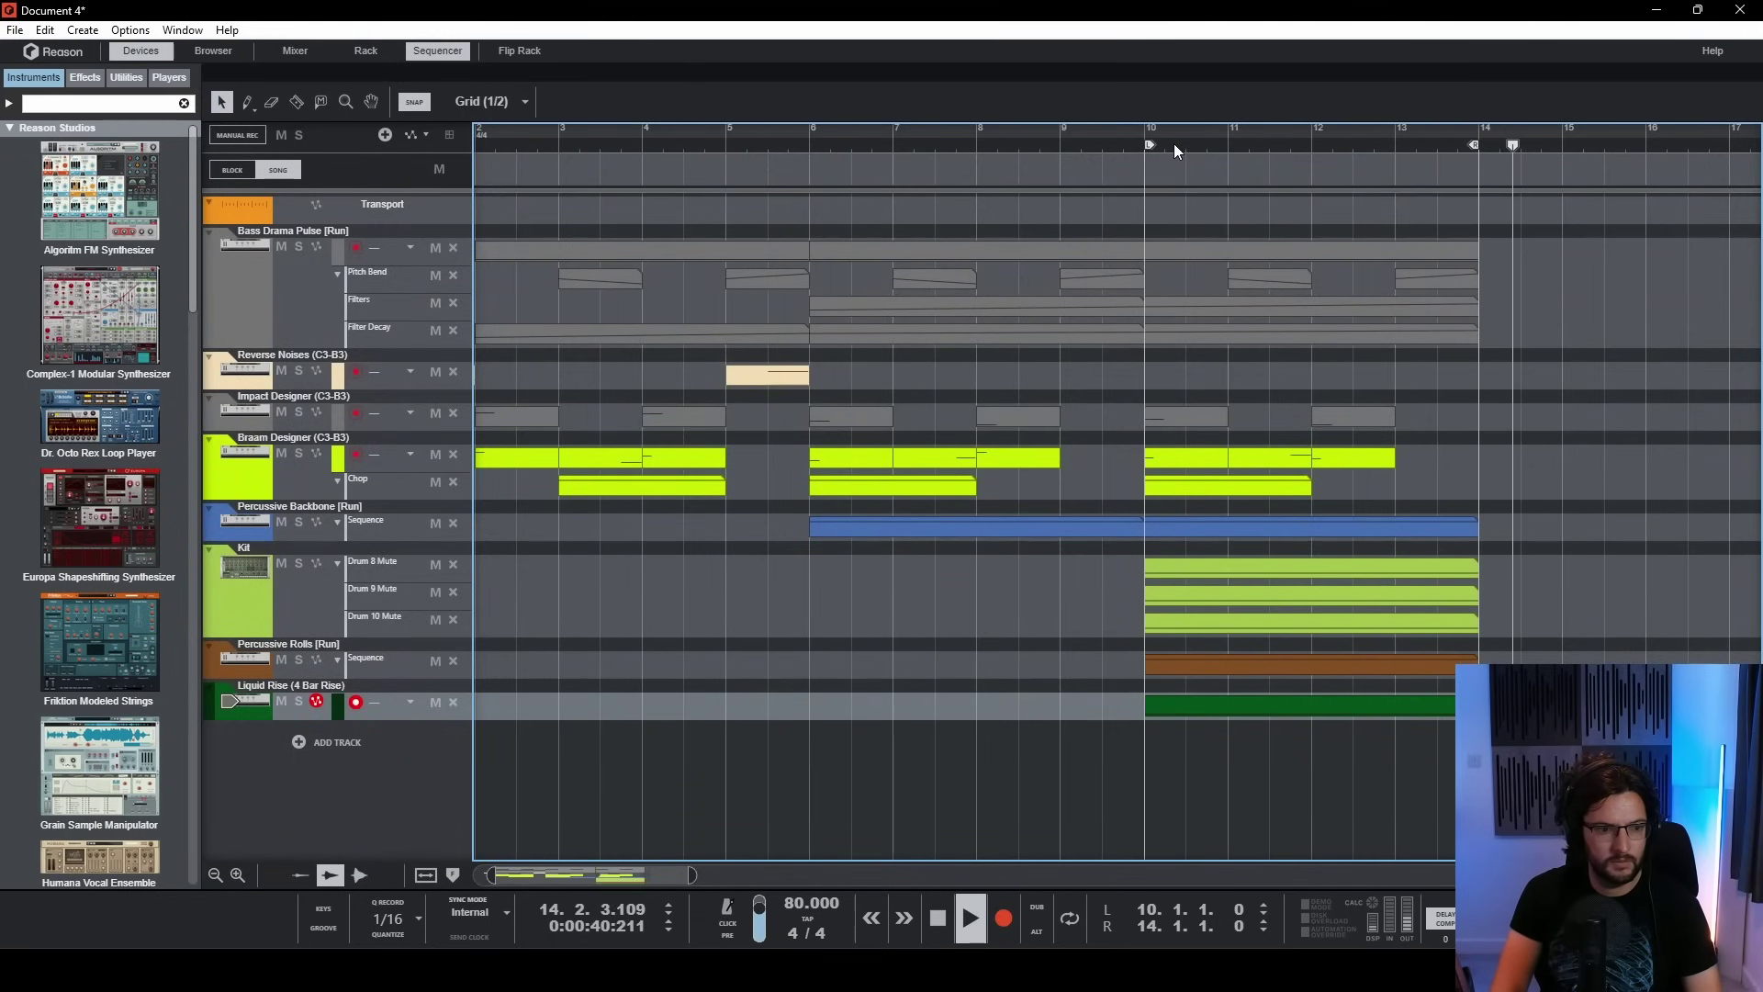
- Set the song position to bar 2, near the start of the arrangement
click(1230, 146)
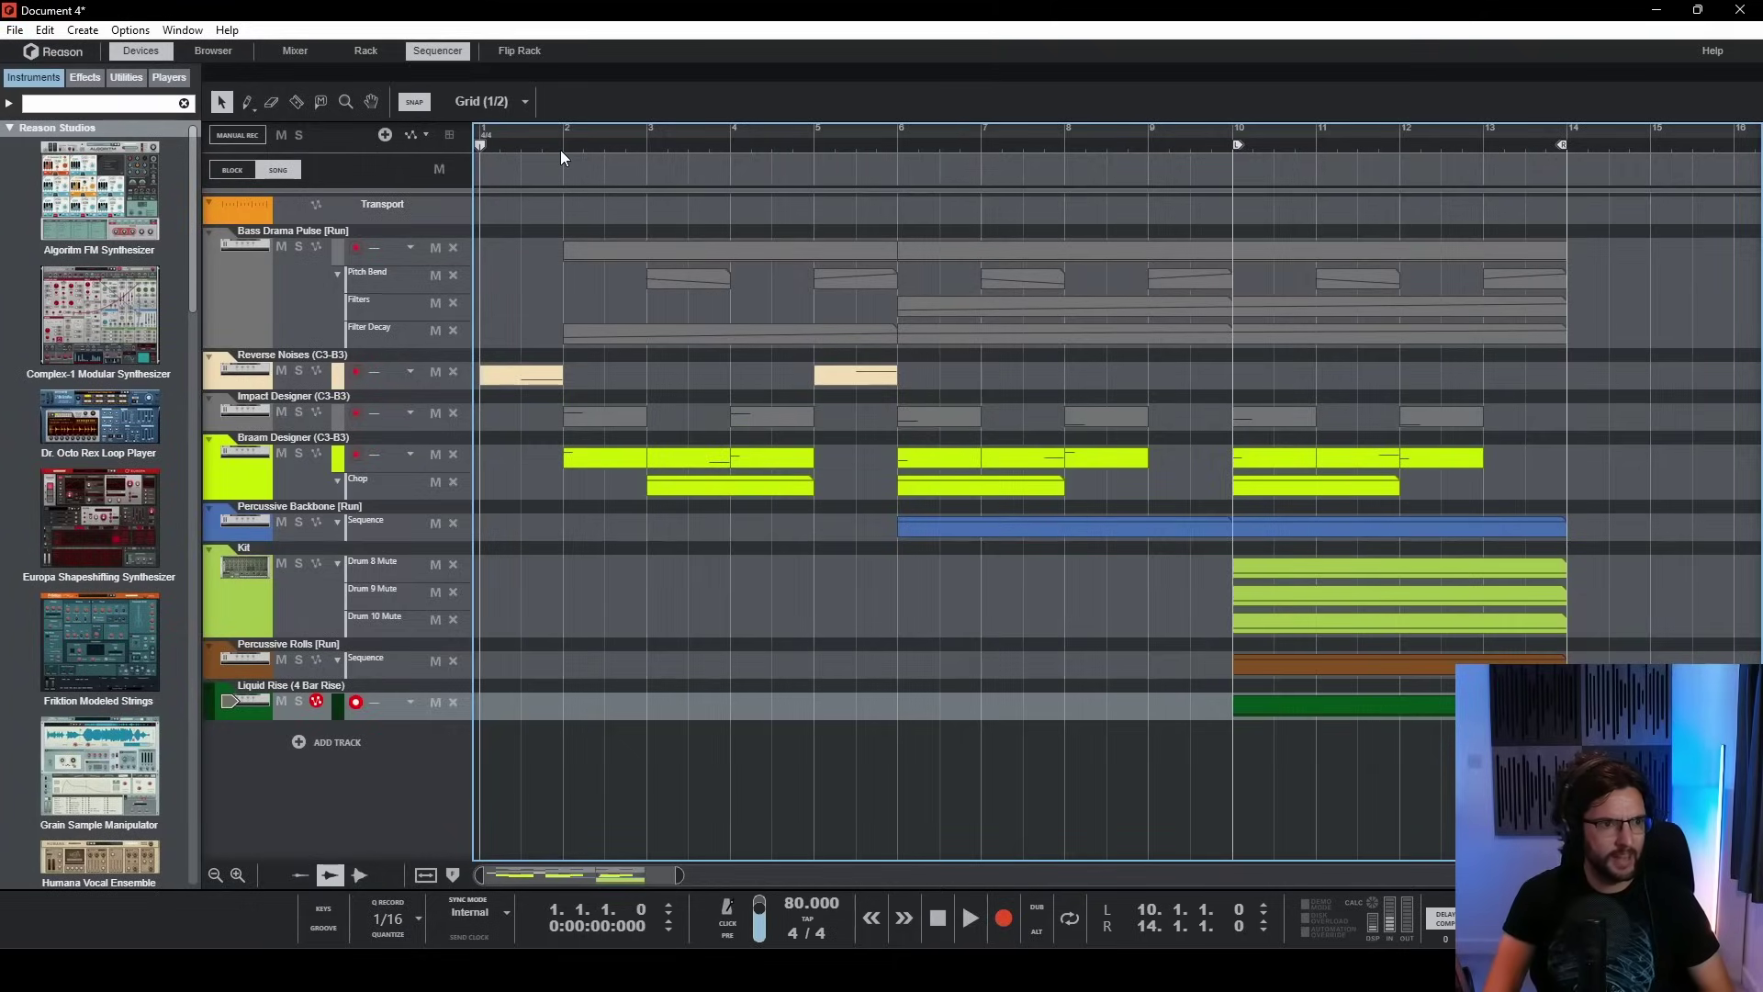
click(562, 152)
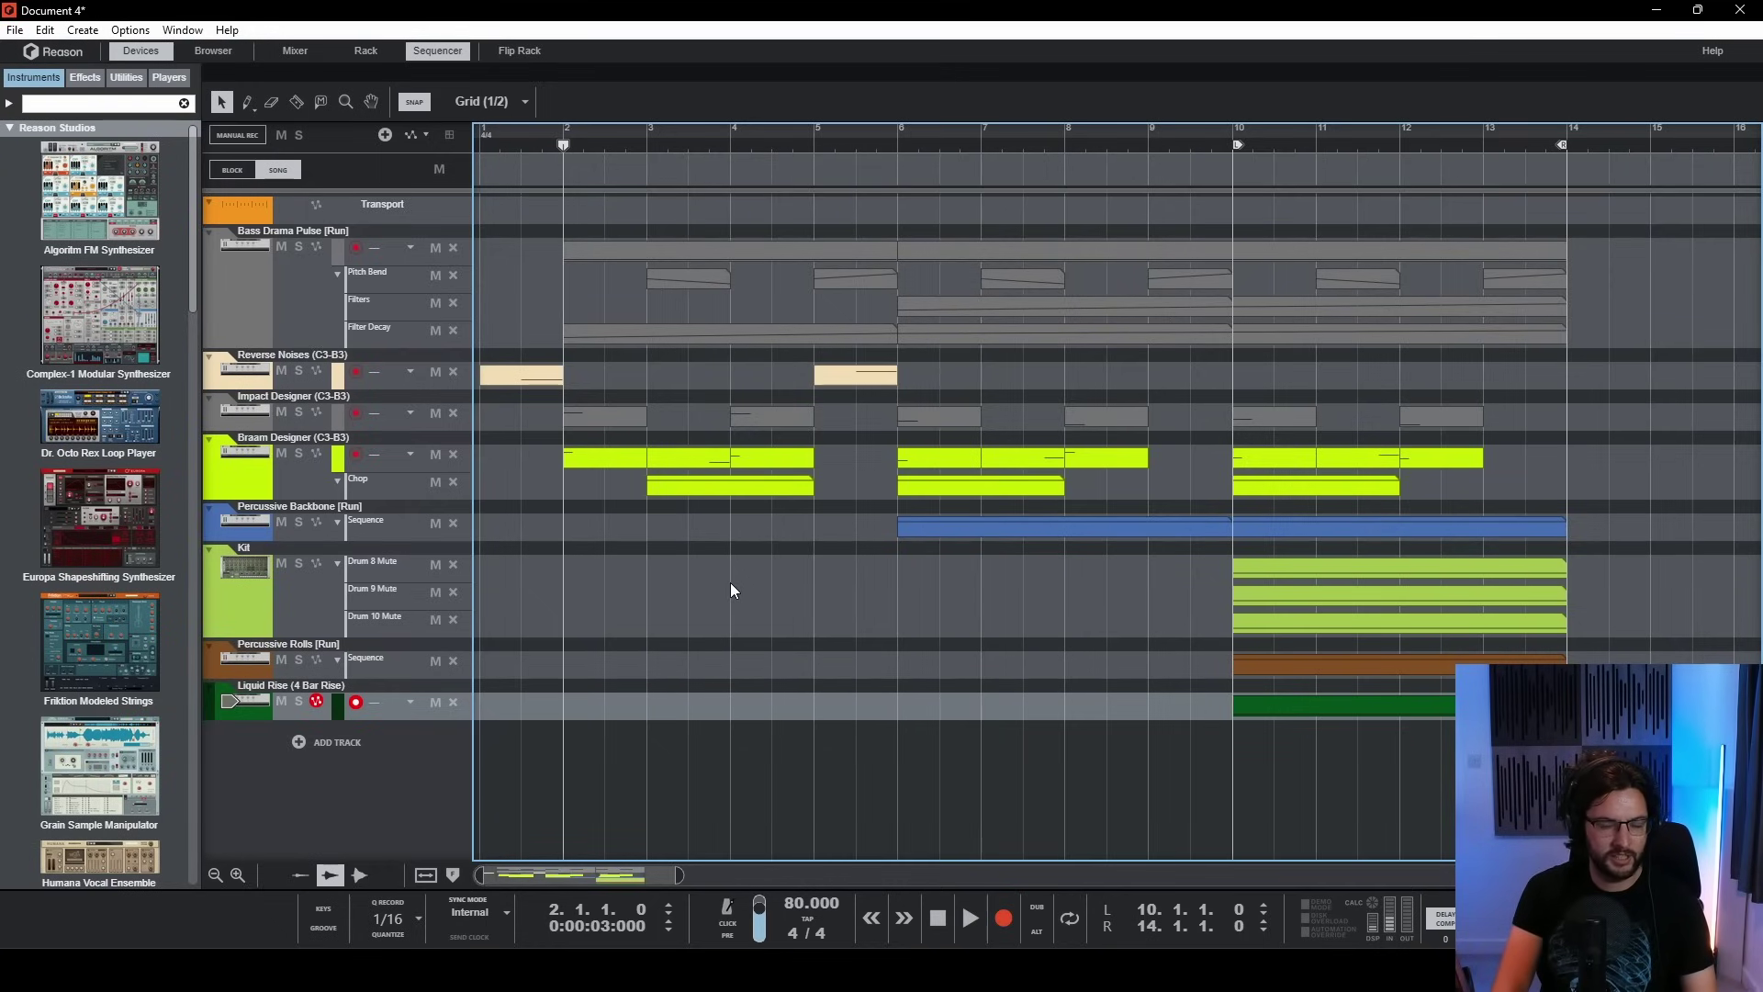
drag(628, 140, 563, 156)
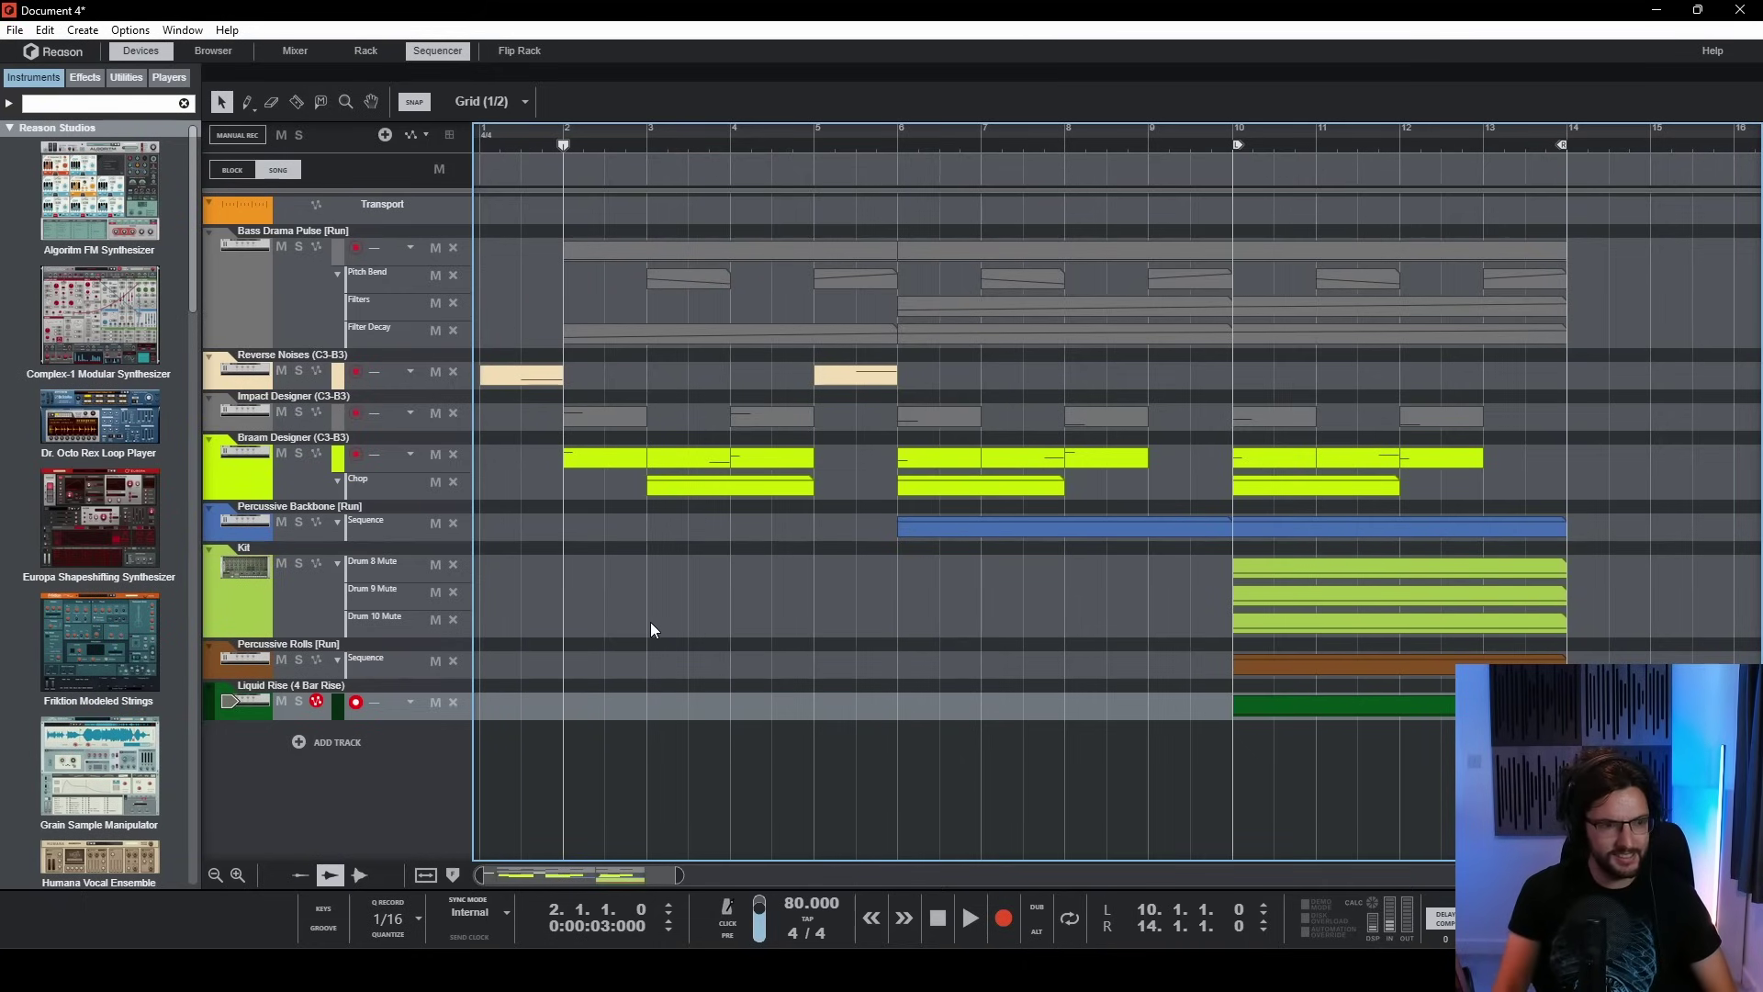
- Add a Radical Piano instrument below the Liquid Rise device in the rack
key(F6)
scroll(595, 736, down, 5)
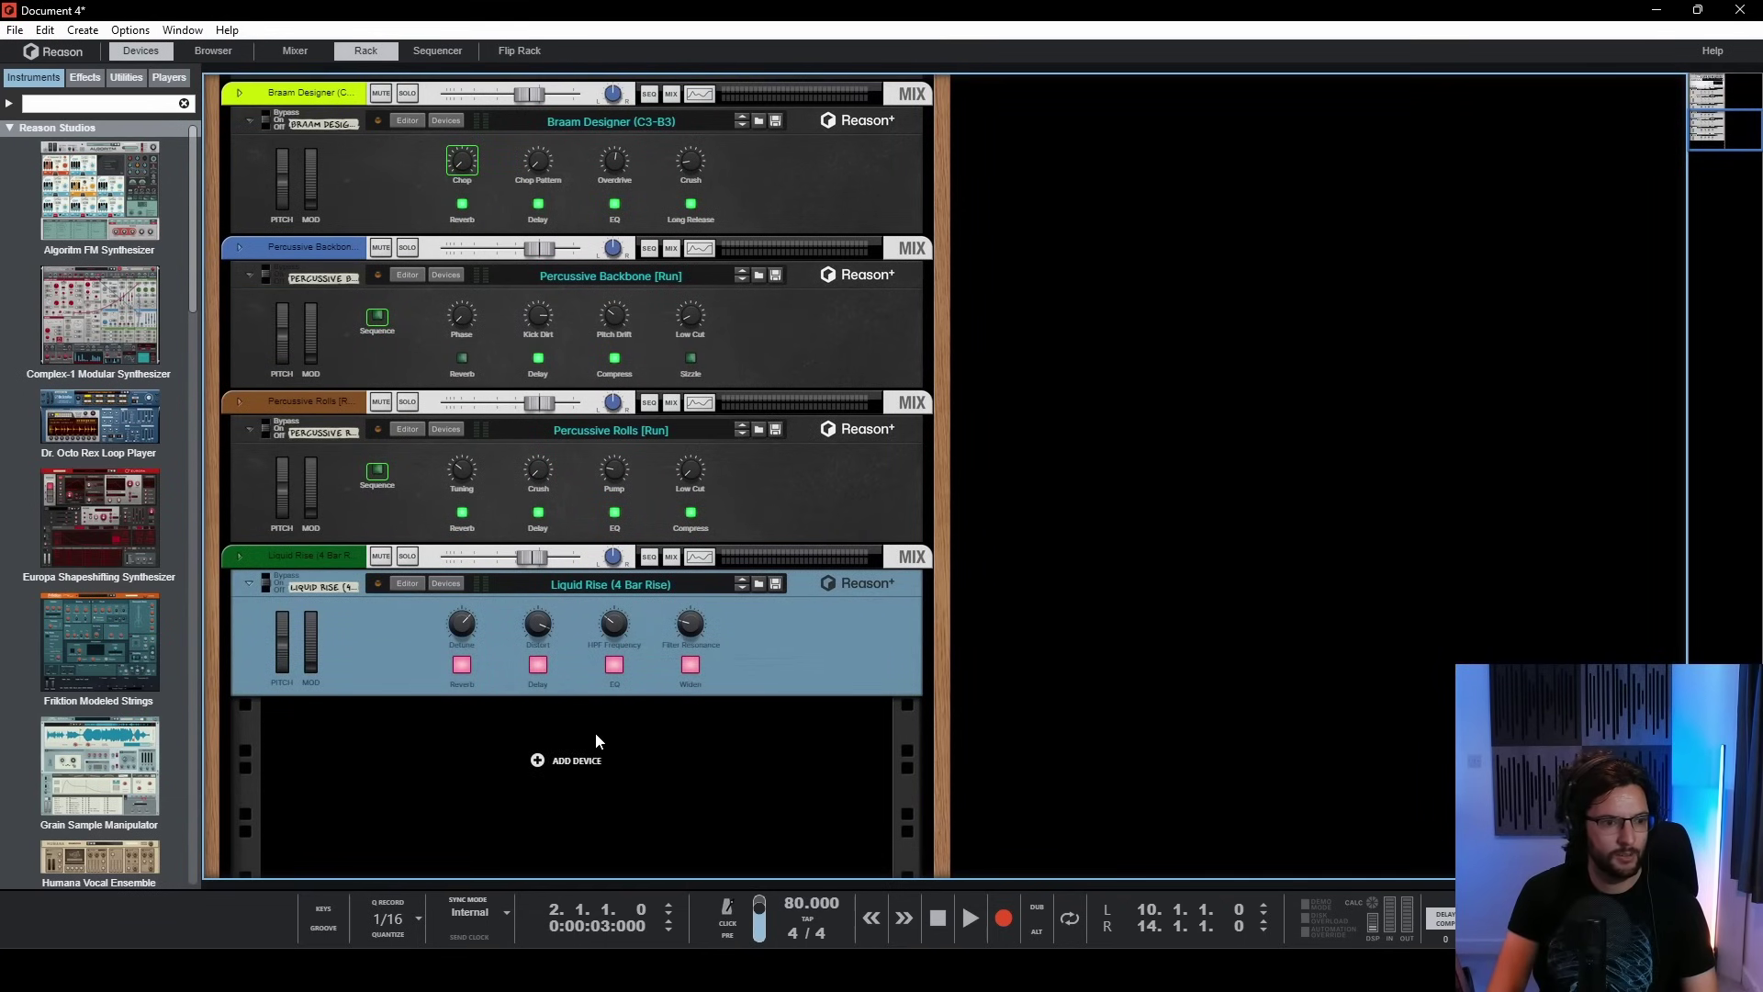
right_click(592, 748)
mouse_move(774, 669)
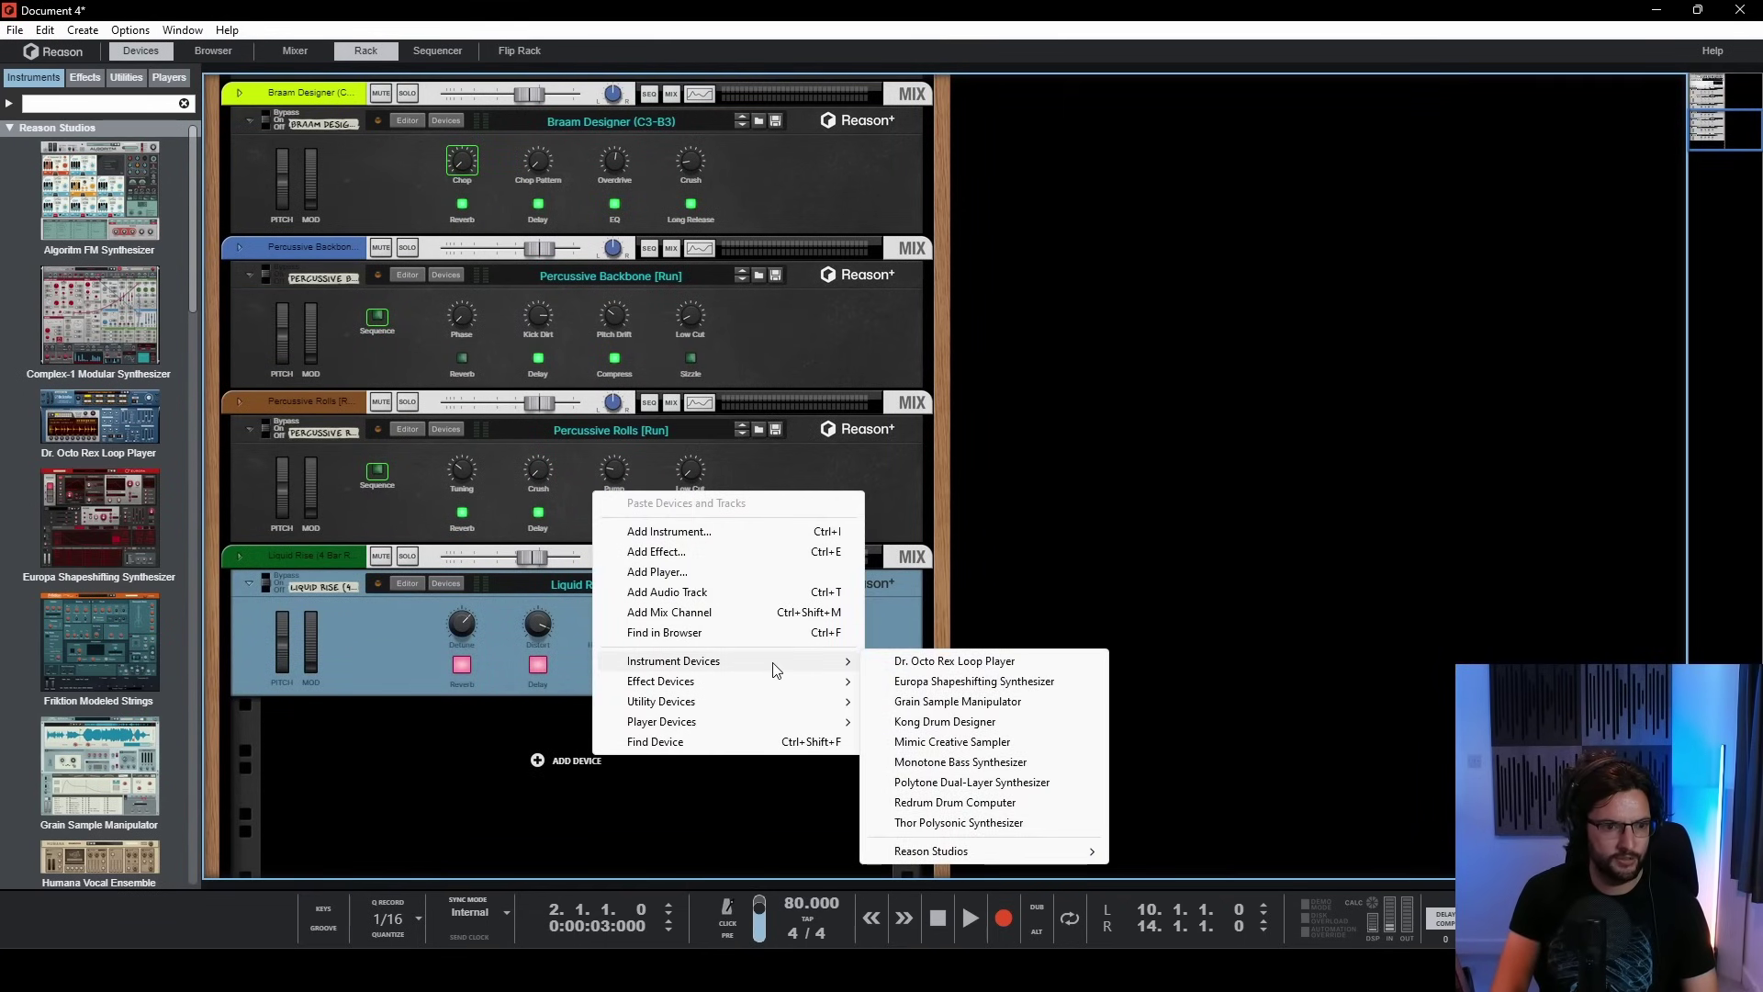
mouse_move(932, 850)
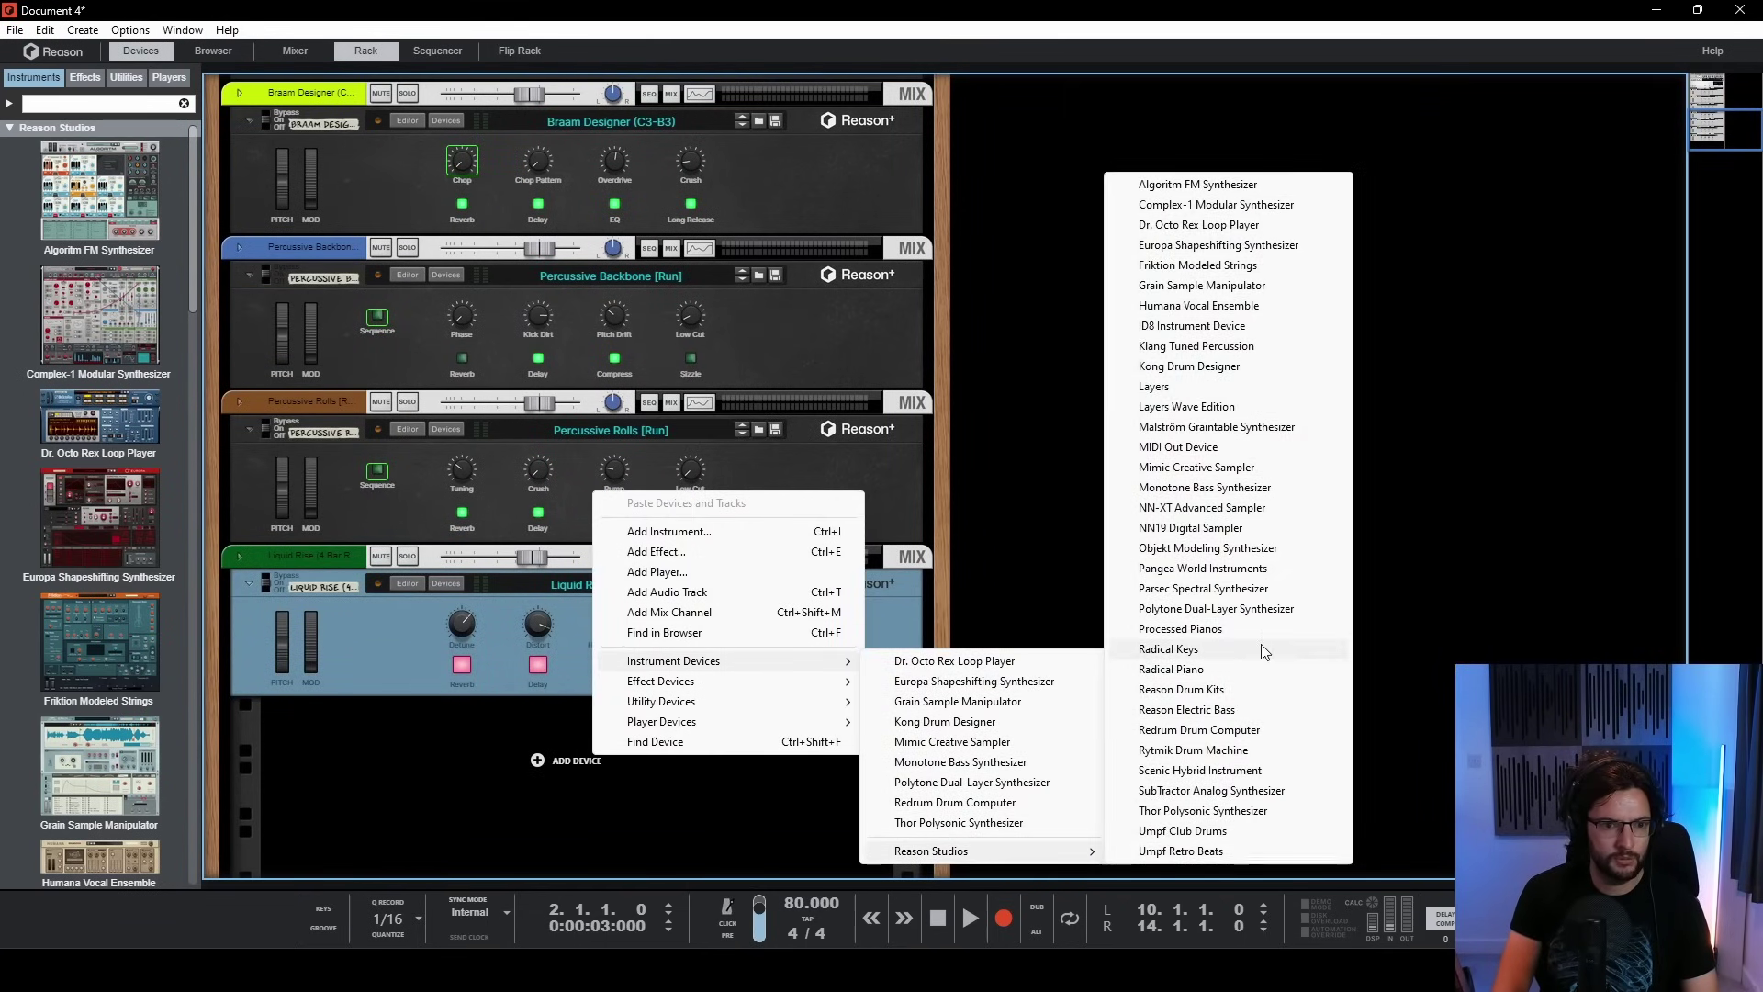
click(1253, 669)
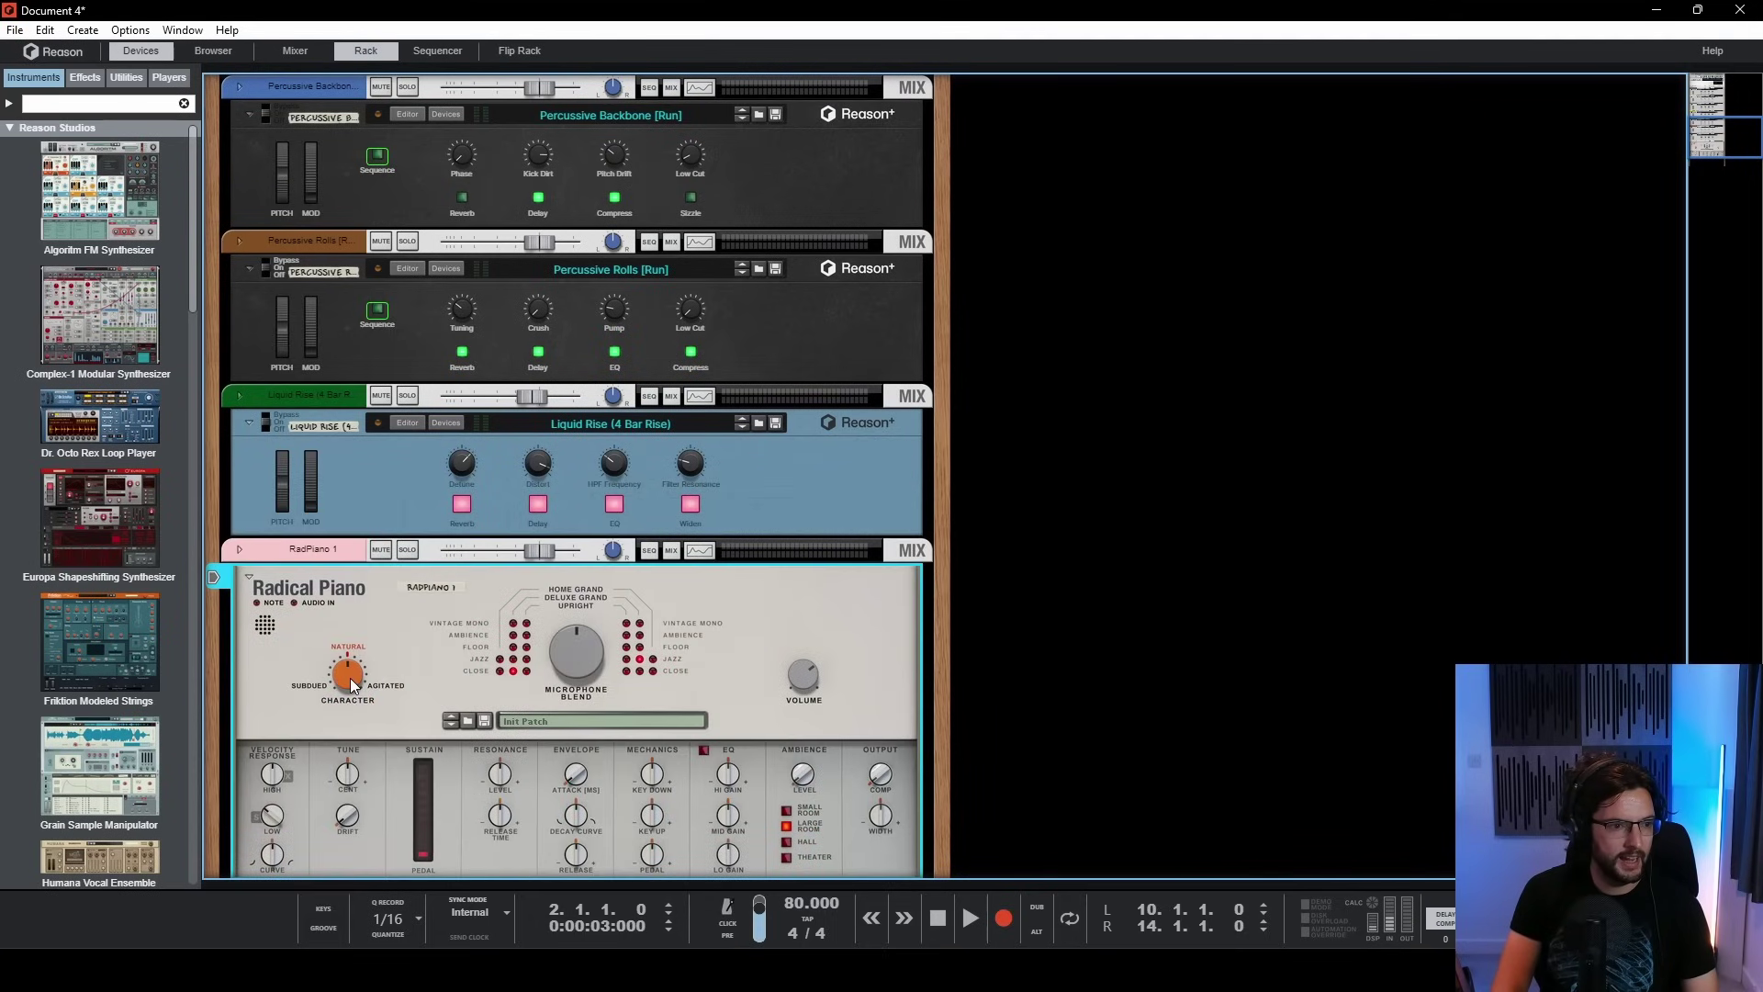
- Turn the Radical Piano's character towards Subdued and choose the Upright Close and Home Grand Jazz microphones for the blend
mouse_move(353, 685)
drag(351, 682, 354, 694)
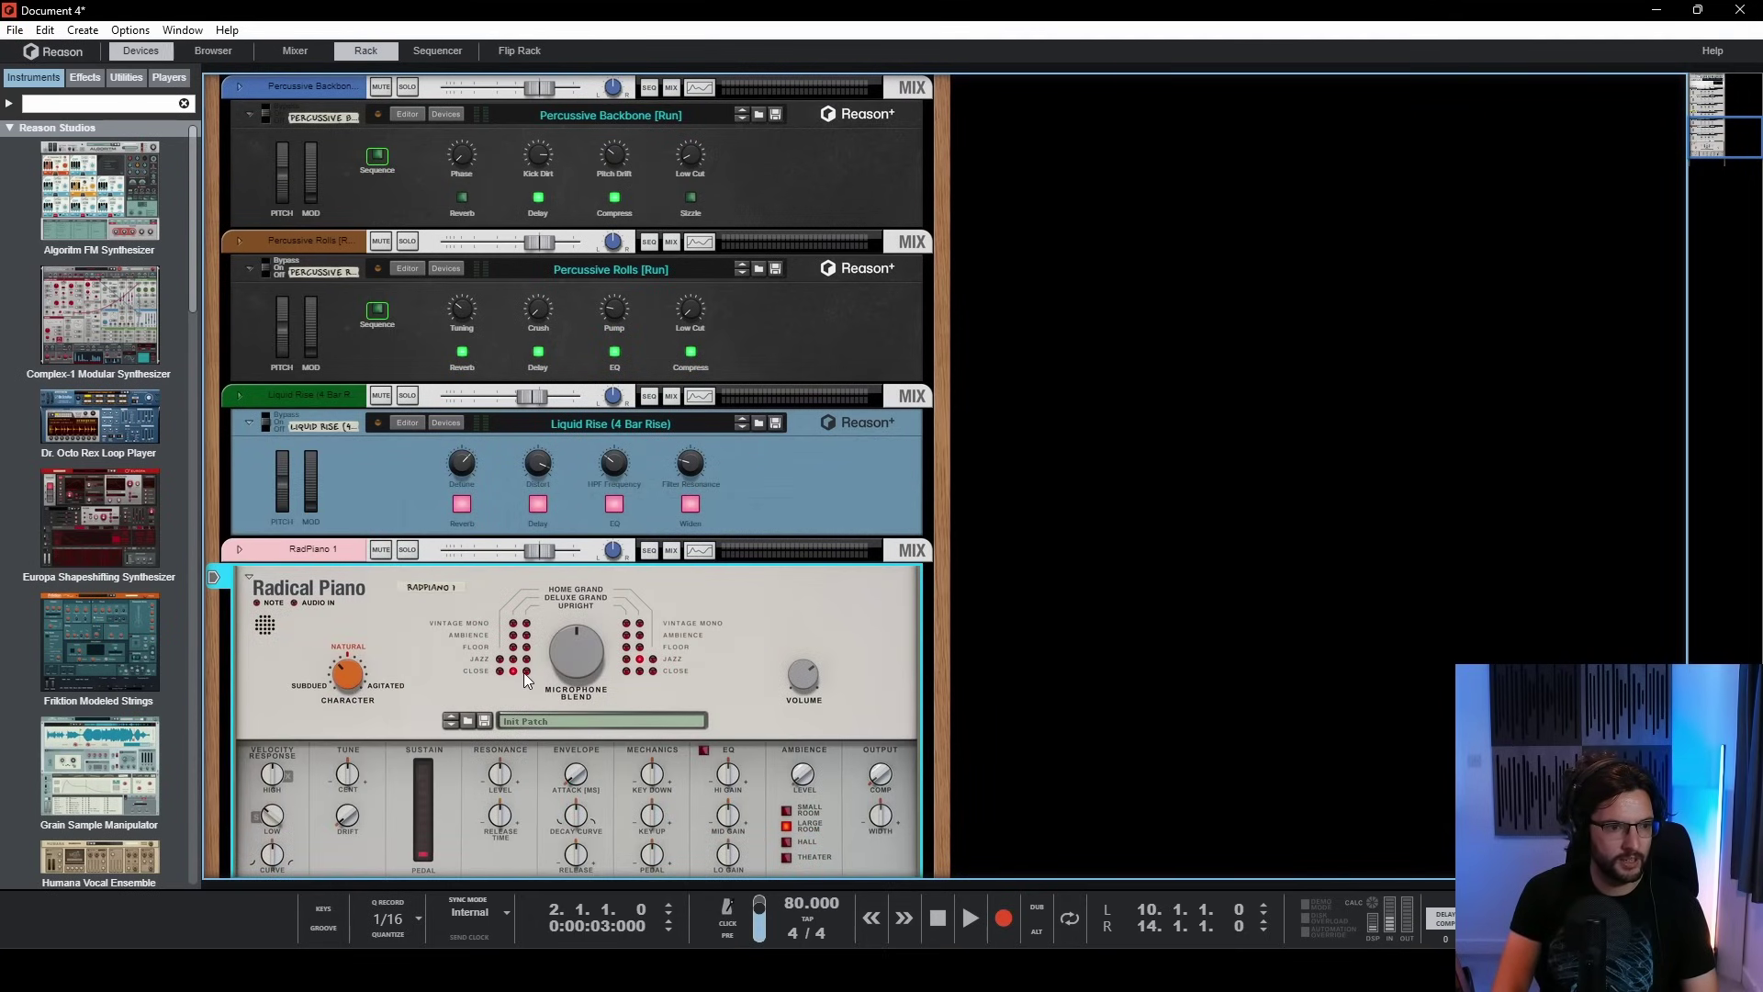
click(525, 670)
click(656, 660)
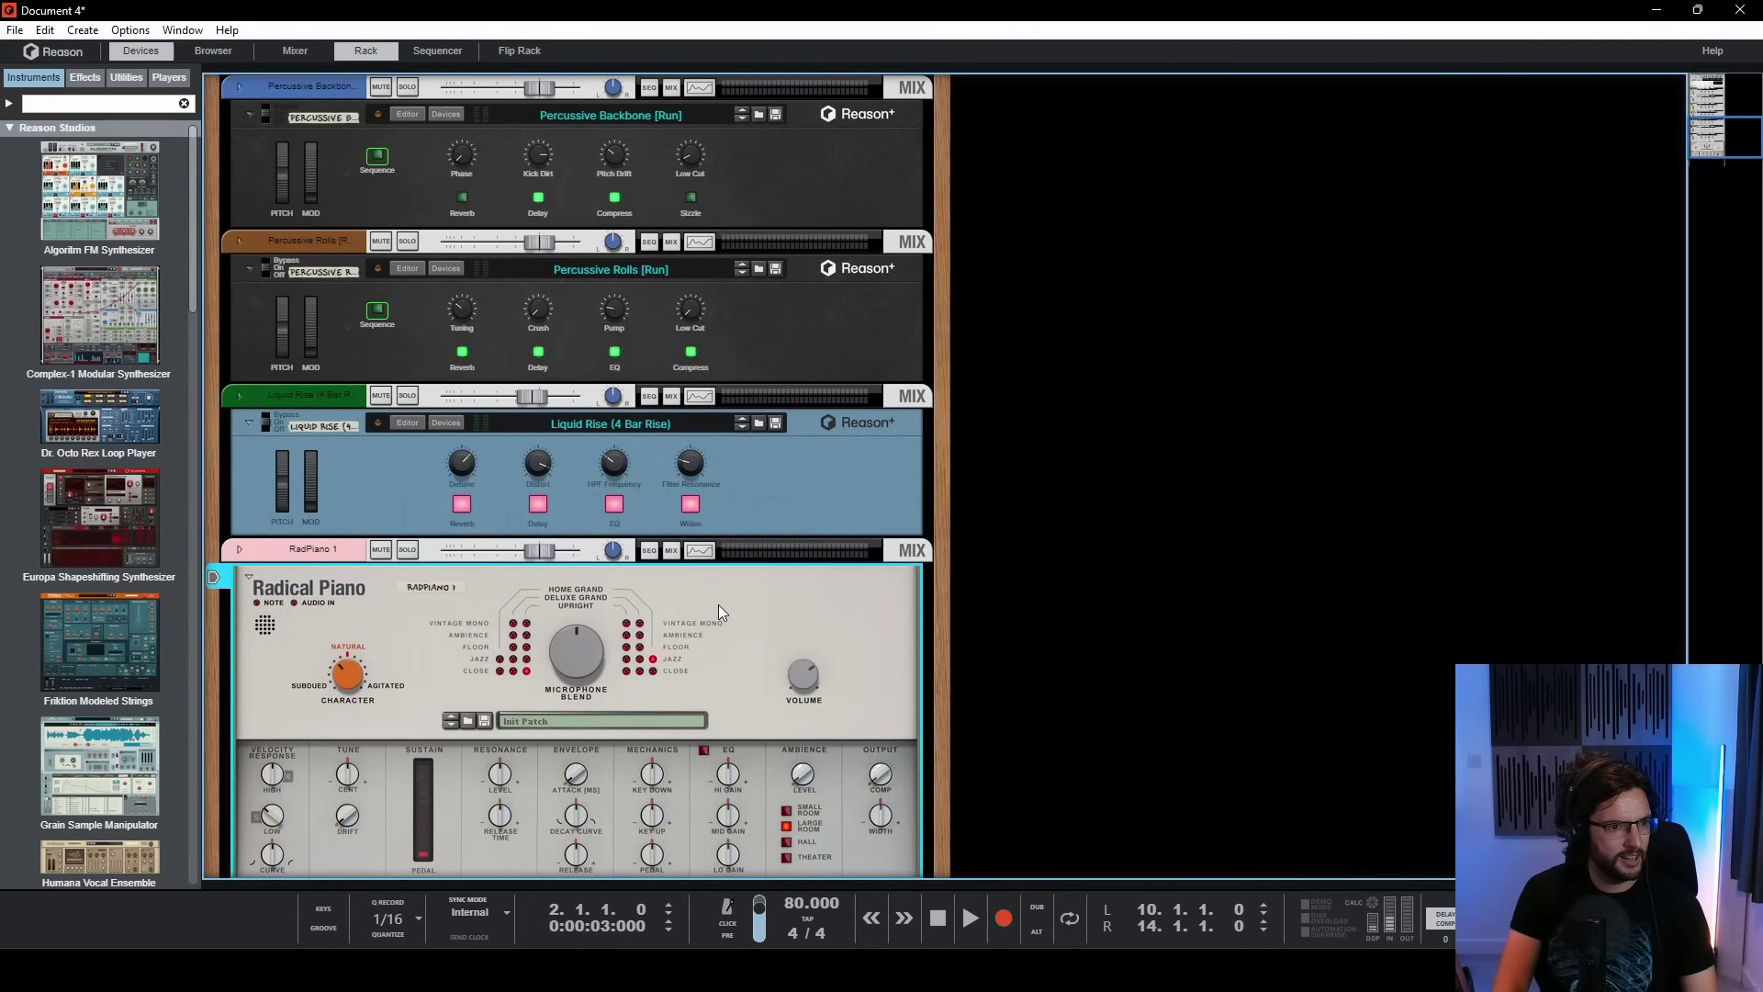
- Add an RV7000 MkII Reverb effect to the Radical Piano
scroll(779, 592, down, 1)
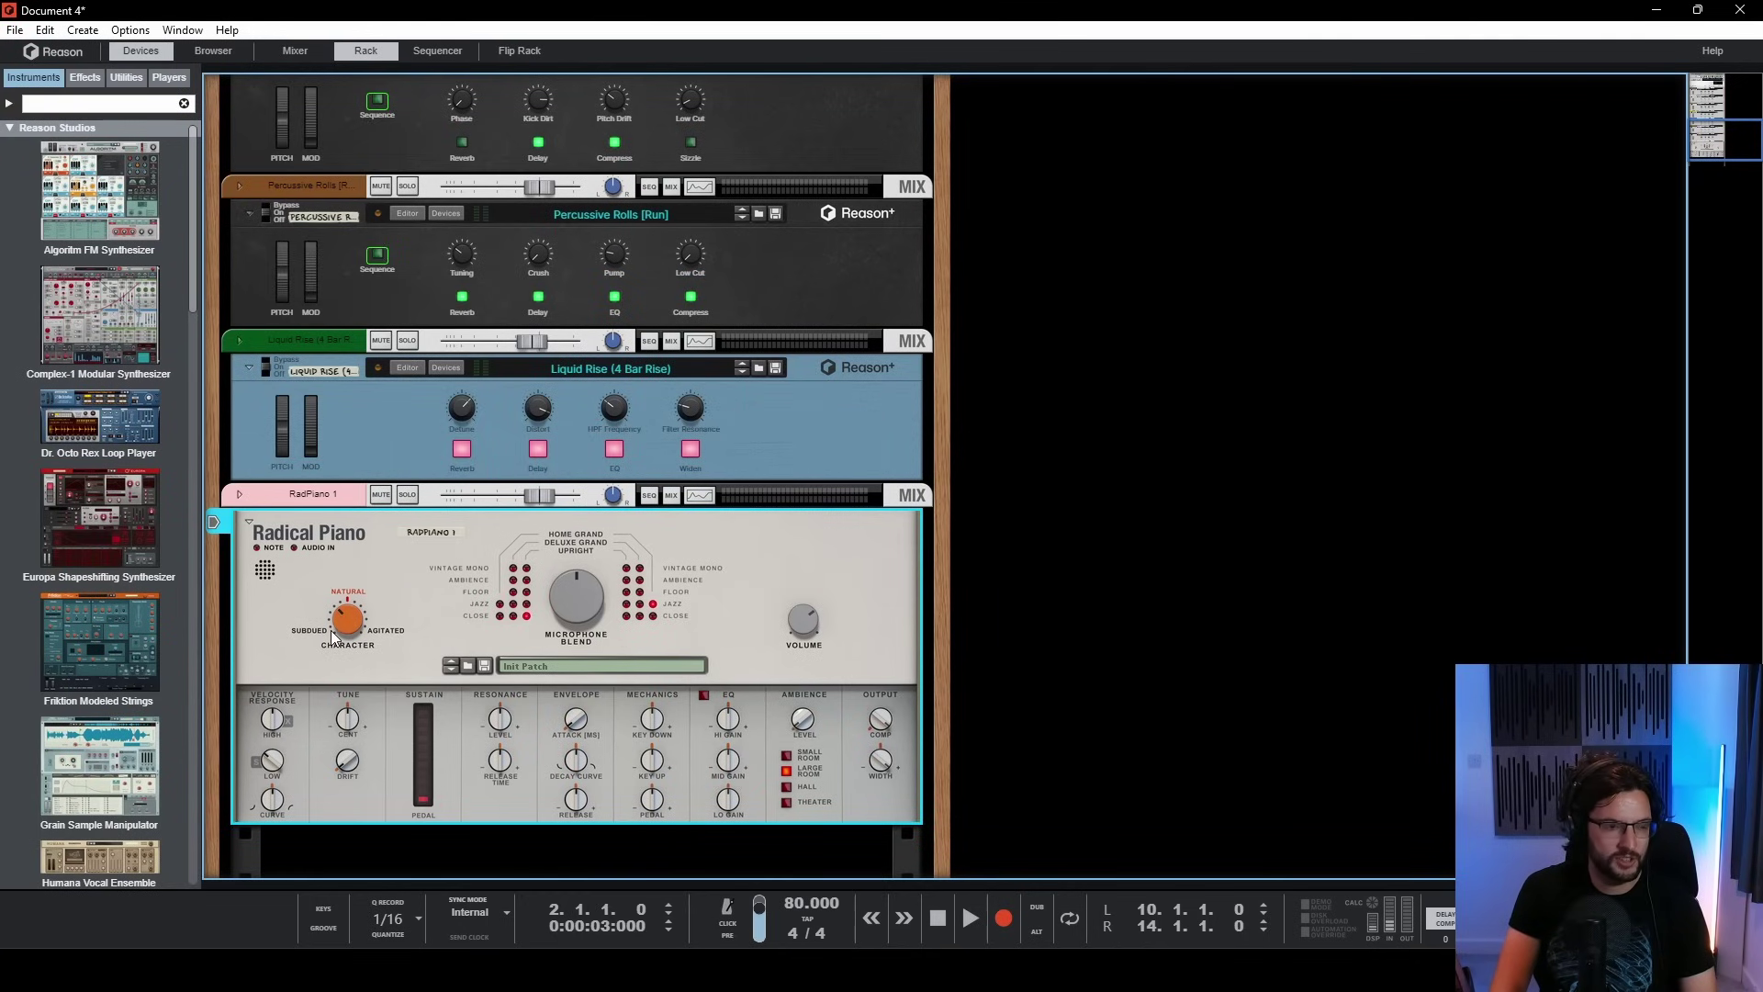
scroll(790, 564, down, 1)
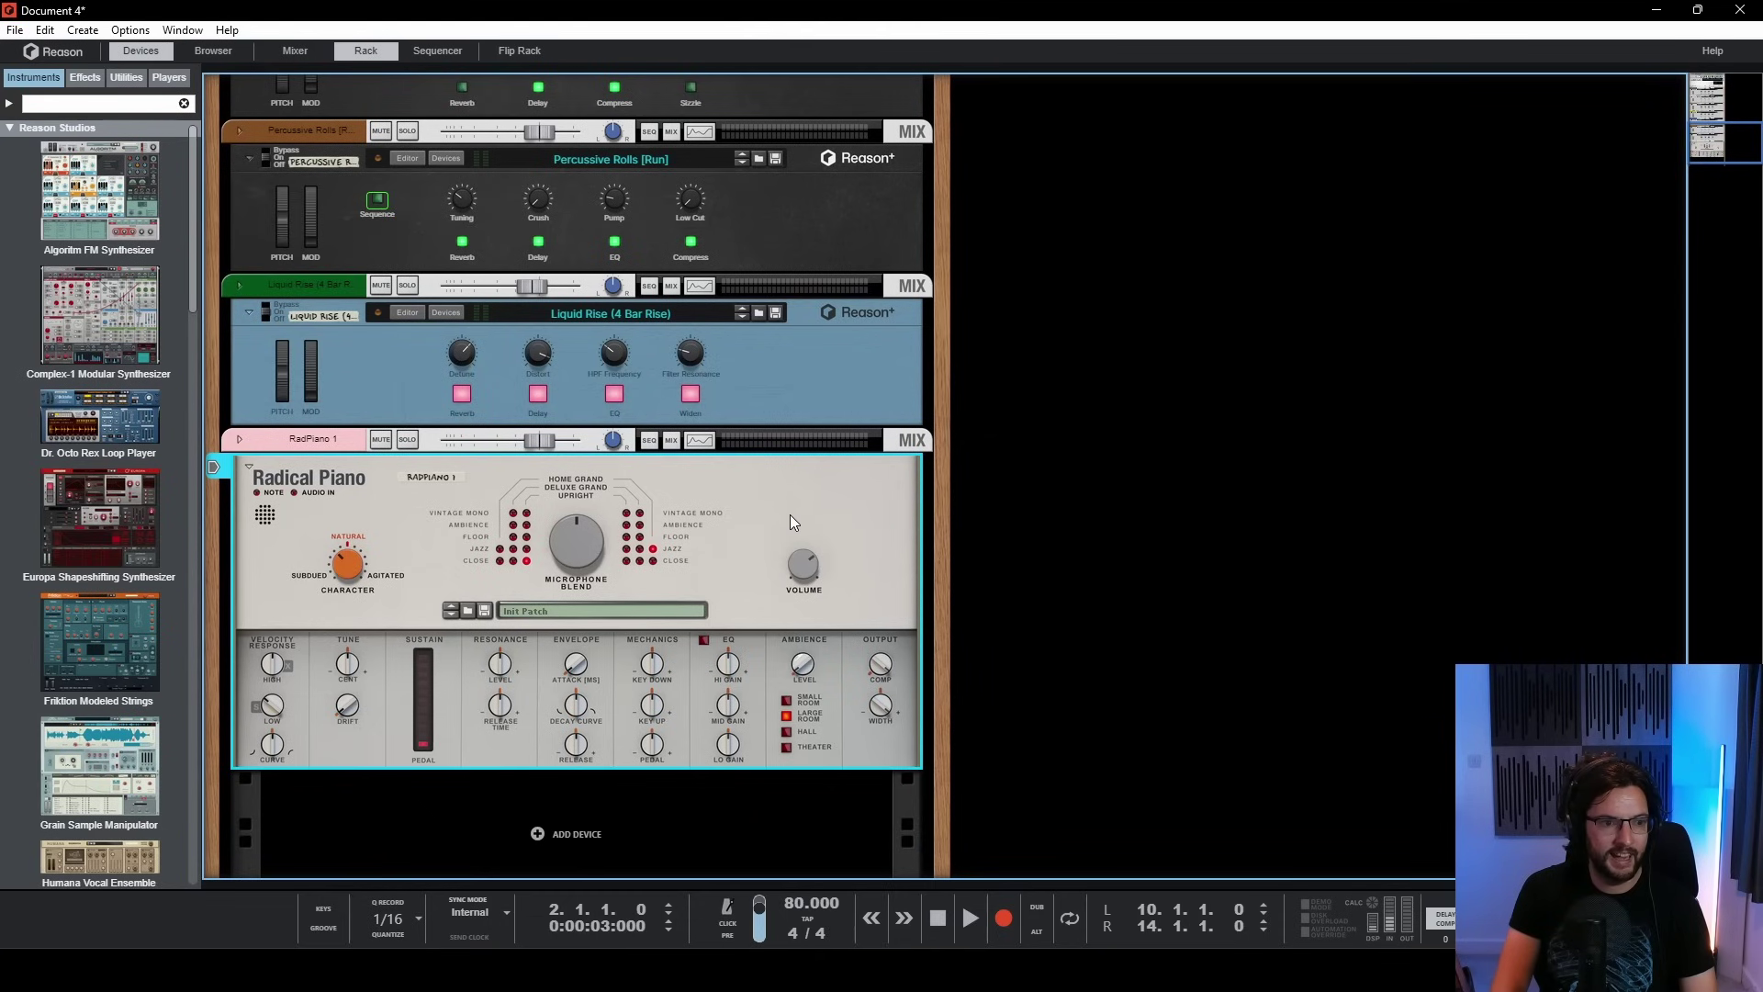
right_click(790, 514)
mouse_move(987, 582)
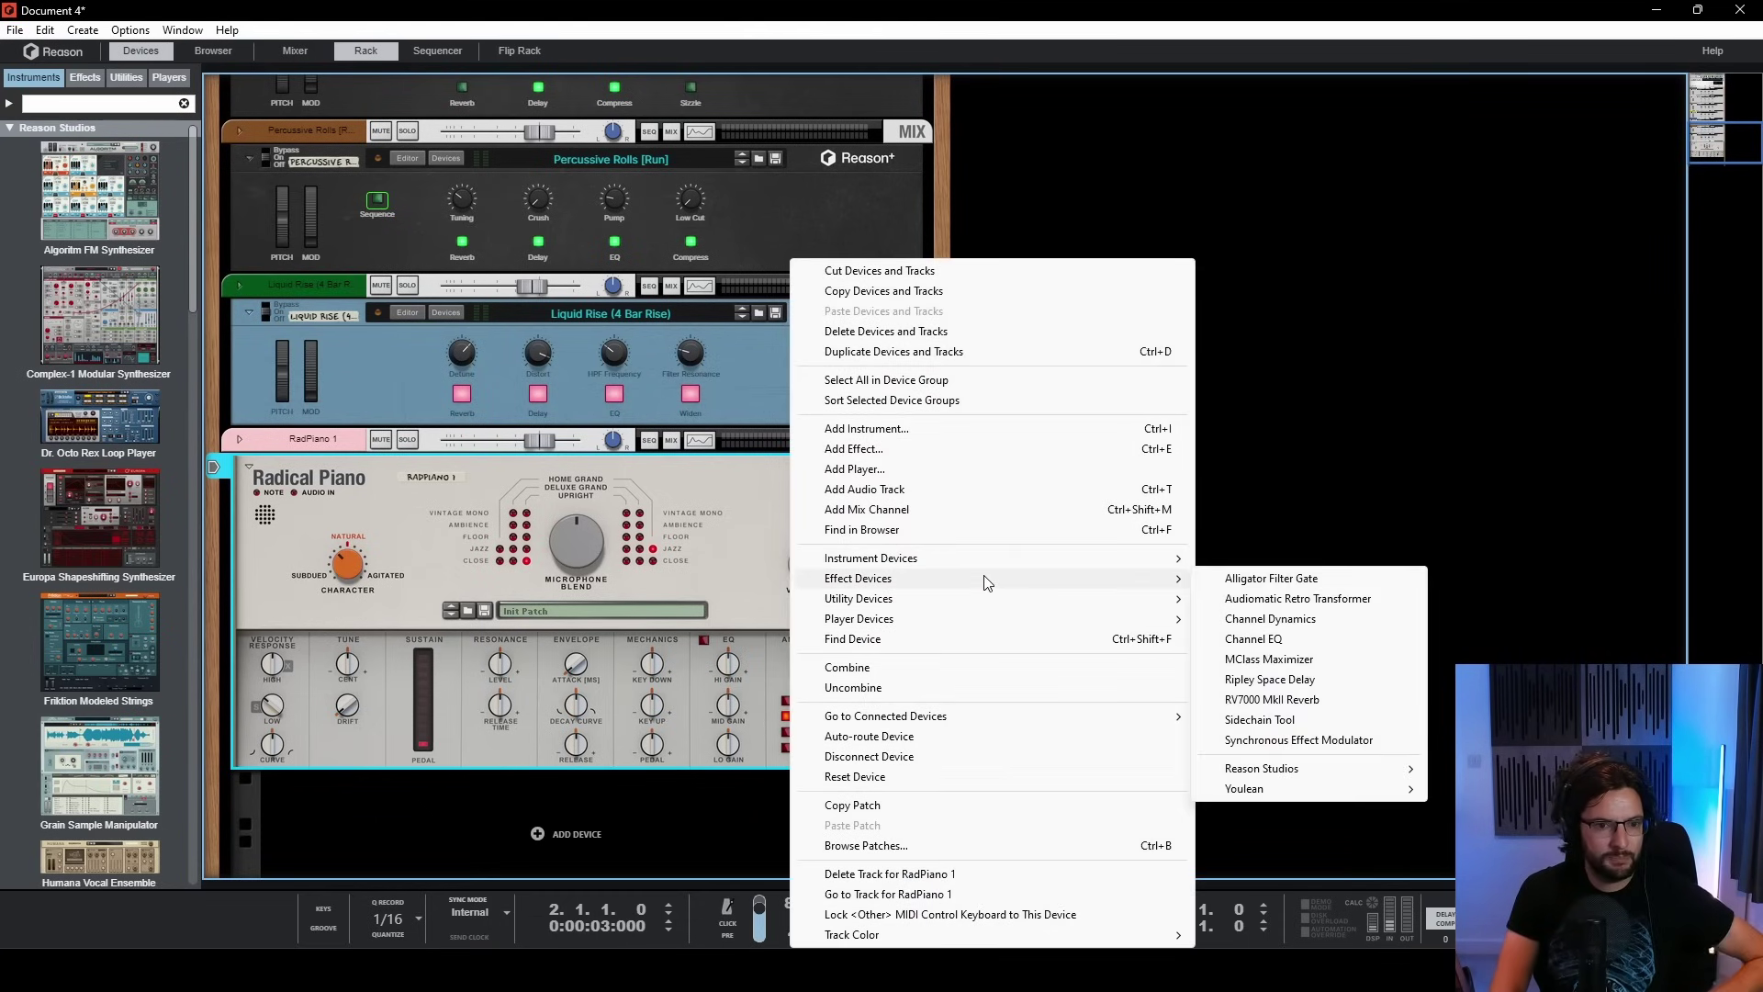
click(1323, 699)
scroll(821, 749, down, 1)
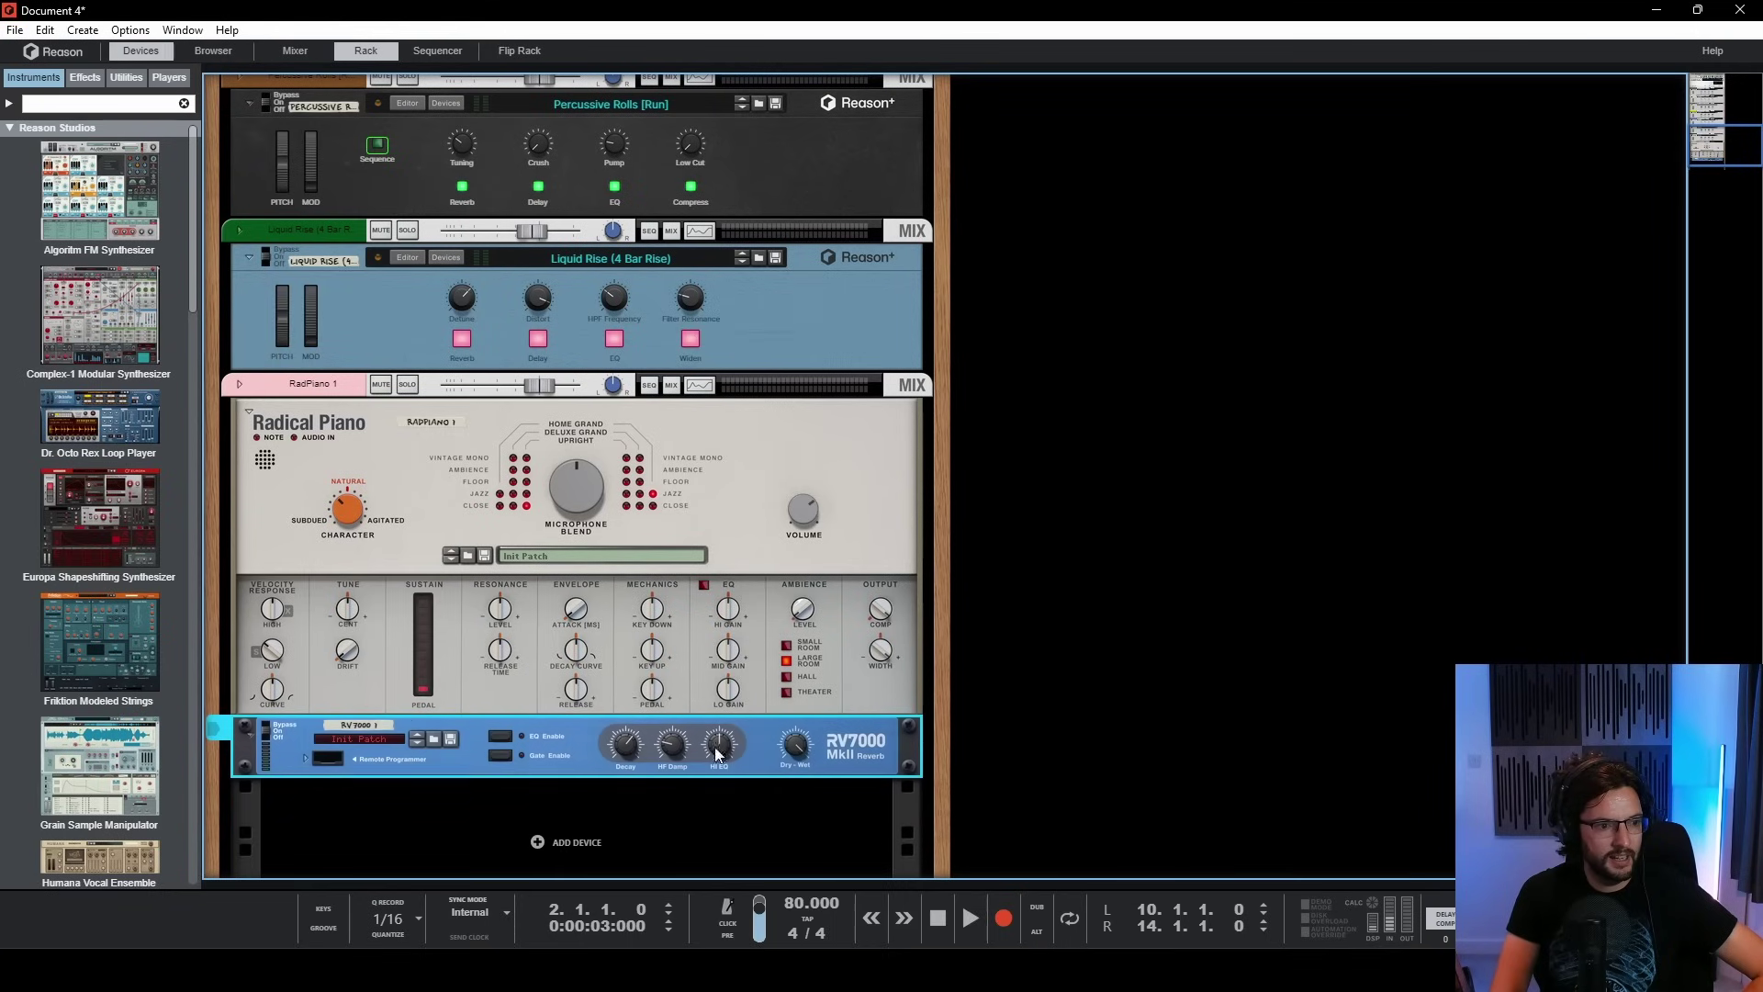
- Raise the RV7000's decay and cut its EQ low gain to about -17 dB in the remote programmer
click(306, 759)
drag(627, 728, 628, 703)
drag(358, 780, 365, 776)
scroll(360, 786, down, 1)
click(272, 786)
mouse_move(362, 728)
mouse_down()
mouse_move(356, 756)
mouse_move(378, 727)
mouse_up()
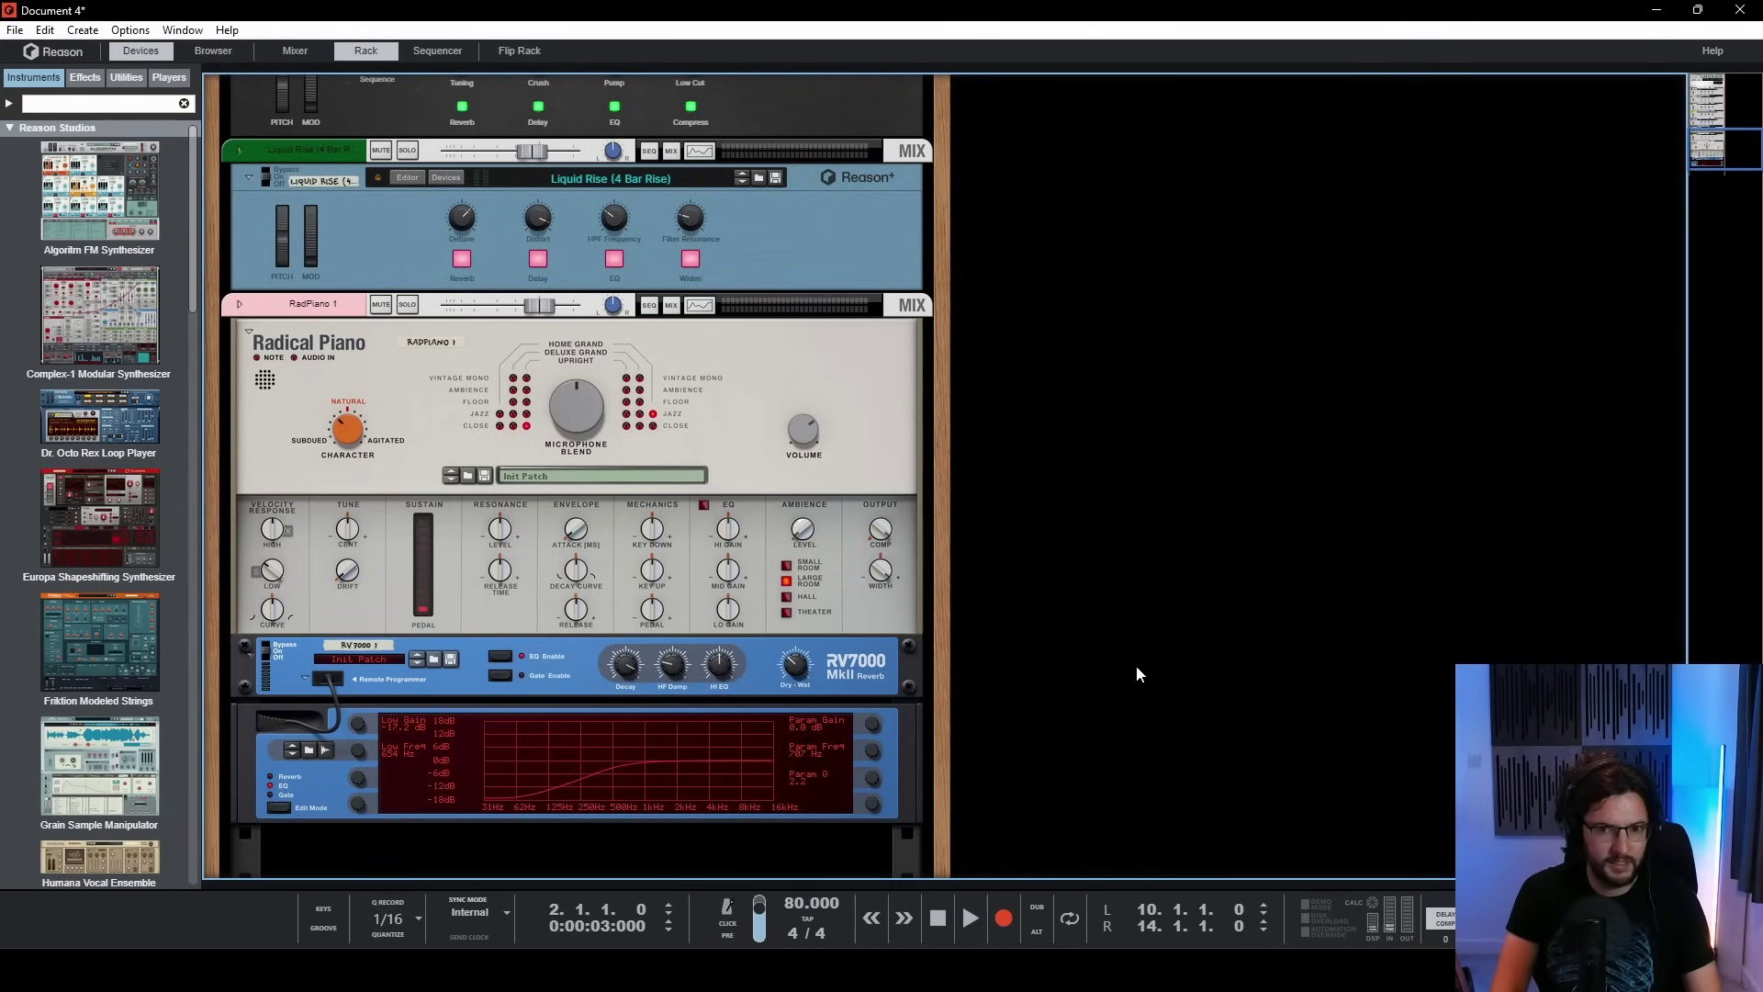
- Draw a one-bar clip at bar 2 on the RadPiano 1 track and open it for note editing
key(F7)
drag(576, 749, 637, 750)
double_click(595, 749)
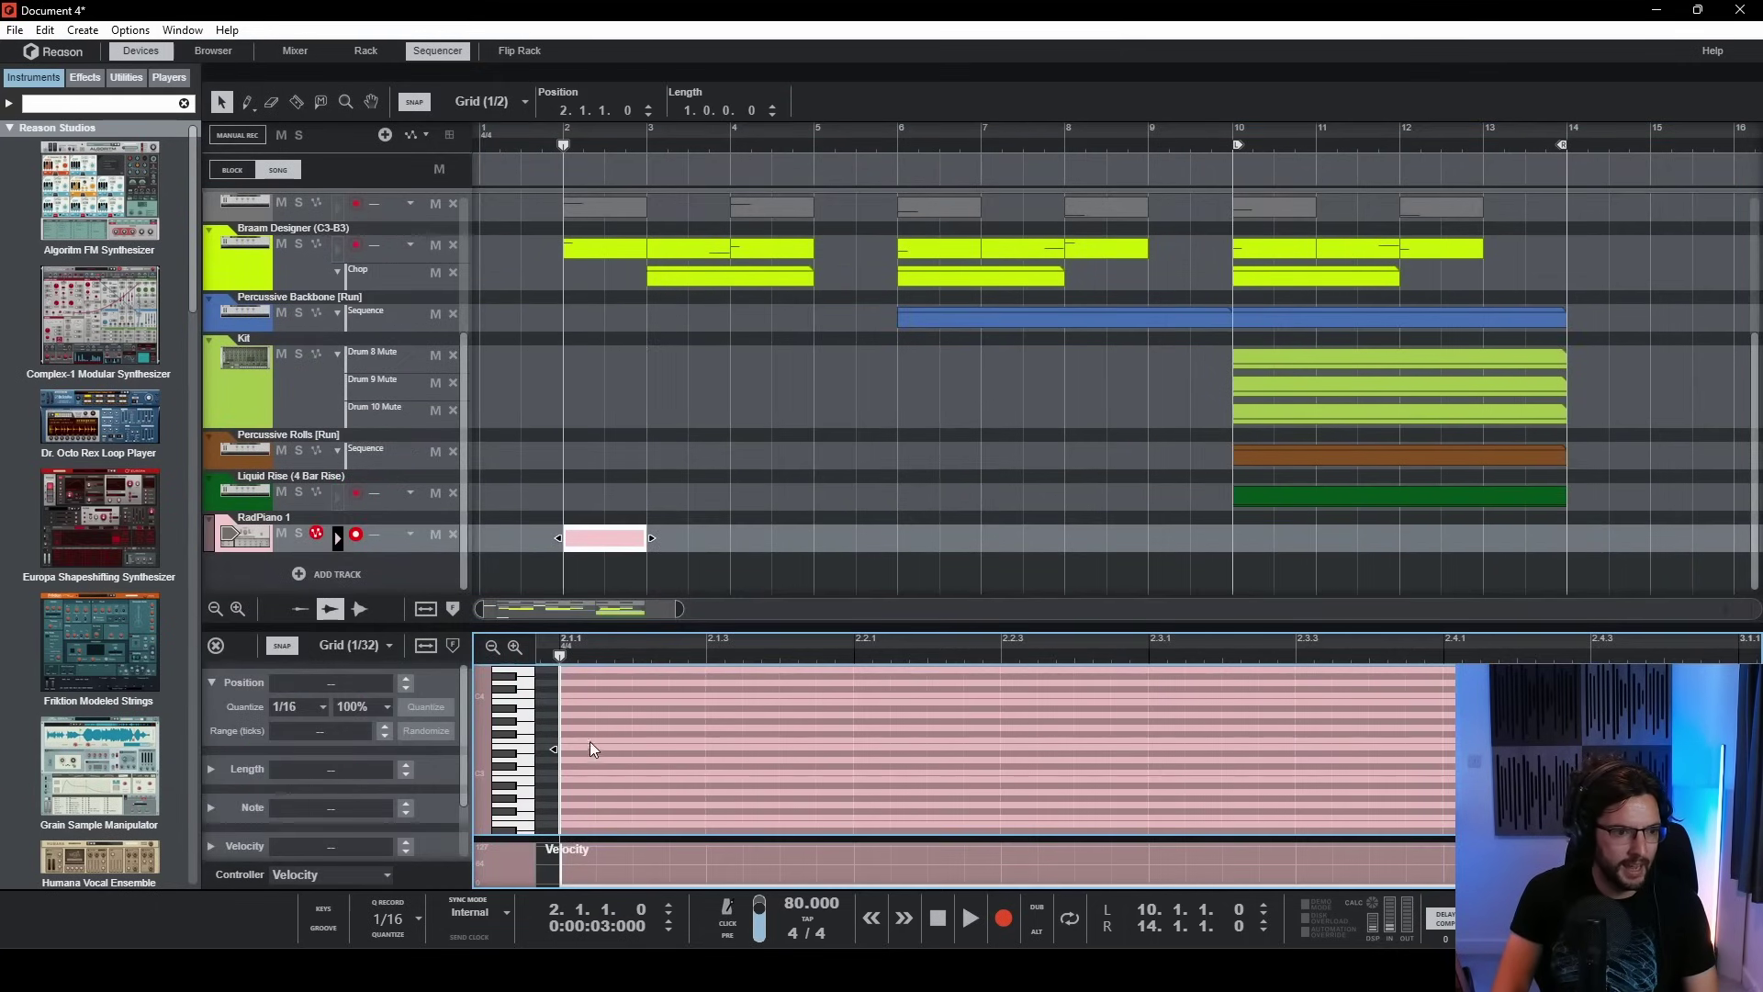
- Add a 1/32-length C5 note at the start of the piano clip and lower its velocity
click(579, 750)
scroll(569, 735, up, 2)
key(shift+Up)
scroll(574, 730, up, 3)
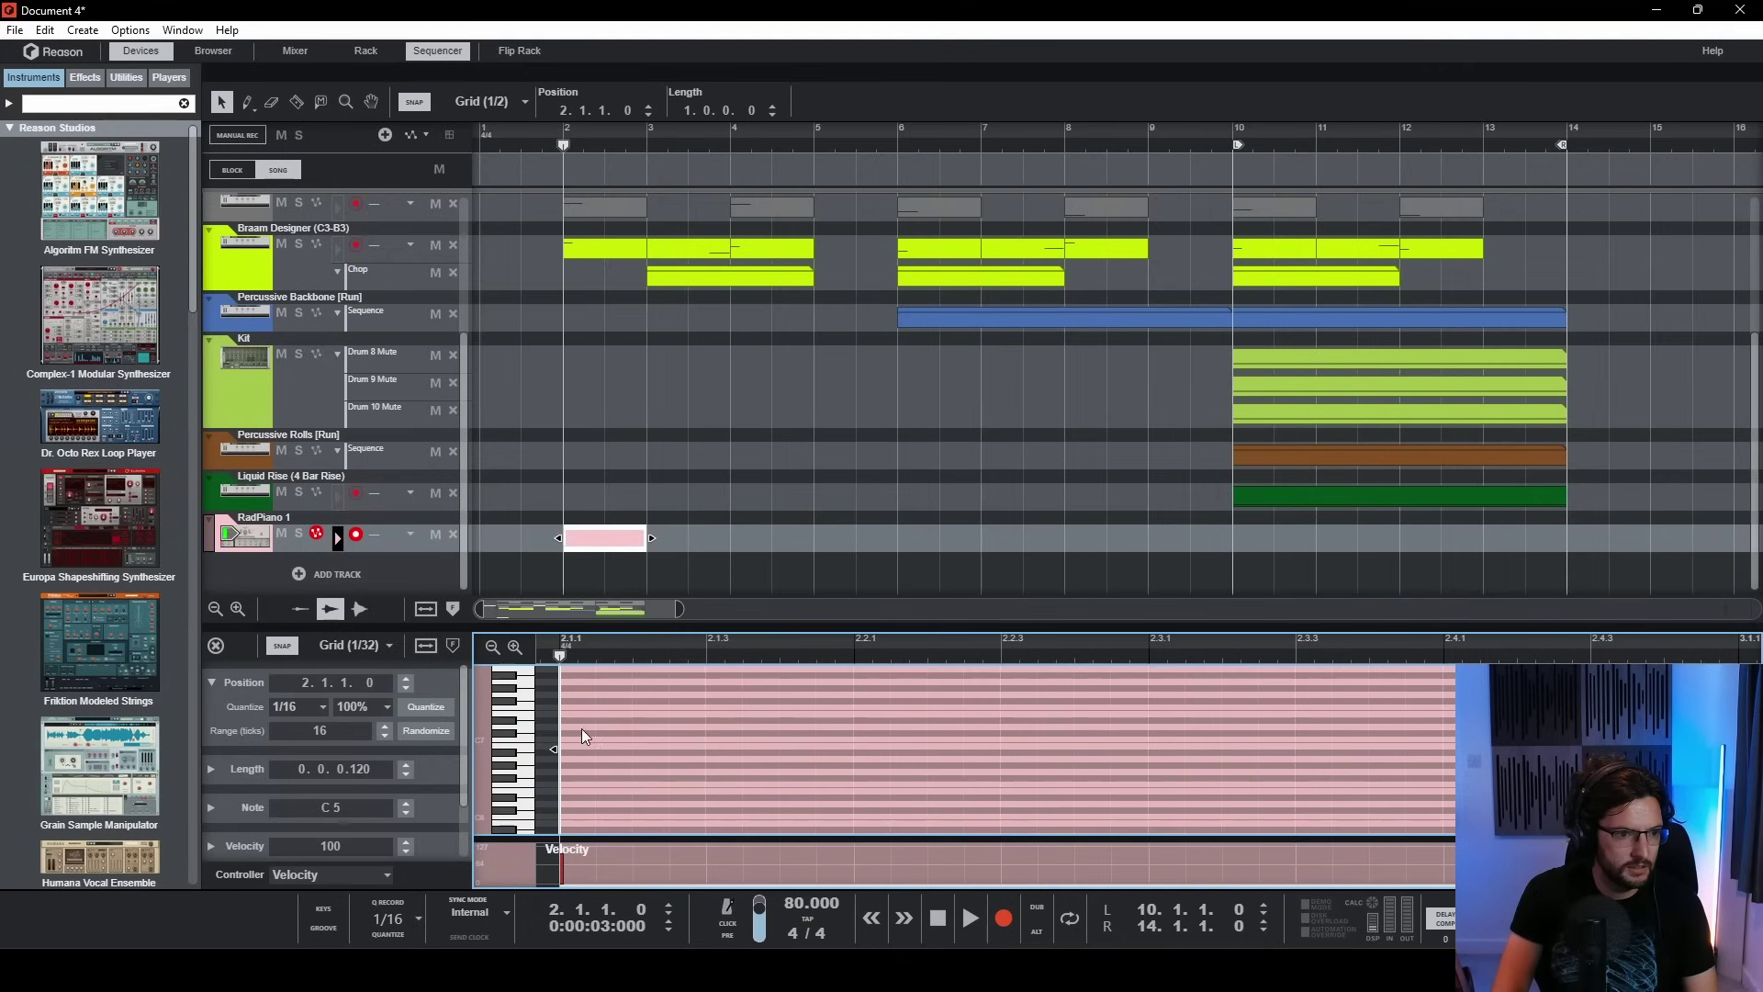
click(578, 738)
click(564, 863)
- Play the arrangement from just before bar 2 to hear the piano note, checking the mixer levels during playback
click(531, 149)
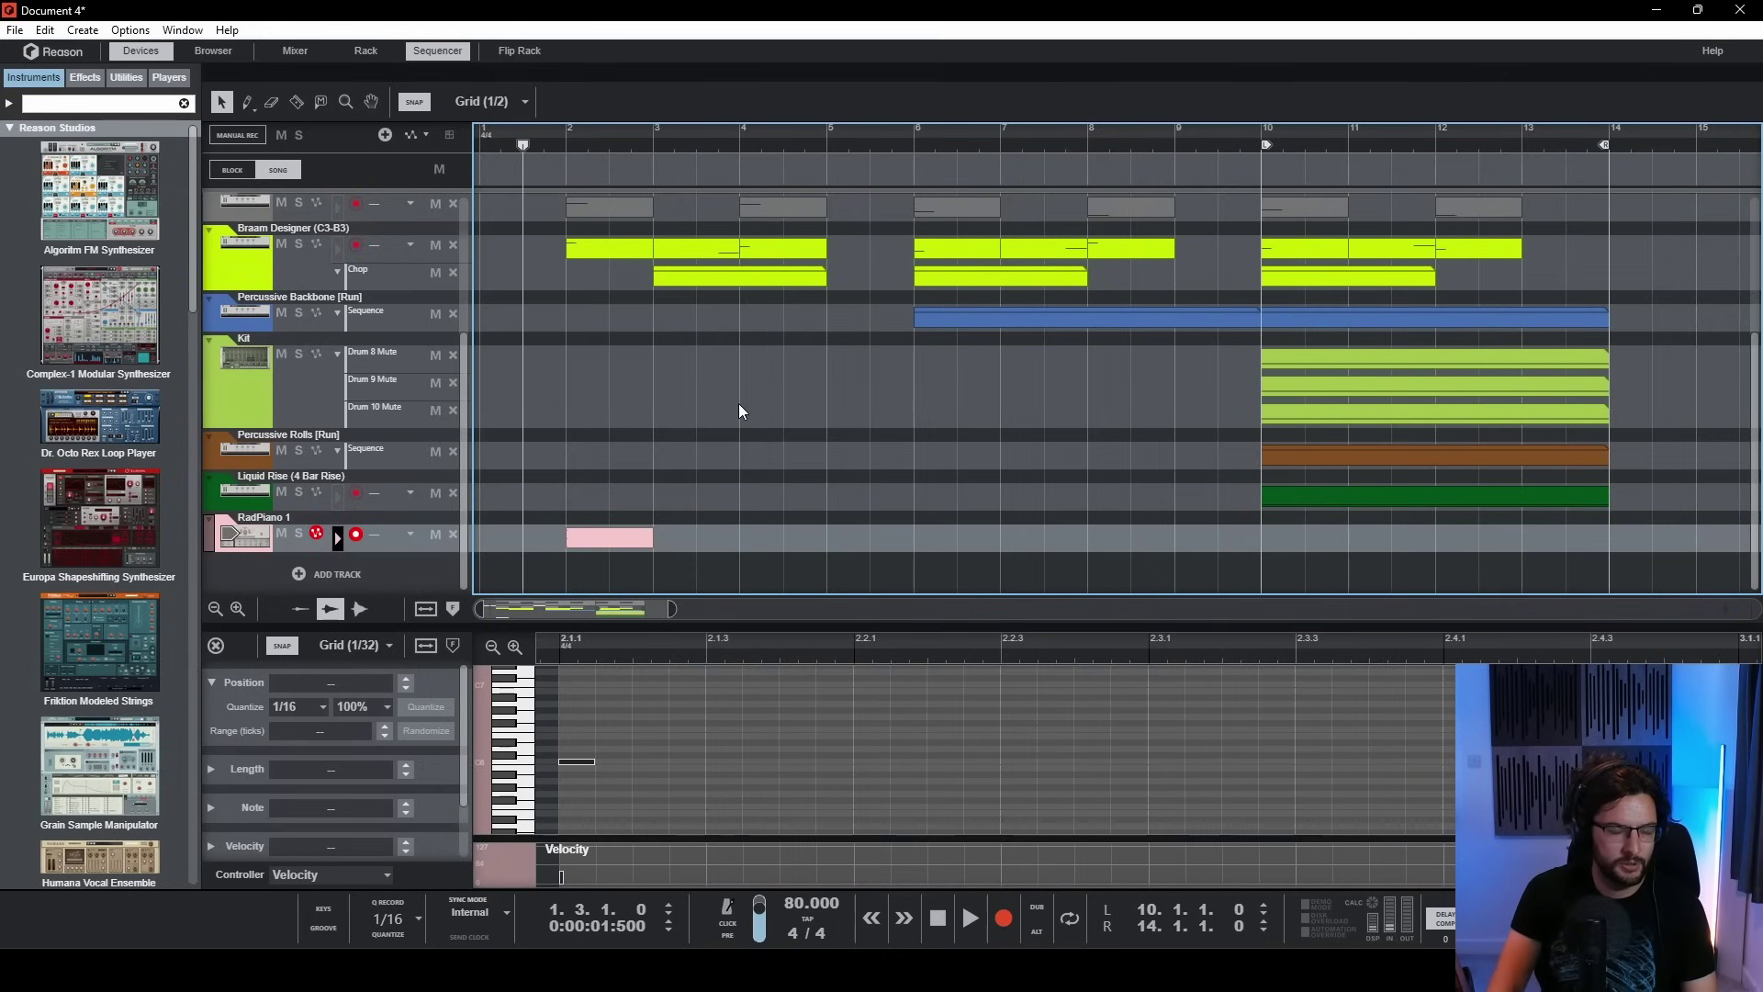
key(space)
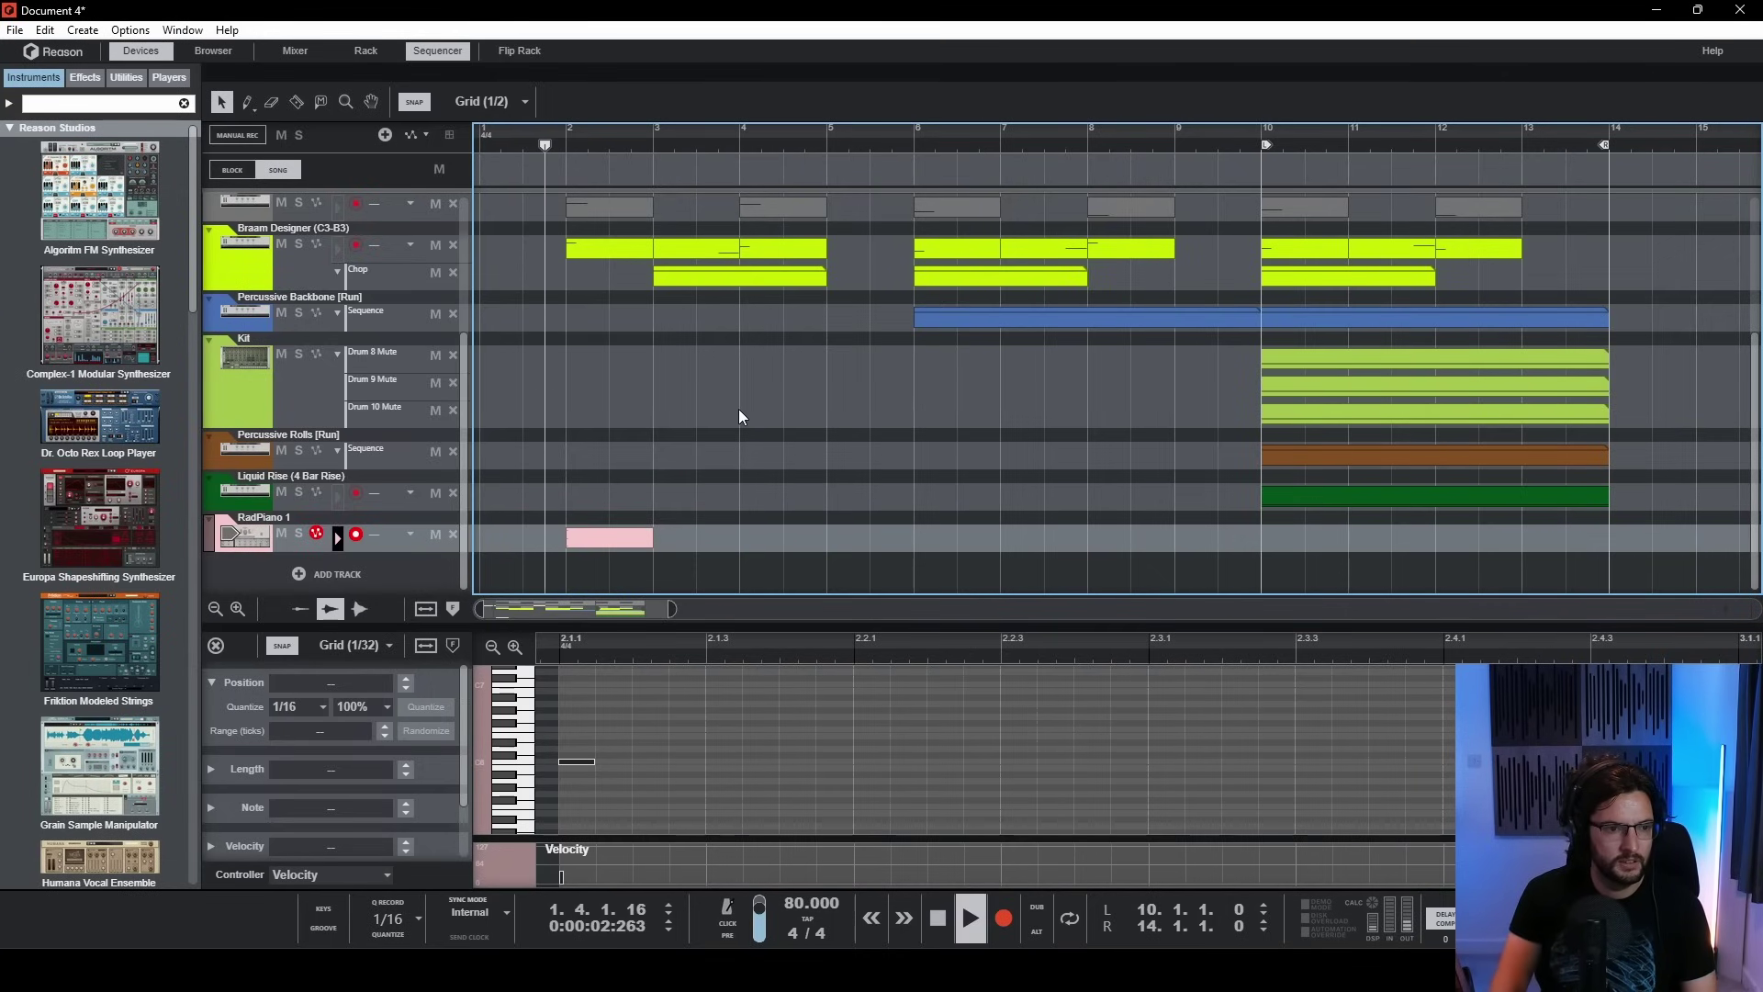
key(F6)
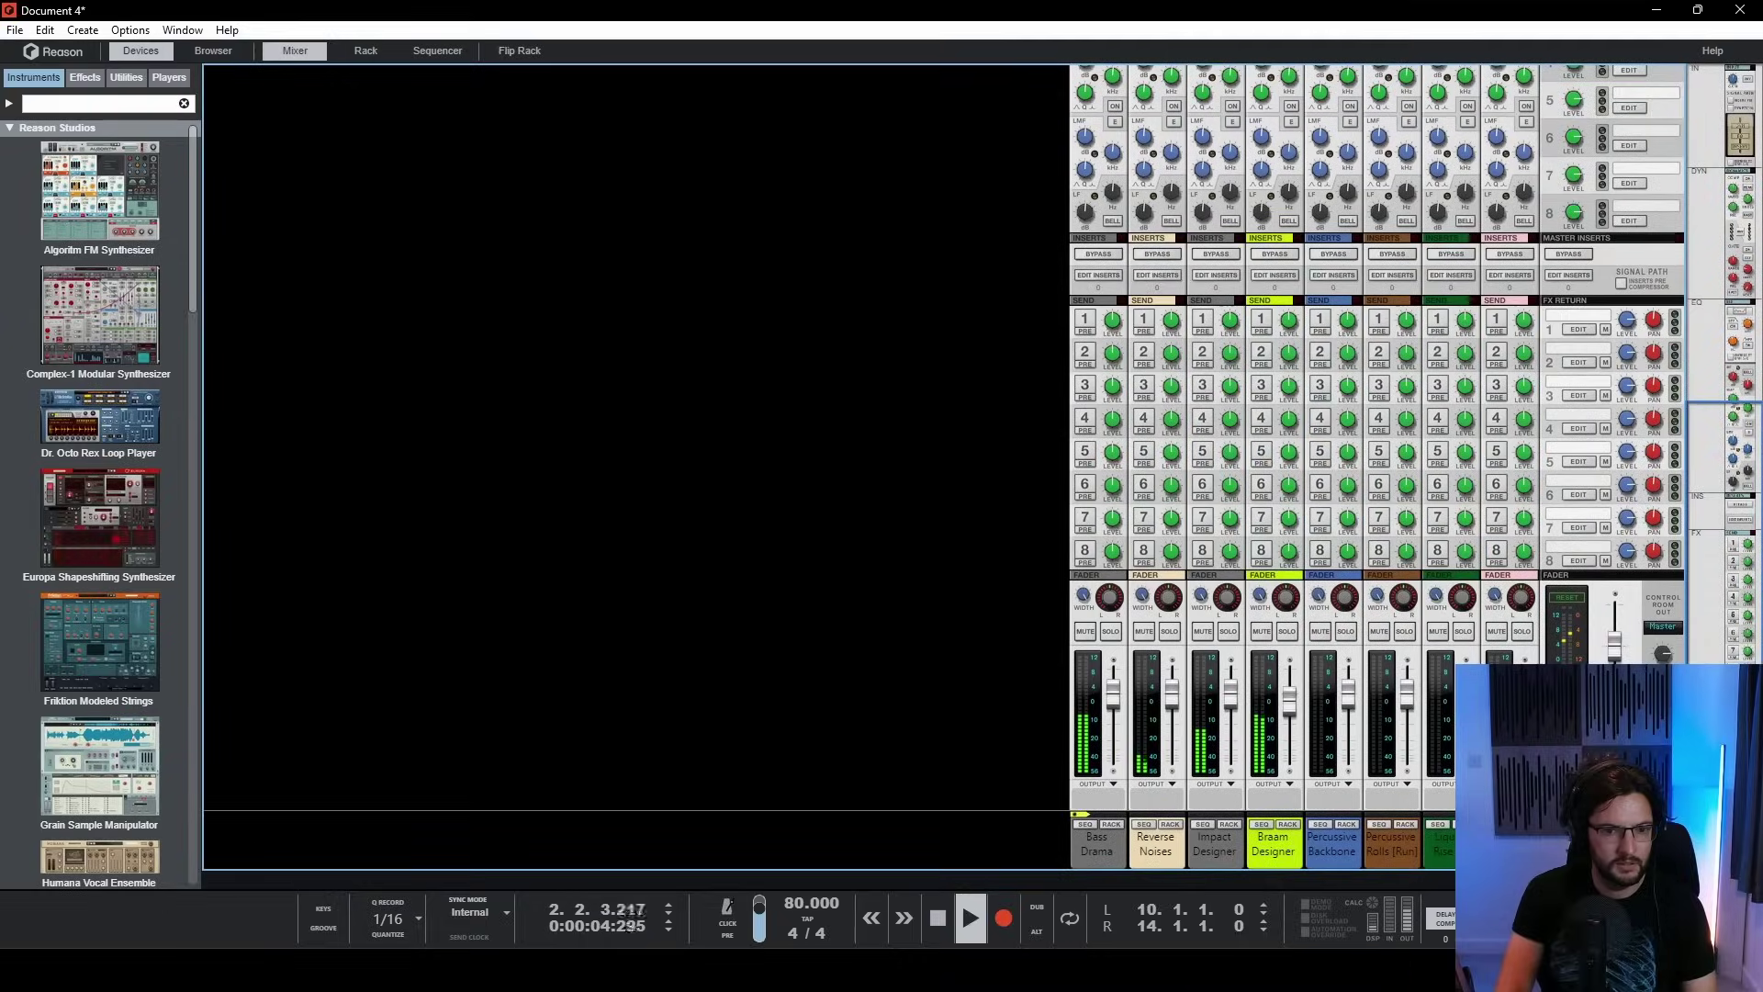
key(F7)
click(620, 542)
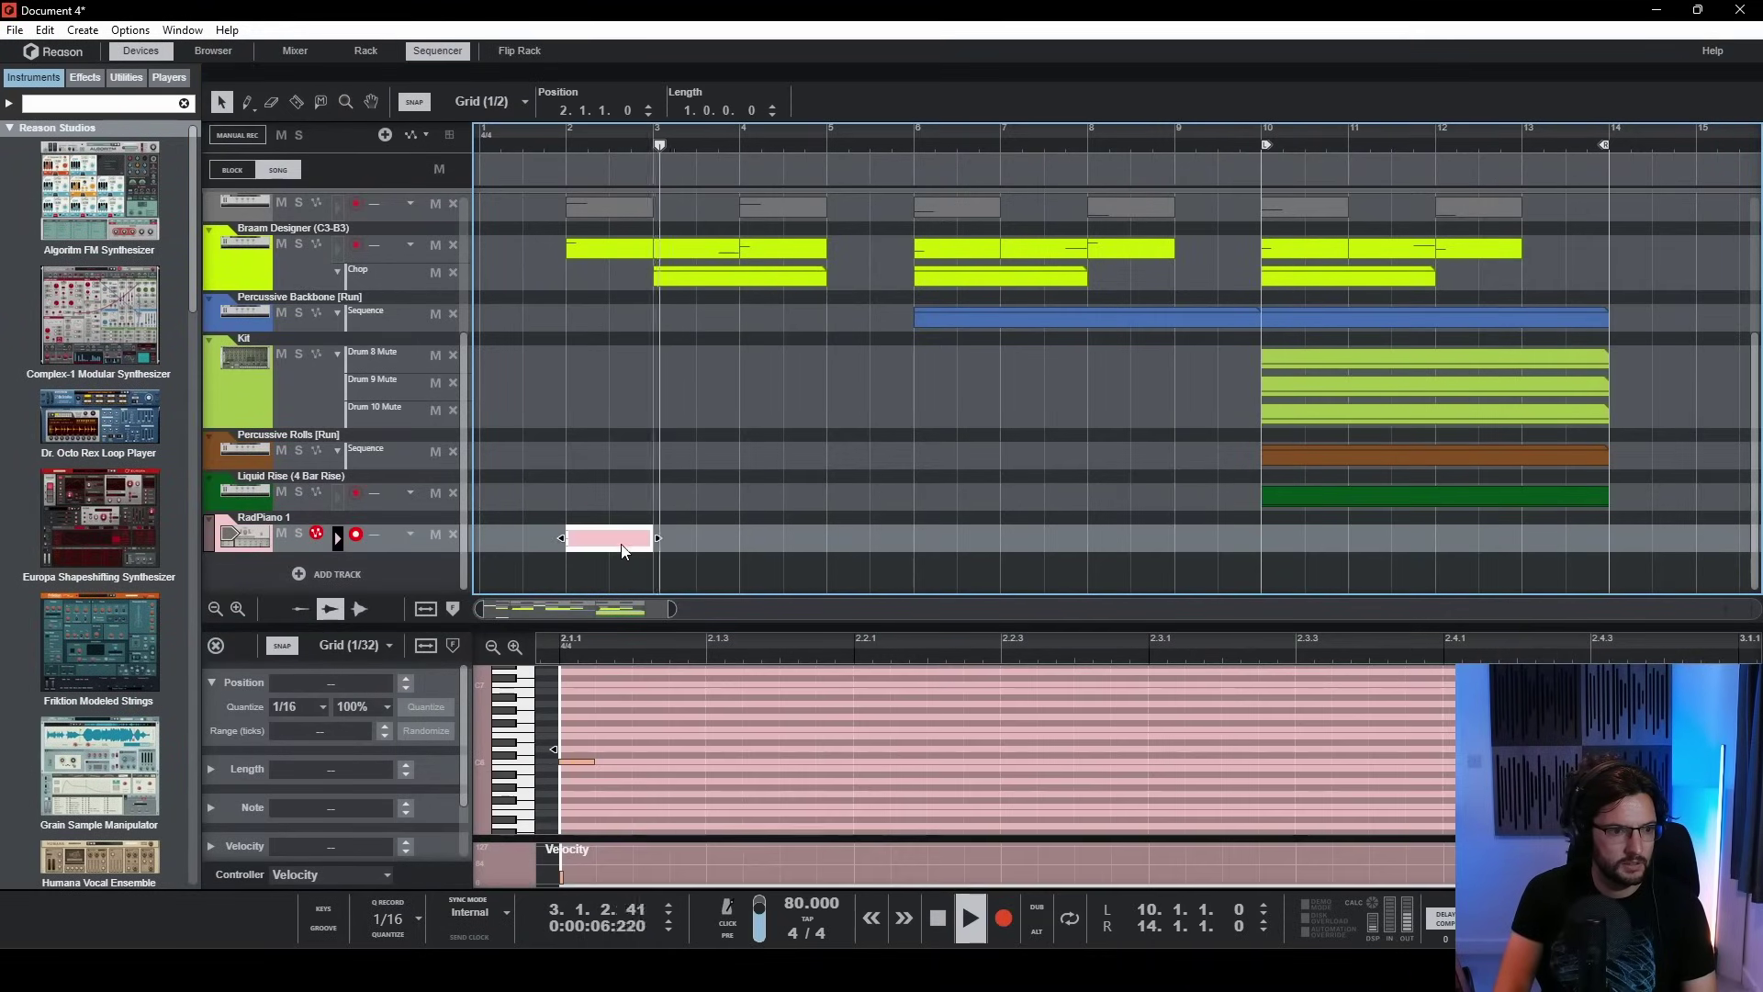
key(space)
- Raise the piano note's velocity and set the Radical Piano's envelope release to 94%
click(564, 852)
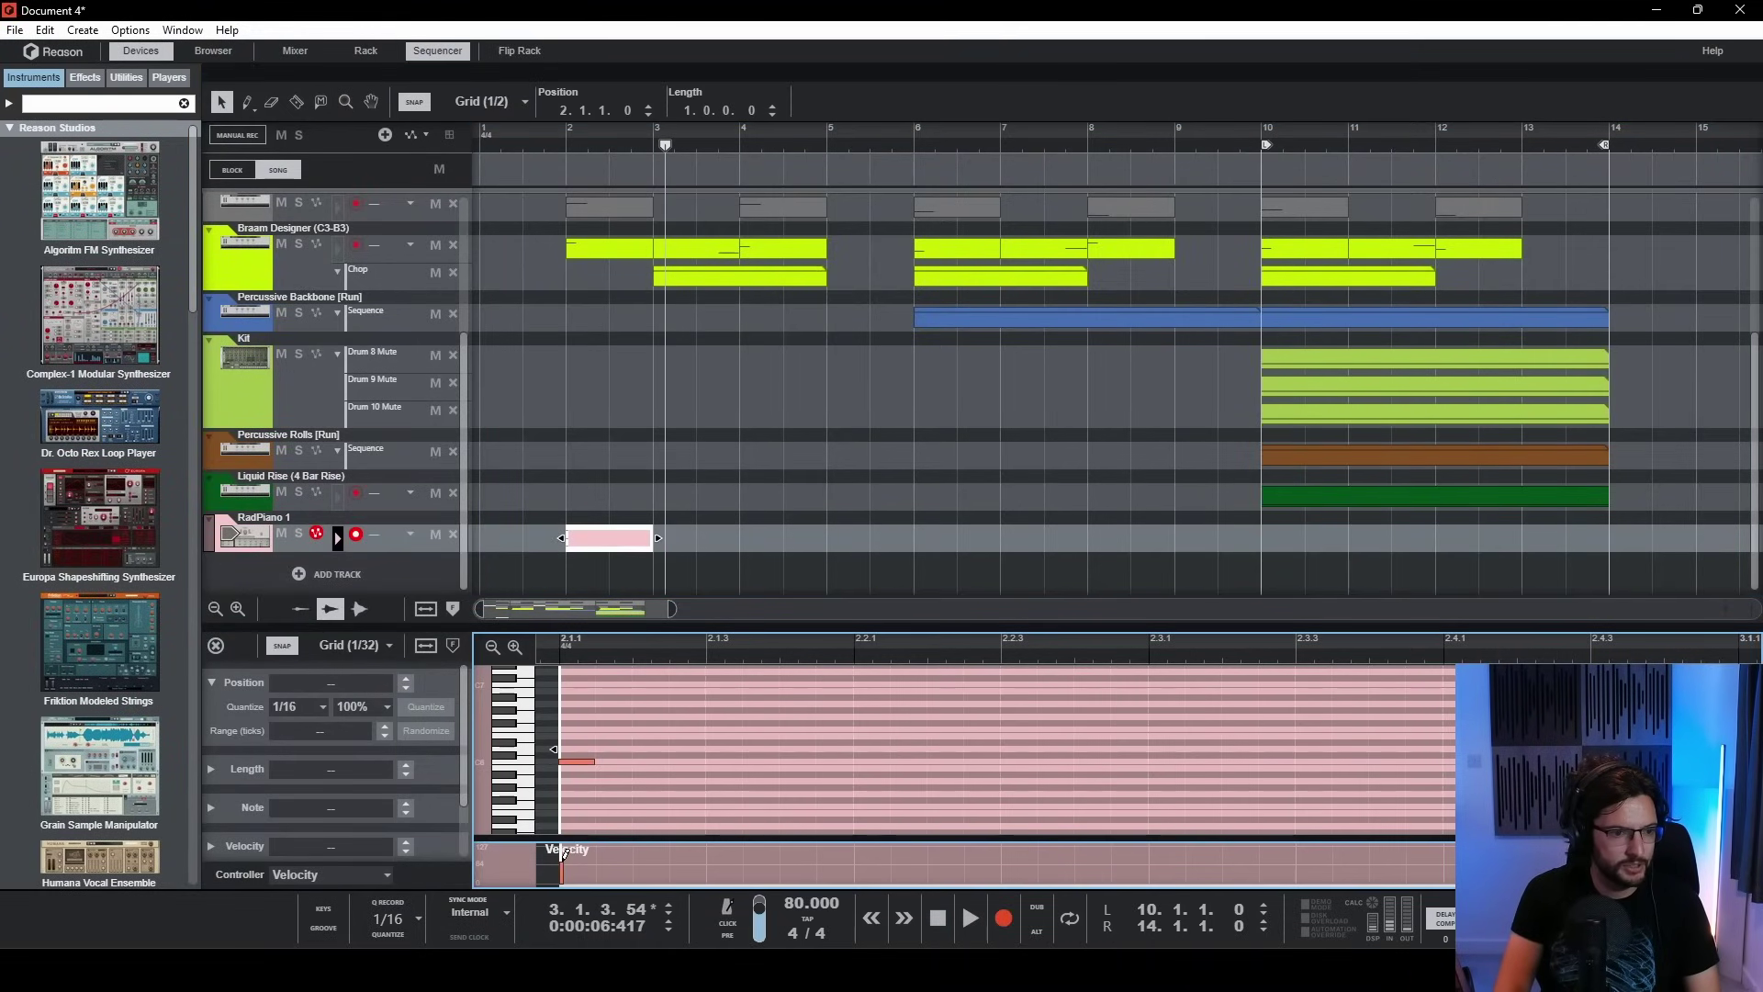
click(571, 144)
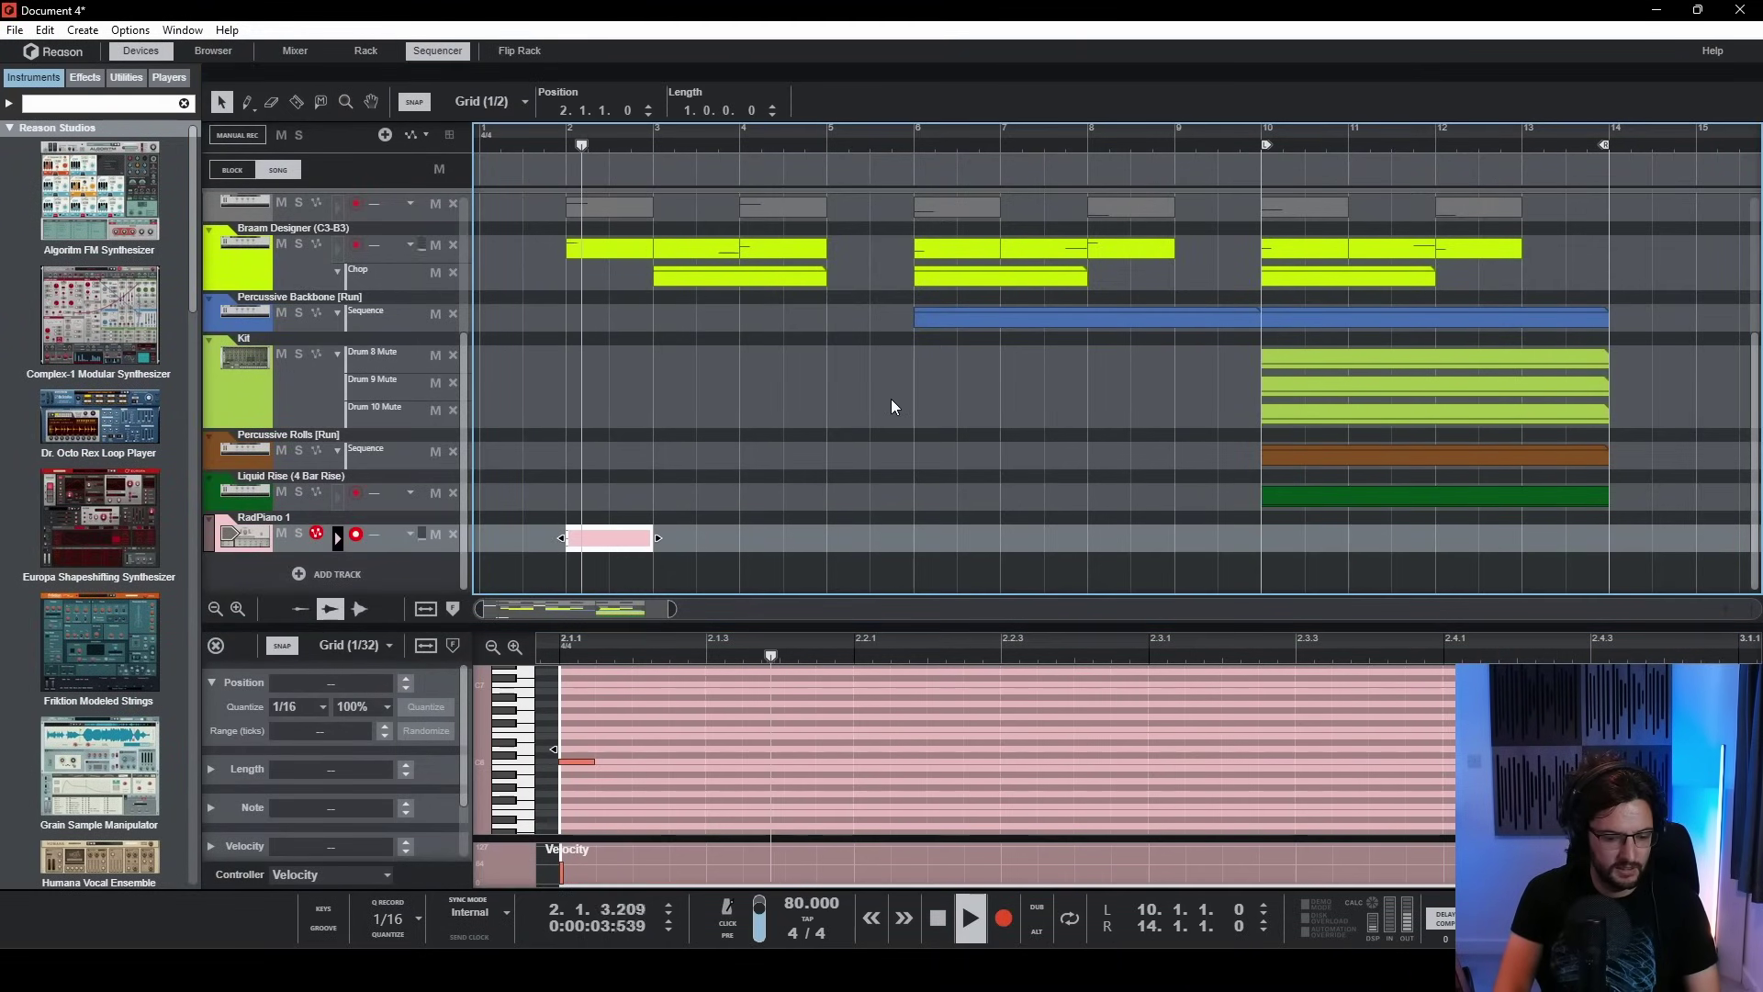
key(F5)
key(F6)
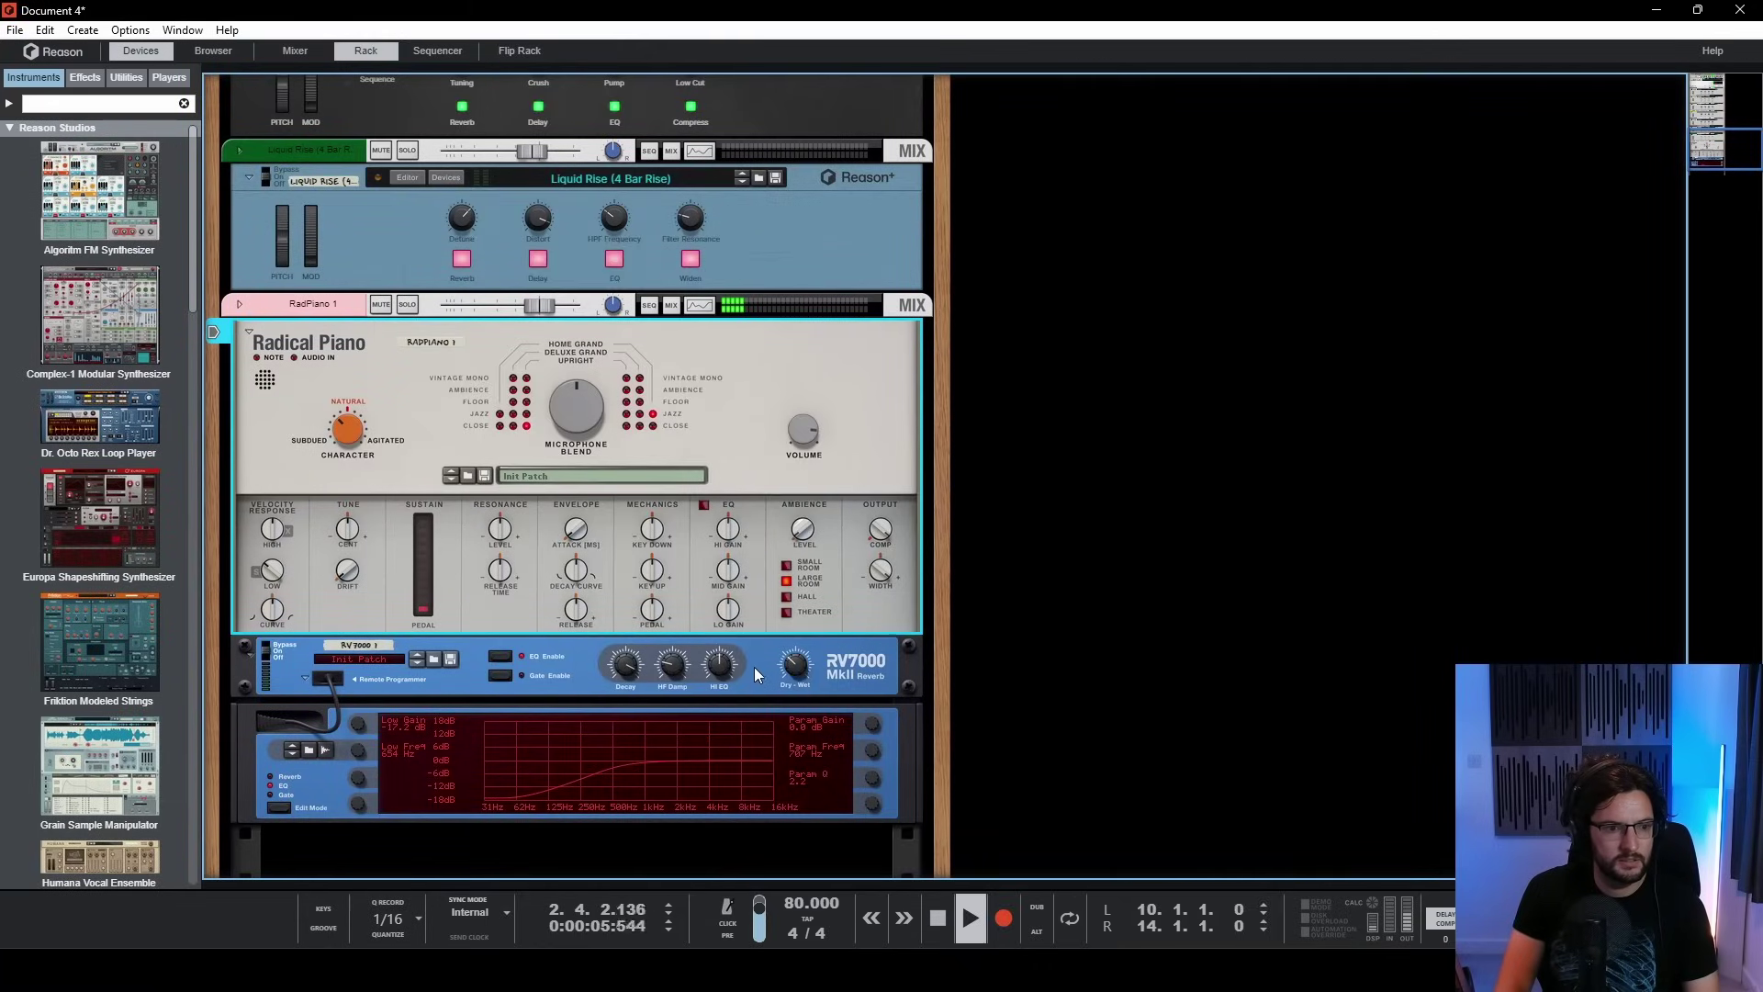
key(F7)
key(F6)
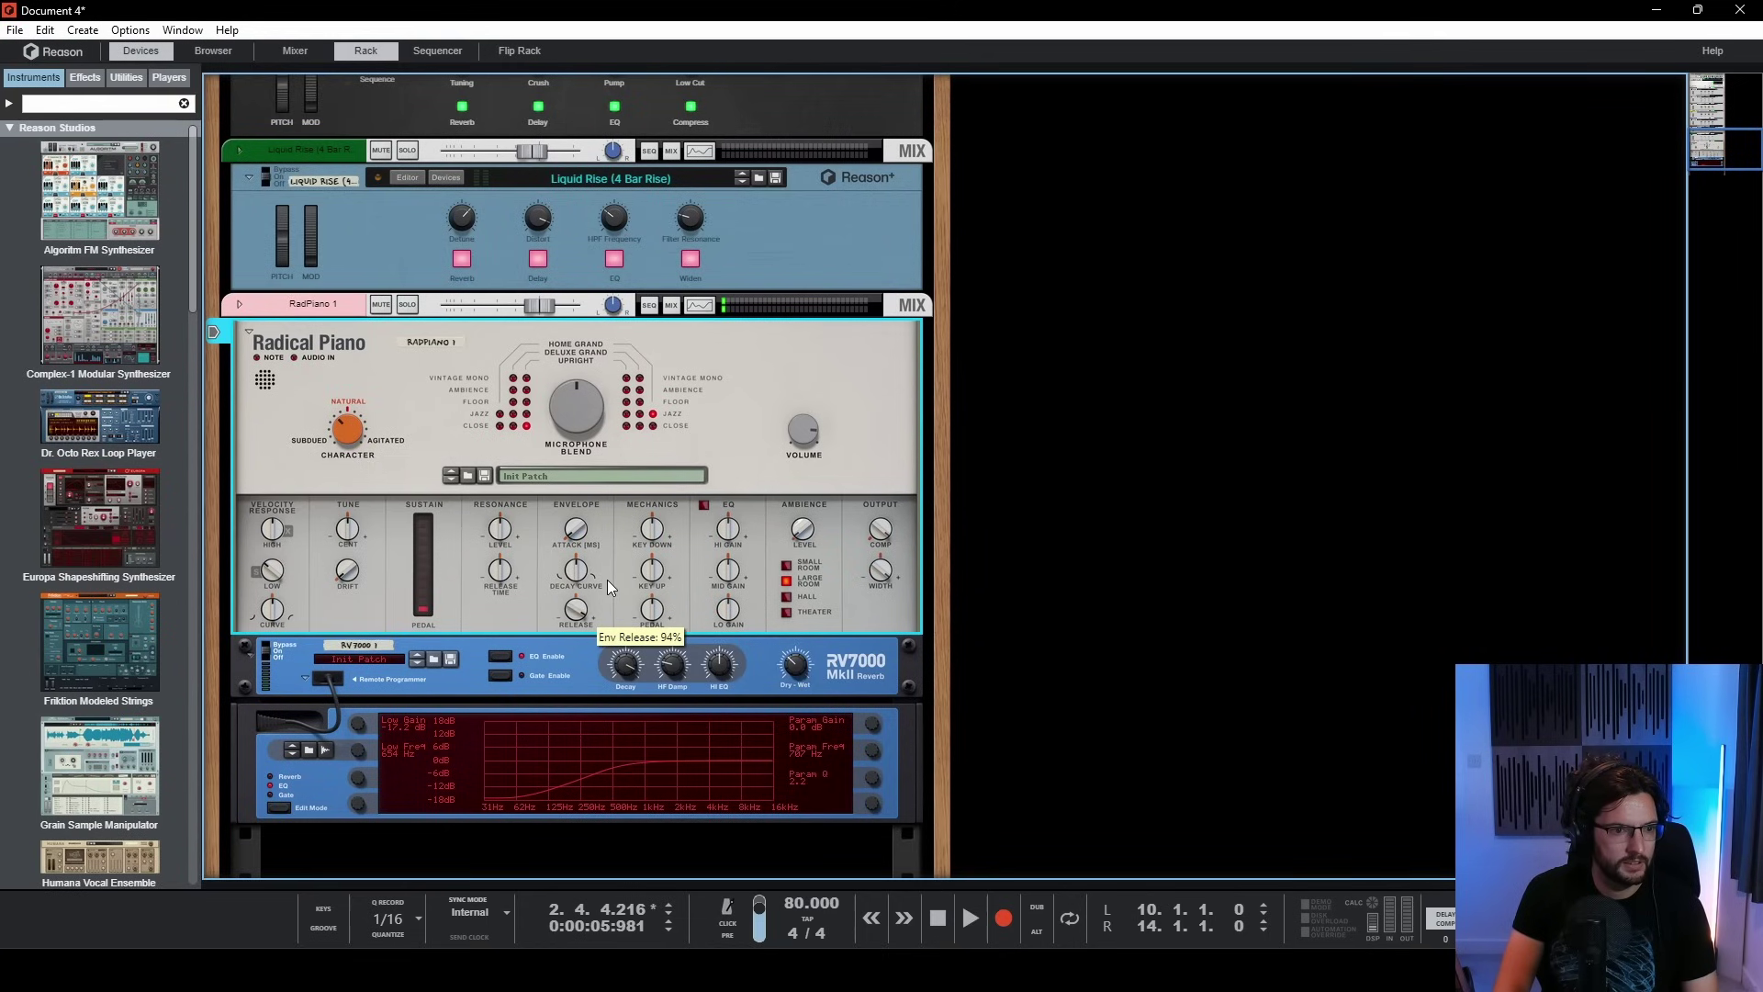
- Play the arrangement from bar 2 to audition the piano and rename its channel Plings
key(F7)
click(564, 149)
key(space)
key(F6)
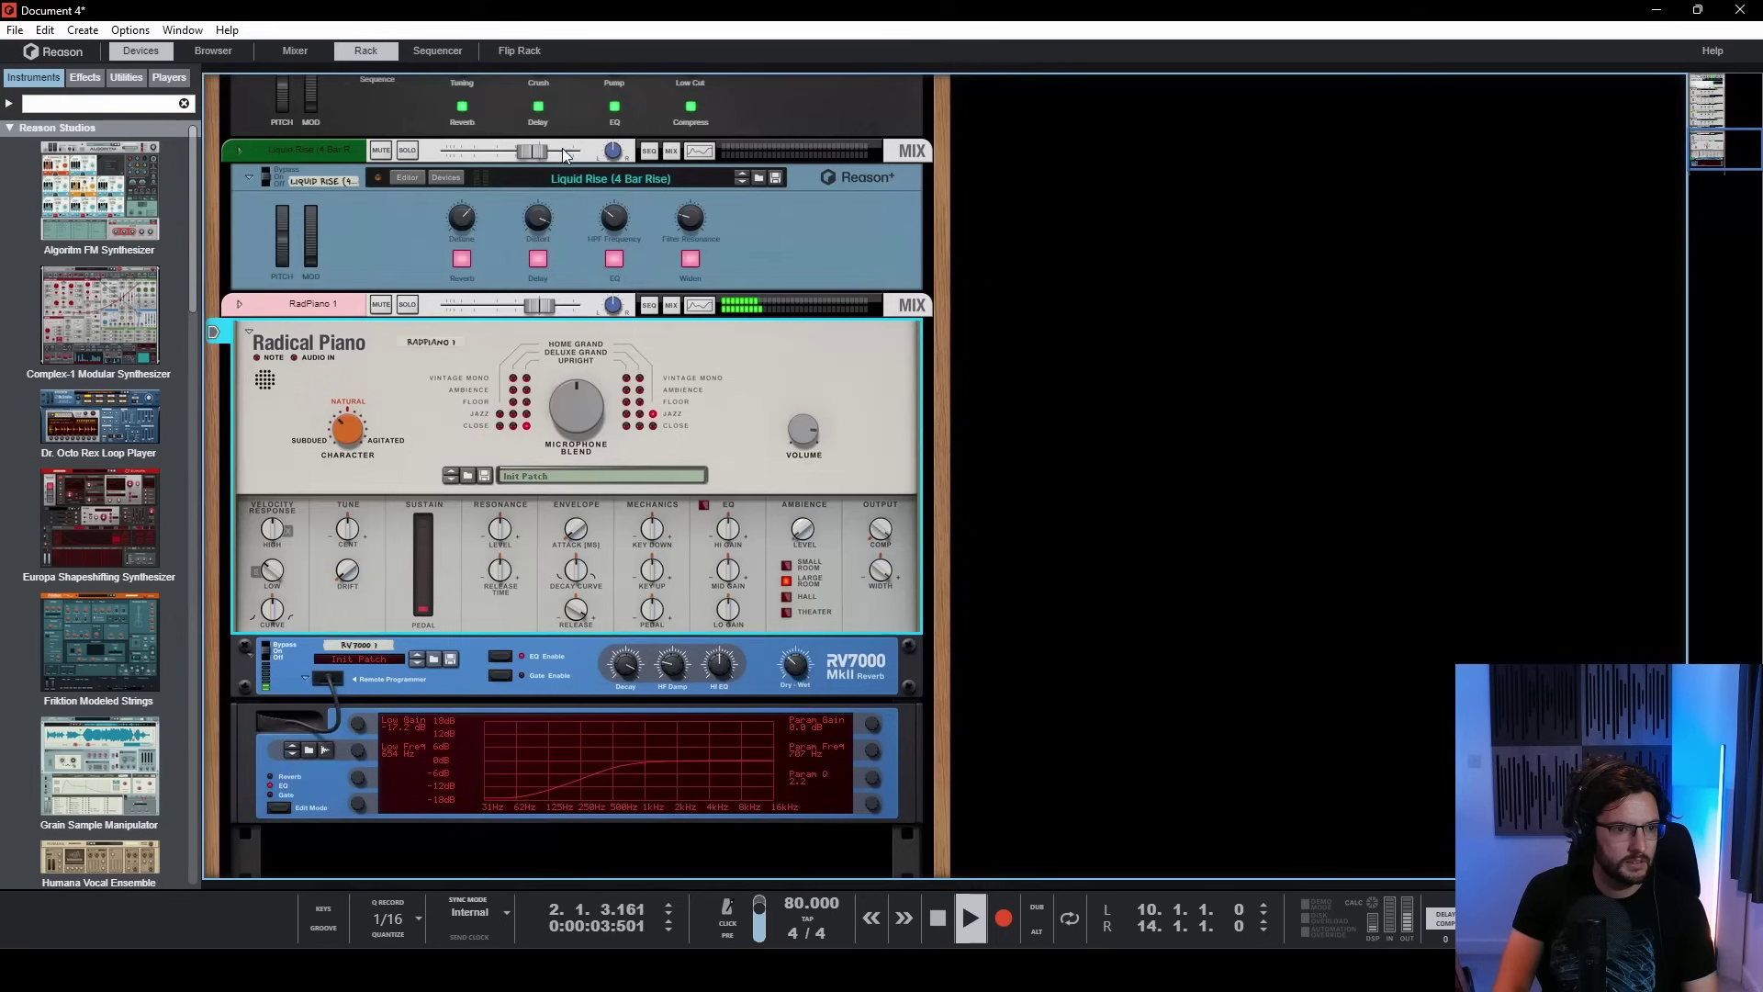
key(F5)
click(1508, 843)
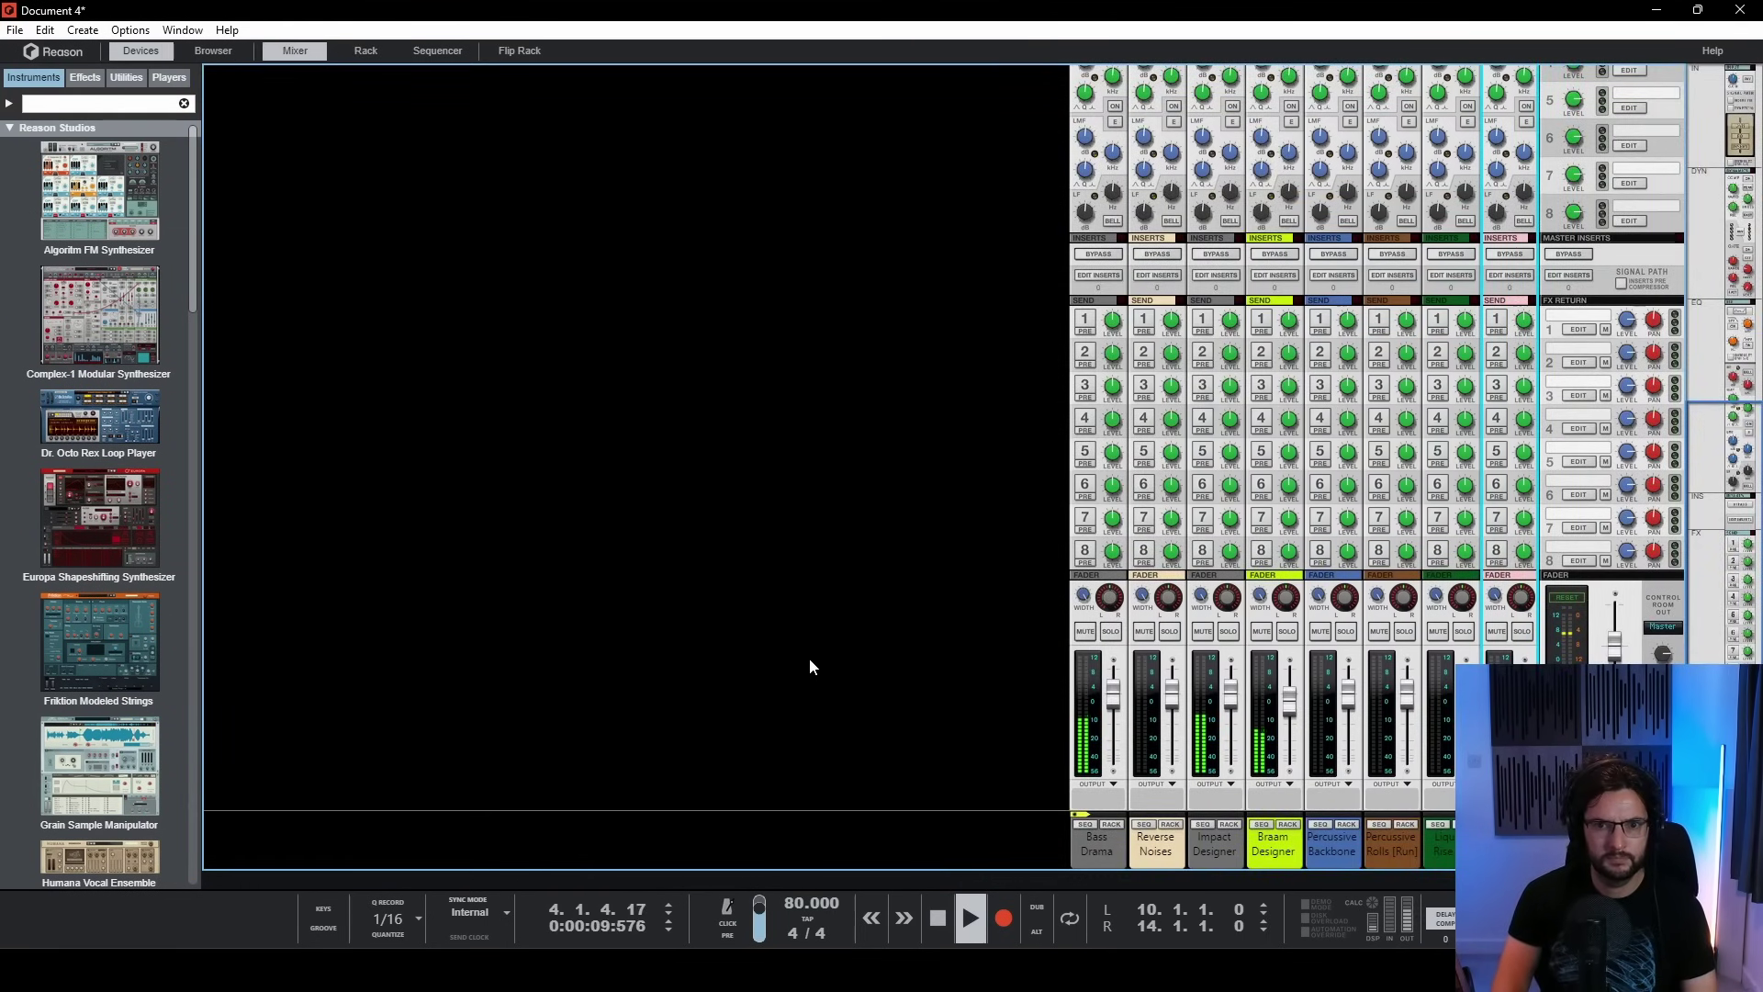
key(F7)
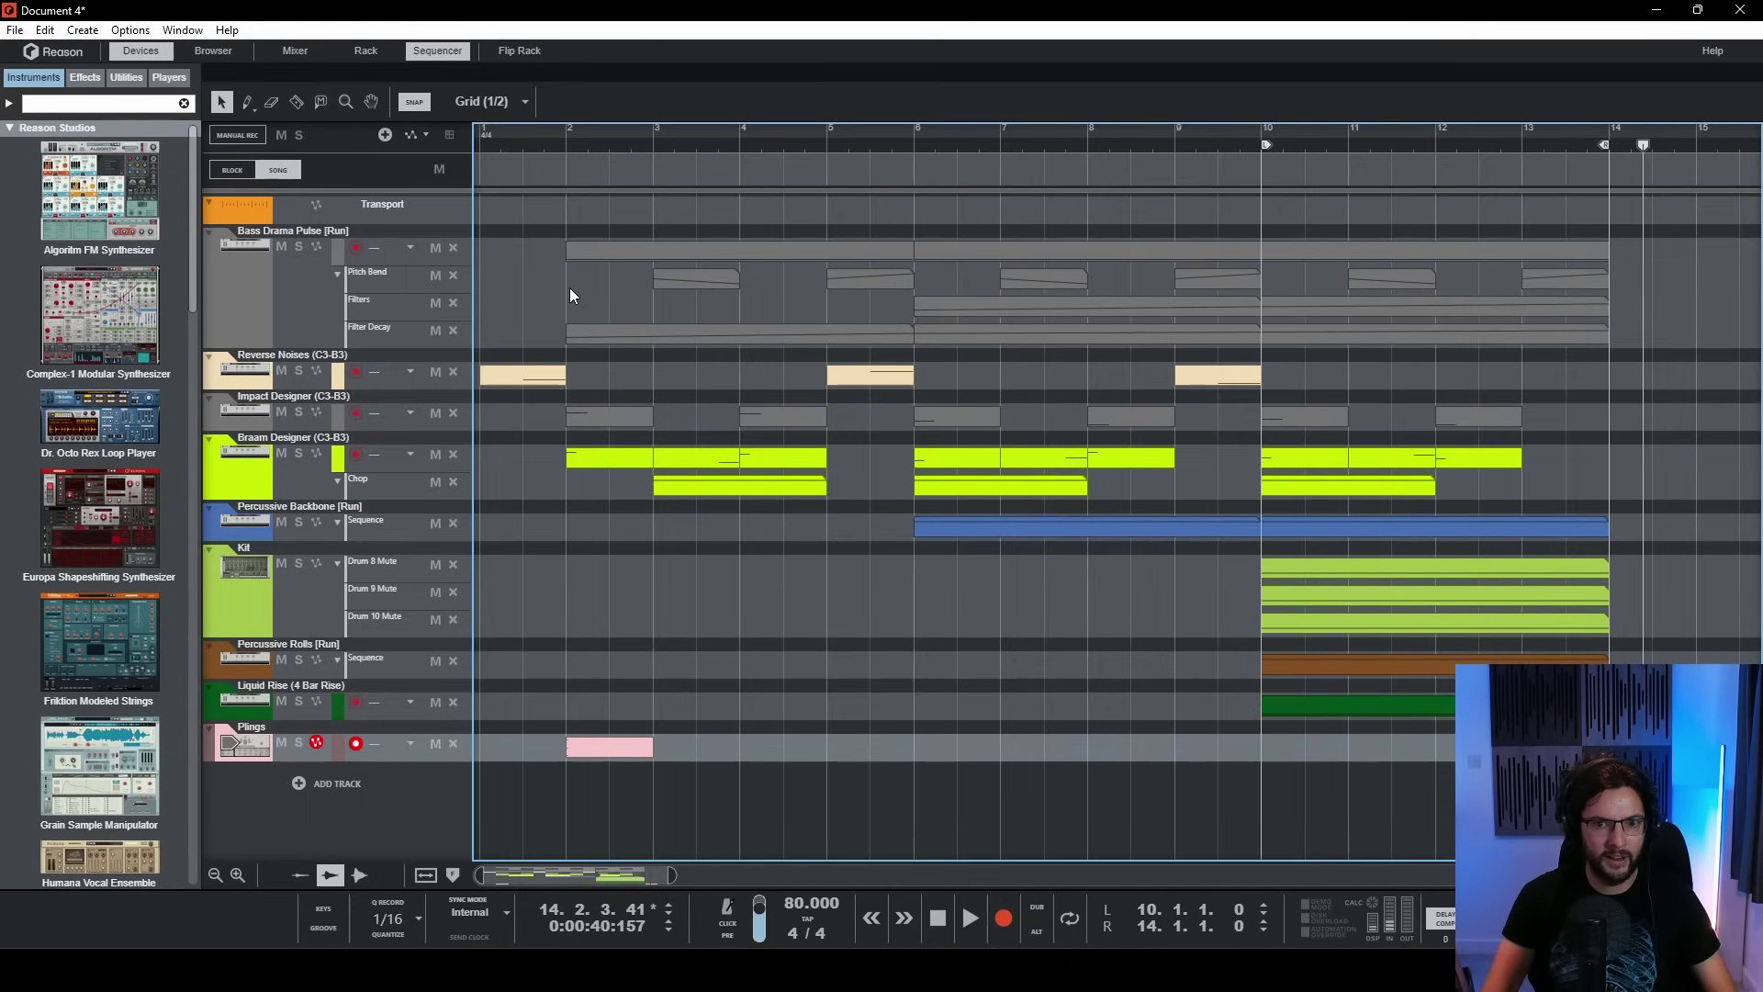
- Search the sound packs for grainspaces, open the Grainspaces folder and clear the search filter to list its patches
click(208, 52)
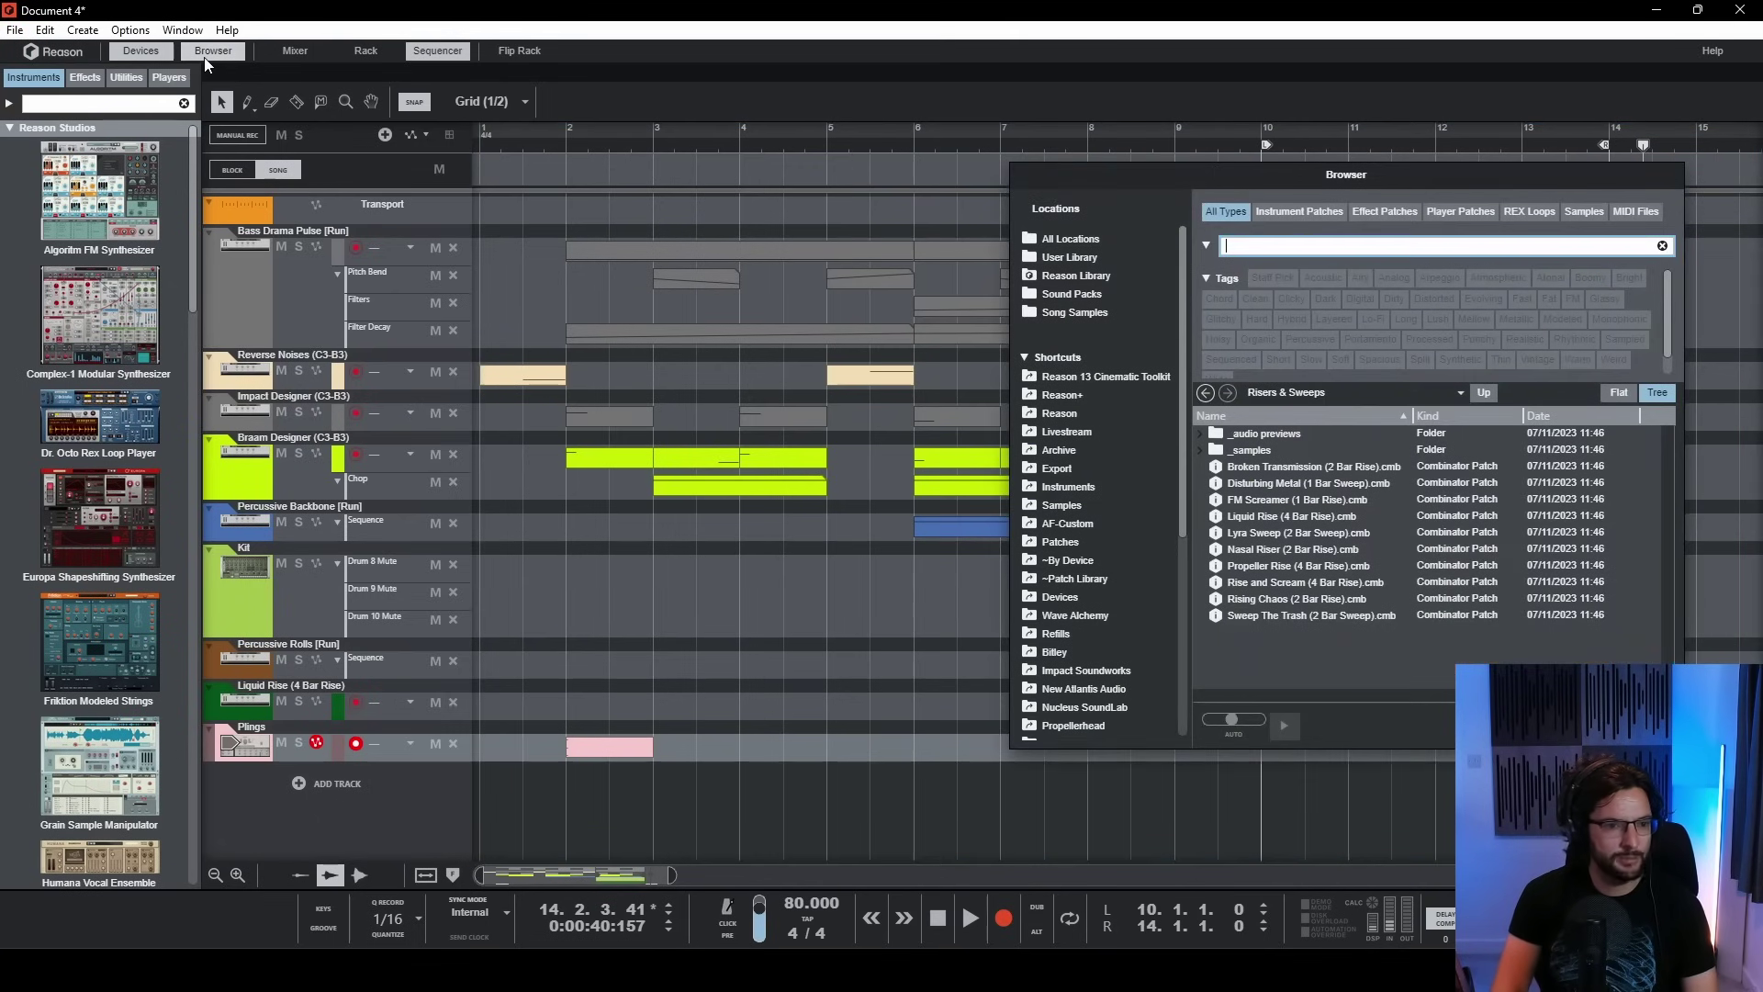
click(1077, 378)
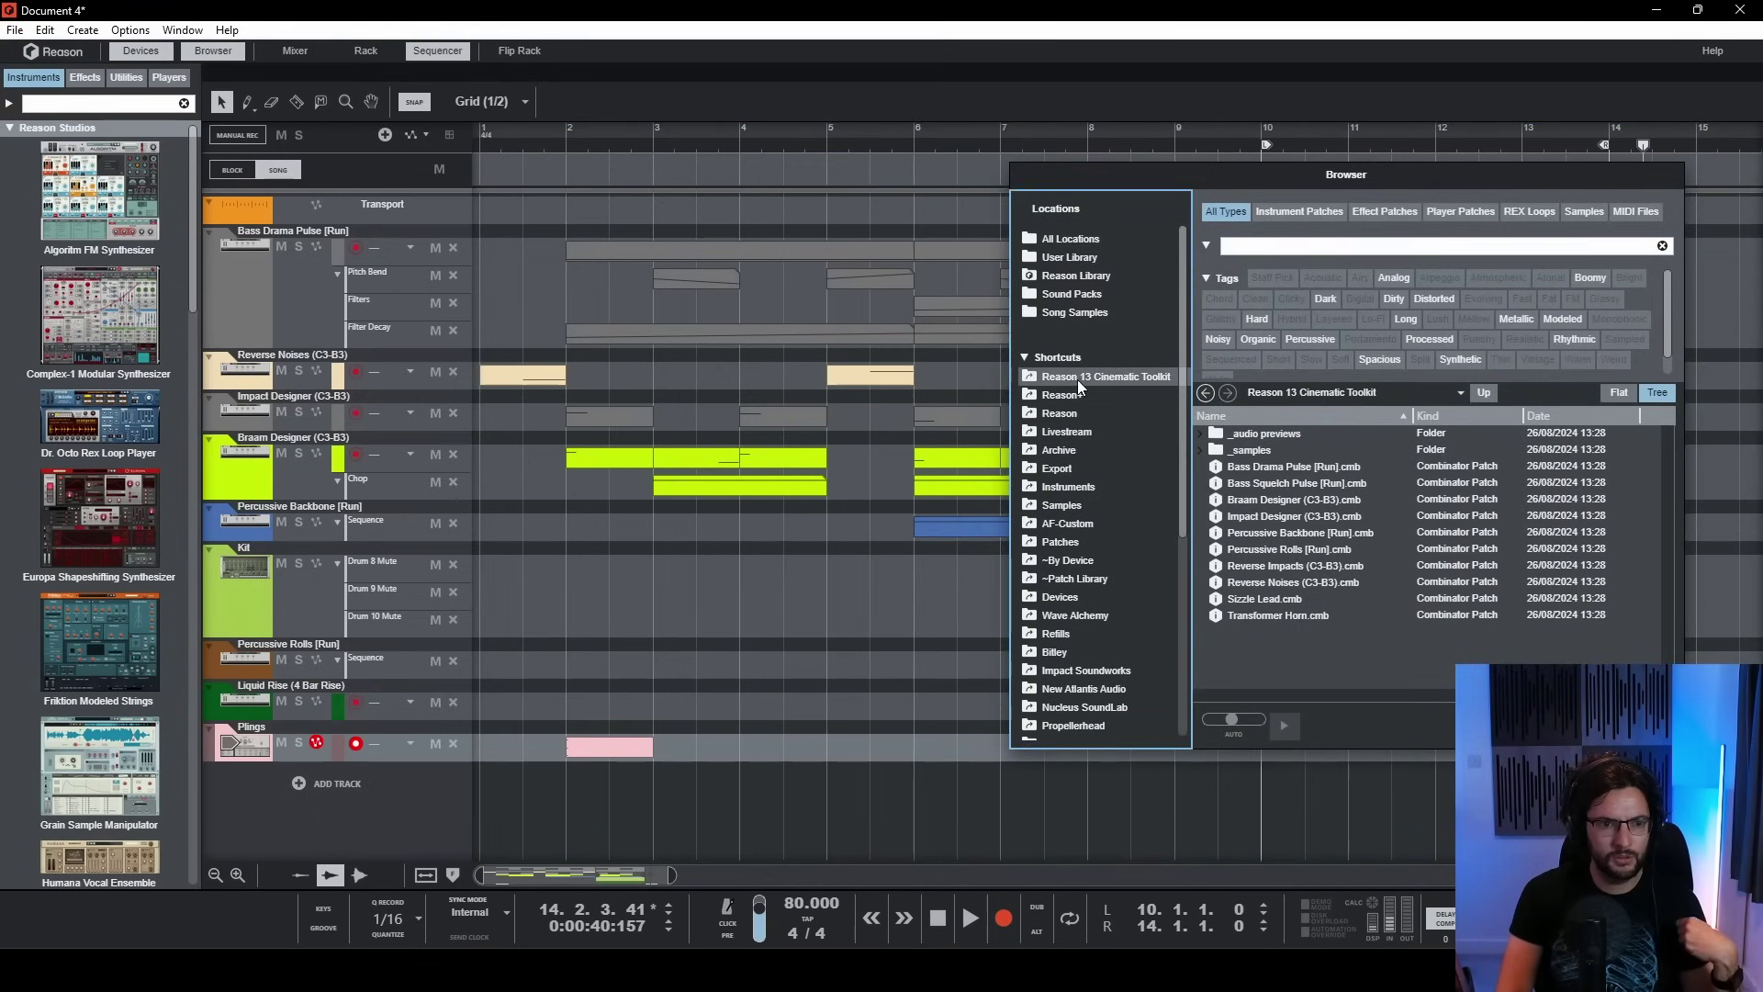
click(1079, 296)
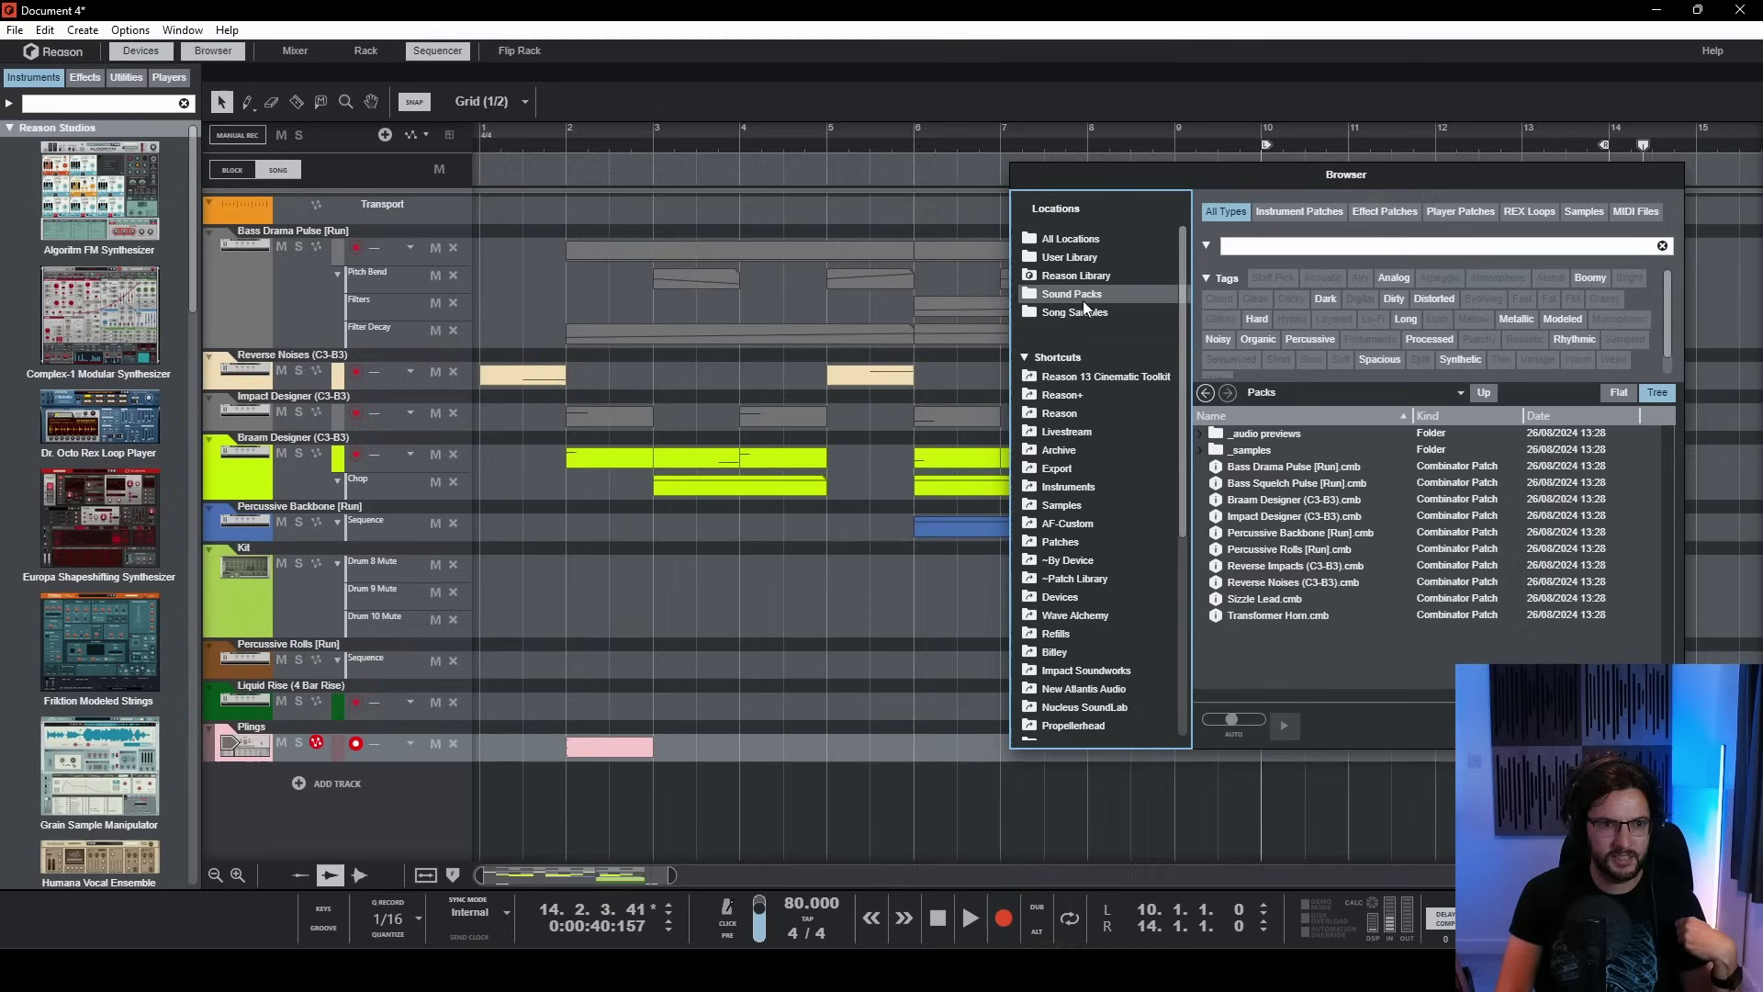
click(1333, 245)
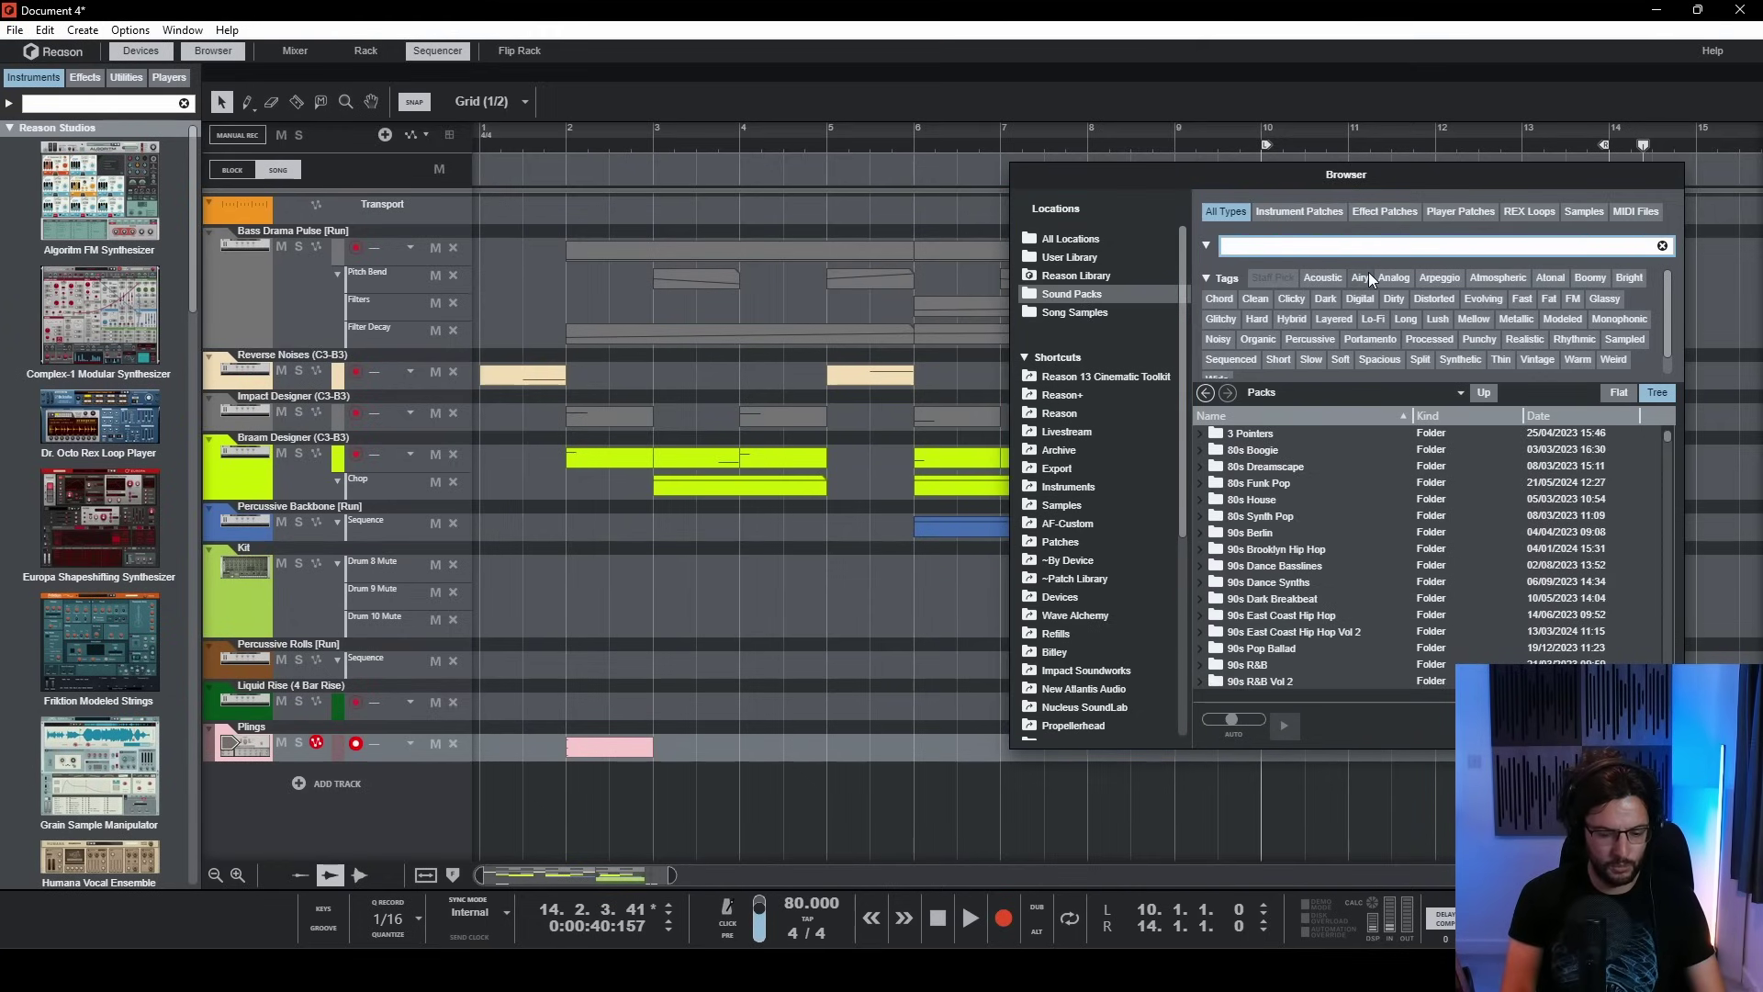
text(grainspaces)
key(Return)
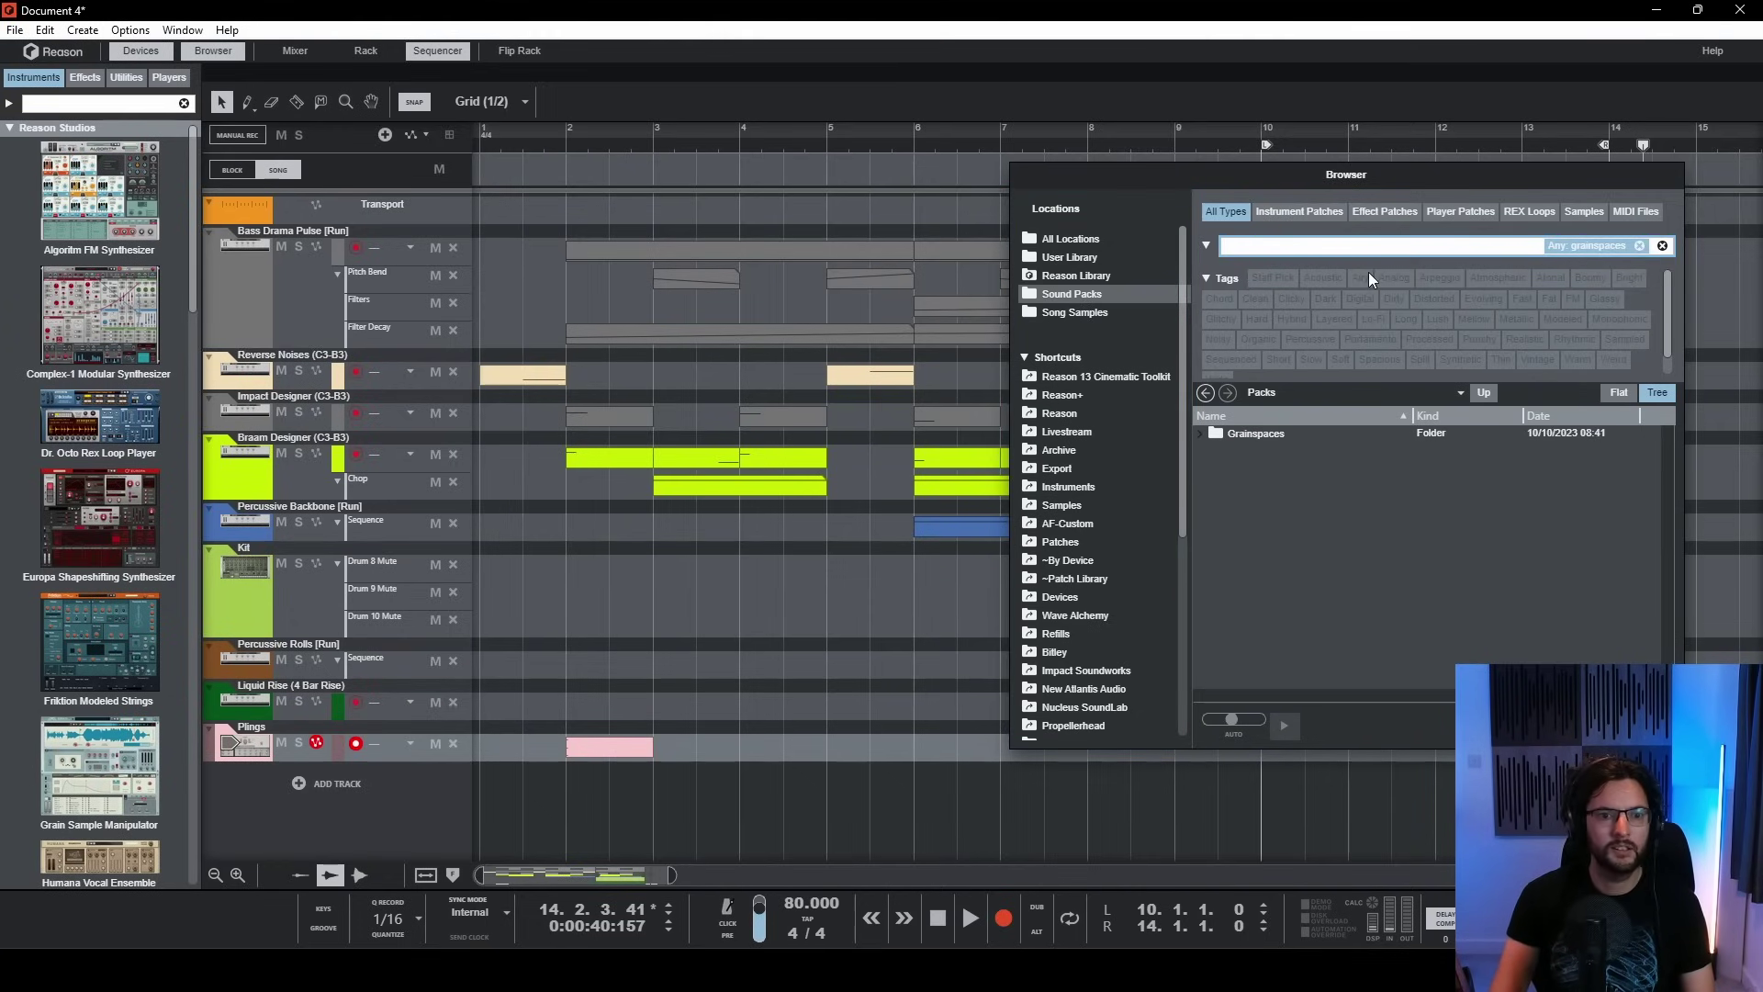
double_click(1364, 429)
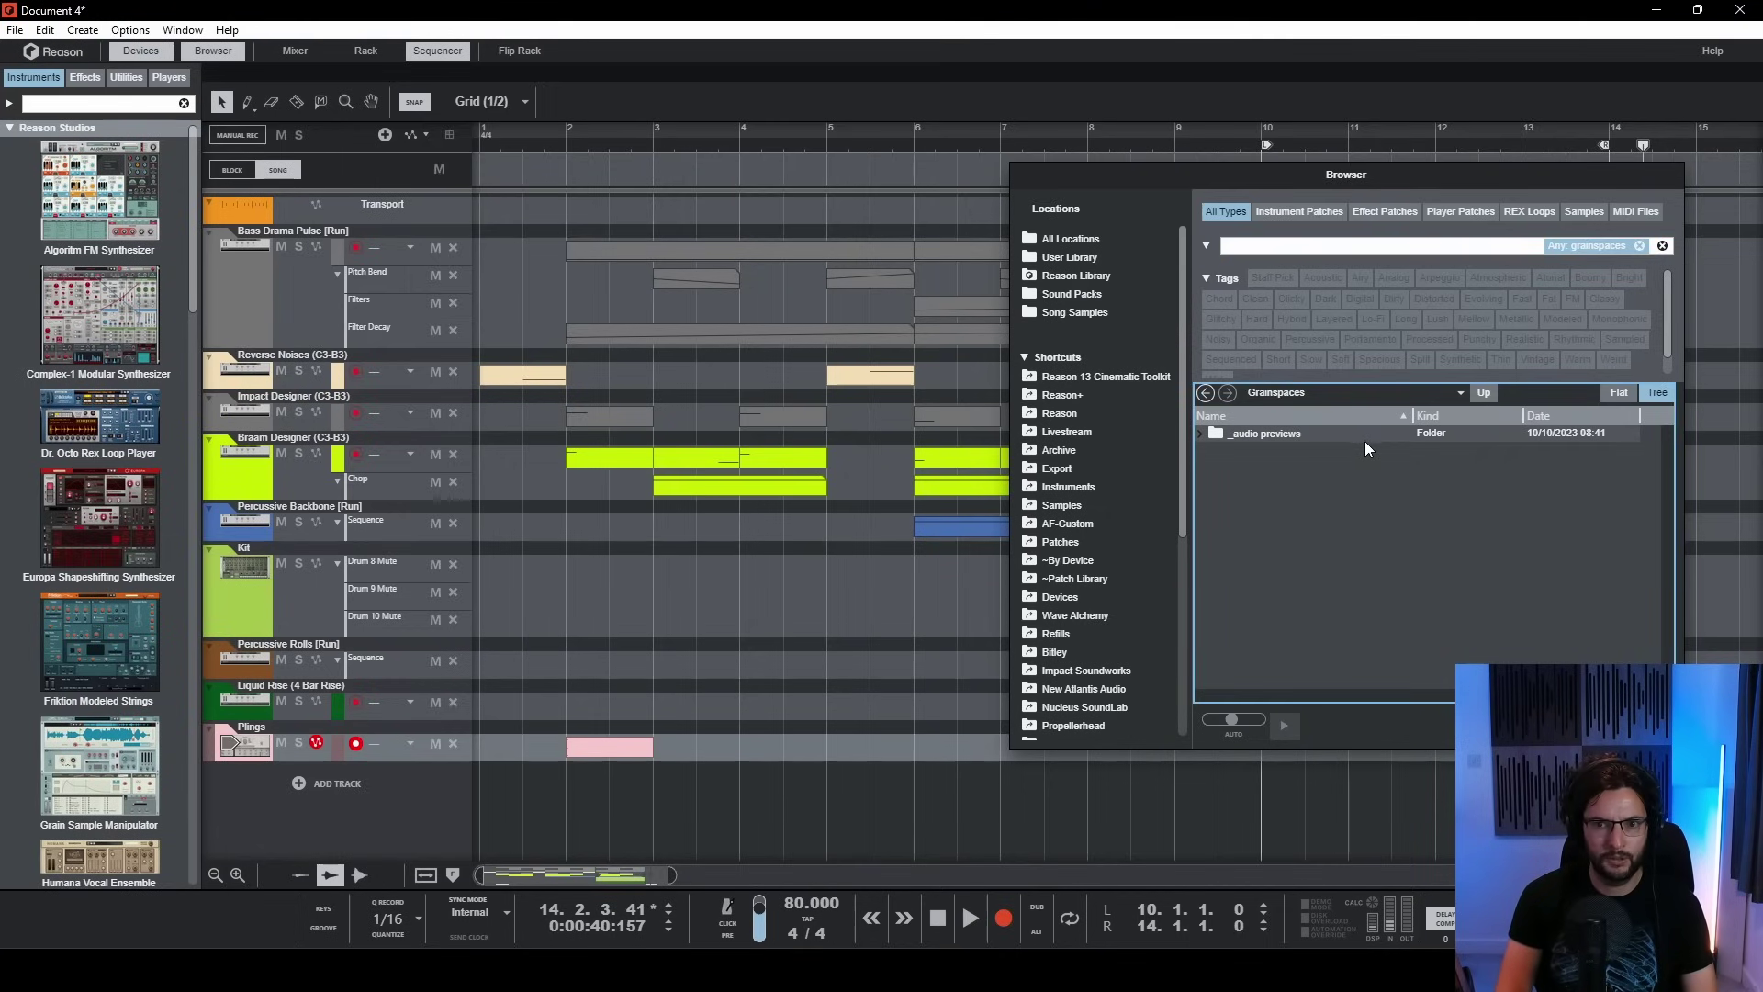
click(1640, 246)
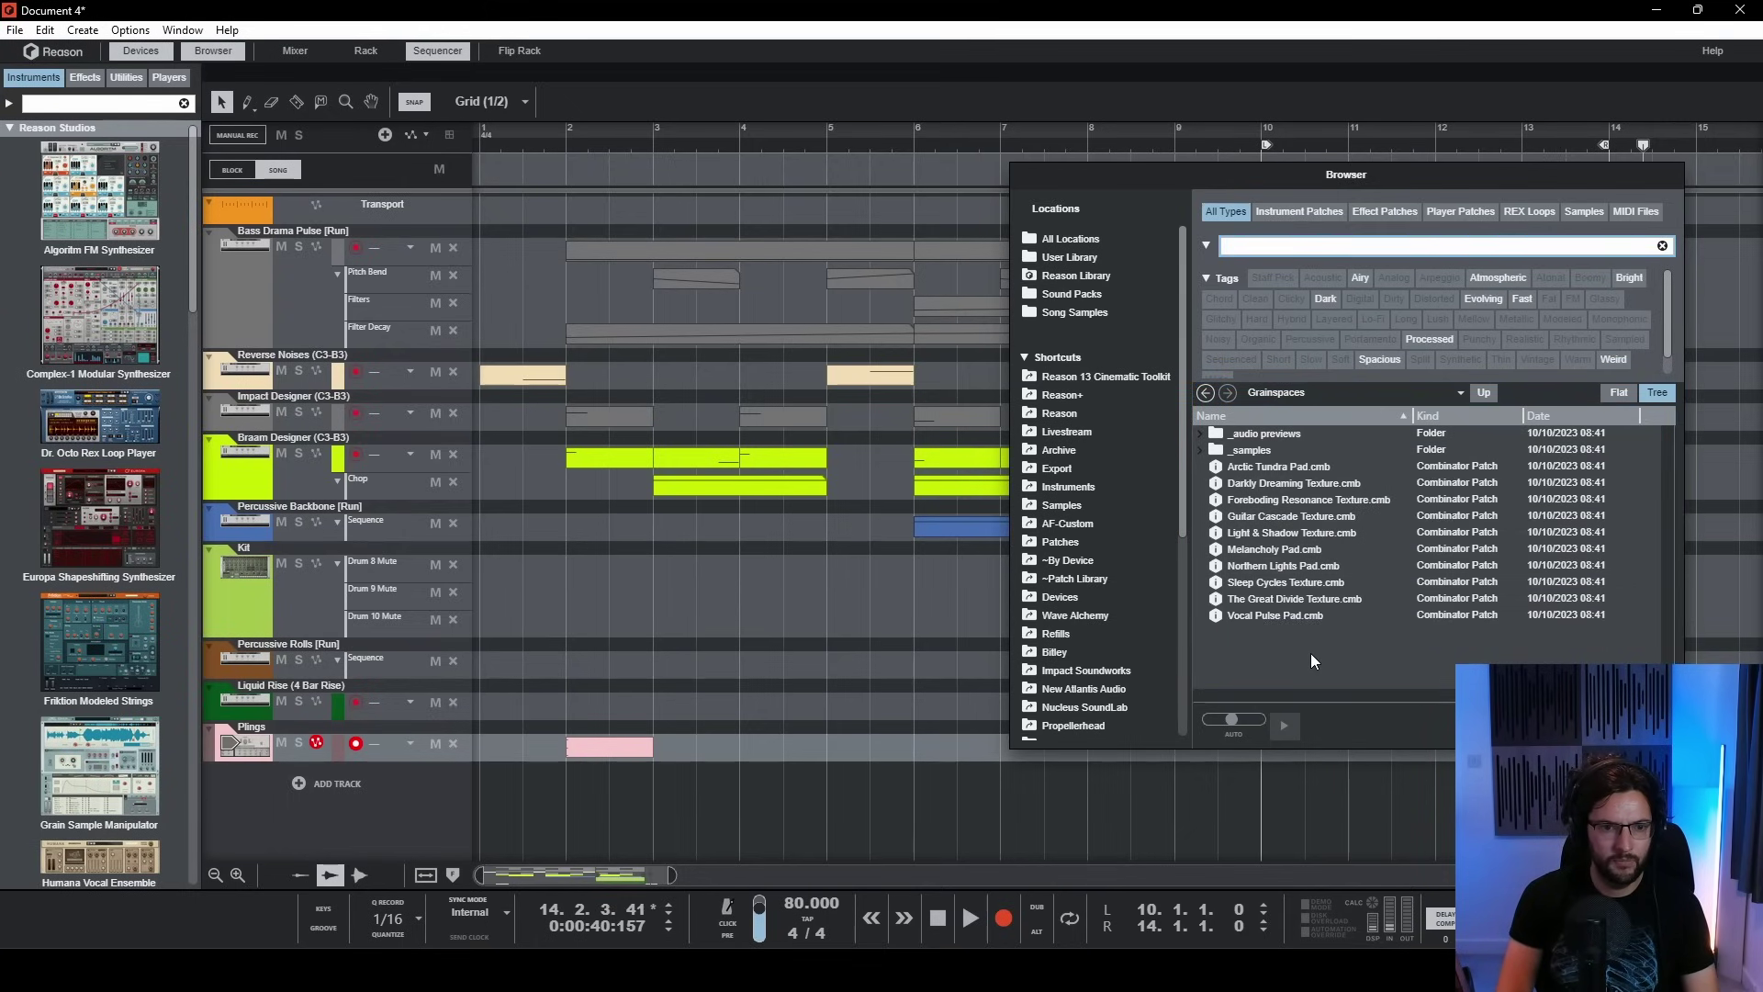
- Add the Foreboding Resonance Texture patch as a new track and draw a two-bar clip on it at bar 2
drag(1287, 495, 441, 766)
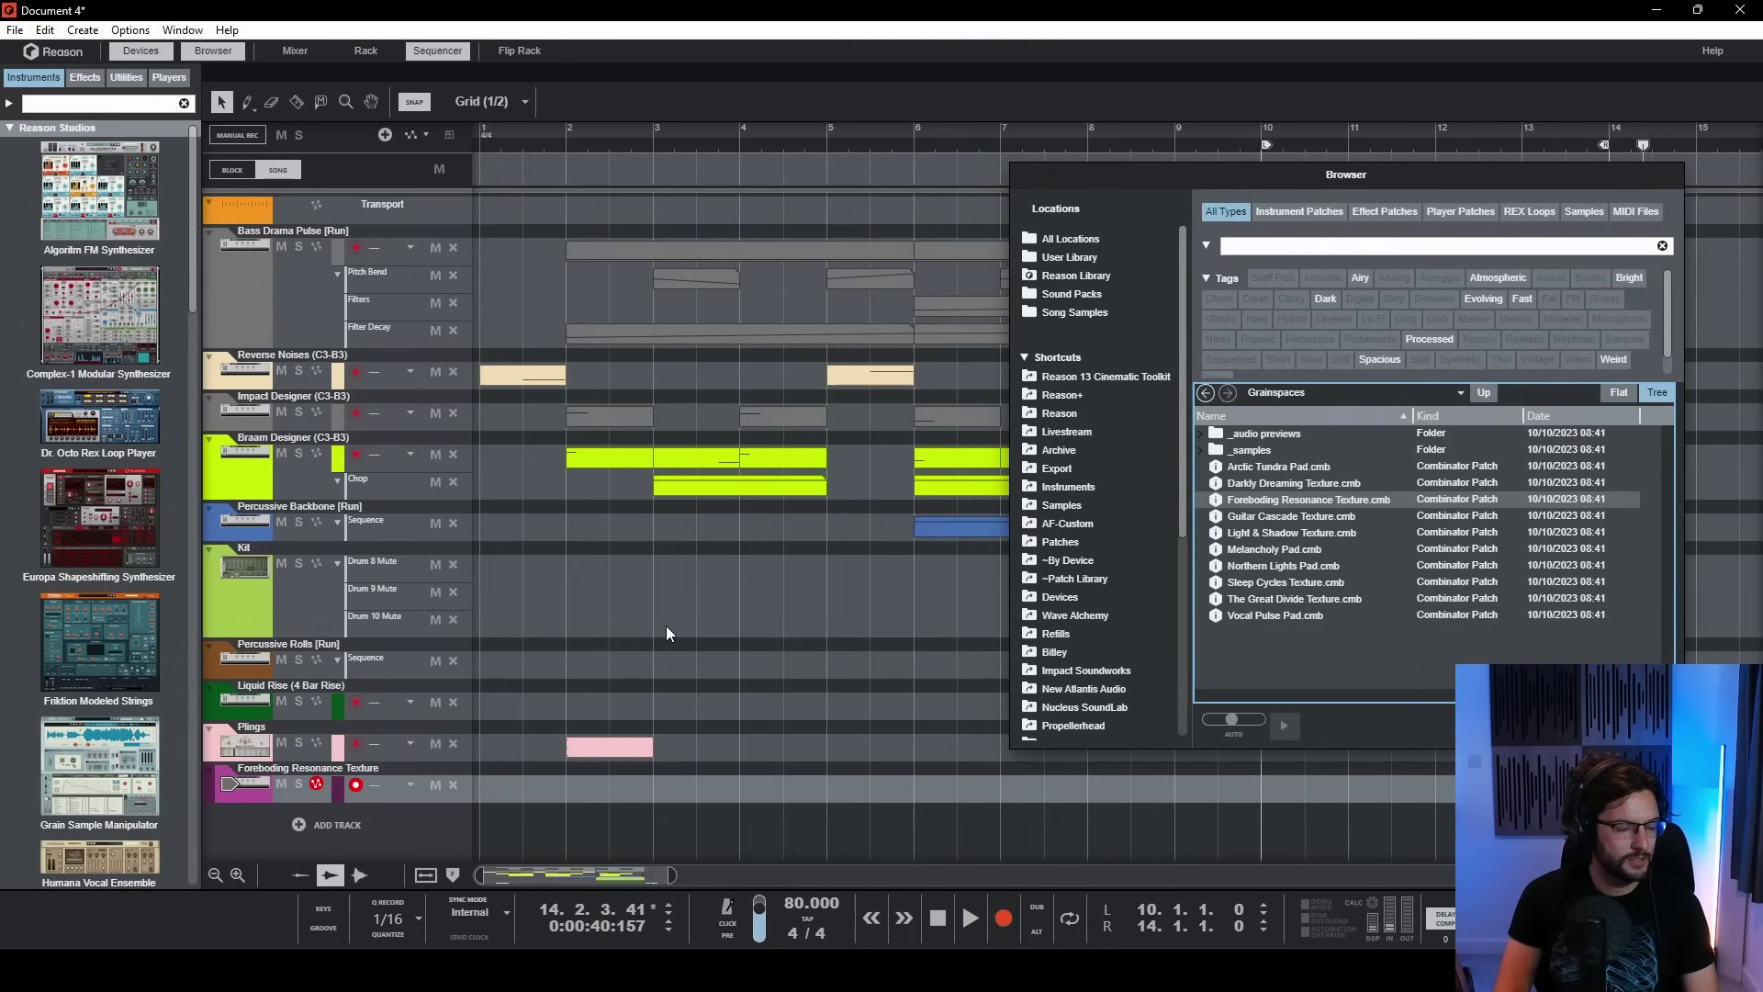
drag(580, 783, 729, 786)
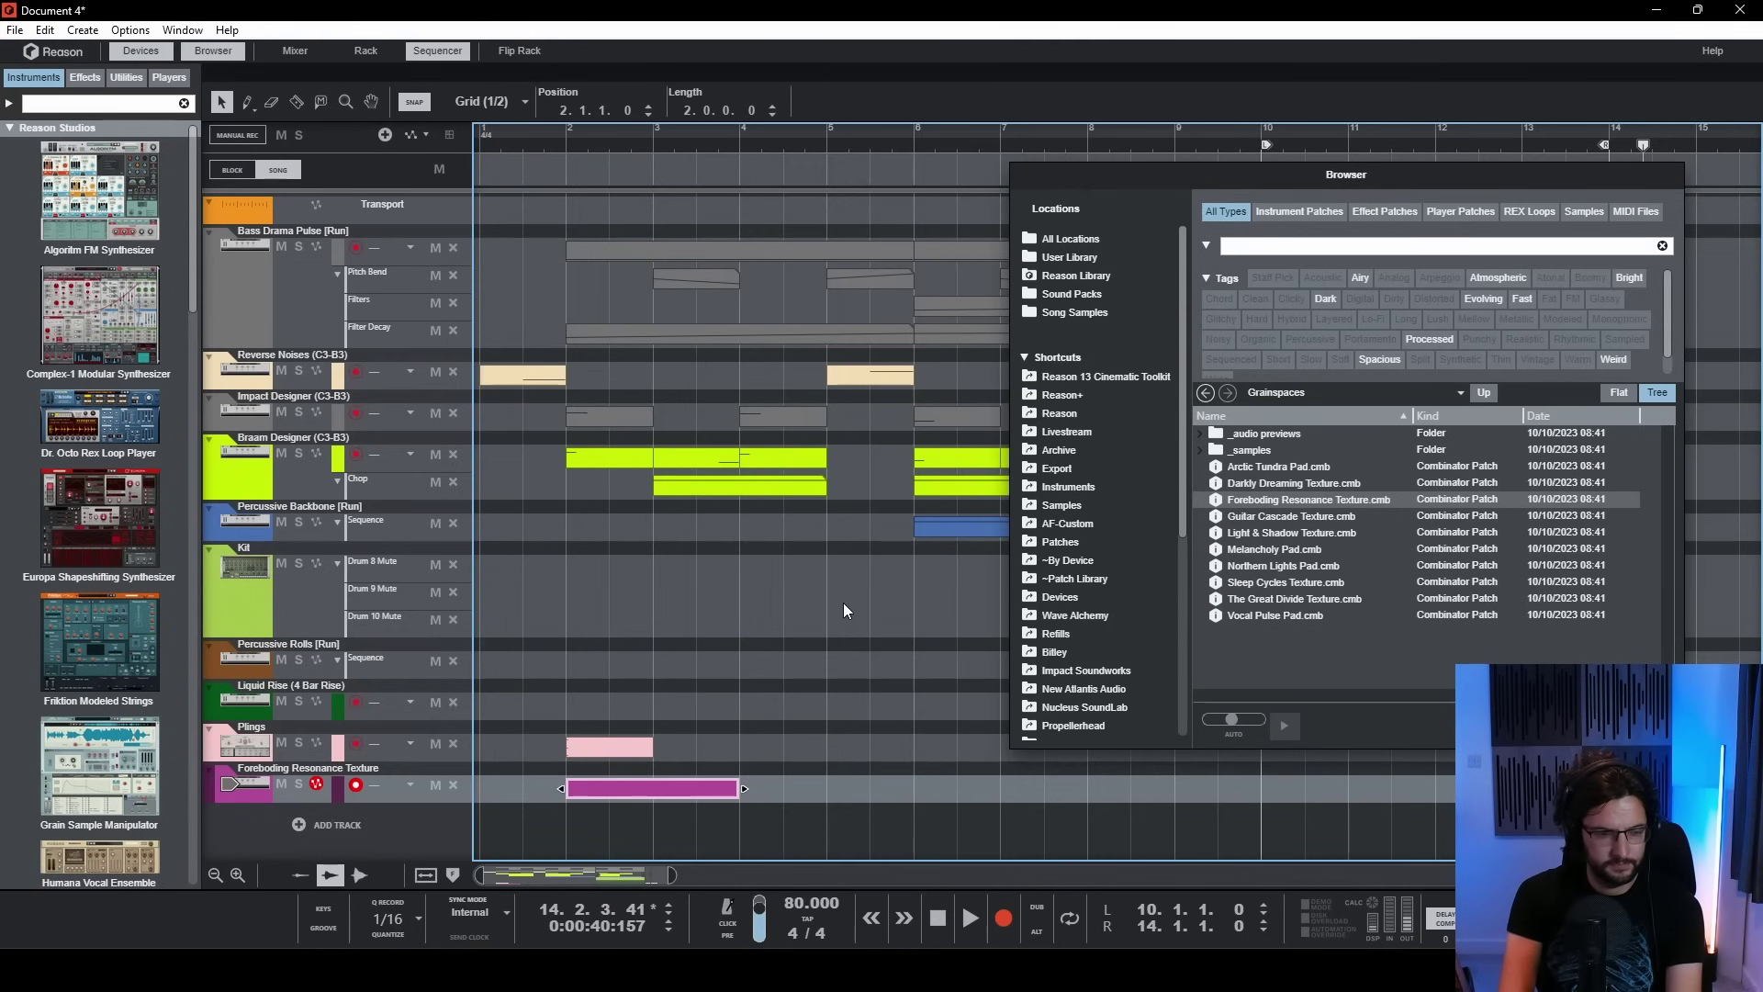
- Move the Foreboding Resonance Texture device and its mix channel below the piano's RV7000 reverb in the rack
key(F6)
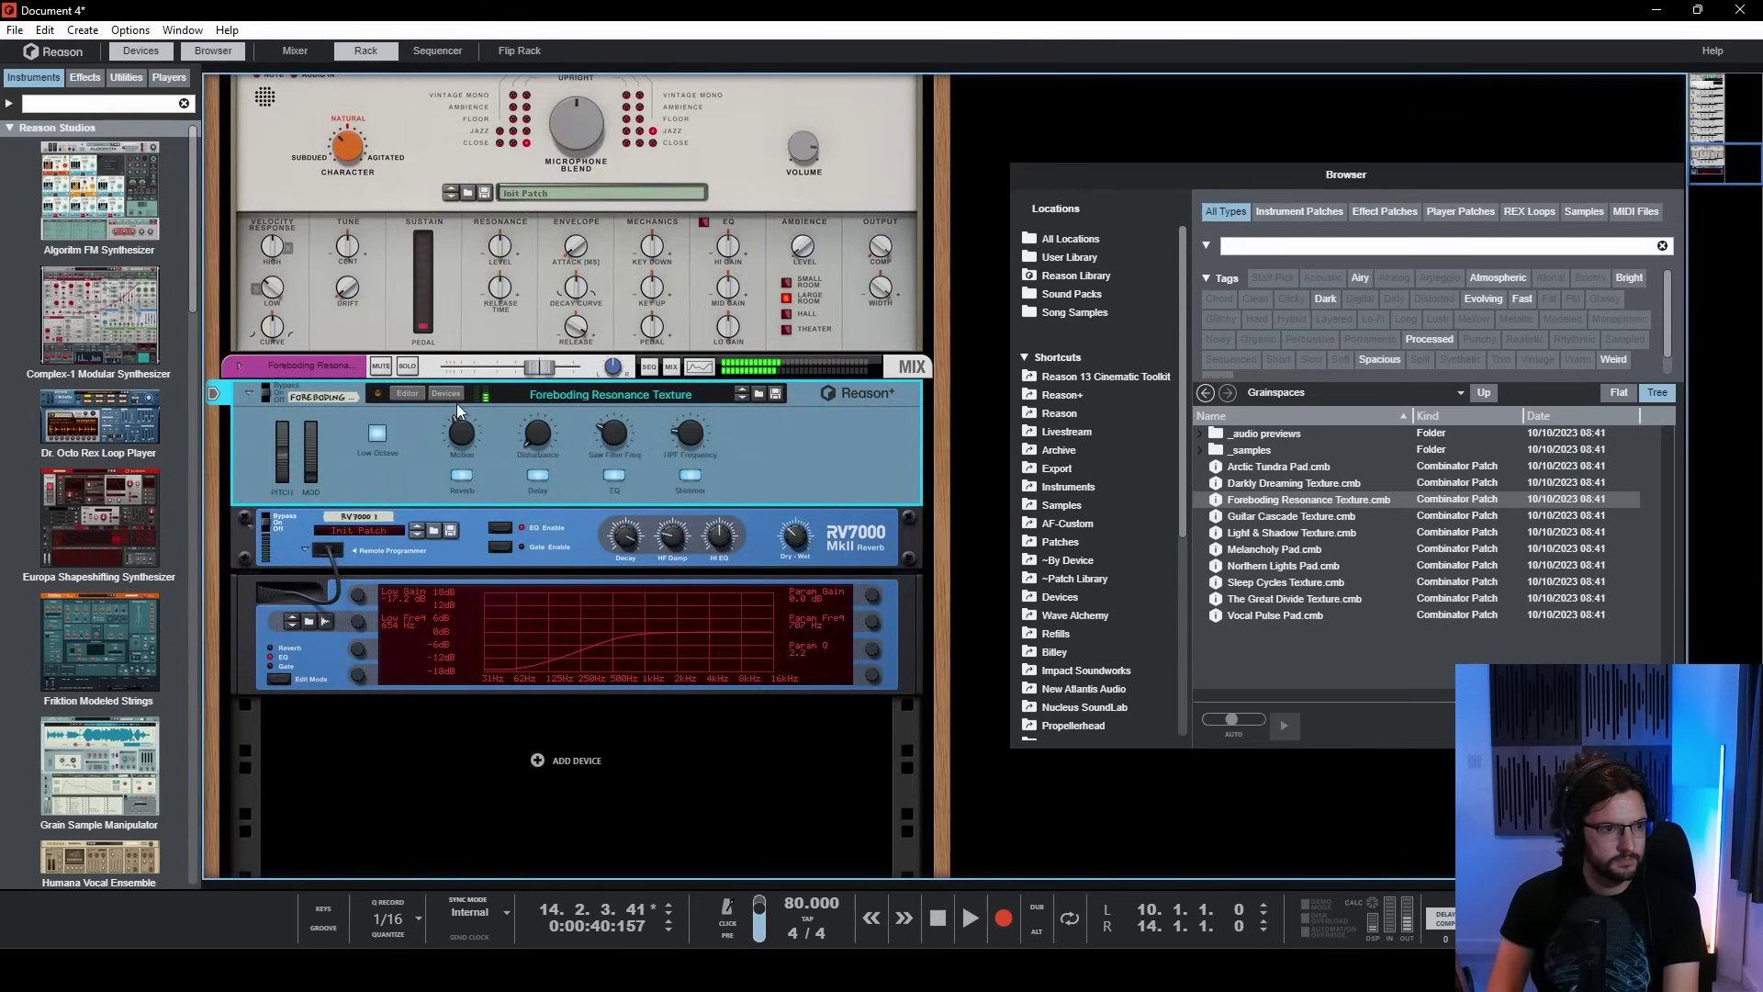
click(317, 367)
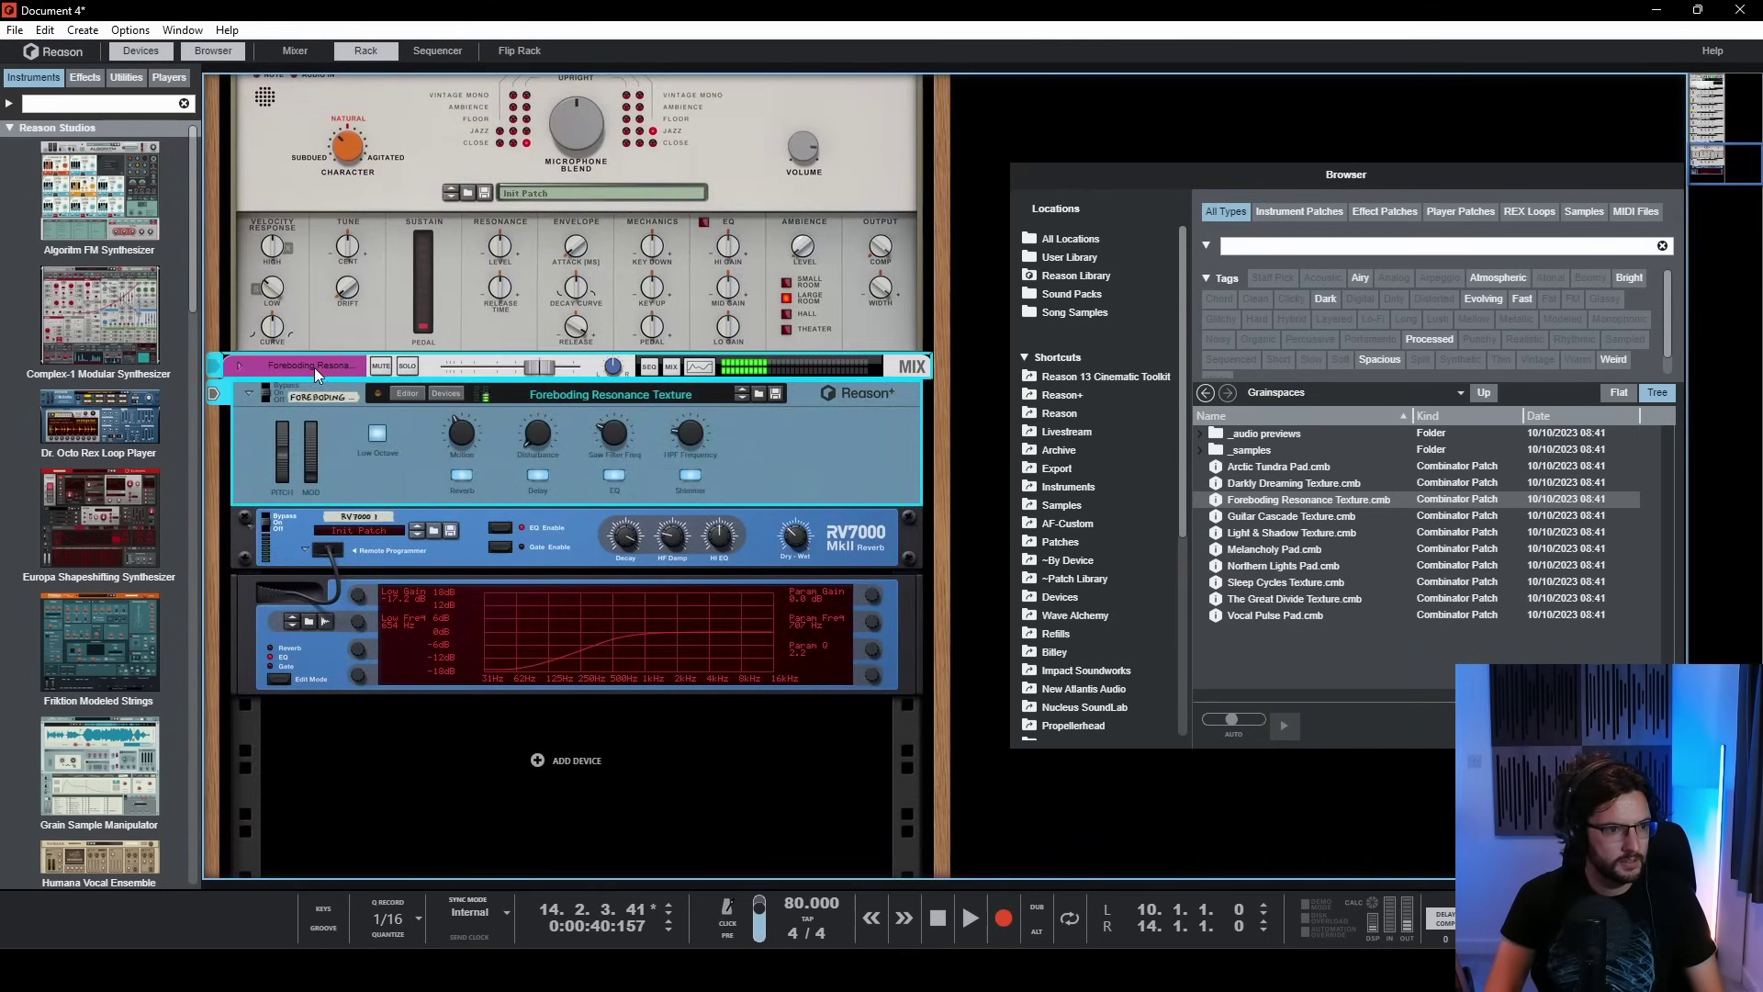
drag(314, 367, 444, 723)
key(Tab)
key(Tab)
- Examine the devices inside the Foreboding Resonance Texture Combinator, including its Grain sampler and effects
click(446, 584)
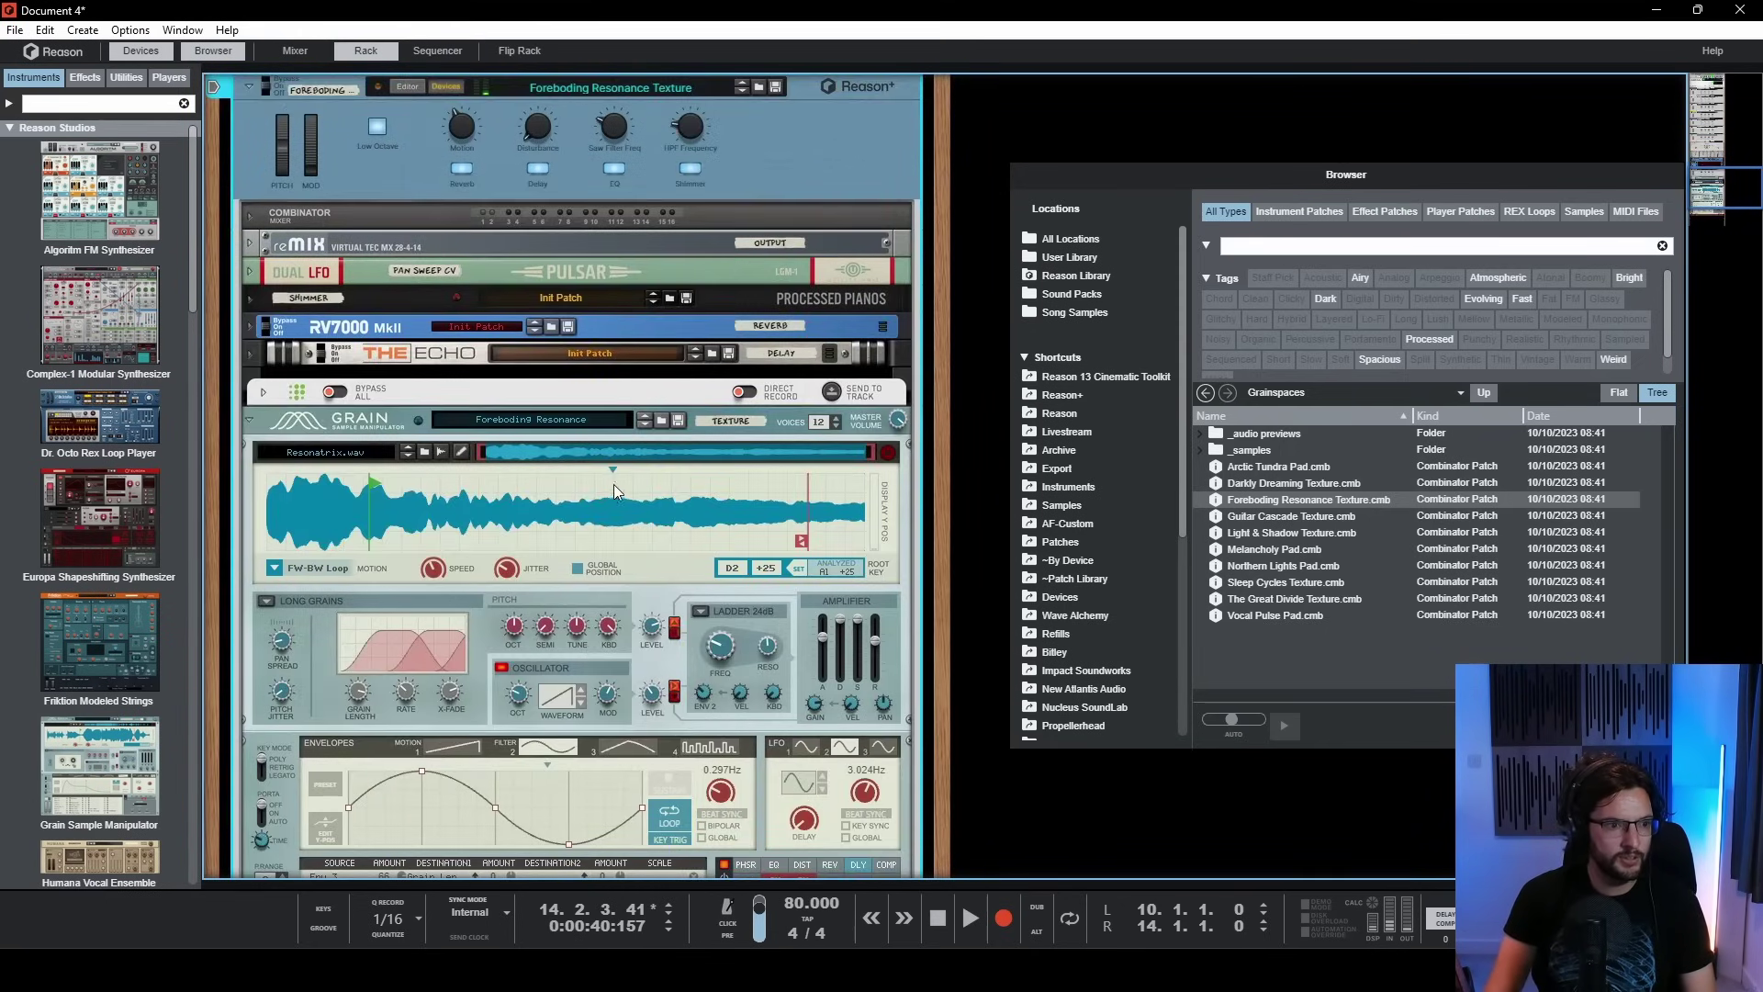
scroll(551, 495, down, 2)
scroll(507, 477, down, 2)
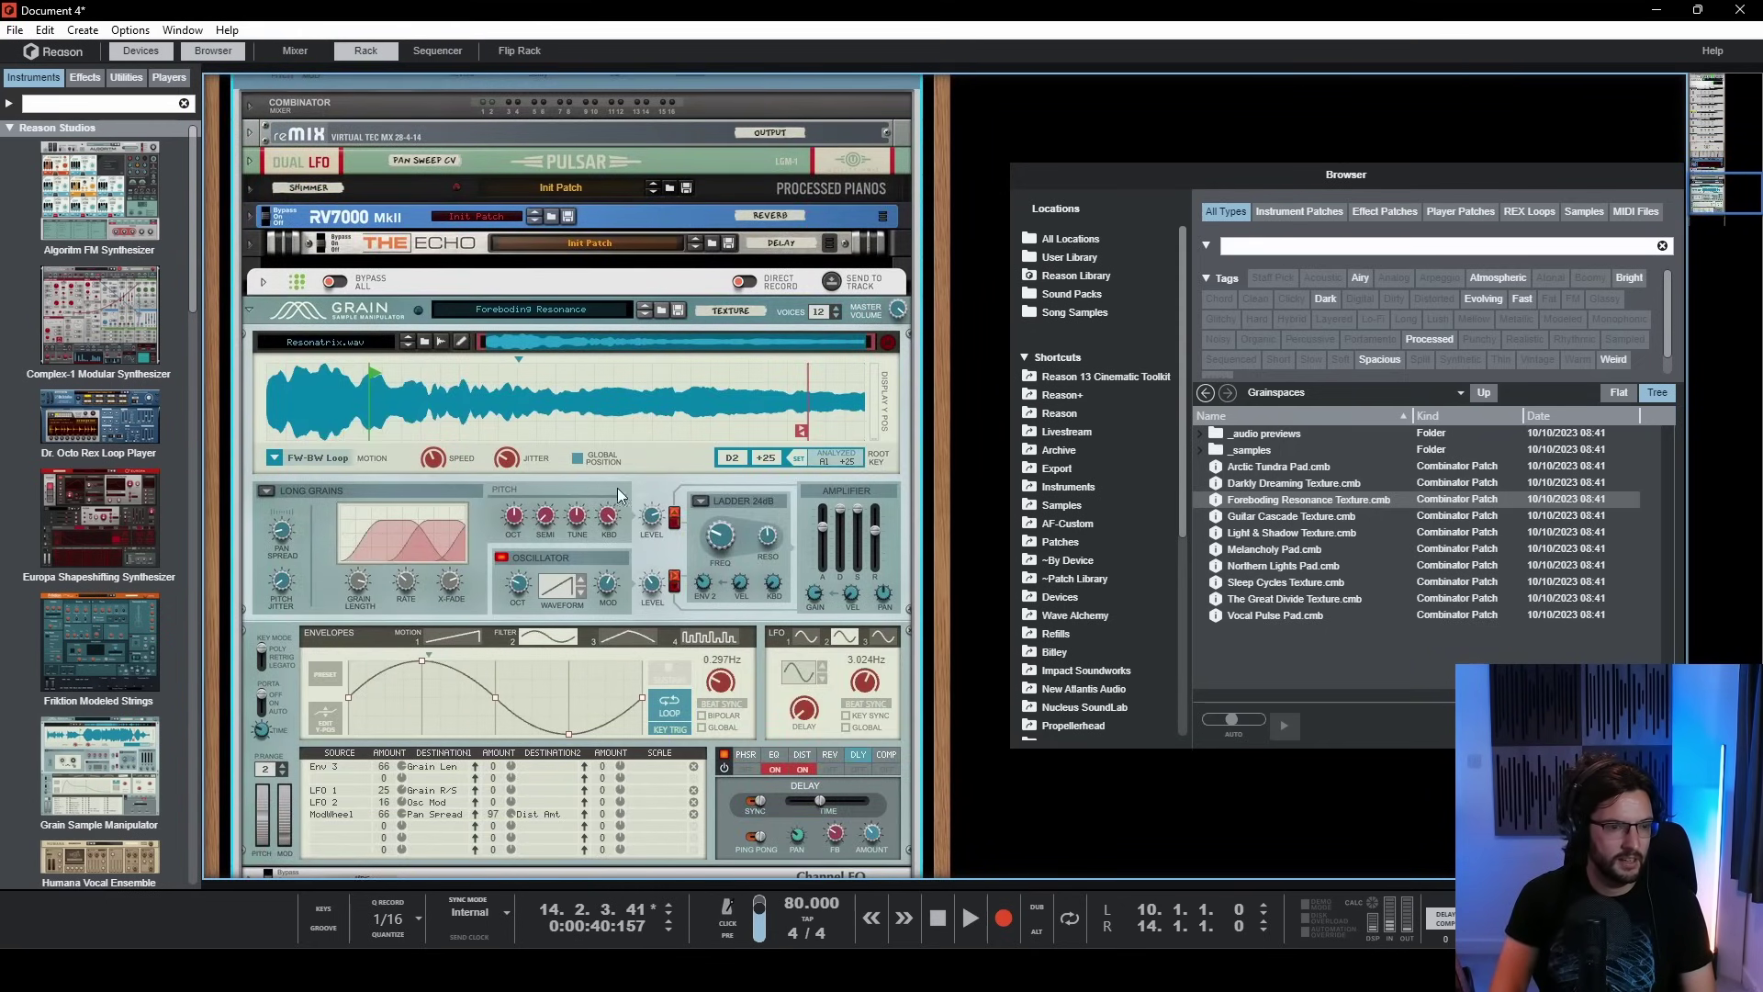
scroll(593, 496, down, 3)
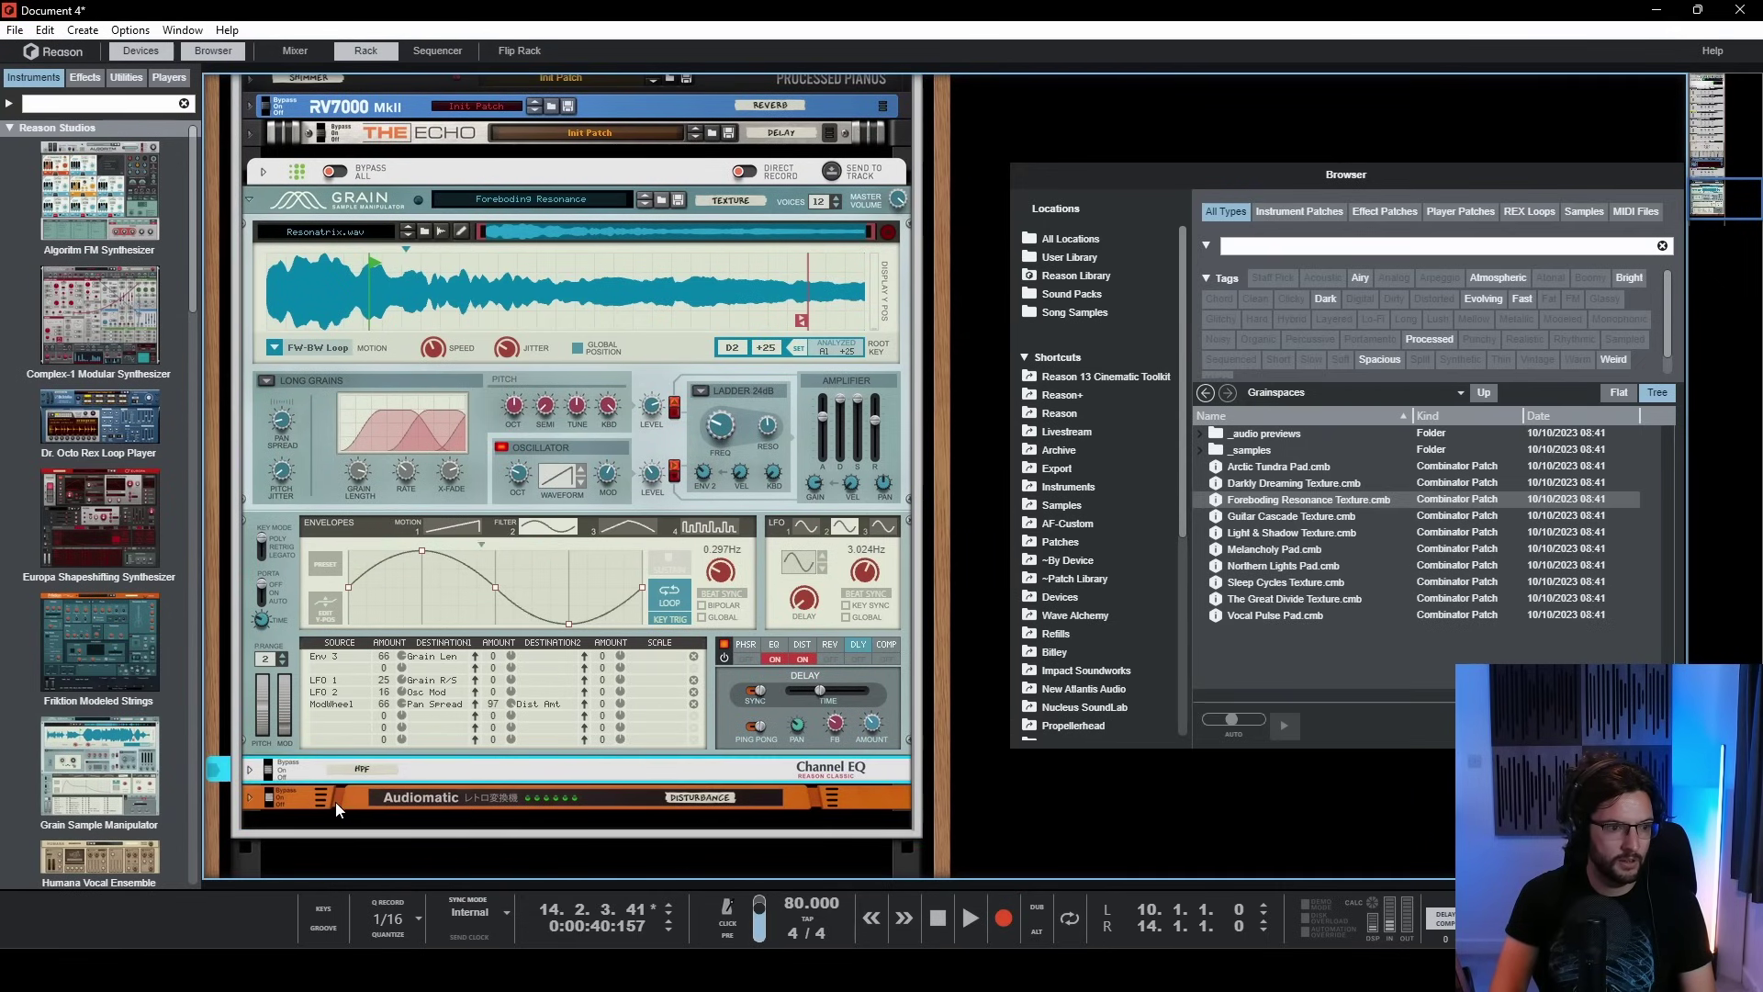
scroll(522, 488, up, 2)
scroll(522, 488, up, 5)
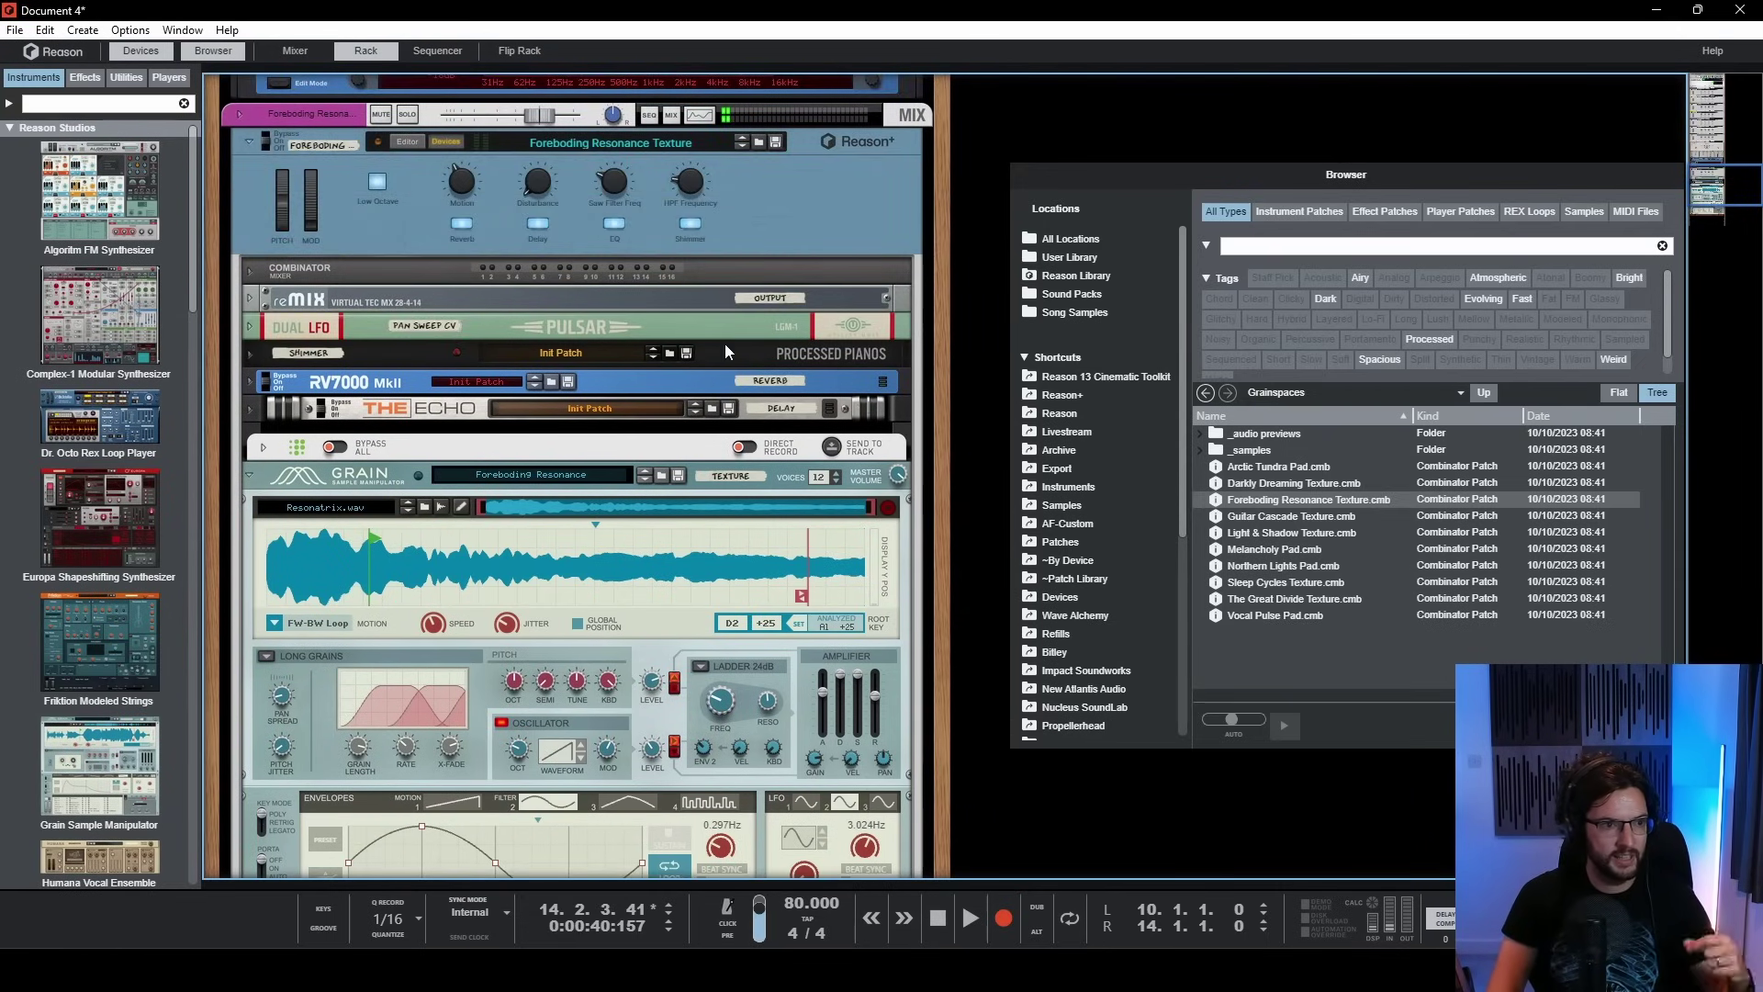
click(371, 353)
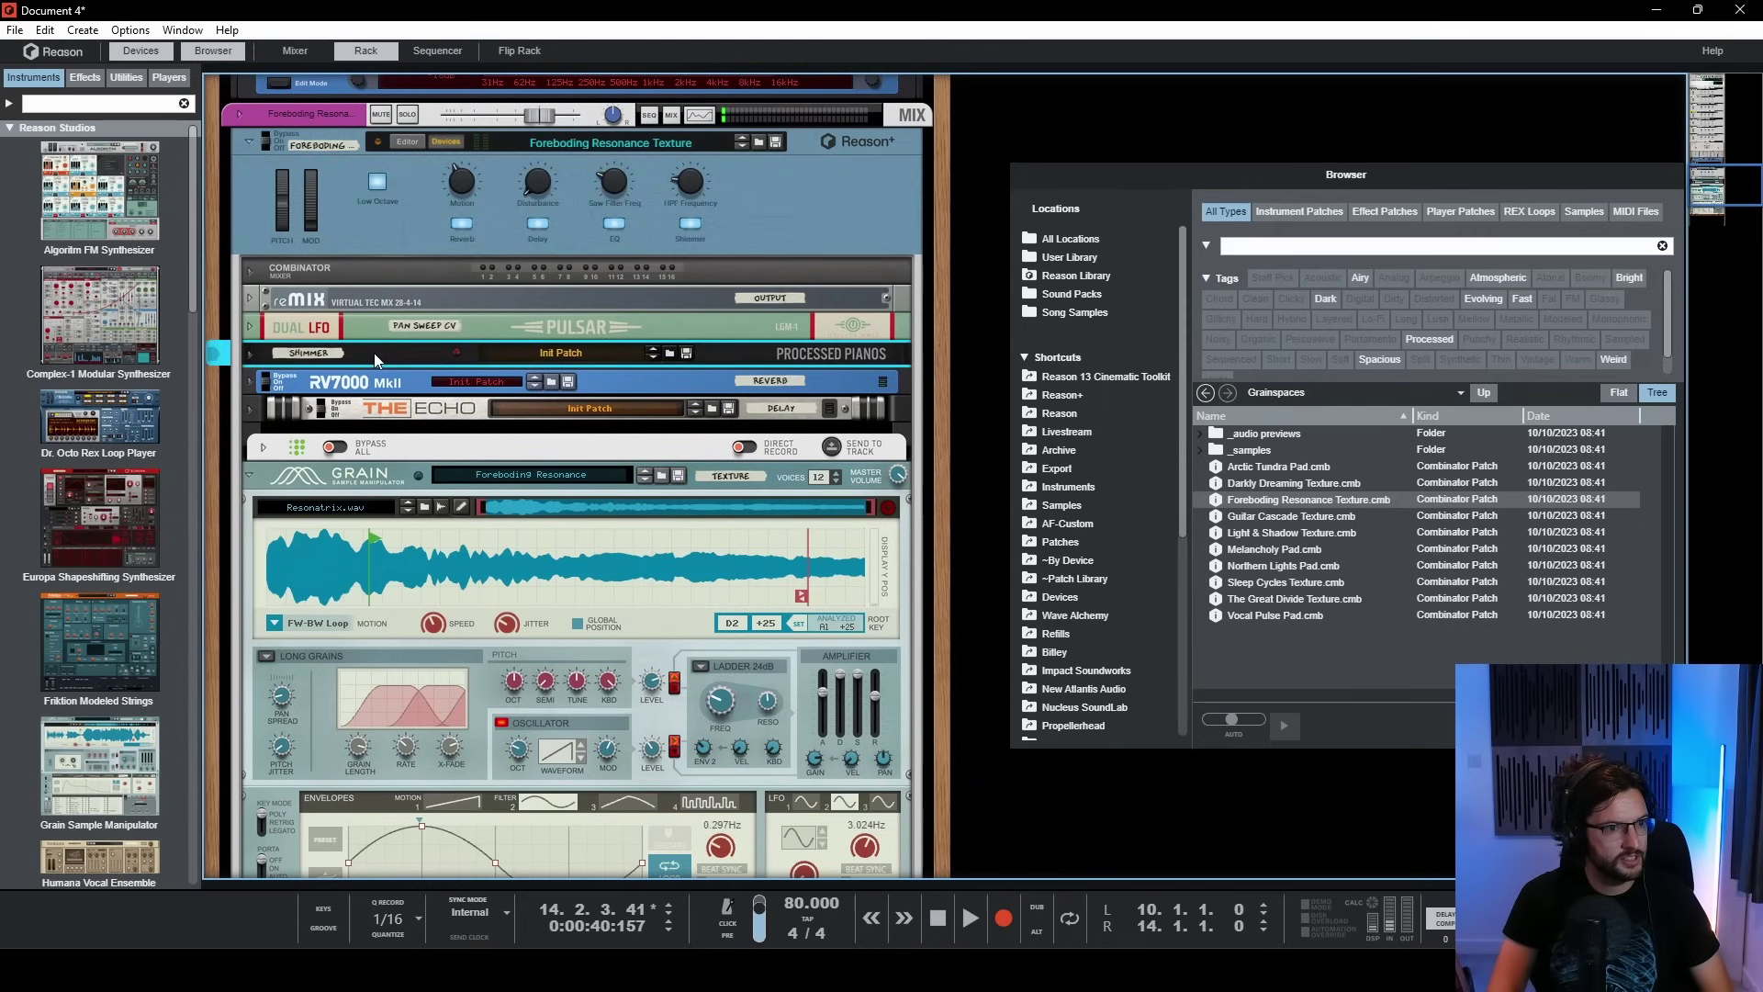
click(441, 145)
- Open the Foreboding Resonance Texture clip and draw a two-bar C3 note from its start
key(F7)
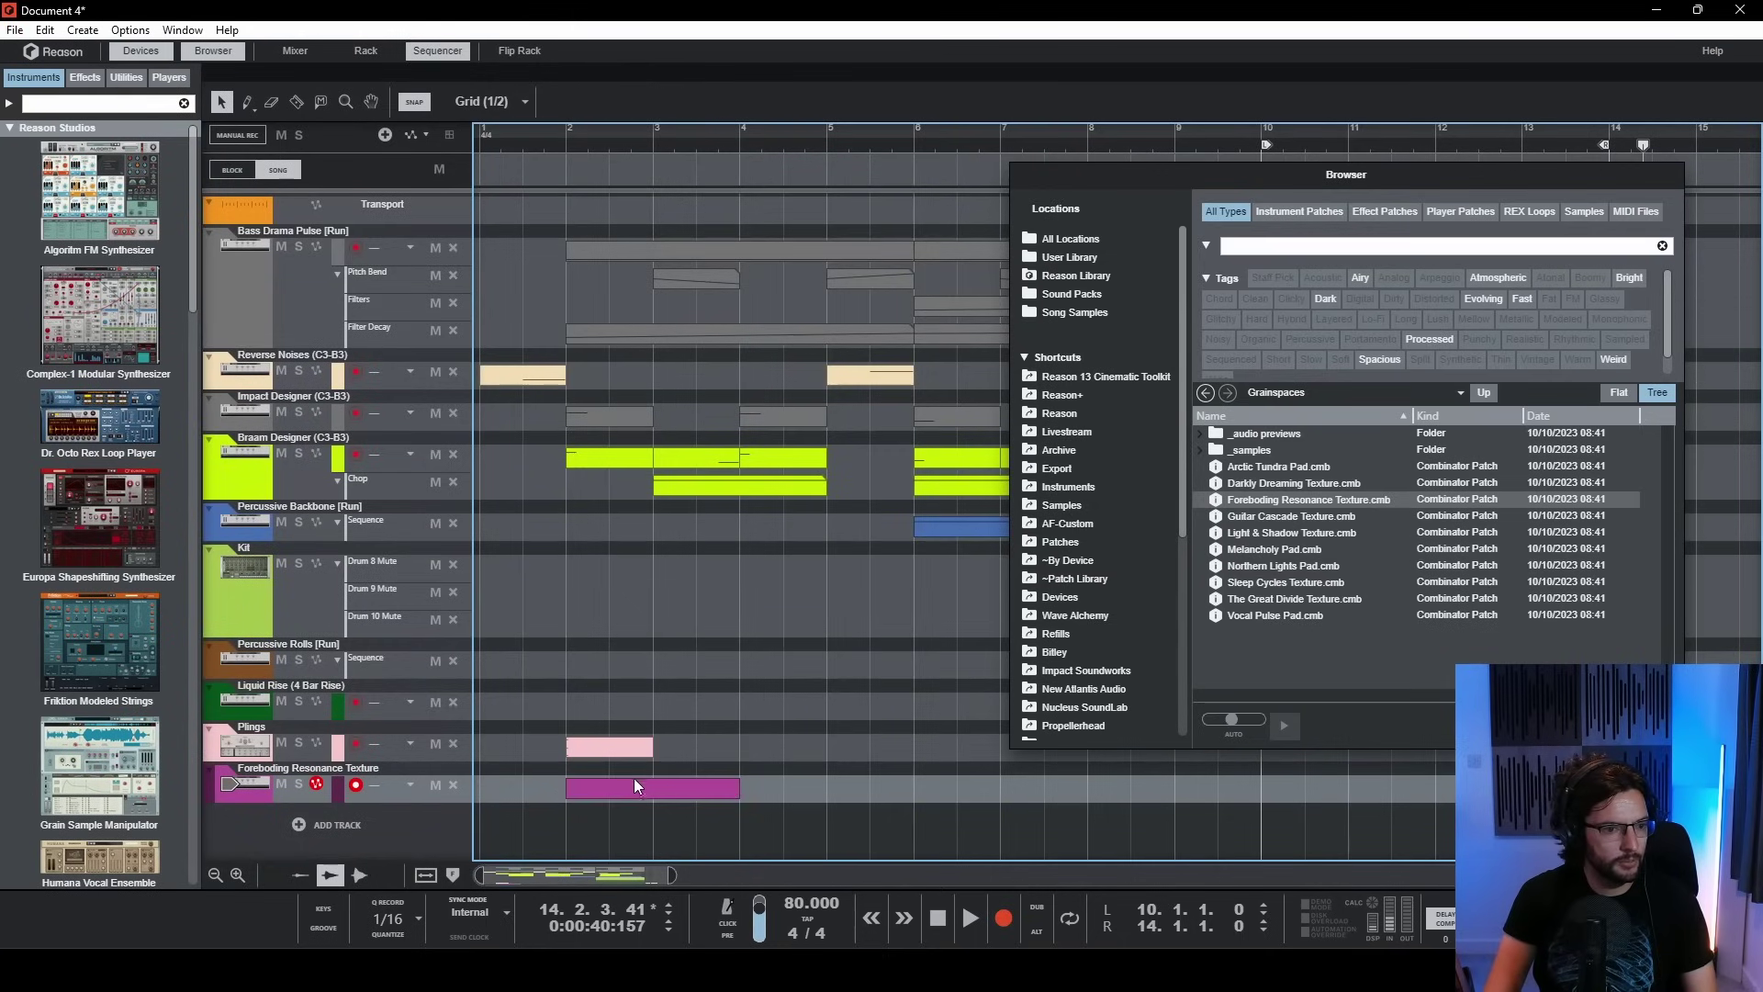
double_click(636, 786)
drag(594, 774, 1440, 801)
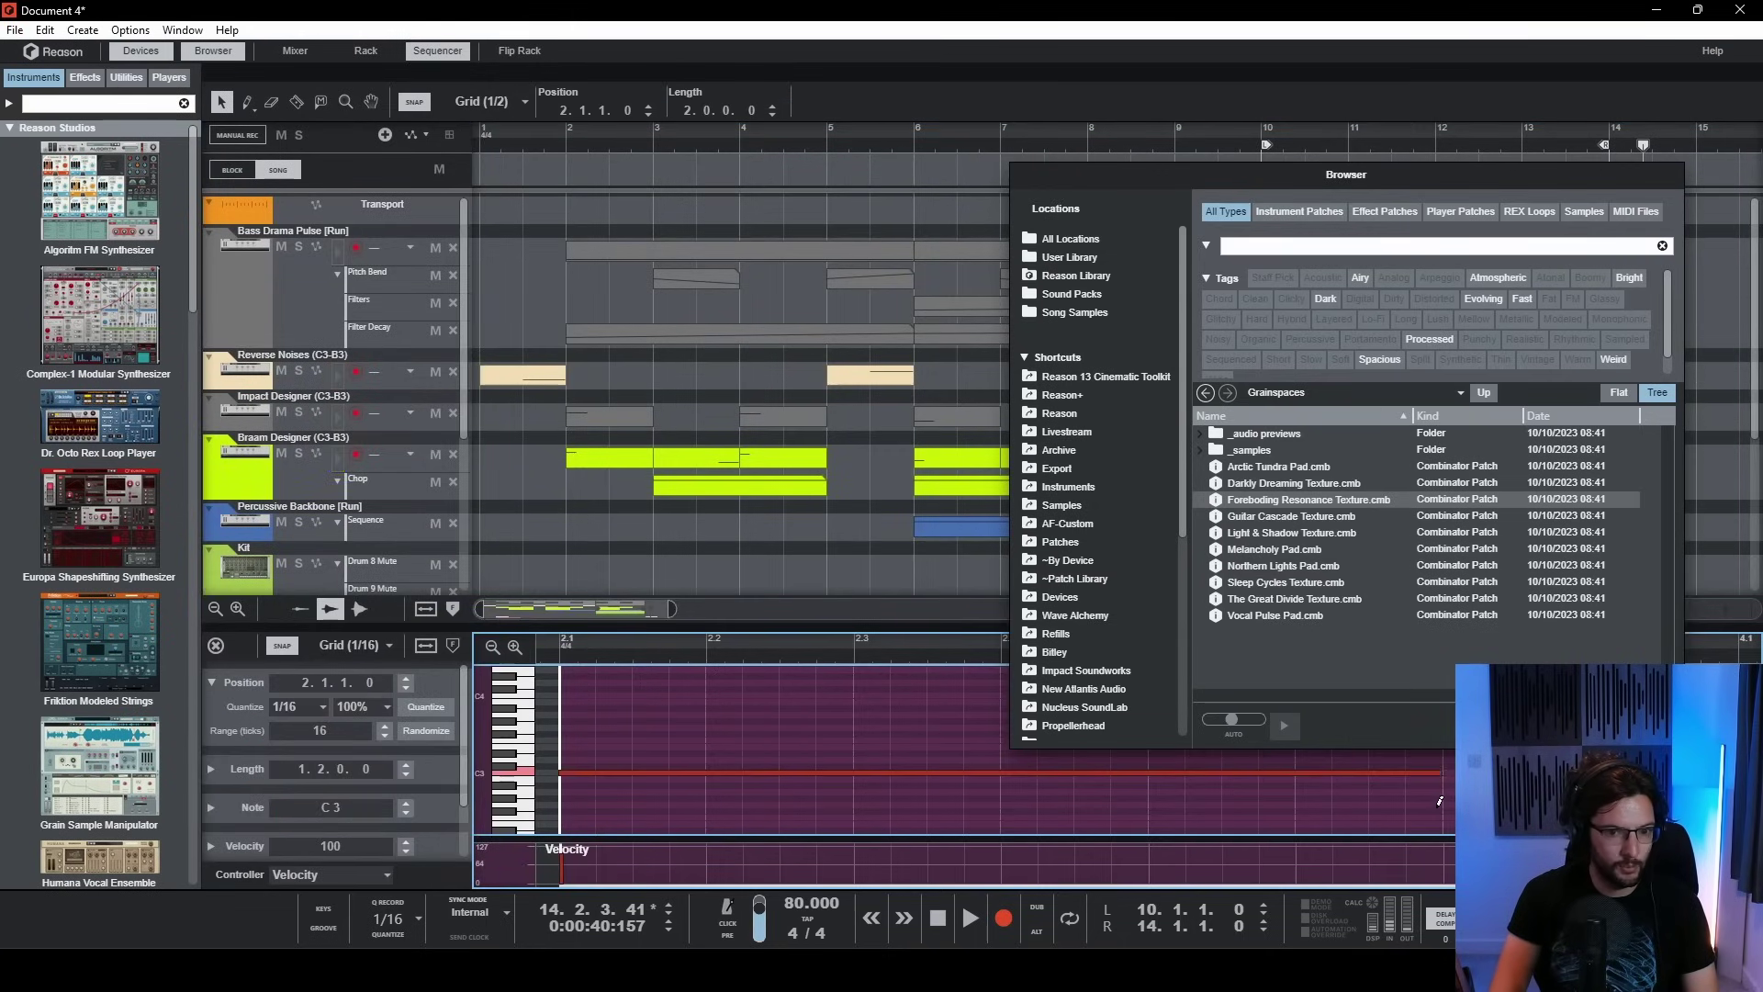
- Extend the Foreboding Resonance Texture clip to four bars
click(807, 532)
scroll(738, 543, down, 3)
scroll(712, 556, down, 1)
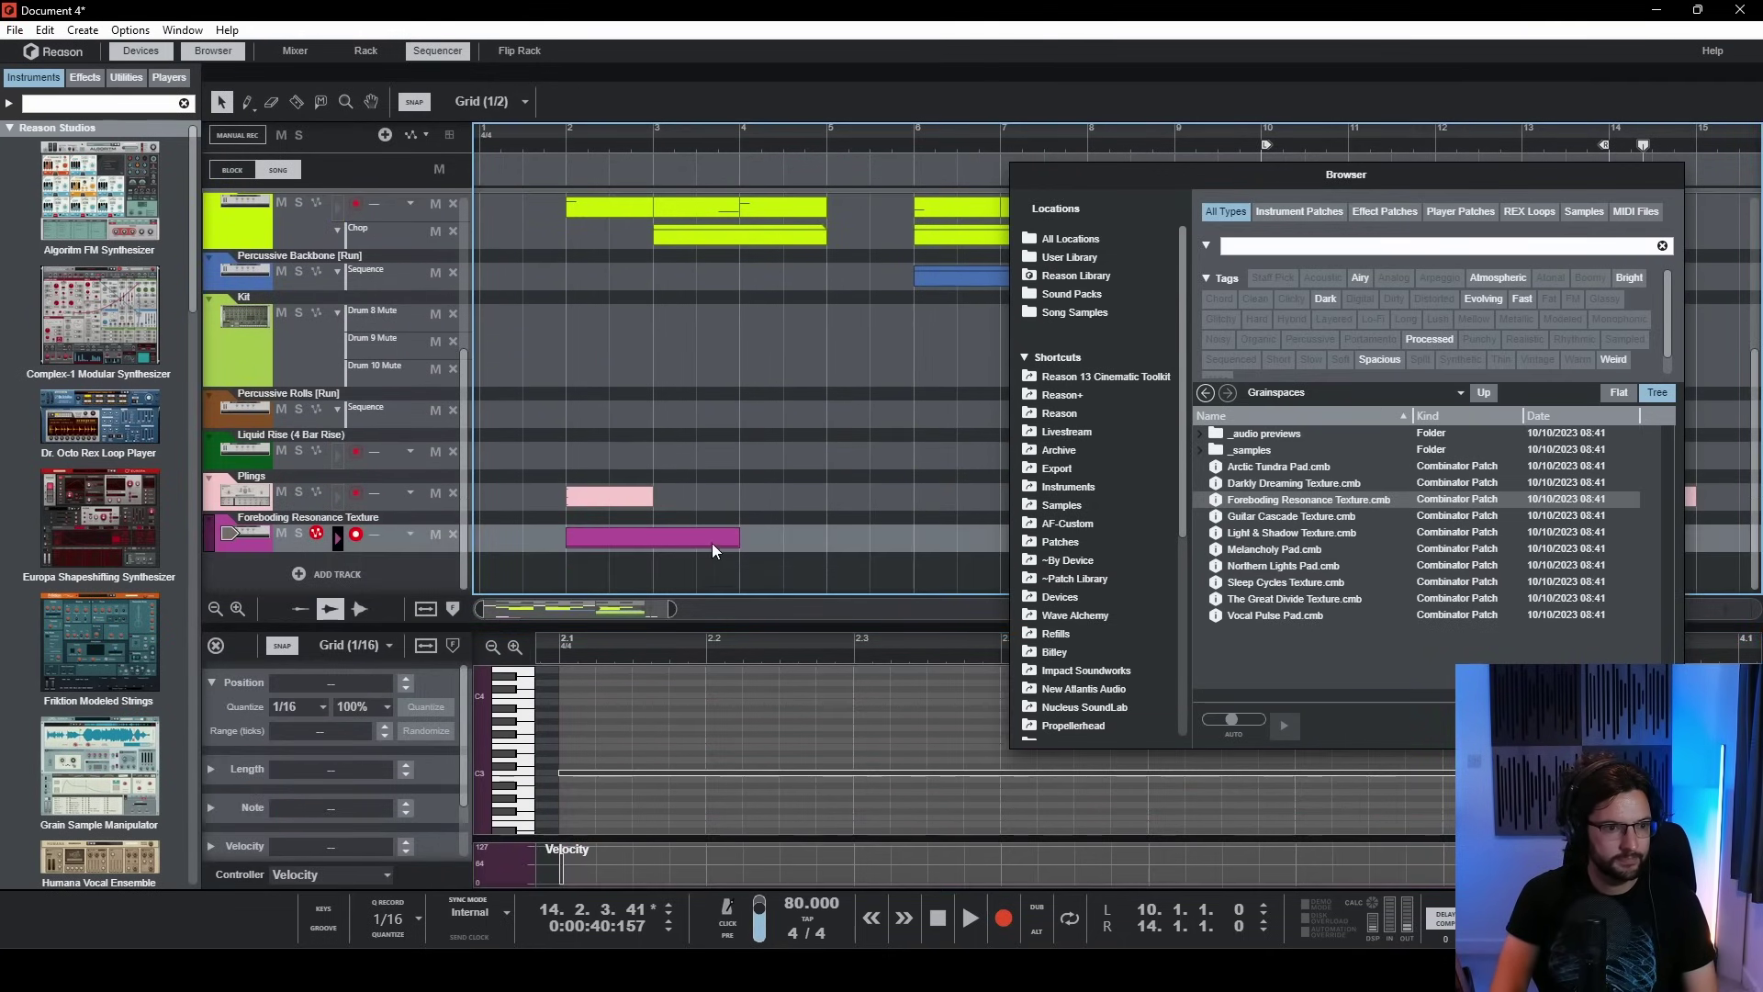
click(713, 543)
drag(743, 537, 903, 546)
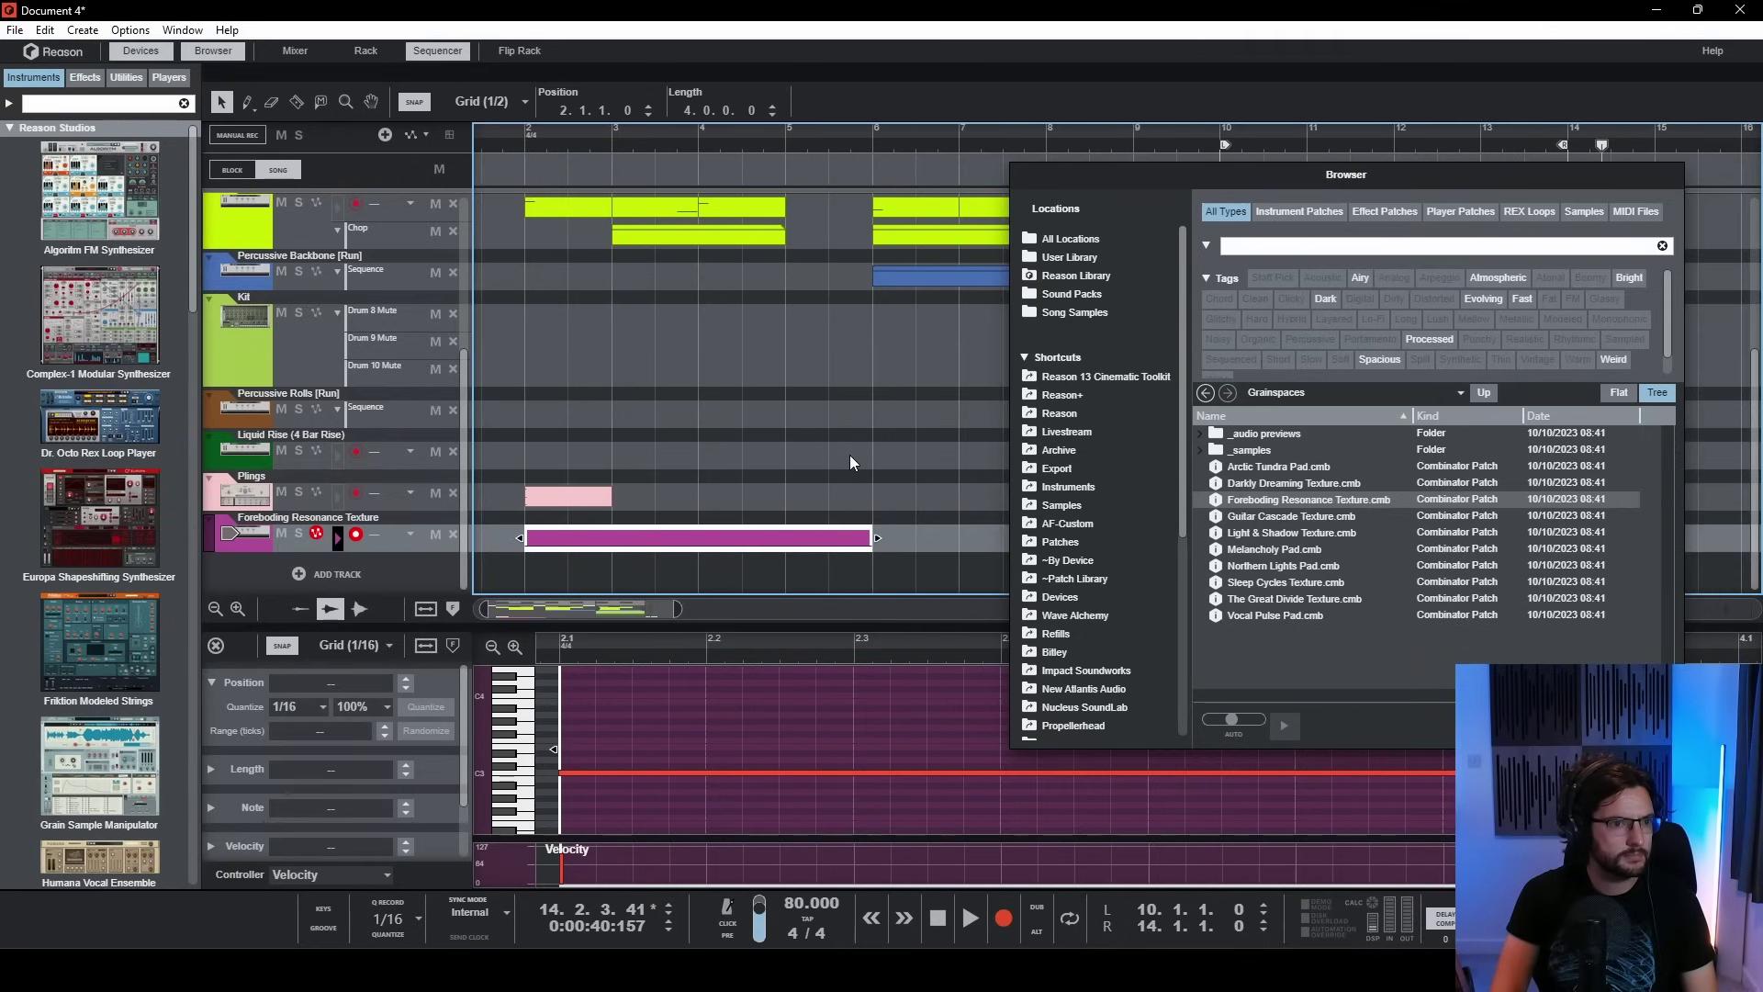
scroll(850, 452, up, 5)
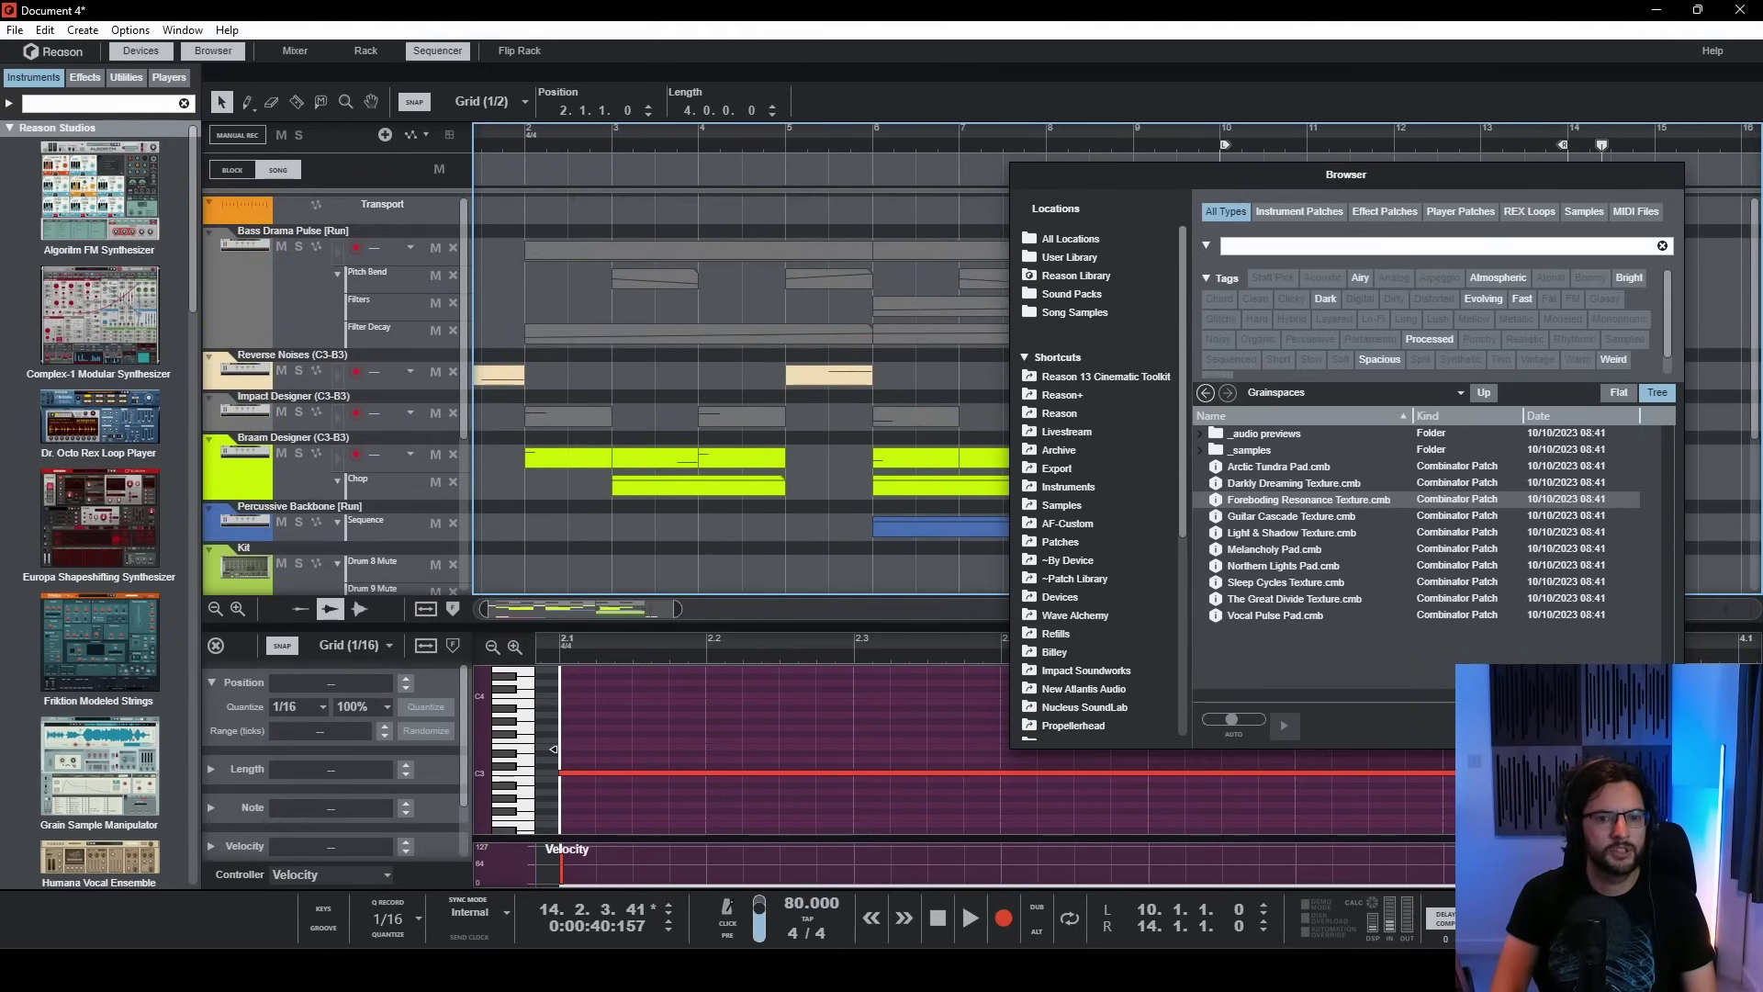
- Enable the low-pass filter on the Foreboding Resonance Texture mixer channel and create an automation lane for its LPF frequency
key(F3)
scroll(1006, 444, down, 5)
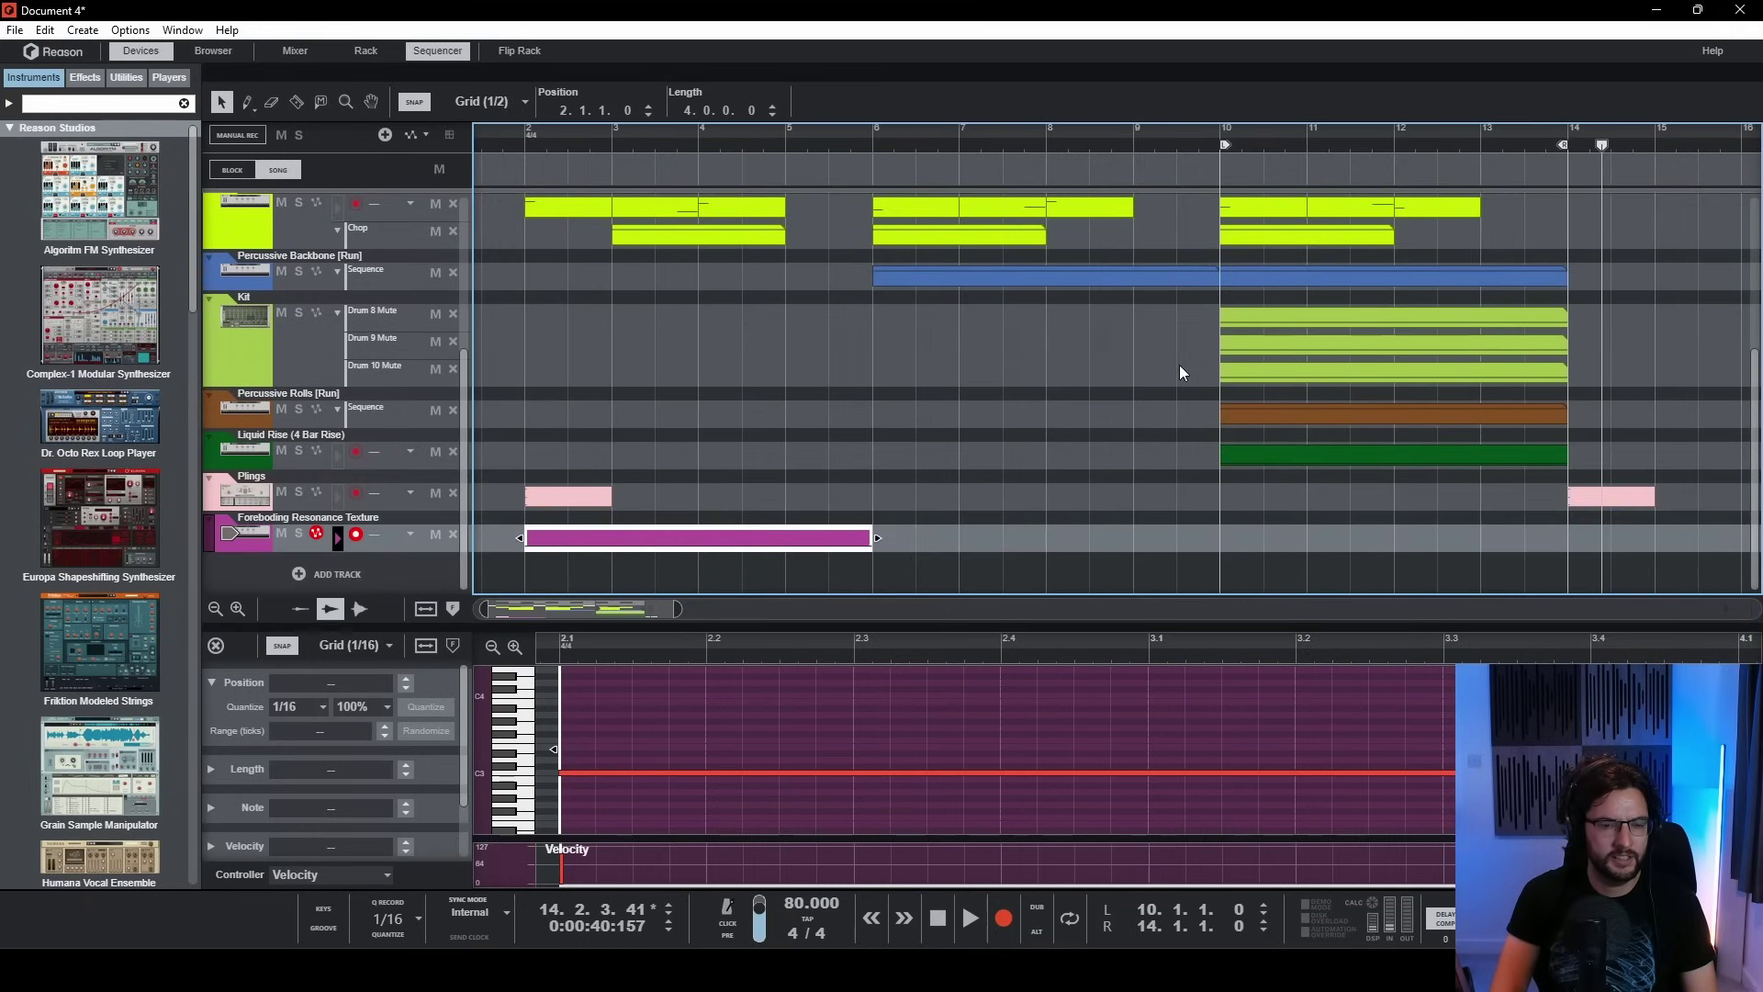
scroll(1121, 316, up, 5)
scroll(1192, 414, down, 5)
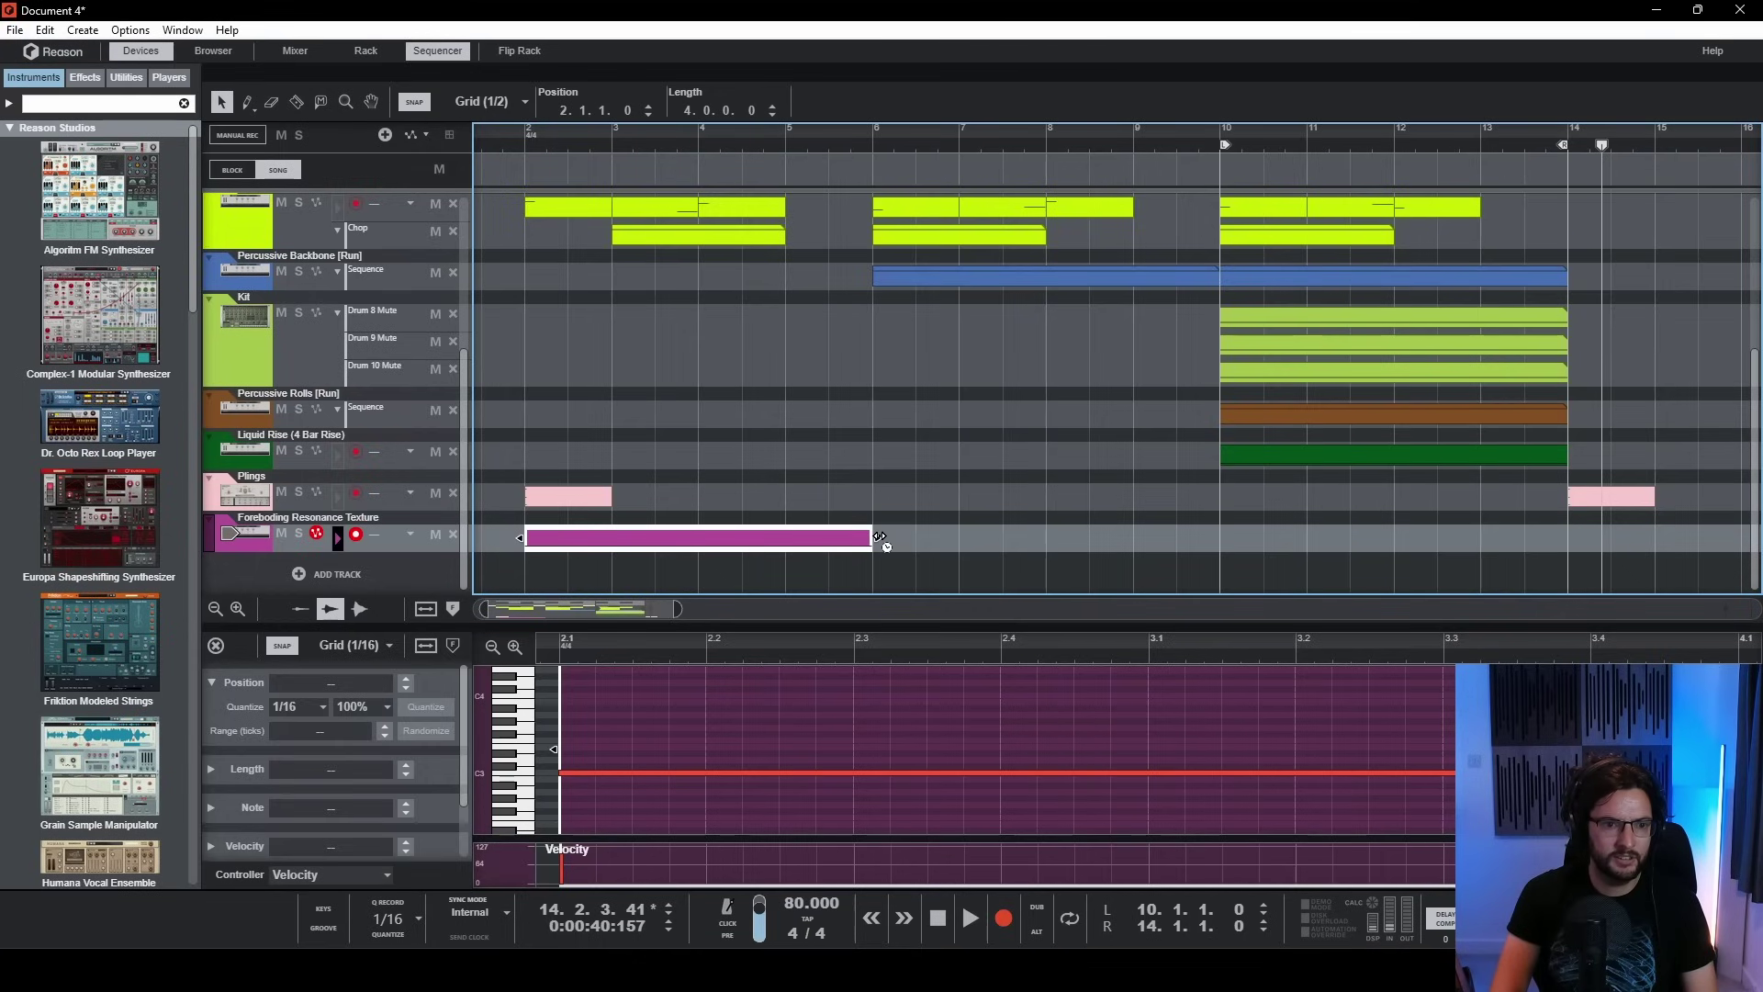
click(478, 494)
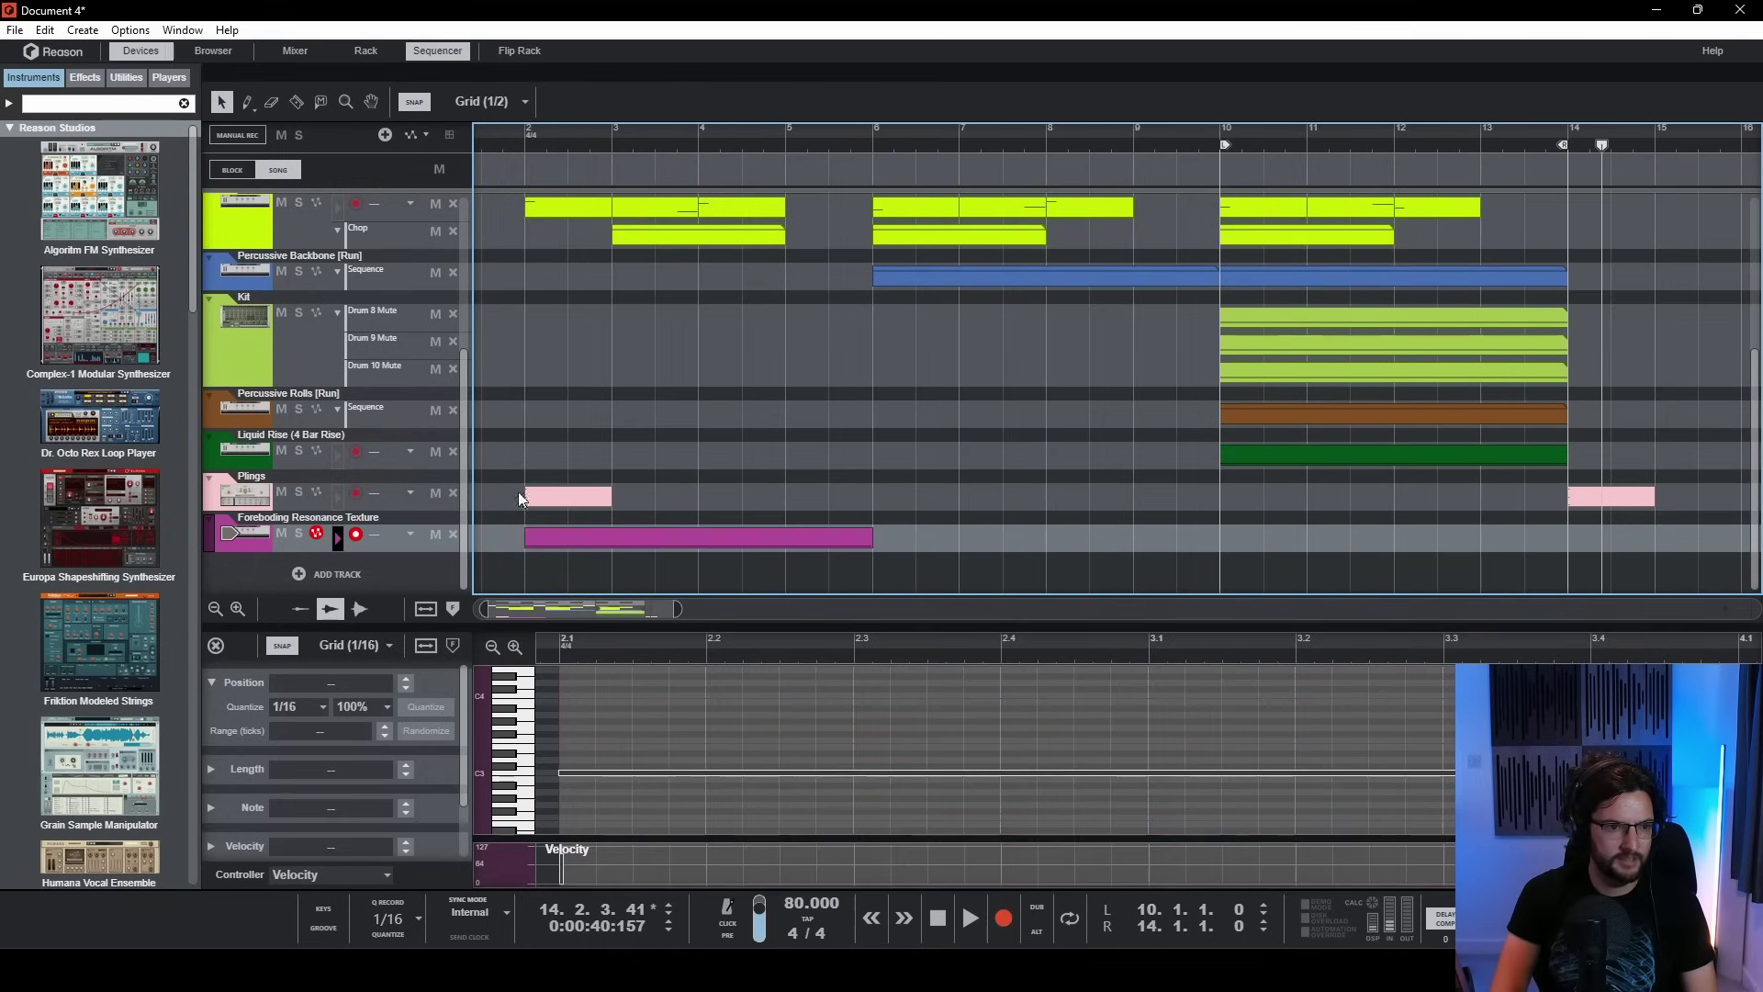
key(F5)
scroll(1500, 309, up, 5)
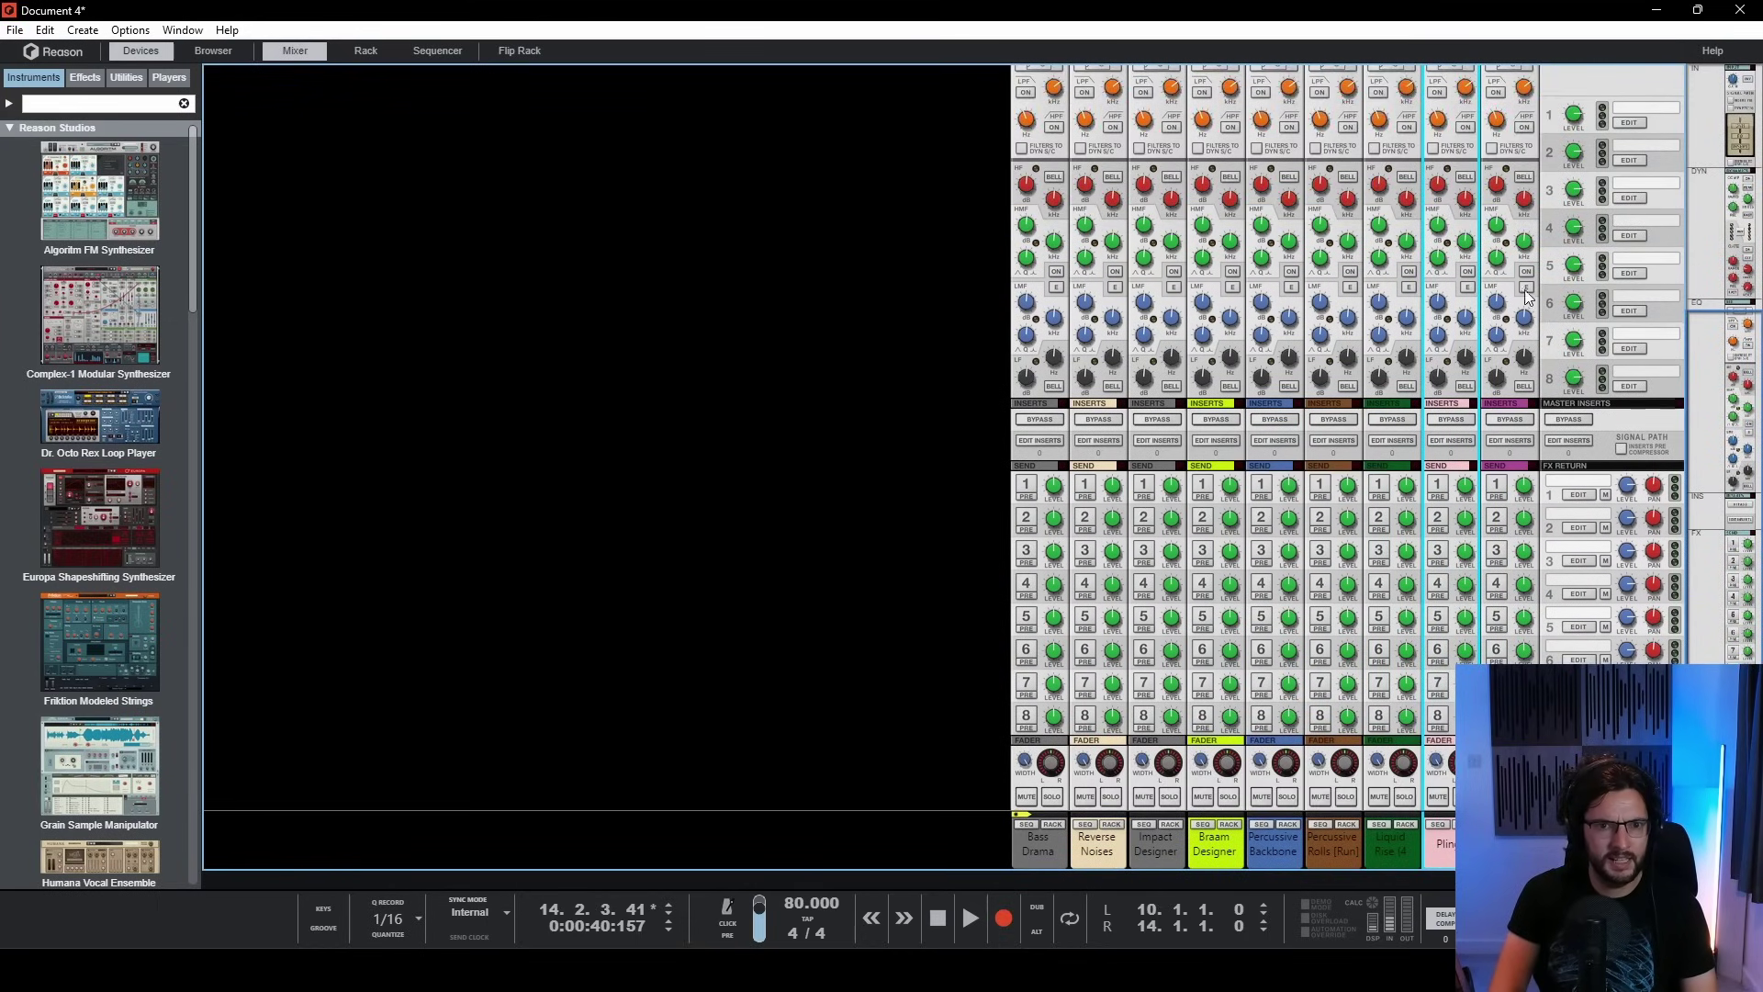
click(1496, 313)
right_click(1522, 315)
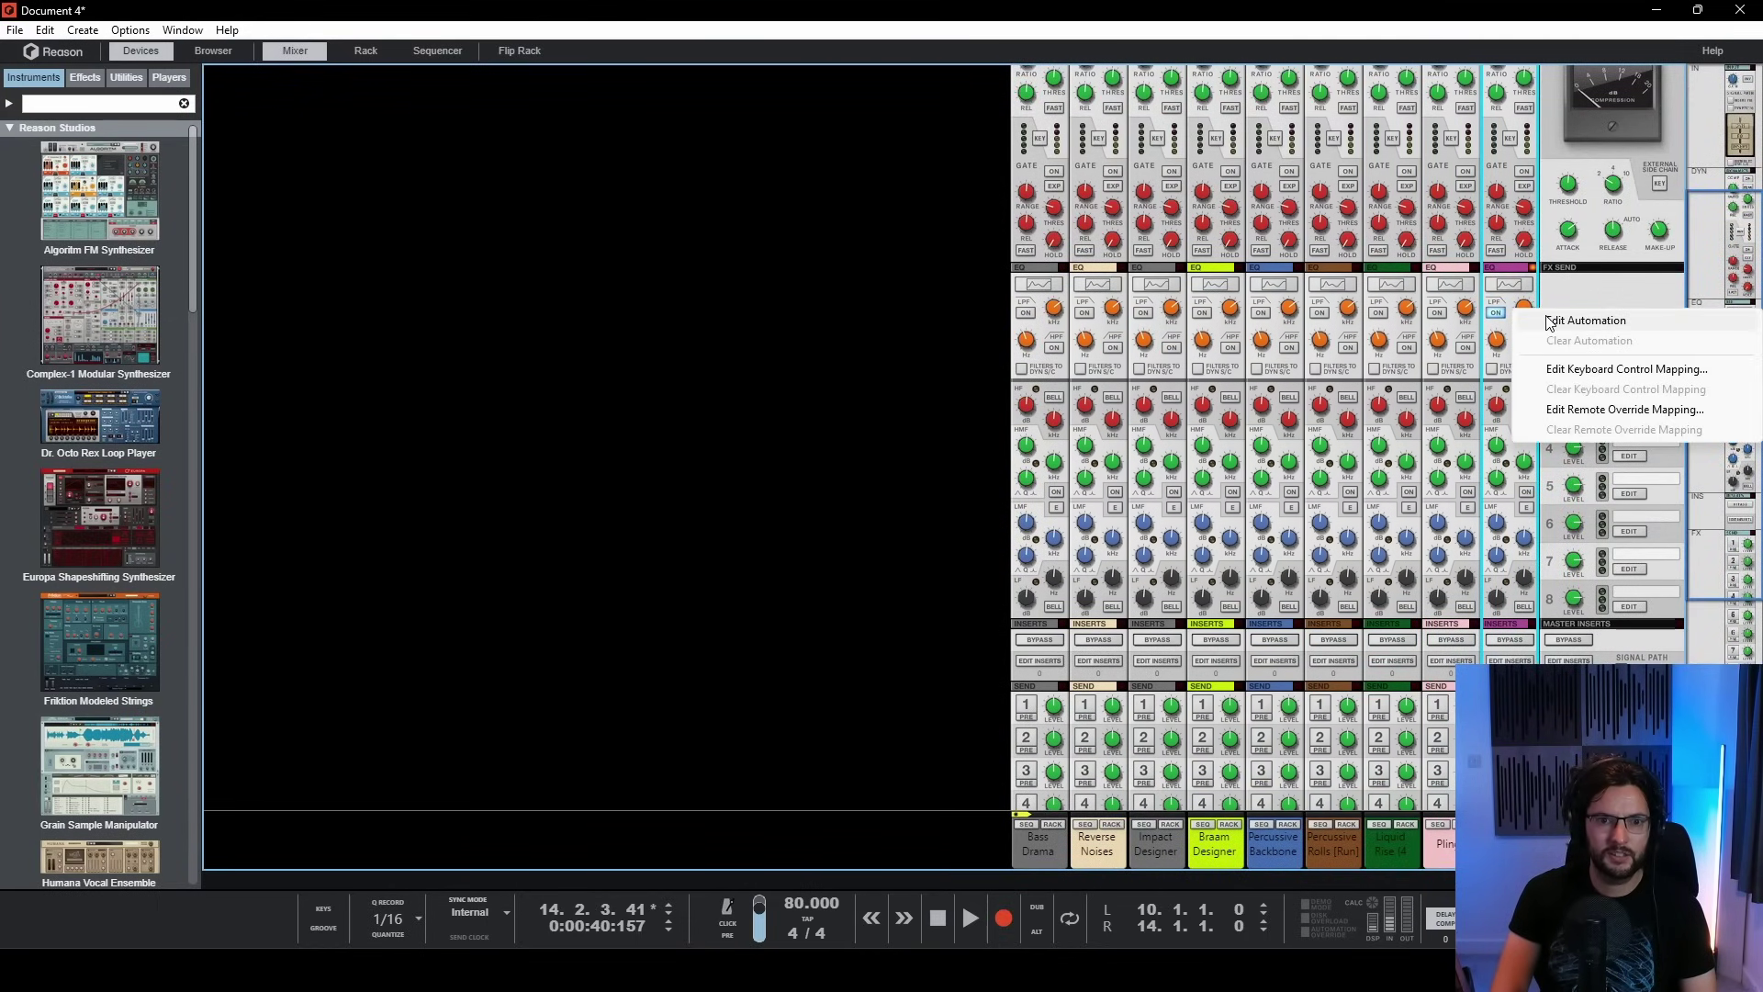
click(1545, 316)
key(F5)
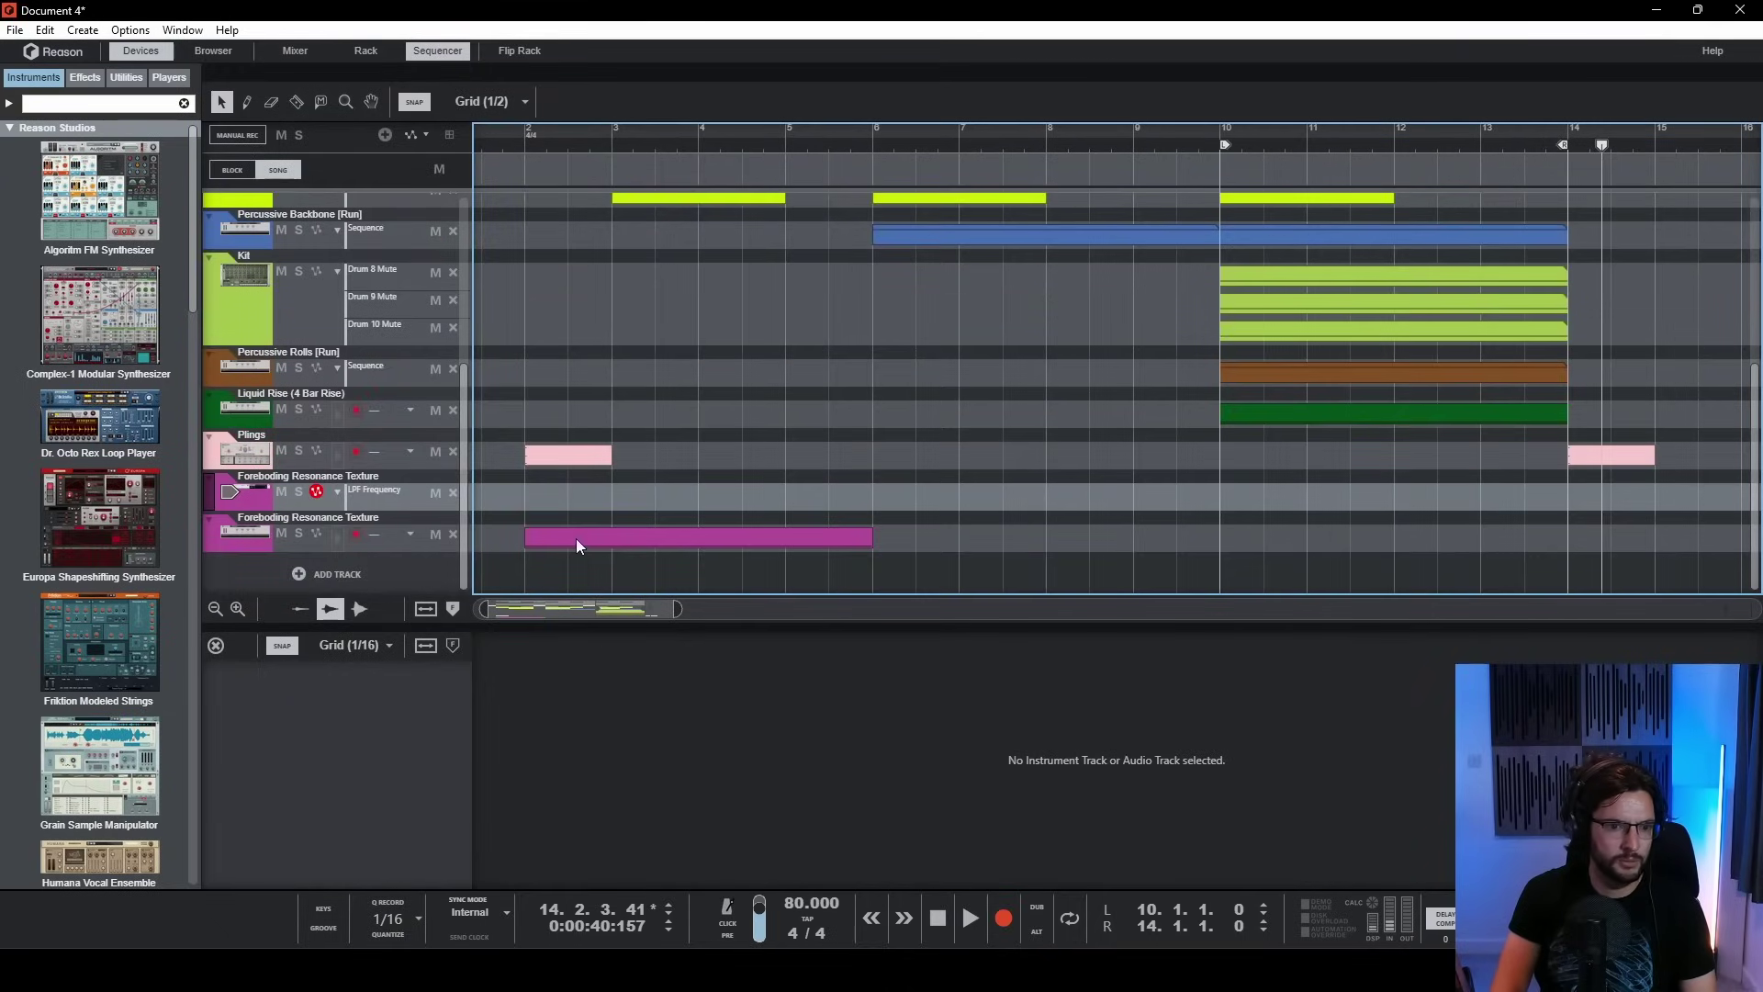
- Draw an LPF Frequency automation clip around the Foreboding Resonance Texture part, rising from bar 2 to near maximum at bar 6
click(217, 646)
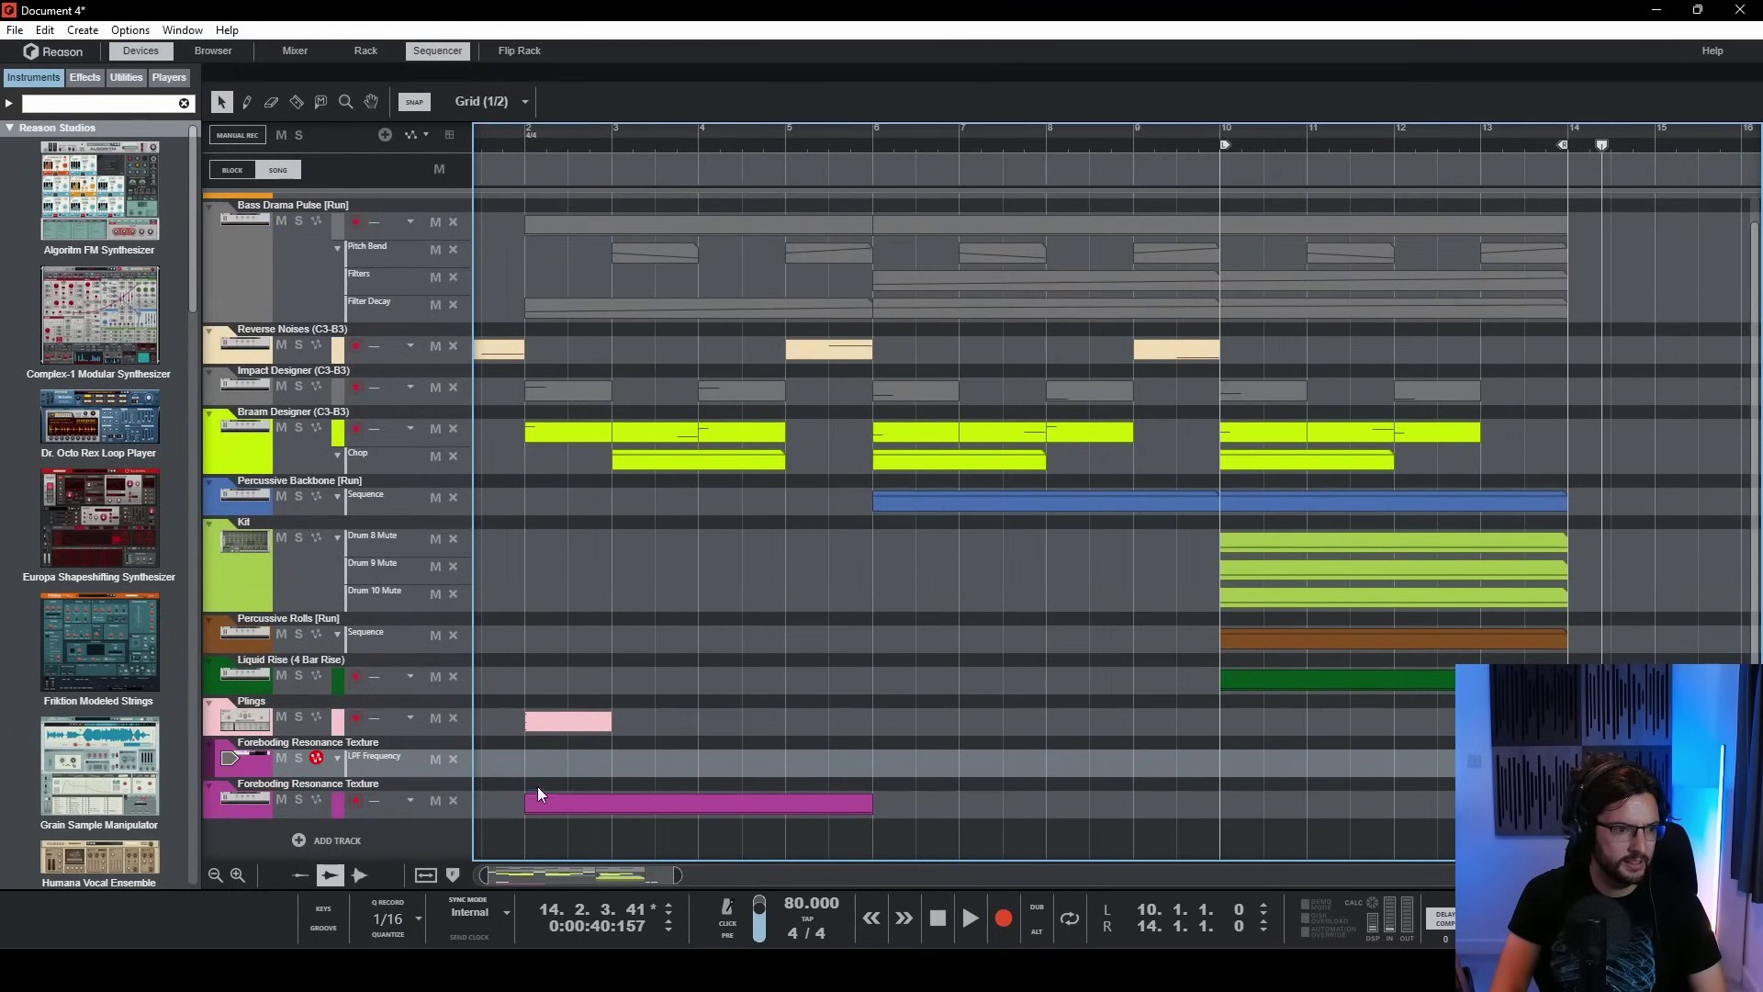
drag(517, 759, 868, 759)
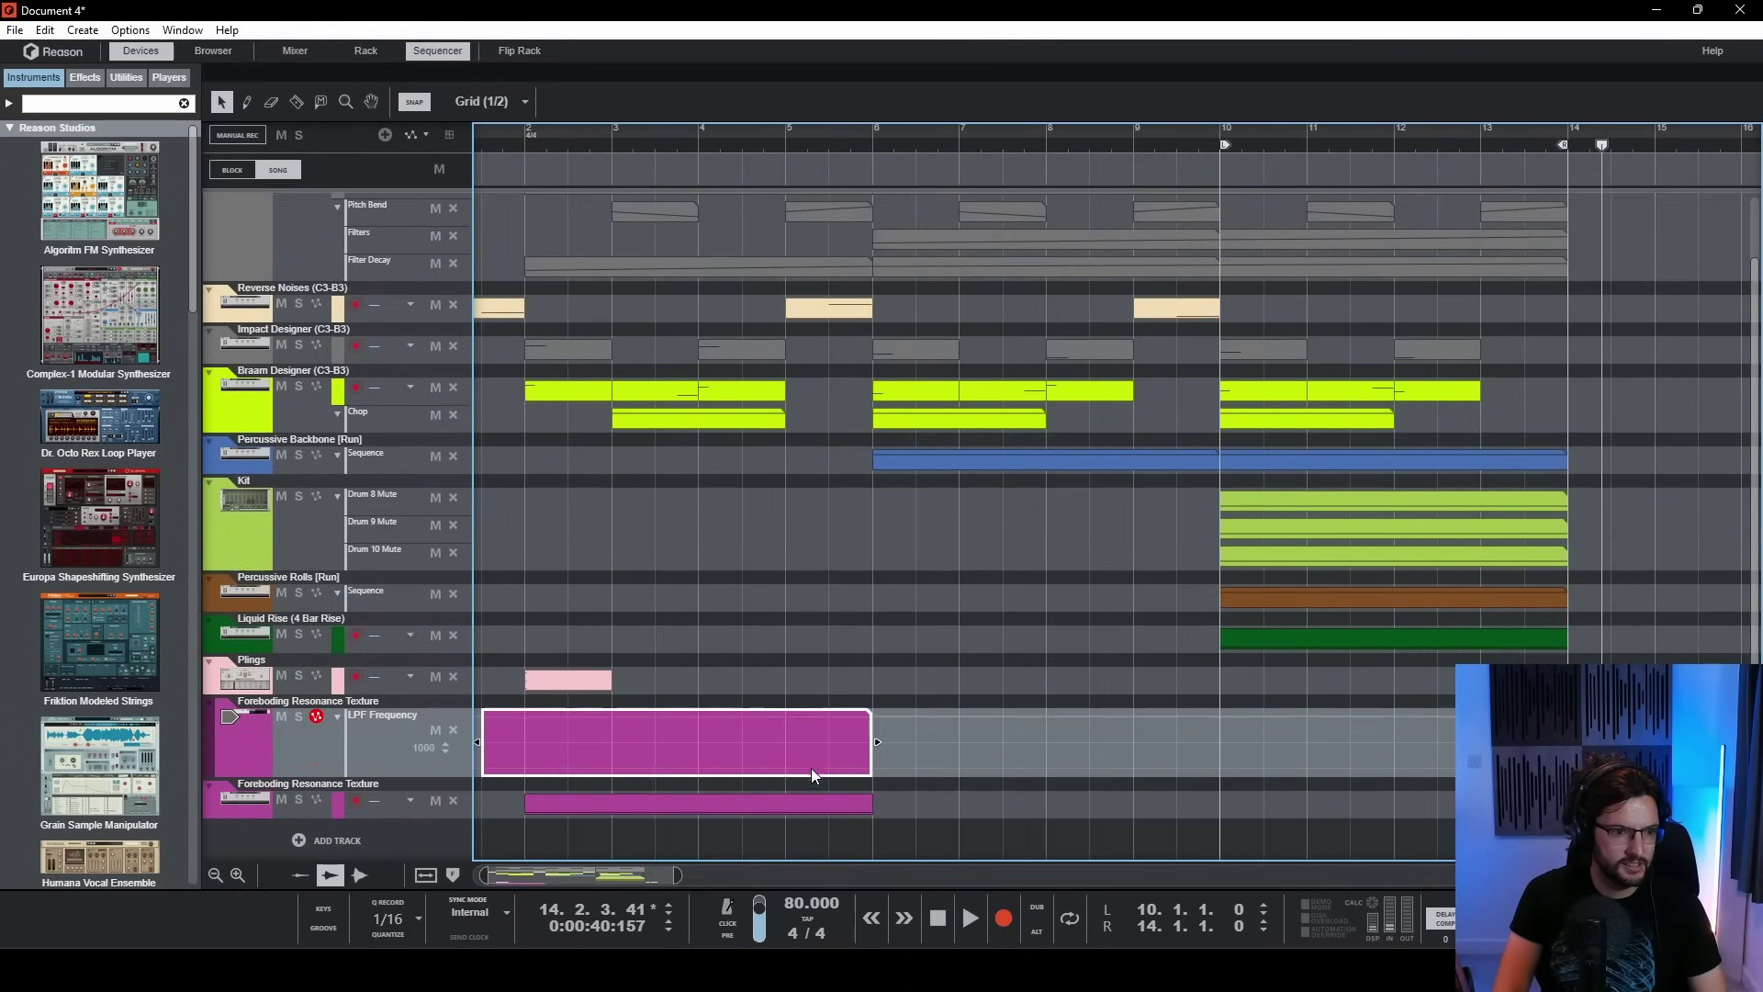
alt+click(525, 756)
alt+click(870, 714)
click(834, 676)
- Play the arrangement from bar 2 and adjust the Foreboding Resonance Texture channel's level while listening, then stop playback
drag(542, 143, 527, 168)
key(space)
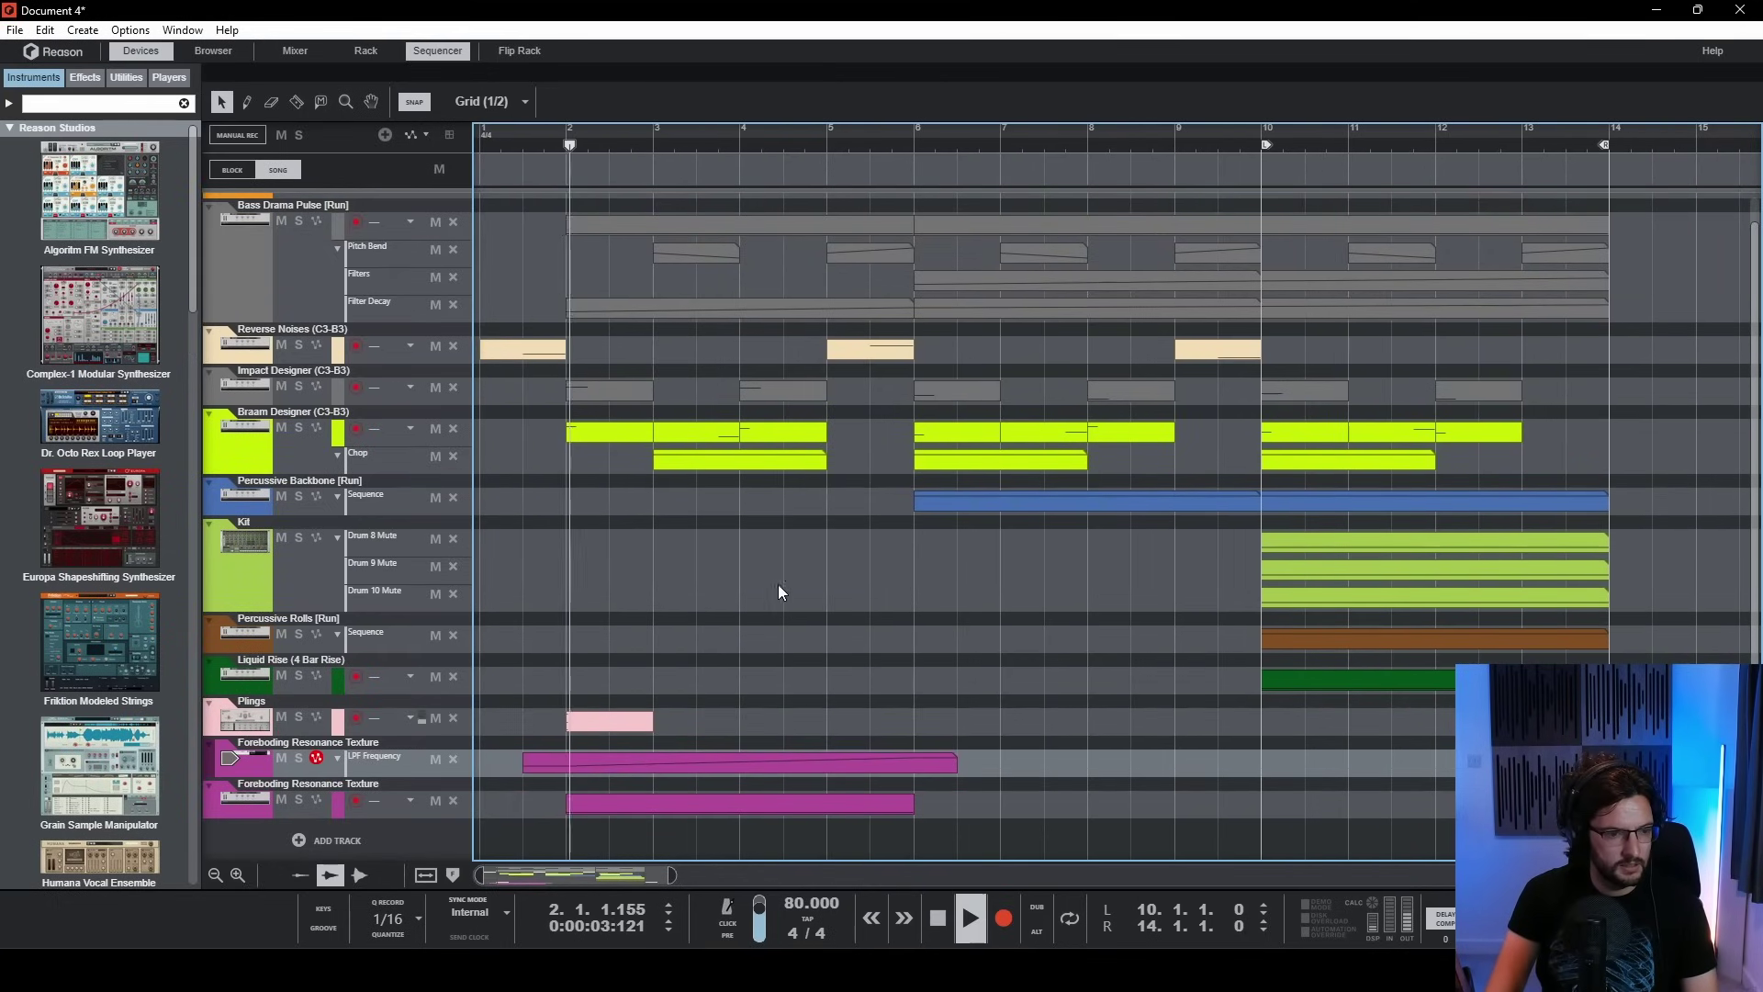
key(F5)
scroll(1439, 718, down, 5)
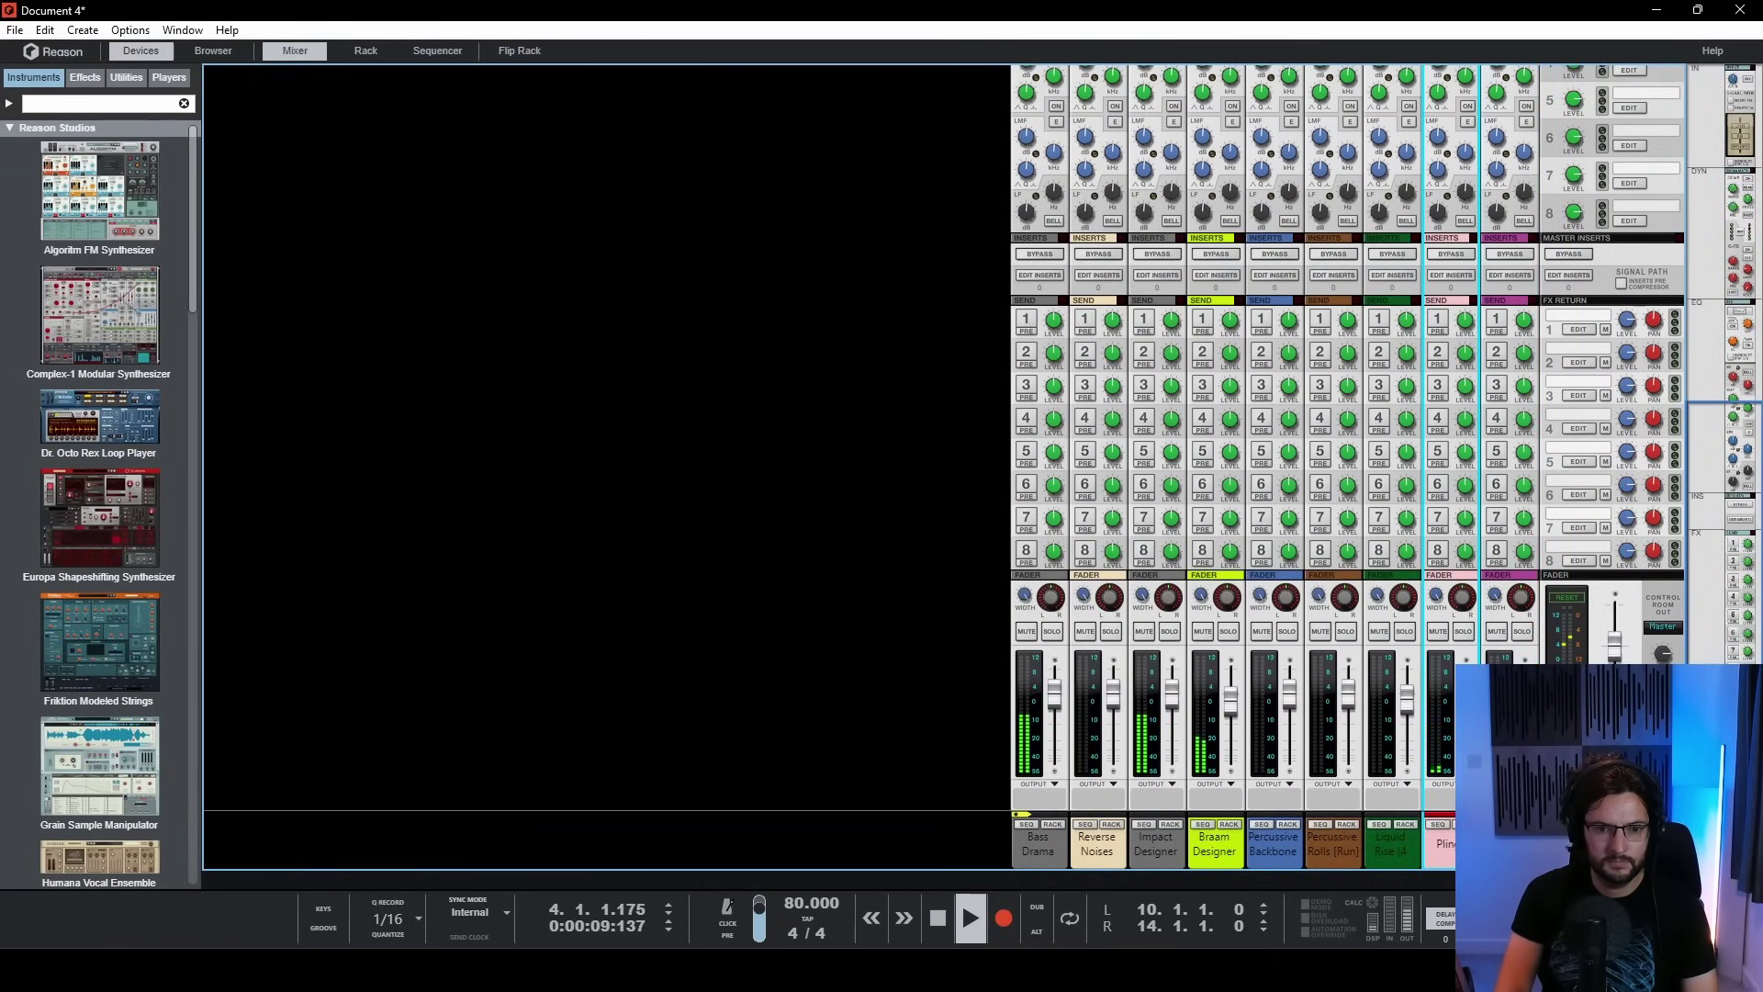
click(1524, 698)
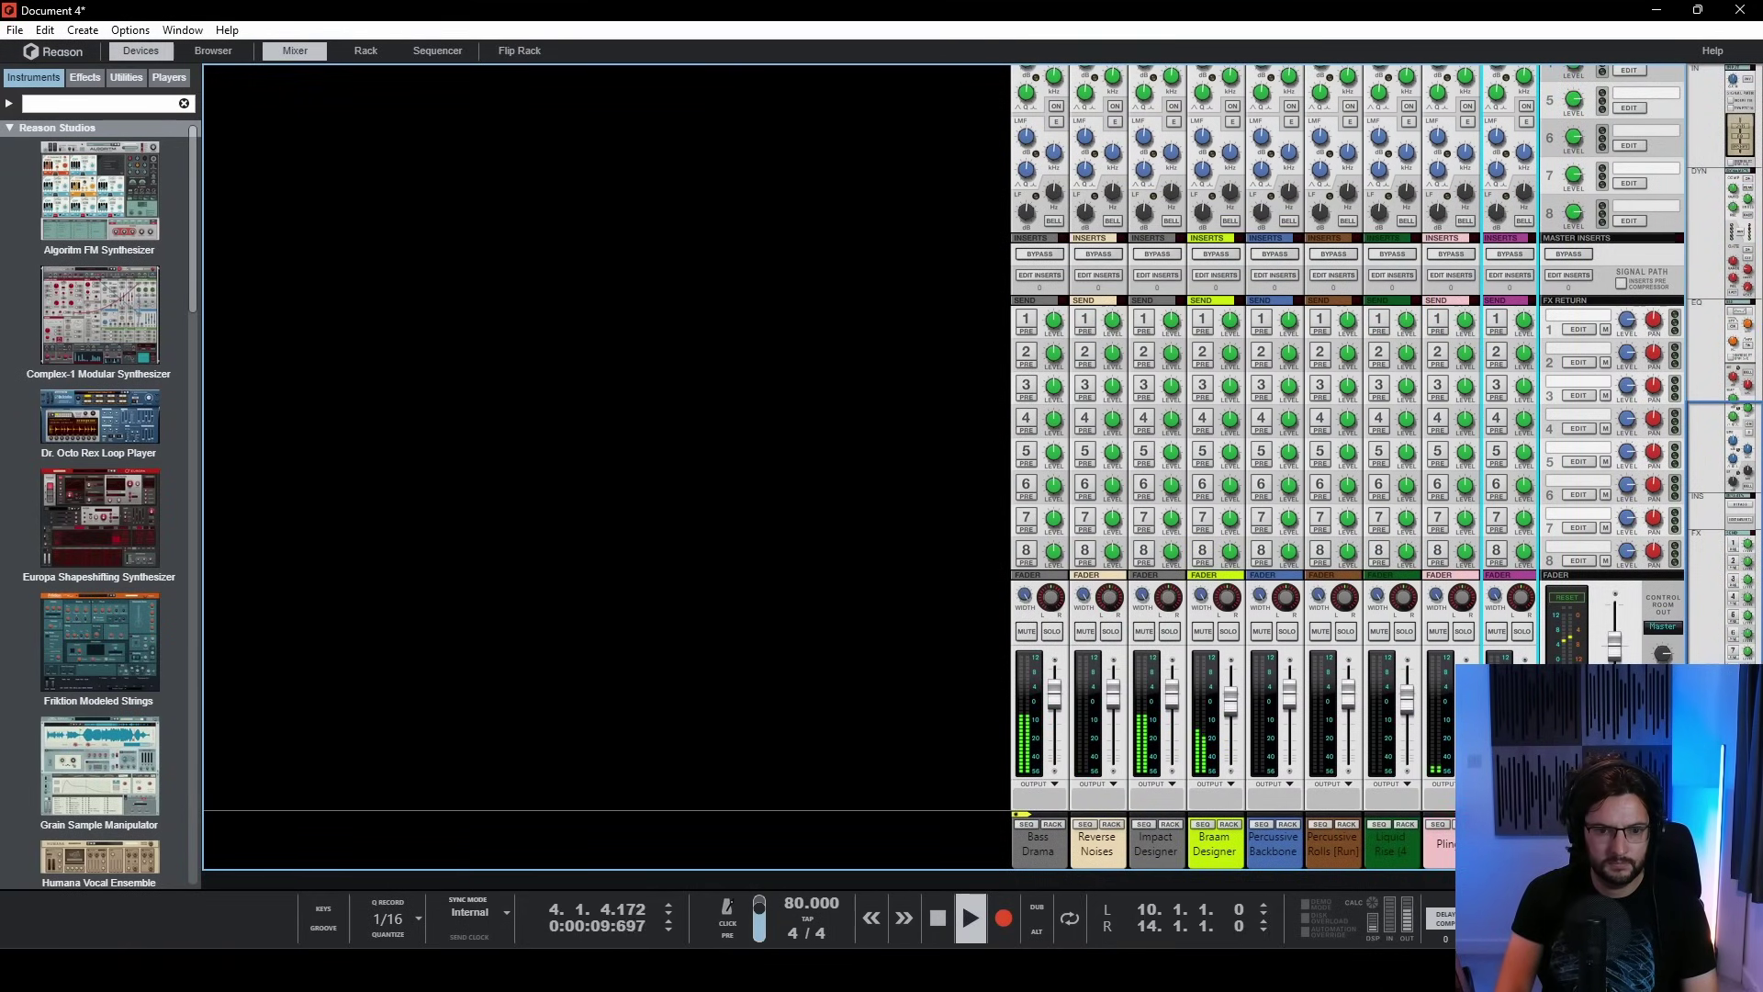
click(757, 621)
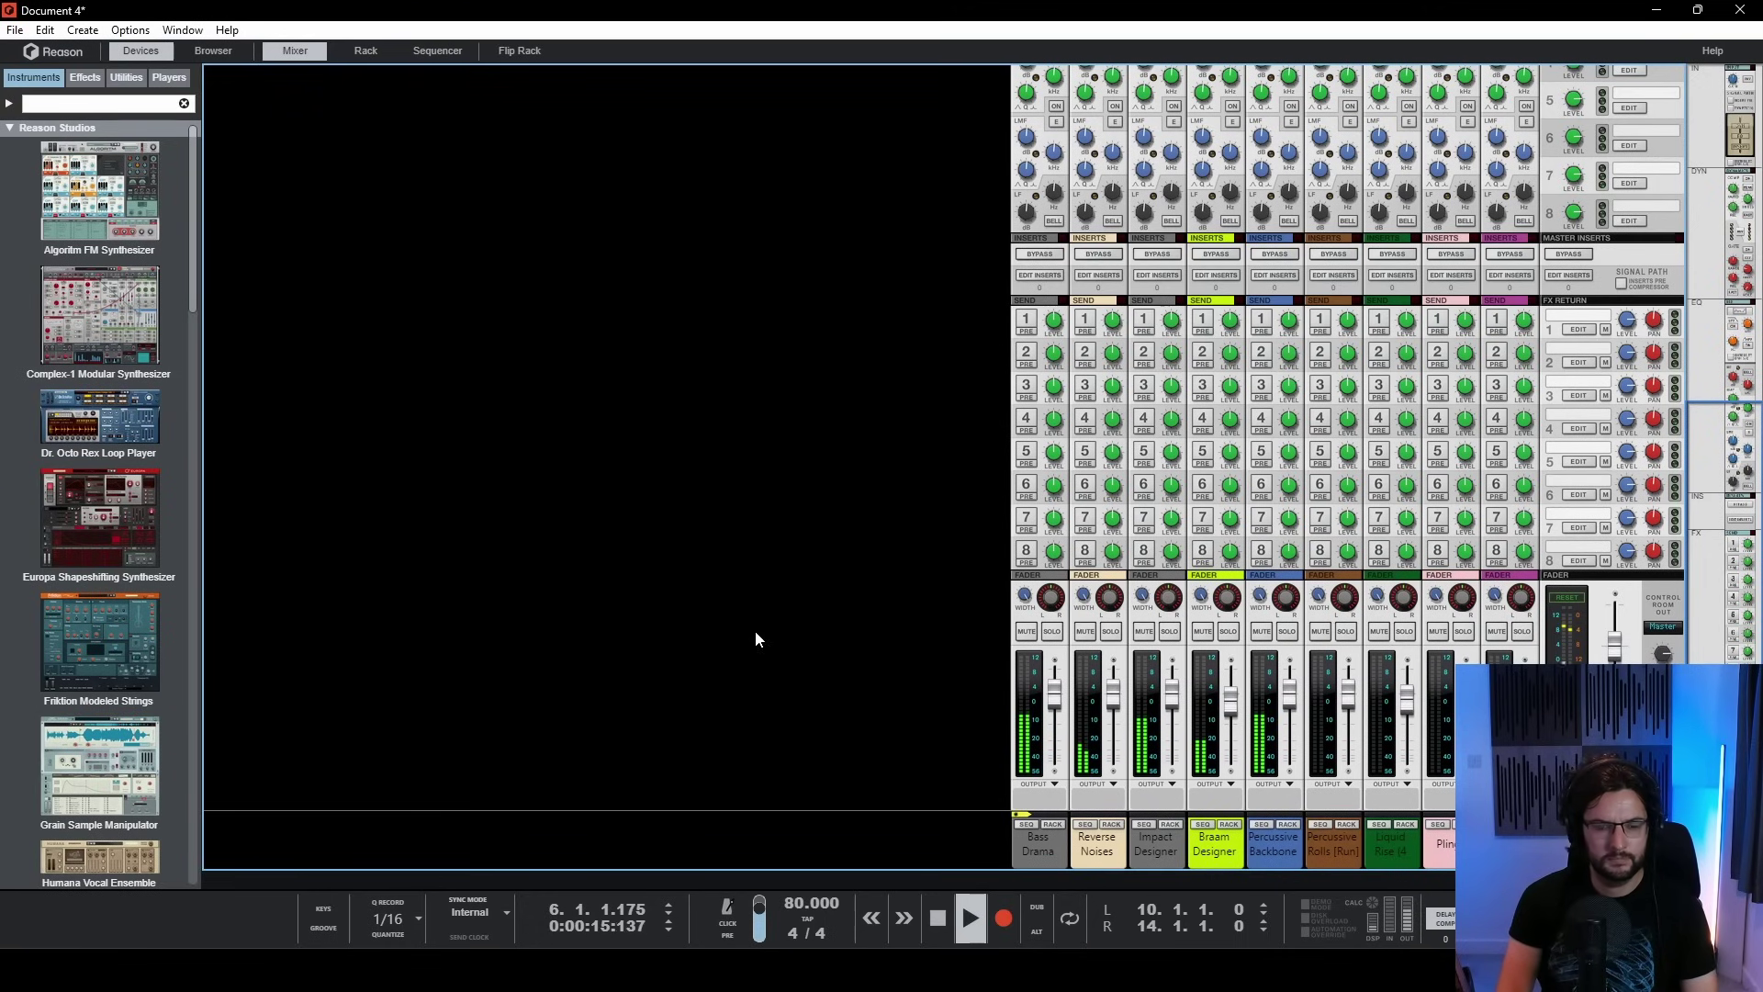
click(1509, 698)
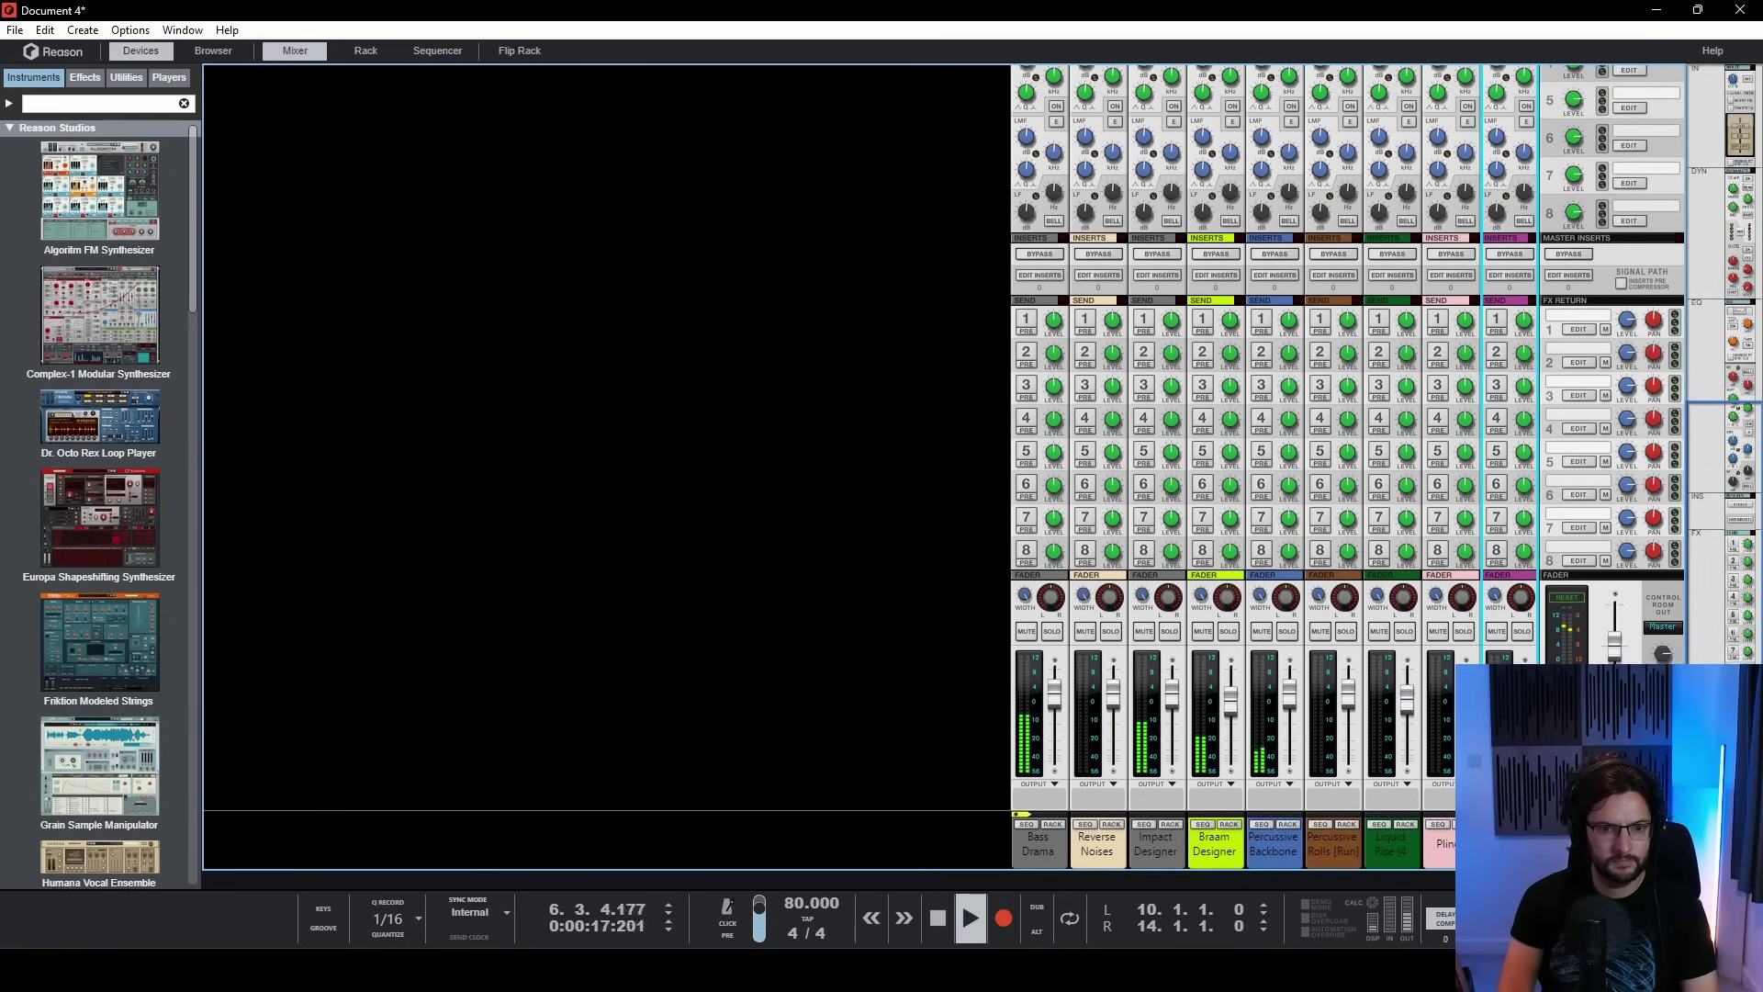
key(F7)
key(space)
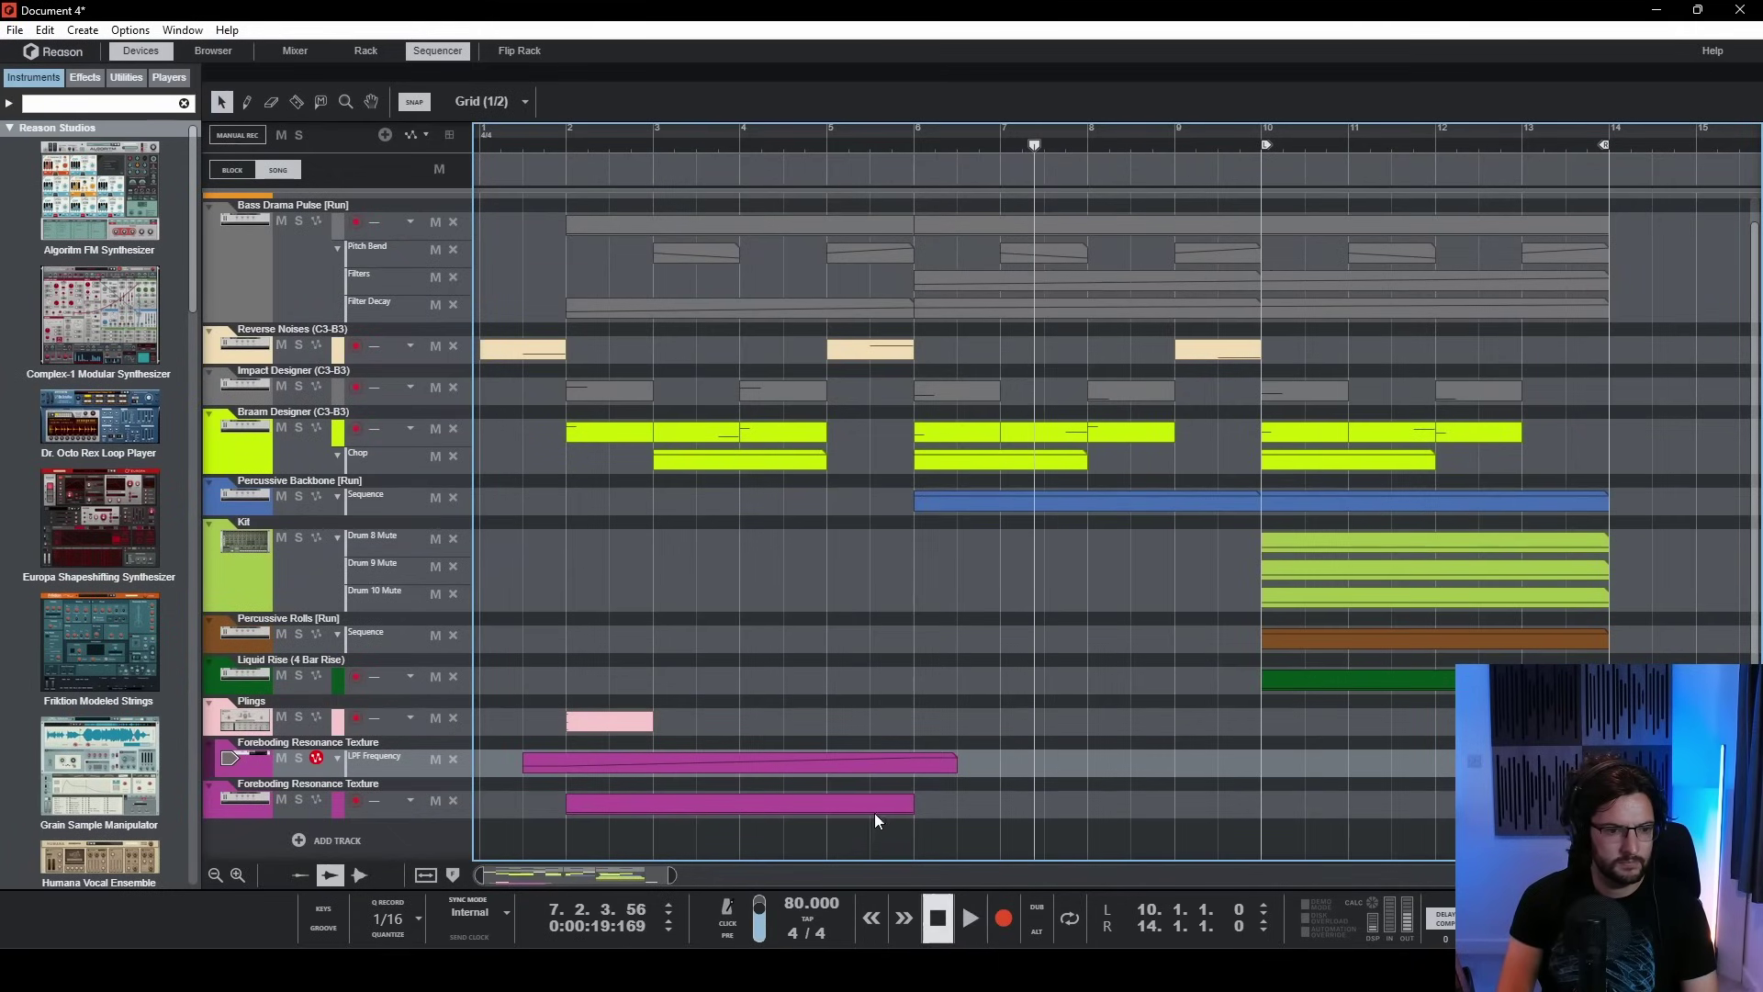
- Lower the starting point at bar 2 of the Foreboding Resonance Texture's LPF Frequency automation and review its filter in the mixer
click(873, 808)
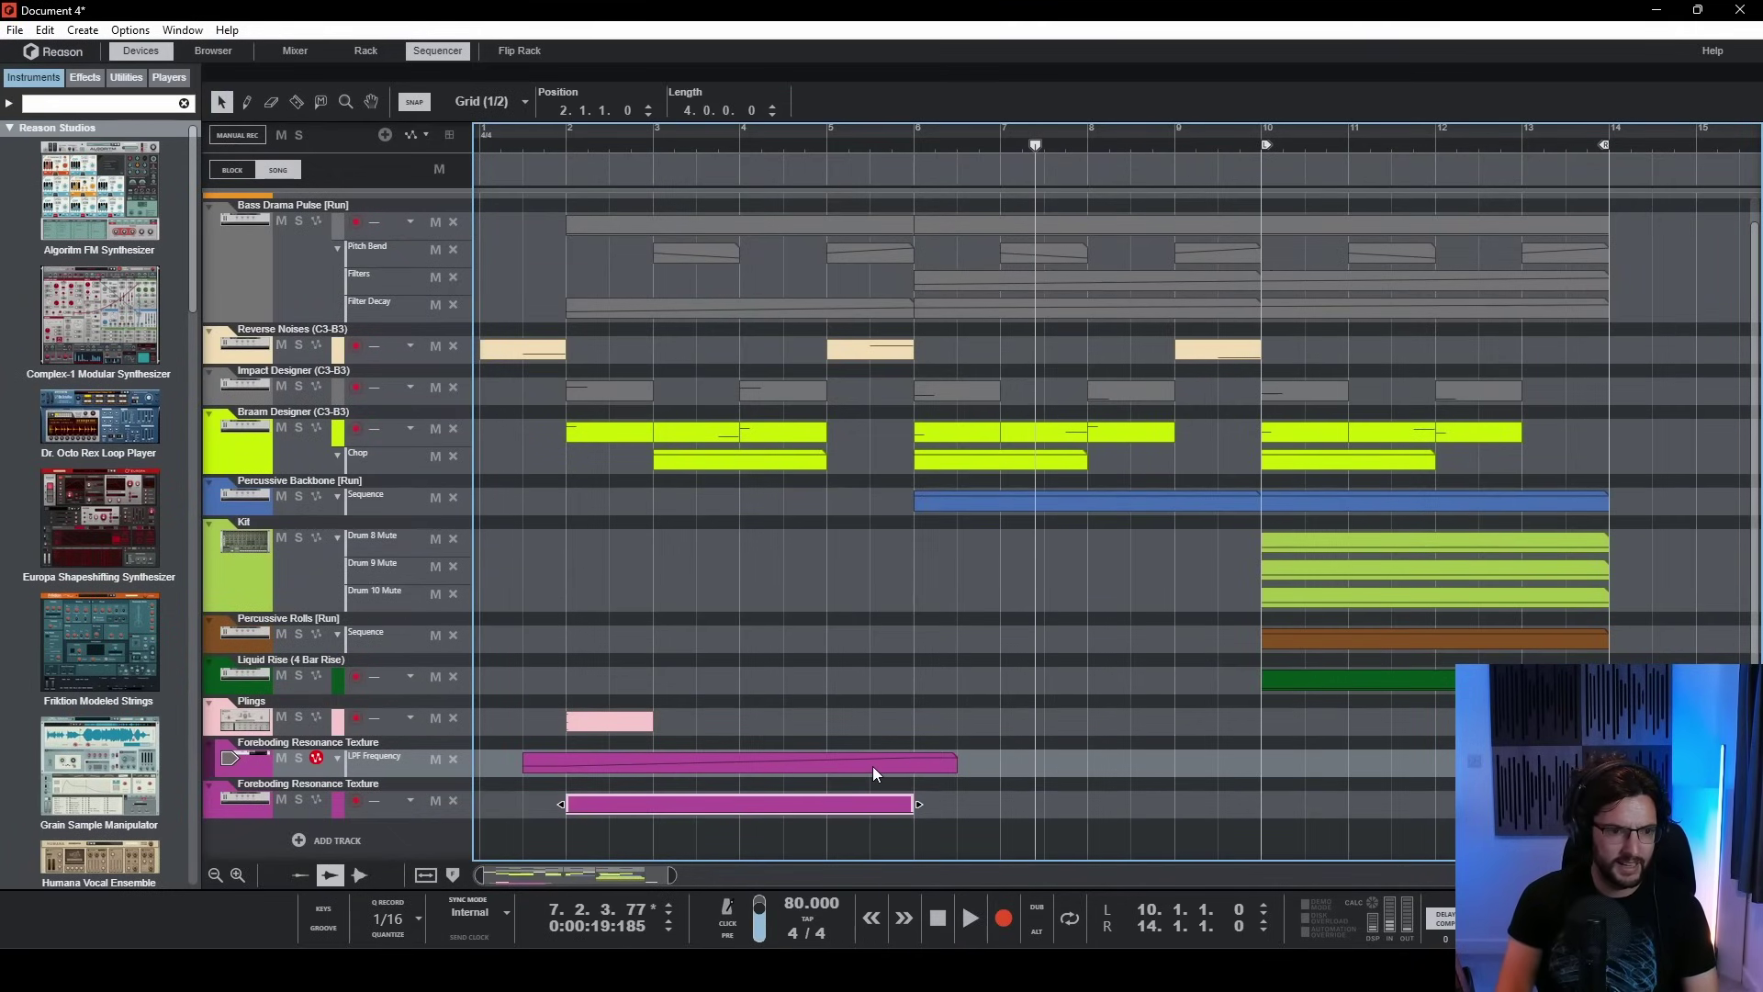
double_click(873, 766)
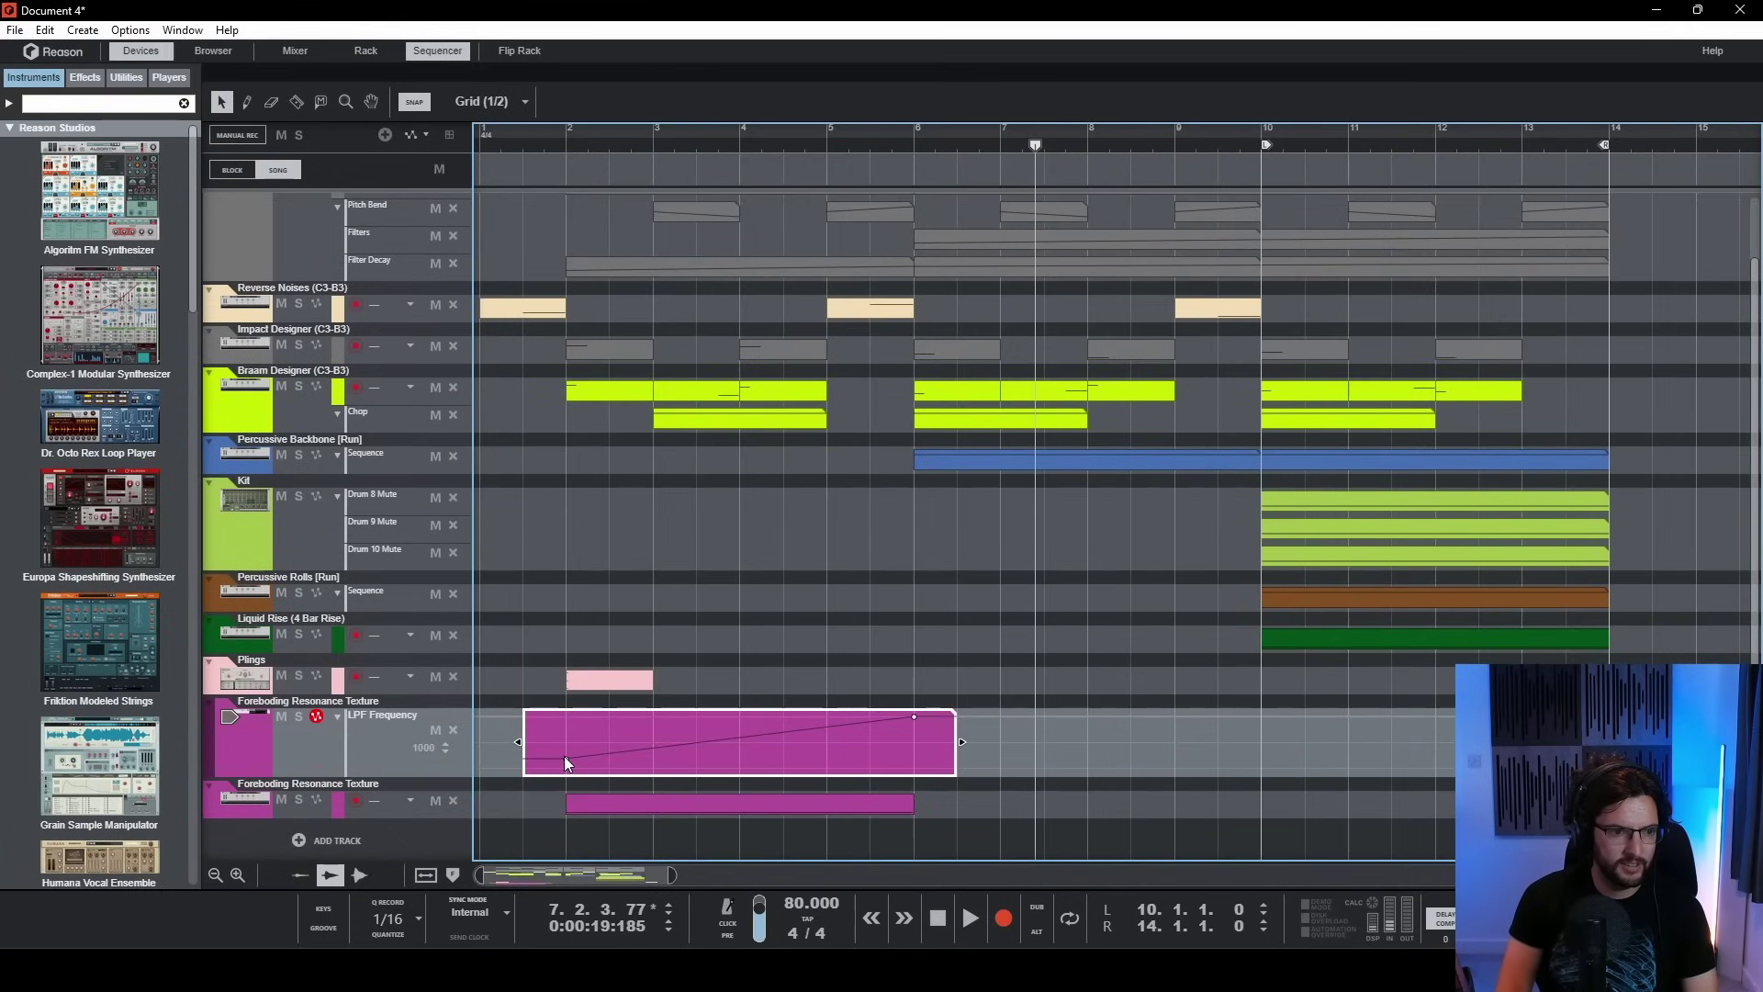
drag(565, 759, 569, 769)
key(Escape)
key(F6)
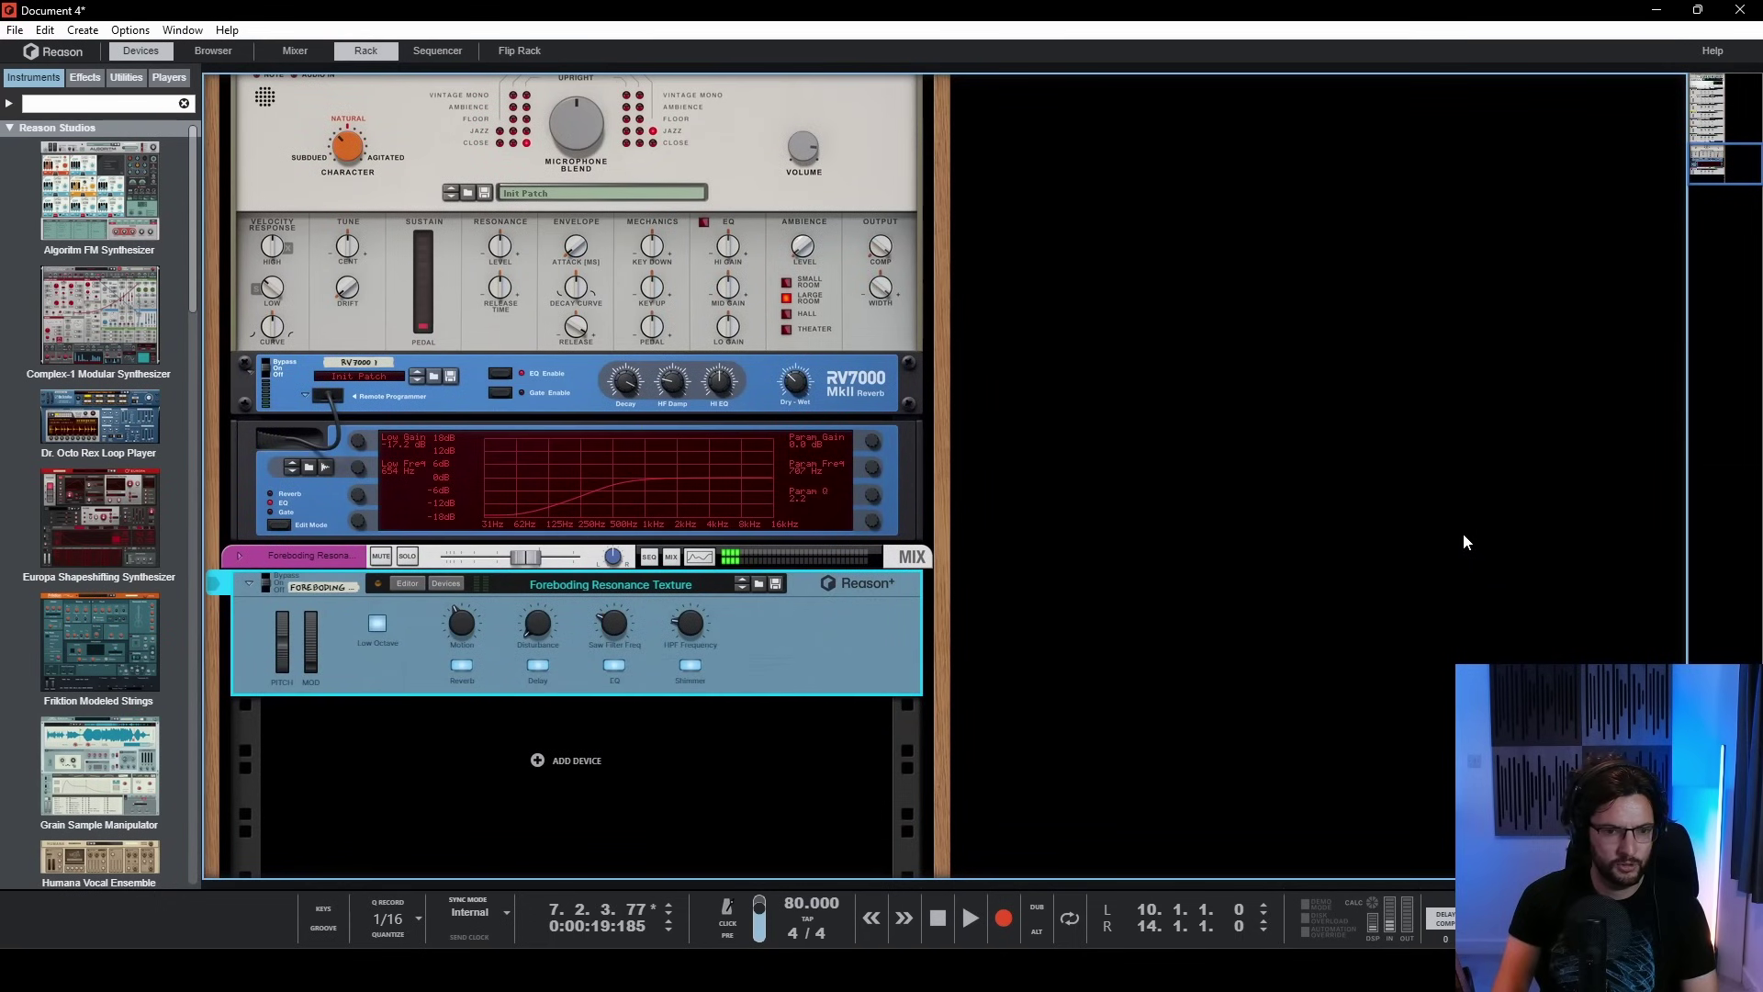
key(F5)
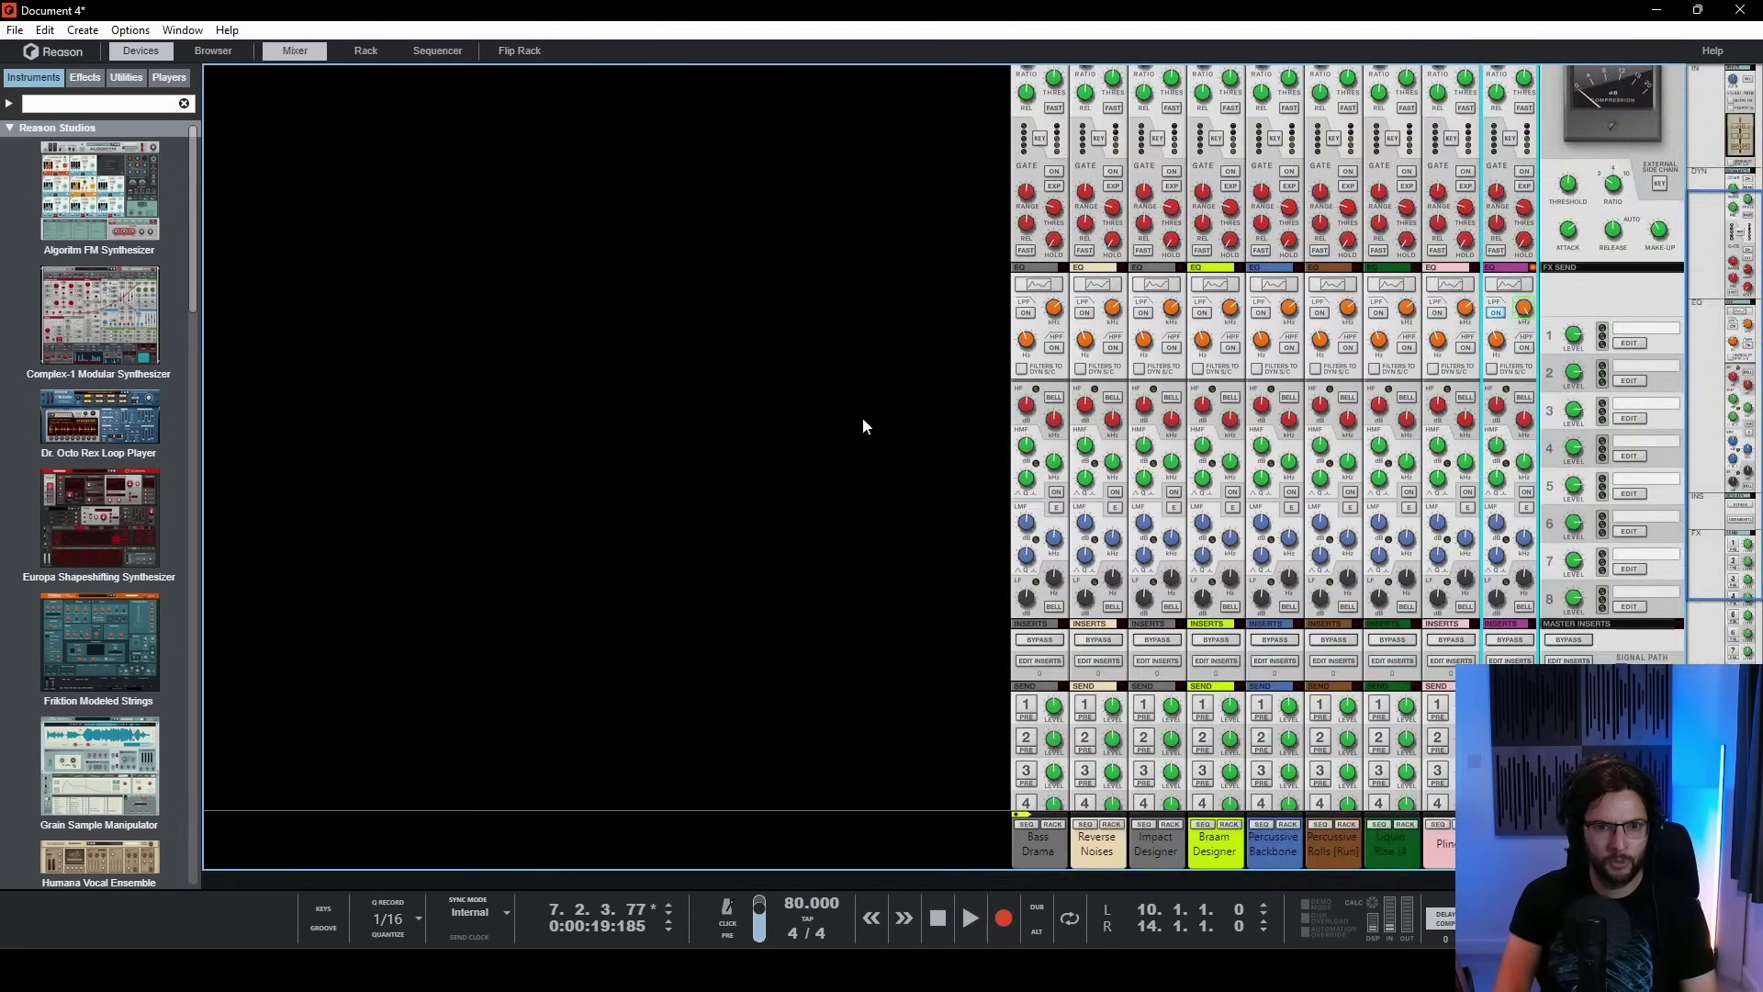
key(F7)
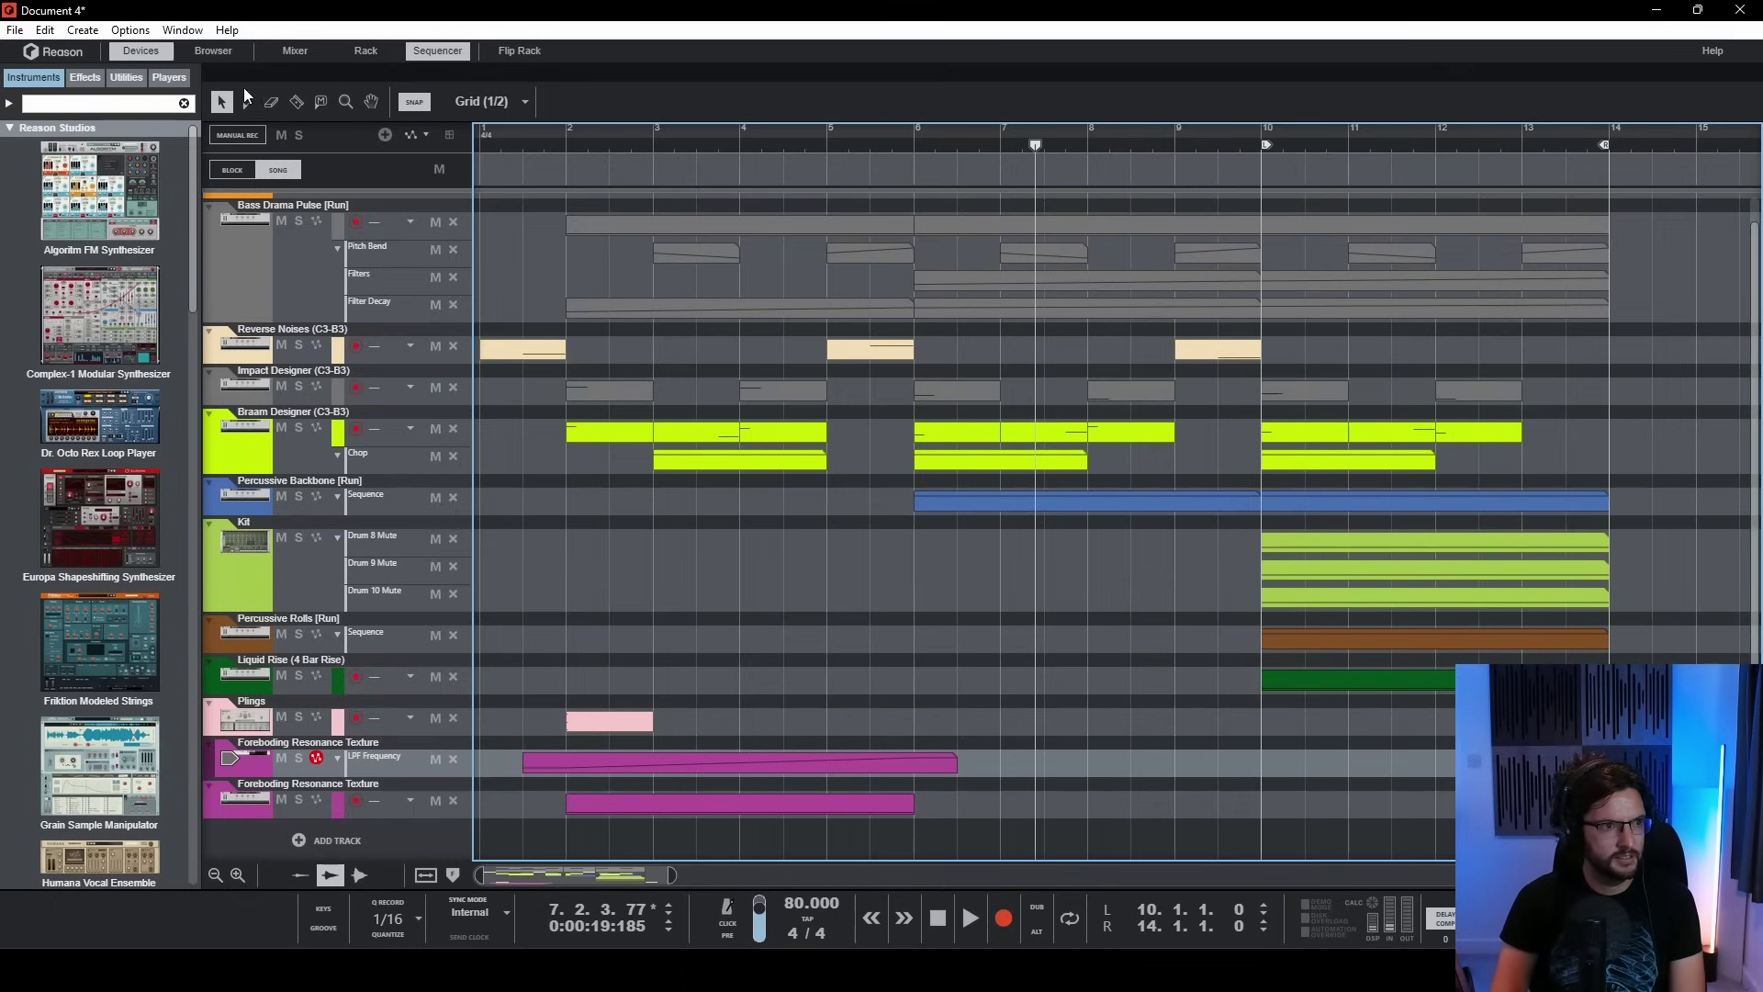
- Add the Darkly Dreaming Texture patch from the Grainspaces folder as a new track below the Foreboding Resonance Texture
click(213, 50)
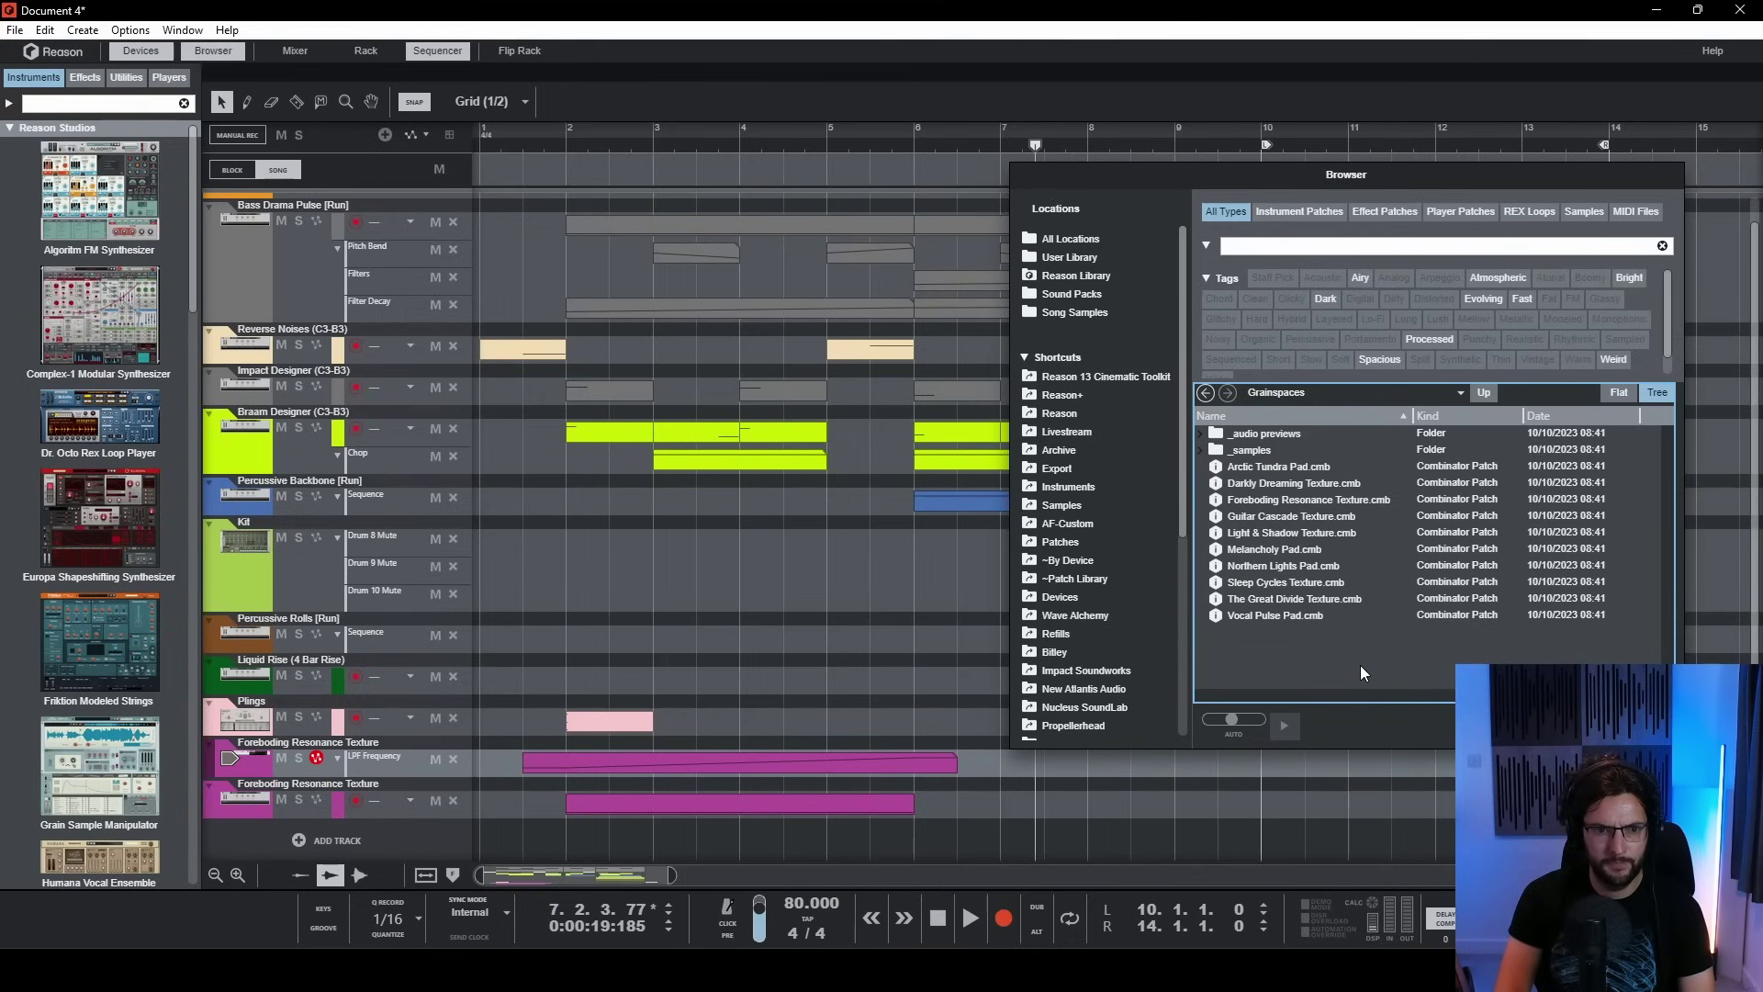
mouse_move(1308, 498)
mouse_down()
mouse_move(748, 598)
mouse_move(532, 826)
mouse_move(469, 790)
mouse_up()
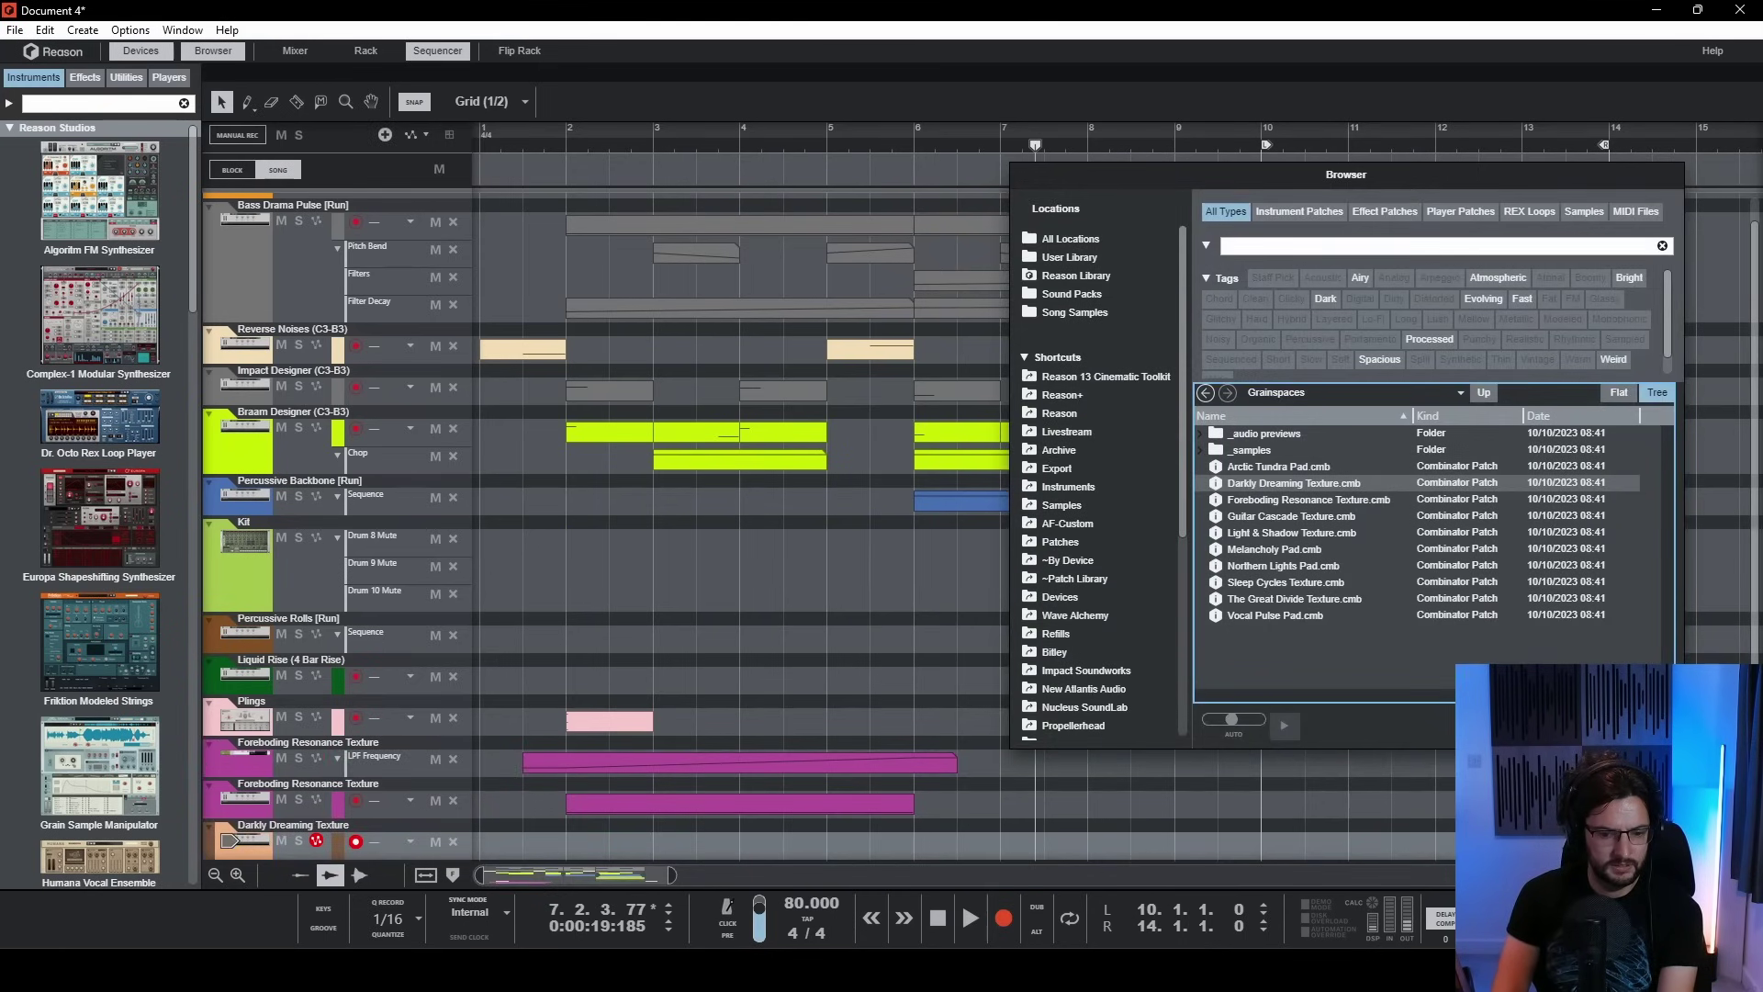
key(F3)
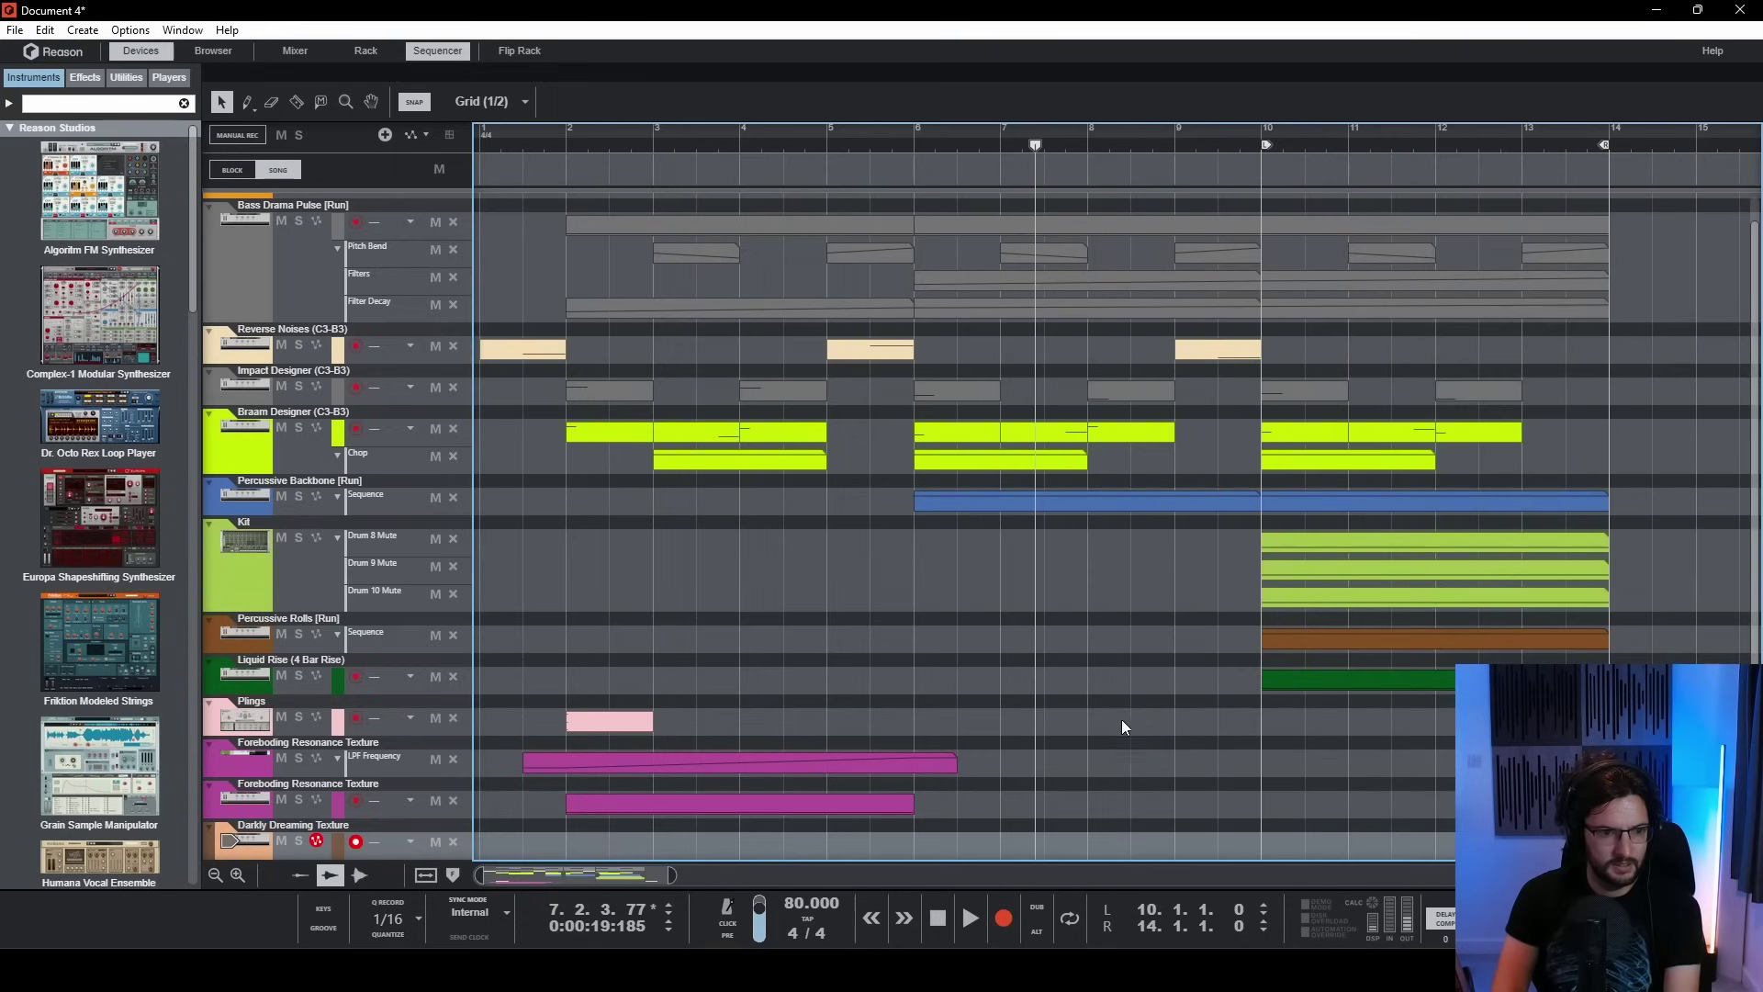
- Create a four-bar Darkly Dreaming Texture clip at bar 10 with a four-bar C3 note and copy it to bar 14
scroll(1092, 716, down, 1)
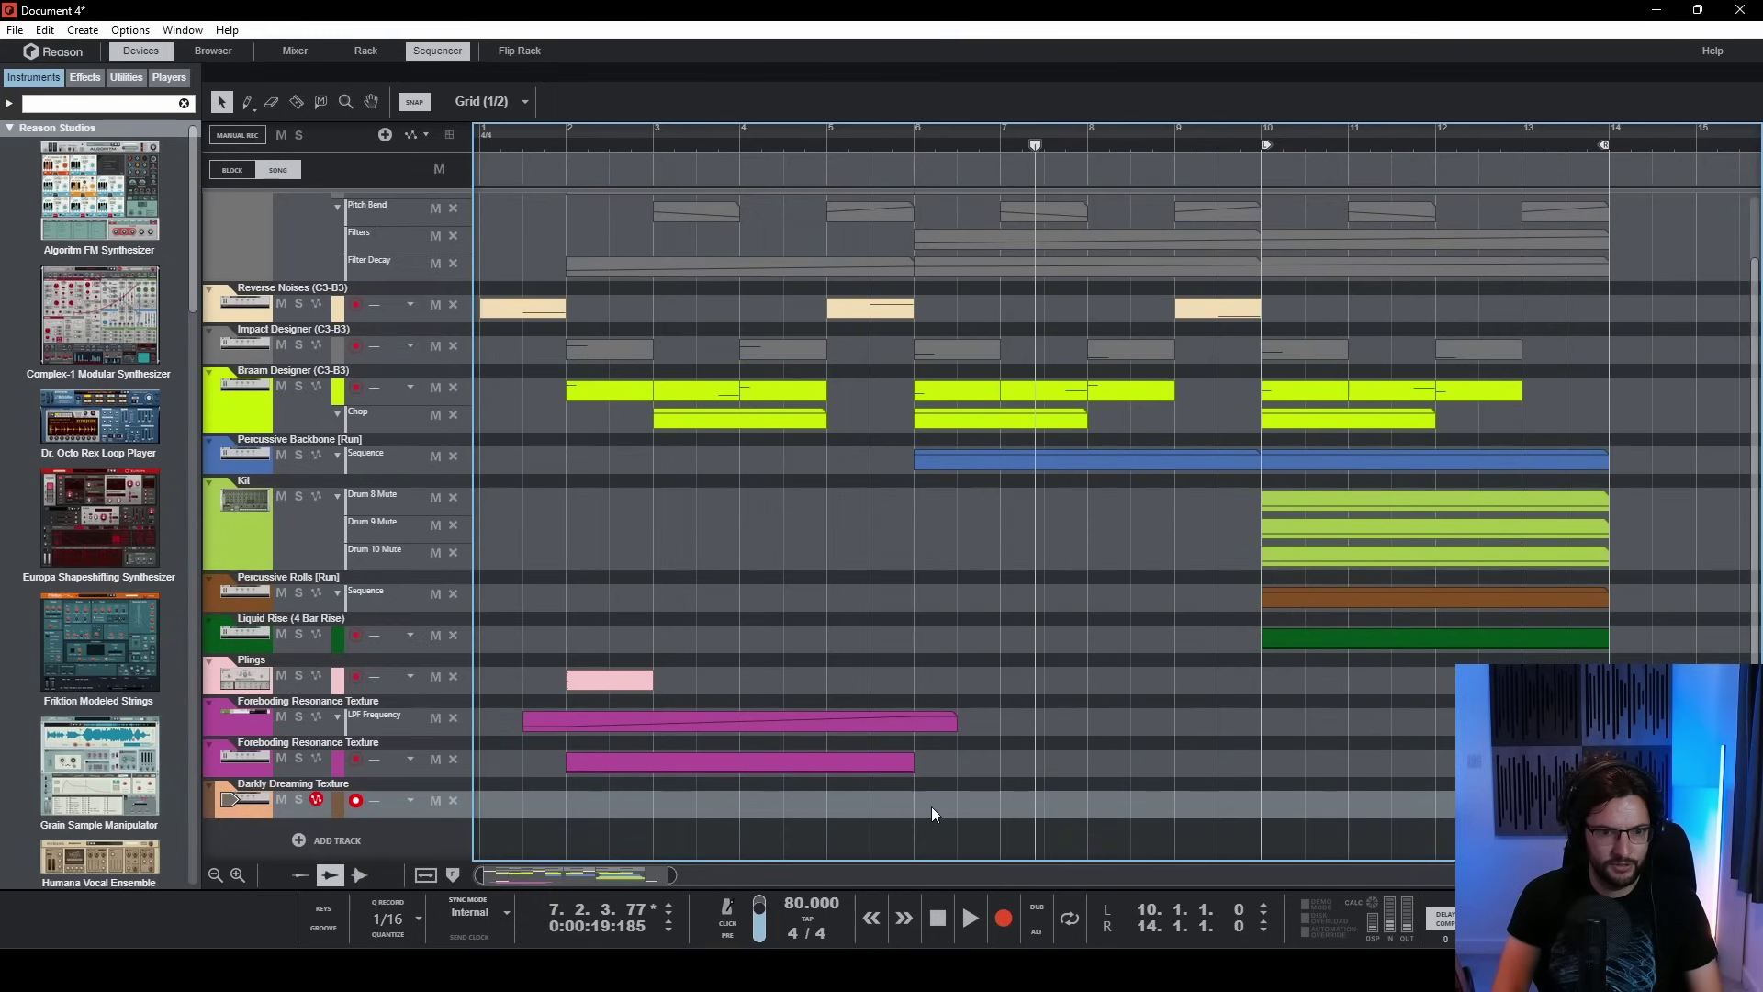
scroll(1341, 799, right, 3)
drag(1152, 803, 1492, 800)
double_click(1317, 802)
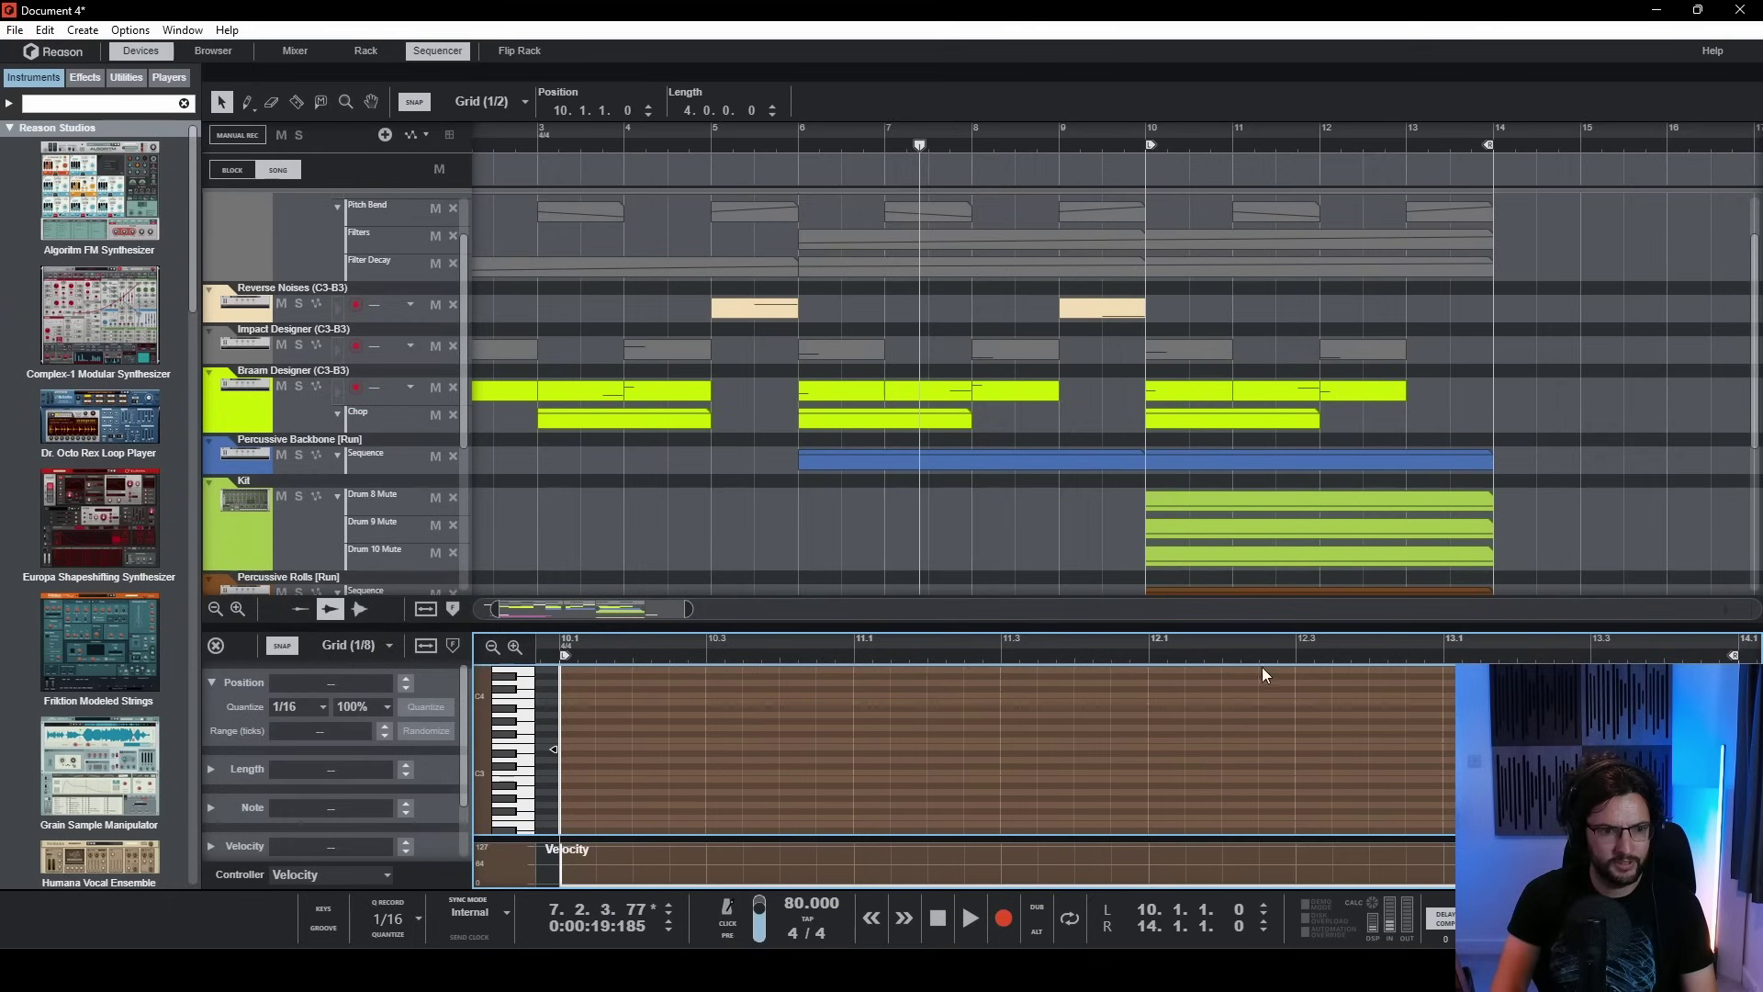
mouse_move(576, 771)
mouse_down()
mouse_move(1449, 773)
mouse_move(1306, 775)
mouse_move(1431, 780)
mouse_up()
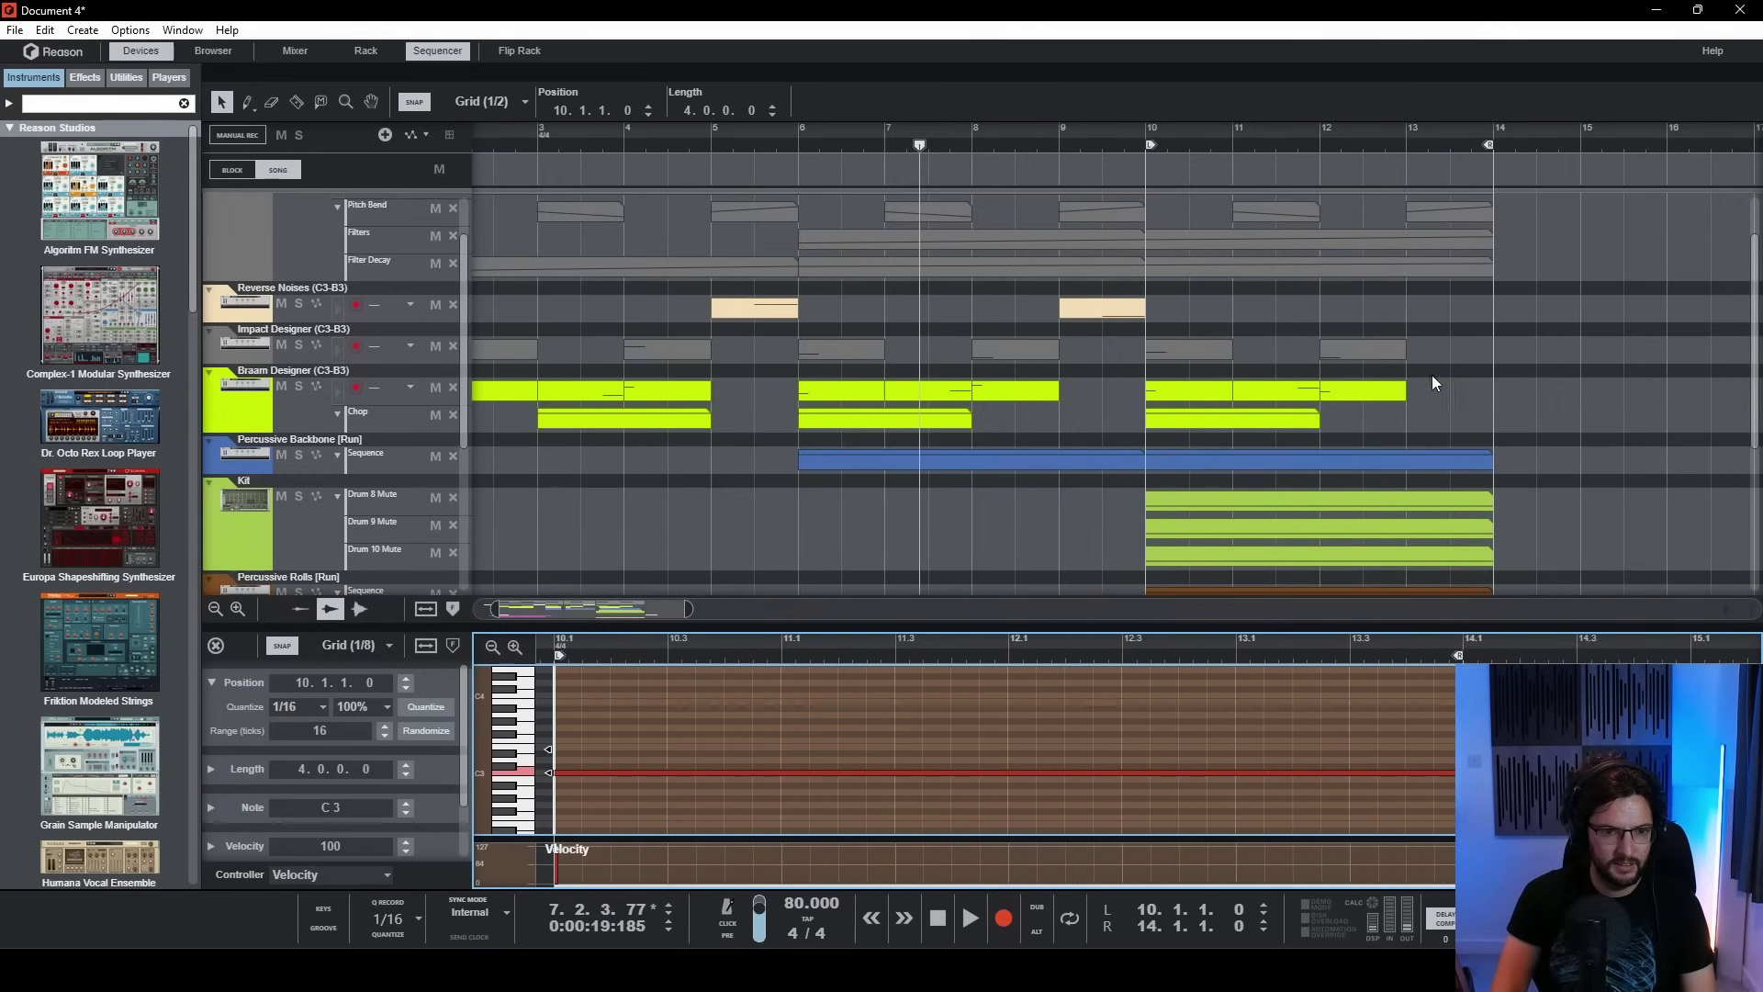
scroll(1420, 349, down, 5)
drag(1253, 537, 1607, 543)
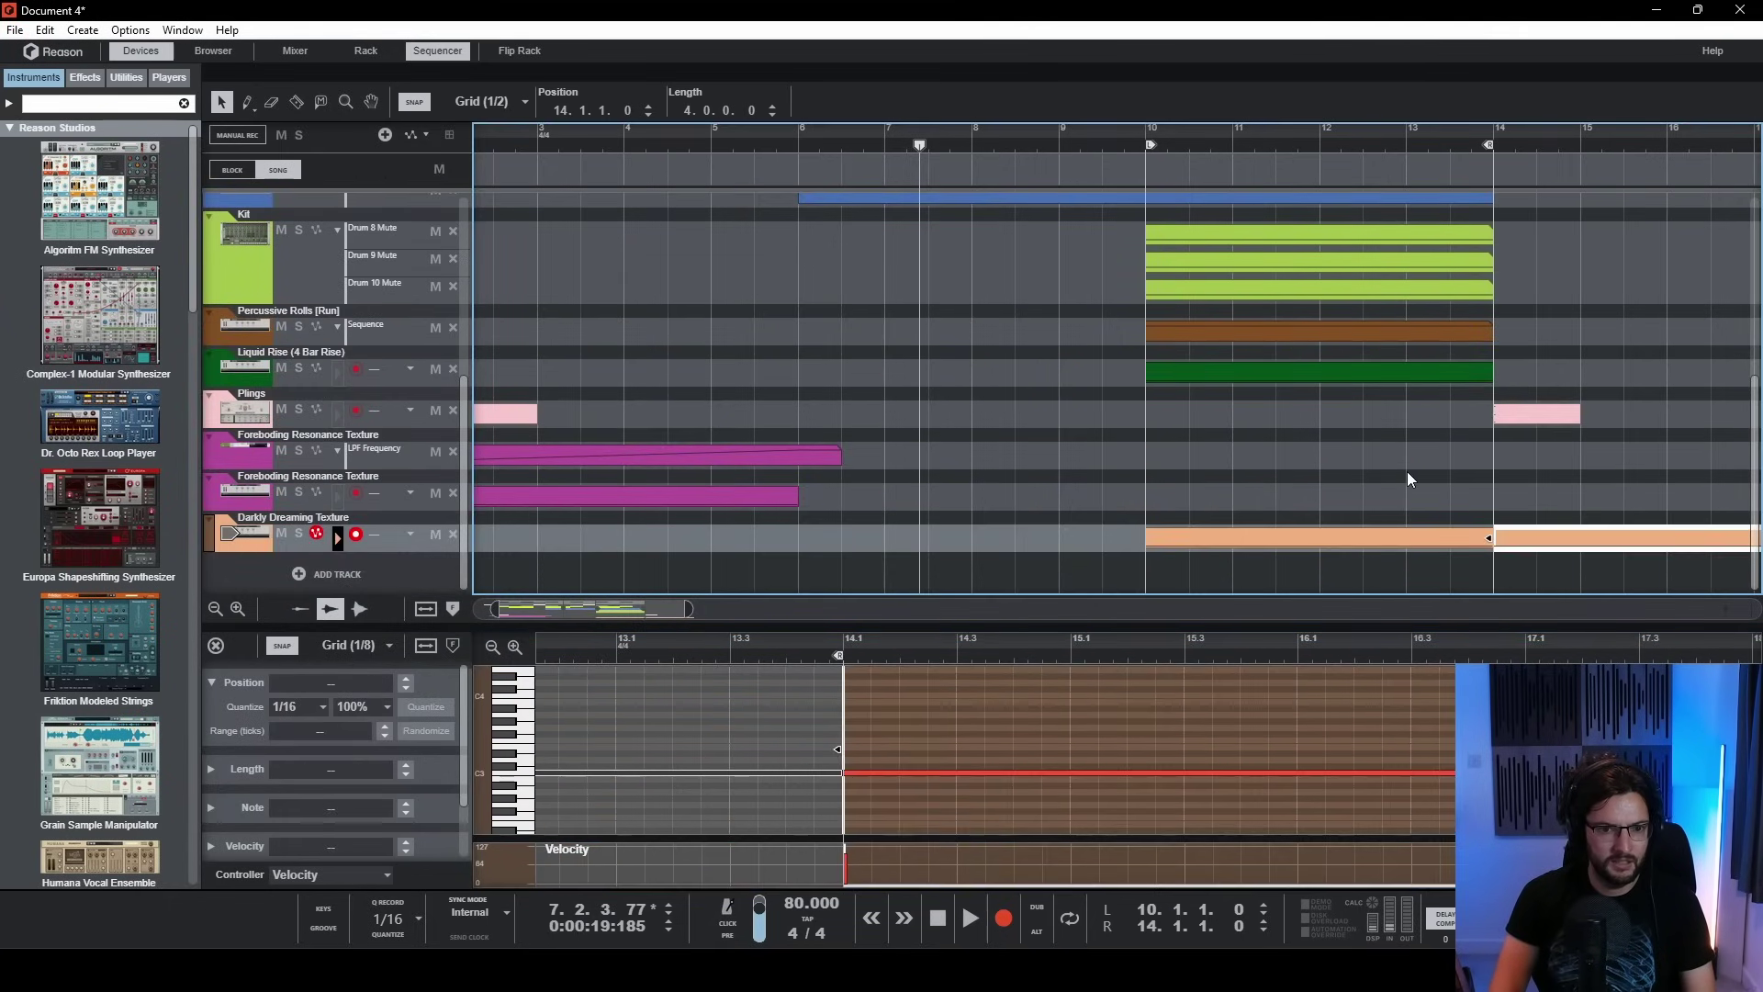
- Enable the low-pass filter on the Darkly Dreaming Texture mixer channel and create an automation lane for its LPF frequency
key(F5)
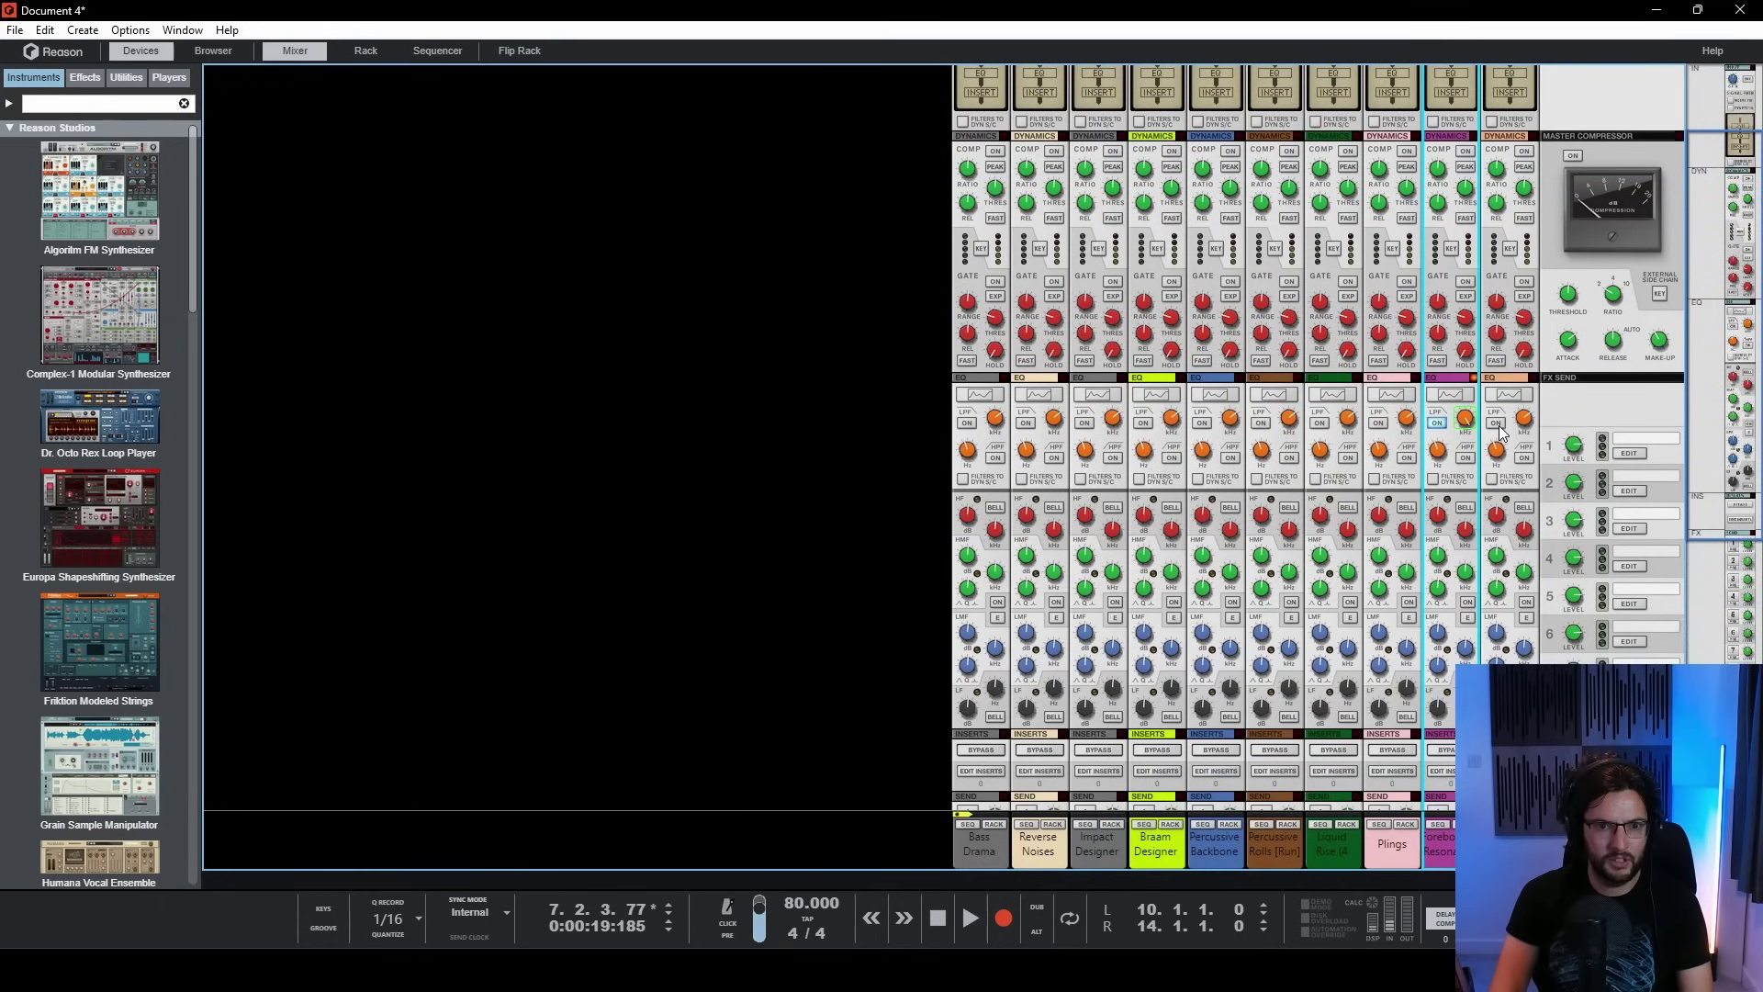
click(1496, 425)
drag(1525, 420, 1532, 390)
right_click(1524, 420)
click(1552, 429)
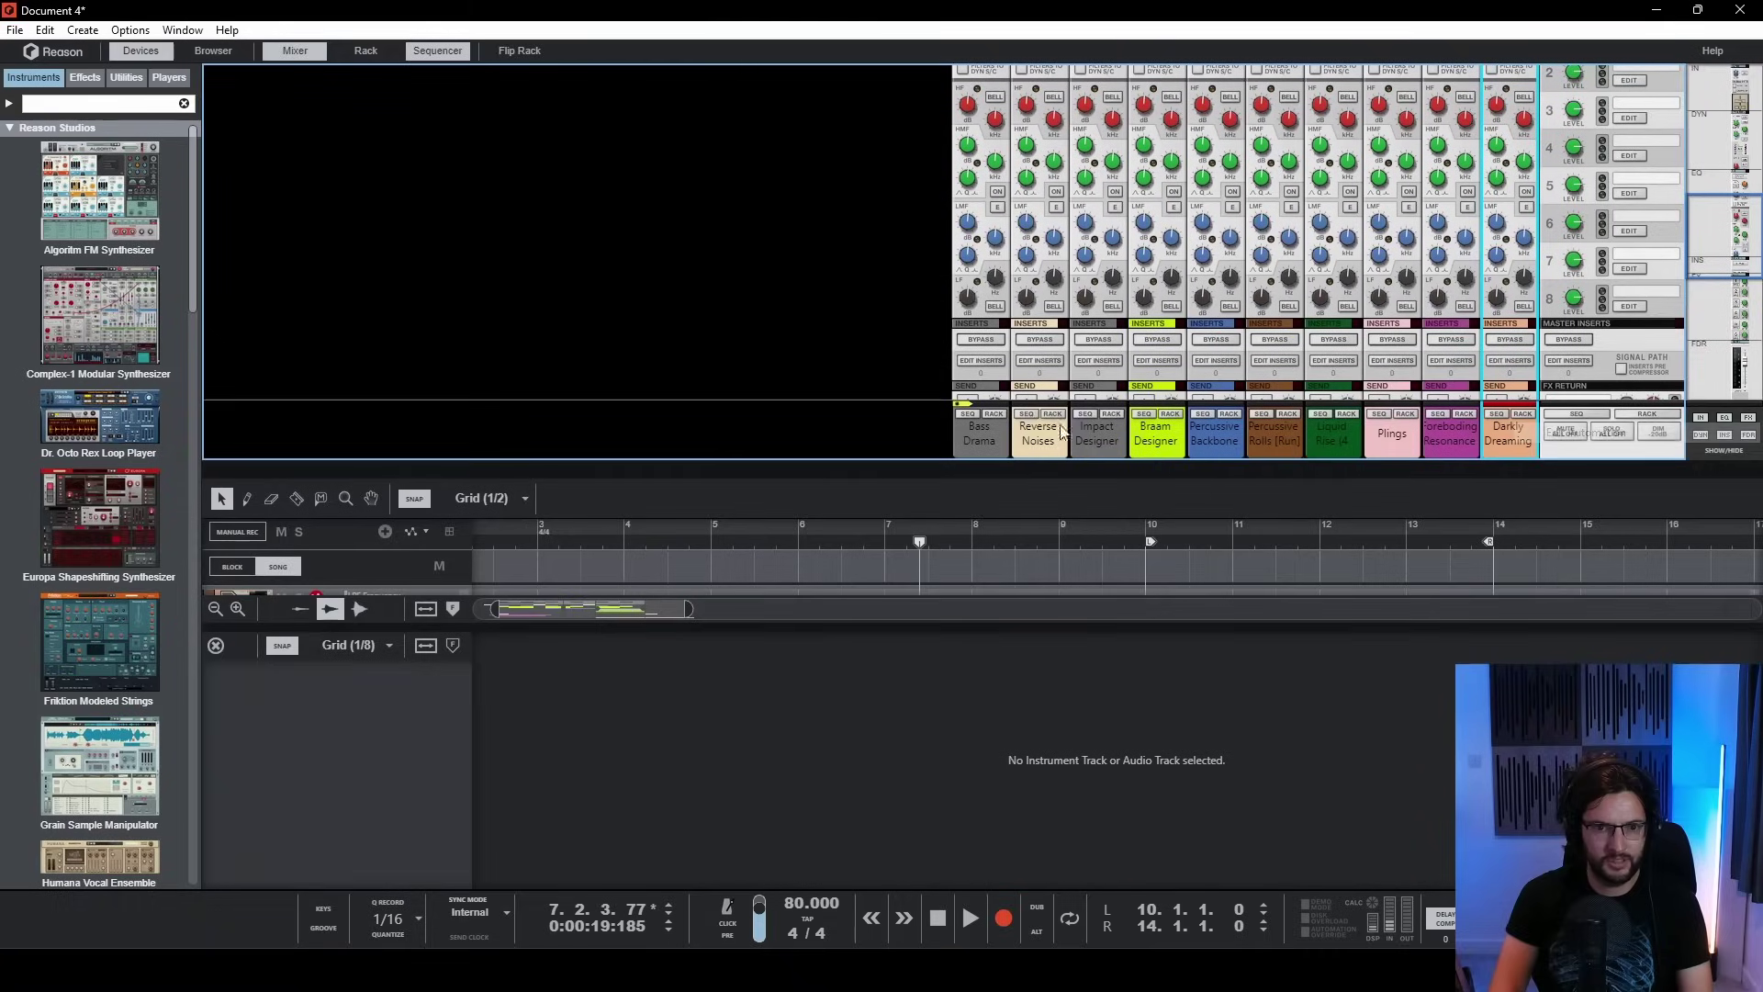
key(F7)
- Draw an LPF Frequency automation clip for the Darkly Dreaming Texture from 9.3.1, rising from 0 at bar 10 to a high value at bar 14
click(218, 645)
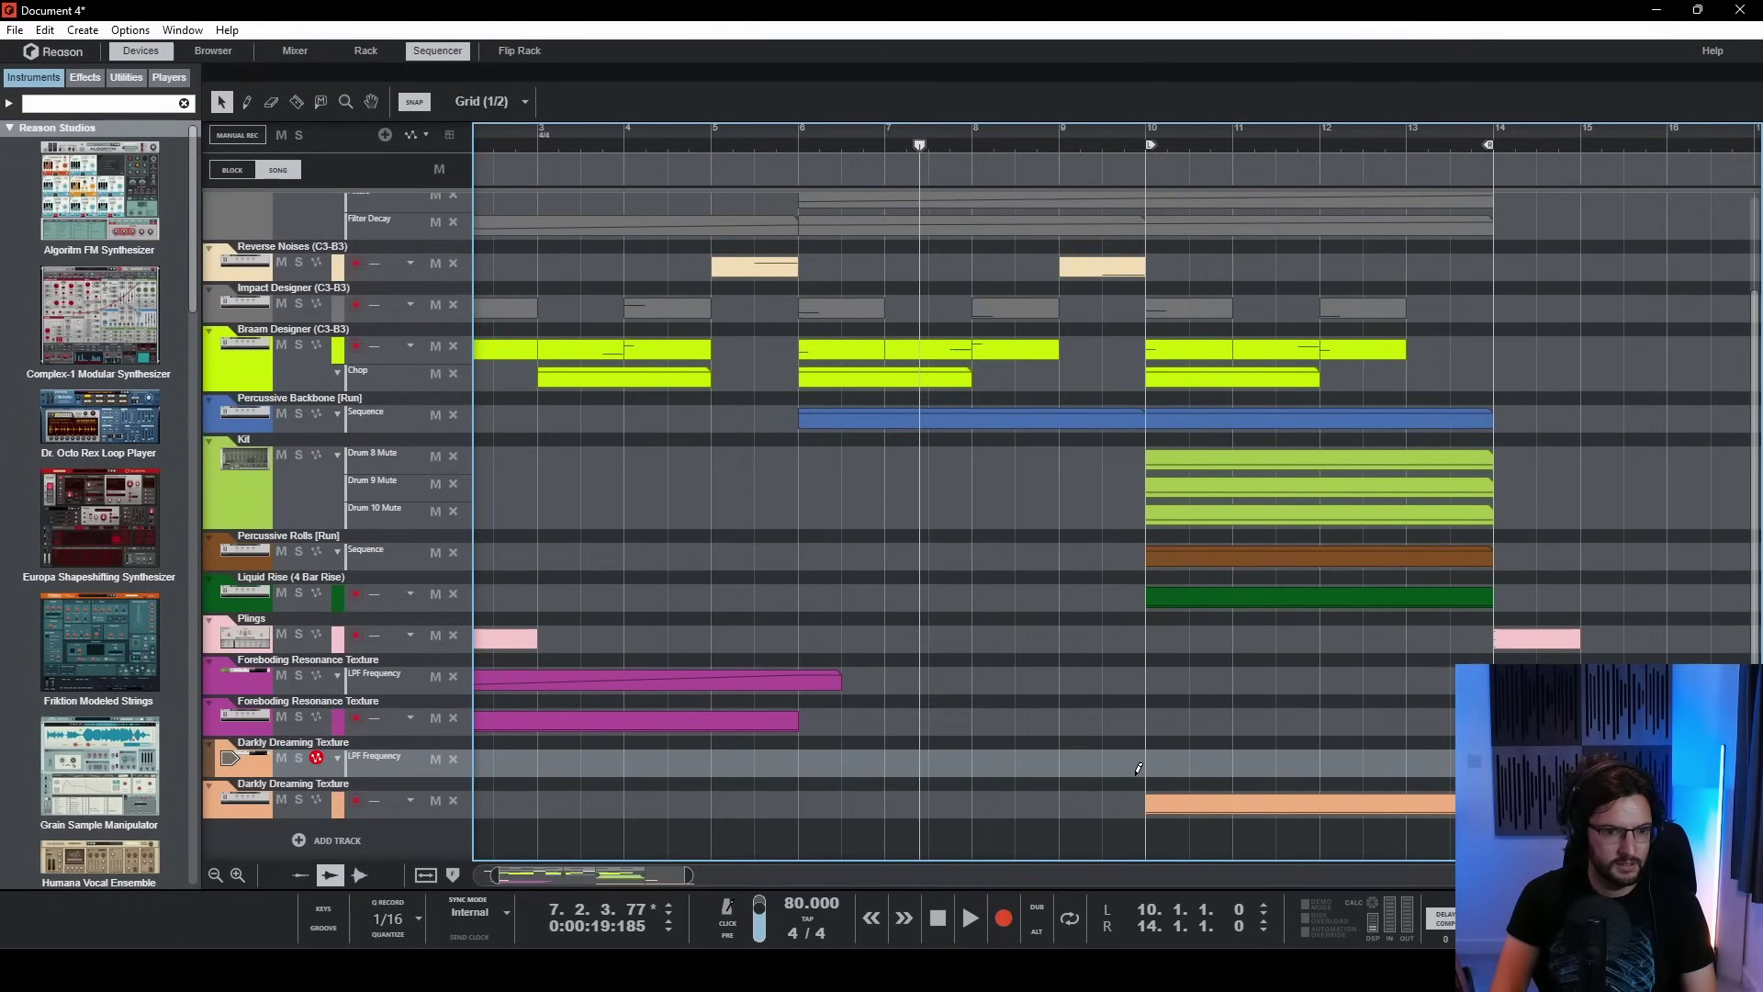
drag(1139, 762, 1478, 770)
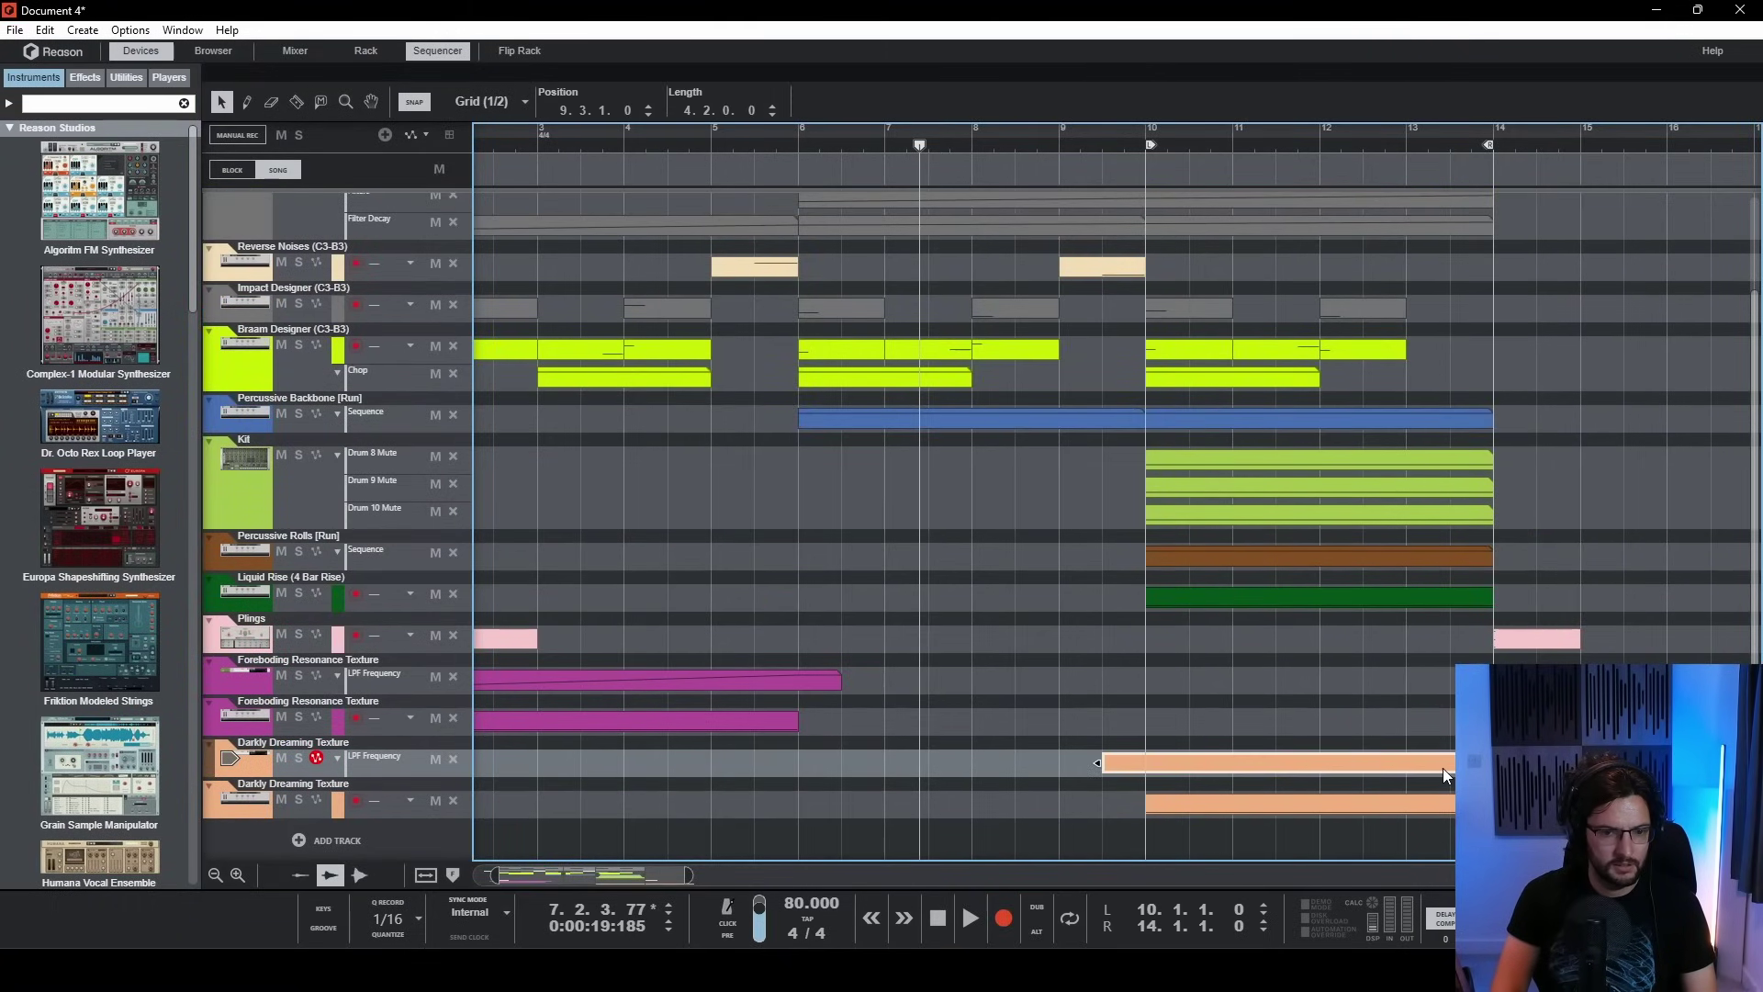
double_click(1190, 776)
alt+click(1145, 809)
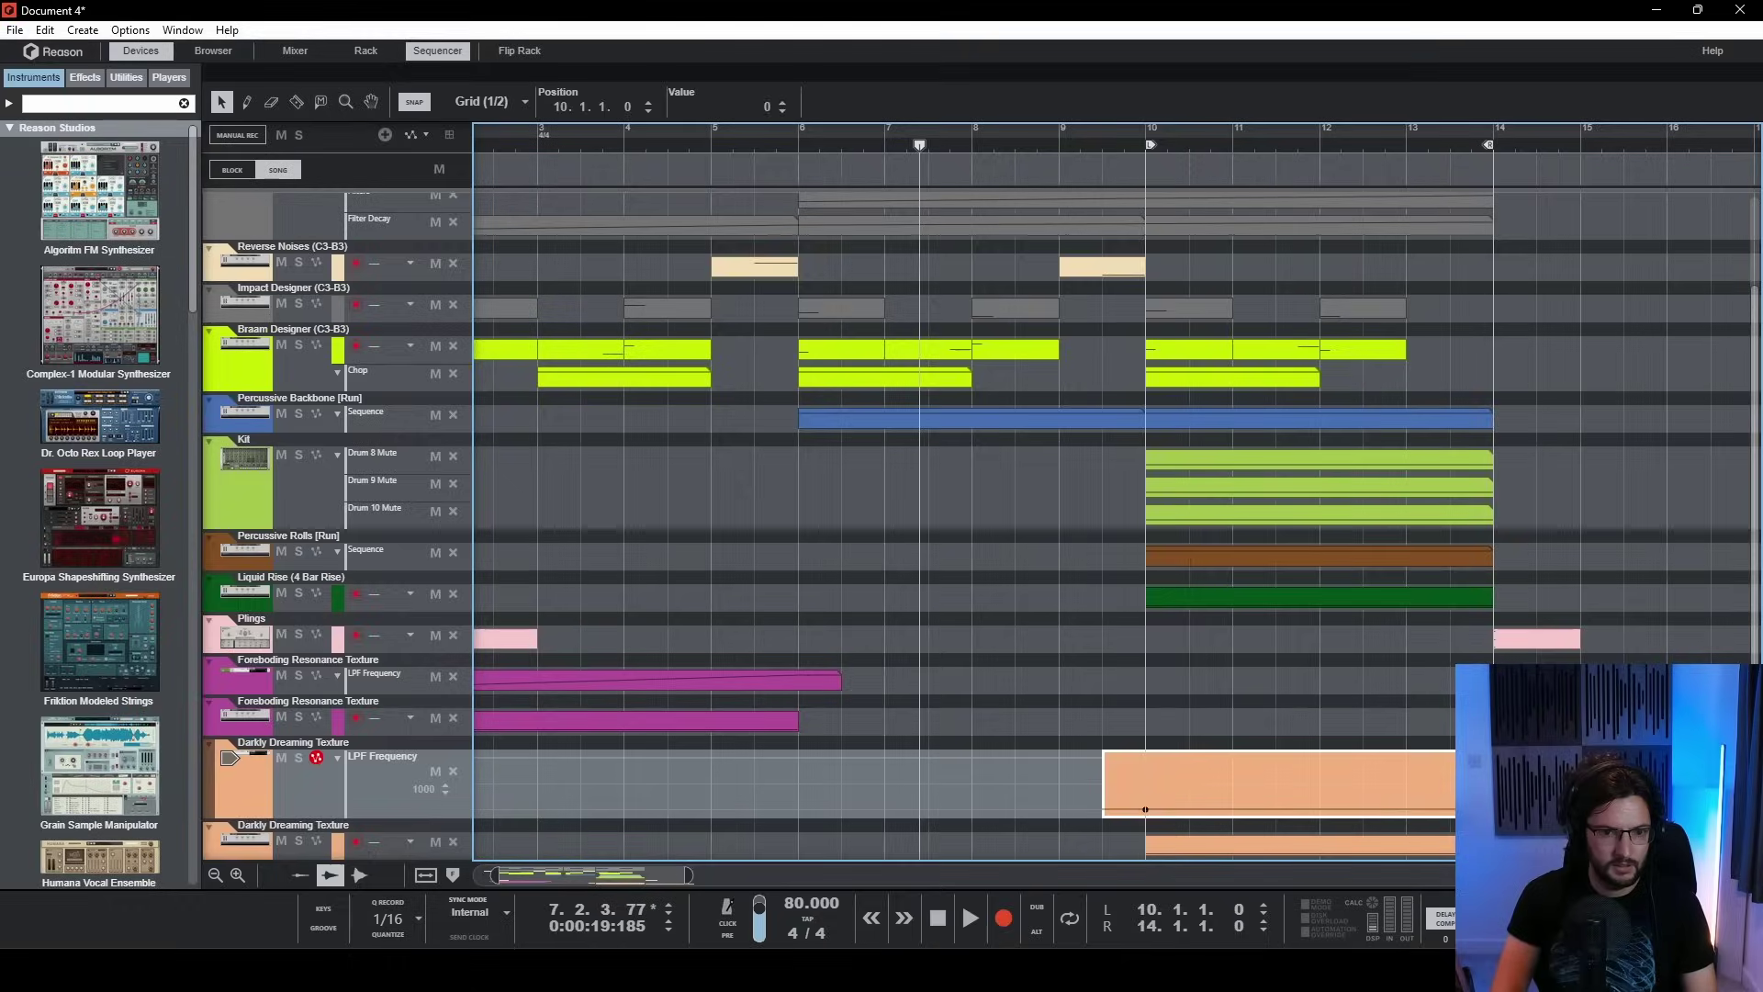
alt+click(1492, 758)
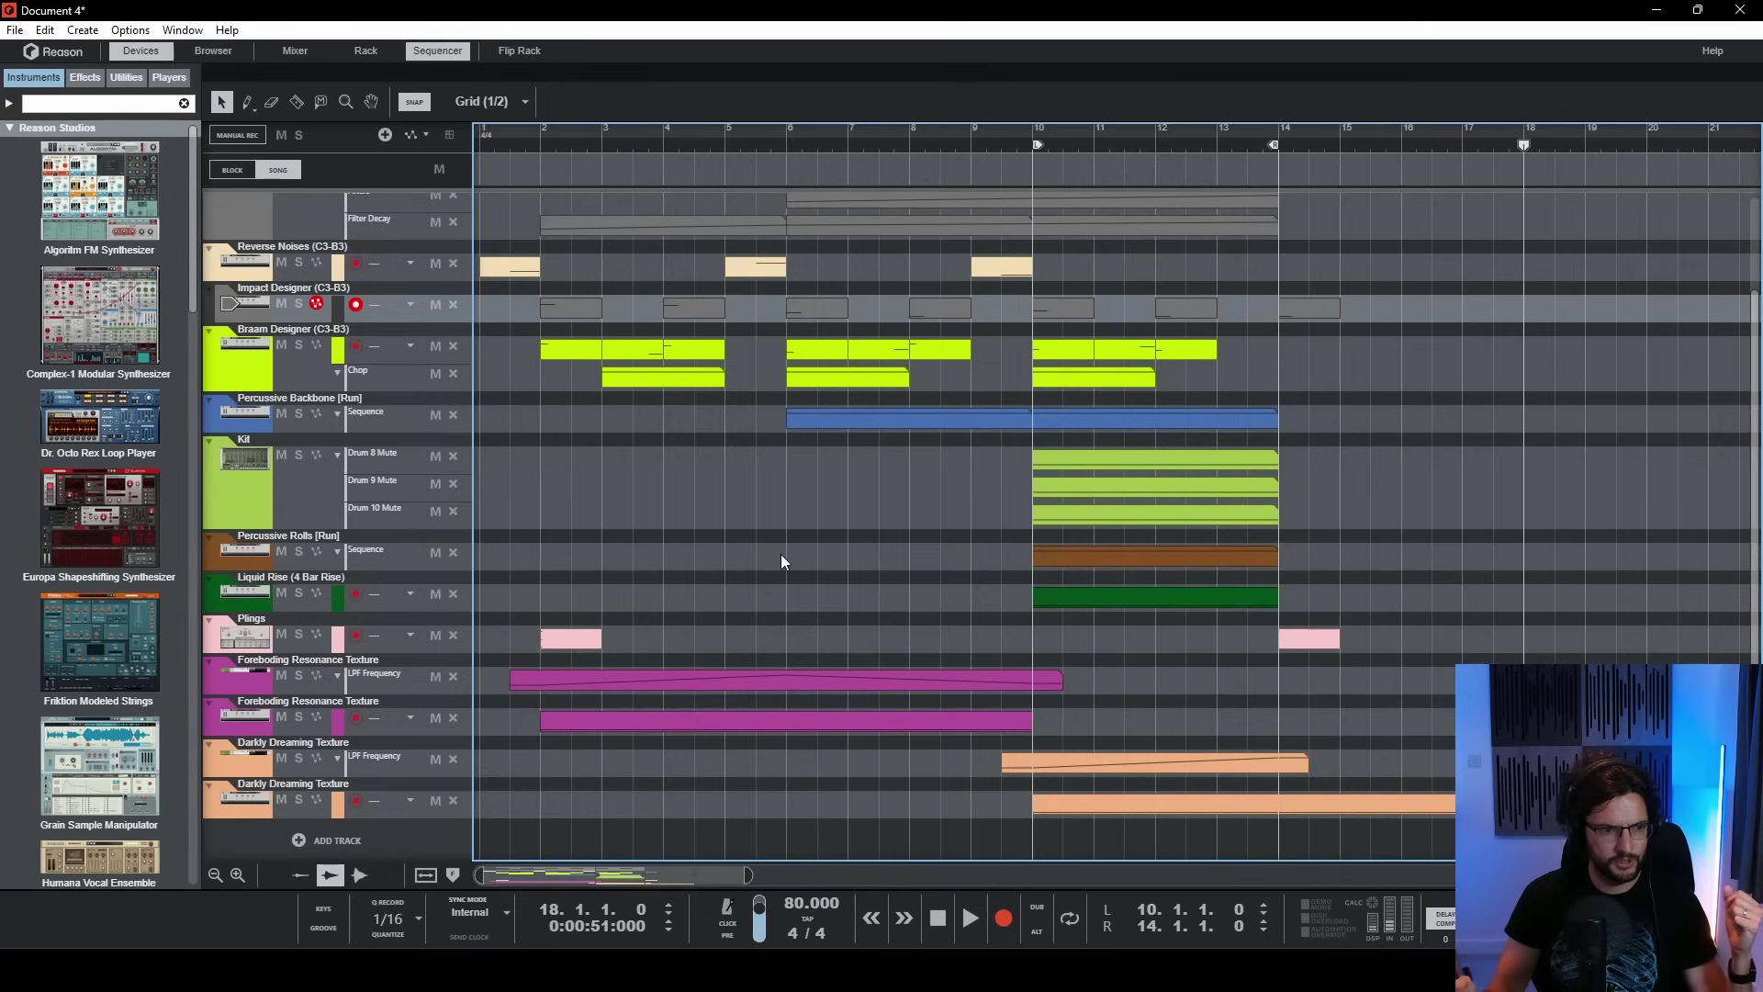
- Search the Sound Packs location for "objekt nocturnal"
click(213, 51)
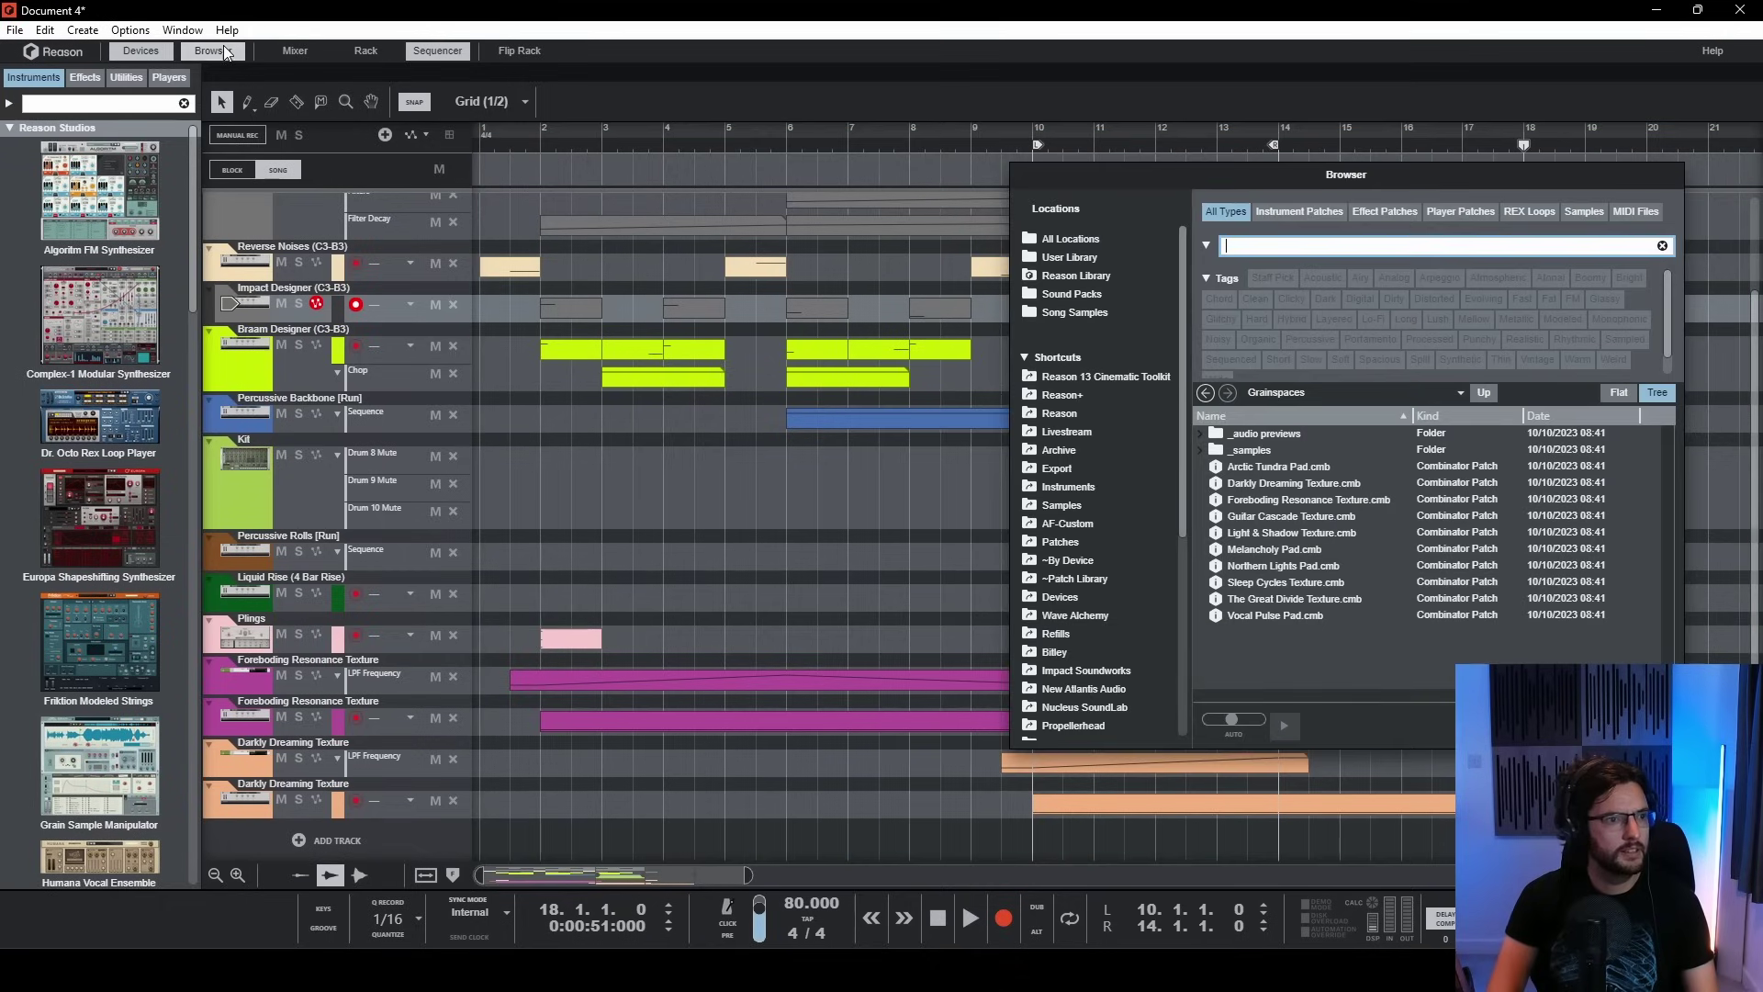
click(1072, 294)
click(1325, 244)
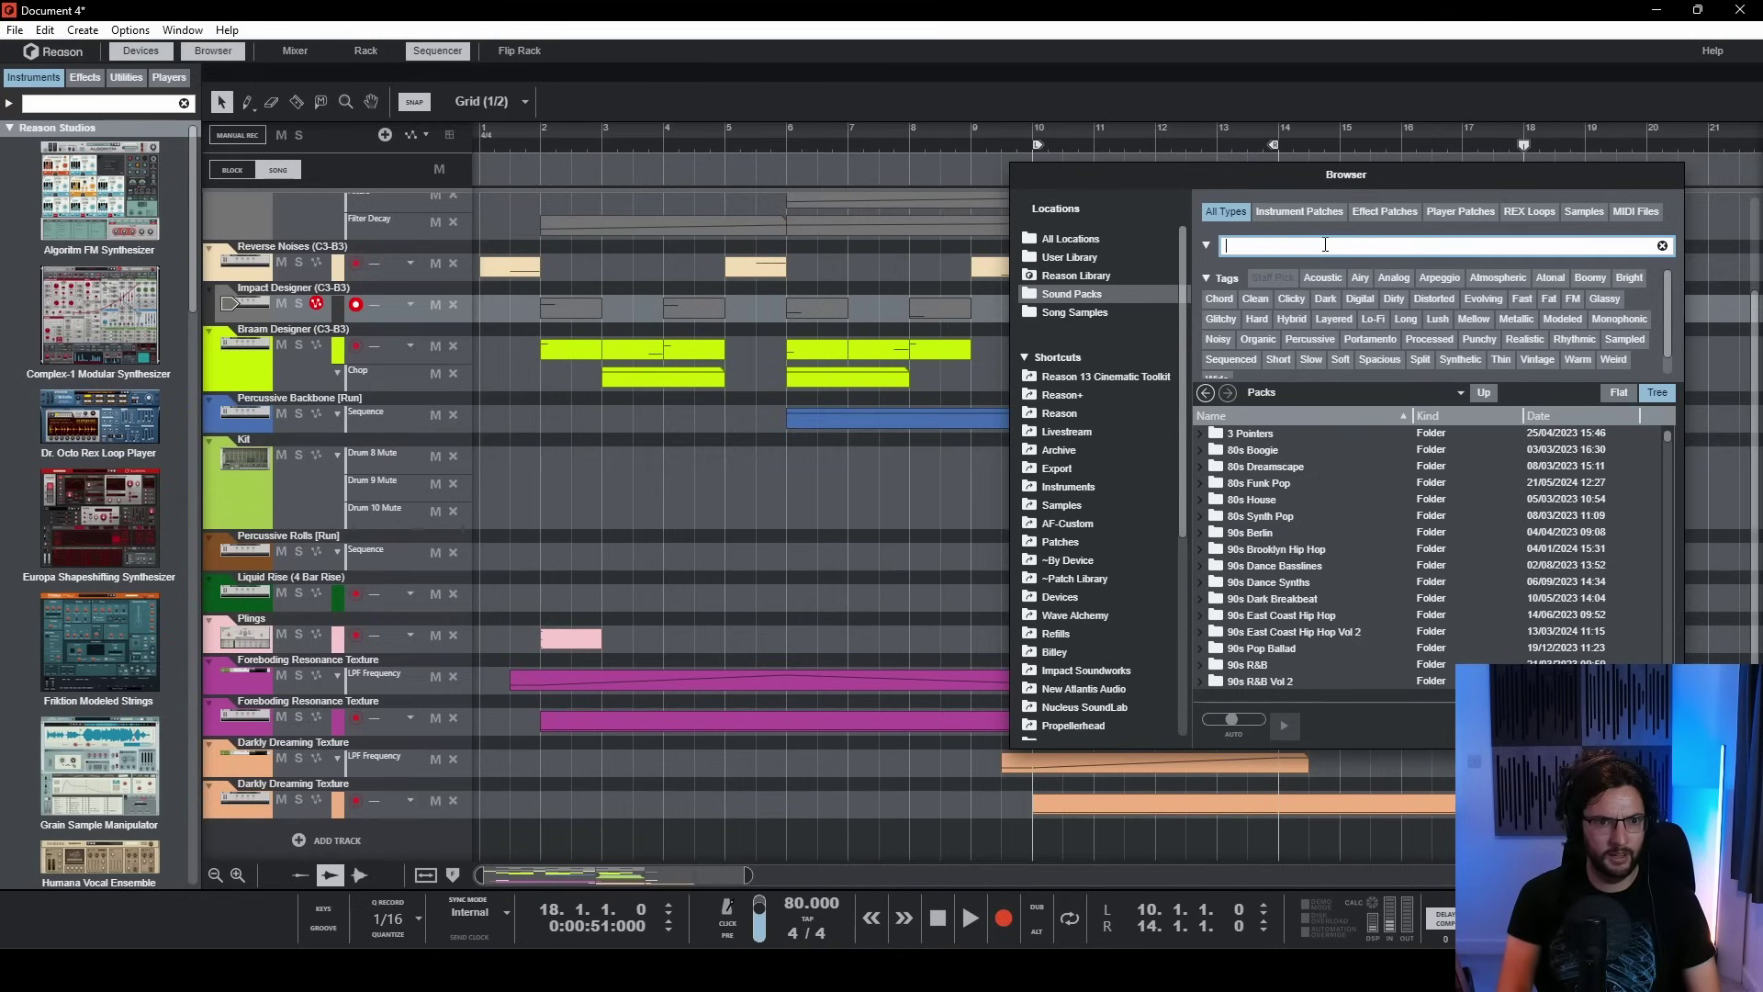
text(objekt noct)
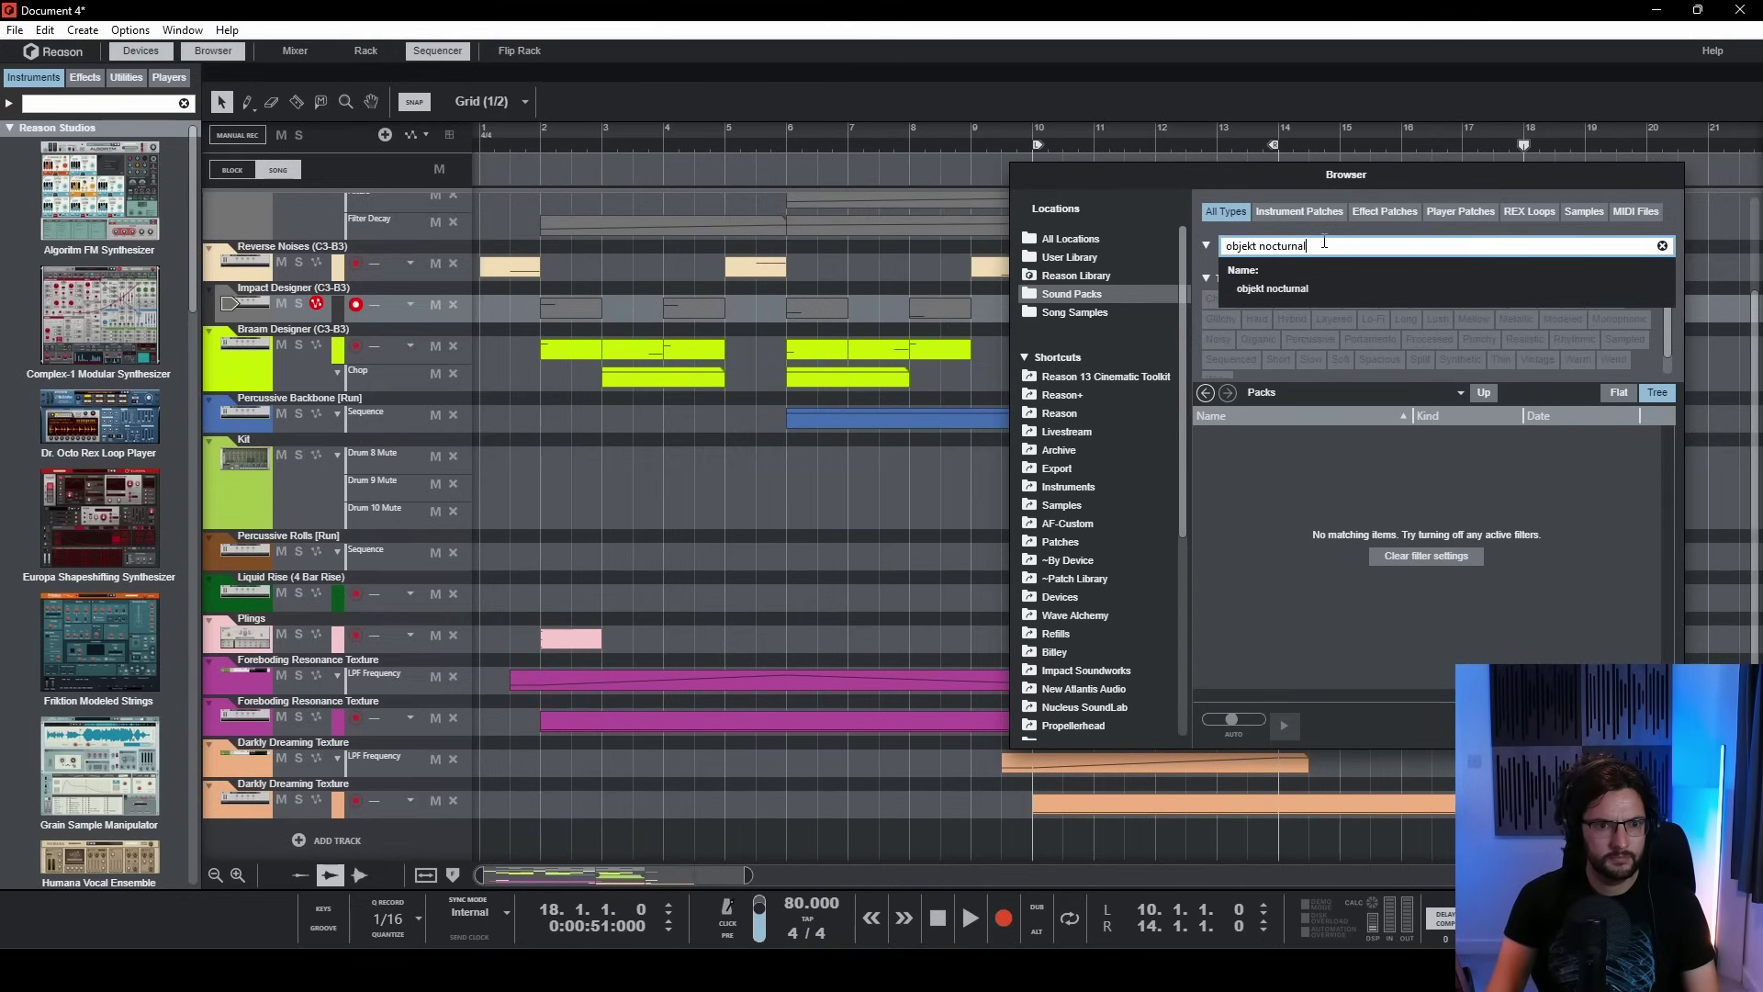
text(urnal)
- Broaden the Sound Packs patch search to "objekt"
key(BackSpace)
key(BackSpace)
key(BackSpace)
key(BackSpace)
key(BackSpace)
key(BackSpace)
key(BackSpace)
key(BackSpace)
key(BackSpace)
key(BackSpace)
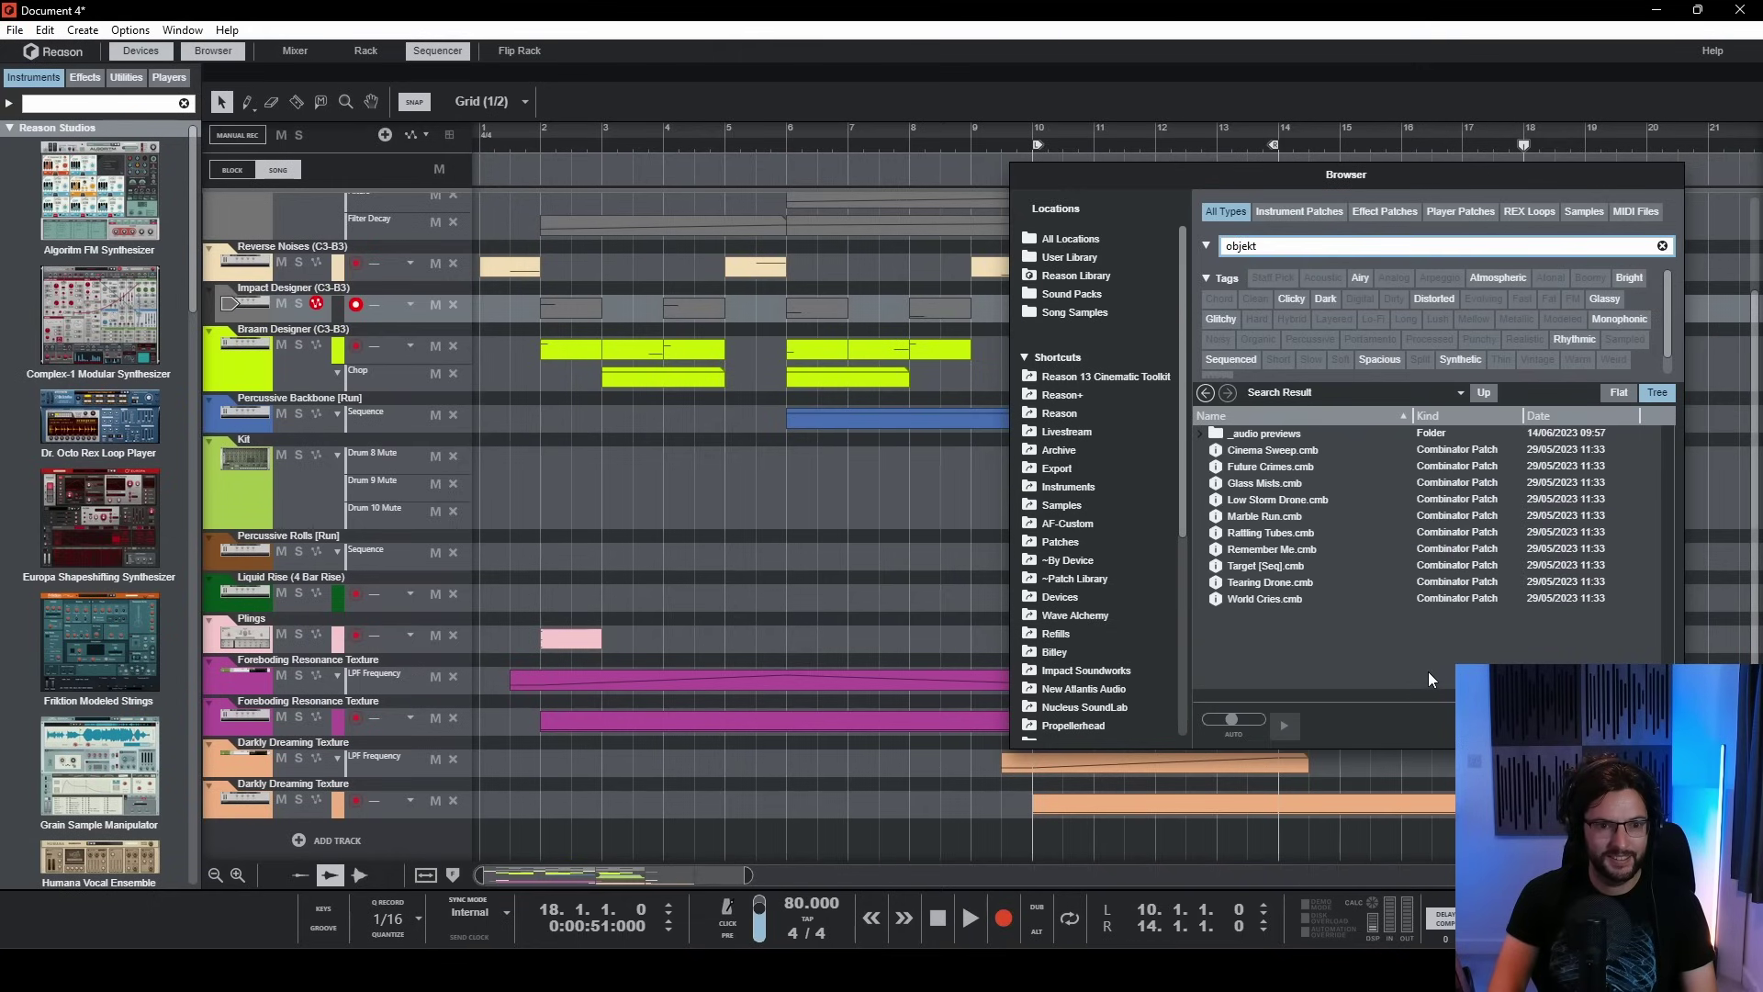
- Create a new instrument track with the Cinema Sweep patch and replace its patch with Future Crimes
click(1280, 602)
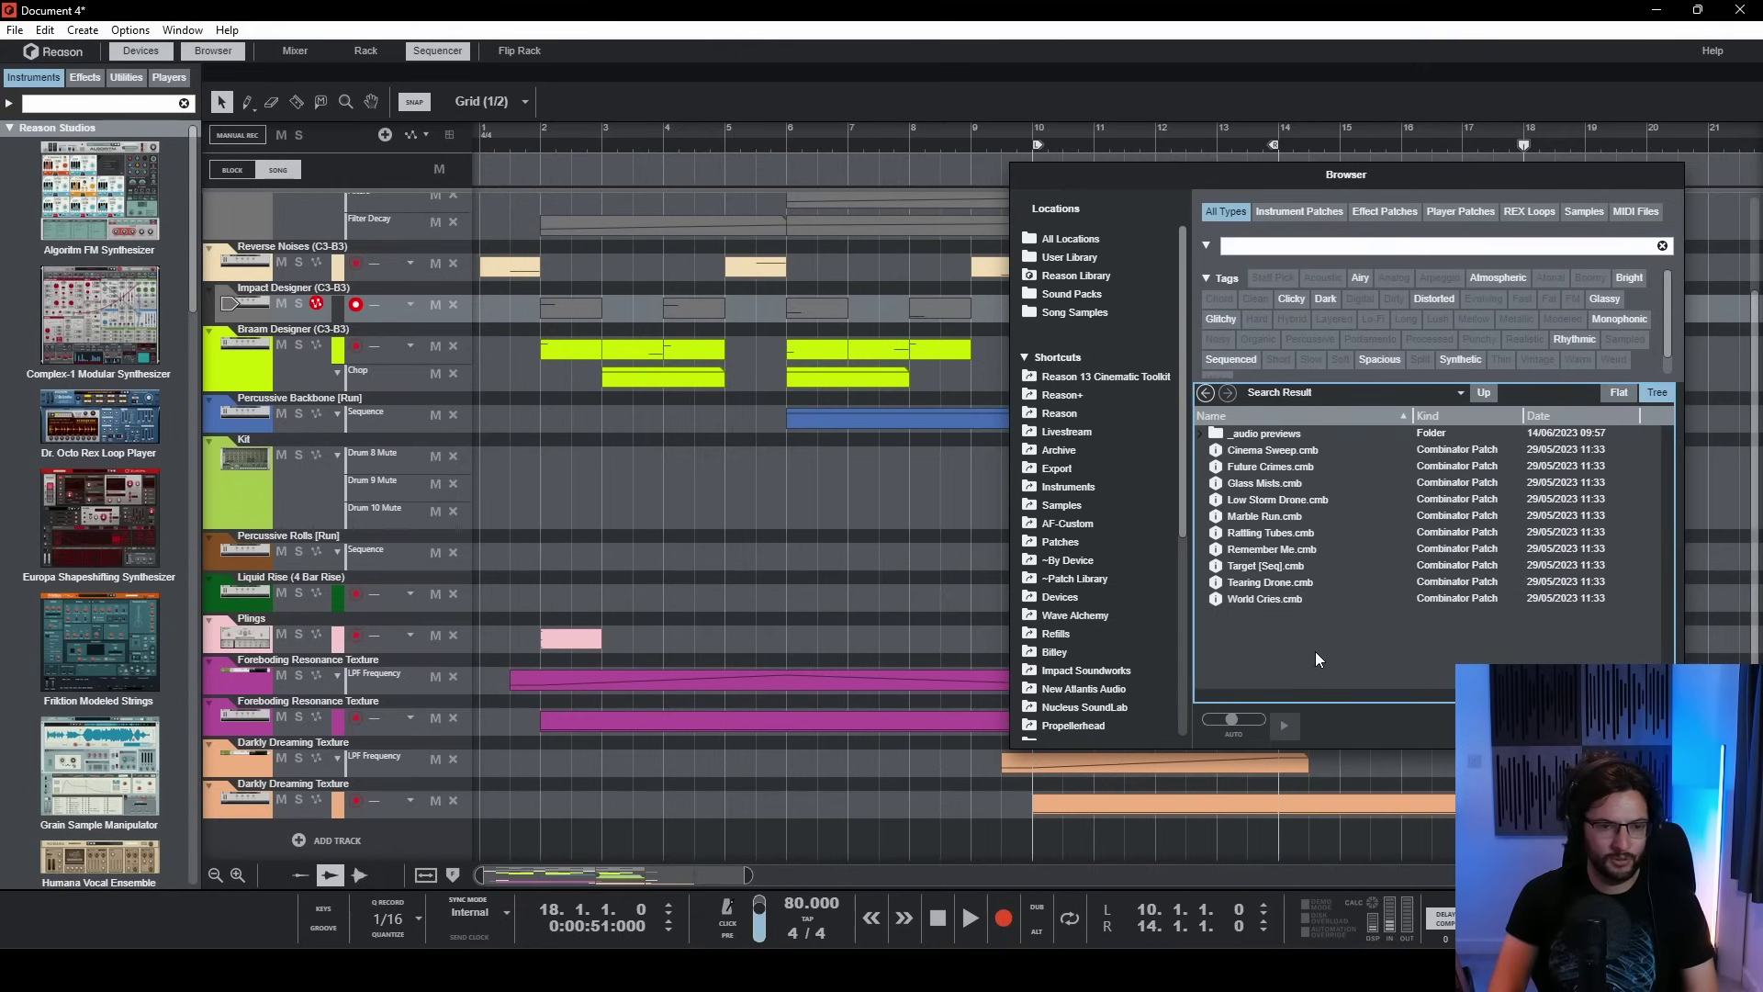
double_click(1282, 452)
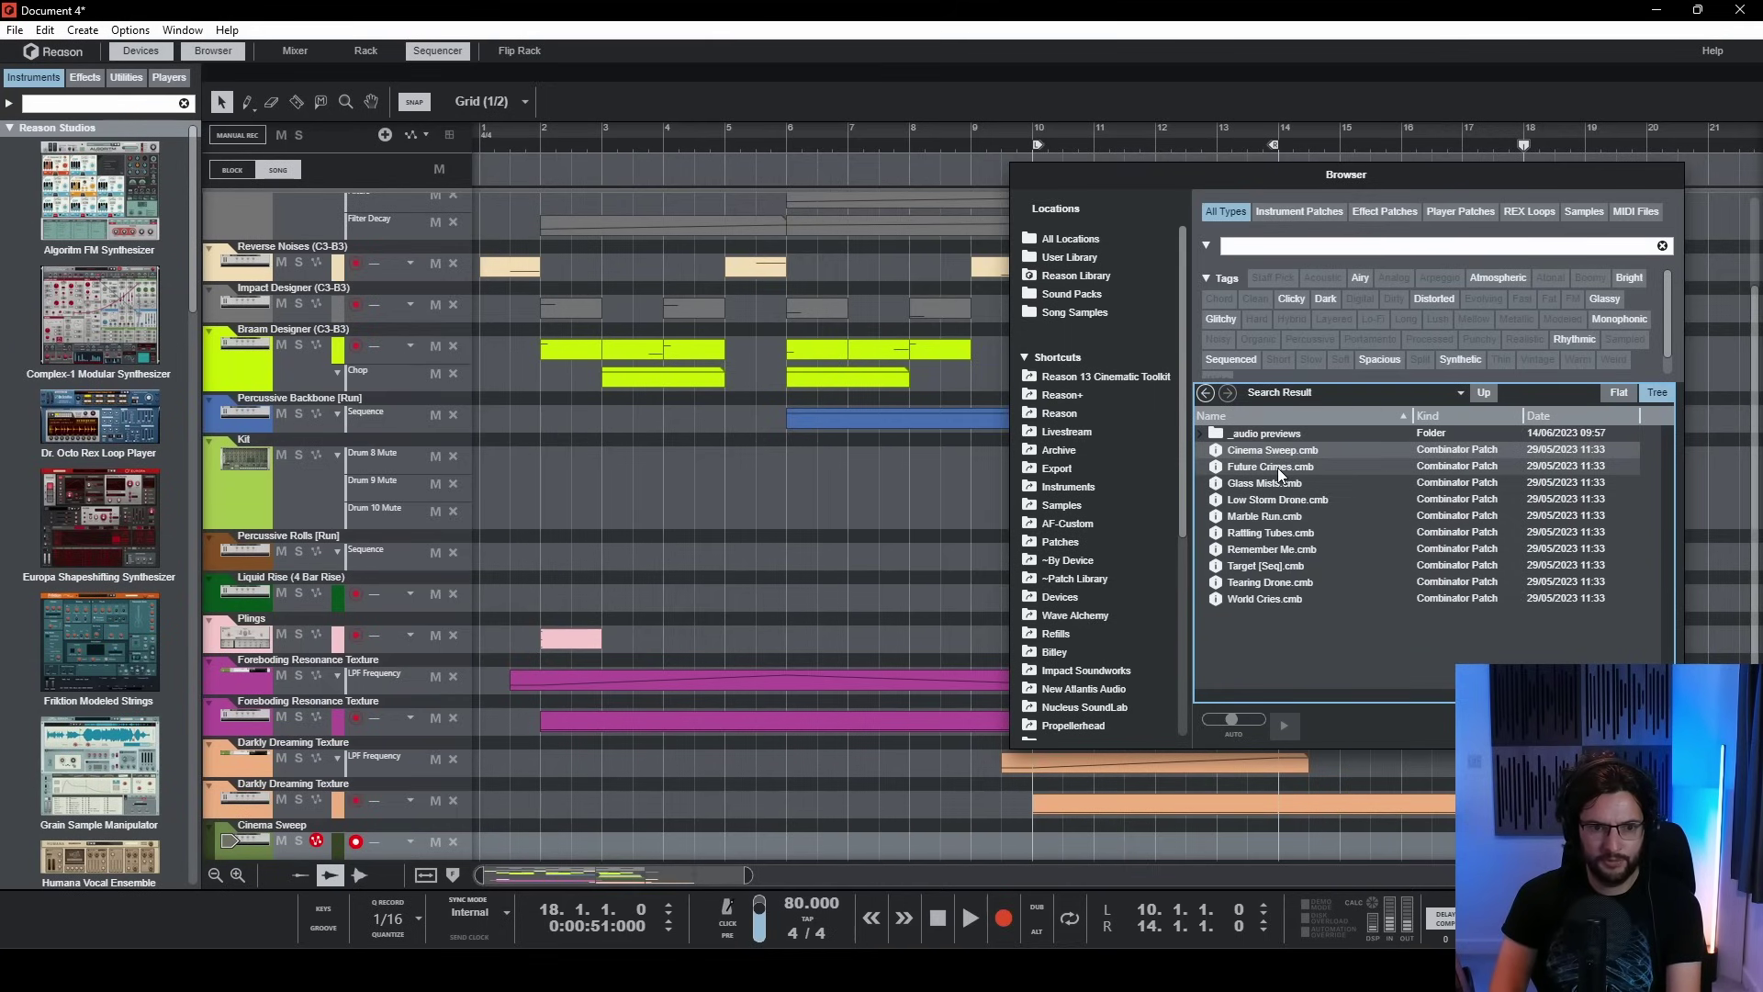
drag(1276, 467, 350, 832)
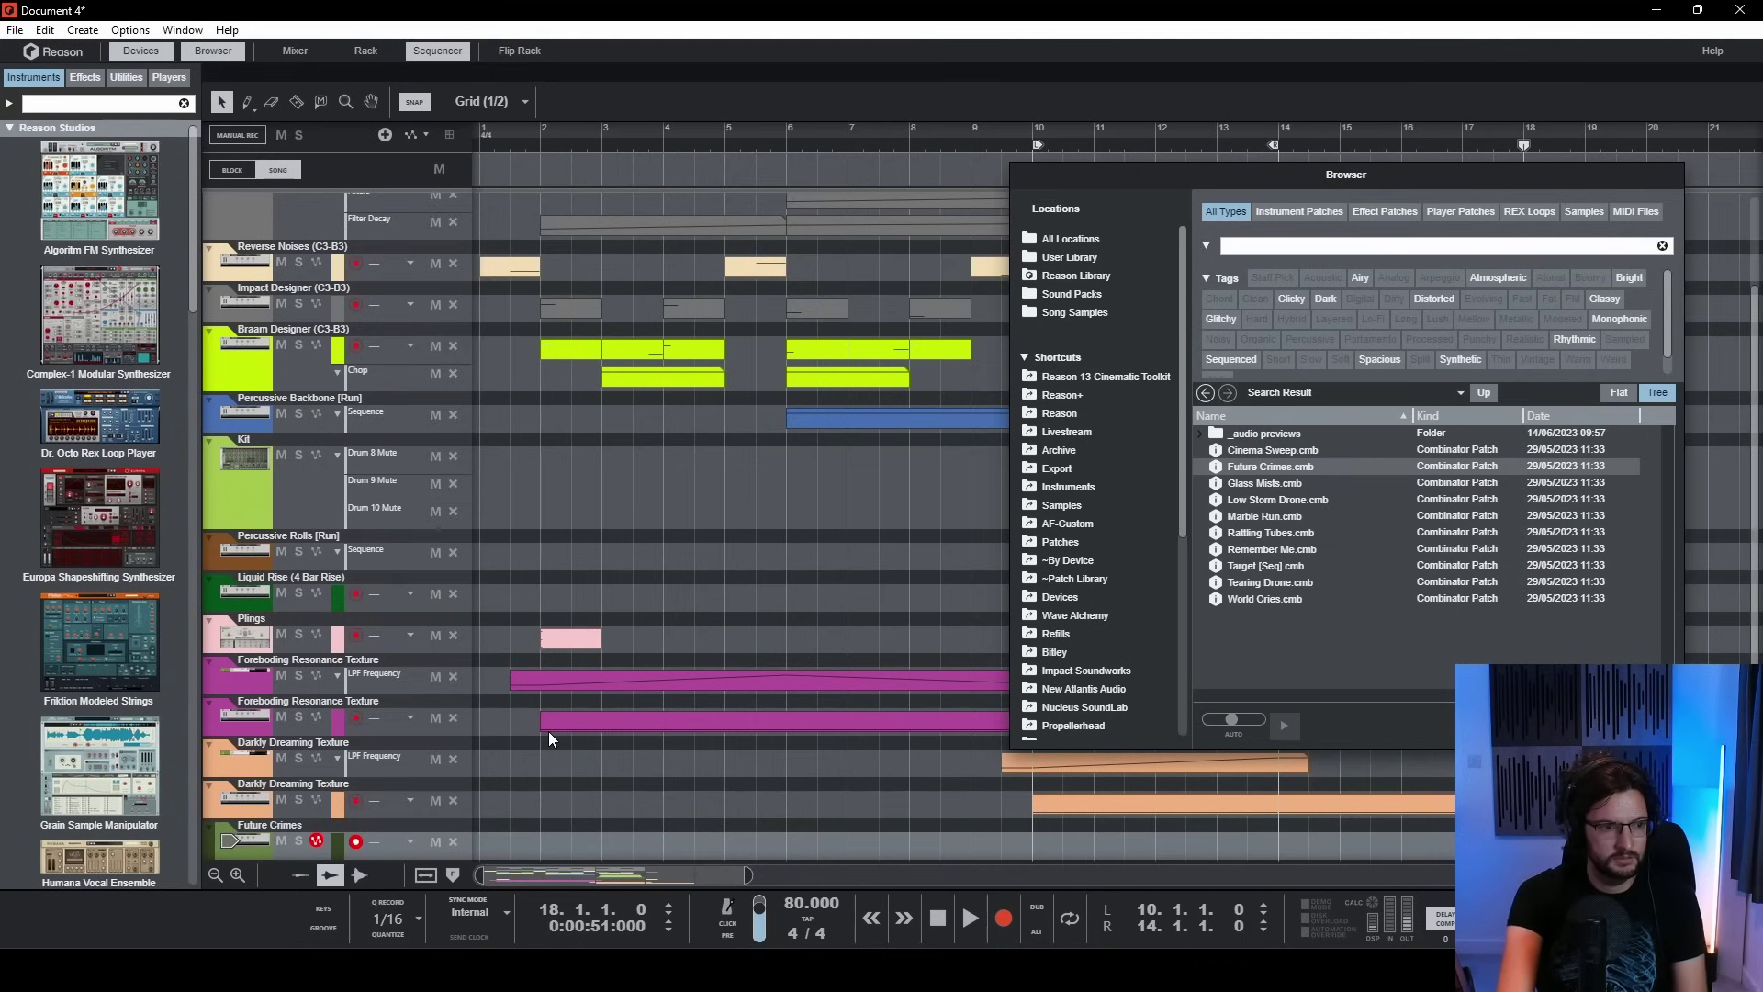
- Create a four-bar clip at bar 5 on the Future Crimes track
scroll(640, 625, down, 1)
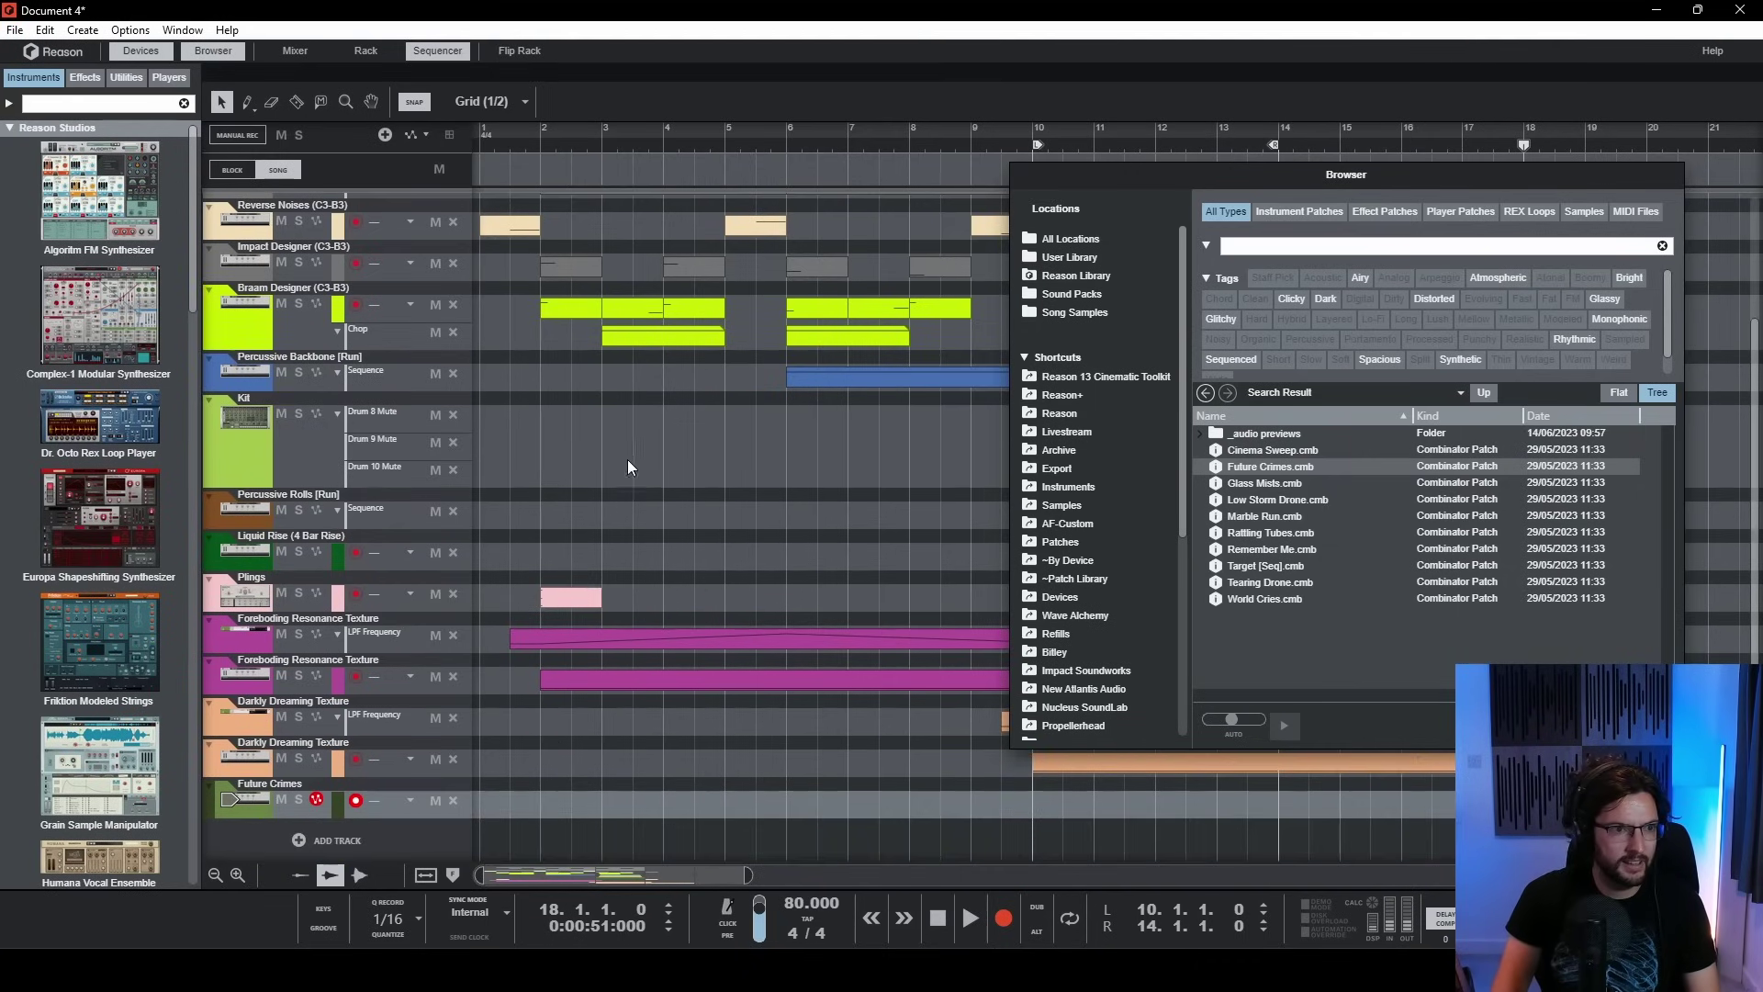
click(729, 145)
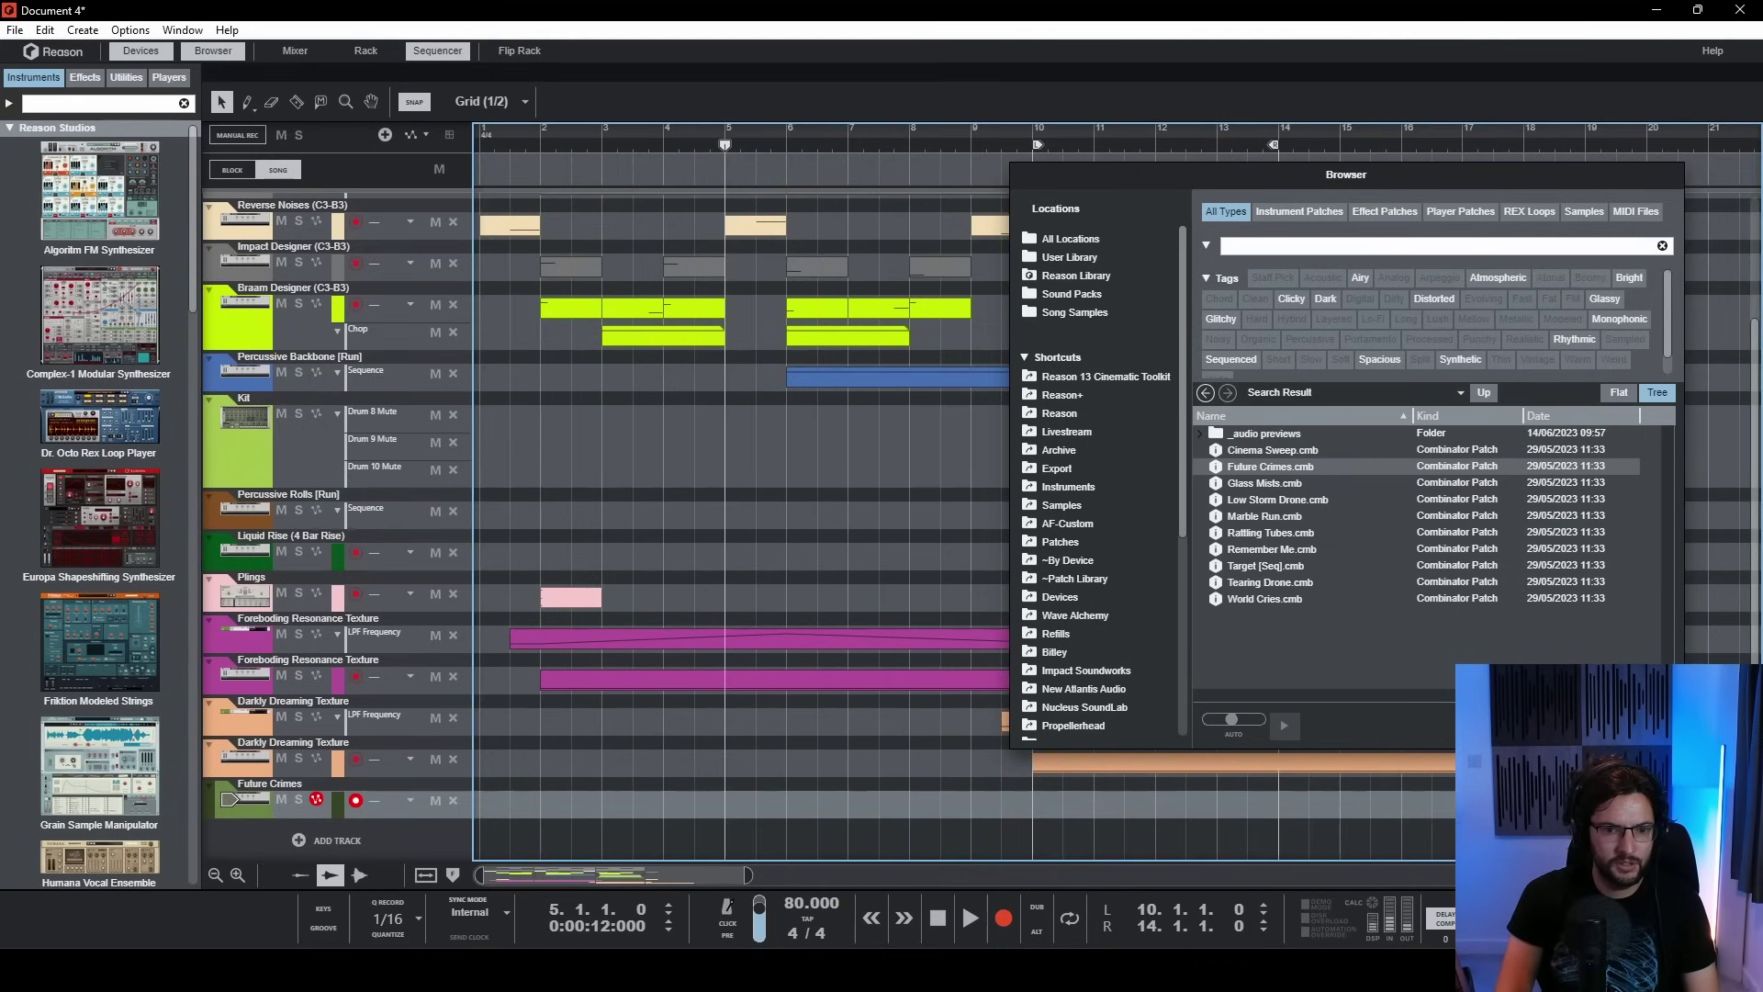
key(F3)
drag(749, 803, 952, 819)
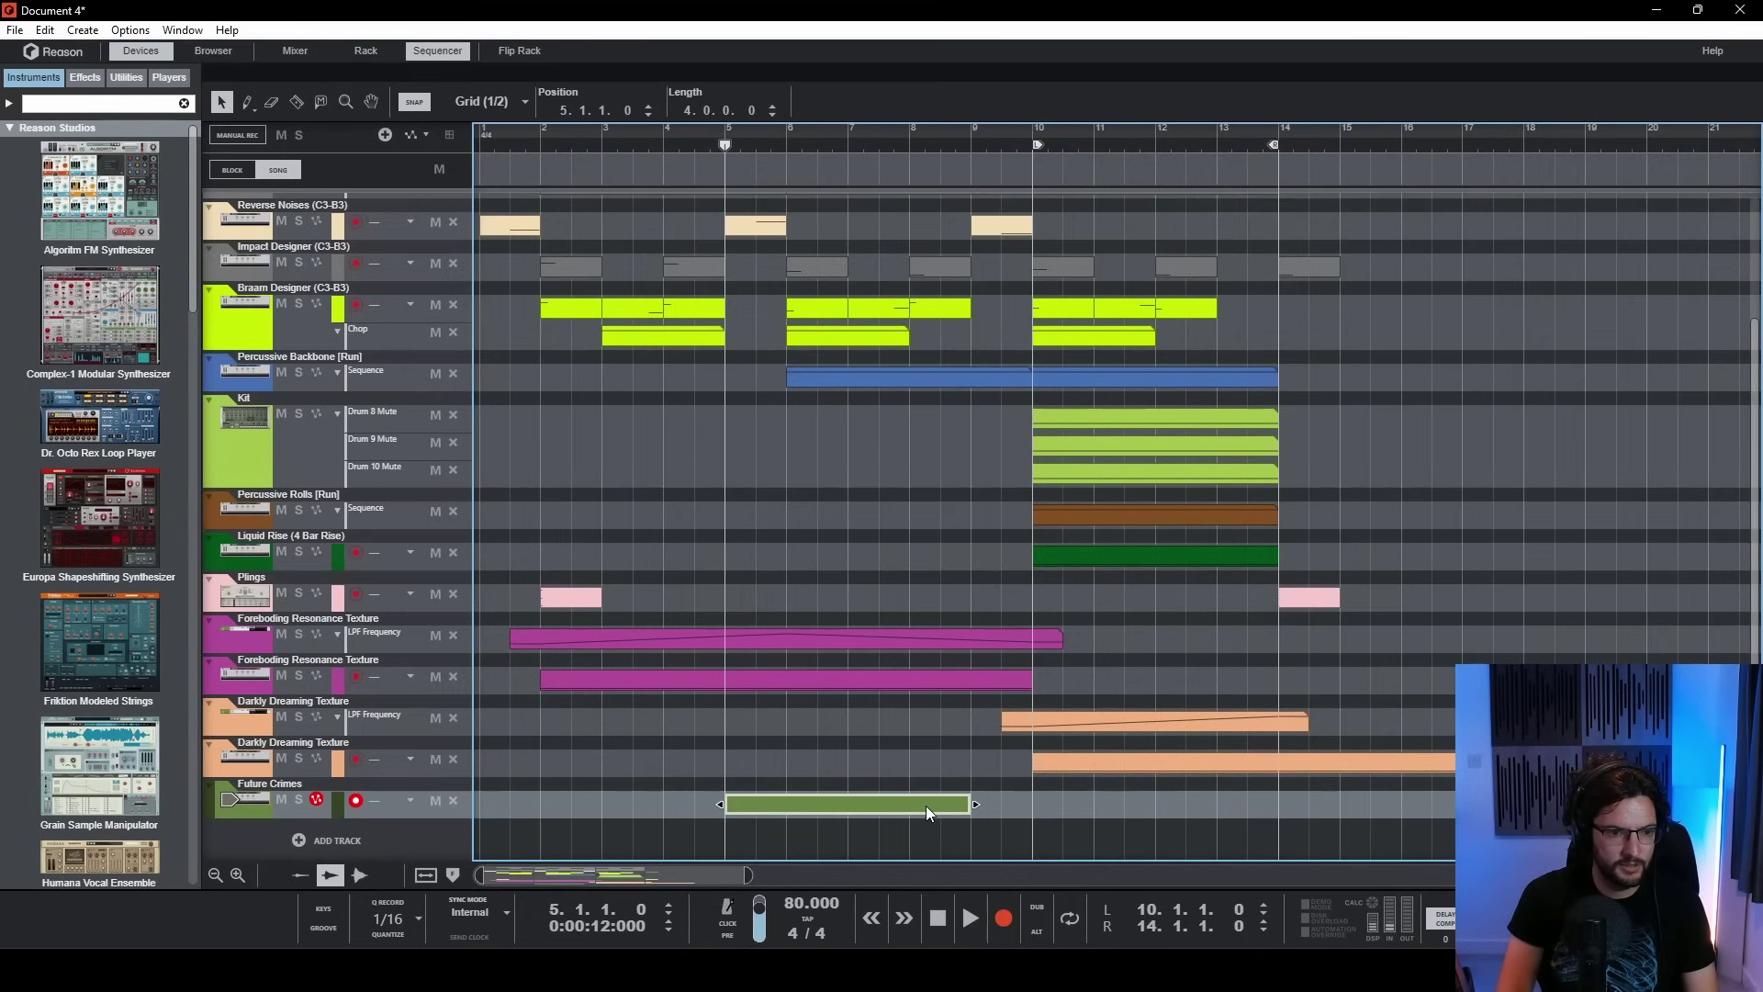
- Draw a one-bar C4 note, a half-bar A#3 note and a half-bar C#4 note in the Future Crimes clip
double_click(925, 806)
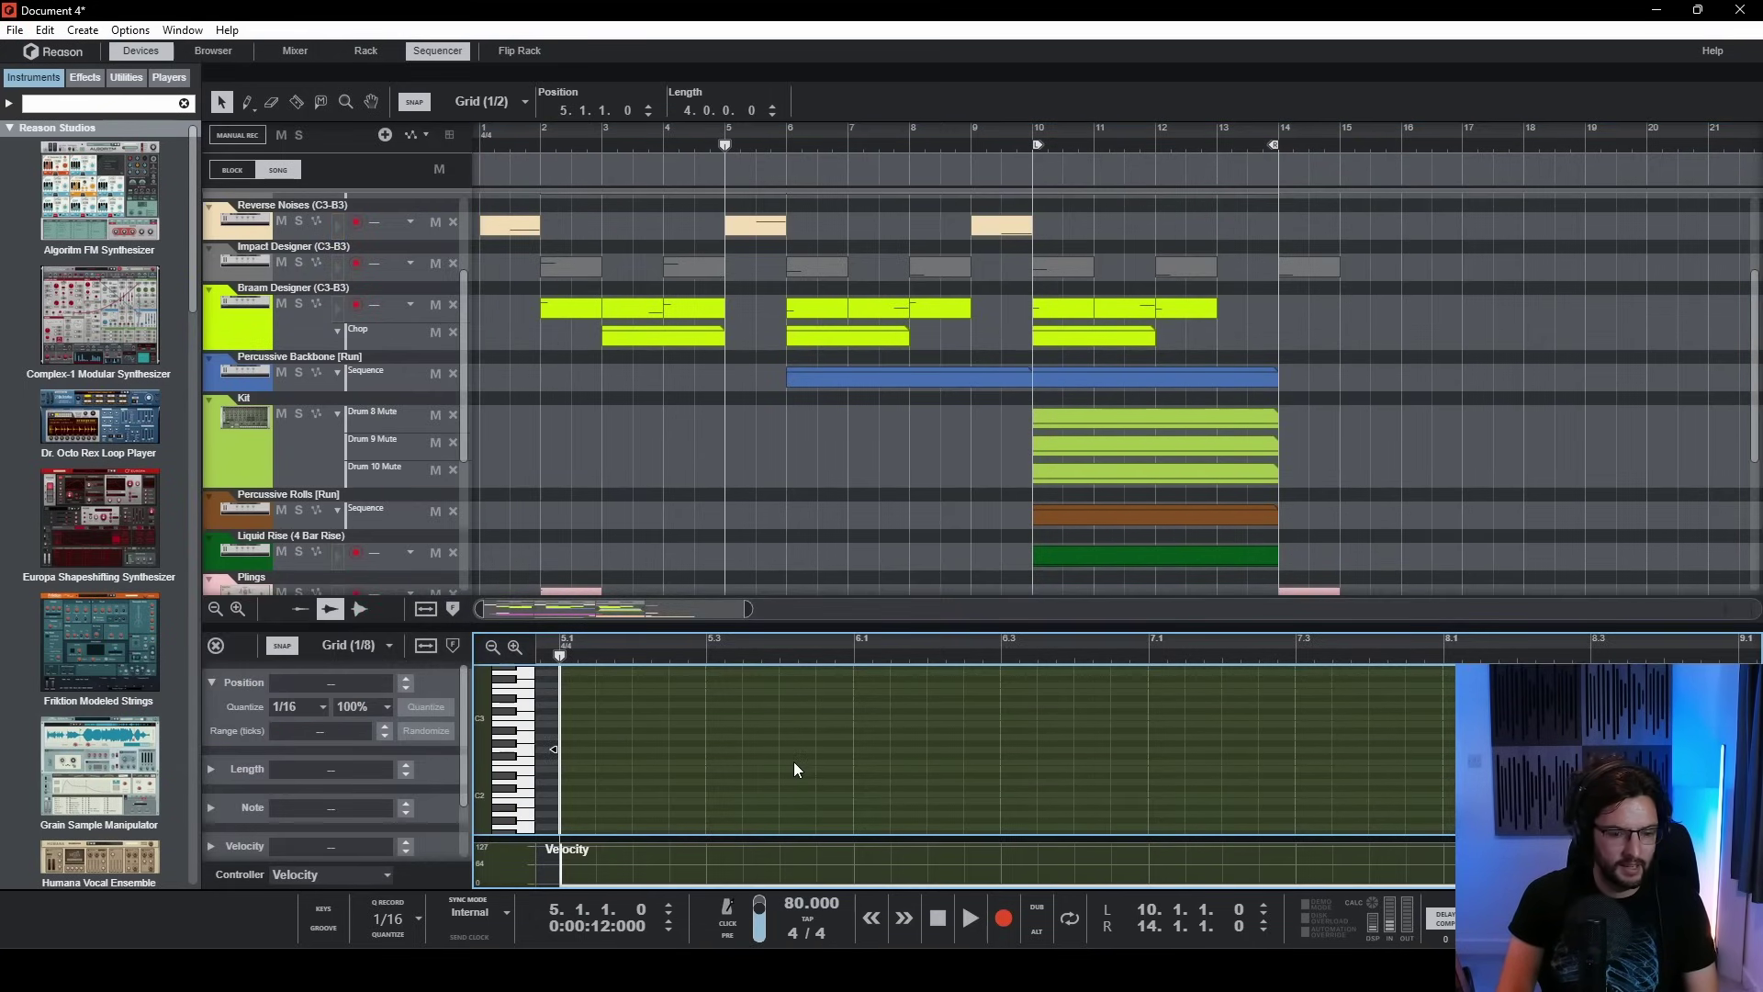
scroll(795, 760, up, 2)
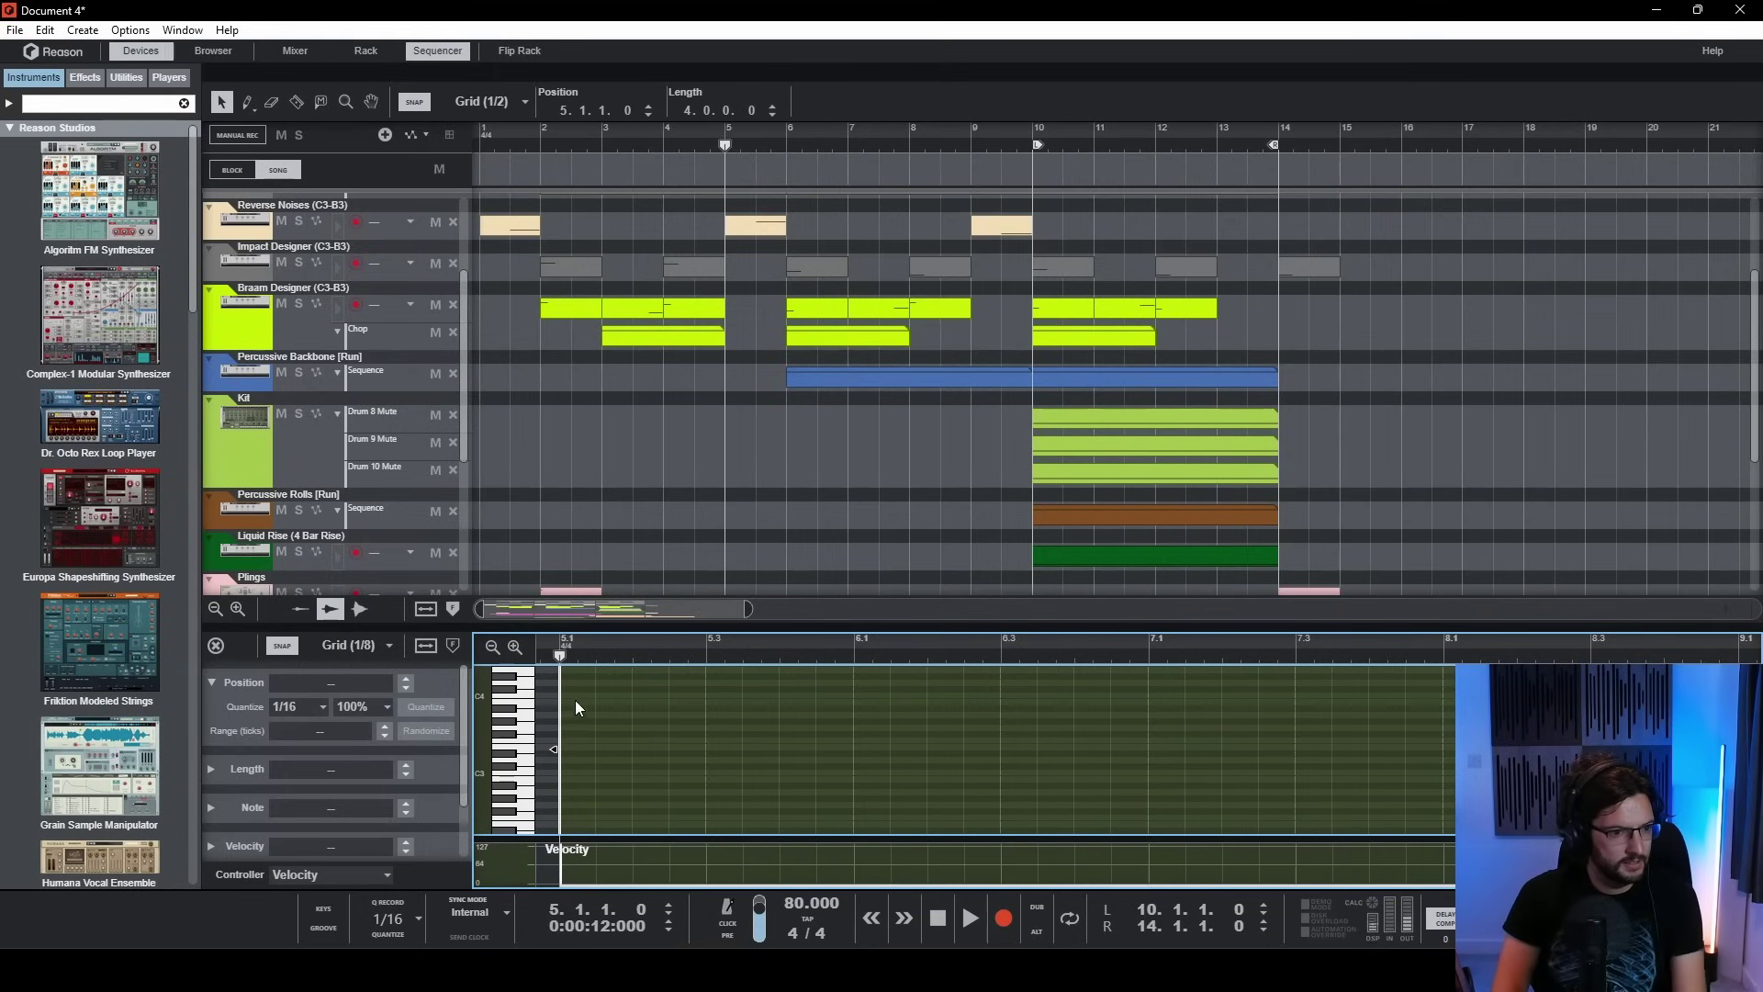
mouse_move(572, 696)
mouse_down()
mouse_move(1091, 742)
mouse_move(1147, 700)
mouse_move(843, 715)
mouse_move(1141, 692)
mouse_up()
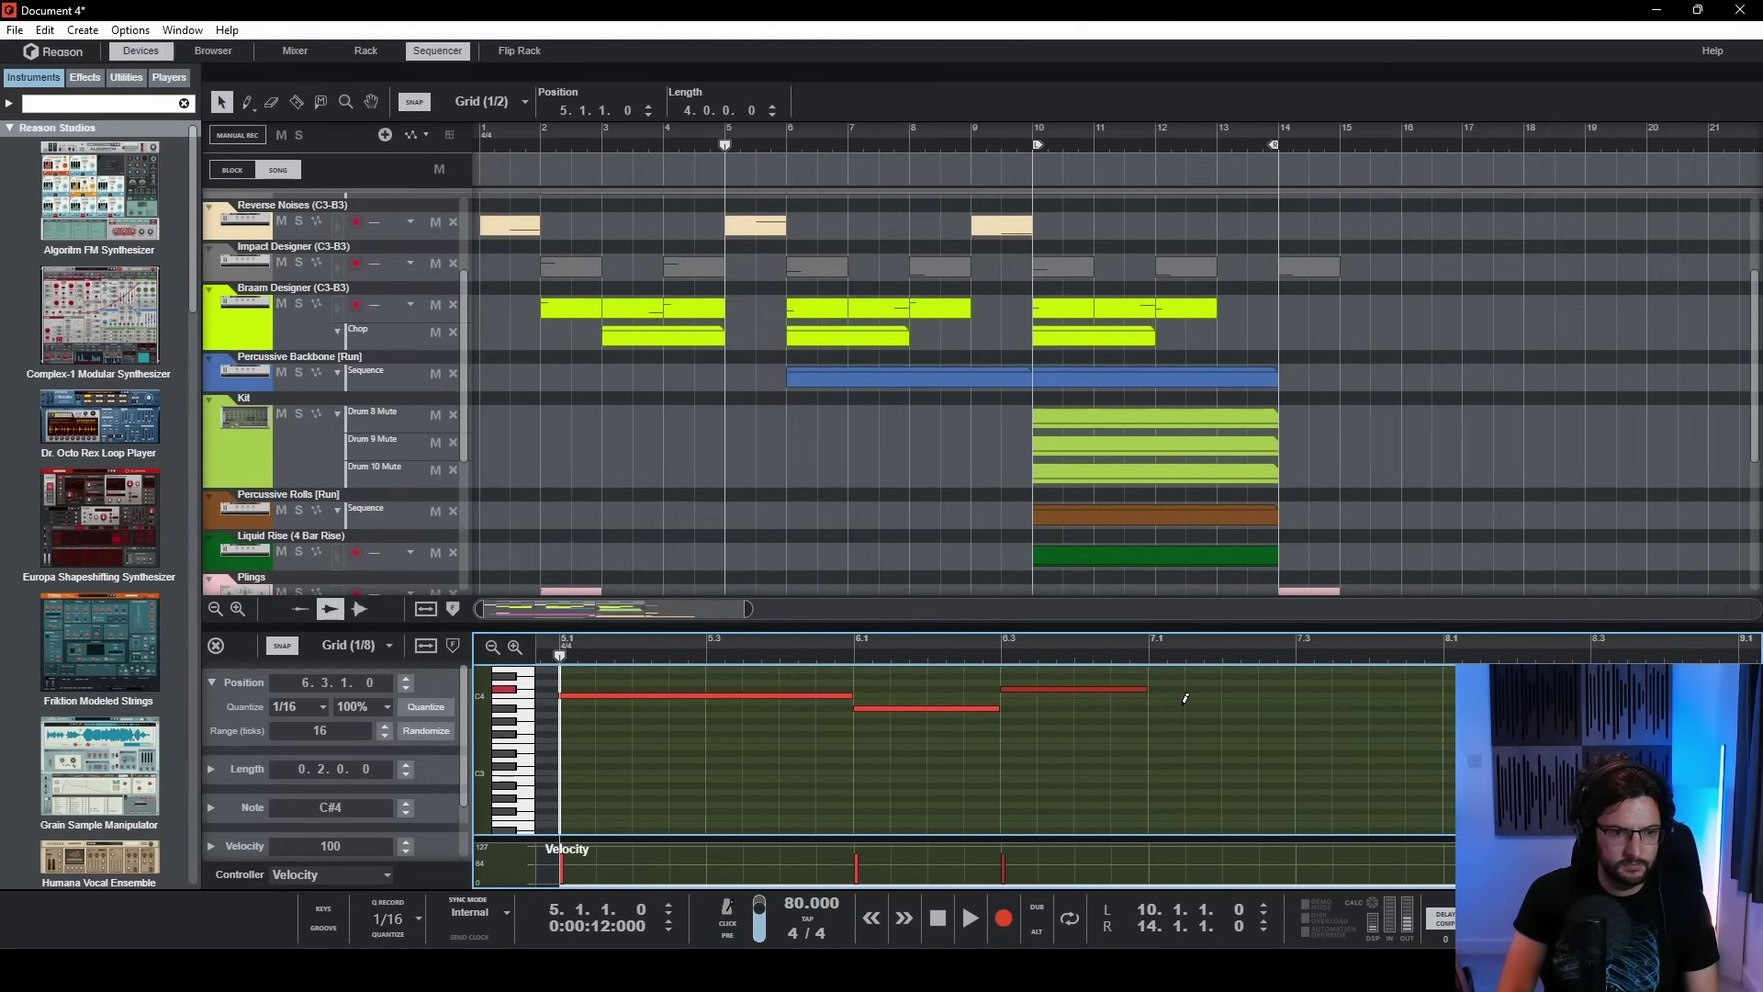
- Move the Future Crimes clip to bar 6 and play back its notes
click(686, 675)
key(space)
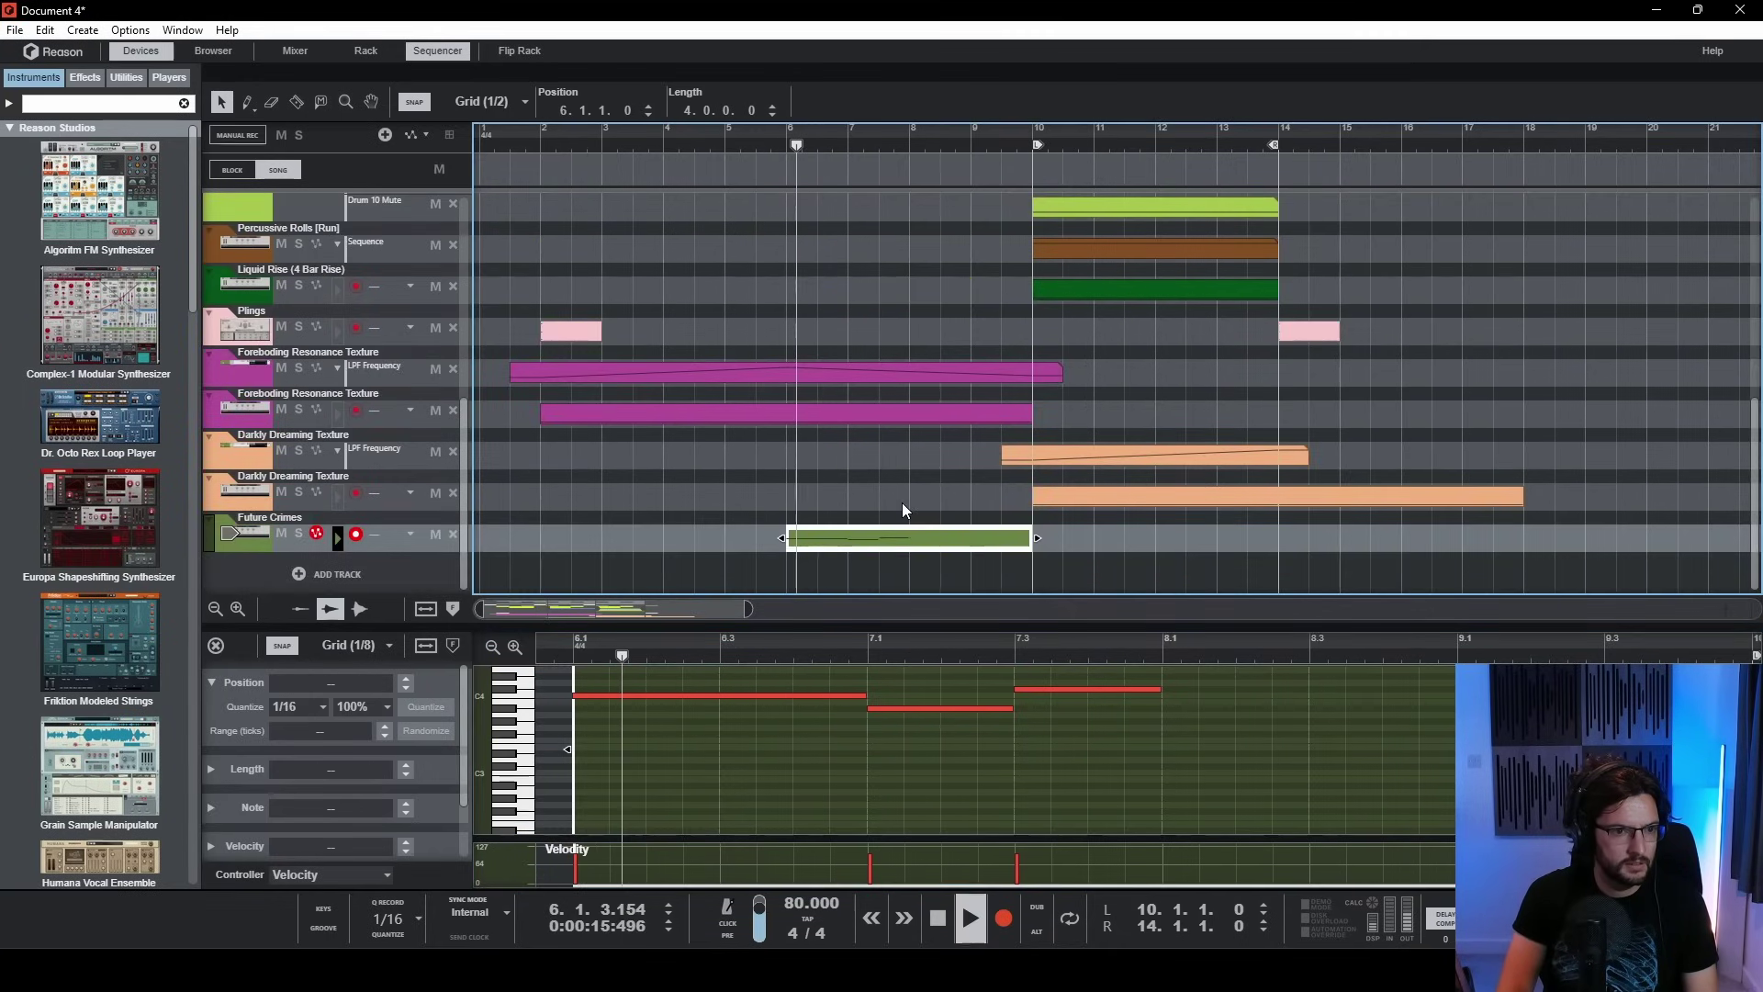
click(901, 503)
click(958, 538)
click(1235, 742)
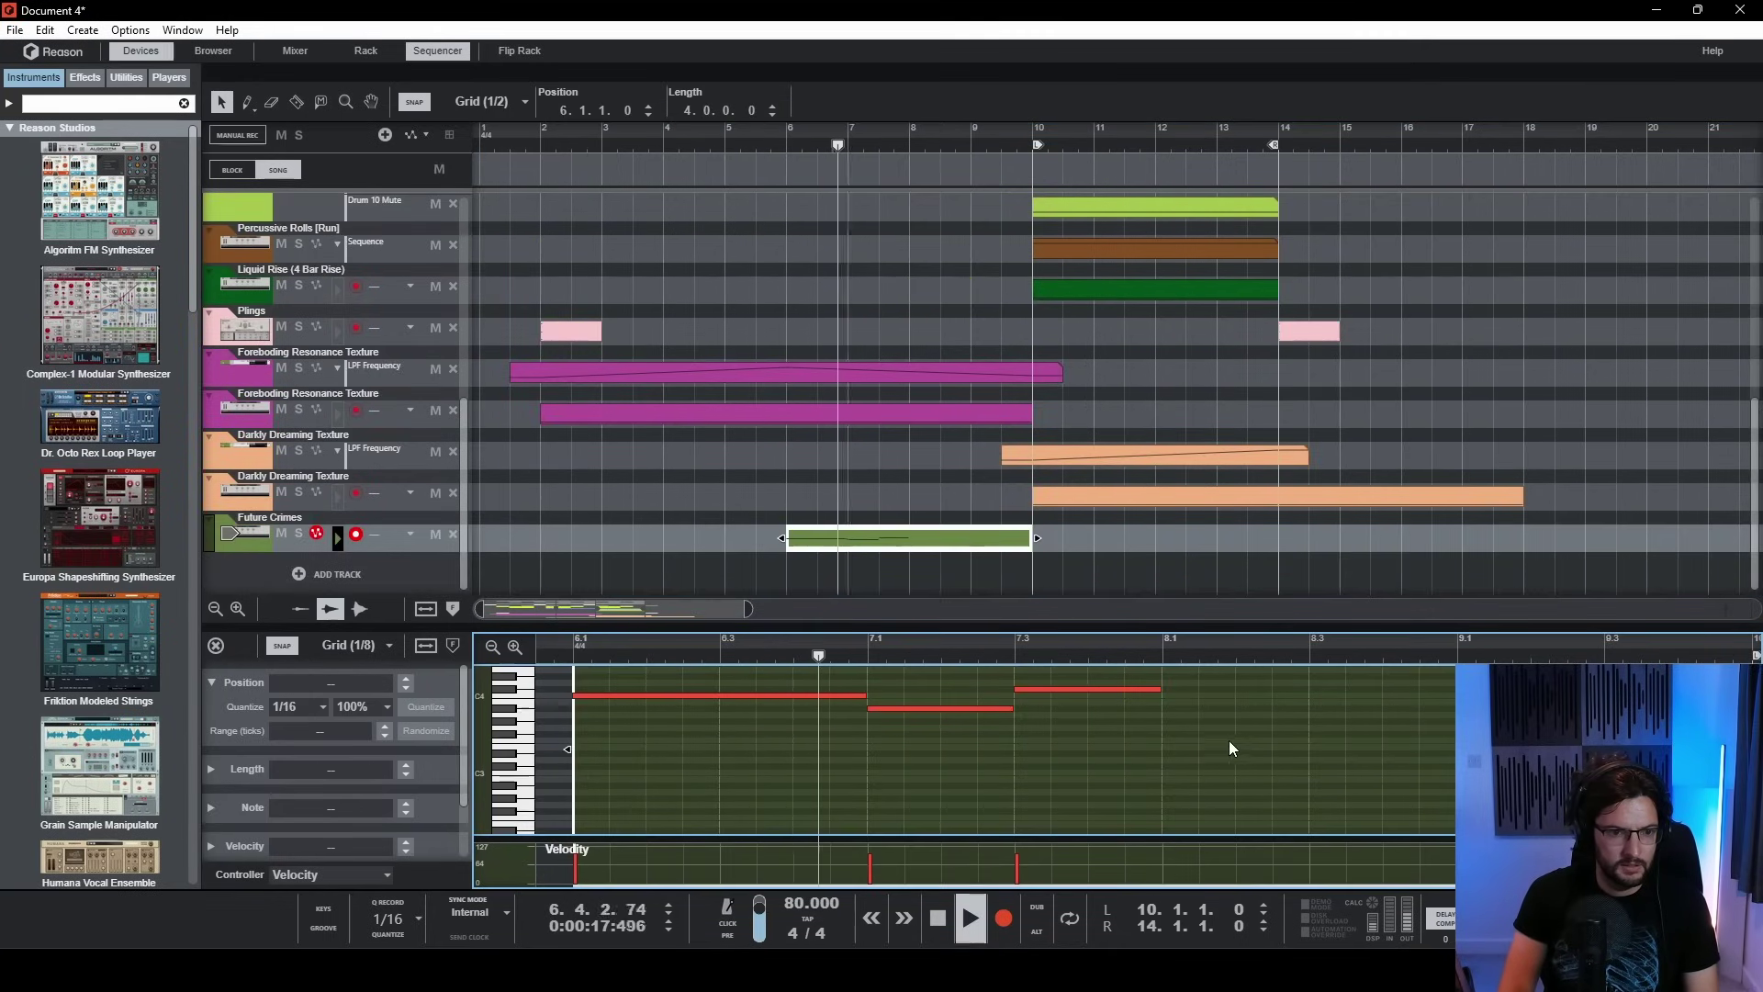
- Add a two-bar C4 note at bar 8 in the Future Crimes clip
key(space)
alt+click(1174, 695)
drag(1177, 695, 1684, 695)
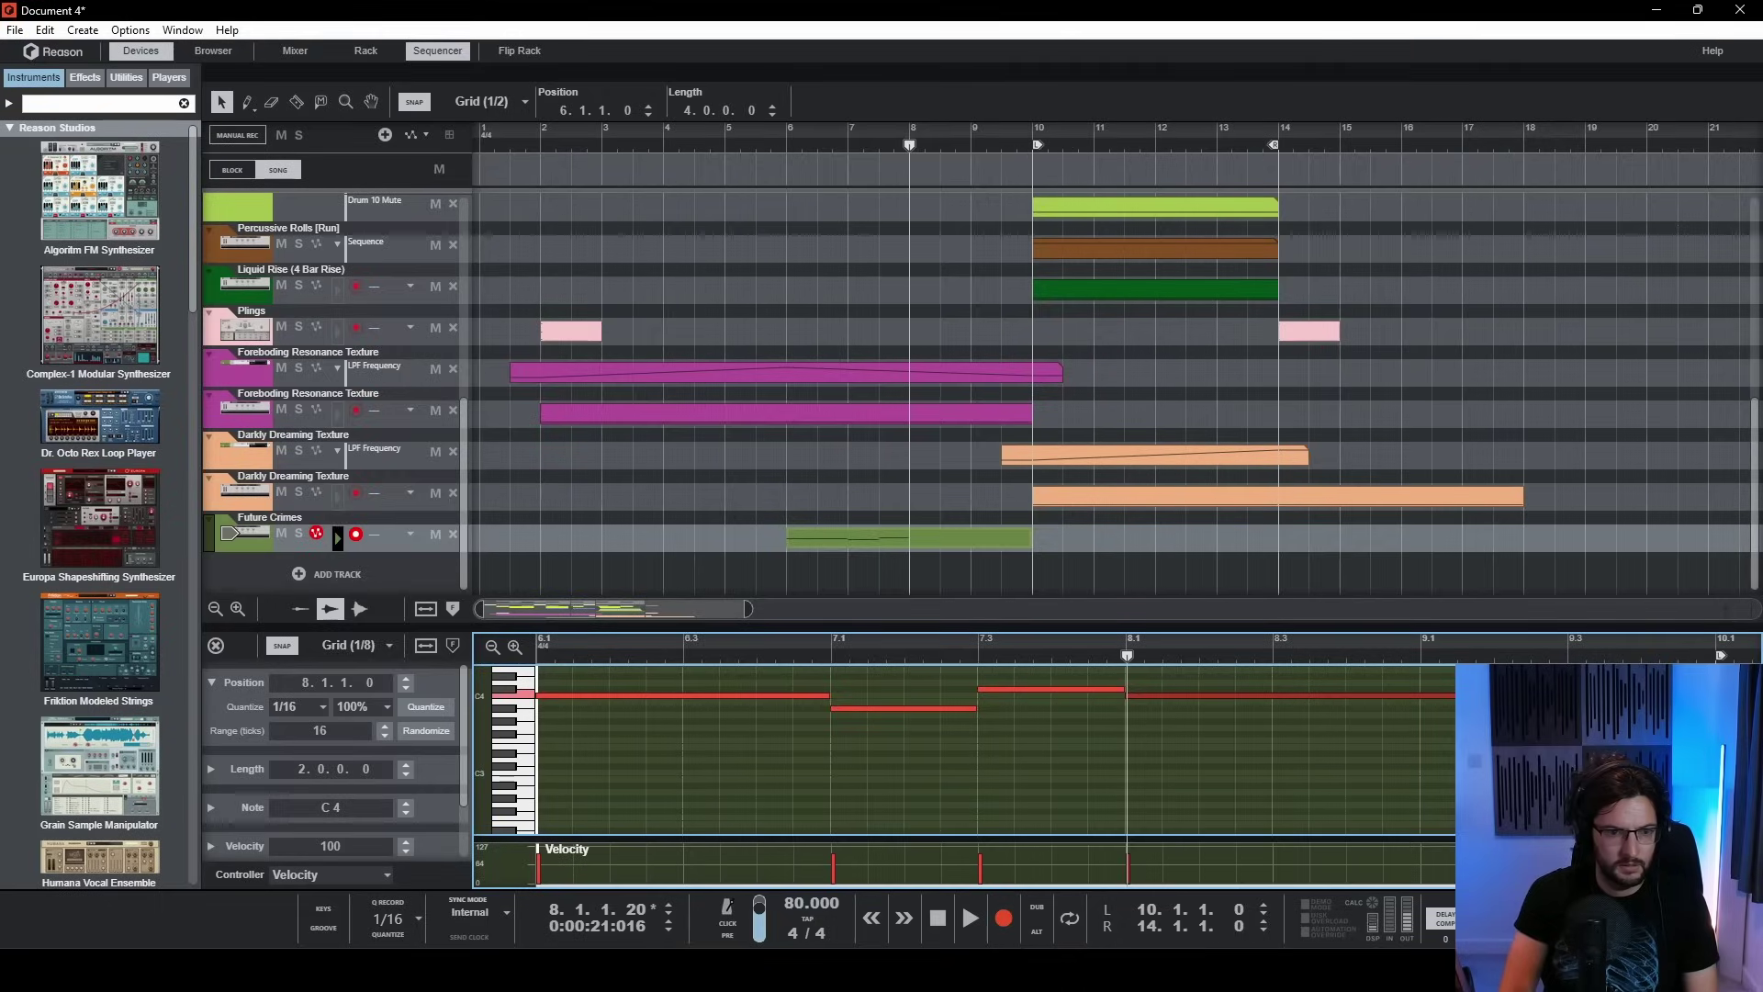
- Listen to the Future Crimes phrase and play back the whole arrangement from 1.3.1
key(space)
scroll(1183, 762, down, 2)
click(1137, 779)
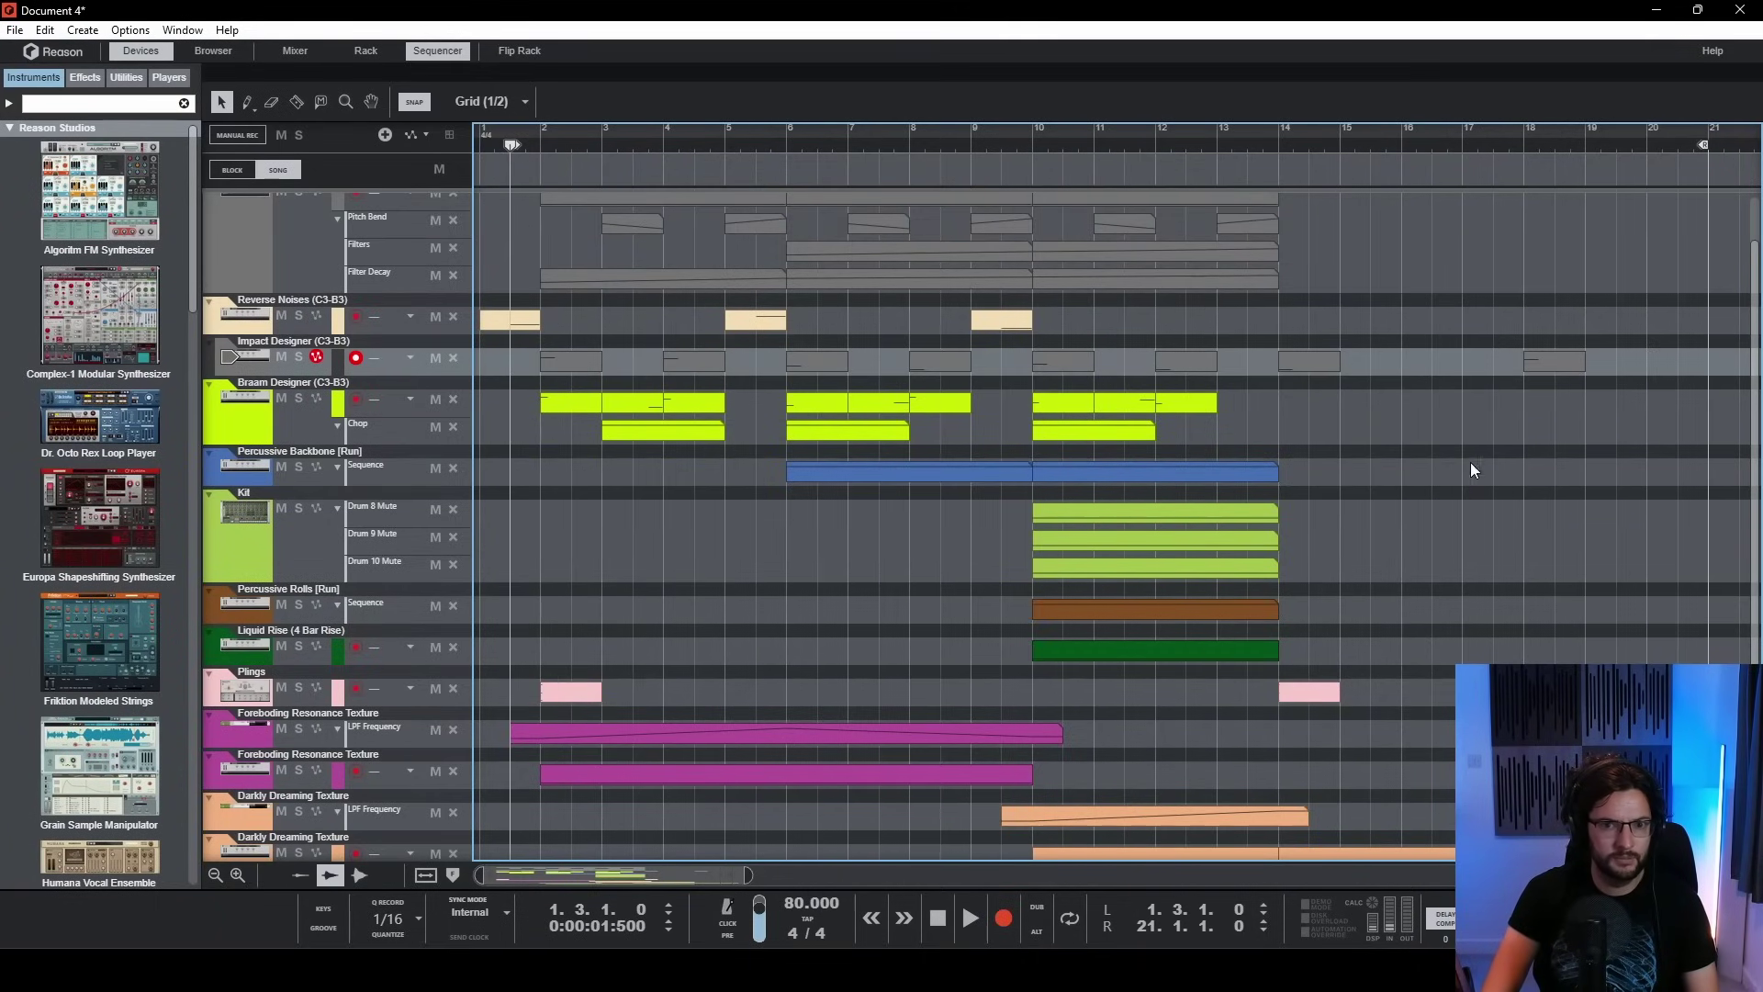
key(space)
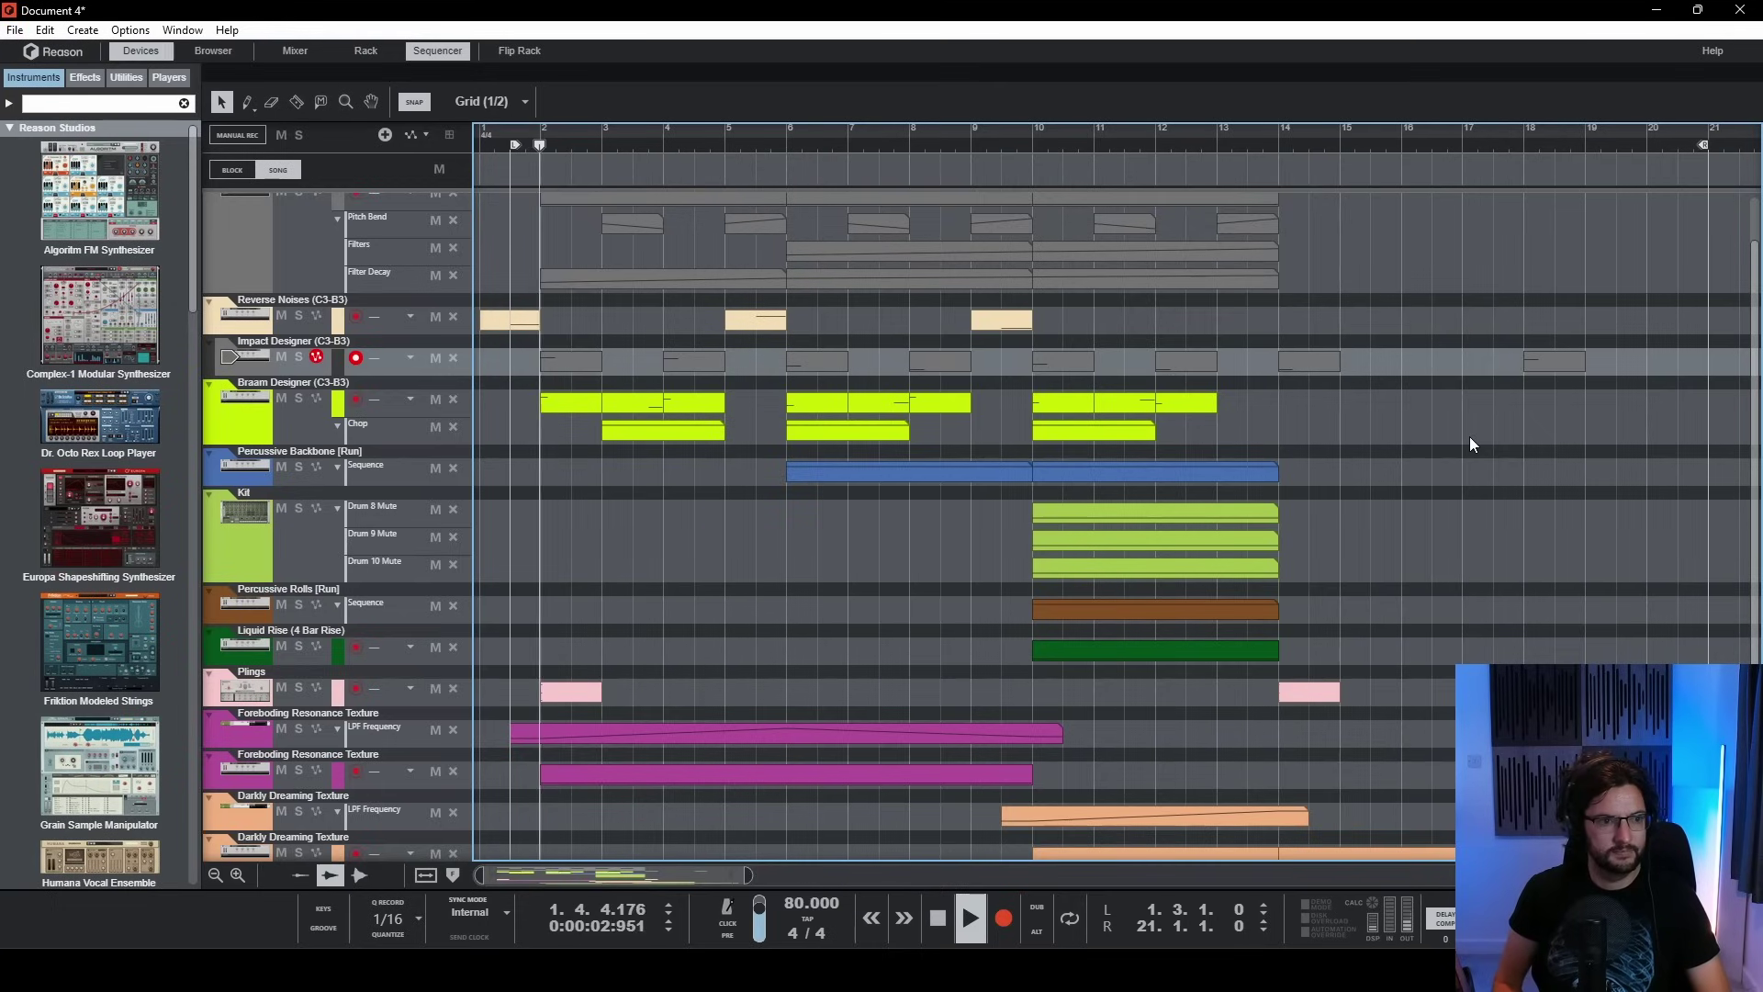